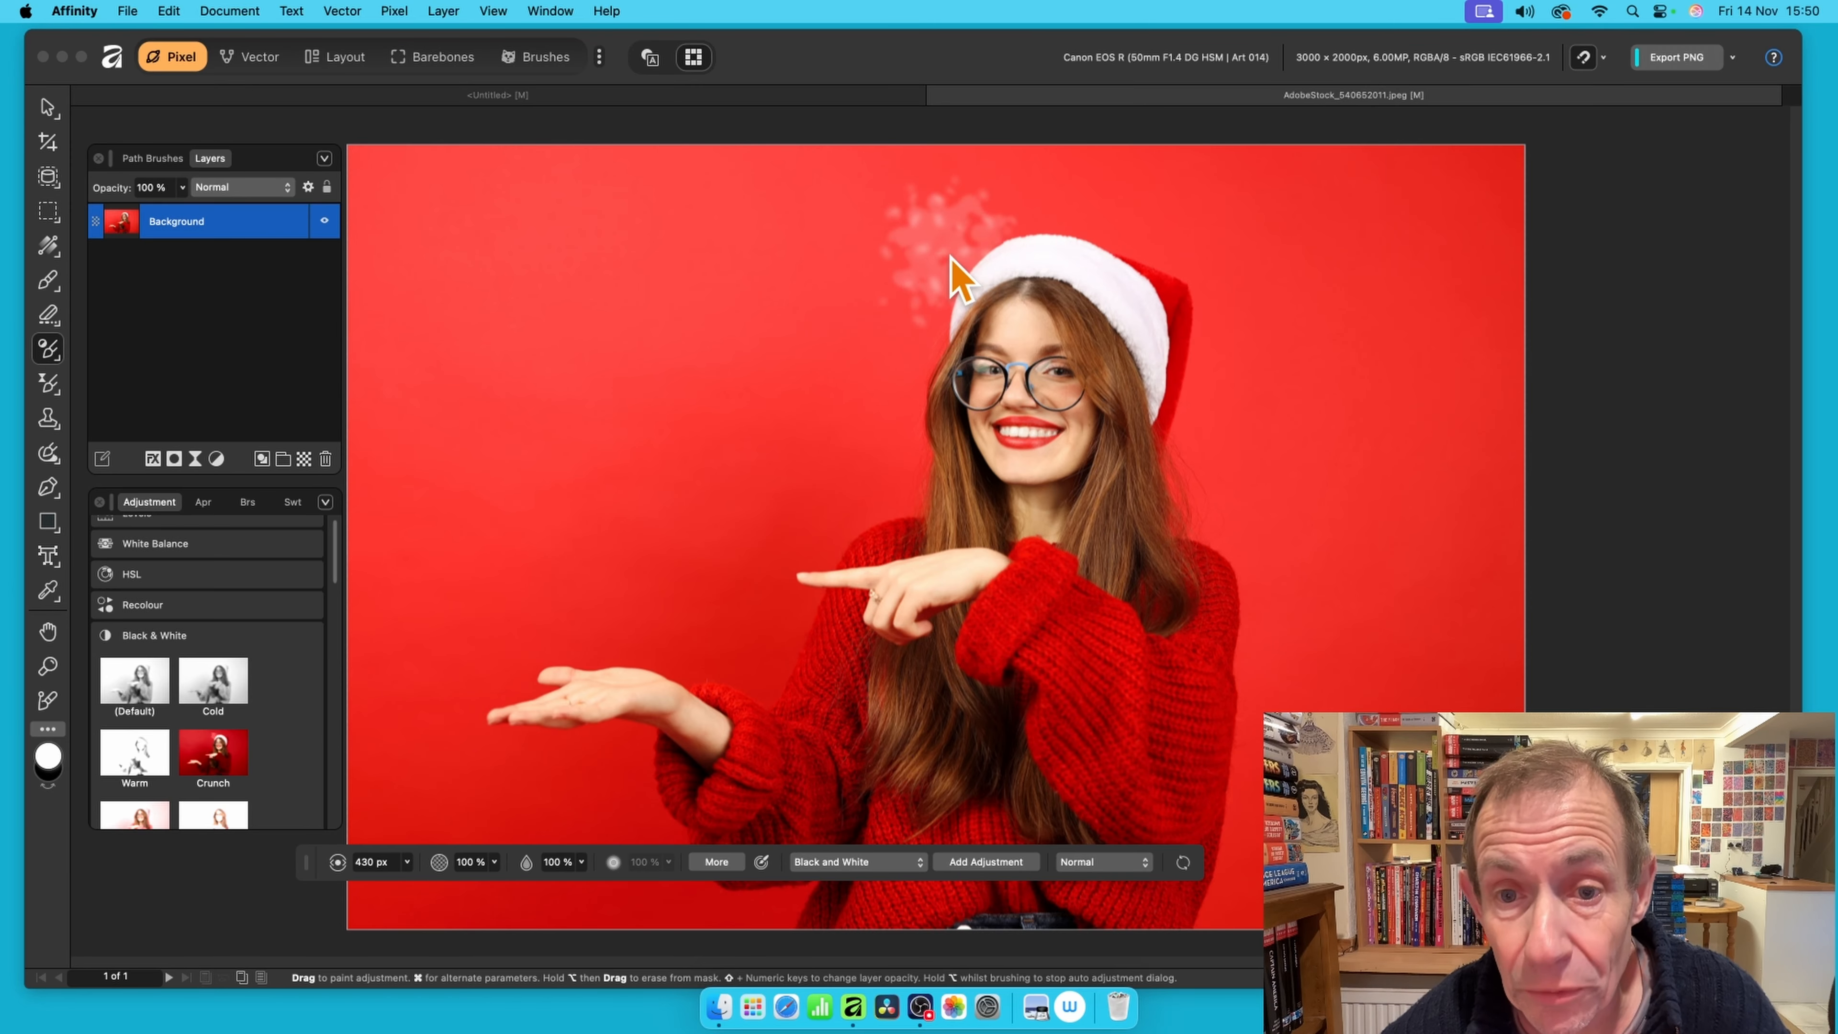
Paint a Black and White adjustment down beside the woman's face and set its Red to 157%, Yellow to -18% and Cyan to 35%
{"action": "mouse_move", "coordinate": [945, 232]}
{"action": "left_mouse_down"}
{"action": "mouse_move", "coordinate": [917, 635]}
{"action": "mouse_move", "coordinate": [911, 378]}
{"action": "mouse_move", "coordinate": [936, 267]}
{"action": "mouse_move", "coordinate": [949, 613]}
{"action": "left_mouse_up"}
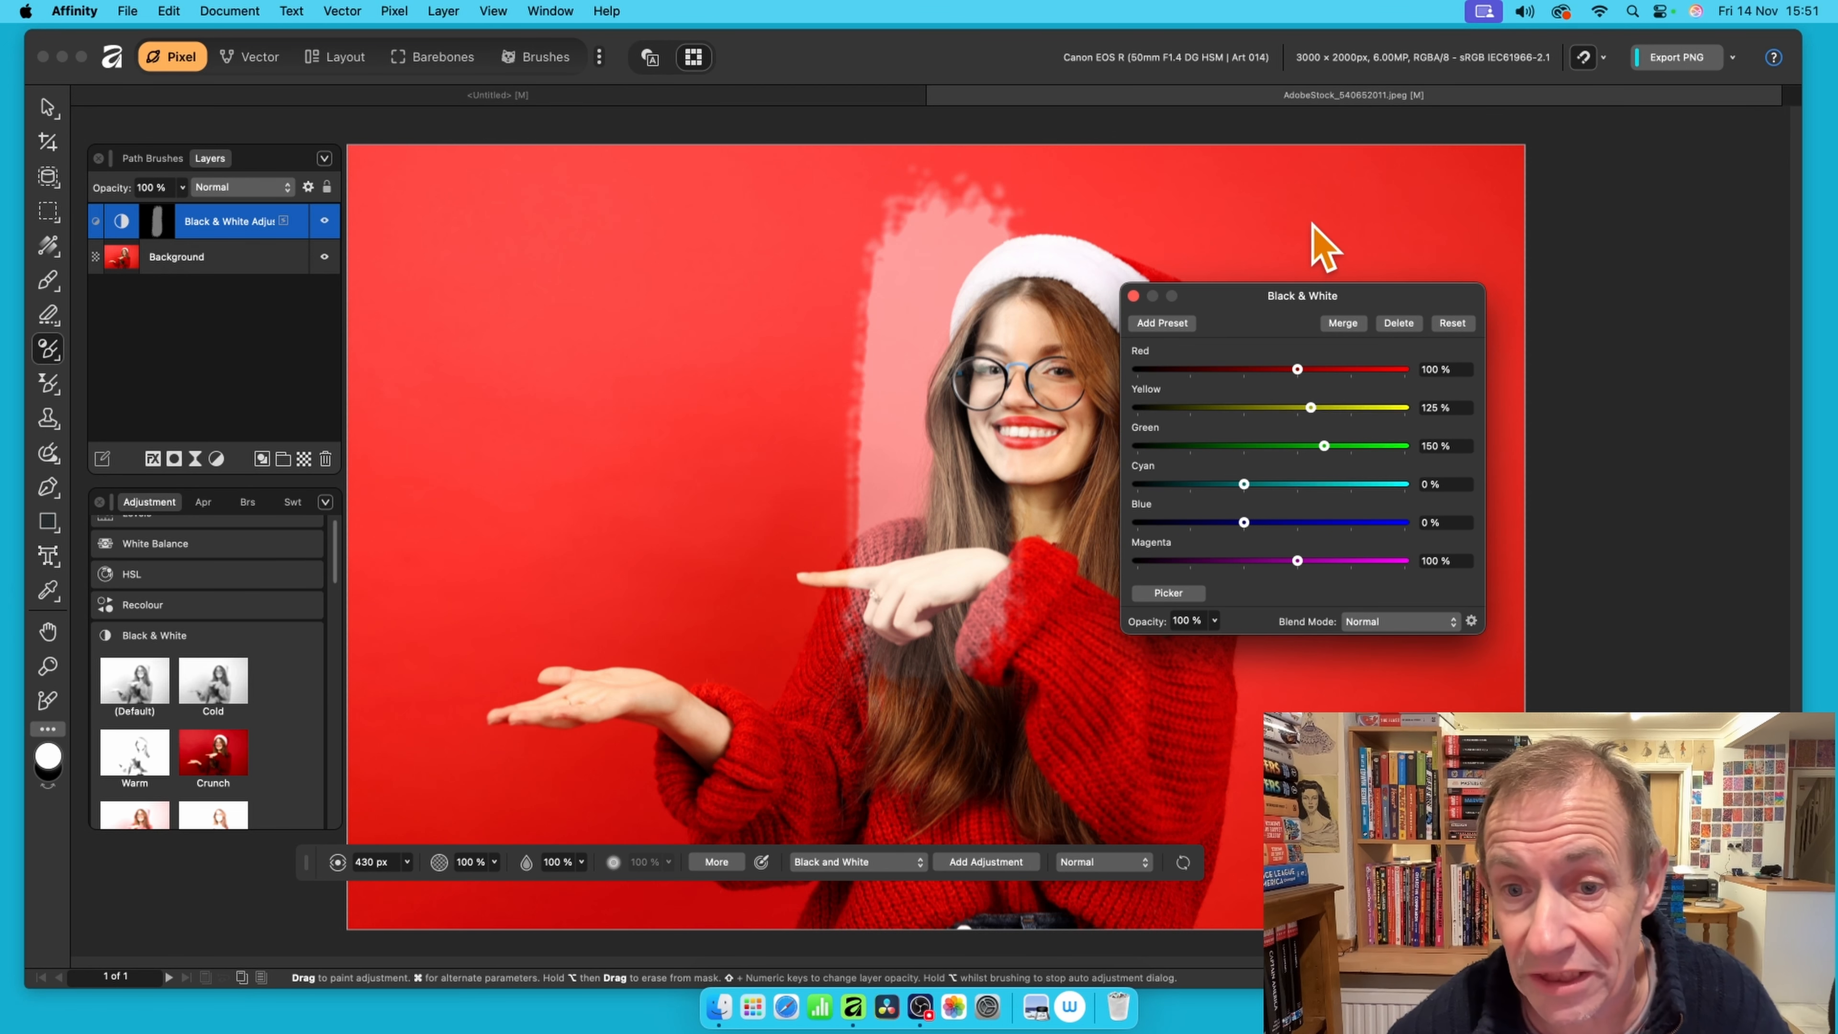
{"action": "left_click_drag", "start_coordinate": [1299, 373], "coordinate": [1234, 409]}
{"action": "mouse_move", "coordinate": [1244, 483]}
{"action": "left_mouse_down"}
{"action": "mouse_move", "coordinate": [1340, 493]}
{"action": "mouse_move", "coordinate": [1230, 493]}
{"action": "mouse_move", "coordinate": [1268, 493]}
{"action": "left_mouse_up"}
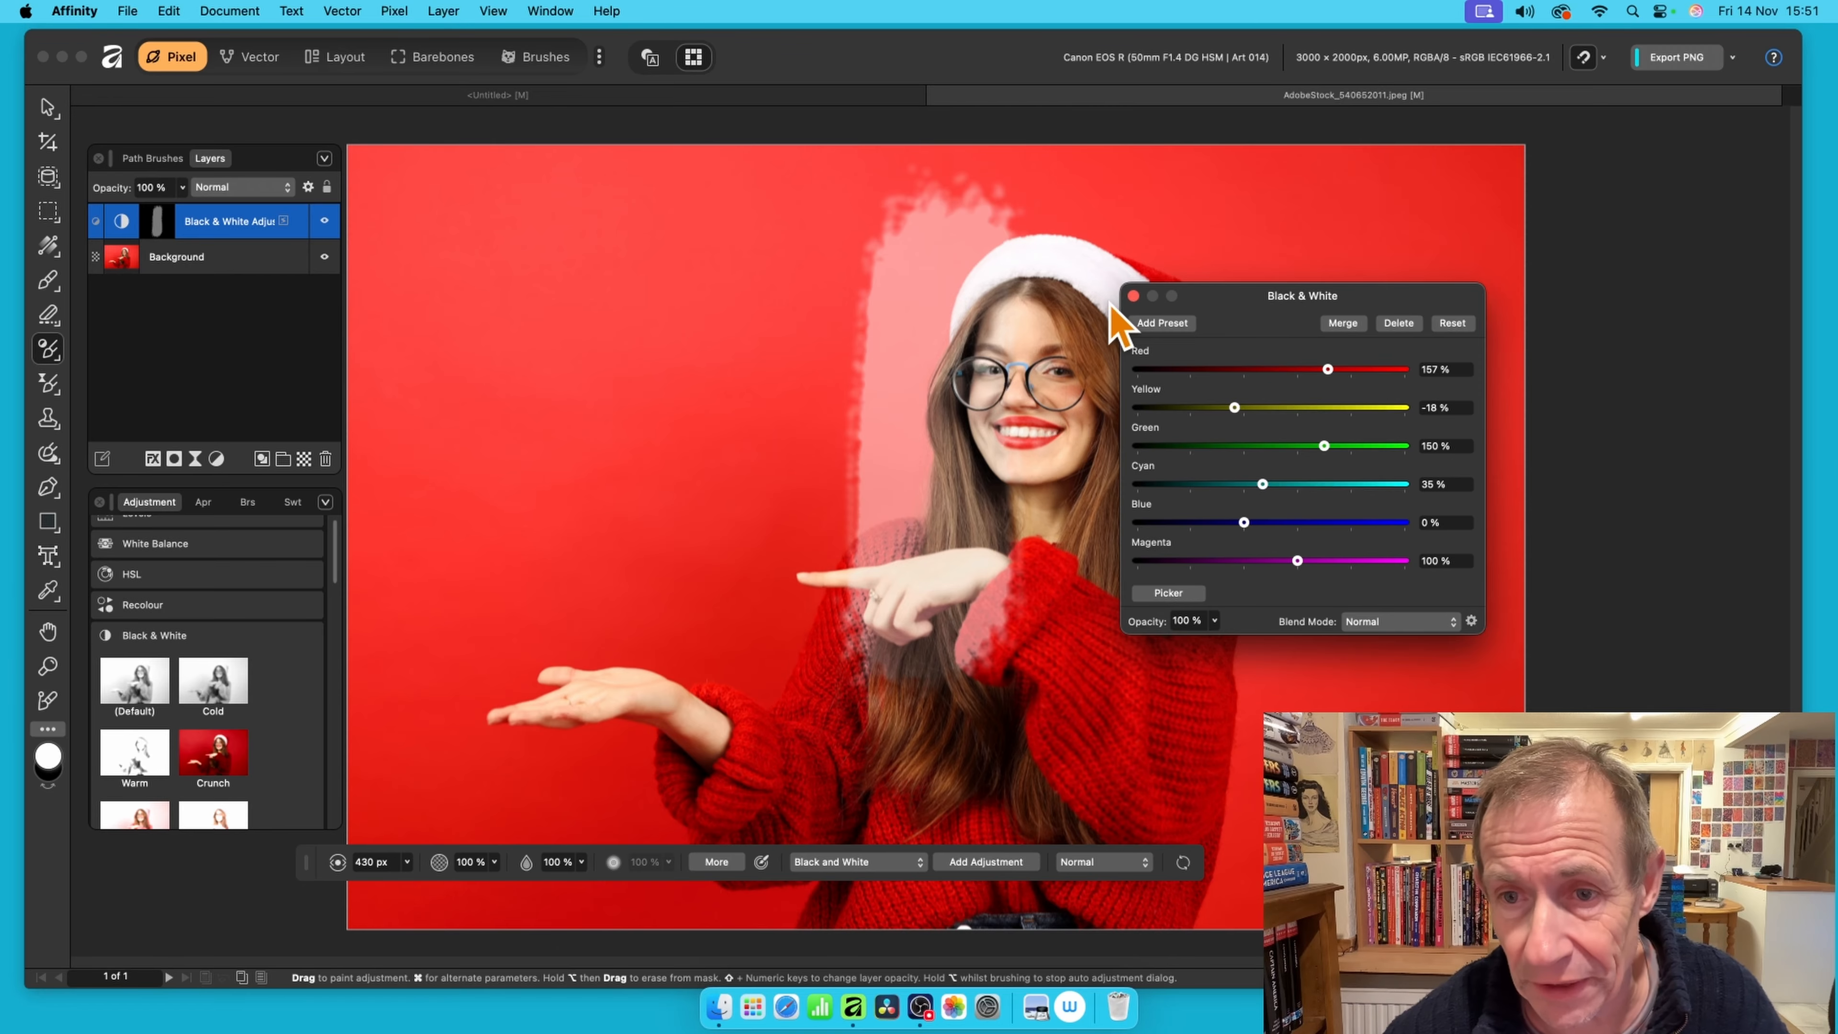
{"action": "left_click", "coordinate": [1133, 295]}
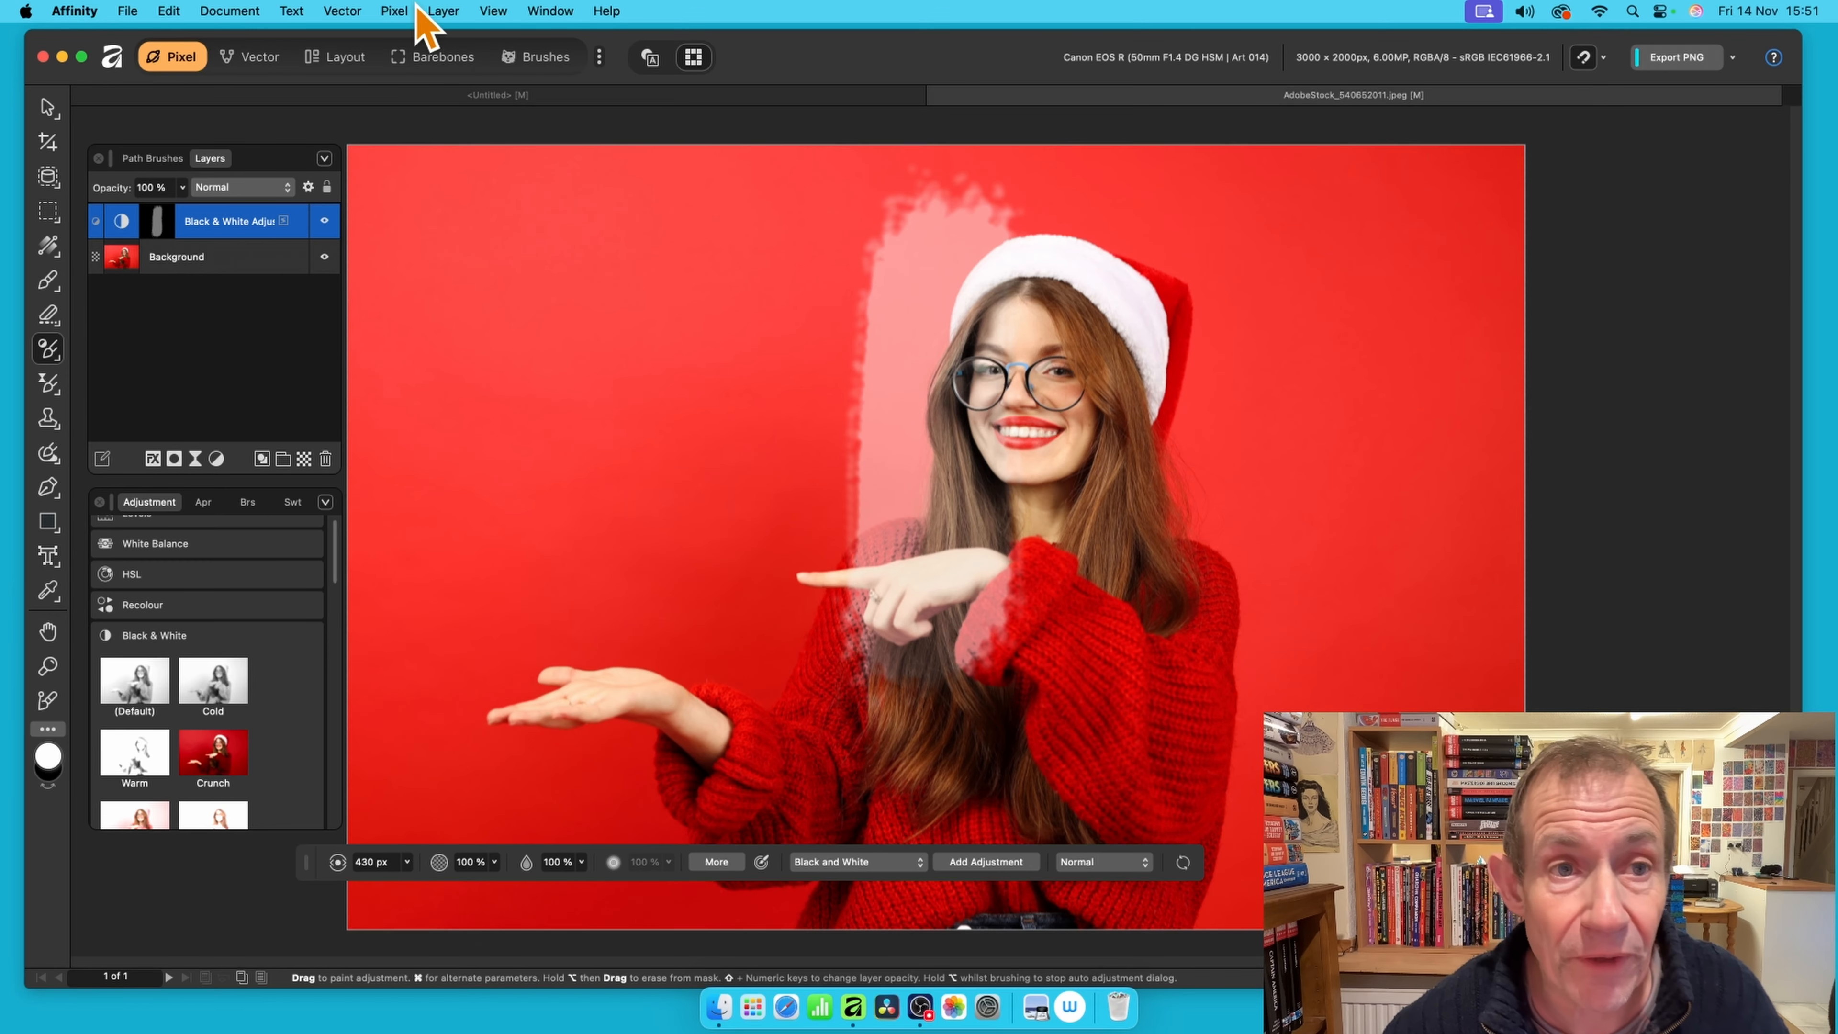
{"action": "left_click", "coordinate": [495, 11]}
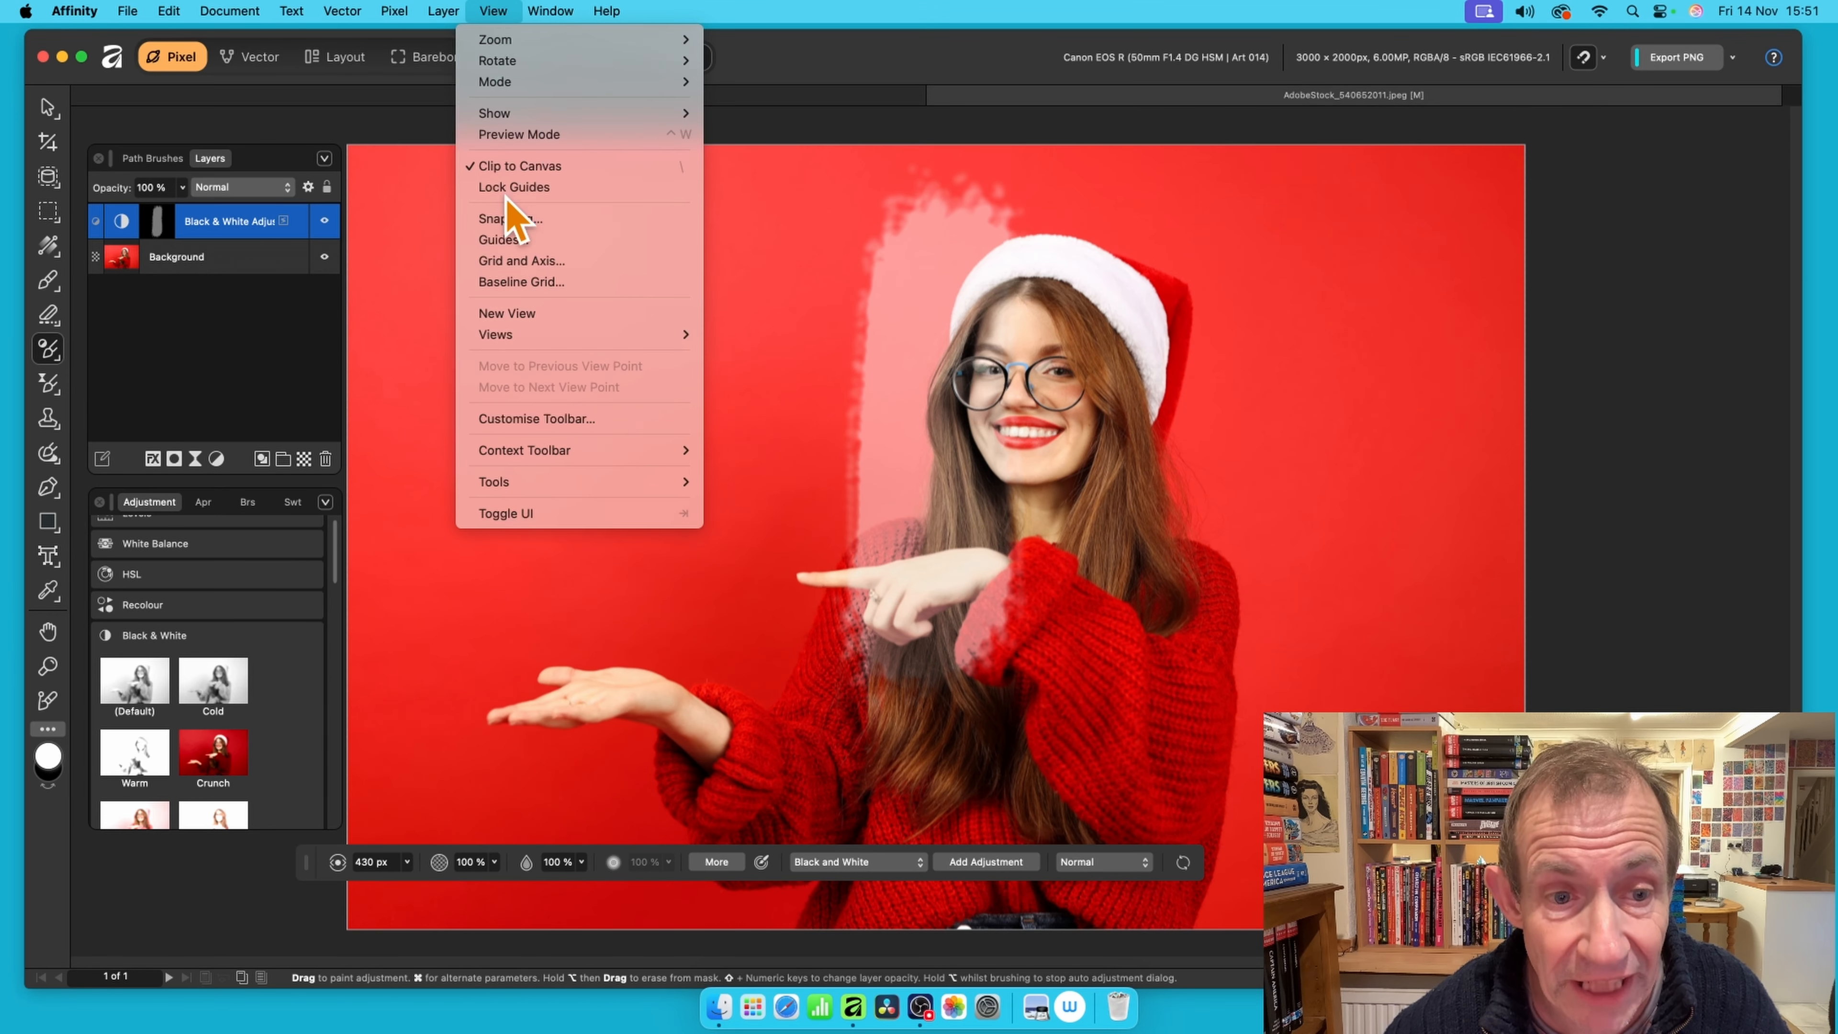
{"action": "mouse_move", "coordinate": [552, 452]}
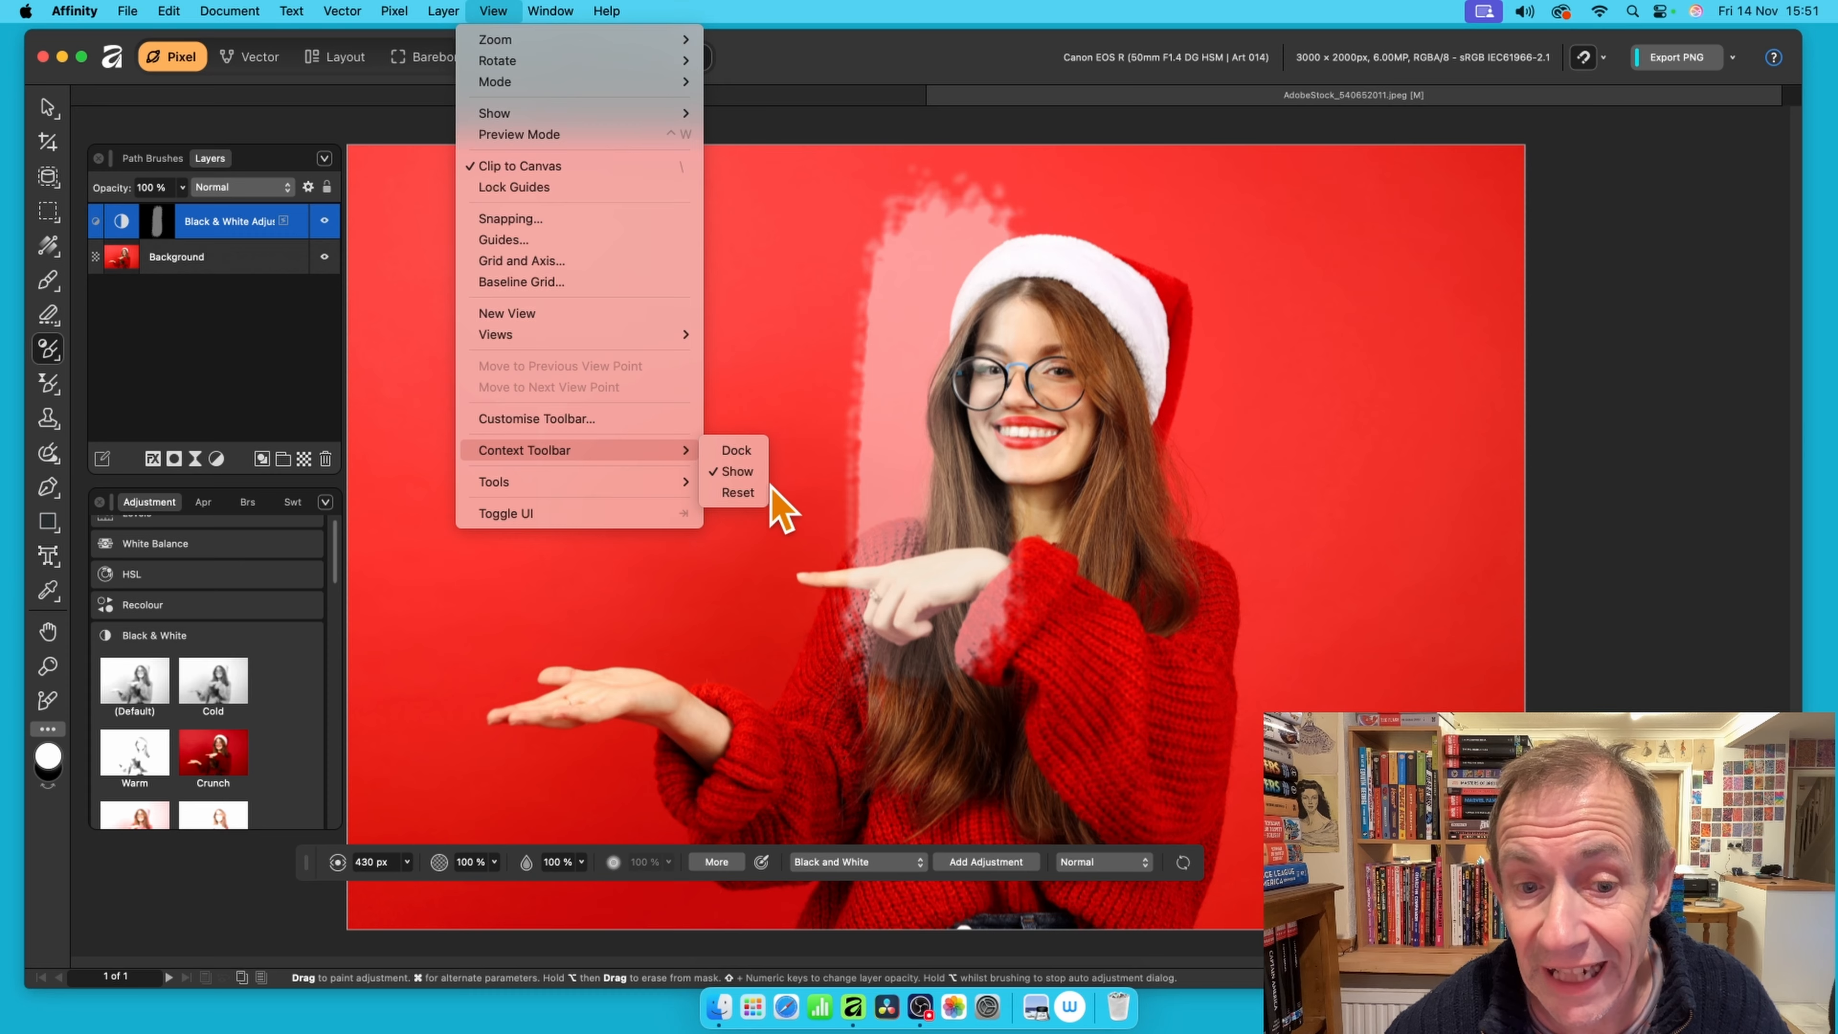
{"action": "left_click", "coordinate": [1152, 575]}
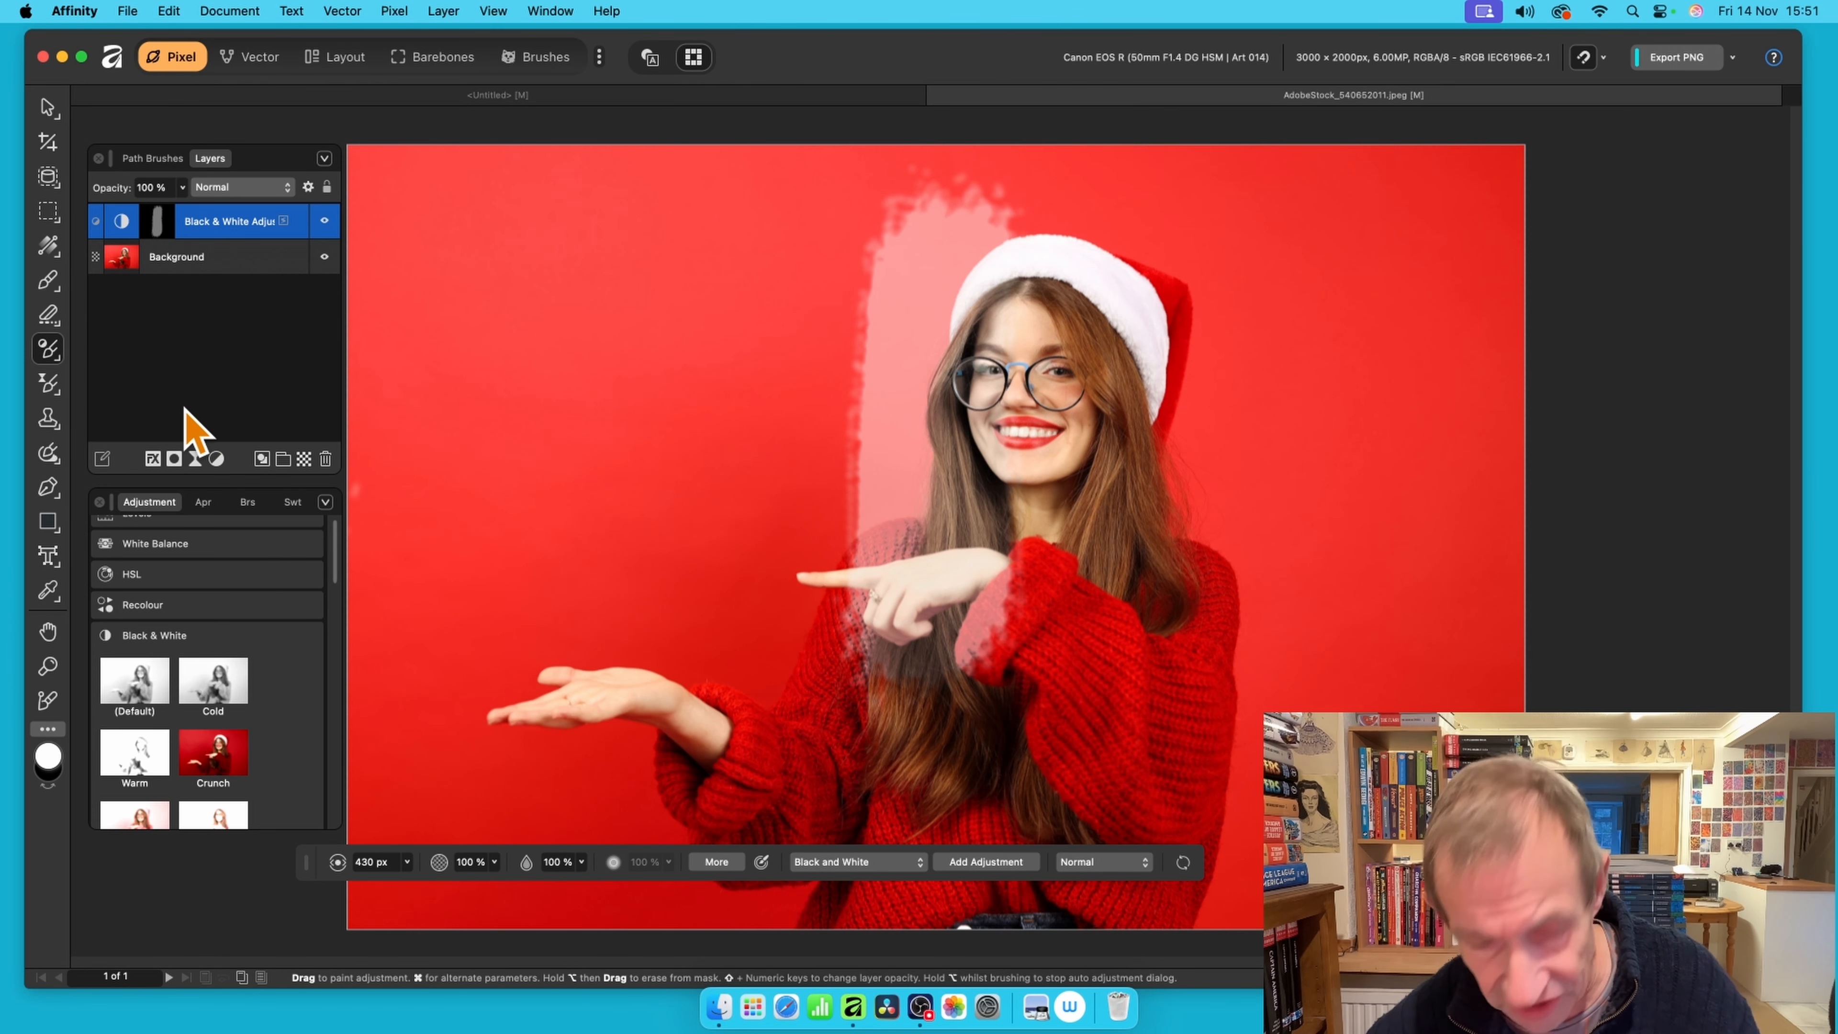
Undo the painted Black and White adjustment so only the Background layer is left
{"action": "key", "text": "super+z"}
{"action": "key", "text": "super+z"}
{"action": "left_click_drag", "start_coordinate": [752, 475], "coordinate": [829, 577]}
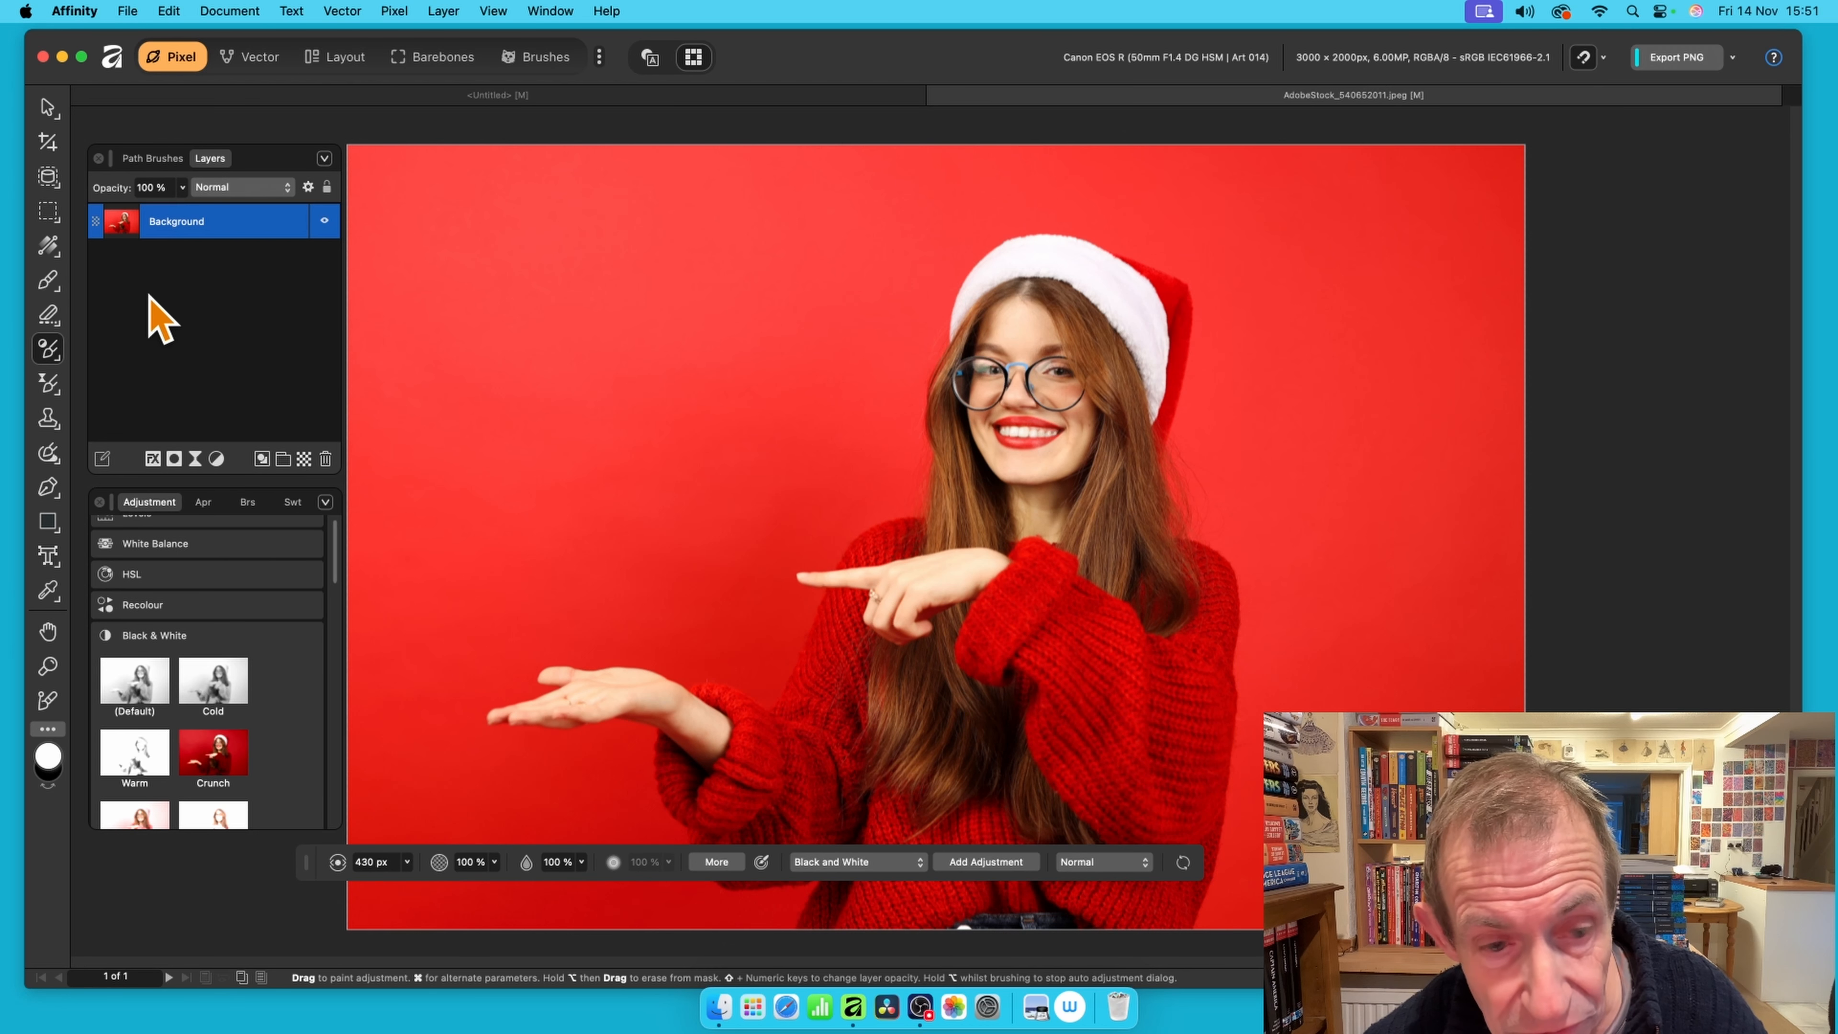
Set the adjustment brush's type to Gradient Map and inspect the brush's general settings
{"action": "left_click", "coordinate": [884, 869]}
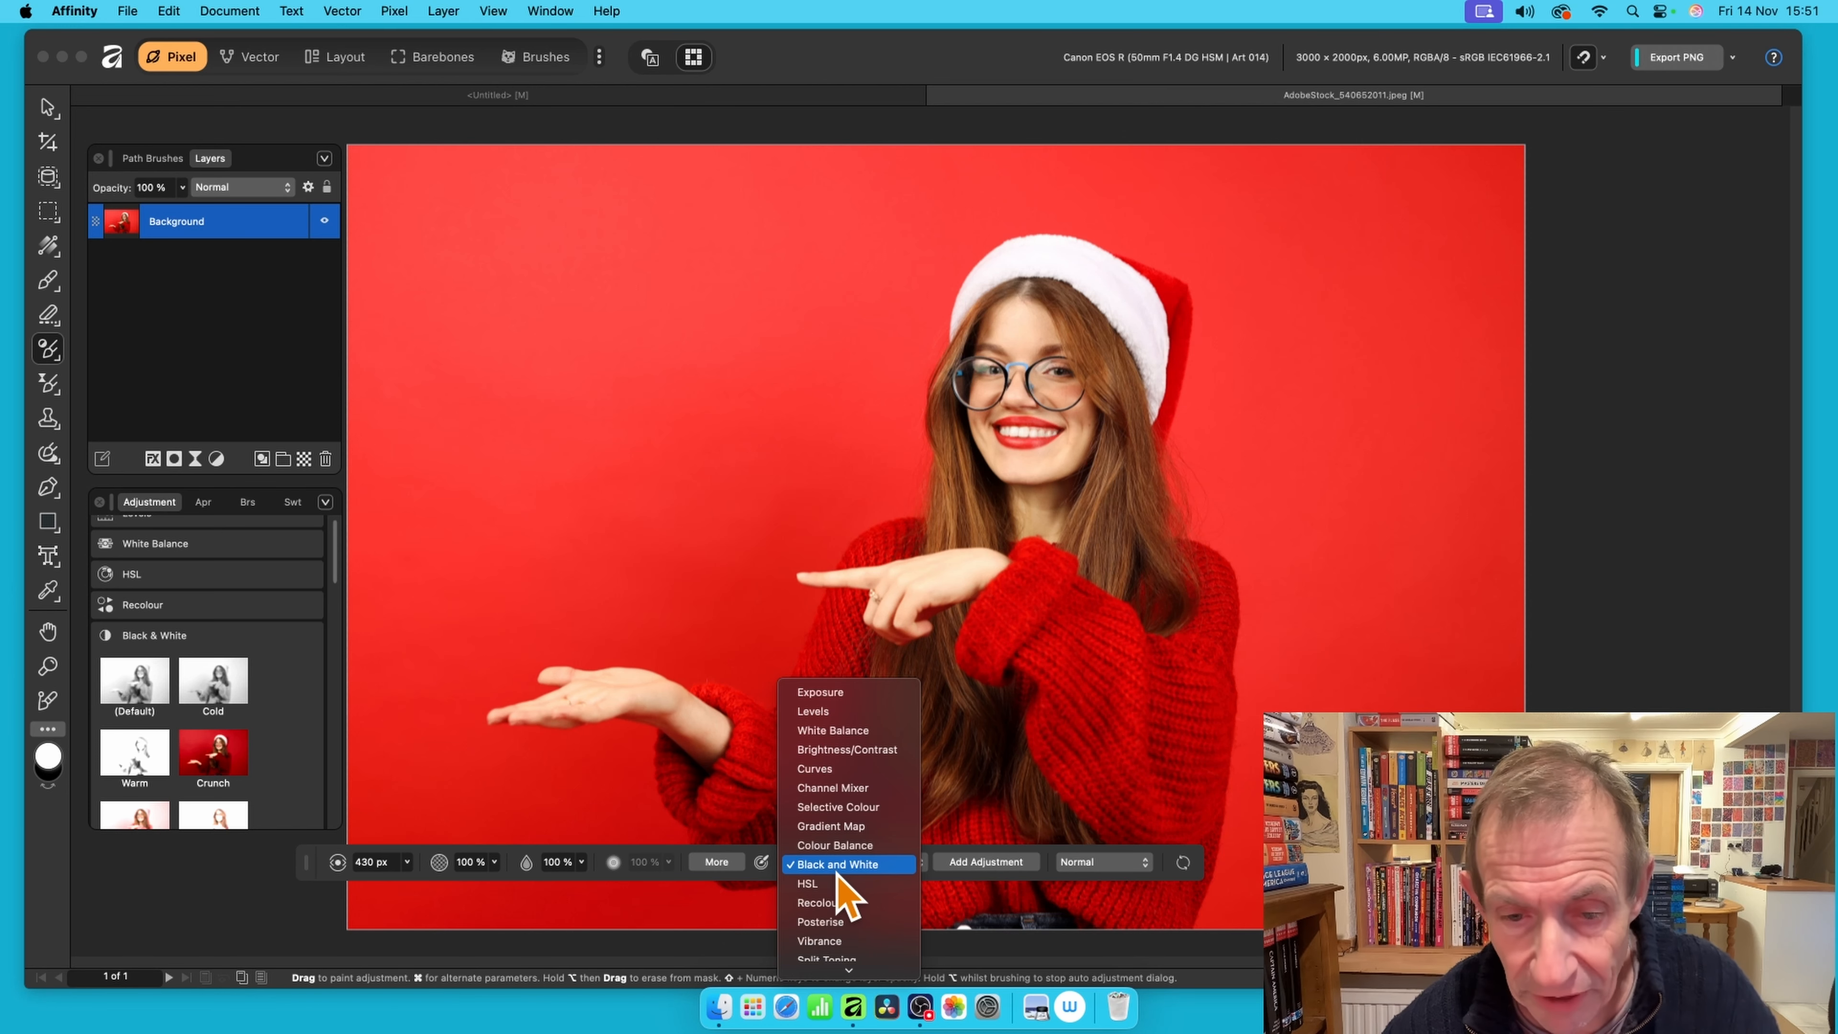
{"action": "left_click", "coordinate": [849, 828]}
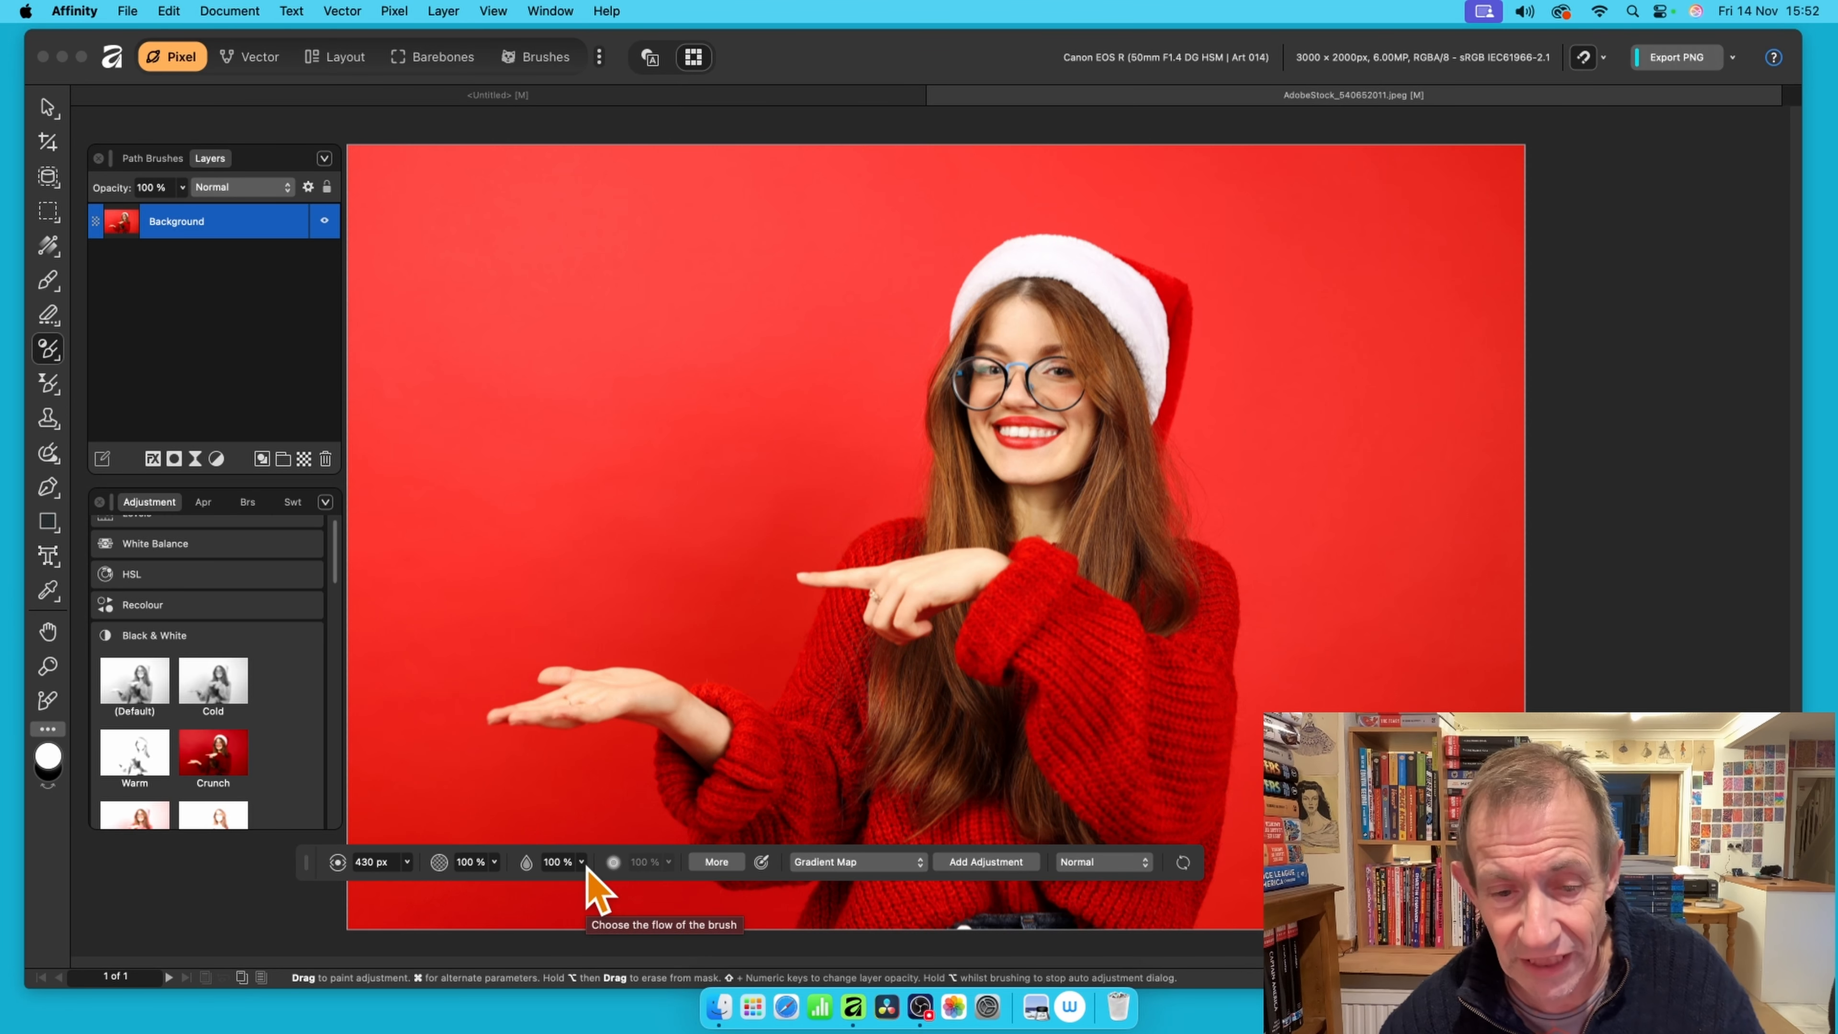
{"action": "left_click", "coordinate": [716, 862]}
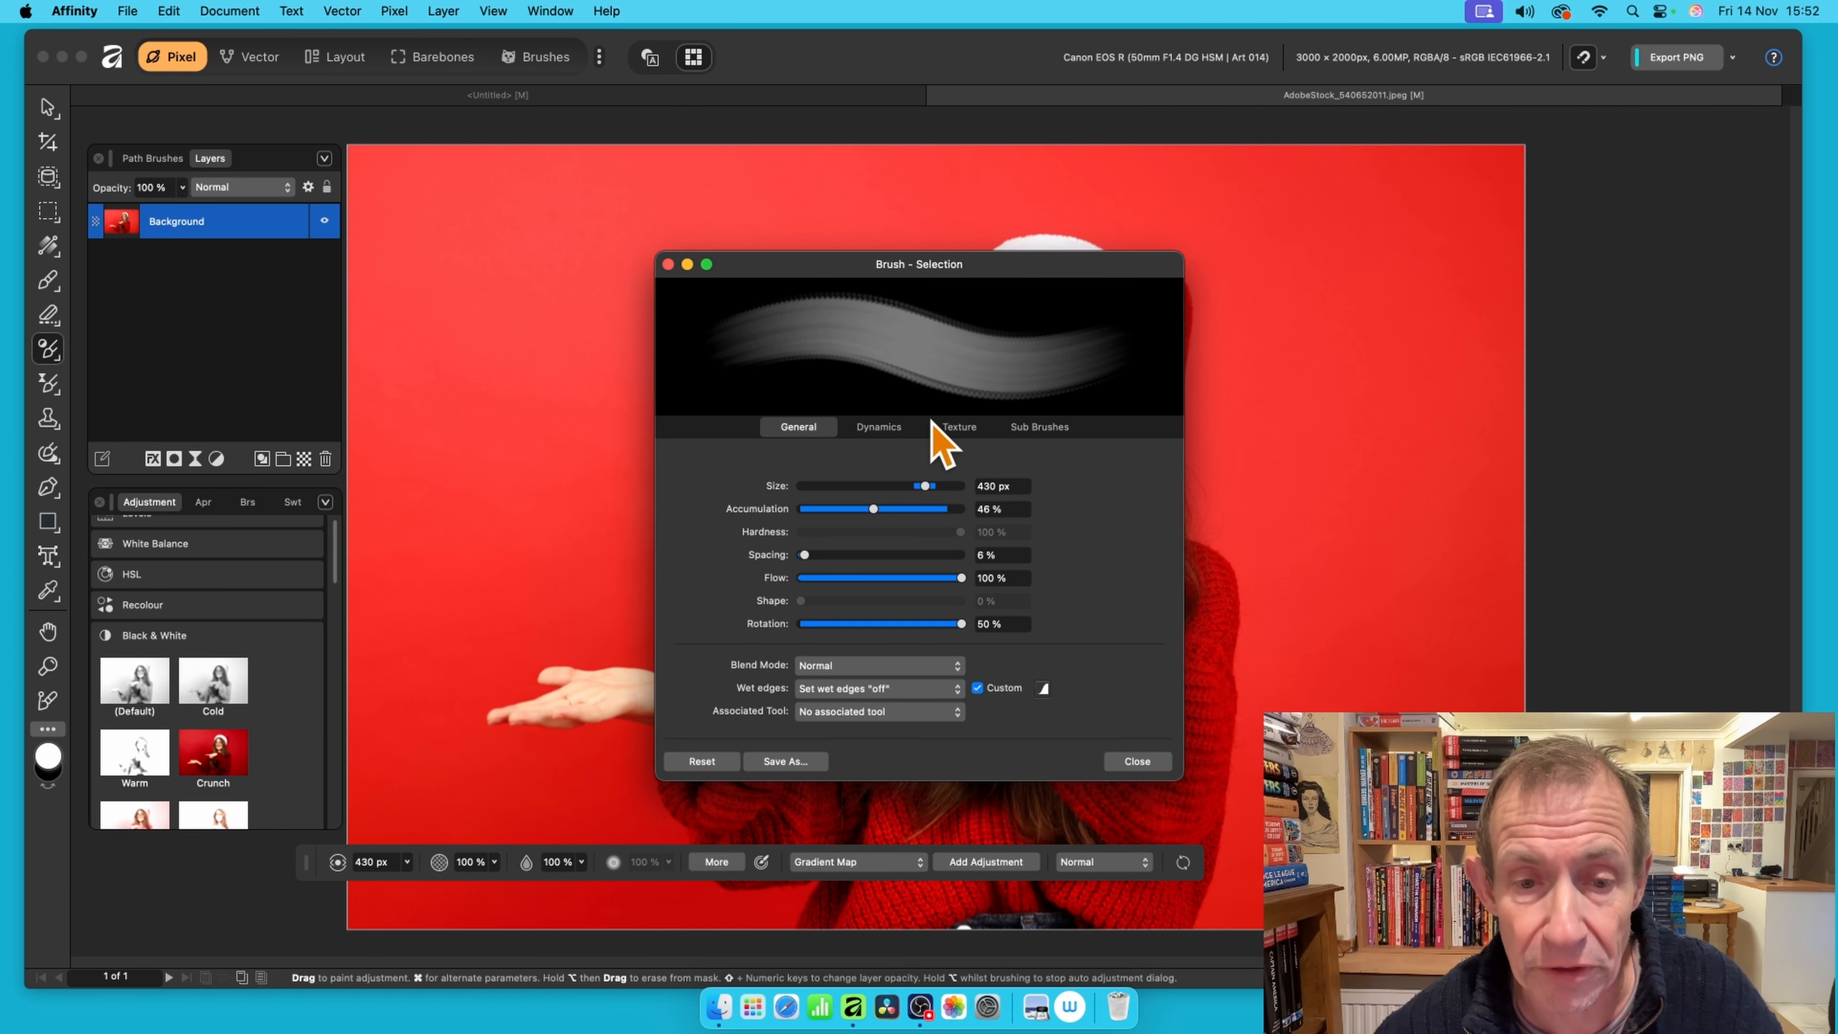
{"action": "left_click", "coordinate": [667, 264]}
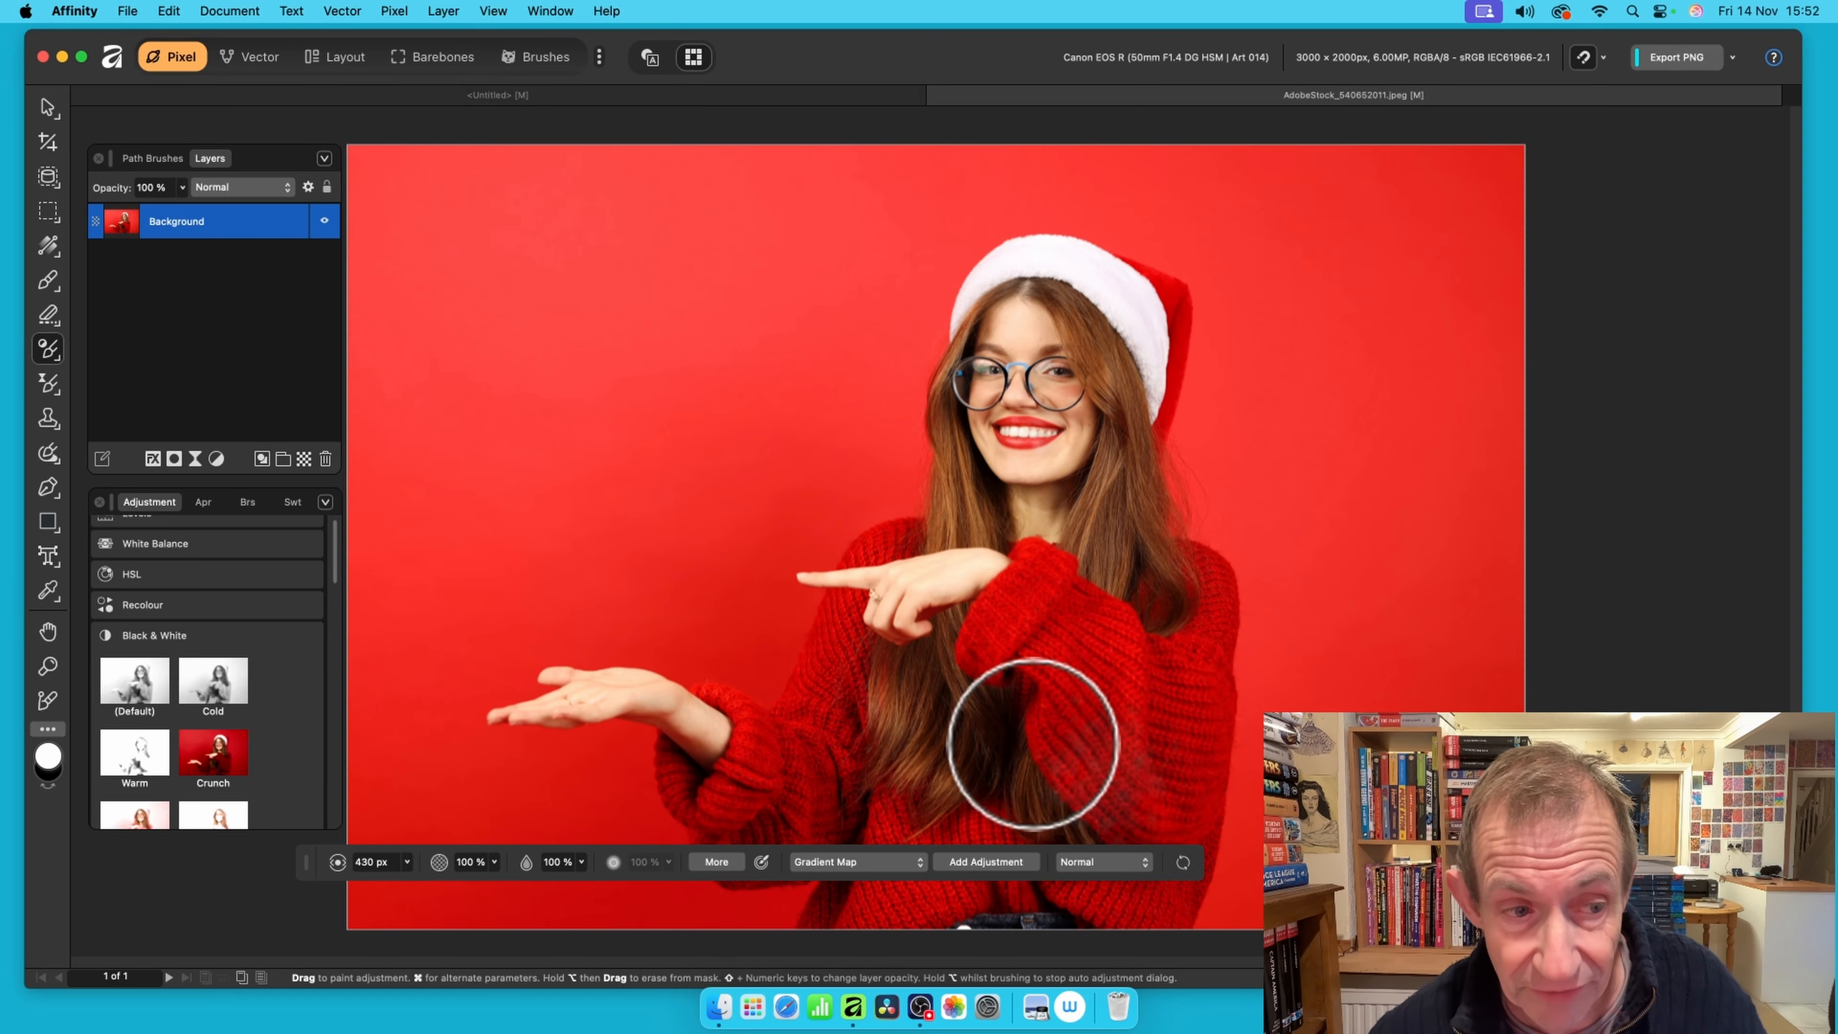
Float the Adjustment panel over the photo and paint a Gradient Map adjustment down one side of the woman's hat, face, hair and hand
{"action": "mouse_move", "coordinate": [156, 507]}
{"action": "left_mouse_down"}
{"action": "mouse_move", "coordinate": [246, 501]}
{"action": "mouse_move", "coordinate": [452, 411]}
{"action": "mouse_move", "coordinate": [421, 218]}
{"action": "left_mouse_up"}
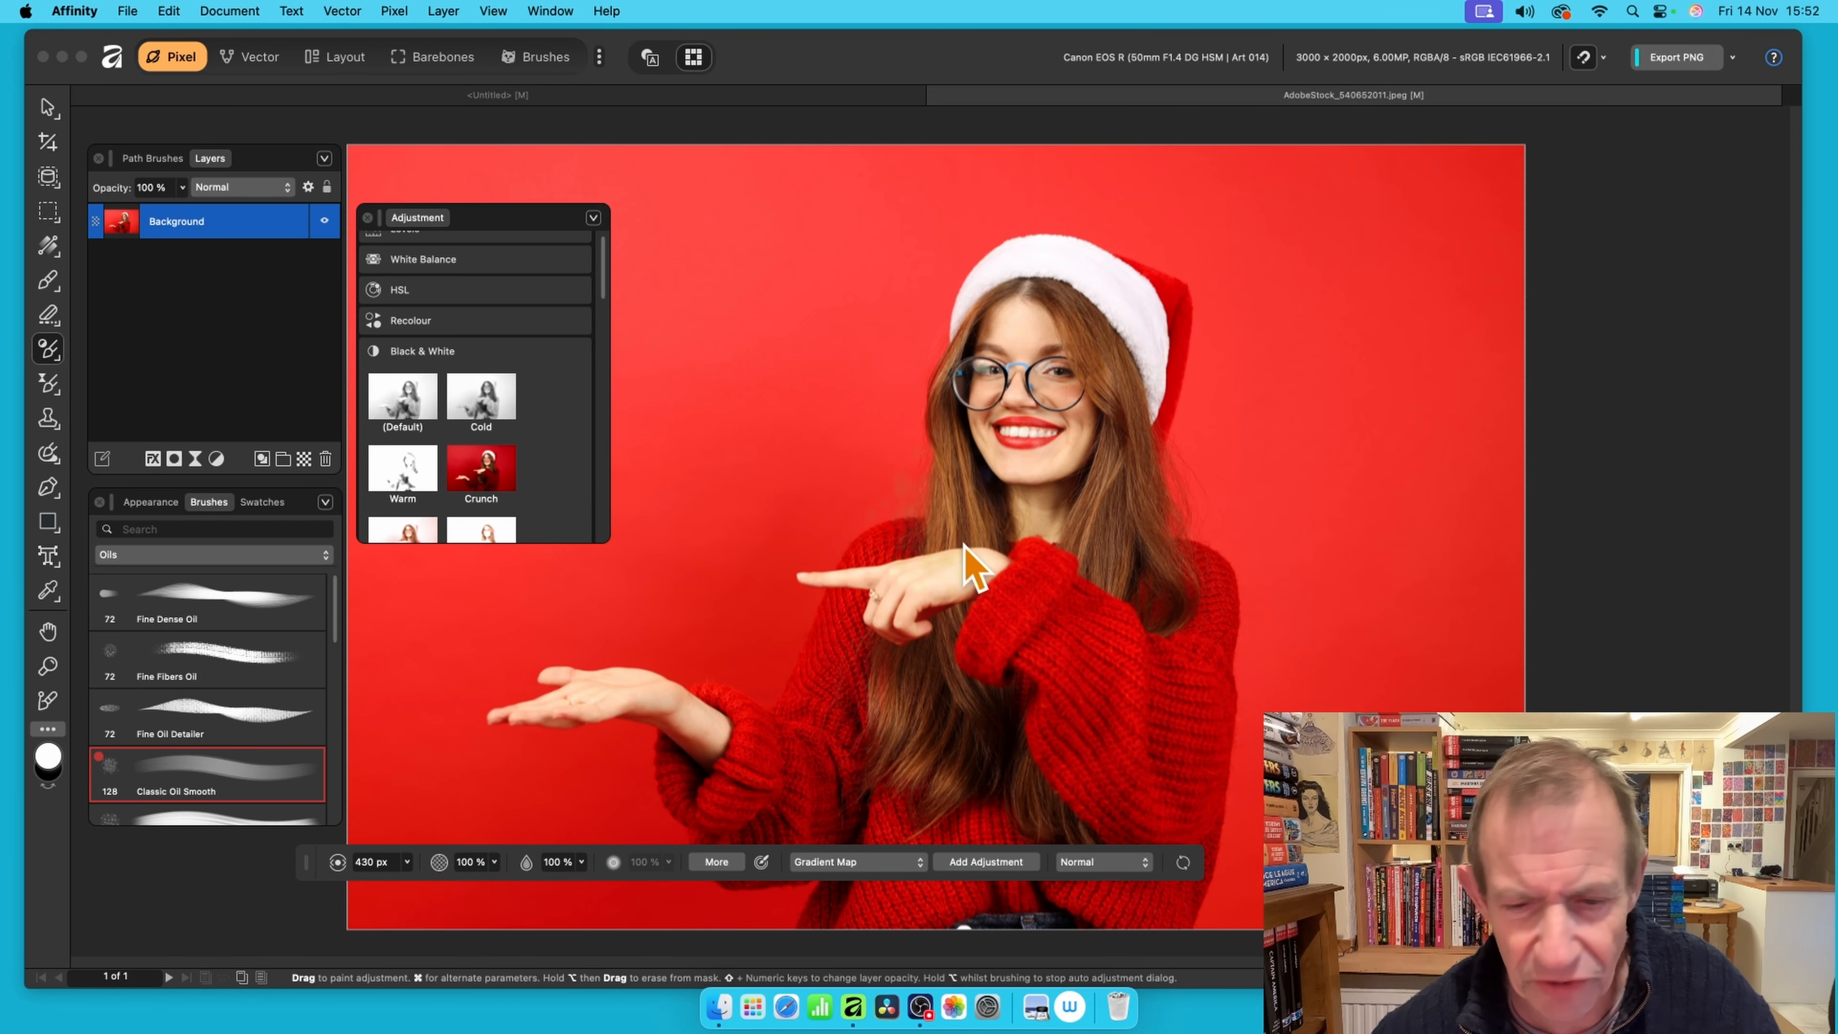
{"action": "left_click", "coordinate": [972, 312]}
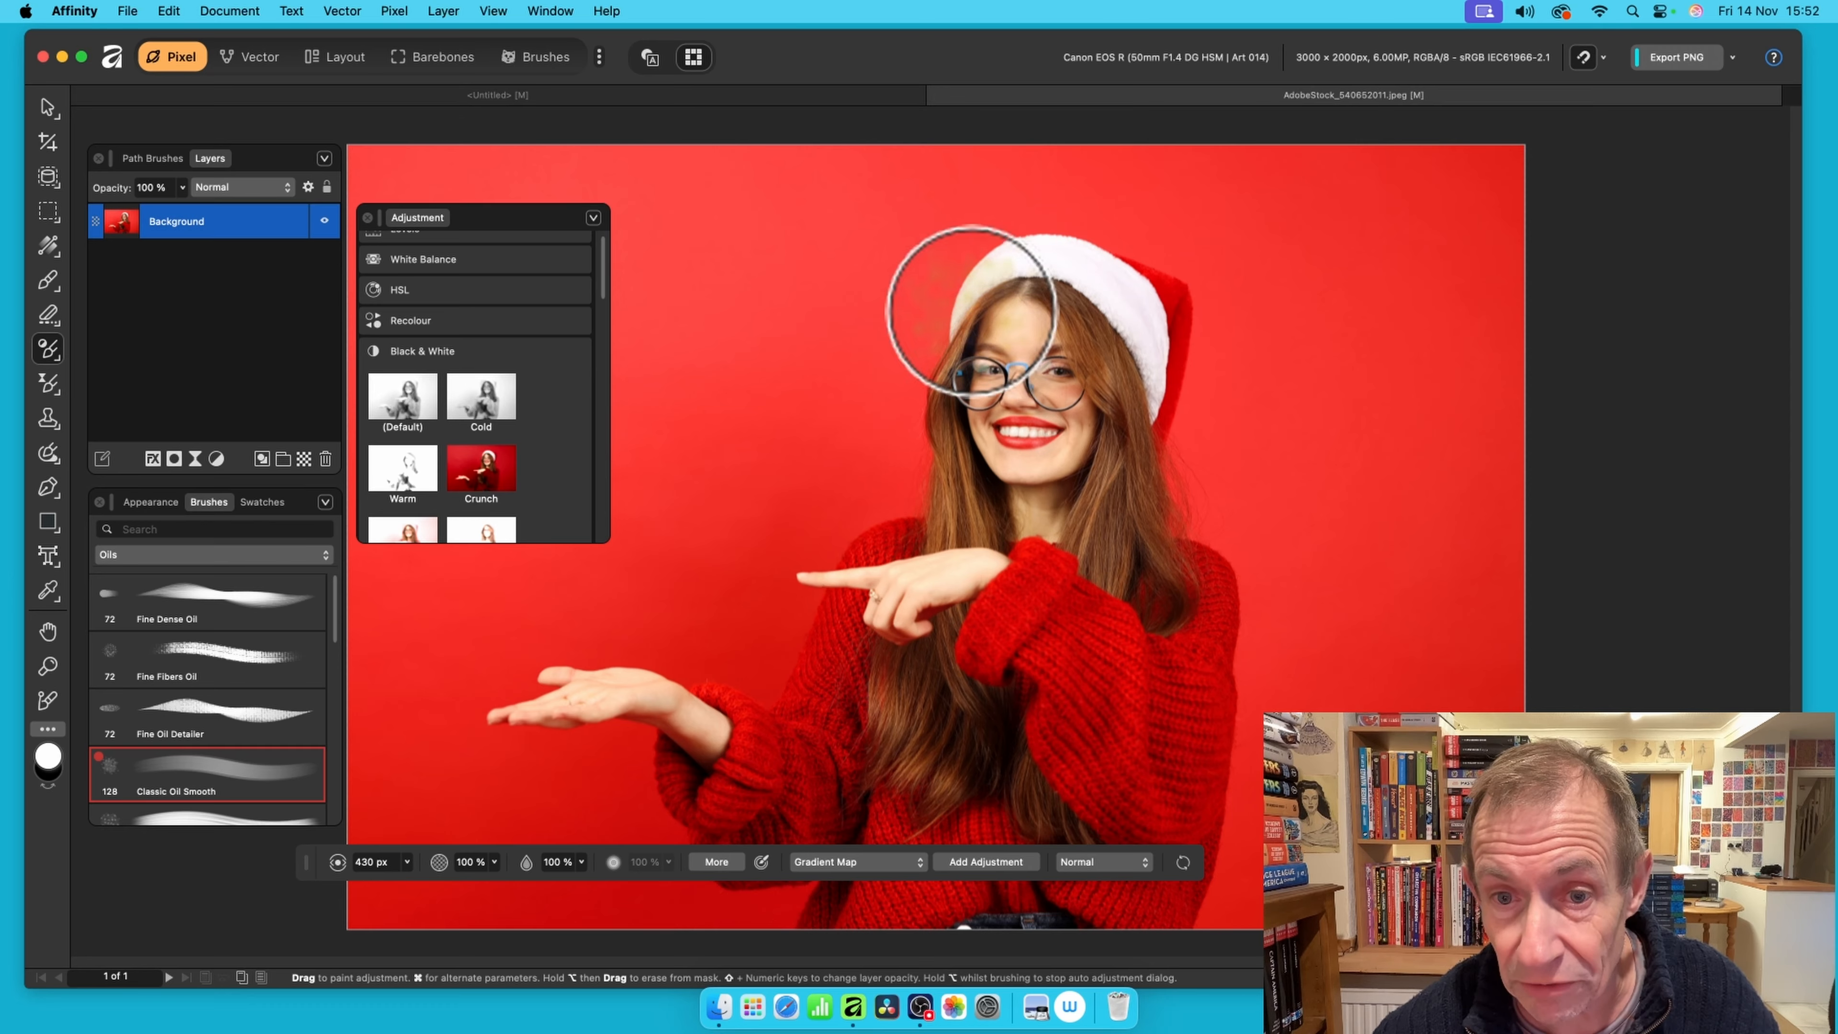
{"action": "mouse_move", "coordinate": [972, 312]}
{"action": "left_mouse_down"}
{"action": "mouse_move", "coordinate": [956, 472]}
{"action": "mouse_move", "coordinate": [935, 415]}
{"action": "mouse_move", "coordinate": [946, 572]}
{"action": "mouse_move", "coordinate": [939, 370]}
{"action": "mouse_move", "coordinate": [939, 609]}
{"action": "left_mouse_up"}
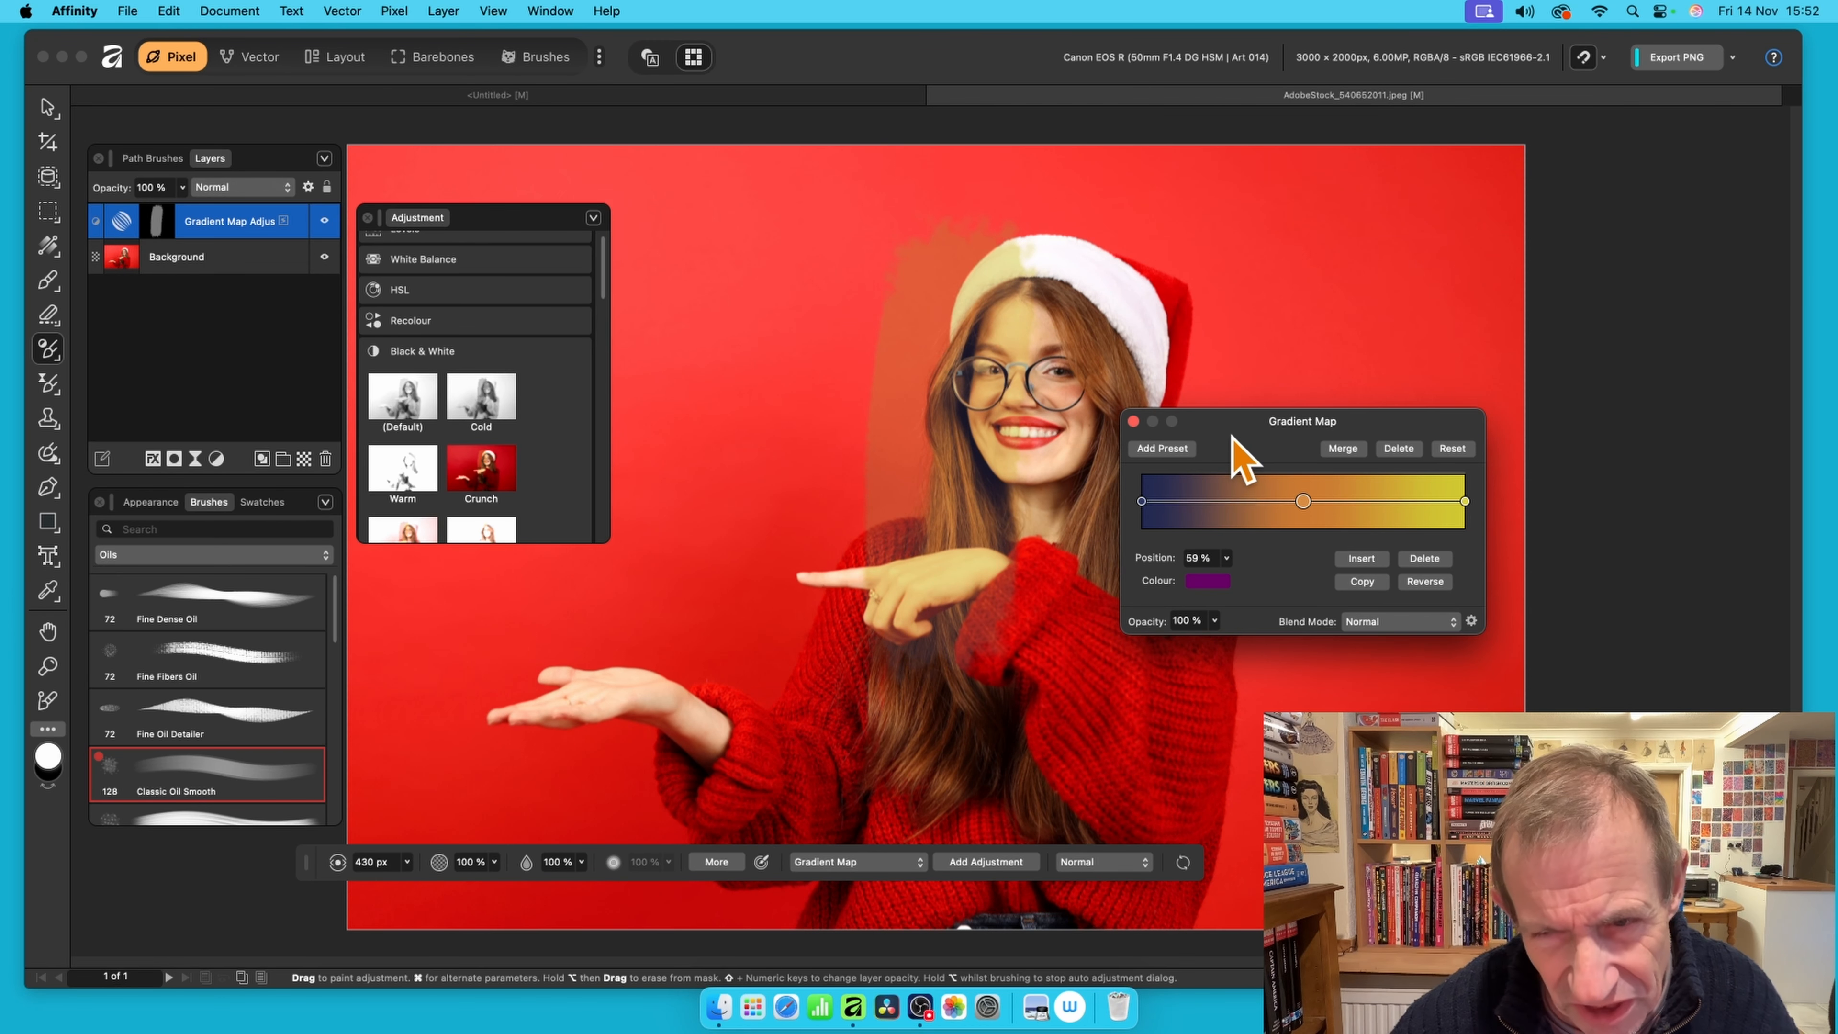
{"action": "left_click_drag", "start_coordinate": [1233, 439], "coordinate": [1341, 251]}
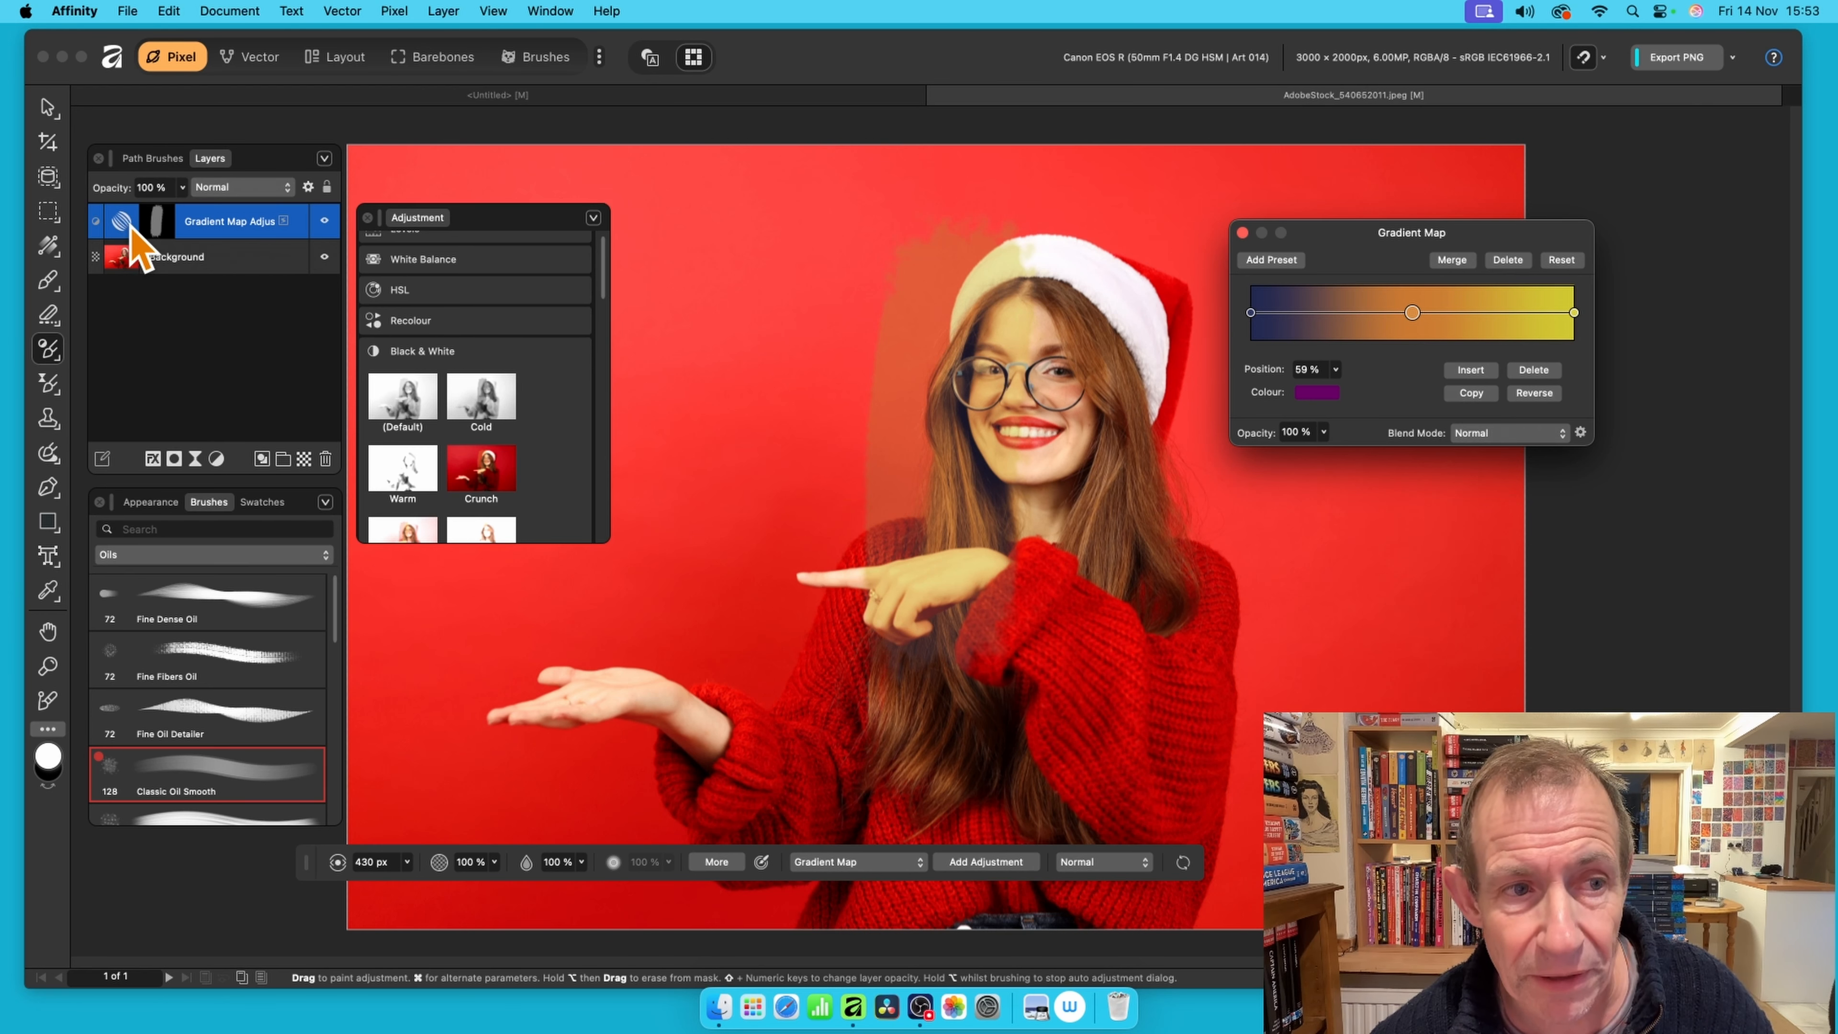
{"action": "left_click", "coordinate": [282, 219]}
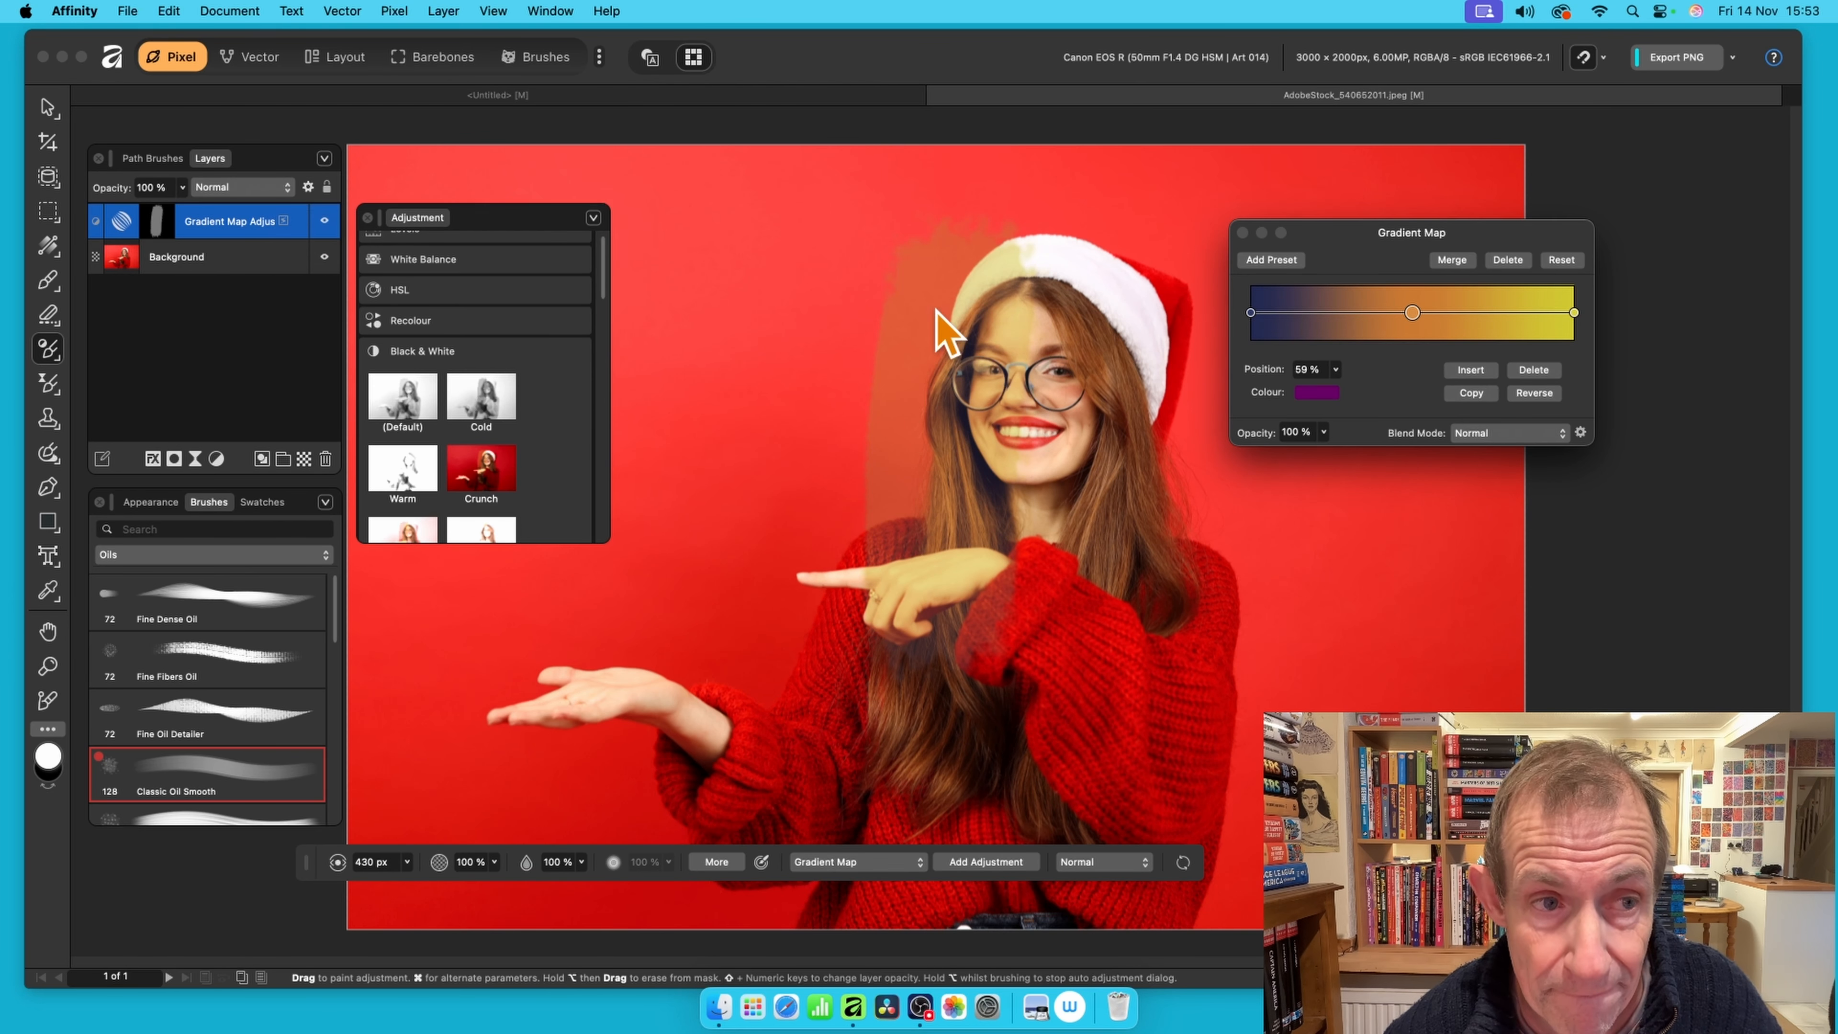
{"action": "mouse_move", "coordinate": [1397, 245]}
{"action": "left_mouse_down"}
{"action": "mouse_move", "coordinate": [1163, 209]}
{"action": "mouse_move", "coordinate": [1279, 260]}
{"action": "left_mouse_up"}
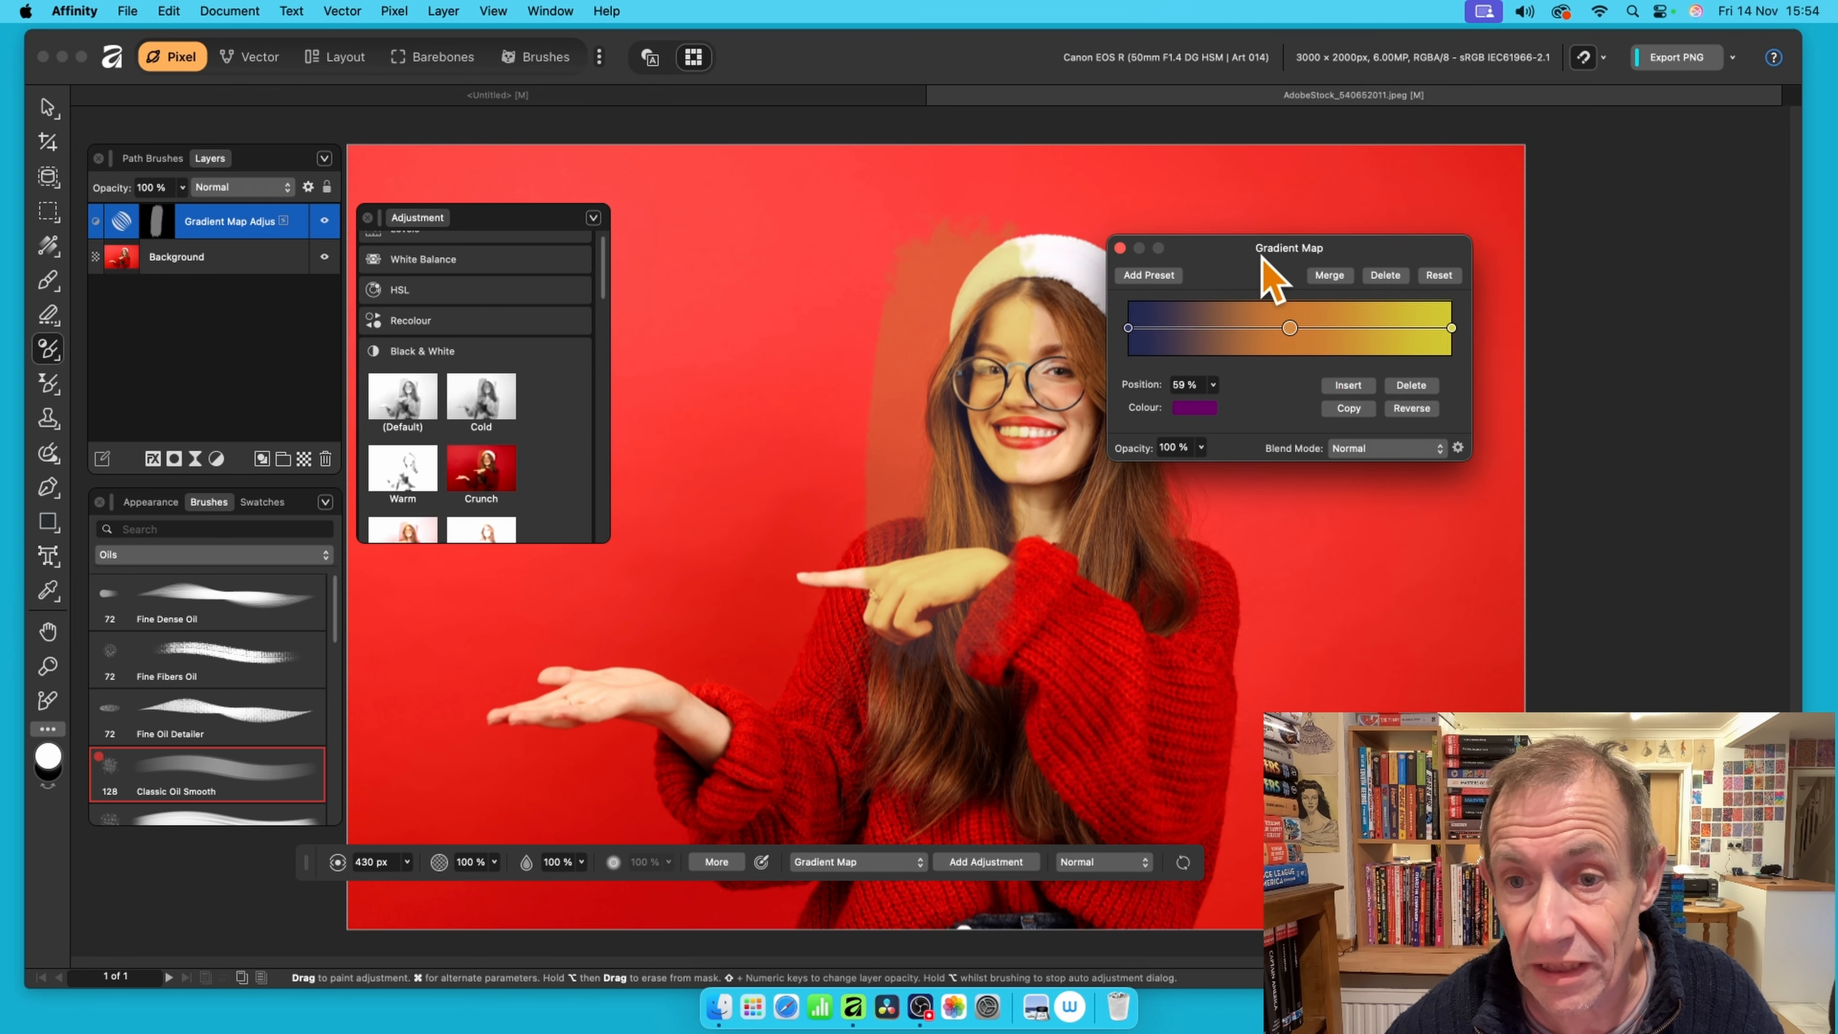
{"action": "left_click", "coordinate": [1120, 247]}
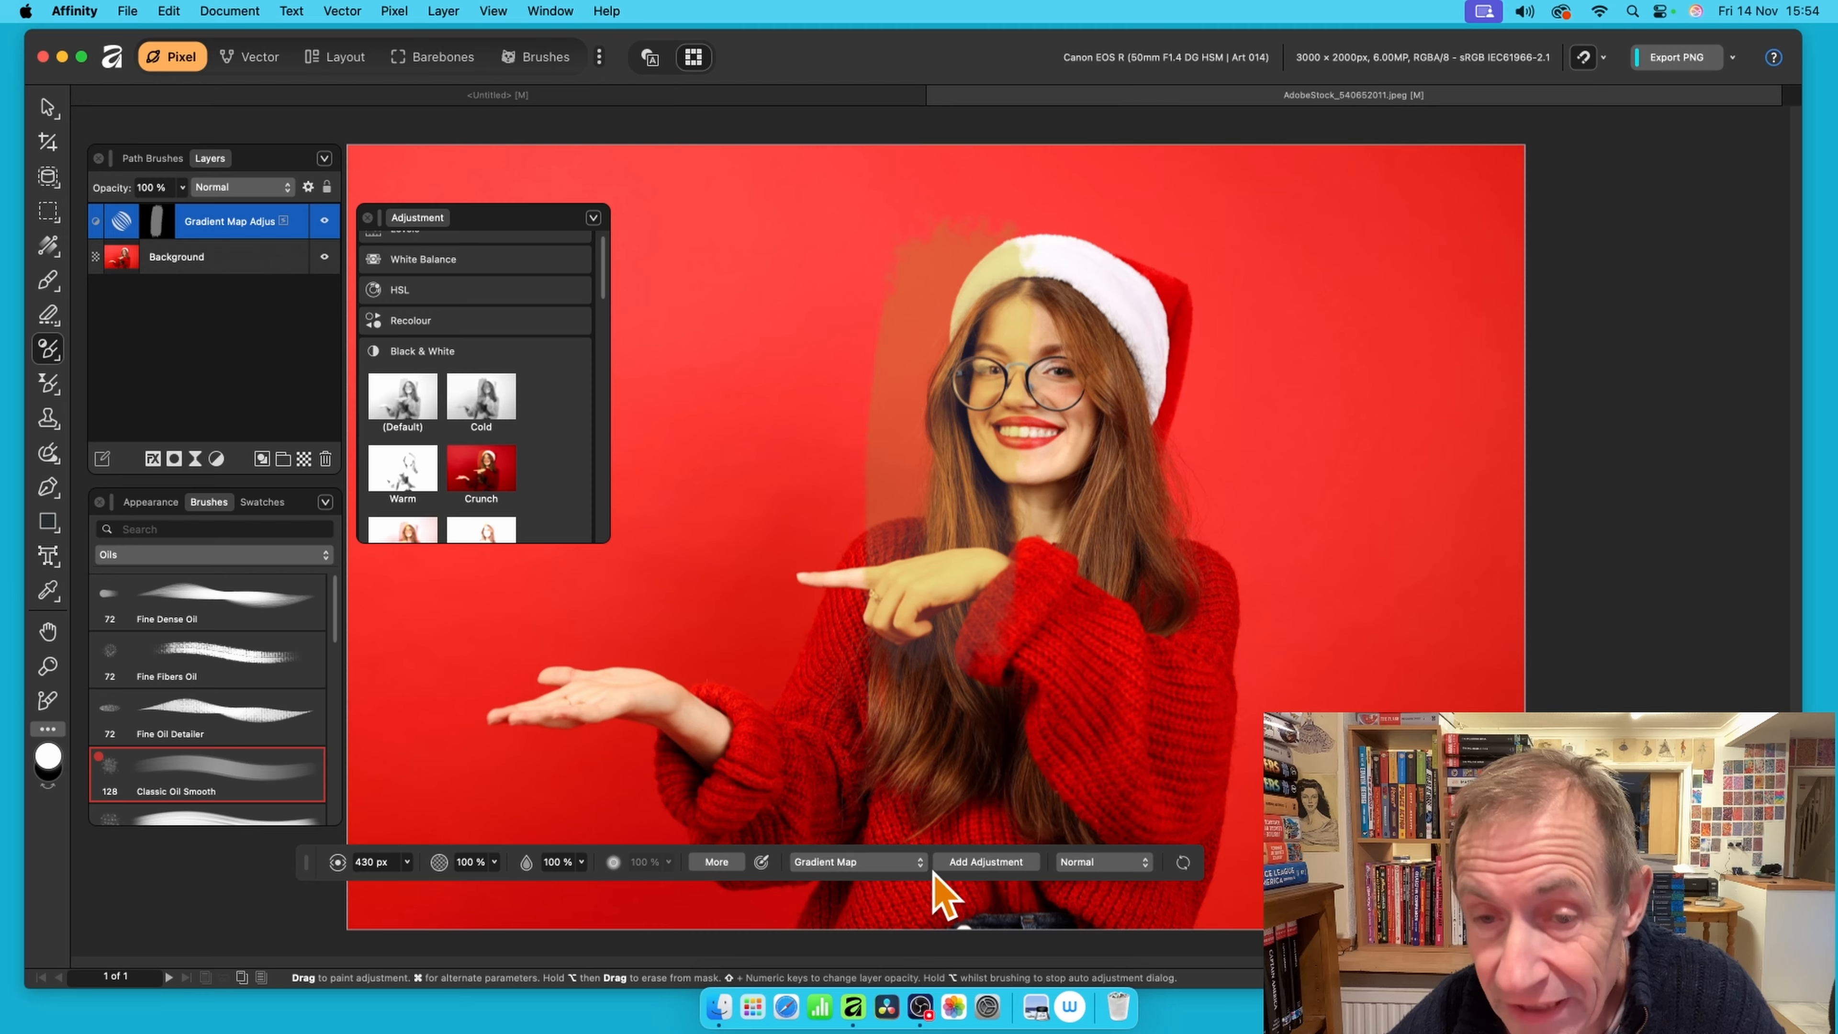
Extend and build up the painted Gradient Map over the red background left of the woman's face
{"action": "mouse_move", "coordinate": [895, 505]}
{"action": "left_mouse_down"}
{"action": "mouse_move", "coordinate": [833, 306]}
{"action": "mouse_move", "coordinate": [811, 493]}
{"action": "mouse_move", "coordinate": [794, 310]}
{"action": "mouse_move", "coordinate": [804, 489]}
{"action": "mouse_move", "coordinate": [835, 287]}
{"action": "mouse_move", "coordinate": [839, 527]}
{"action": "left_mouse_up"}
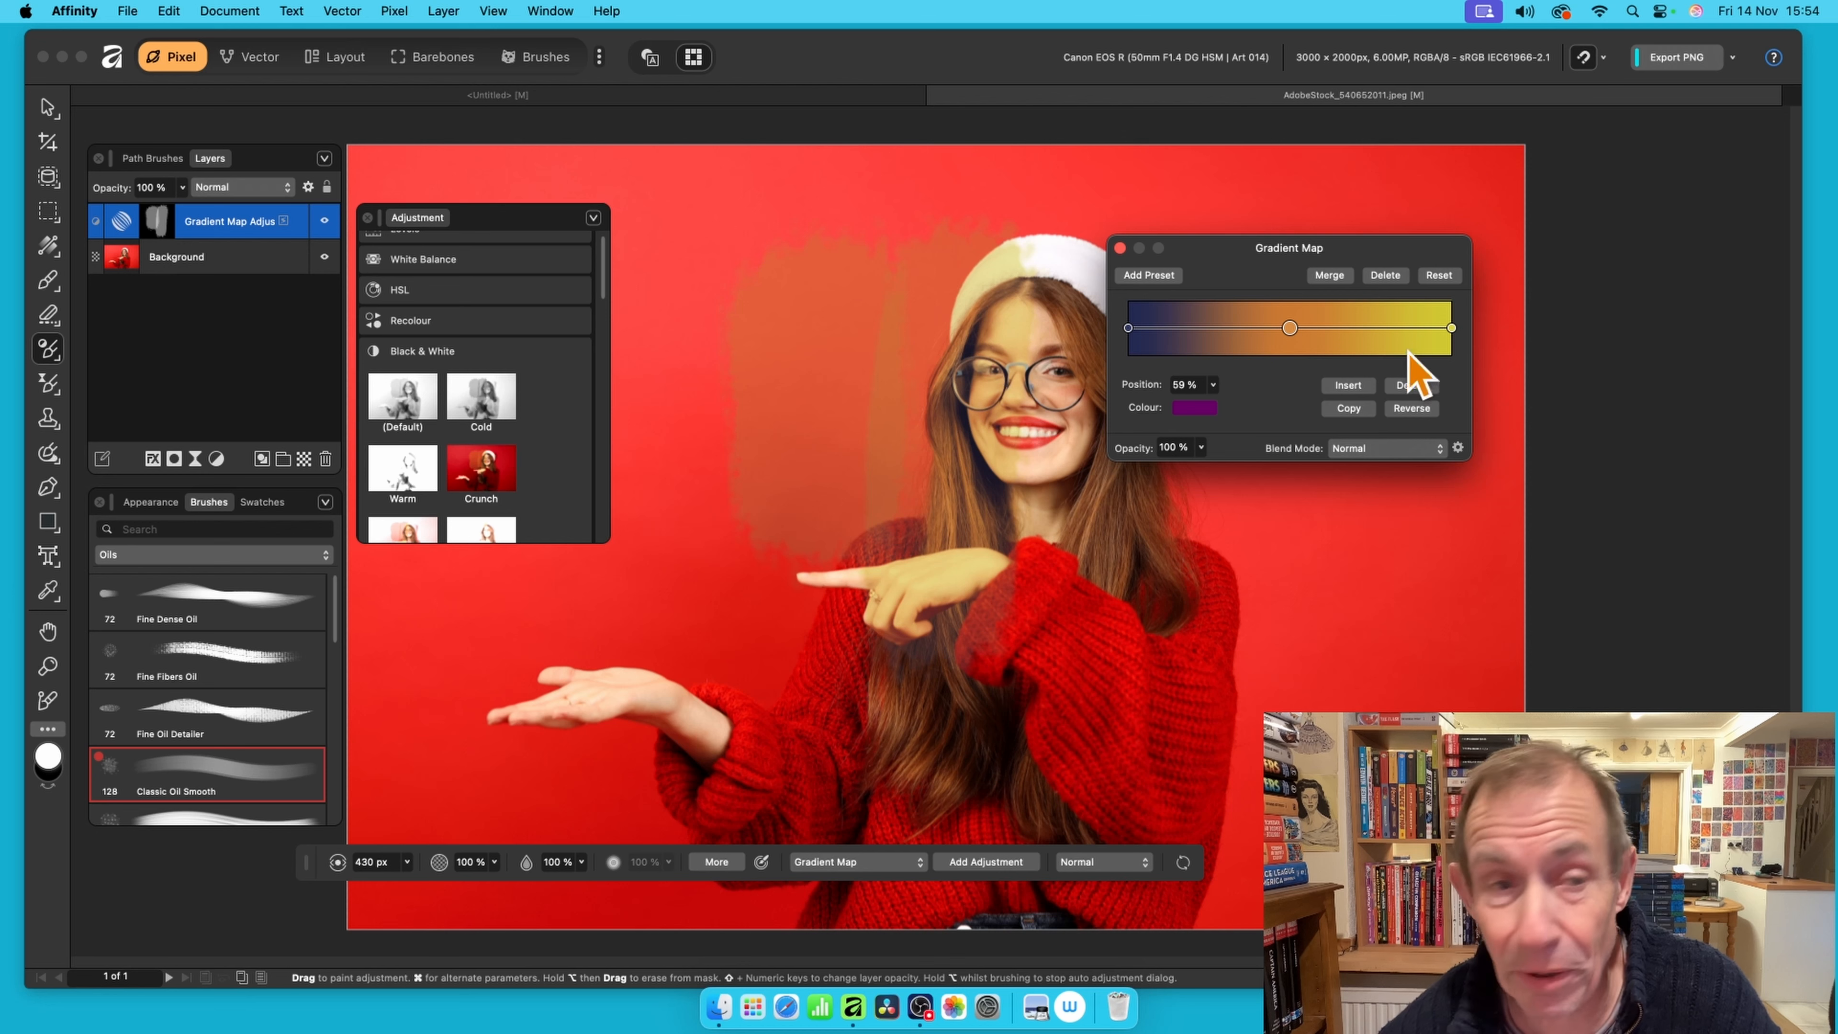
{"action": "left_click_drag", "start_coordinate": [1247, 267], "coordinate": [1484, 144]}
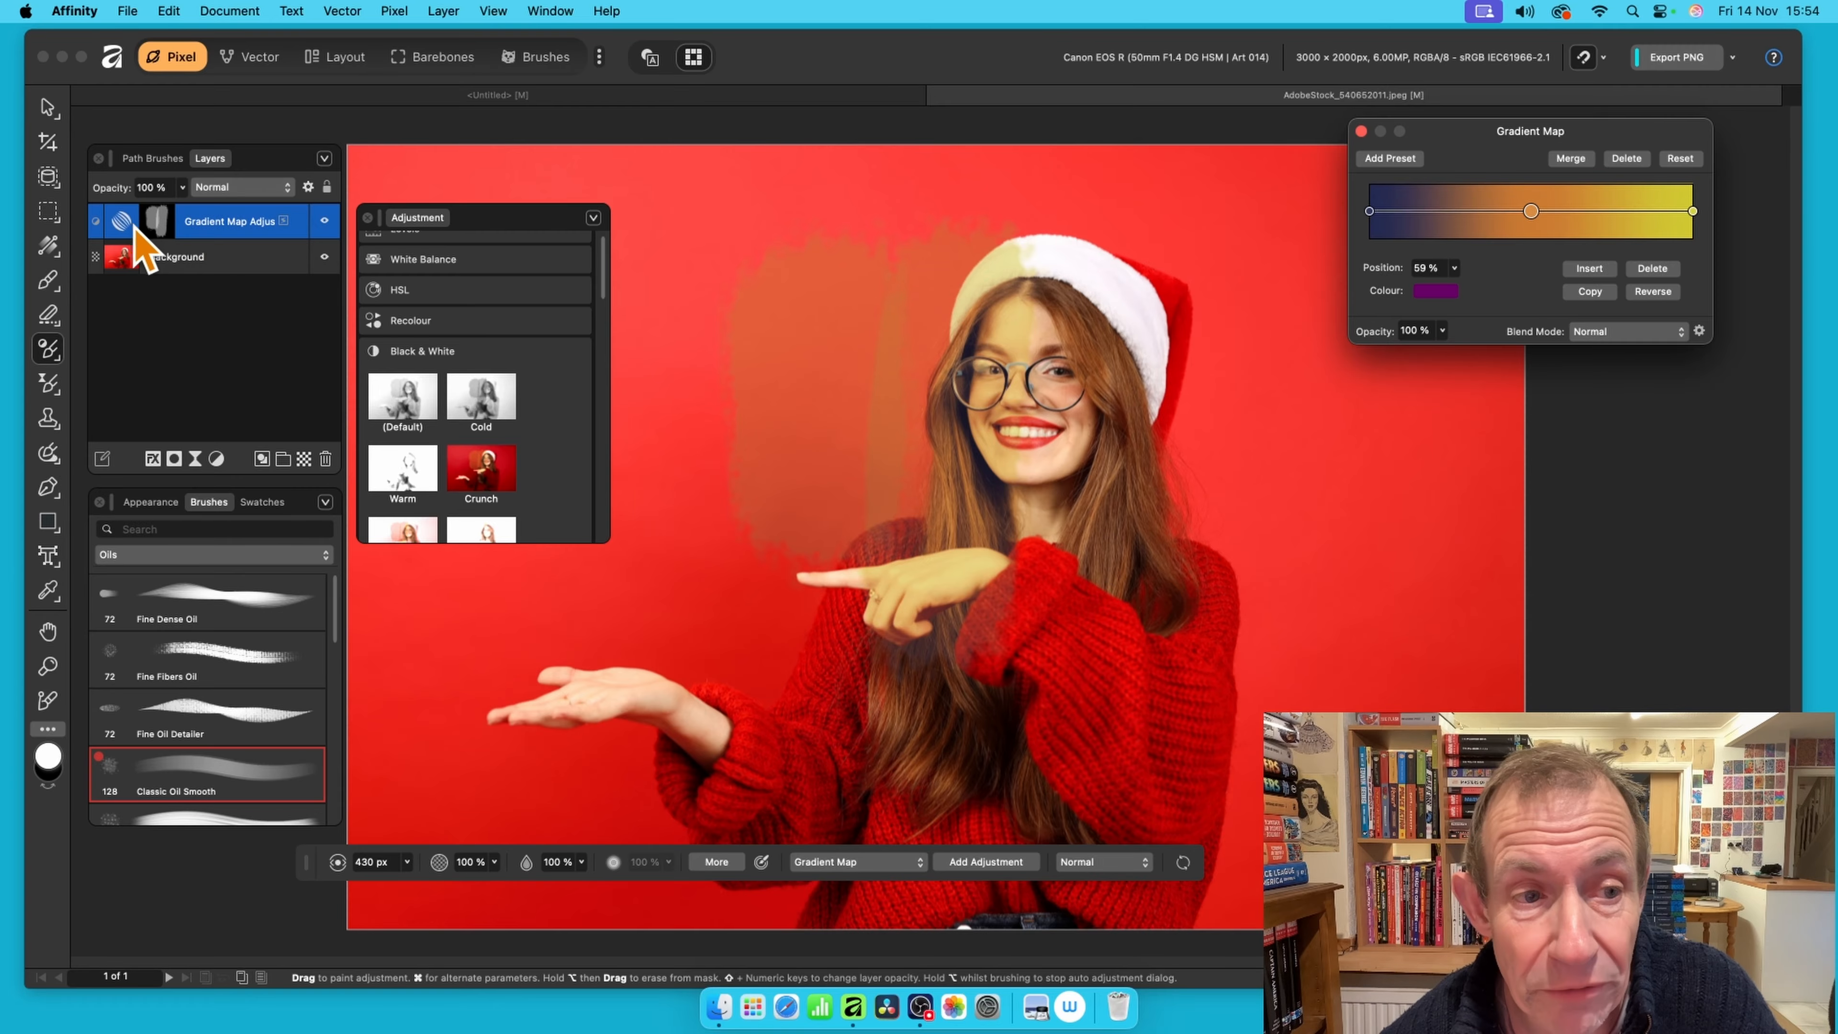
{"action": "mouse_move", "coordinate": [814, 426]}
{"action": "left_mouse_down"}
{"action": "mouse_move", "coordinate": [838, 489]}
{"action": "mouse_move", "coordinate": [837, 336]}
{"action": "mouse_move", "coordinate": [824, 516]}
{"action": "mouse_move", "coordinate": [961, 428]}
{"action": "mouse_move", "coordinate": [954, 324]}
{"action": "mouse_move", "coordinate": [944, 484]}
{"action": "left_mouse_up"}
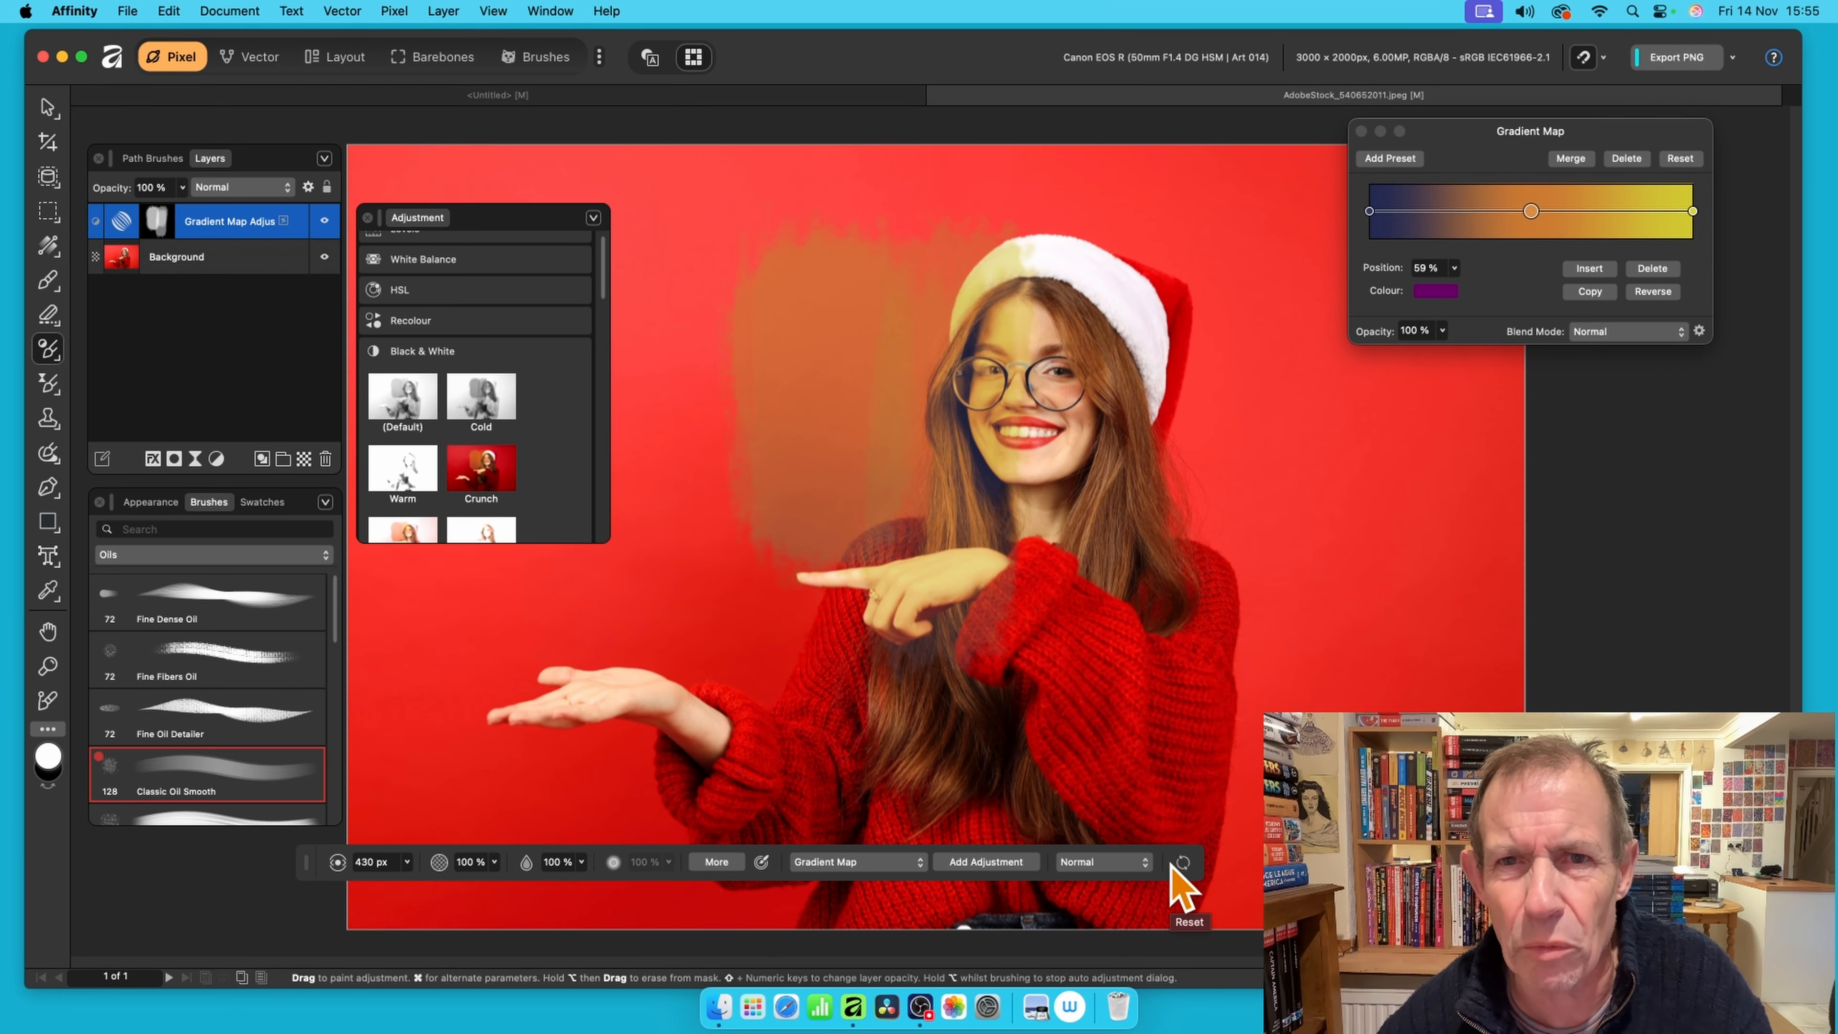
Add three more empty Gradient Map adjustment layers above the painted one
{"action": "left_click", "coordinate": [986, 863]}
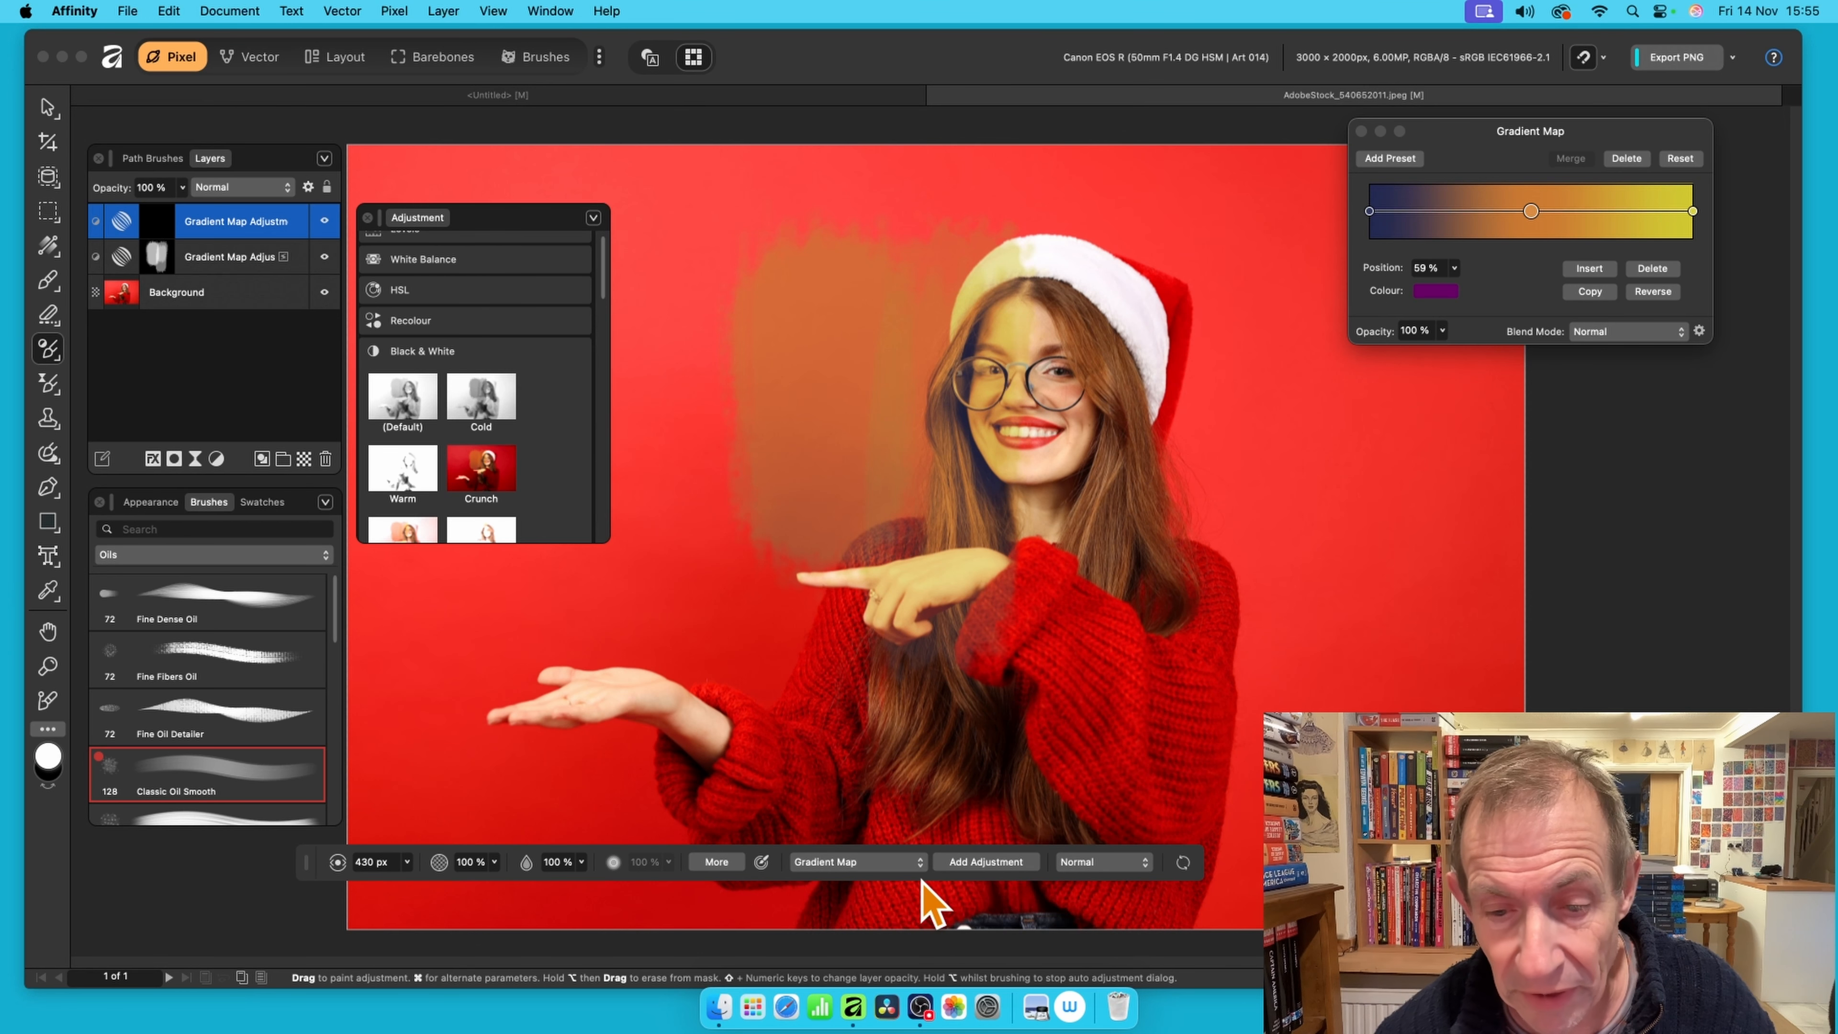
{"action": "left_click", "coordinate": [1009, 863]}
{"action": "left_click", "coordinate": [1010, 863]}
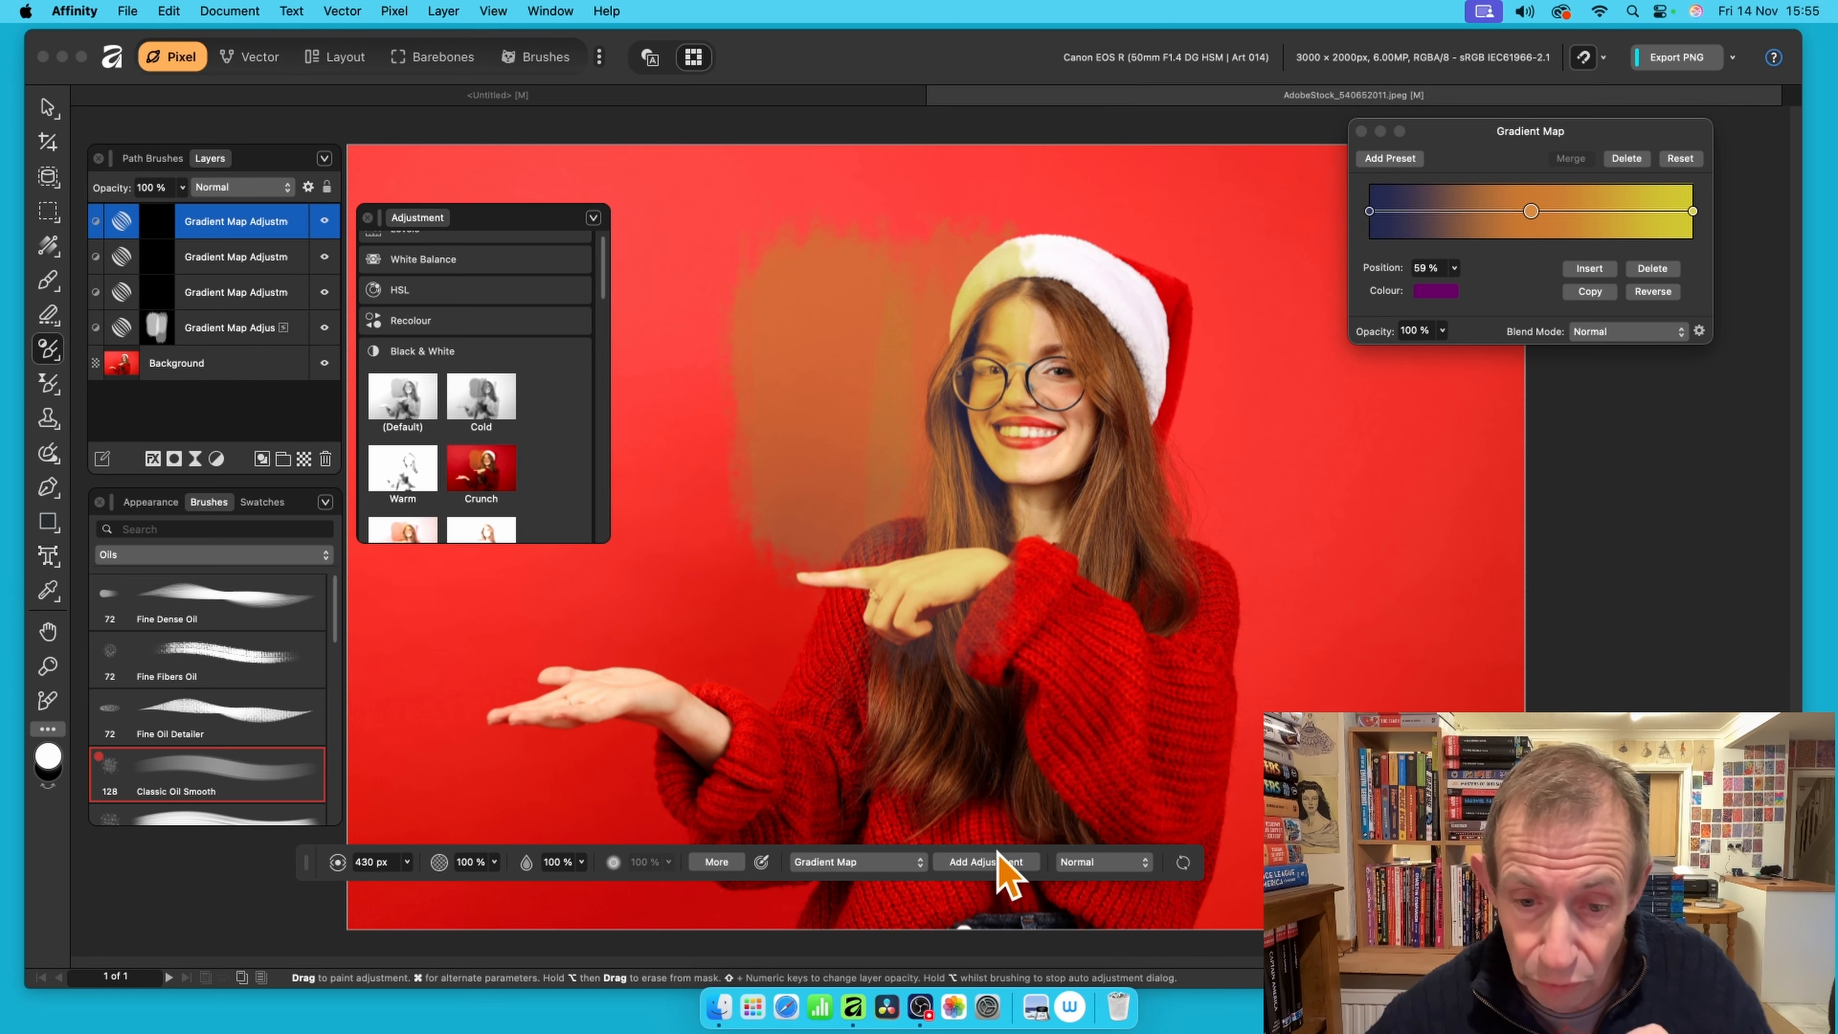
Change the adjustment type to Curves and add an empty Curves adjustment layer on top
{"action": "left_click", "coordinate": [849, 863]}
{"action": "left_click", "coordinate": [847, 806]}
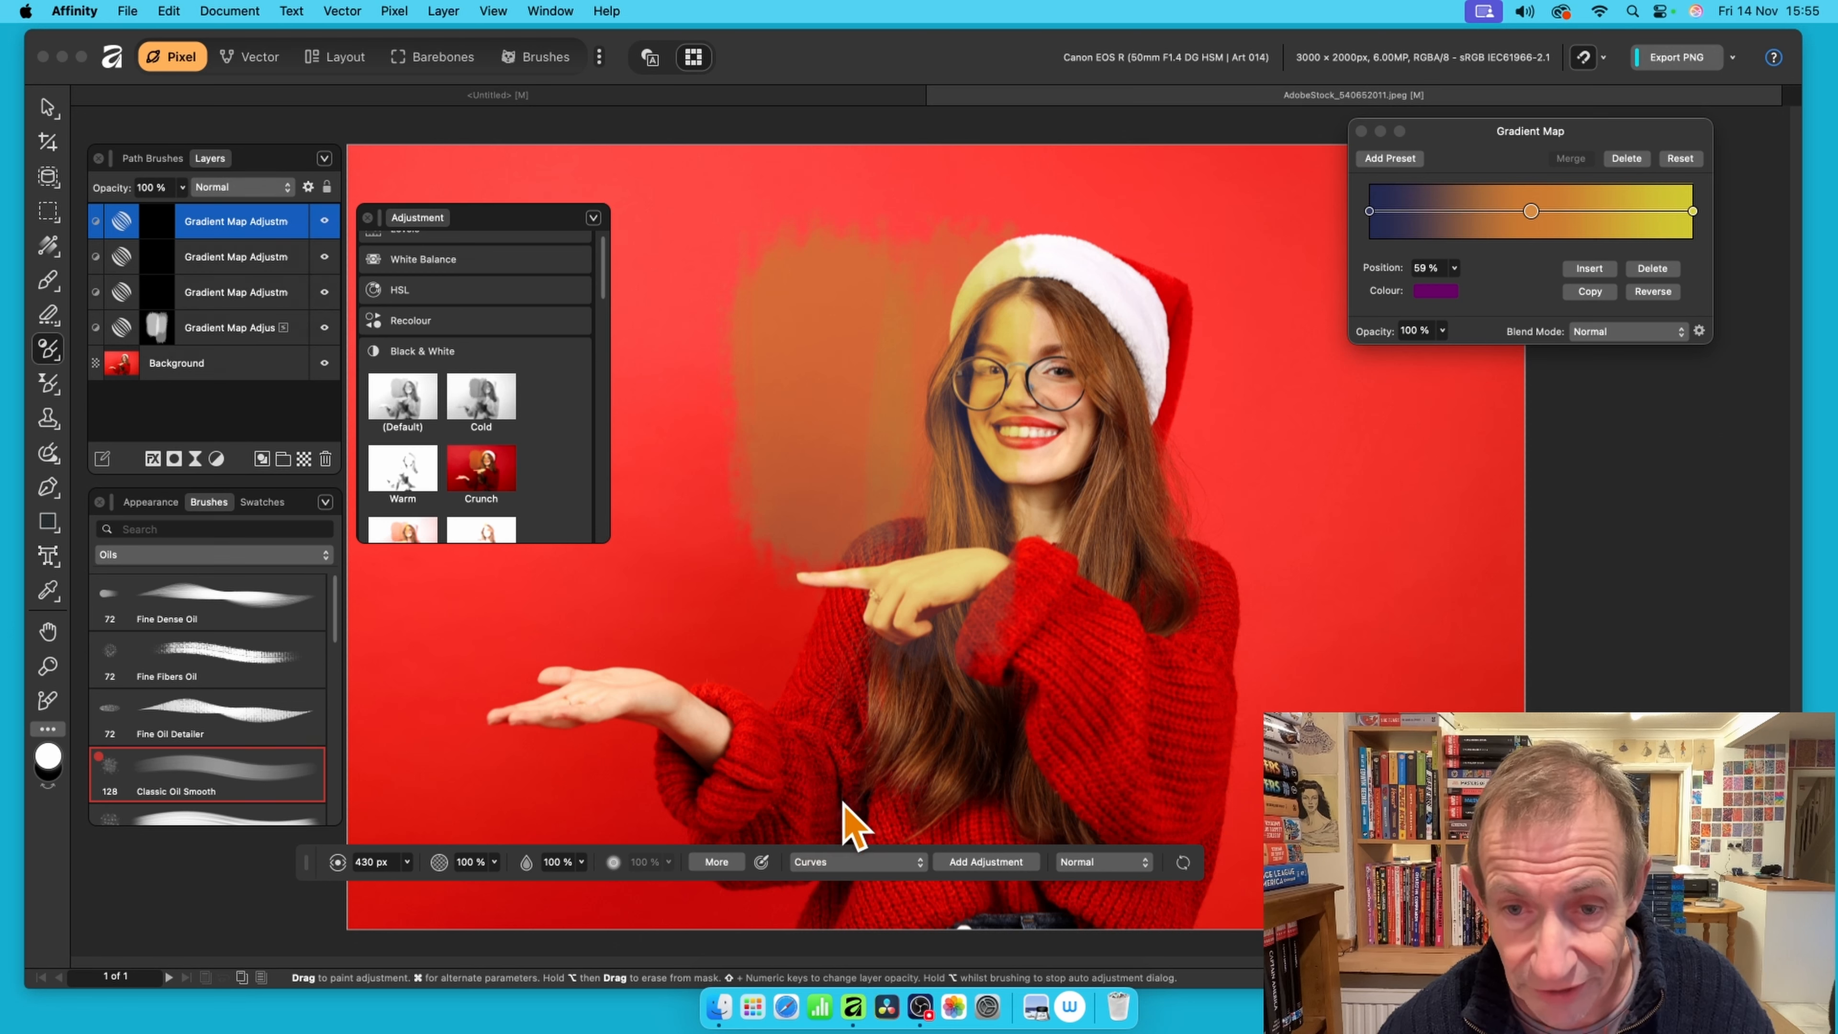
{"action": "left_click", "coordinate": [987, 862]}
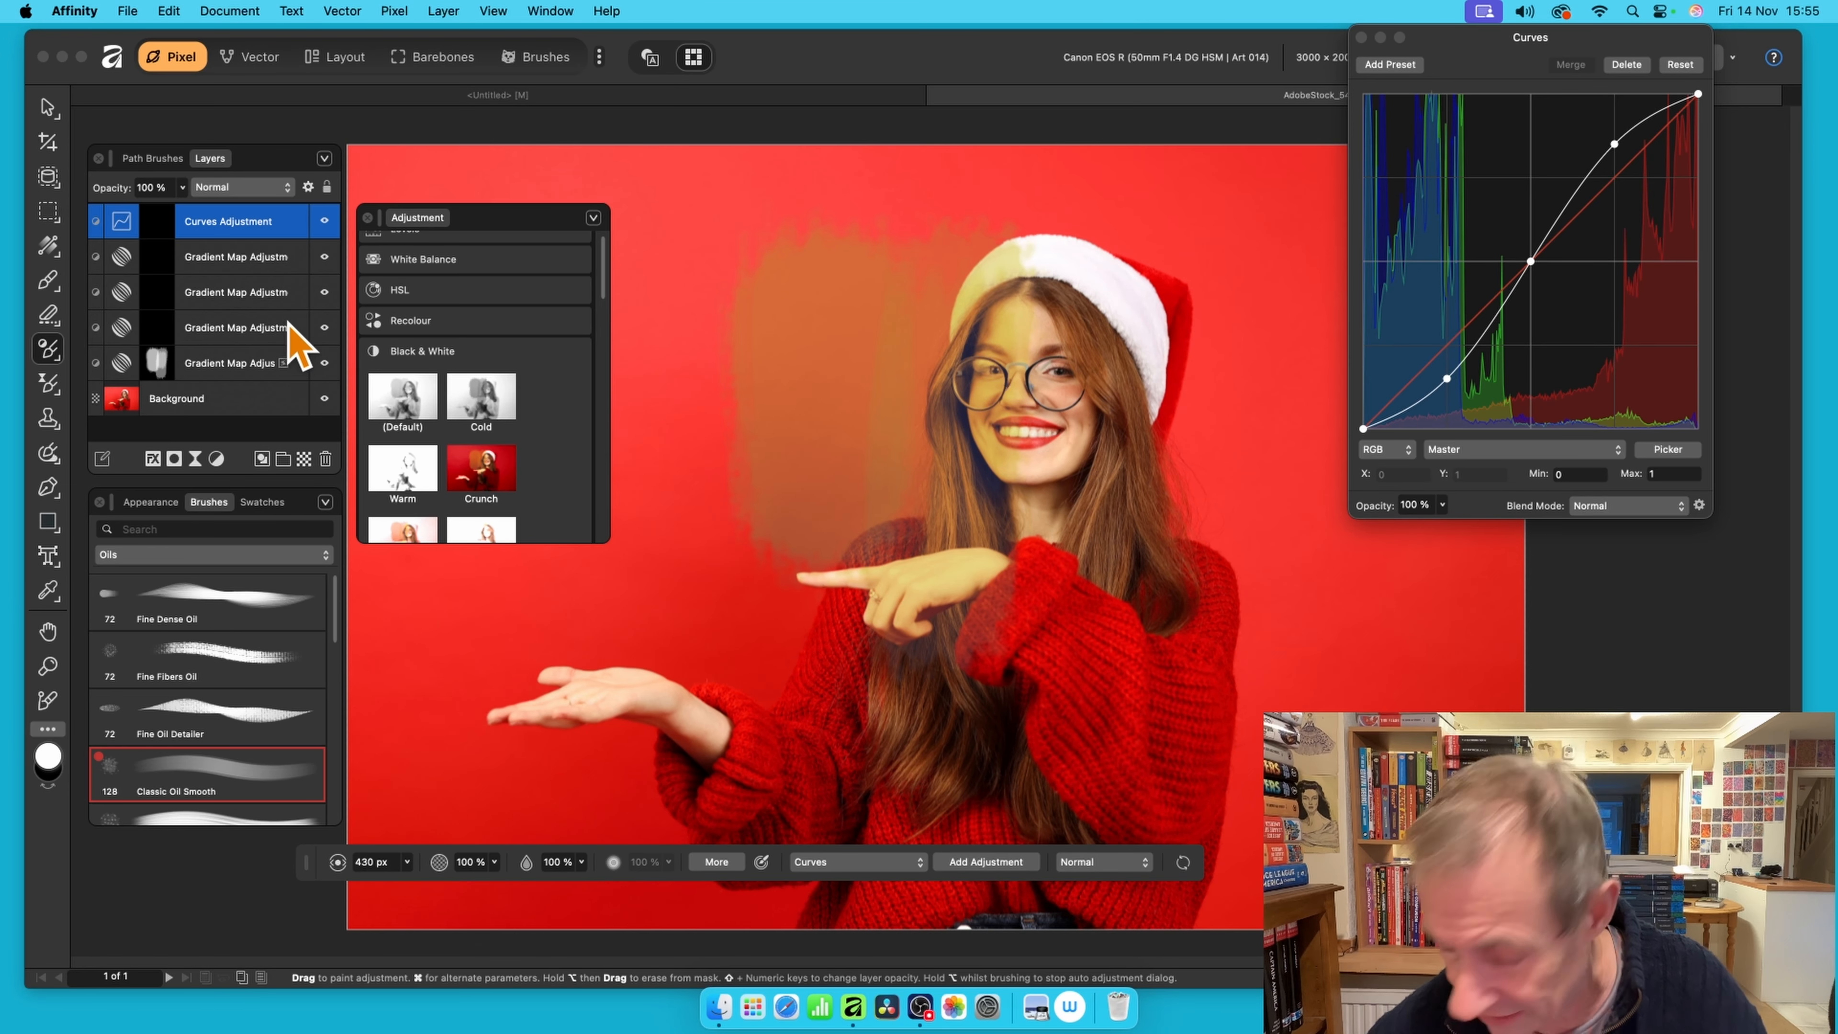
Delete the empty Curves layer and the three empty Gradient Map layers, keeping the painted Gradient Map
{"action": "key", "text": "BackSpace"}
{"action": "key", "text": "BackSpace"}
{"action": "key", "text": "BackSpace"}
{"action": "key", "text": "BackSpace"}
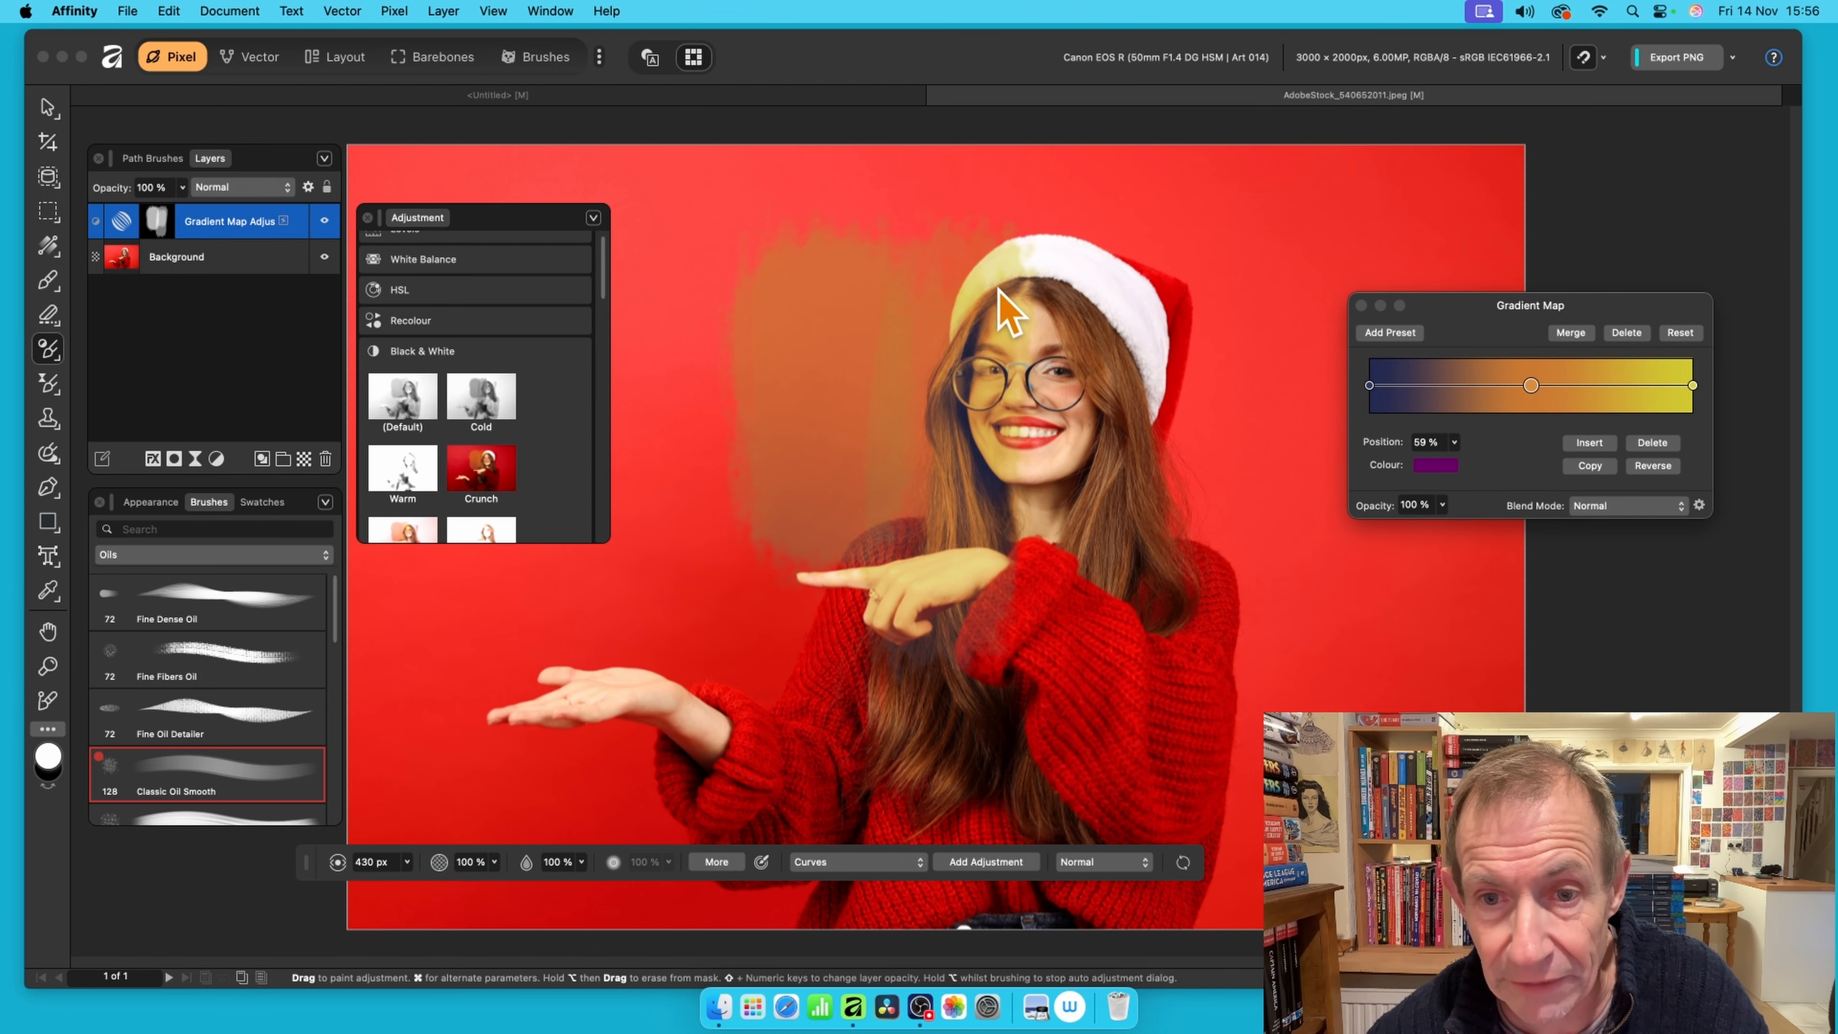
Try painting a Curves adjustment over the woman's face, and delete that Curves layer
{"action": "left_click", "coordinate": [997, 319]}
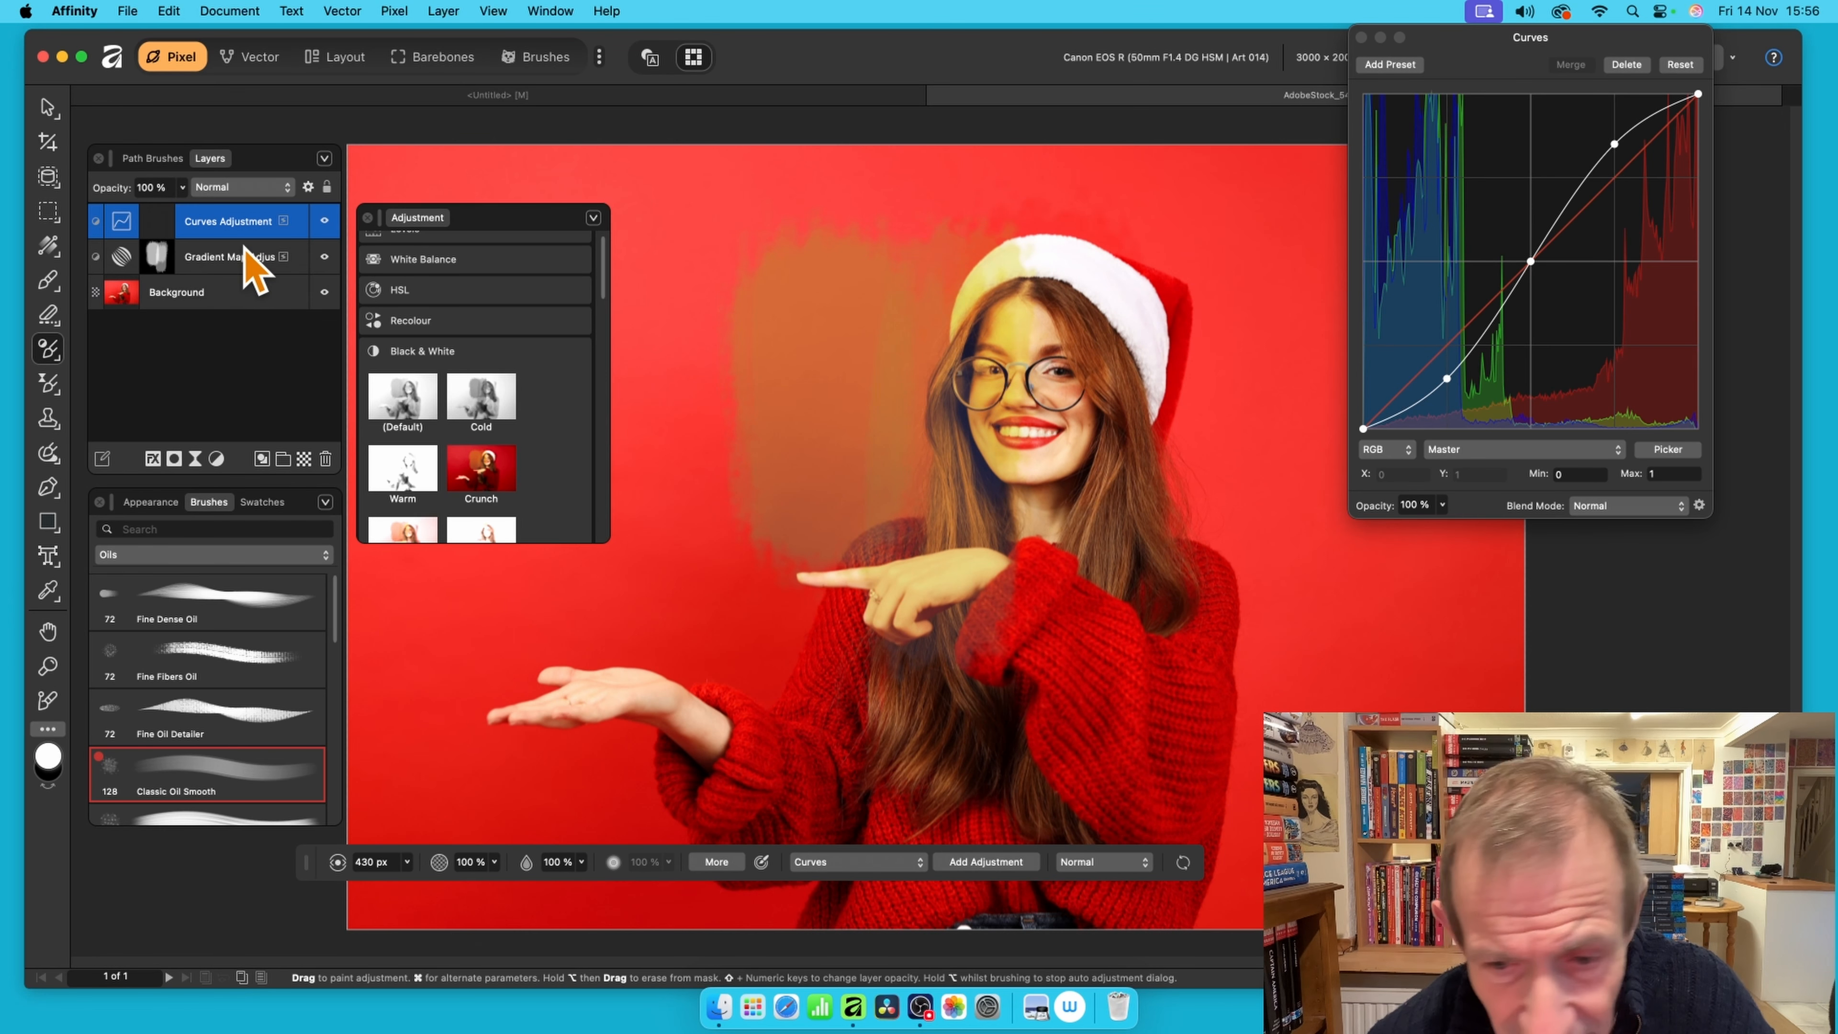
{"action": "left_click", "coordinate": [838, 867]}
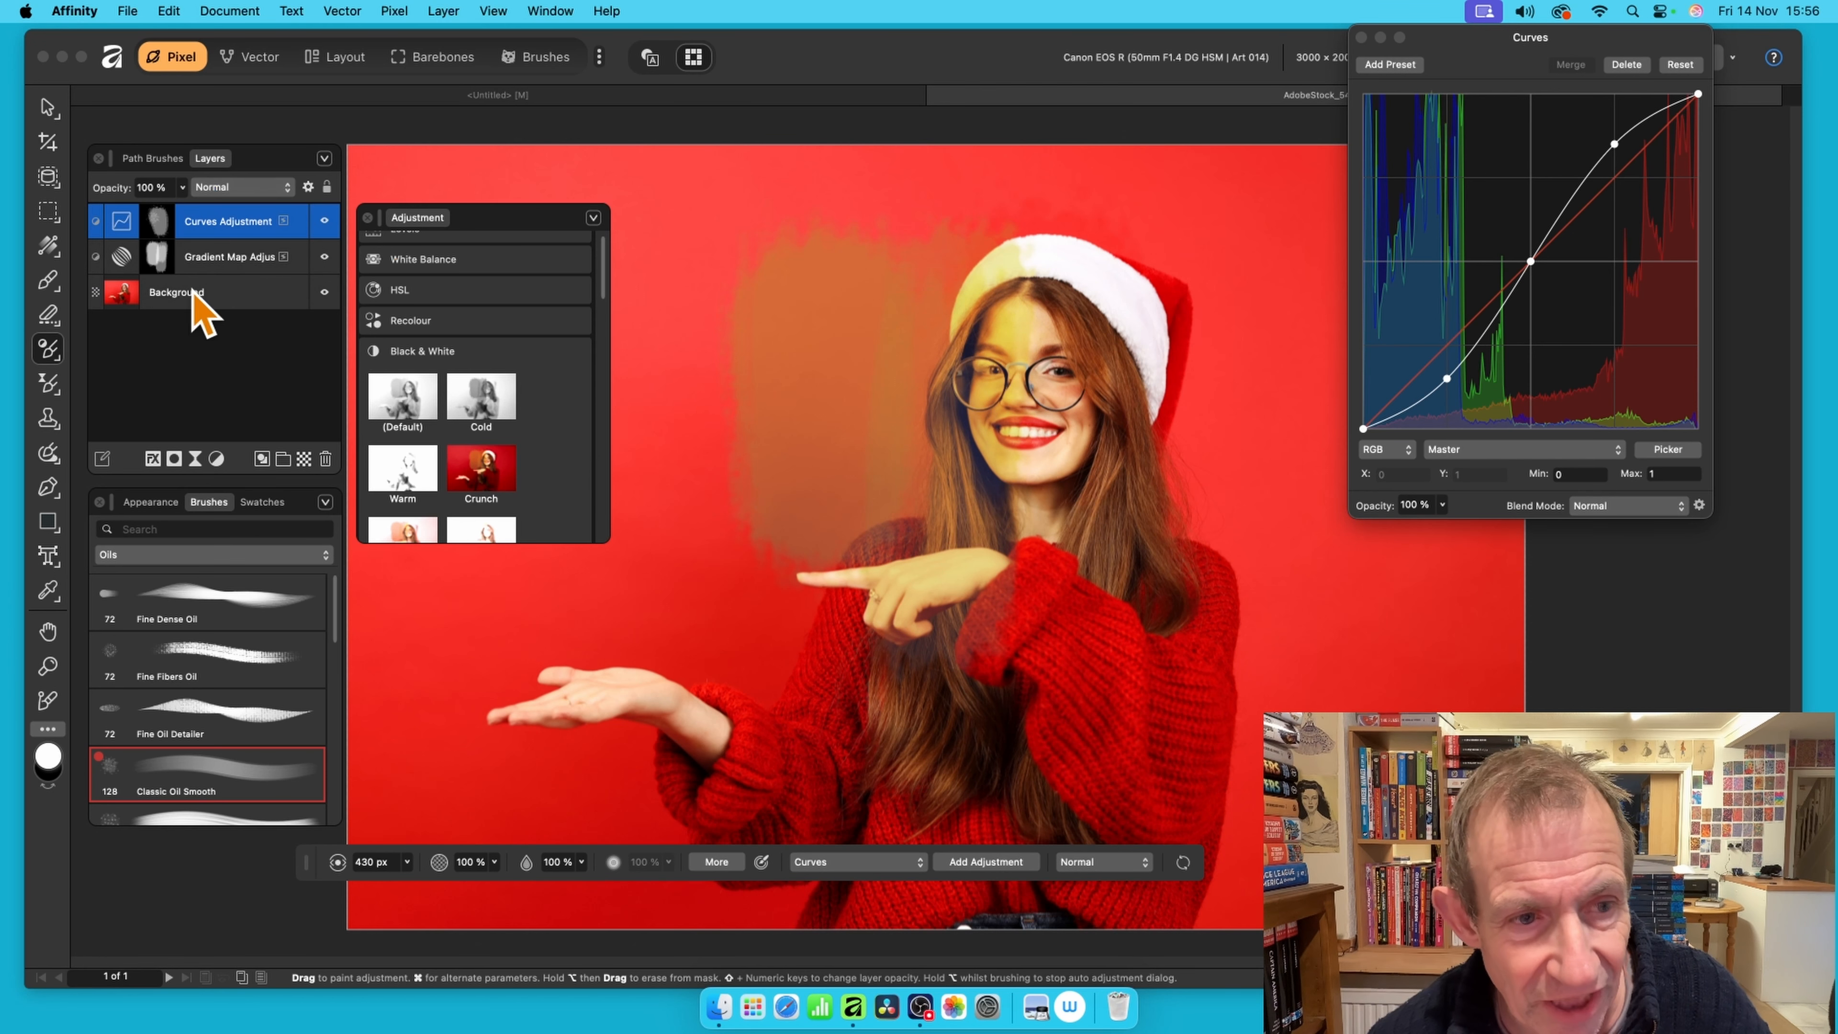
{"action": "left_click", "coordinate": [332, 463]}
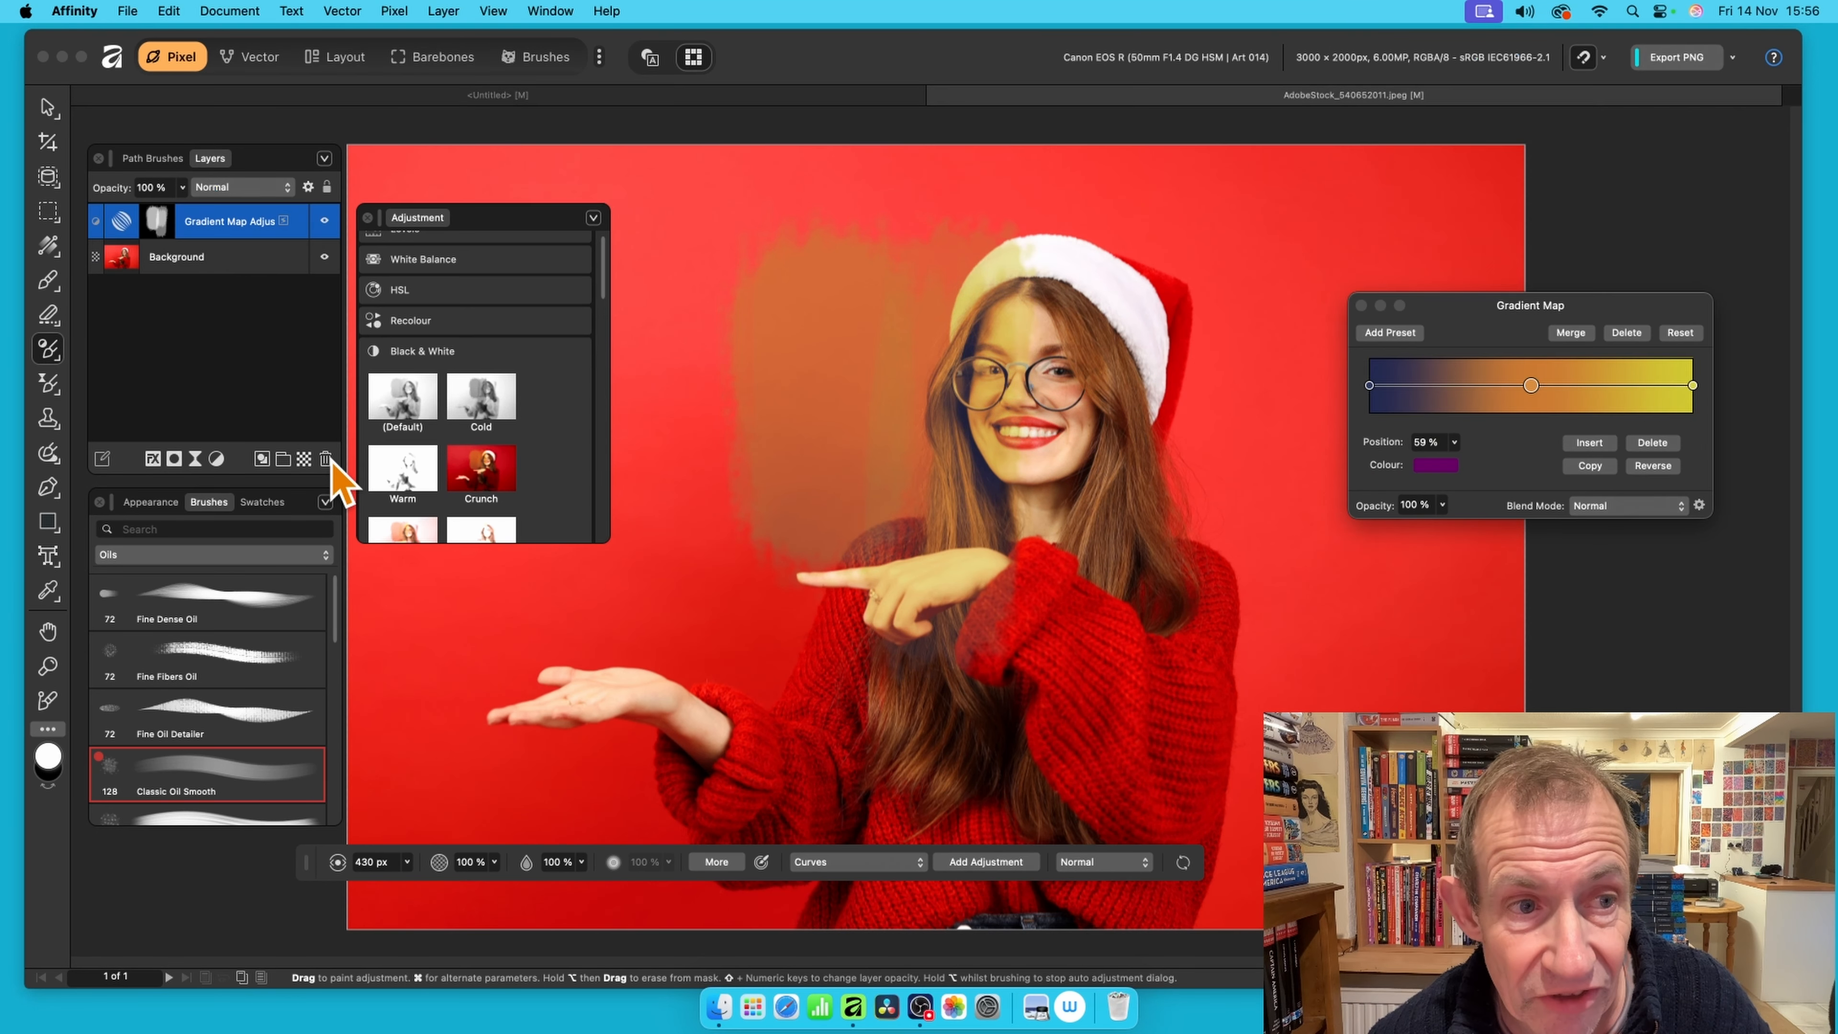
Set the adjustment type back to Gradient Map and paint it over the red background to the right of the hat
{"action": "left_click", "coordinate": [872, 866]}
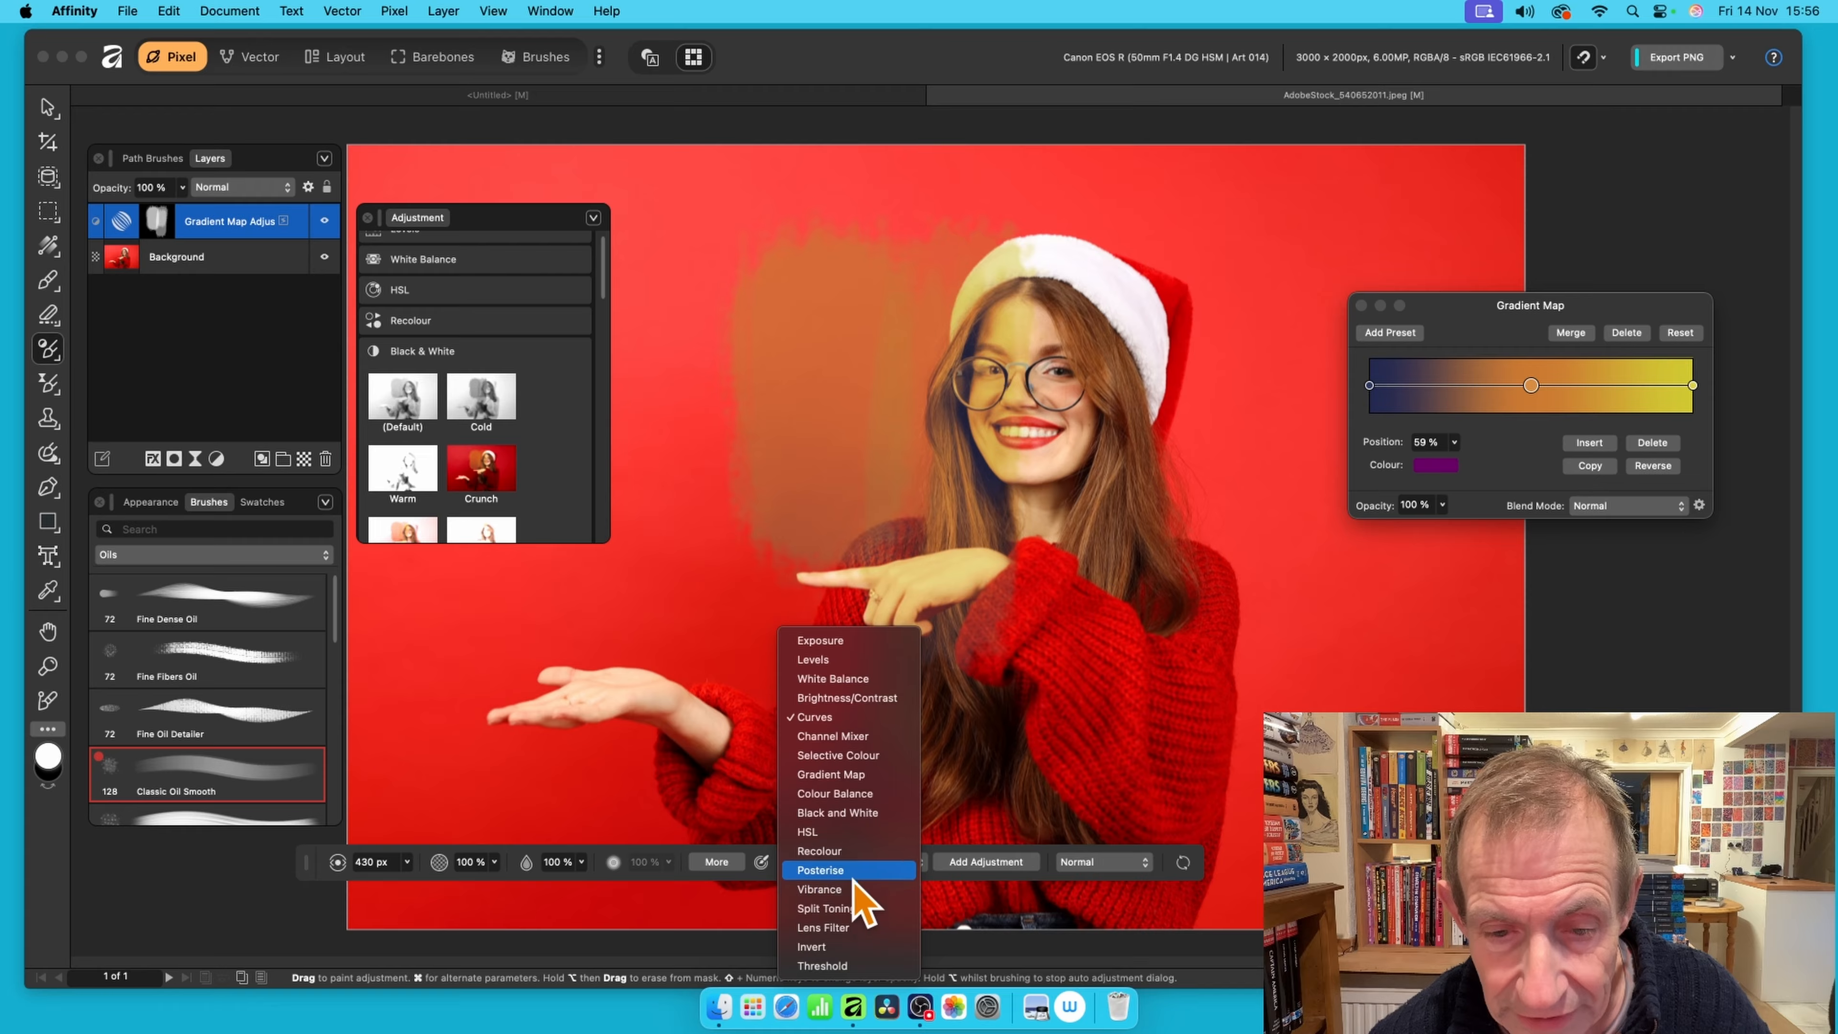
{"action": "left_click", "coordinate": [843, 777]}
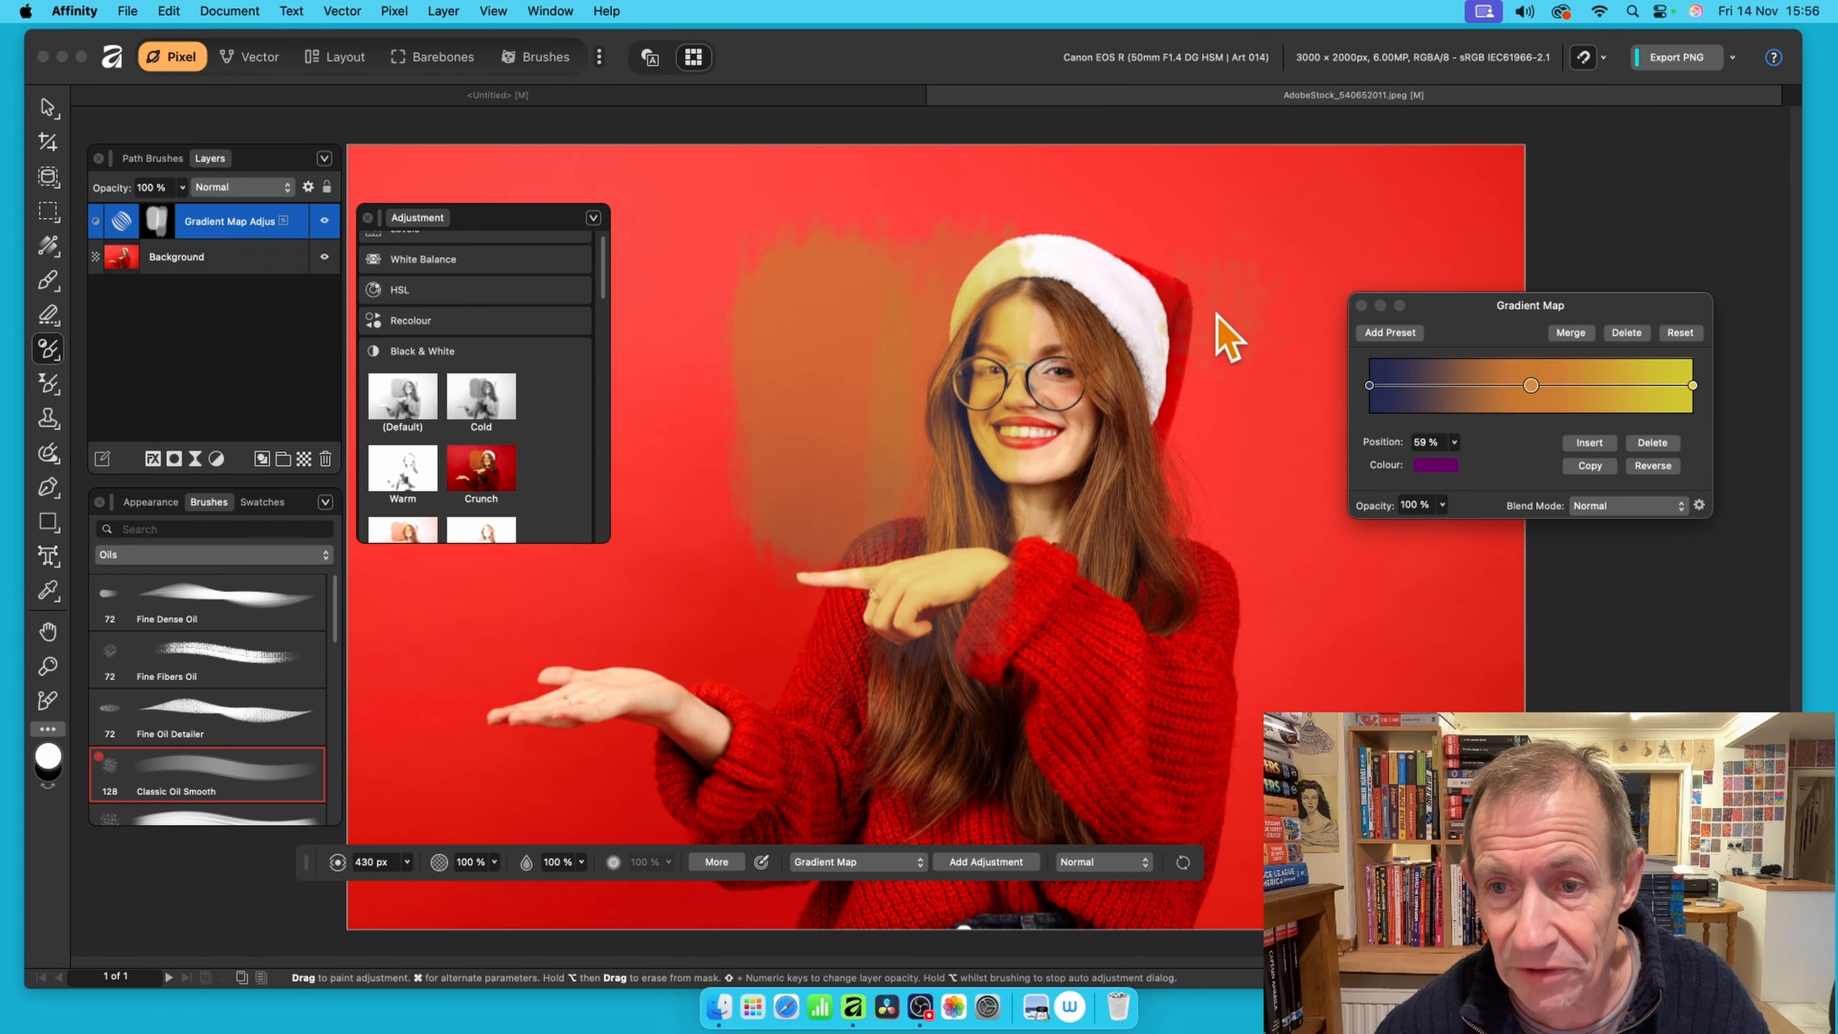
{"action": "mouse_move", "coordinate": [1223, 336]}
{"action": "left_mouse_down"}
{"action": "mouse_move", "coordinate": [1241, 382]}
{"action": "mouse_move", "coordinate": [1256, 230]}
{"action": "mouse_move", "coordinate": [1234, 462]}
{"action": "left_mouse_up"}
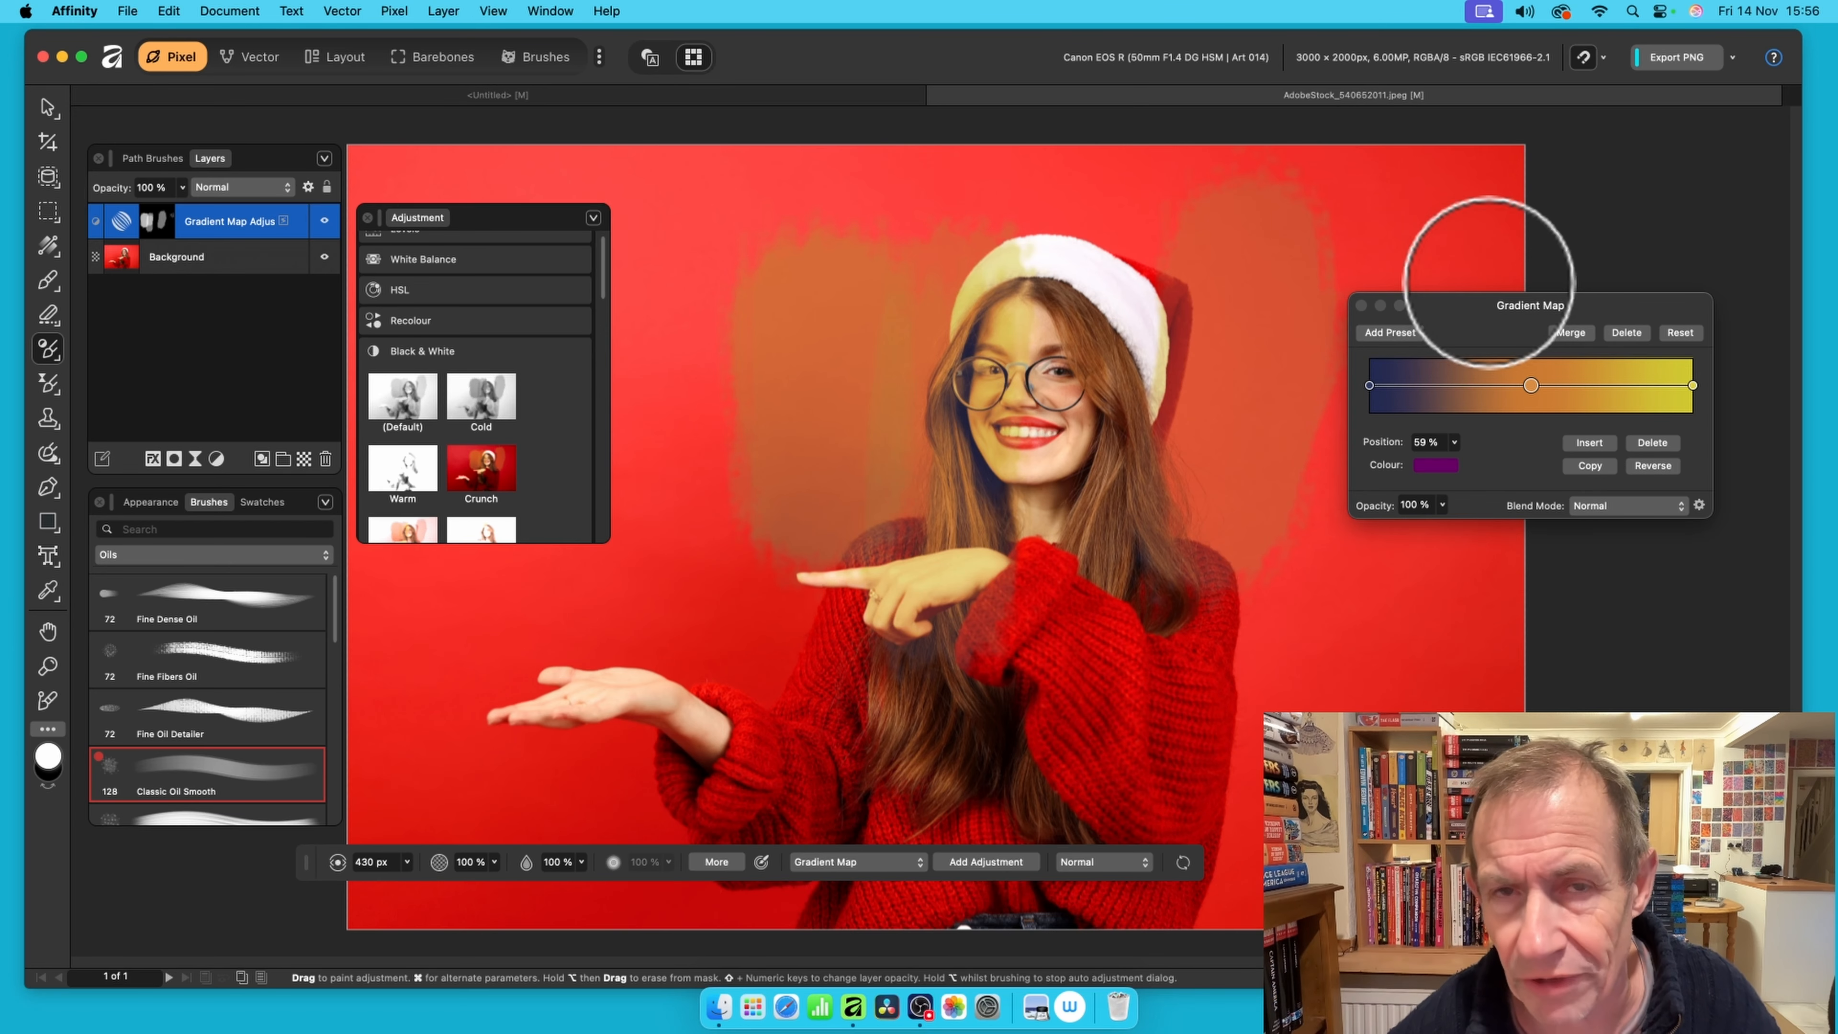
Nudge the gradient's orange middle stop and recolour the dark blue start stop to white
{"action": "left_click_drag", "start_coordinate": [1549, 319], "coordinate": [1321, 242]}
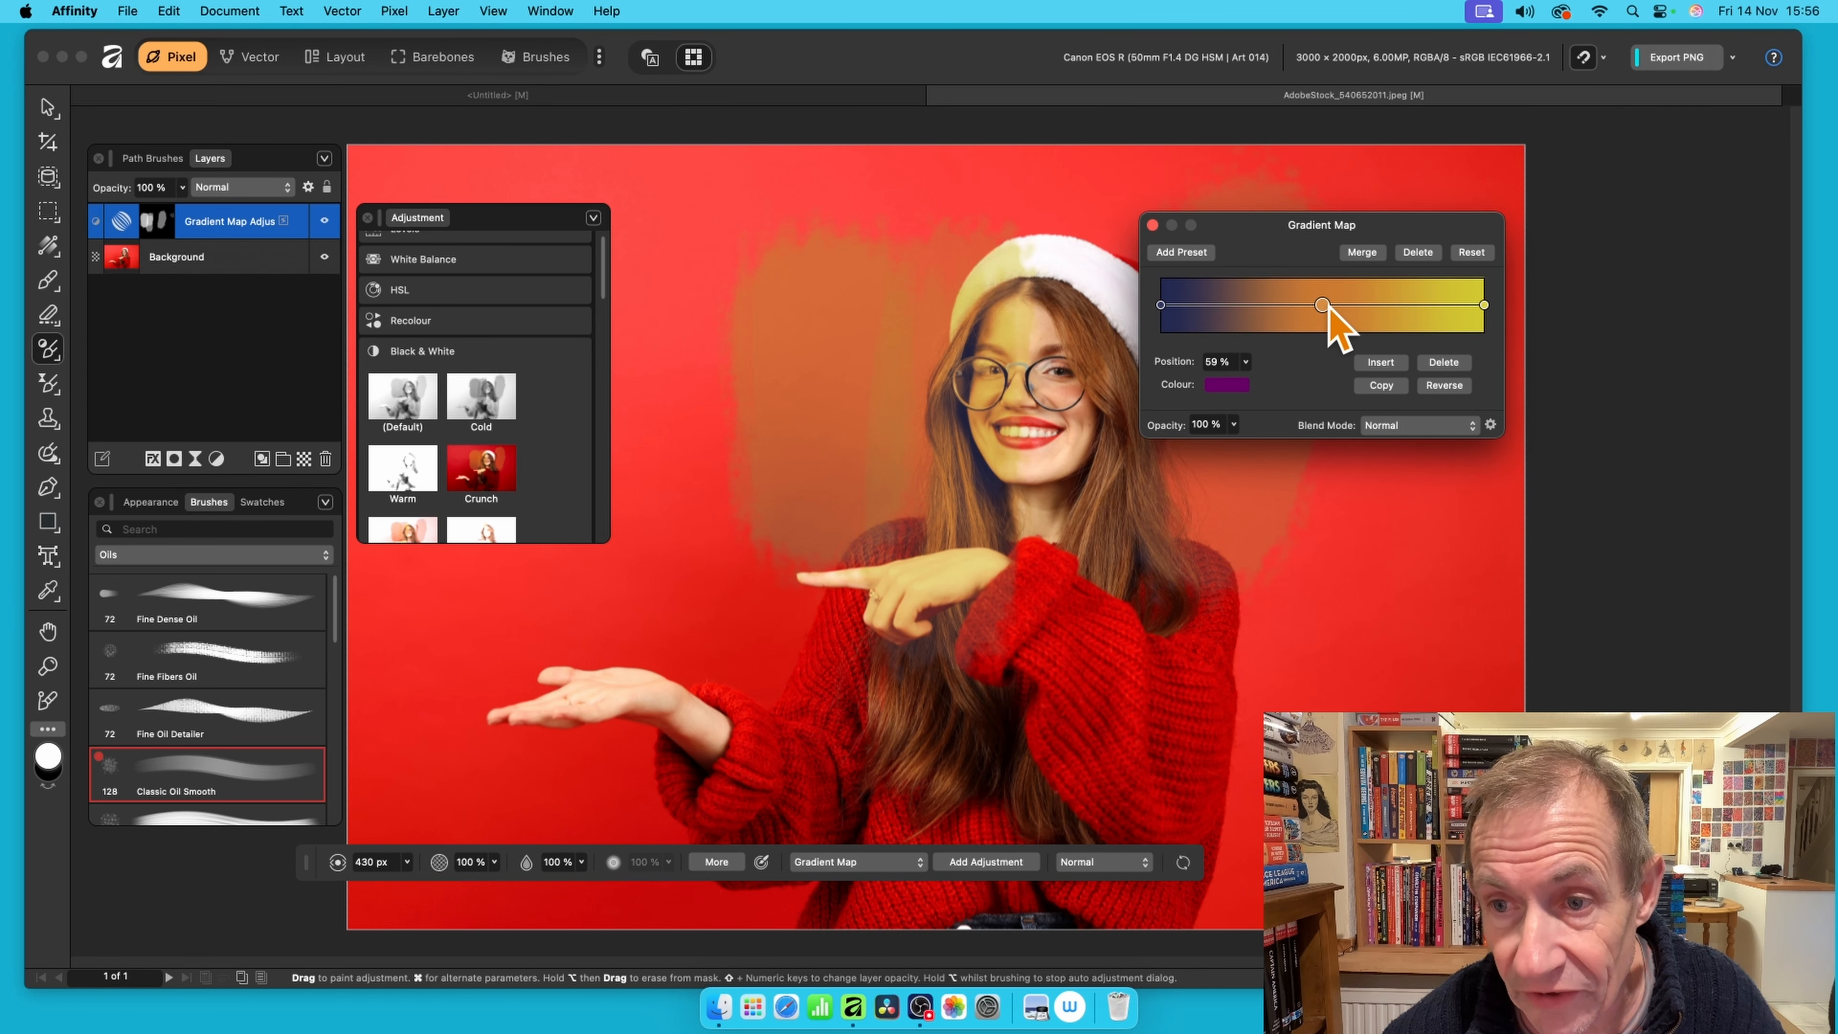
{"action": "mouse_move", "coordinate": [1325, 309]}
{"action": "left_mouse_down"}
{"action": "mouse_move", "coordinate": [1441, 309]}
{"action": "mouse_move", "coordinate": [1309, 313]}
{"action": "mouse_move", "coordinate": [1326, 315]}
{"action": "left_mouse_up"}
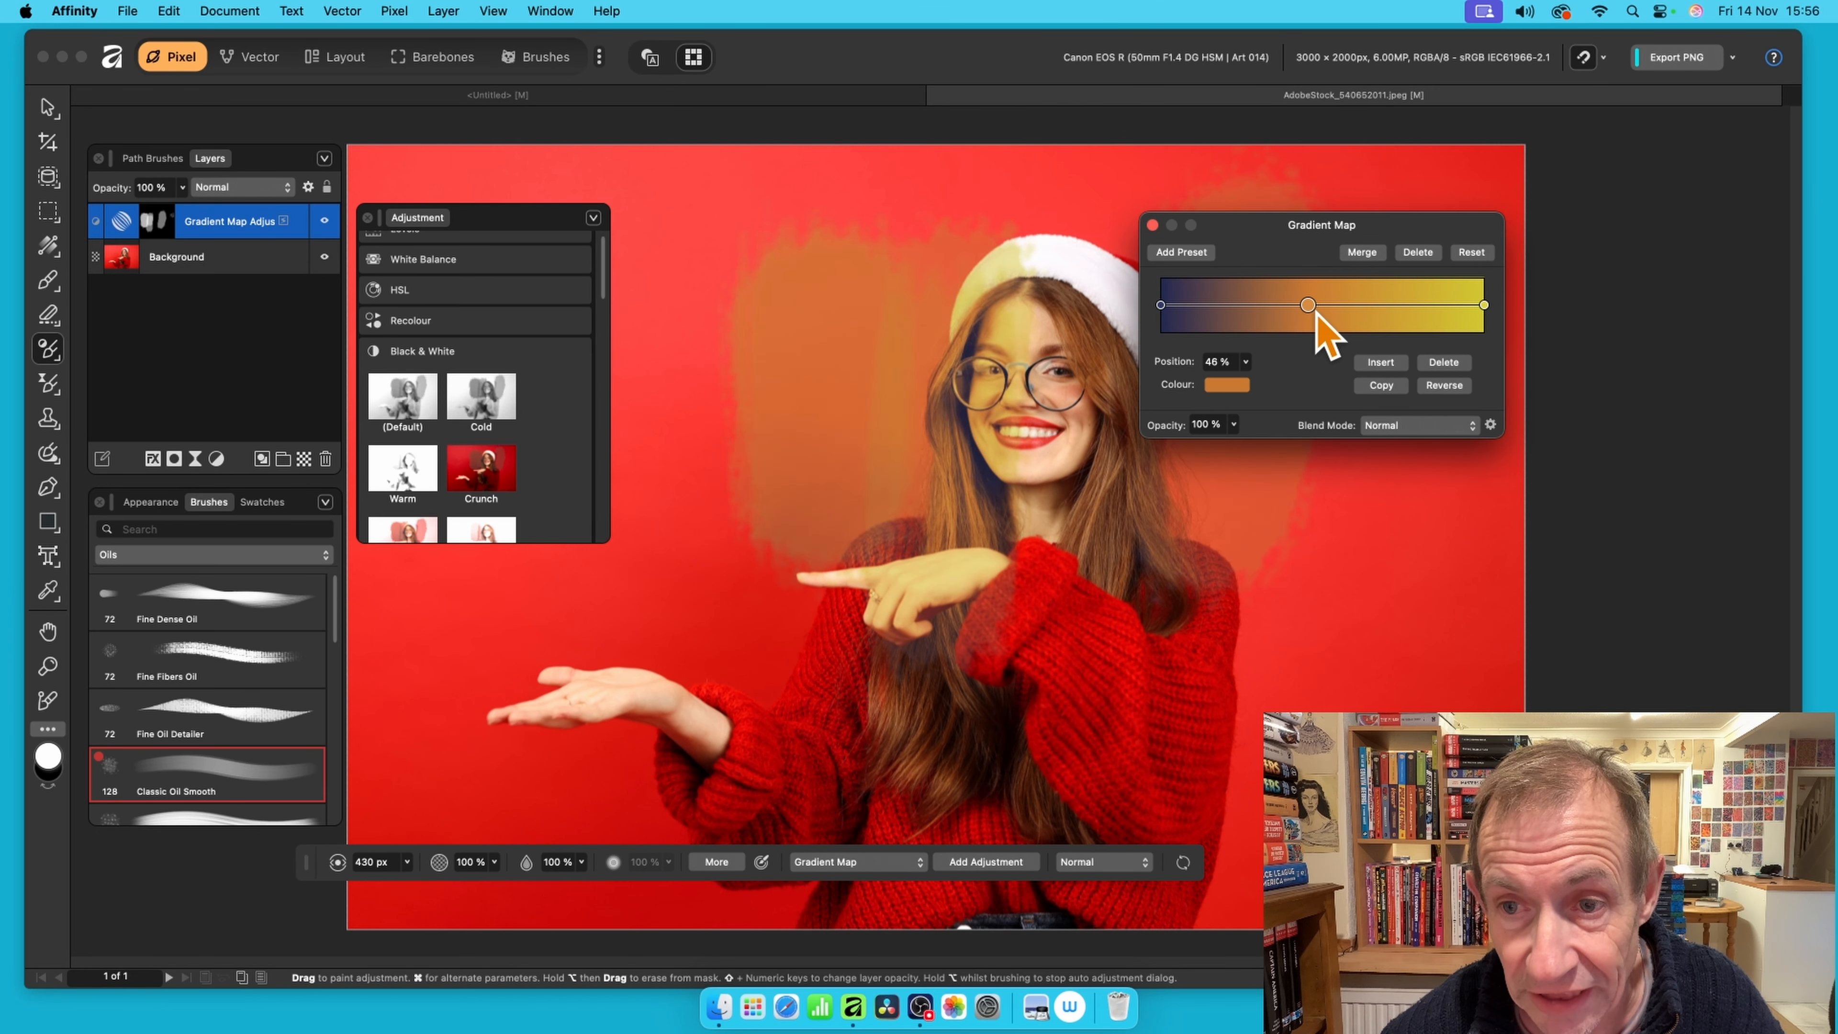
{"action": "left_click", "coordinate": [1162, 307]}
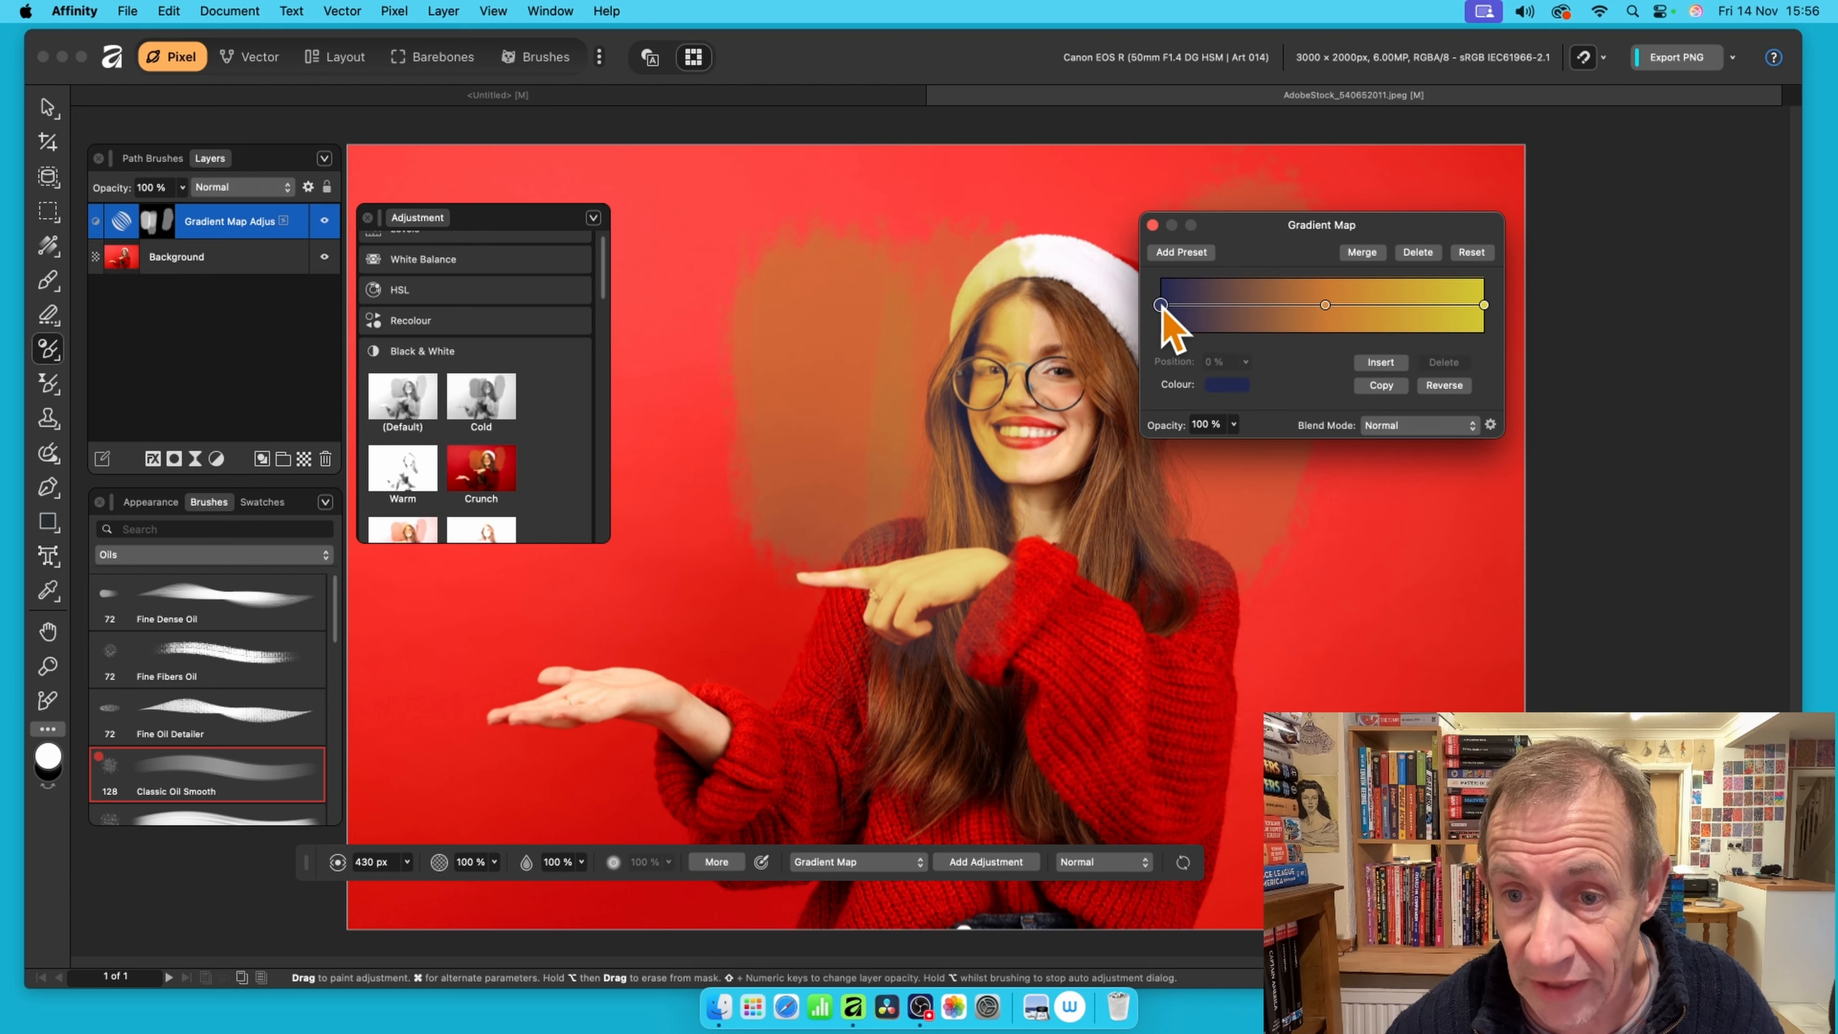
{"action": "left_click", "coordinate": [1230, 384]}
{"action": "left_click_drag", "start_coordinate": [1303, 551], "coordinate": [1316, 494]}
{"action": "left_click", "coordinate": [1275, 262]}
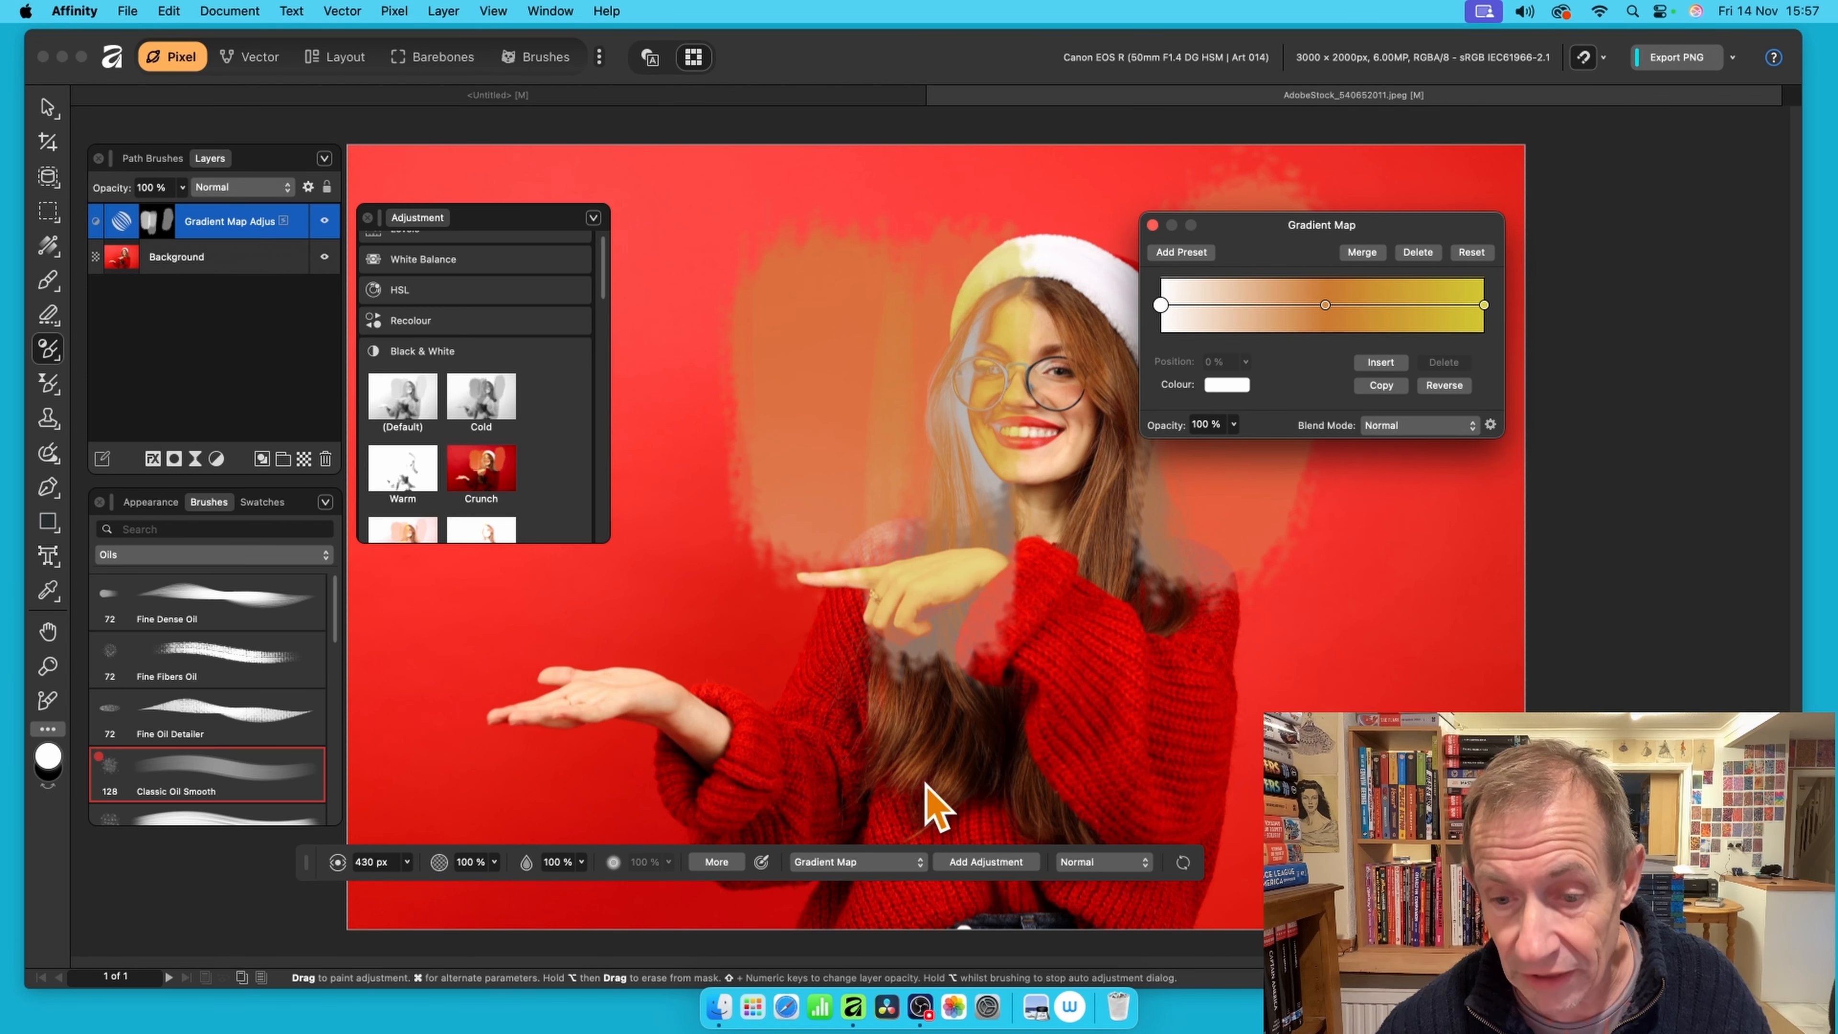
Change the Gradient Map's blend mode to Difference
{"action": "left_click_drag", "start_coordinate": [1399, 228], "coordinate": [999, 155]}
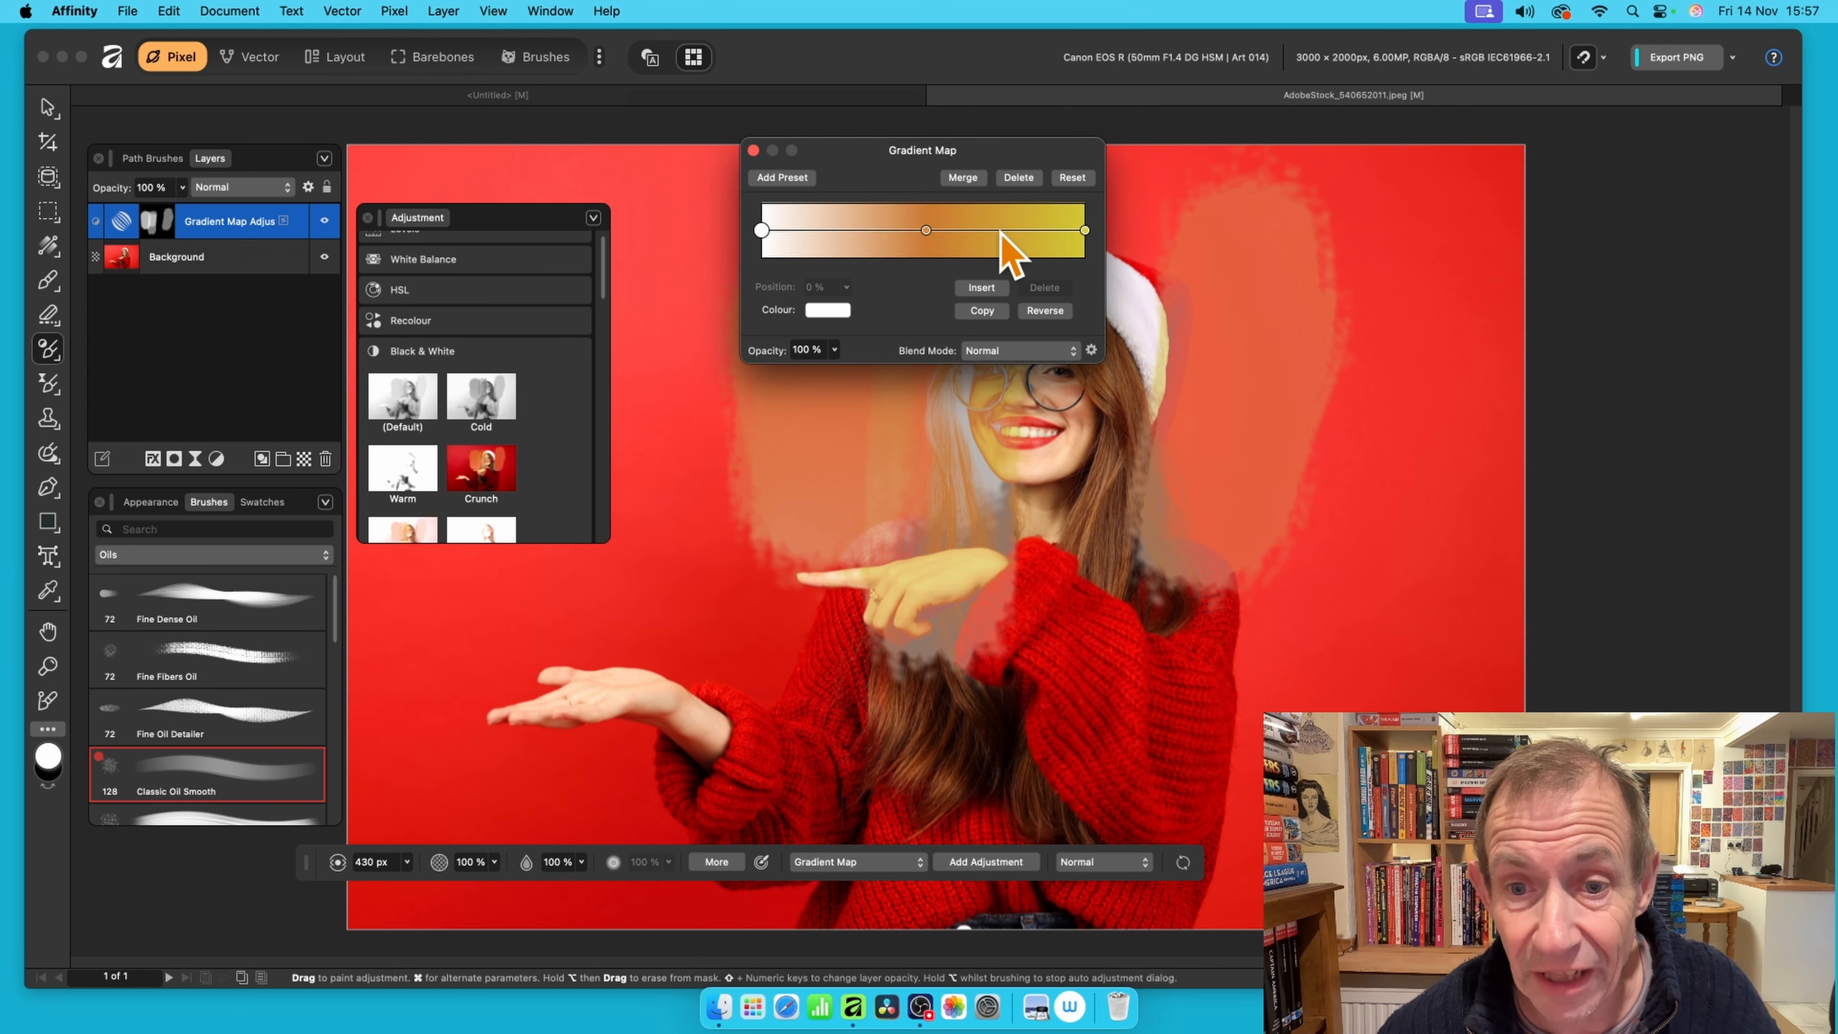
{"action": "left_click", "coordinate": [1038, 358]}
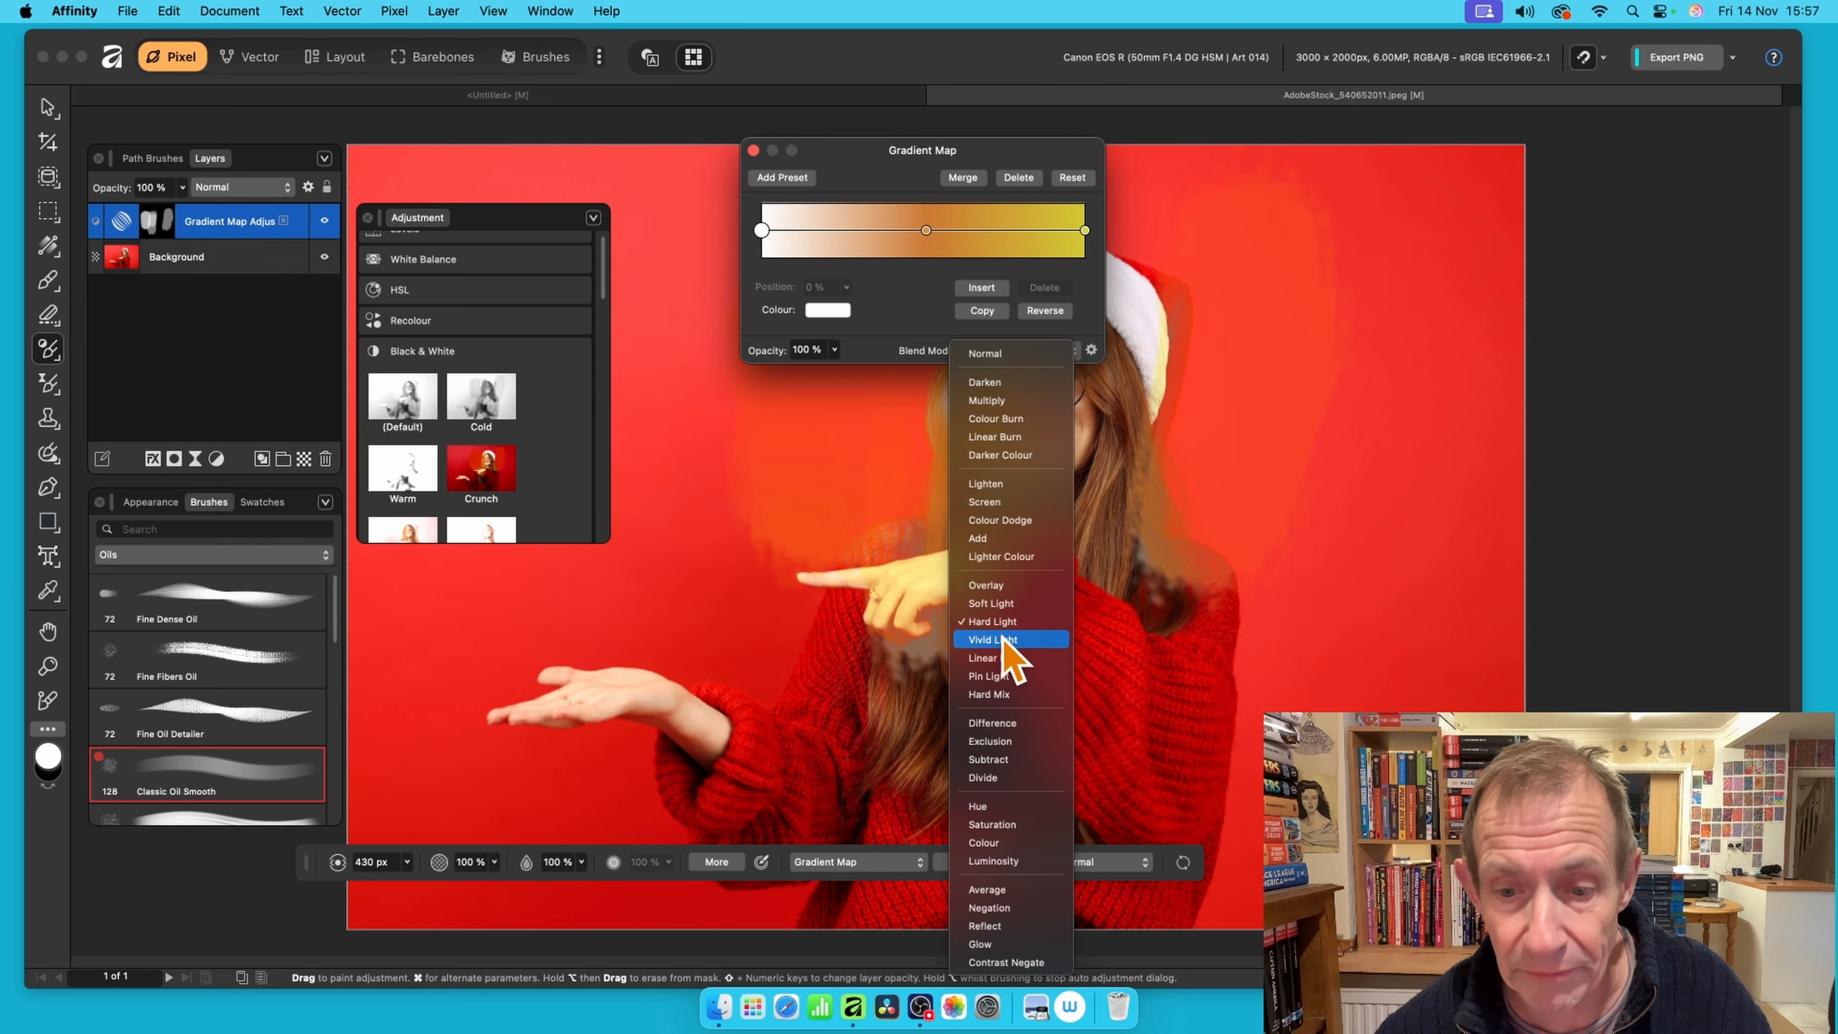
{"action": "left_click", "coordinate": [1010, 723]}
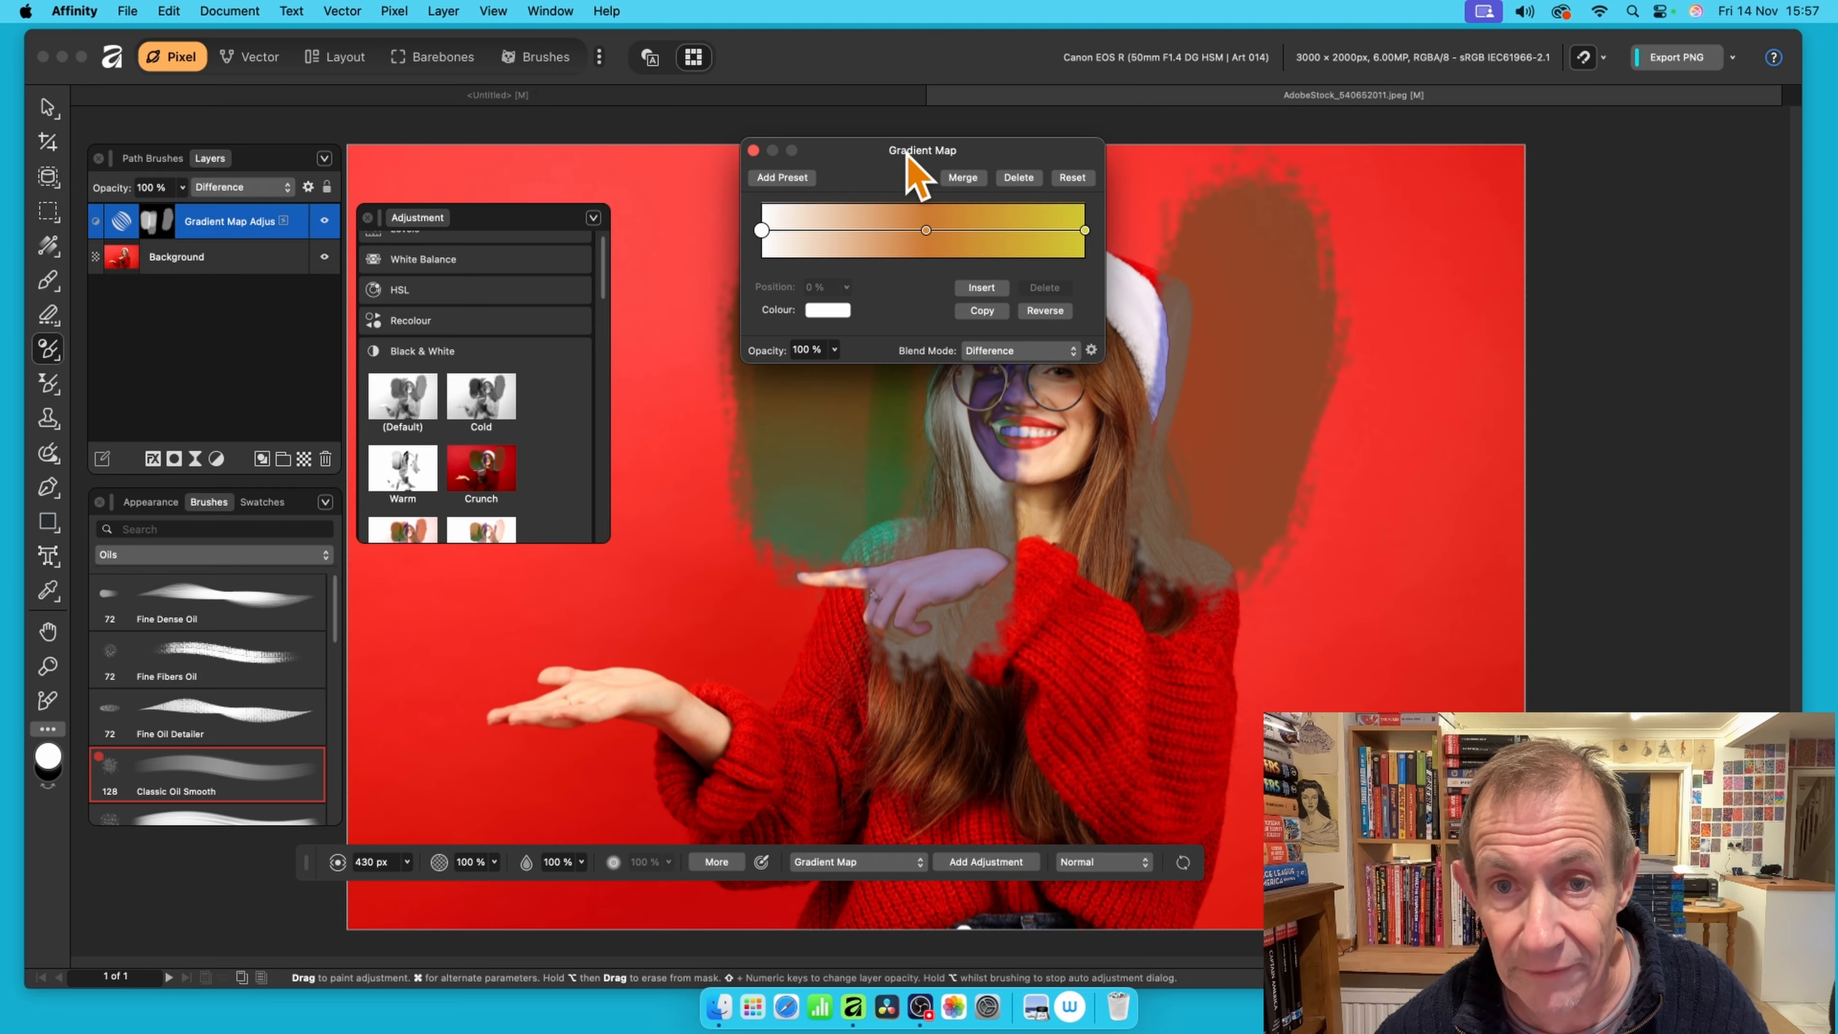
{"action": "left_click_drag", "start_coordinate": [919, 155], "coordinate": [1289, 182]}
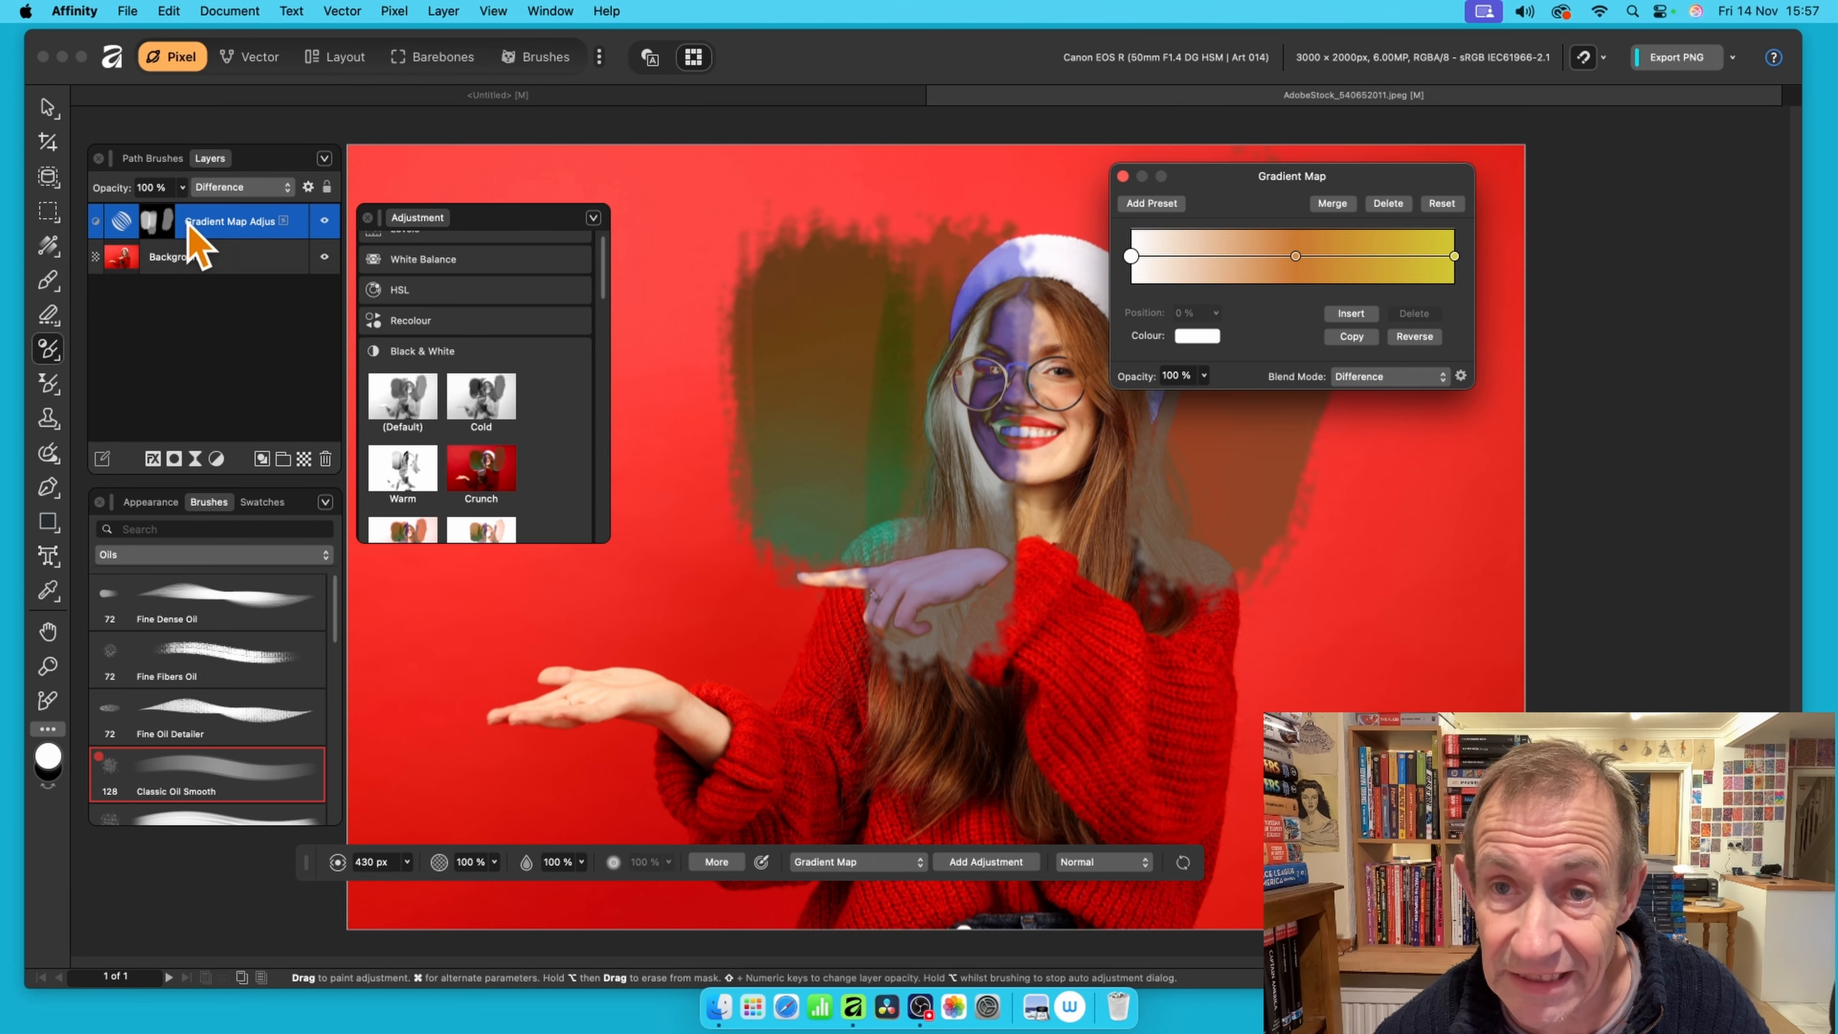
Extend the Gradient Map painting over the woman's face, hat, hair, pointing hand and the upper part of her sweater
{"action": "left_click", "coordinate": [1123, 176]}
{"action": "left_click_drag", "start_coordinate": [1100, 279], "coordinate": [1118, 370]}
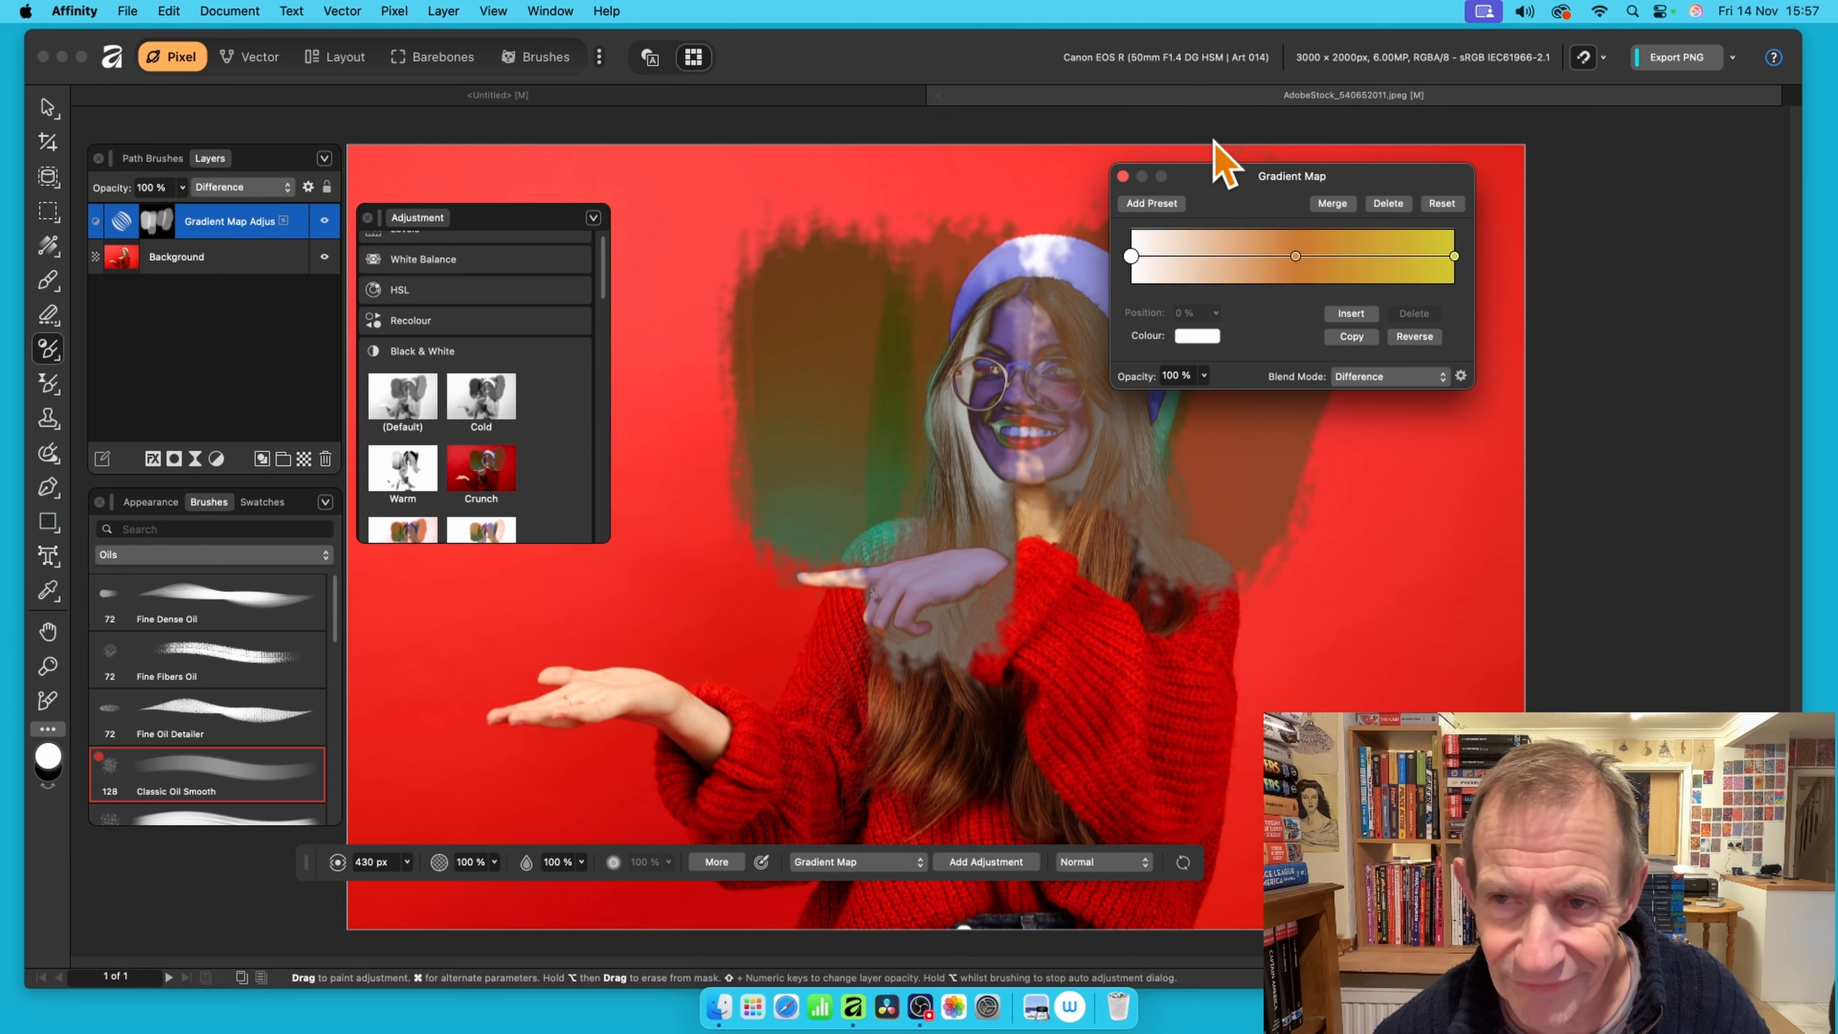
{"action": "left_click_drag", "start_coordinate": [1222, 172], "coordinate": [1458, 176]}
{"action": "mouse_move", "coordinate": [1064, 234]}
{"action": "left_mouse_down"}
{"action": "mouse_move", "coordinate": [1054, 358]}
{"action": "mouse_move", "coordinate": [1035, 245]}
{"action": "mouse_move", "coordinate": [1034, 359]}
{"action": "mouse_move", "coordinate": [987, 367]}
{"action": "mouse_move", "coordinate": [974, 444]}
{"action": "mouse_move", "coordinate": [981, 506]}
{"action": "mouse_move", "coordinate": [1004, 454]}
{"action": "mouse_move", "coordinate": [1010, 305]}
{"action": "mouse_move", "coordinate": [1027, 574]}
{"action": "mouse_move", "coordinate": [1007, 524]}
{"action": "mouse_move", "coordinate": [953, 714]}
{"action": "mouse_move", "coordinate": [926, 542]}
{"action": "mouse_move", "coordinate": [853, 698]}
{"action": "mouse_move", "coordinate": [920, 403]}
{"action": "mouse_move", "coordinate": [960, 629]}
{"action": "mouse_move", "coordinate": [1005, 593]}
{"action": "mouse_move", "coordinate": [1060, 489]}
{"action": "mouse_move", "coordinate": [1008, 642]}
{"action": "left_mouse_up"}
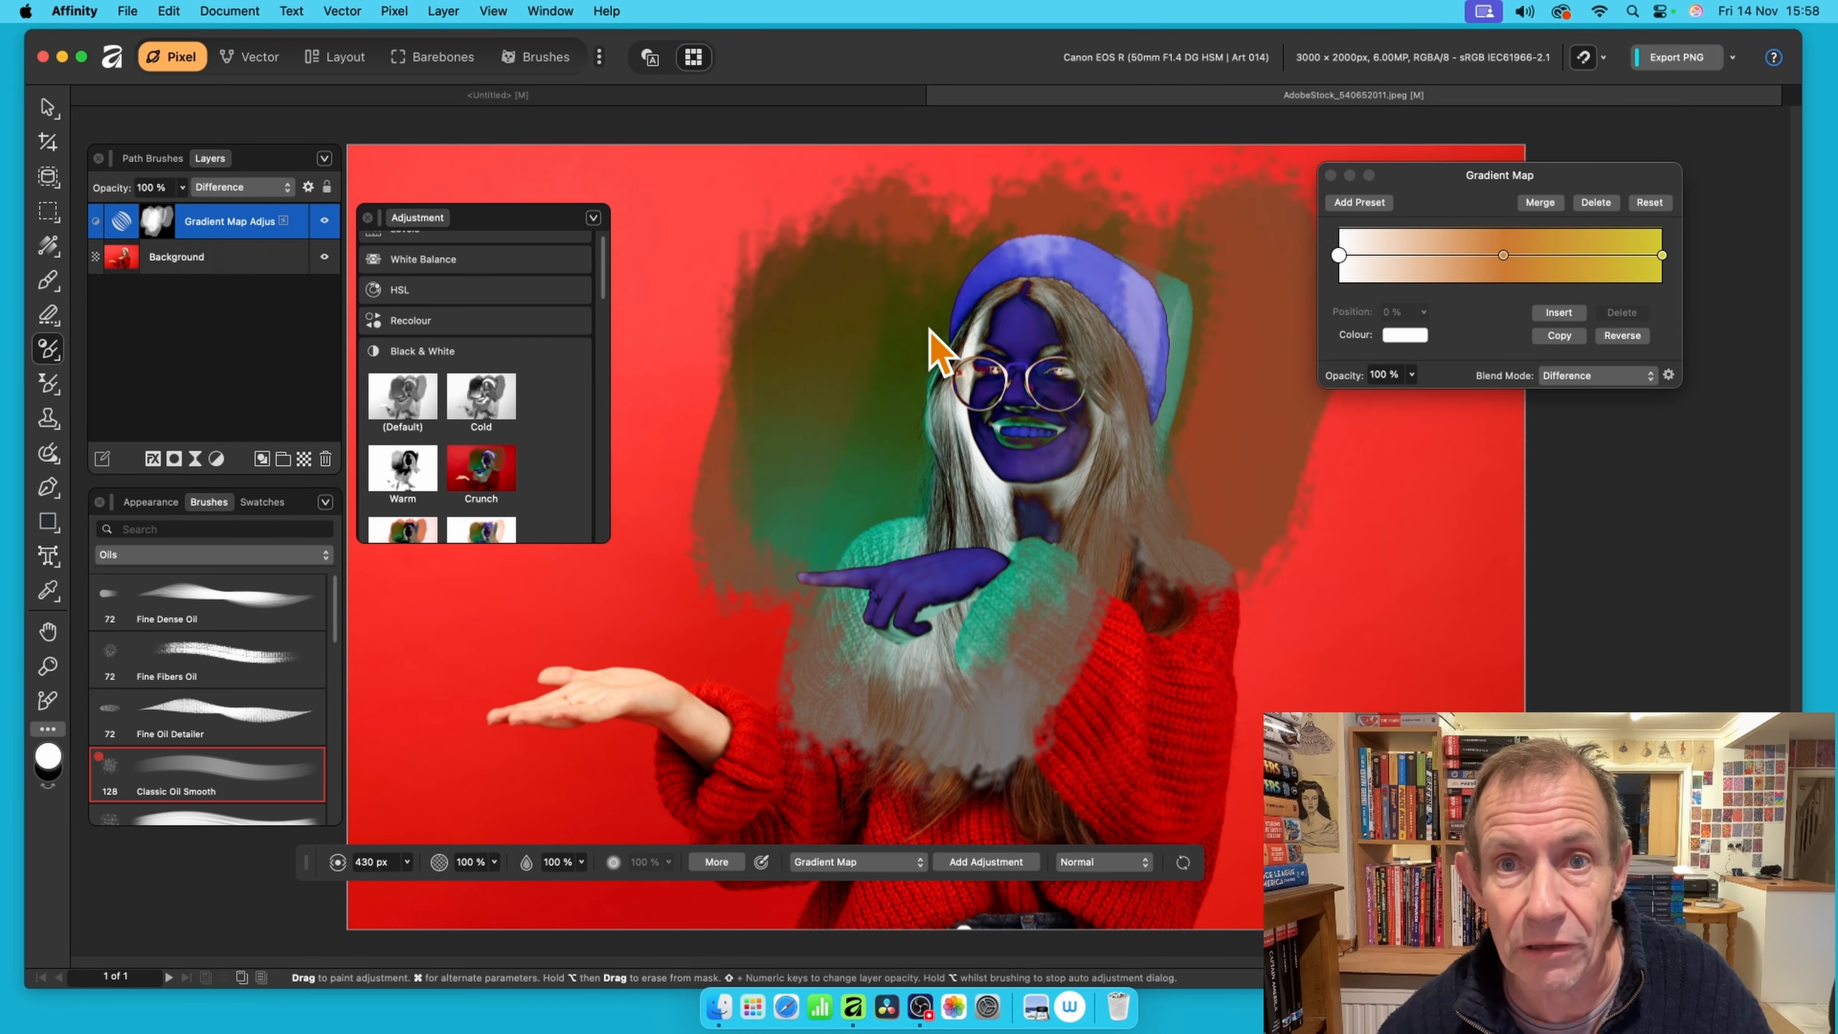
{"action": "left_click_drag", "start_coordinate": [1243, 669], "coordinate": [1202, 770]}
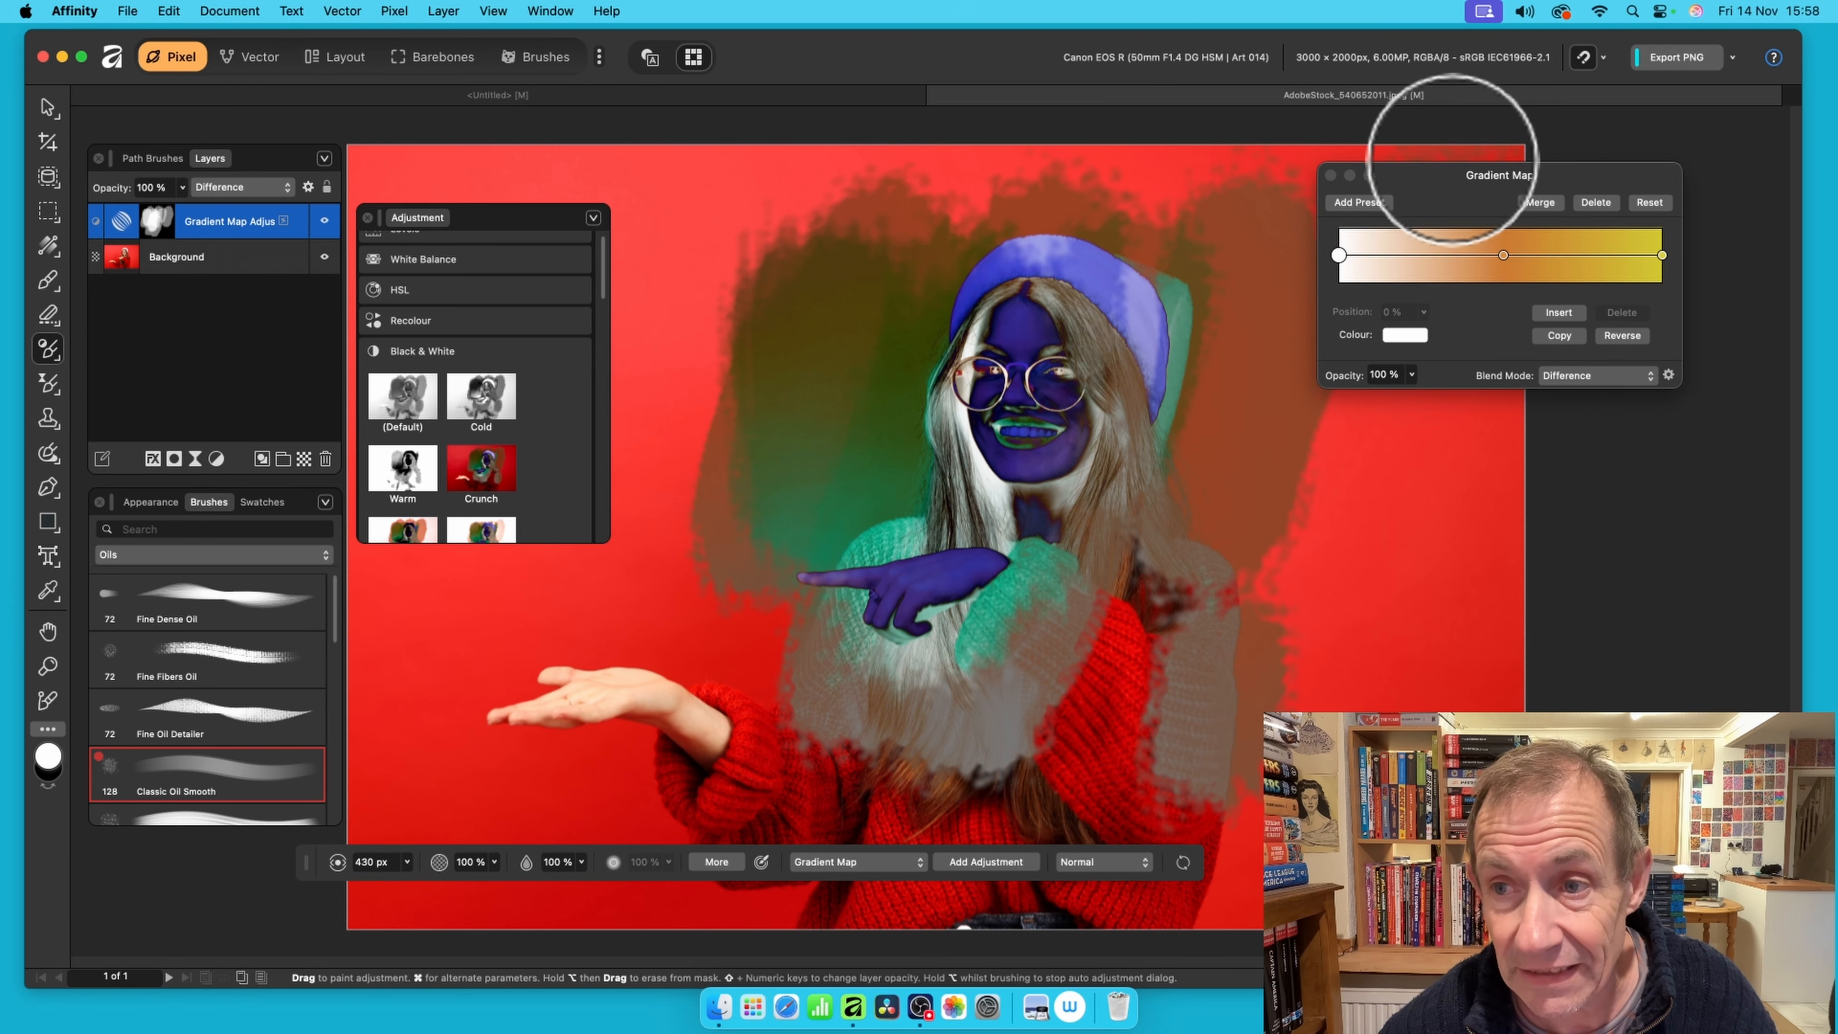
Delete the painted Gradient Map layer, leaving only the Background photo
{"action": "left_click_drag", "start_coordinate": [1471, 175], "coordinate": [1281, 199]}
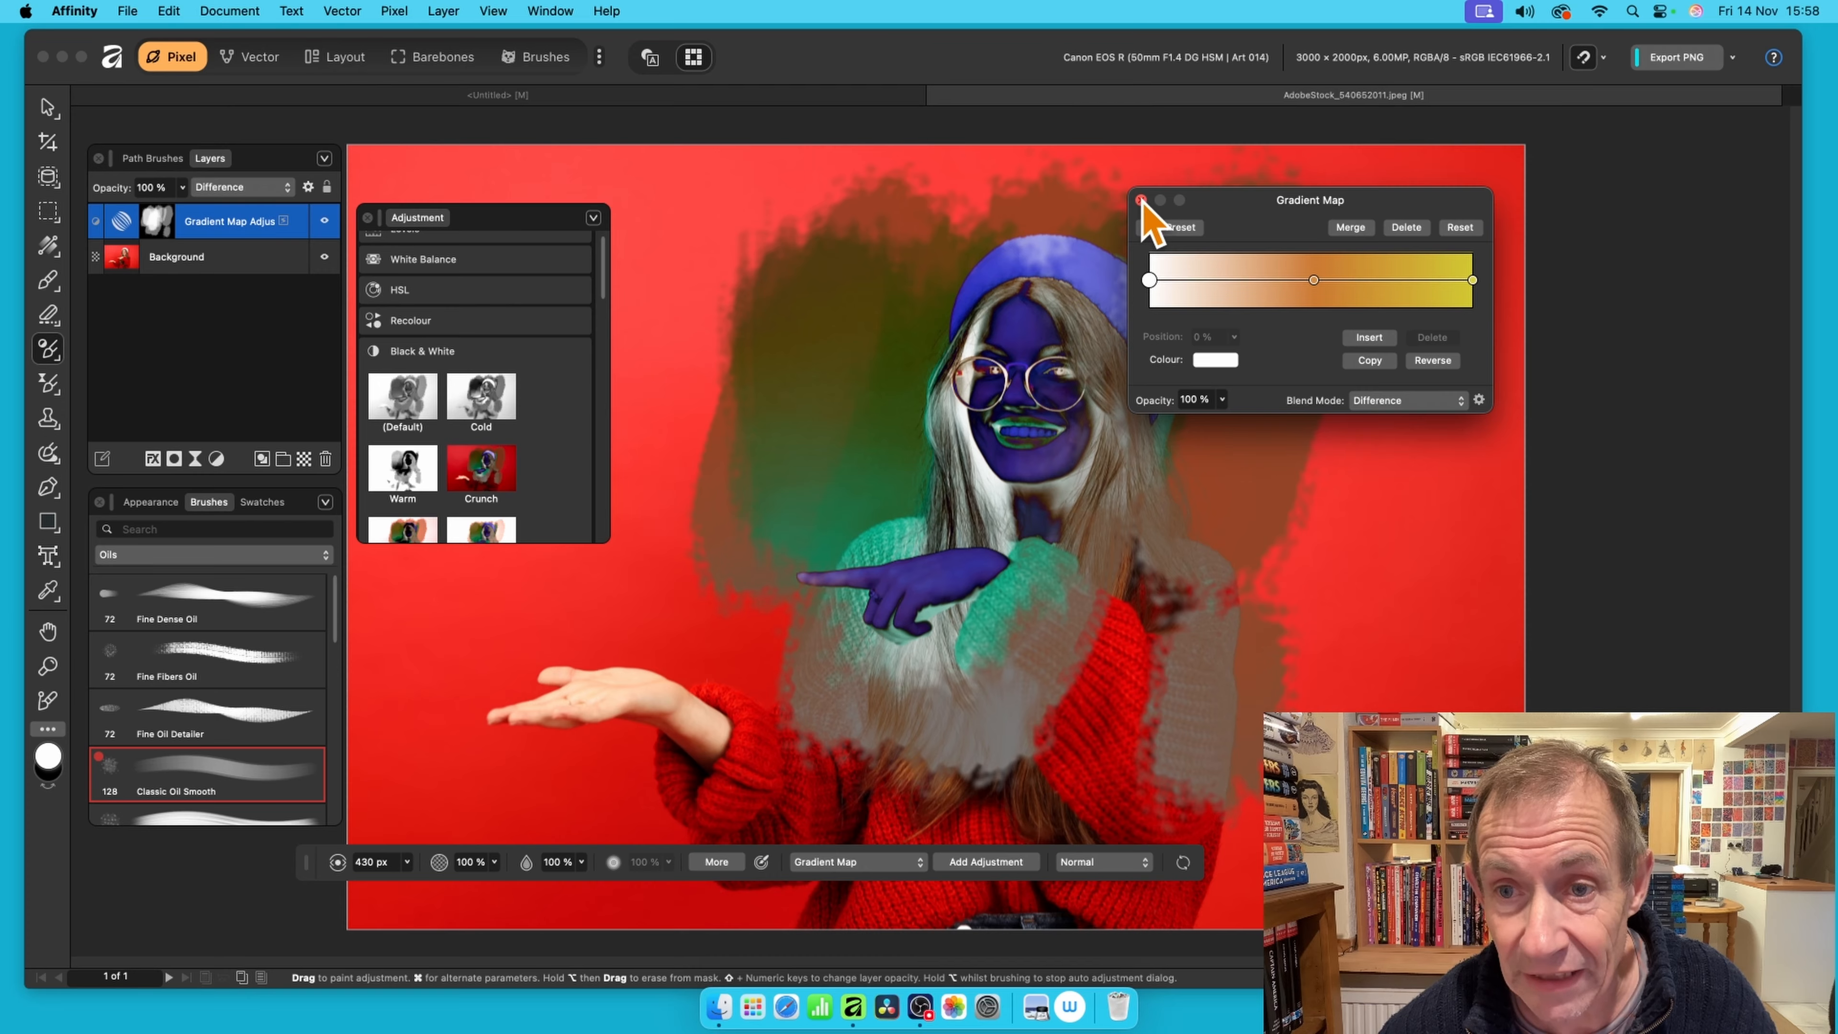
{"action": "left_click", "coordinate": [1141, 199]}
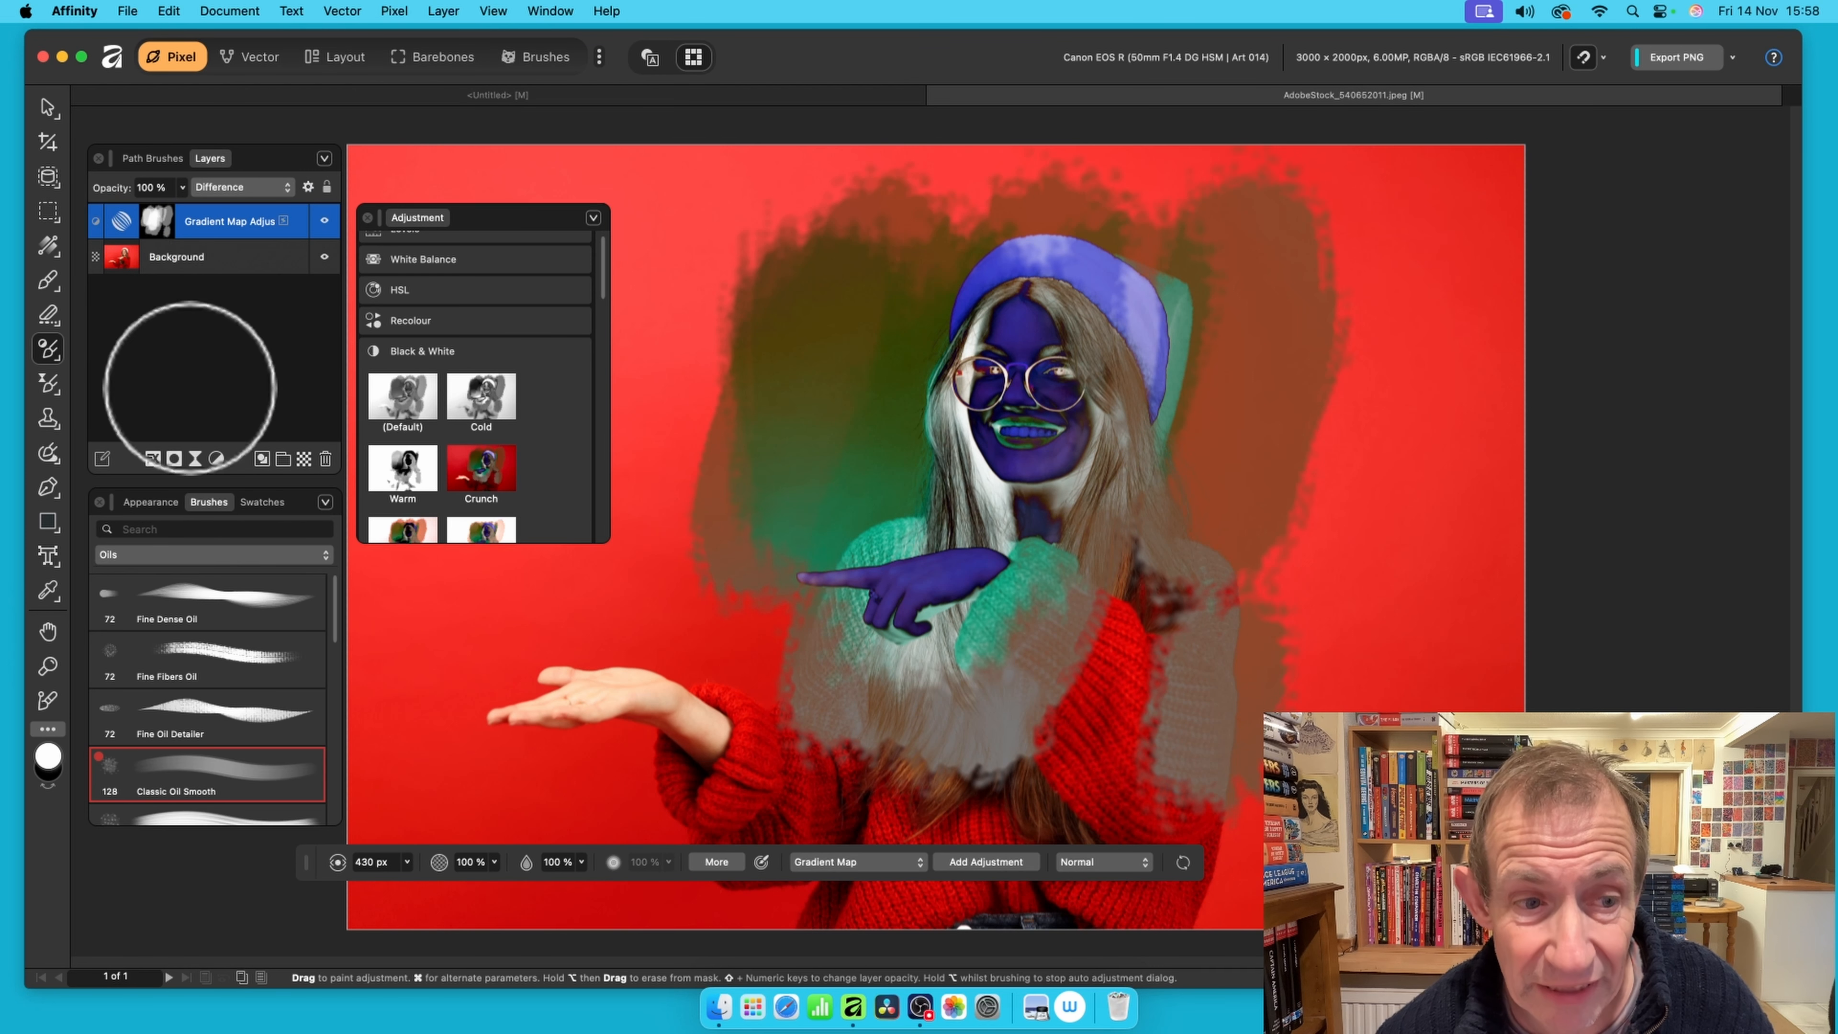
{"action": "left_click", "coordinate": [325, 459]}
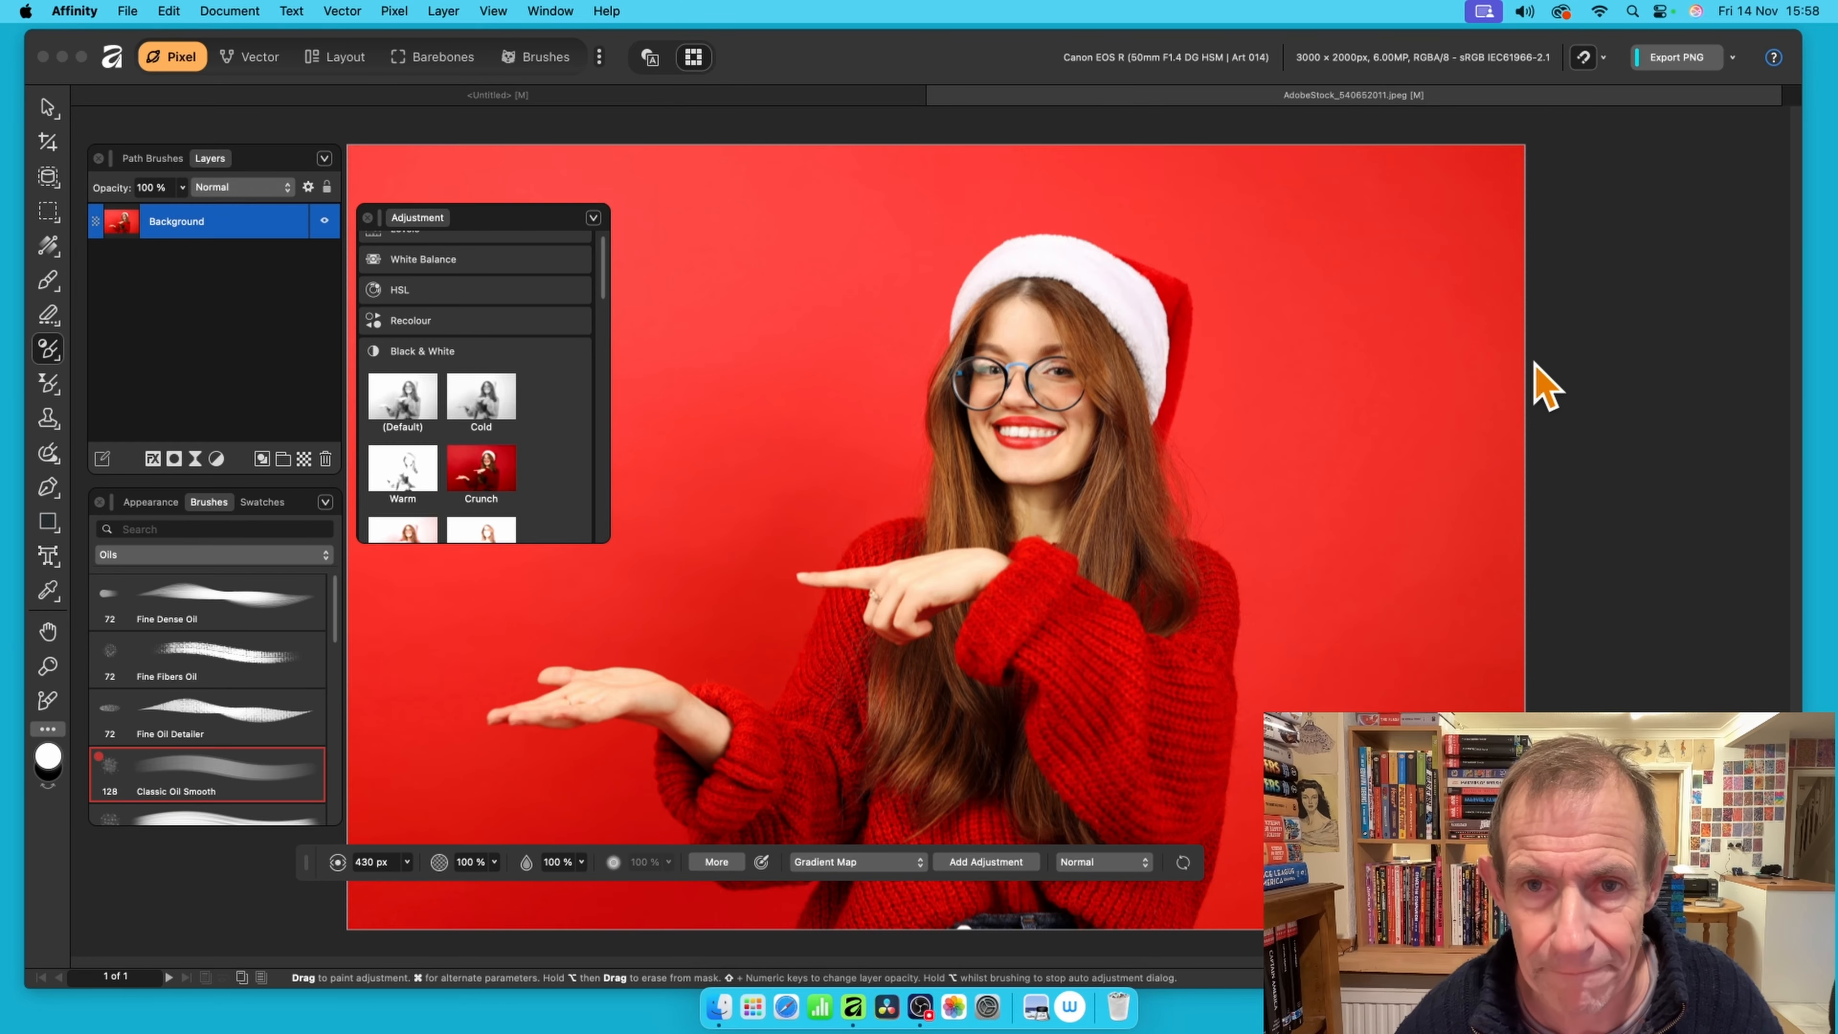
Set the adjustment type to Levels and paint it over the woman's face, pointing hand and the red background beside her
{"action": "left_click", "coordinate": [860, 863]}
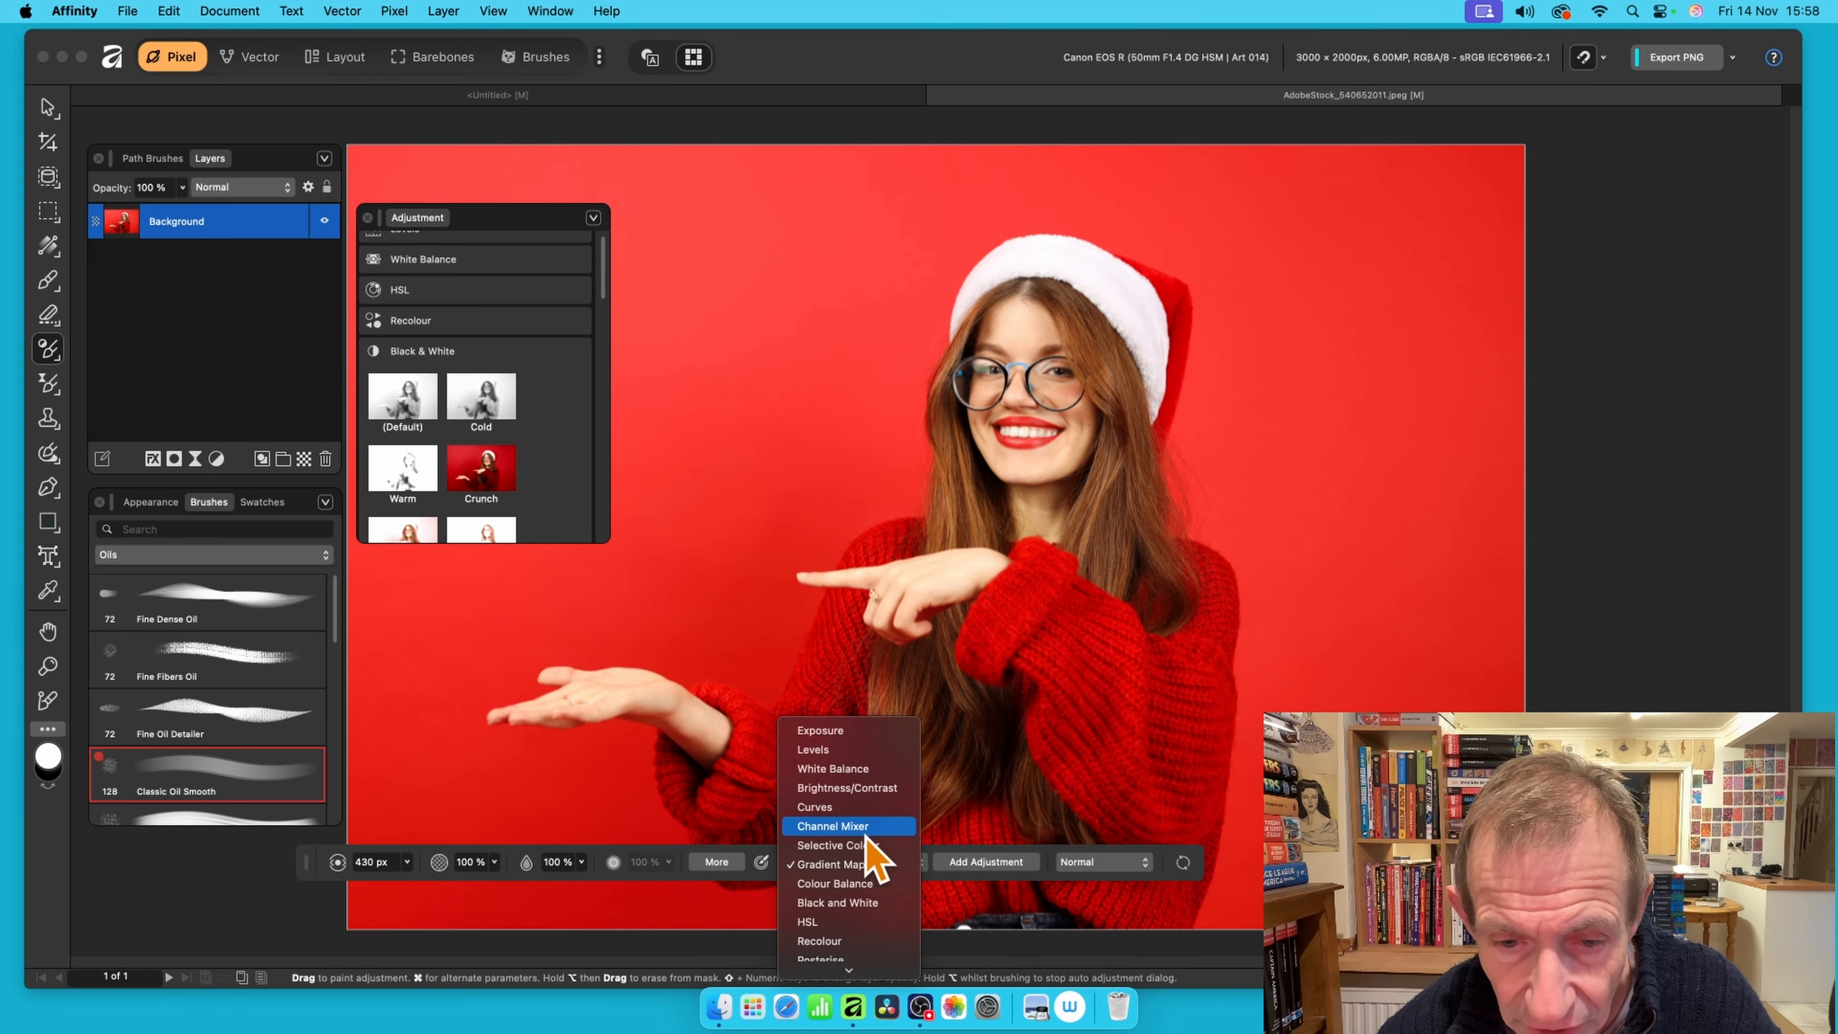
{"action": "left_click", "coordinate": [822, 753]}
{"action": "mouse_move", "coordinate": [1035, 333]}
{"action": "left_mouse_down"}
{"action": "mouse_move", "coordinate": [1005, 474]}
{"action": "mouse_move", "coordinate": [889, 378]}
{"action": "mouse_move", "coordinate": [1006, 320]}
{"action": "mouse_move", "coordinate": [929, 399]}
{"action": "mouse_move", "coordinate": [978, 404]}
{"action": "mouse_move", "coordinate": [958, 413]}
{"action": "mouse_move", "coordinate": [973, 252]}
{"action": "mouse_move", "coordinate": [905, 320]}
{"action": "mouse_move", "coordinate": [947, 236]}
{"action": "mouse_move", "coordinate": [991, 332]}
{"action": "mouse_move", "coordinate": [968, 380]}
{"action": "mouse_move", "coordinate": [982, 342]}
{"action": "mouse_move", "coordinate": [893, 473]}
{"action": "mouse_move", "coordinate": [789, 492]}
{"action": "mouse_move", "coordinate": [925, 438]}
{"action": "mouse_move", "coordinate": [935, 519]}
{"action": "mouse_move", "coordinate": [880, 558]}
{"action": "mouse_move", "coordinate": [997, 395]}
{"action": "mouse_move", "coordinate": [985, 509]}
{"action": "left_mouse_up"}
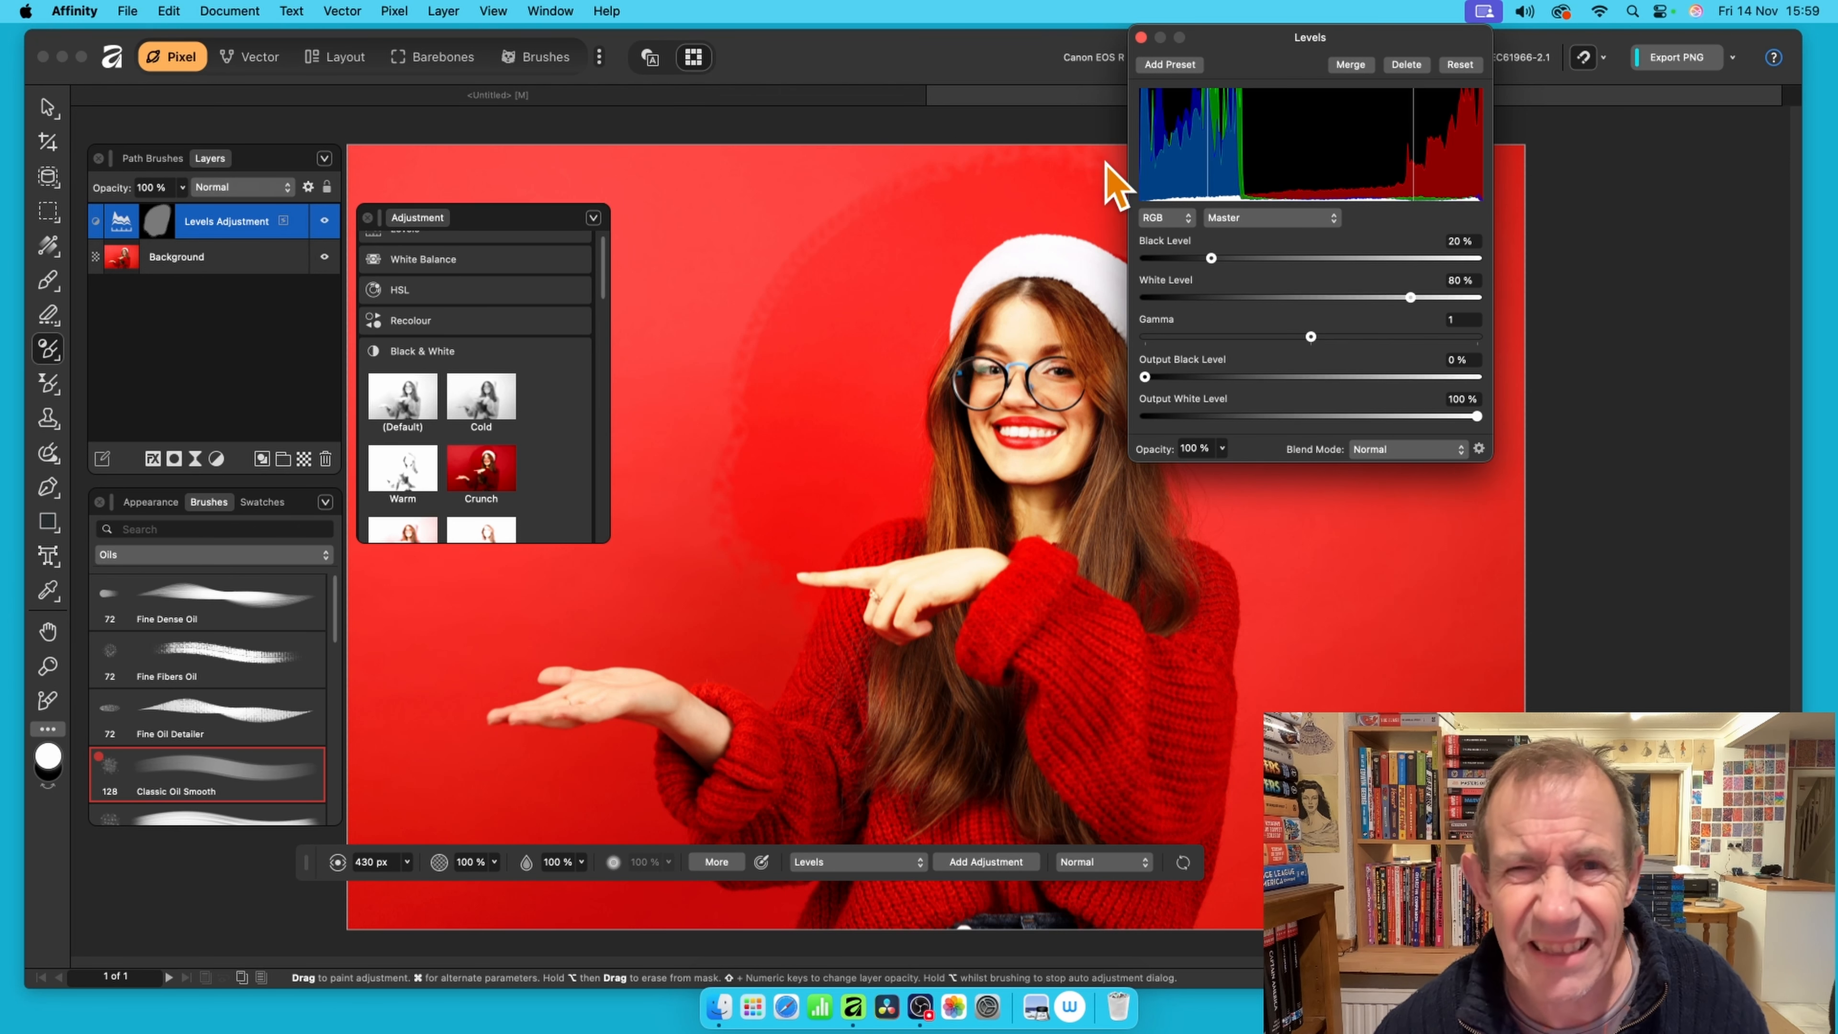
Try Levels with Black Level 52 %, White Level 58 % and Output Black Level 31 %, and reselect the RGB colour model
{"action": "left_click_drag", "start_coordinate": [1319, 70], "coordinate": [1356, 159]}
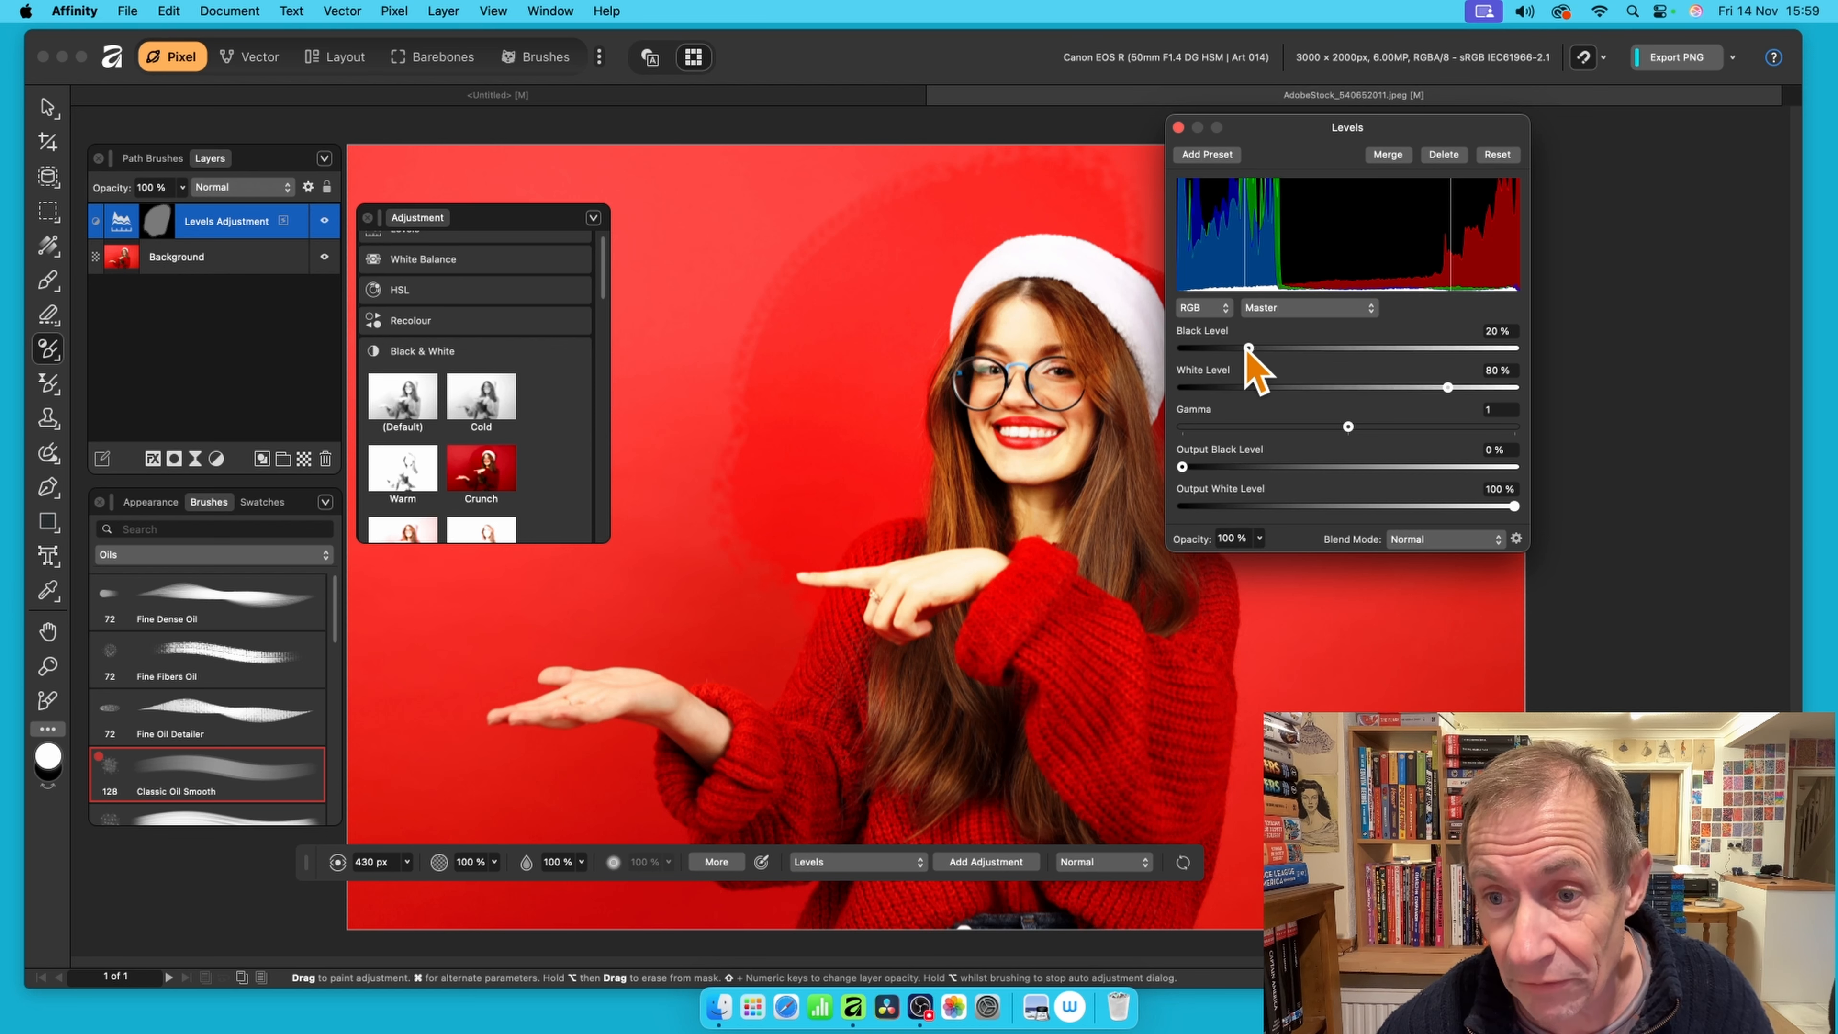
{"action": "left_click_drag", "start_coordinate": [1255, 353], "coordinate": [1374, 387]}
{"action": "left_click_drag", "start_coordinate": [1218, 468], "coordinate": [1286, 467]}
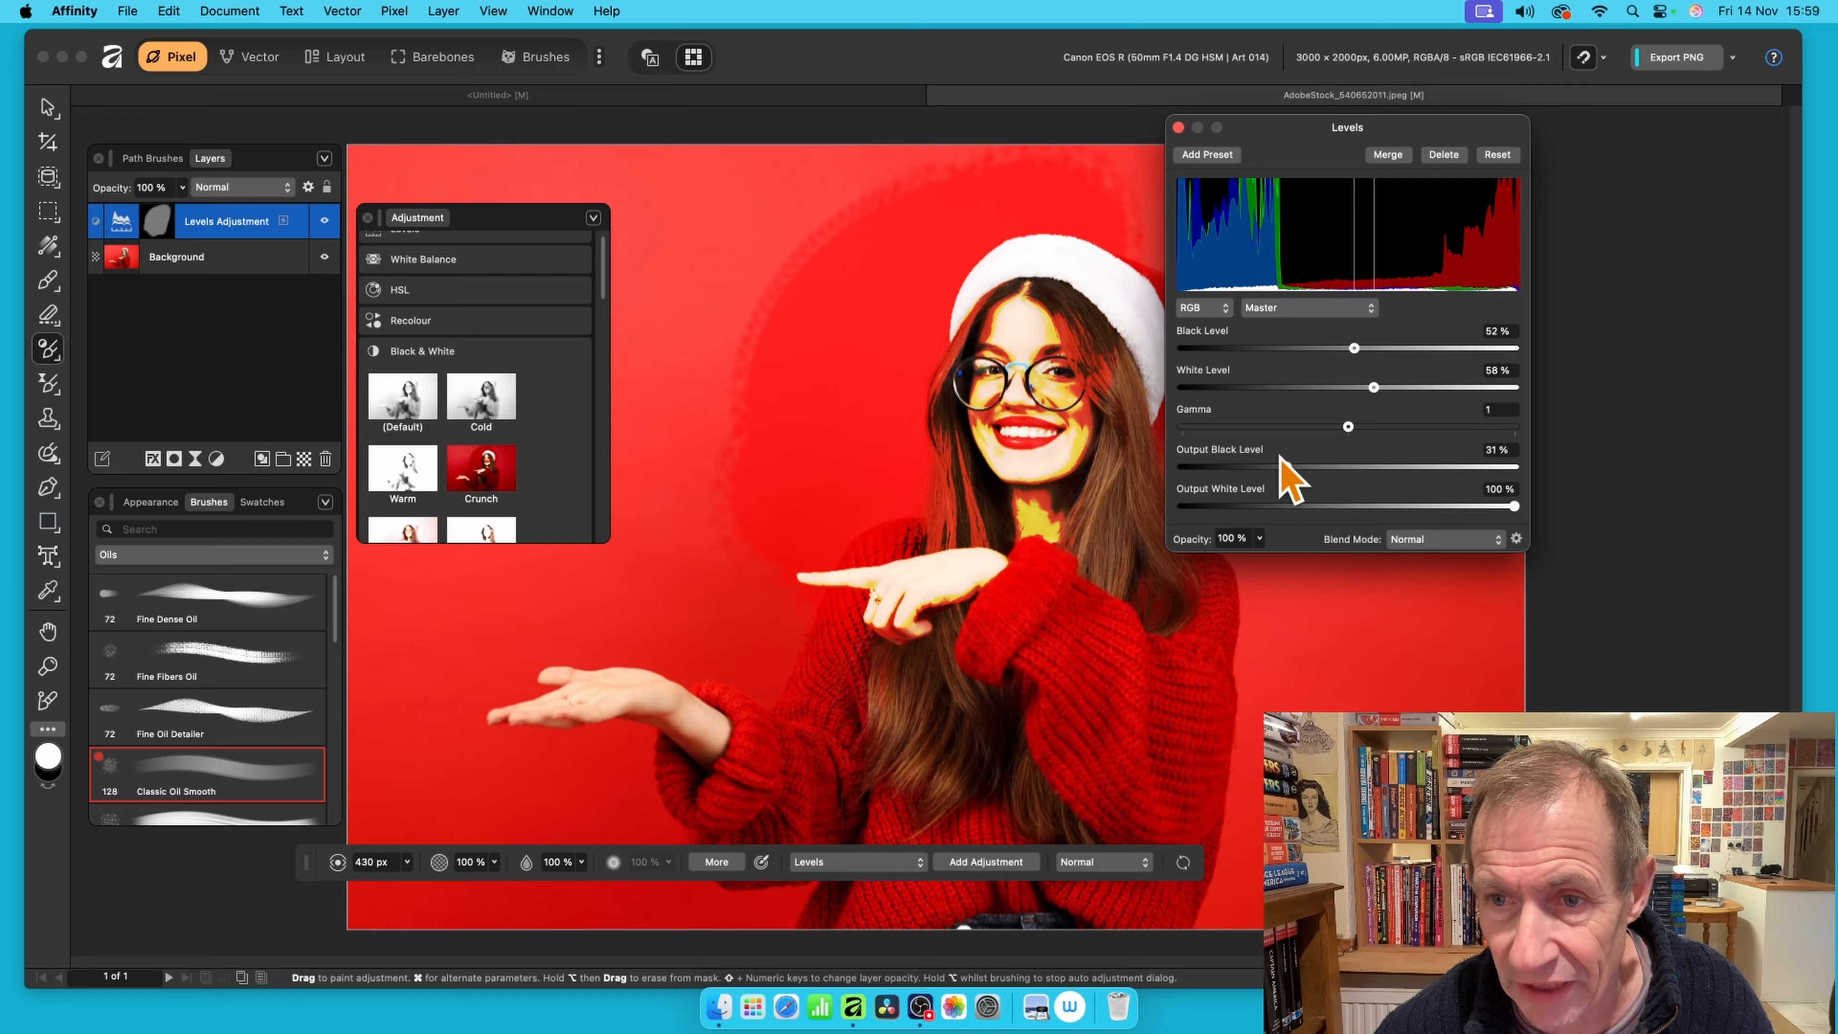
{"action": "left_click", "coordinate": [1219, 310]}
{"action": "left_click", "coordinate": [1220, 311]}
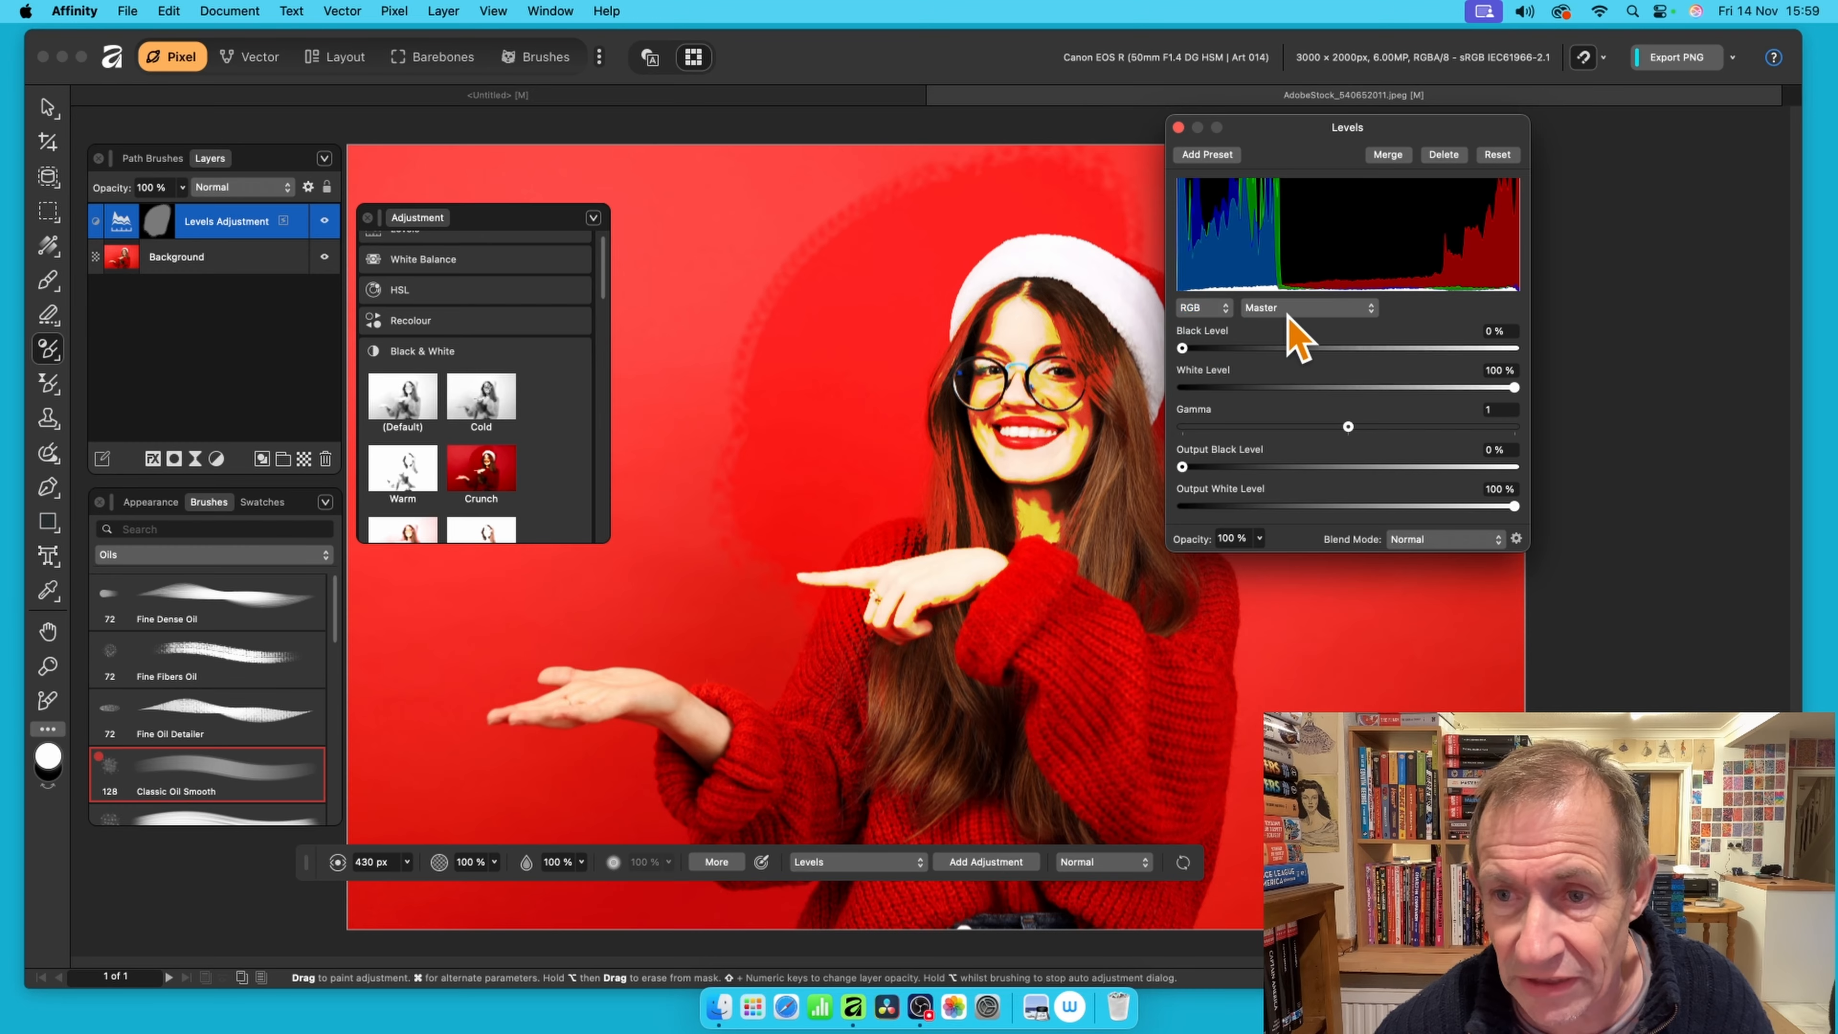
Raise the Gamma of the Red channel to 1.078
{"action": "left_click", "coordinate": [1287, 310]}
{"action": "left_click", "coordinate": [1281, 326]}
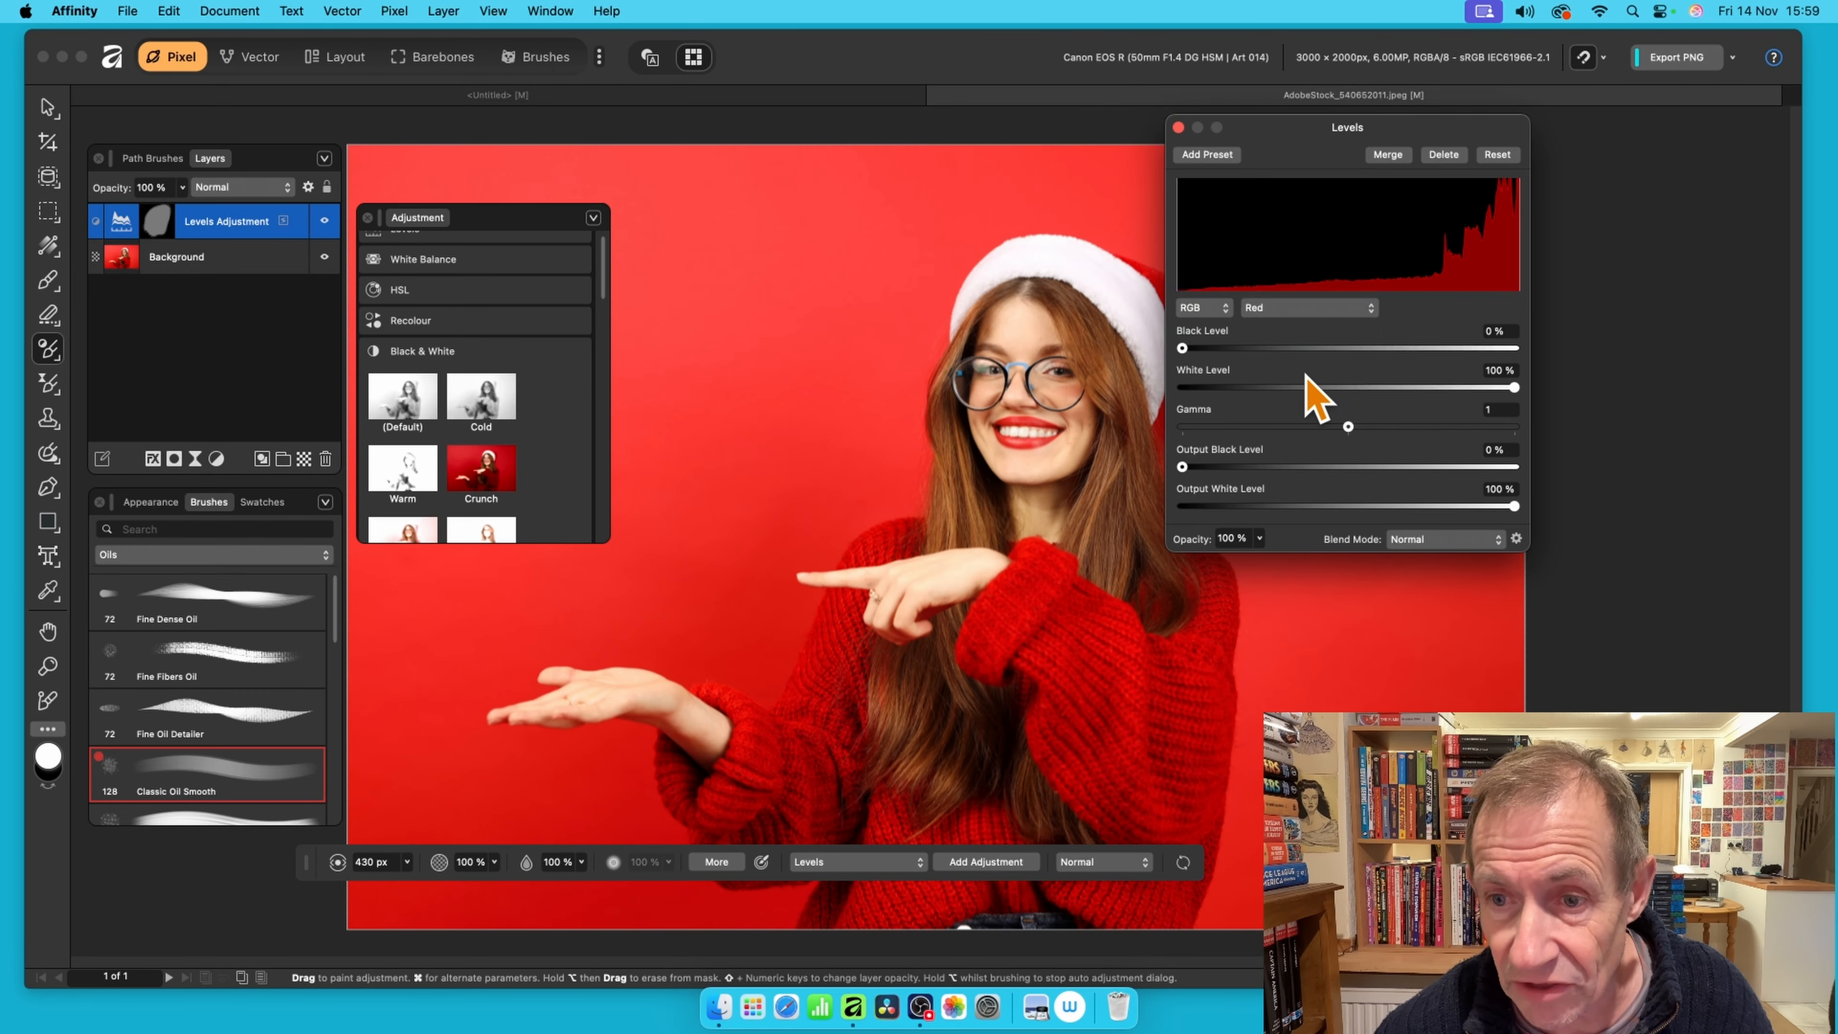
{"action": "mouse_move", "coordinate": [1349, 428]}
{"action": "left_mouse_down"}
{"action": "mouse_move", "coordinate": [1437, 431]}
{"action": "mouse_move", "coordinate": [1274, 428]}
{"action": "mouse_move", "coordinate": [1363, 428]}
{"action": "left_mouse_up"}
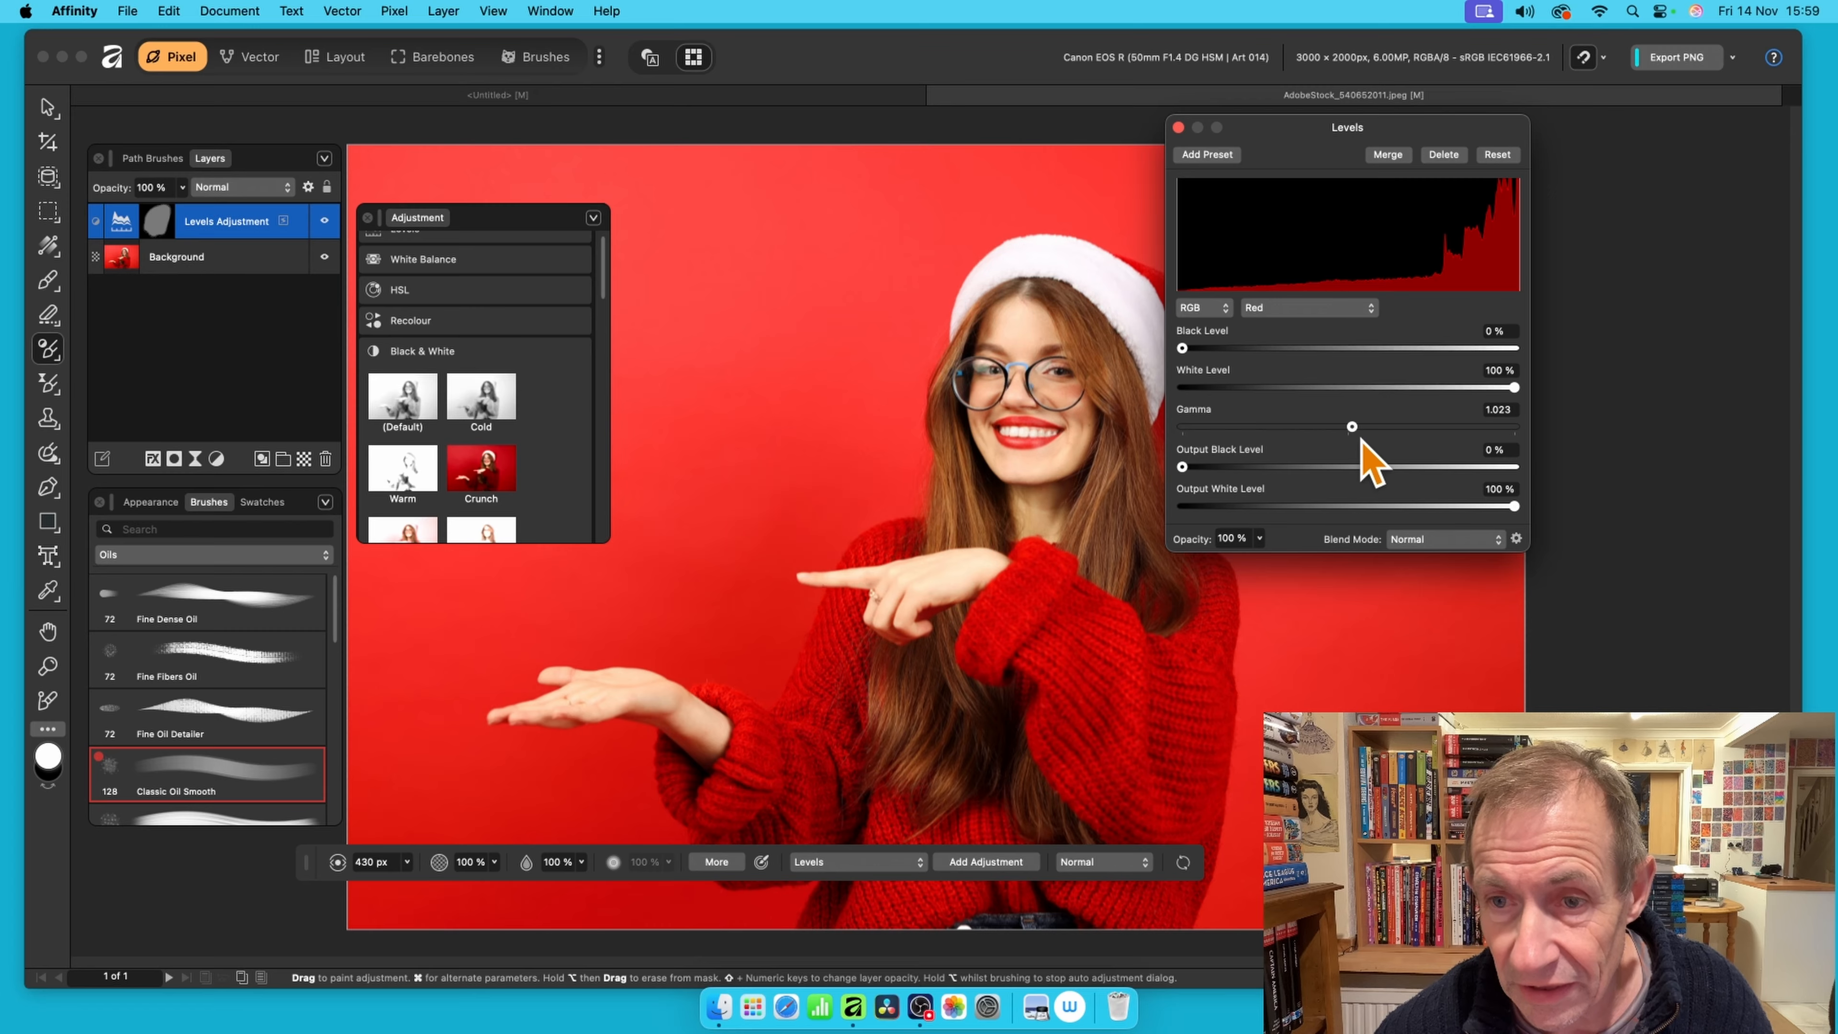
Set the Master levels to Gamma 1.72, Output Black Level 16 %, Black Level 26 % and White Level 26 %
{"action": "left_click", "coordinate": [1295, 310]}
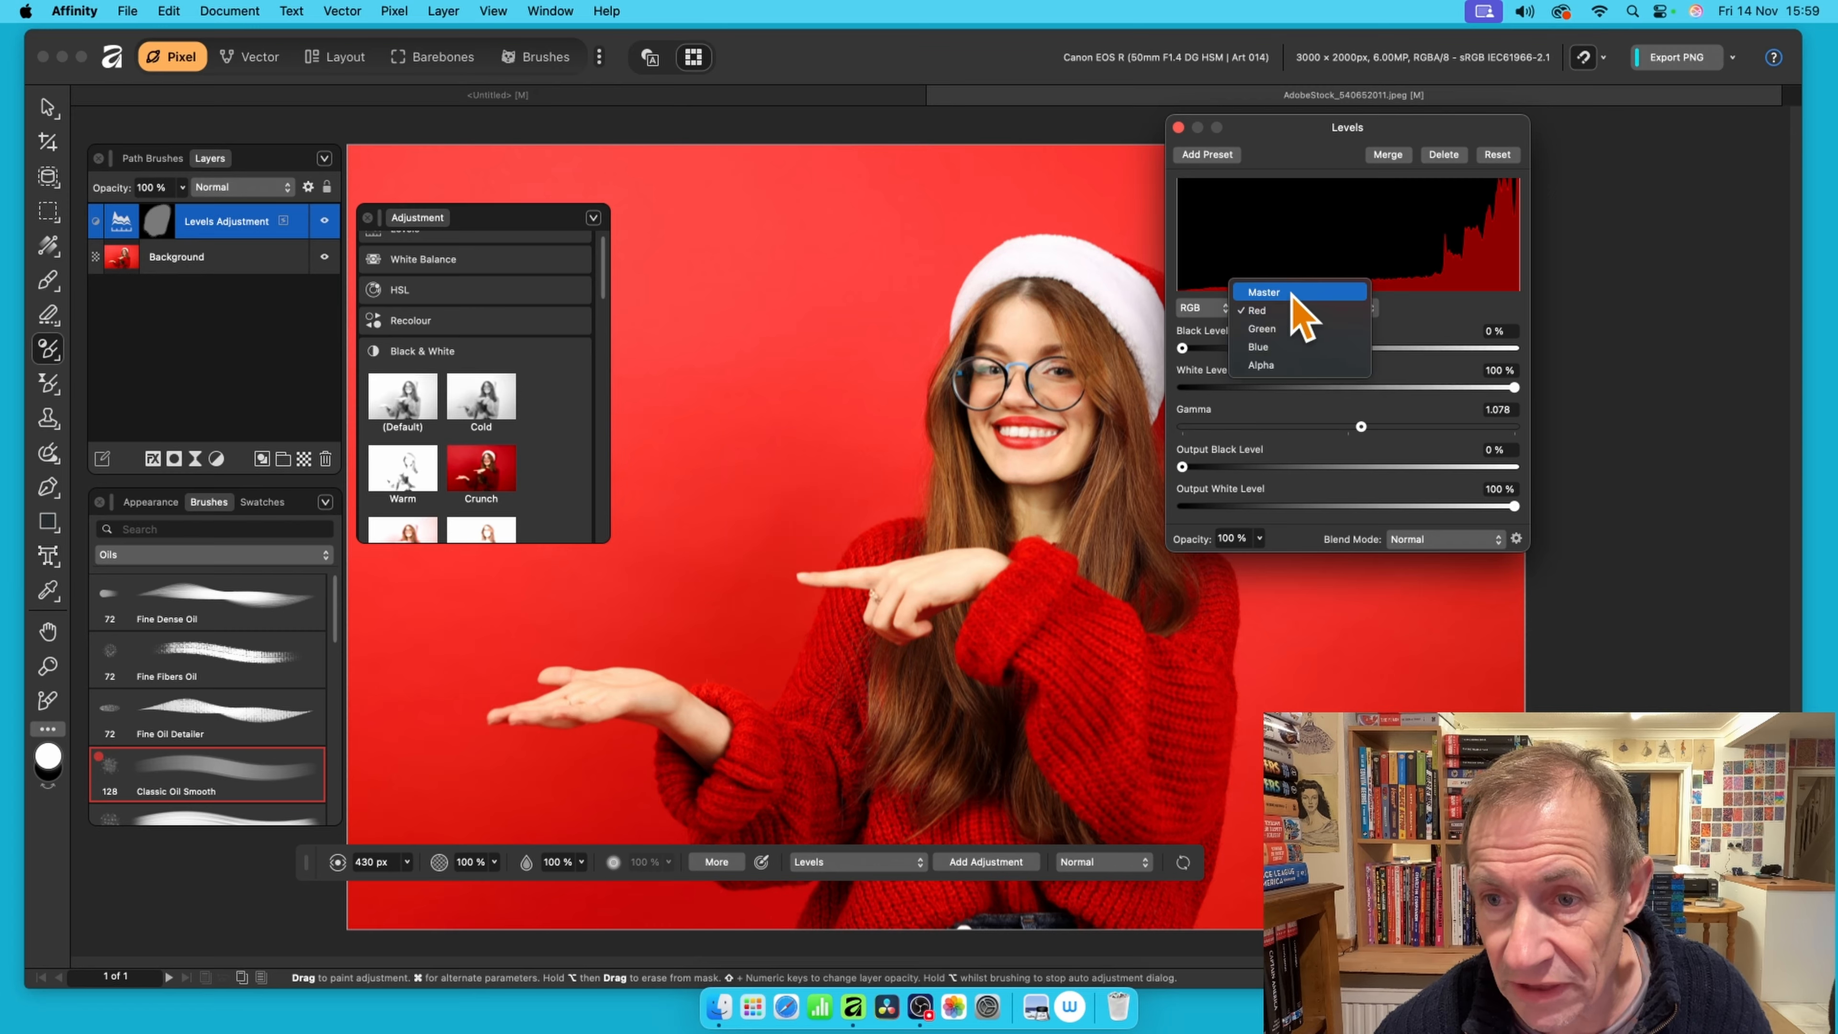
{"action": "left_click", "coordinate": [1292, 294]}
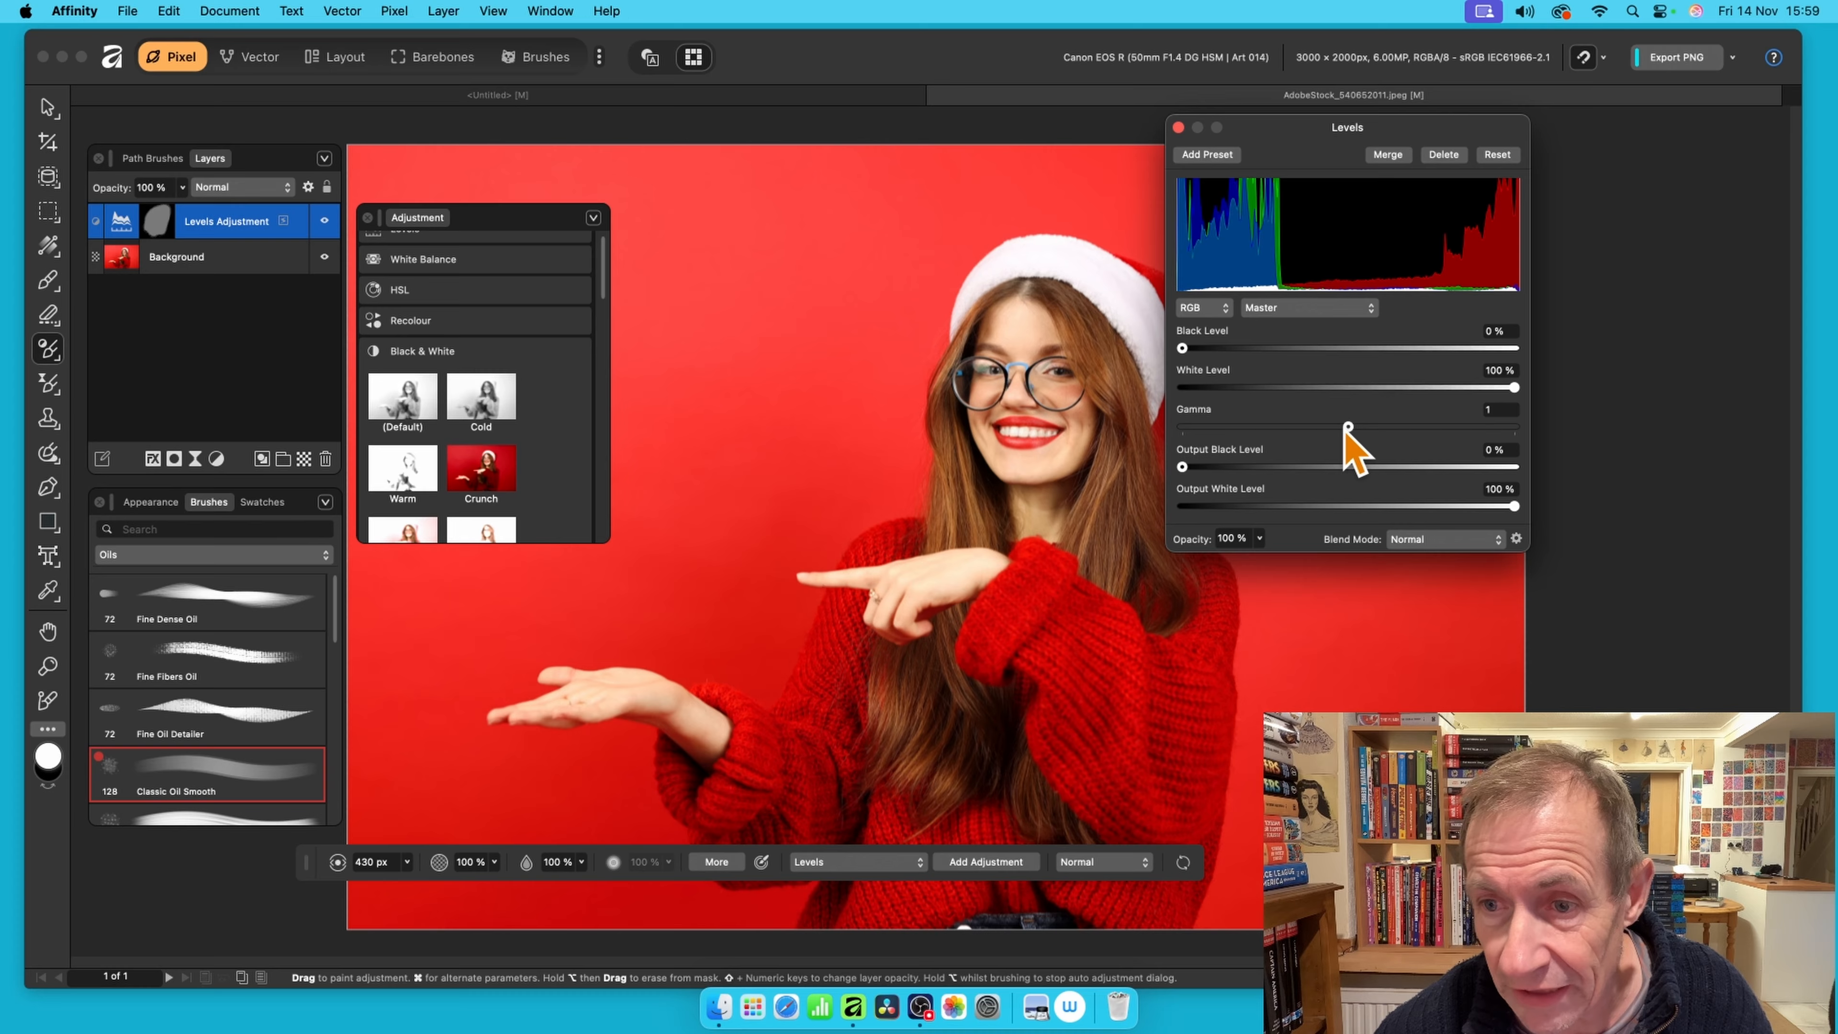
{"action": "left_click_drag", "start_coordinate": [1347, 428], "coordinate": [1468, 427]}
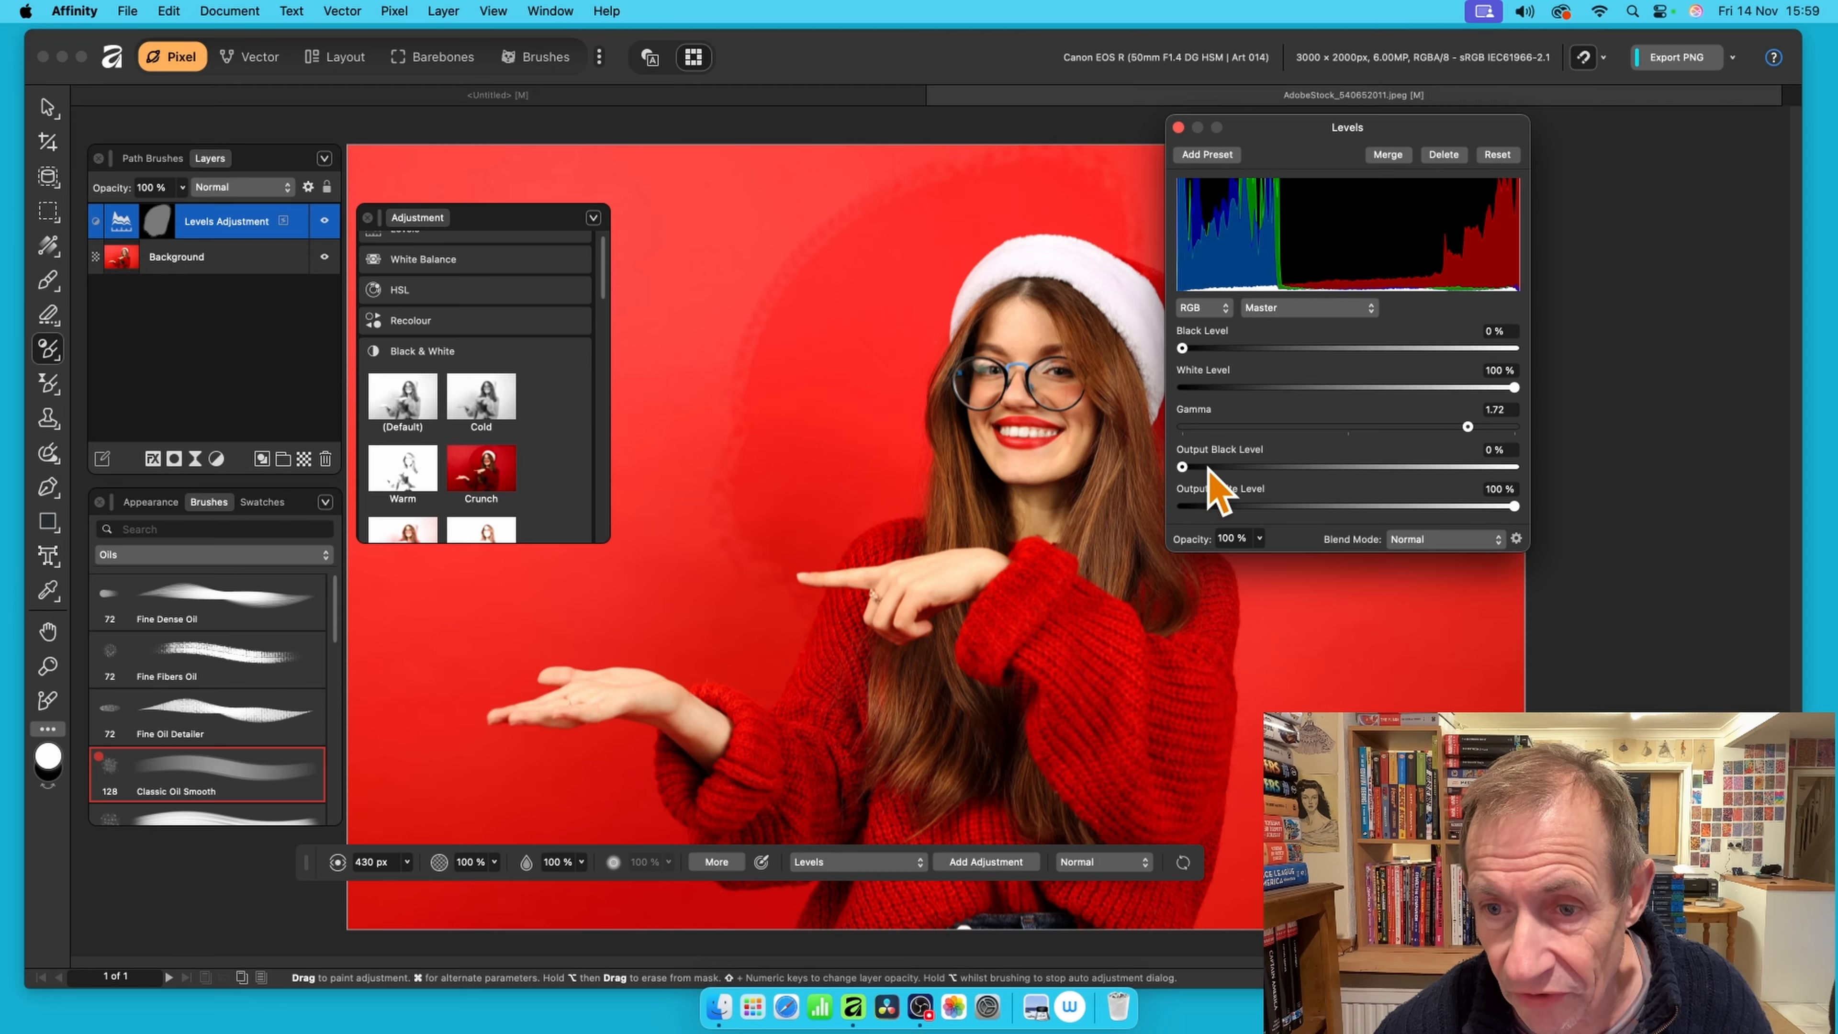
{"action": "left_click_drag", "start_coordinate": [1207, 467], "coordinate": [1236, 467]}
{"action": "left_click_drag", "start_coordinate": [1184, 349], "coordinate": [1268, 348]}
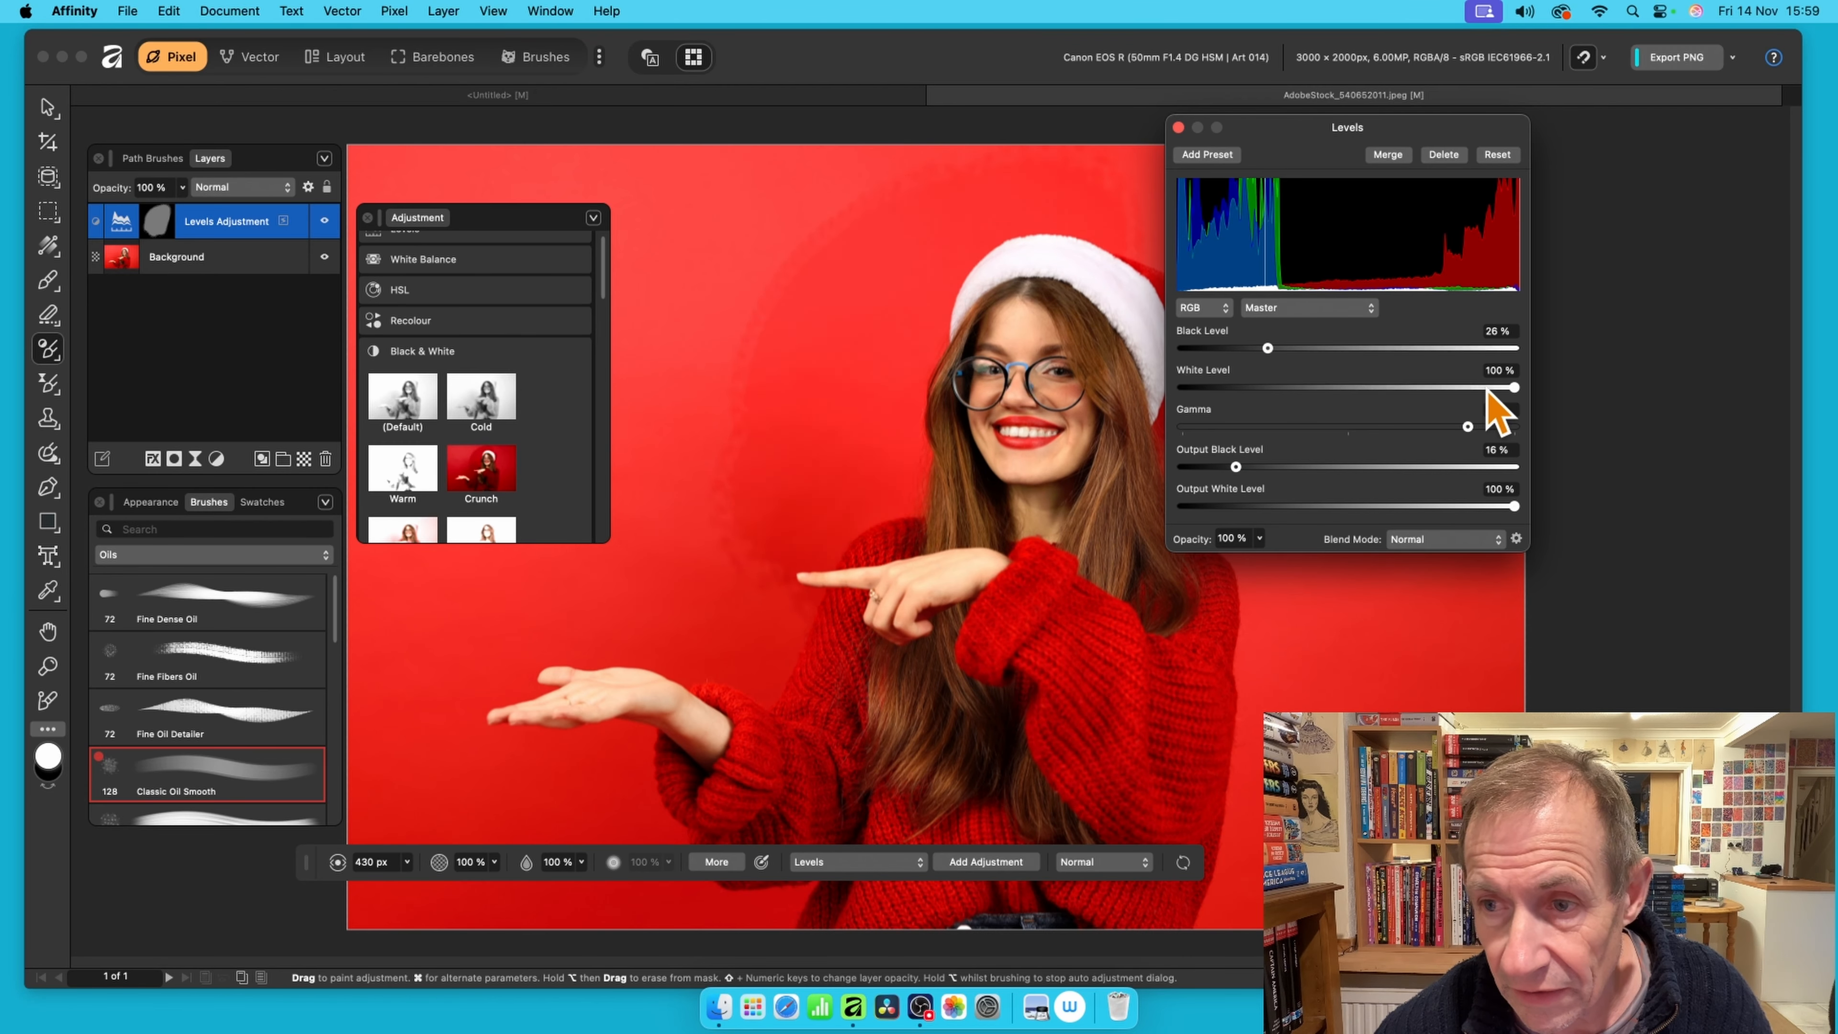
{"action": "left_click_drag", "start_coordinate": [1512, 389], "coordinate": [1270, 389]}
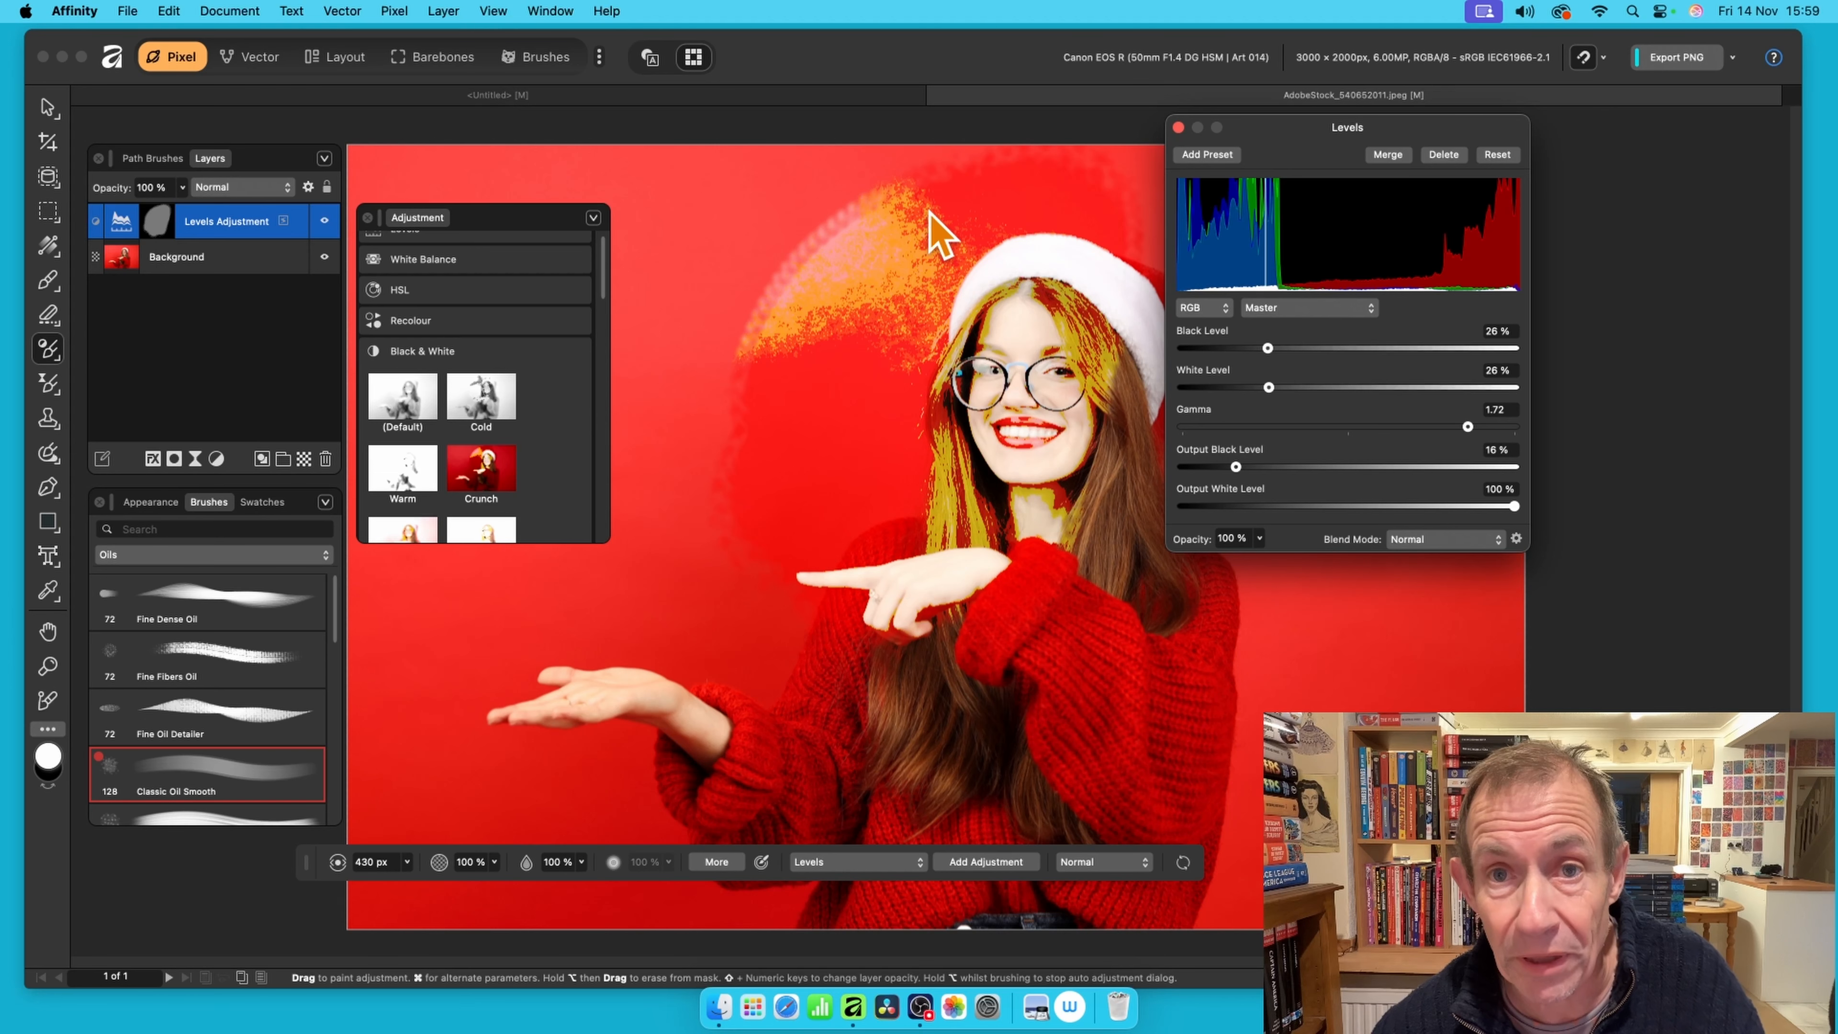
Extend the Levels painting over the woman's sweater and lower hair
{"action": "left_click", "coordinate": [1178, 127]}
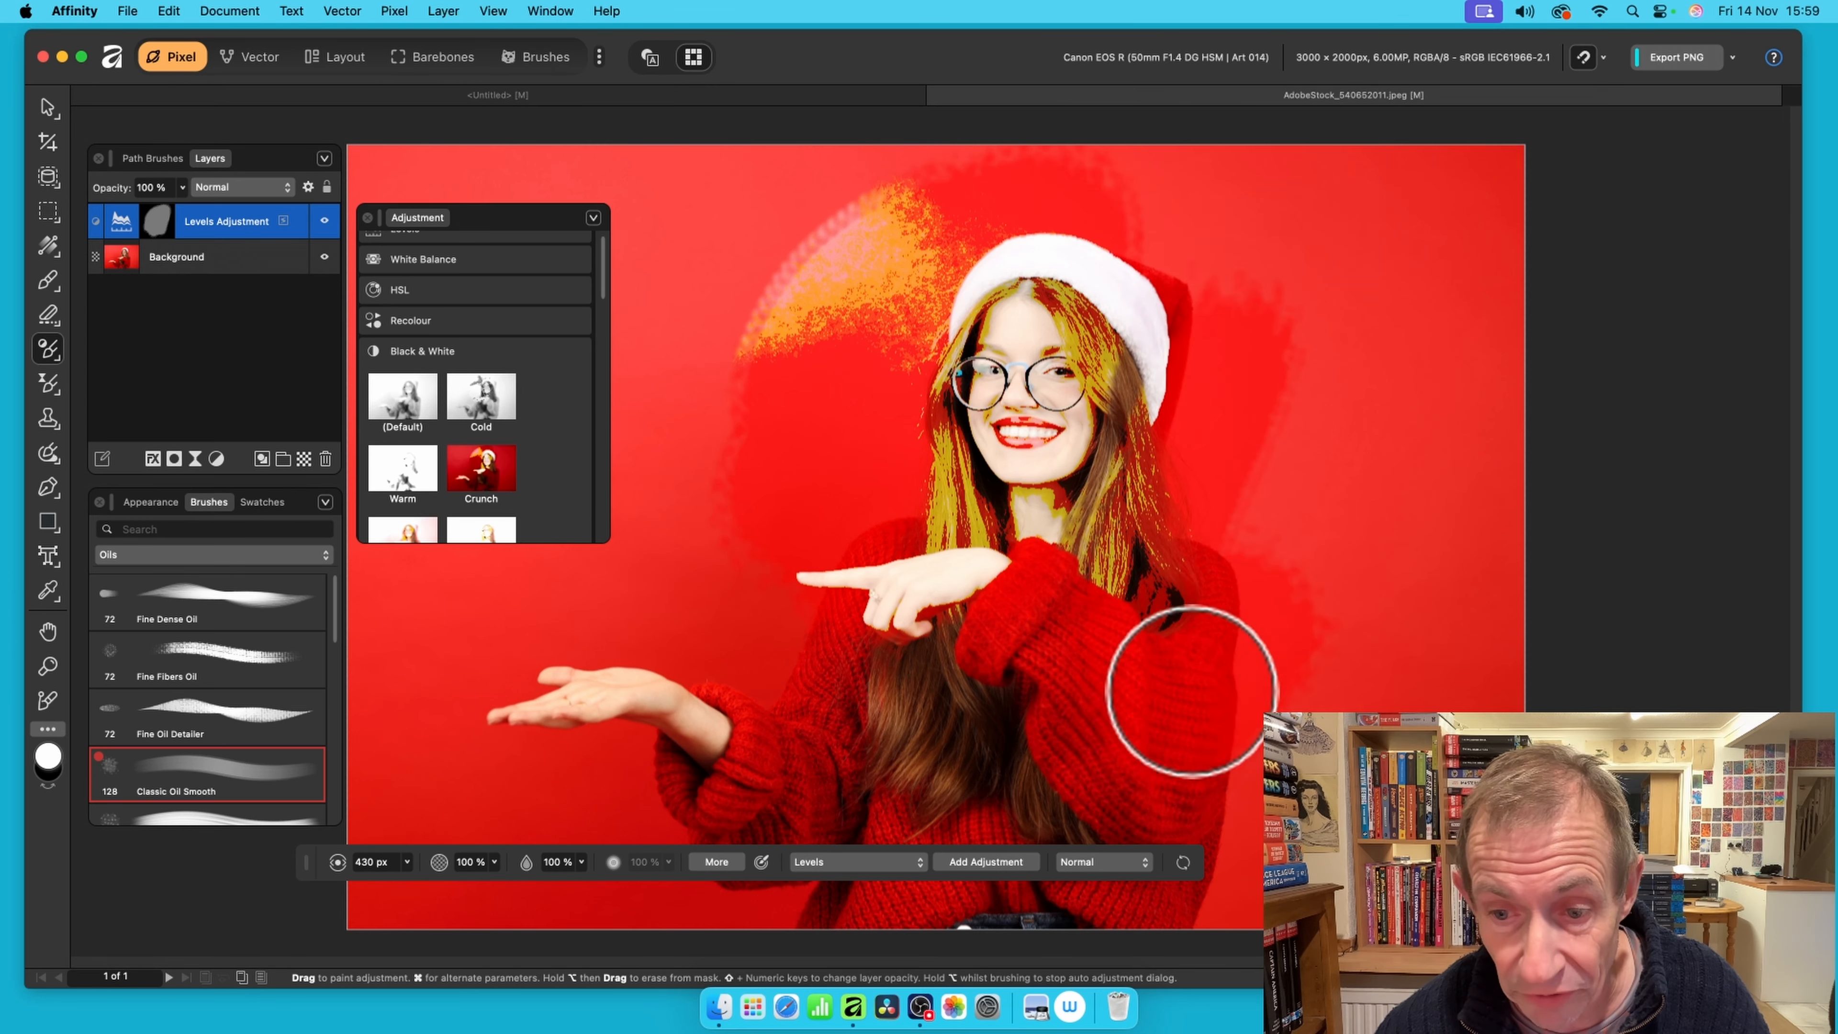
{"action": "mouse_move", "coordinate": [1192, 692]}
{"action": "left_mouse_down"}
{"action": "mouse_move", "coordinate": [903, 713]}
{"action": "mouse_move", "coordinate": [813, 690]}
{"action": "mouse_move", "coordinate": [893, 732]}
{"action": "mouse_move", "coordinate": [834, 730]}
{"action": "left_mouse_up"}
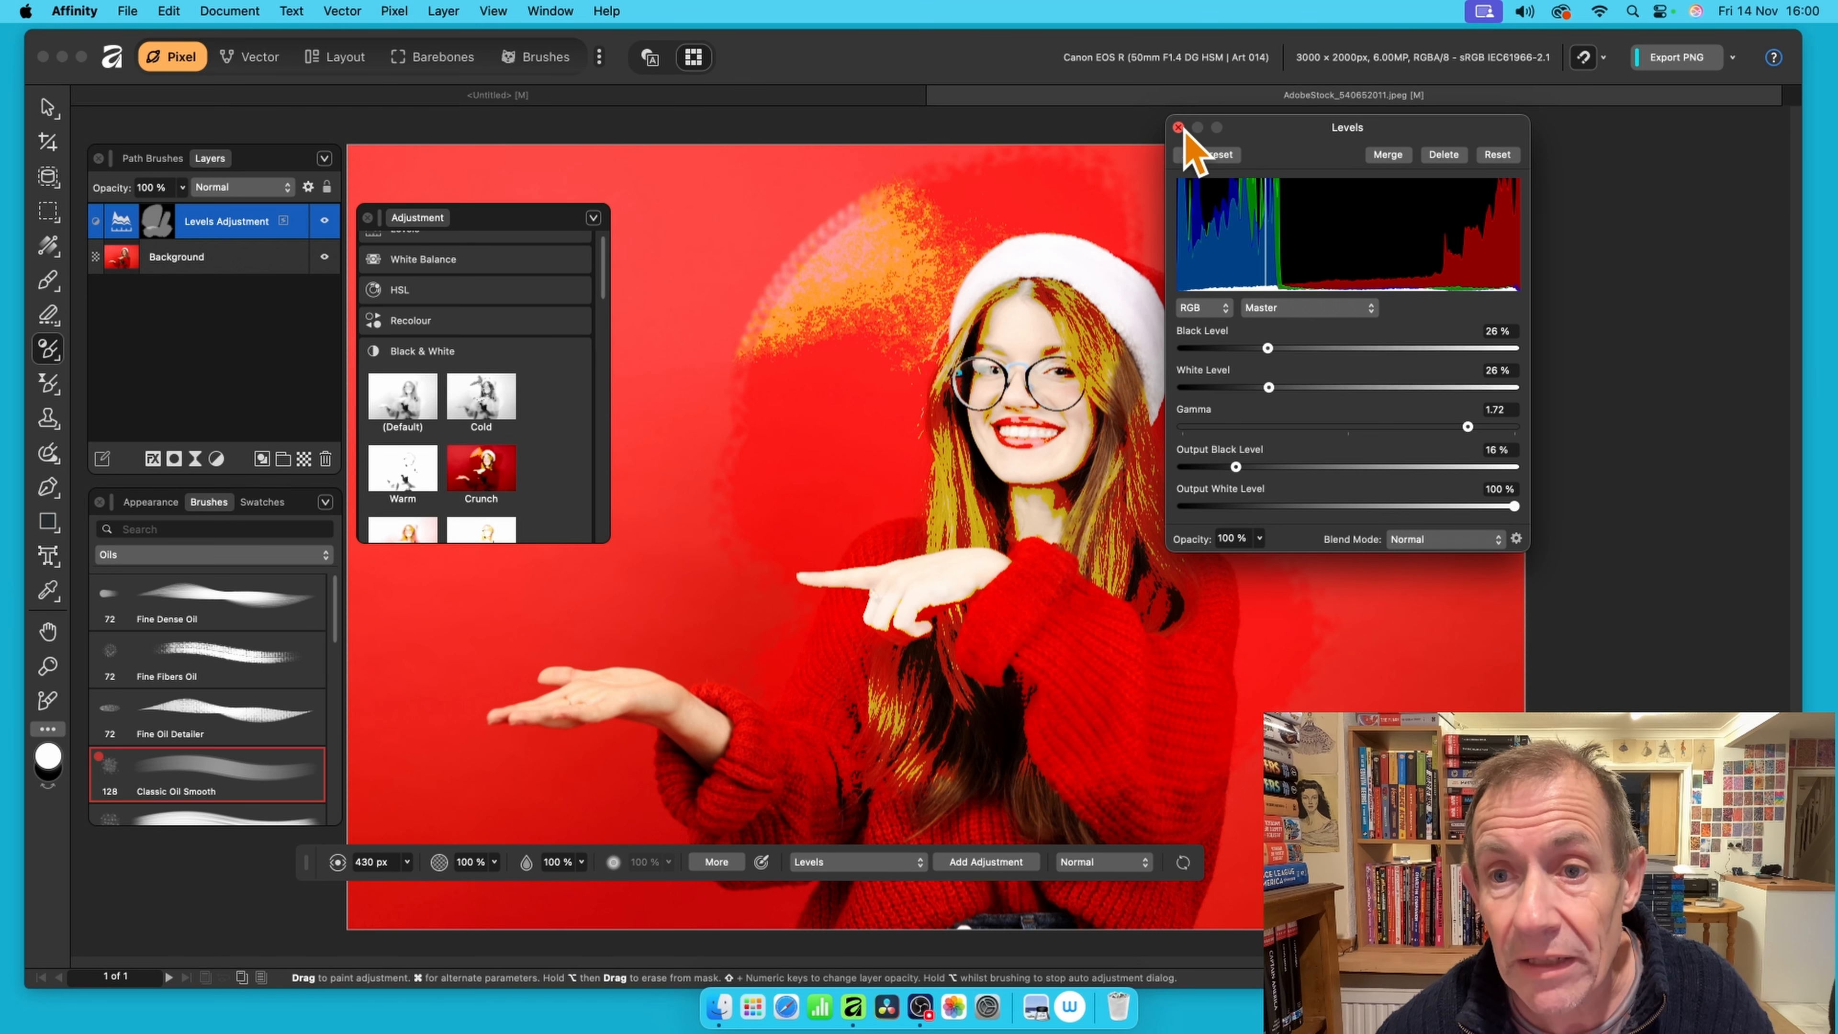
{"action": "left_click_drag", "start_coordinate": [1251, 129], "coordinate": [1267, 163]}
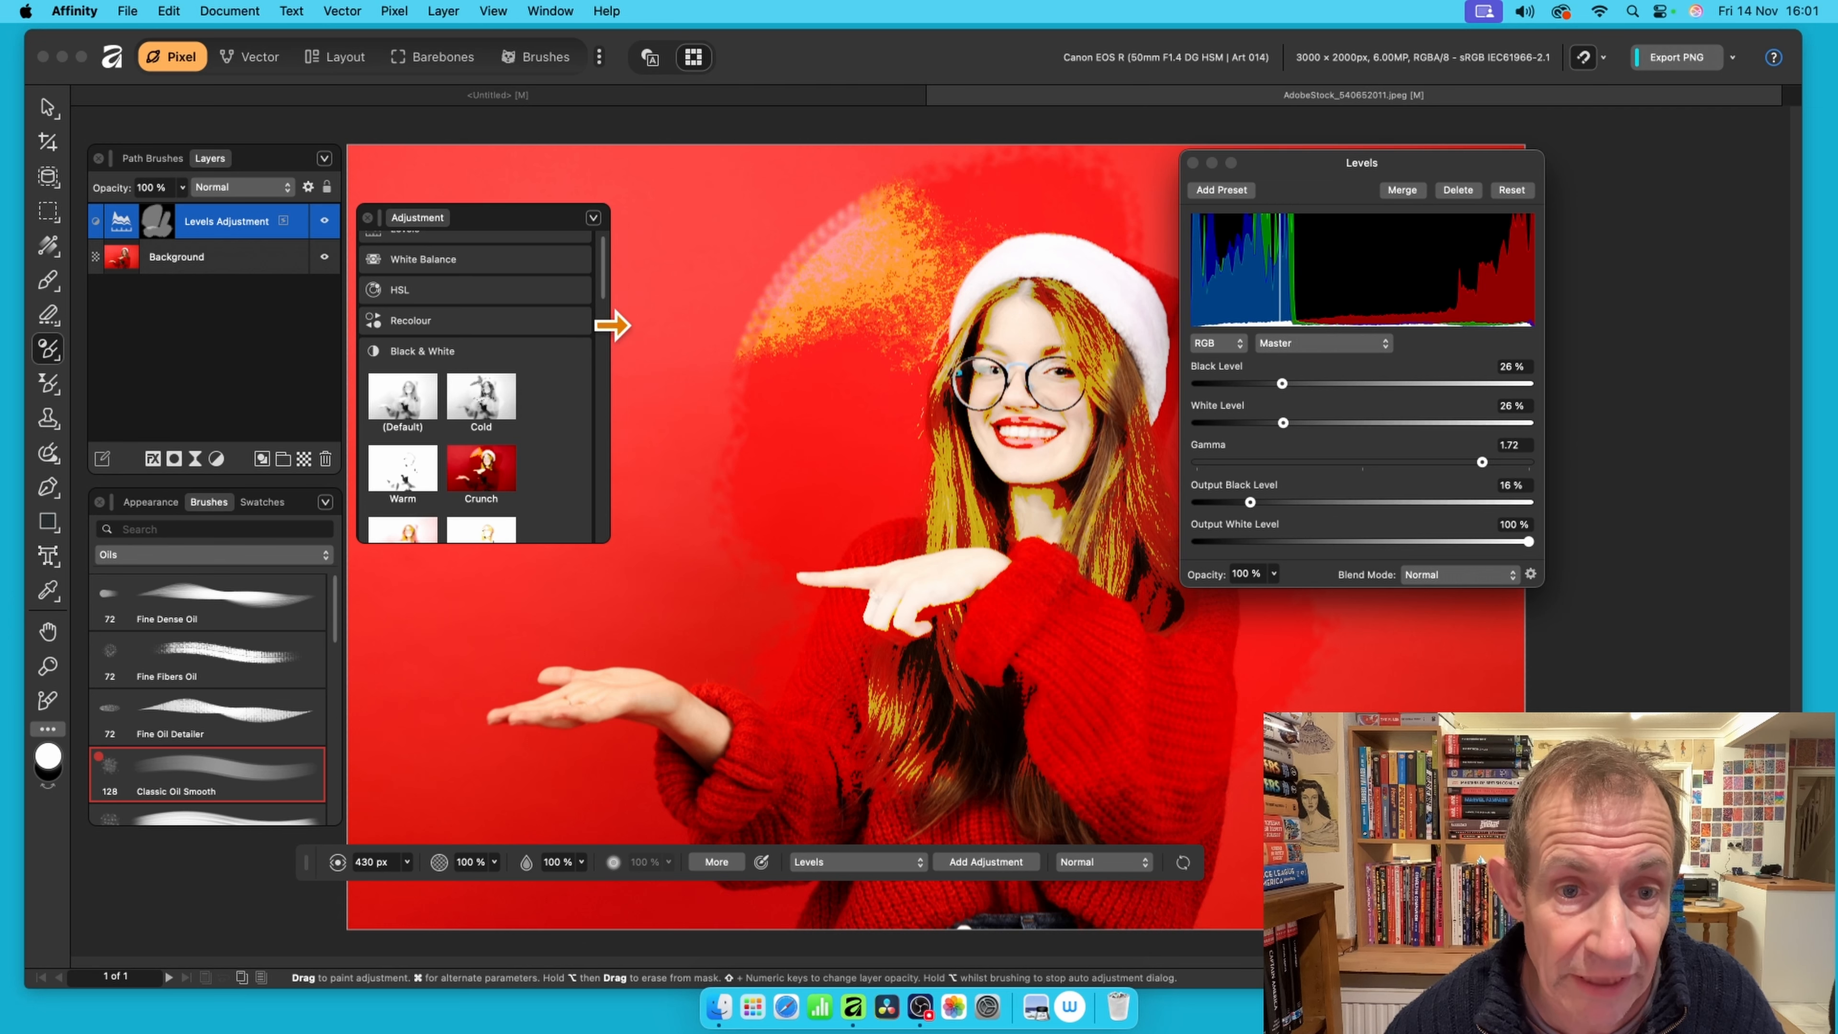
Apply the Increase Gamma preset to the painted Levels adjustment
{"action": "scroll", "coordinate": [607, 283], "scroll_direction": "up", "scroll_amount": 2}
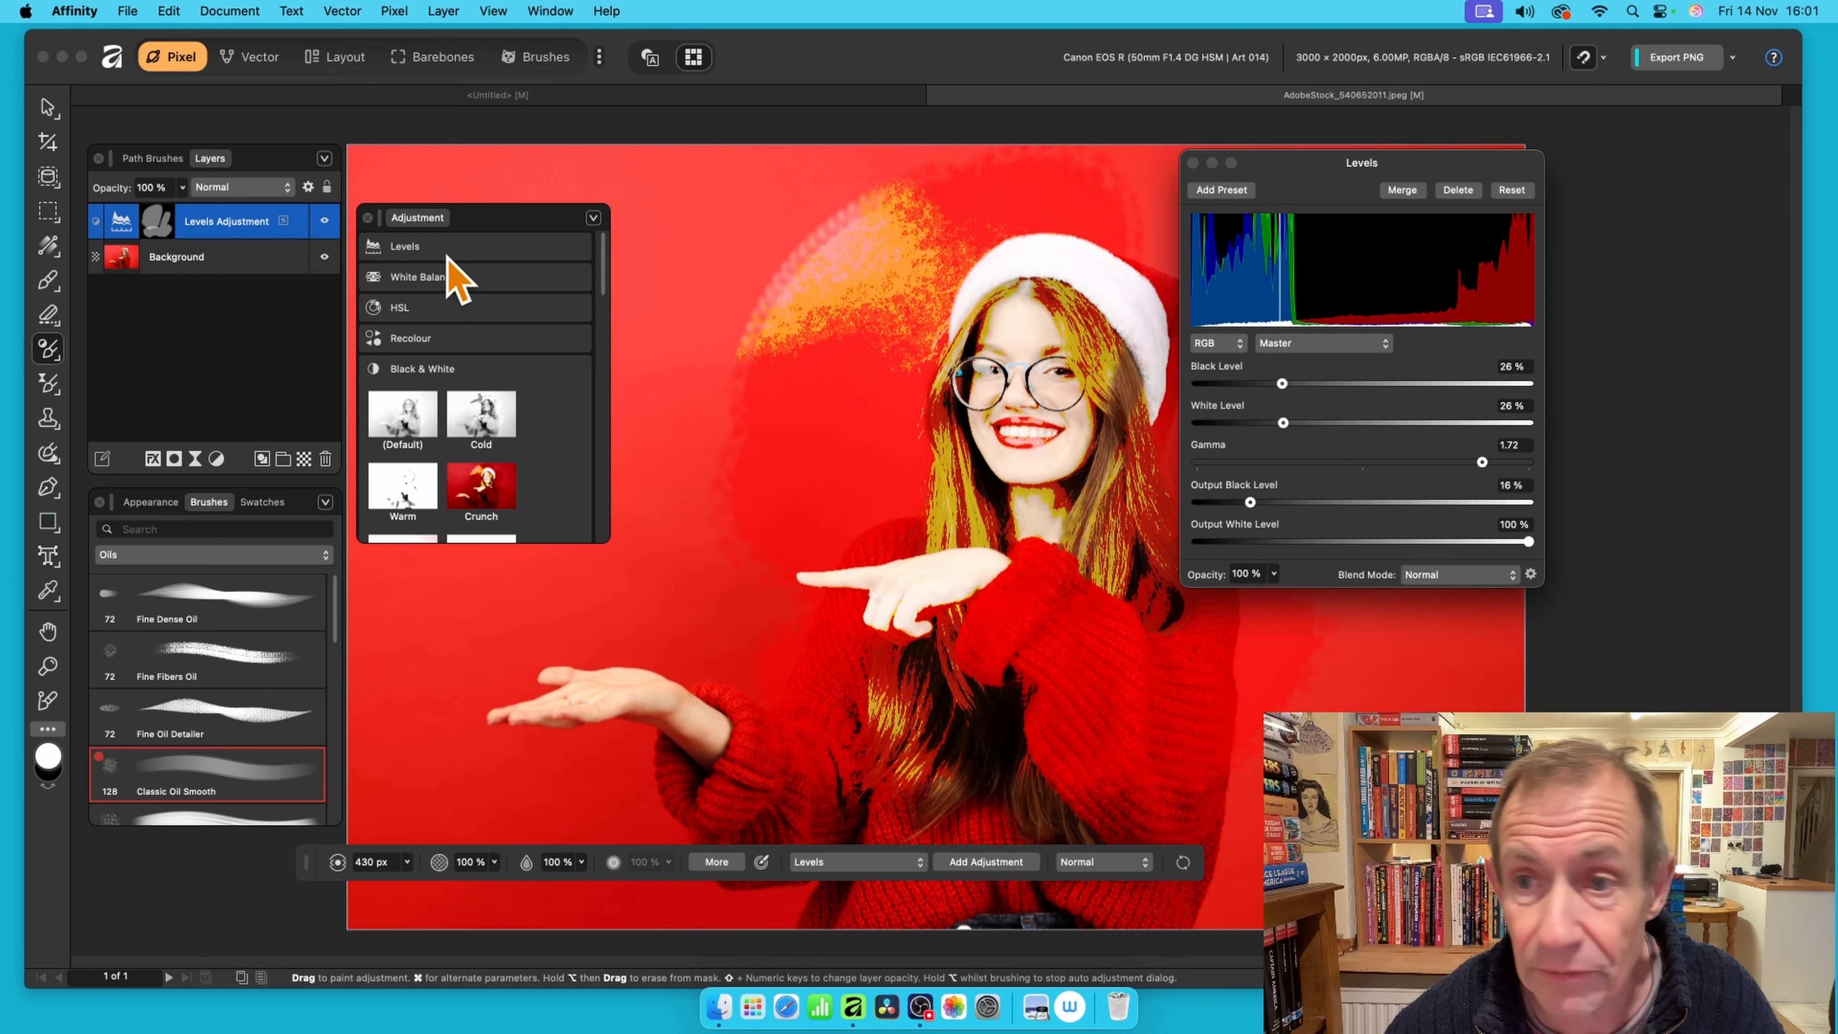
{"action": "left_click", "coordinate": [418, 250]}
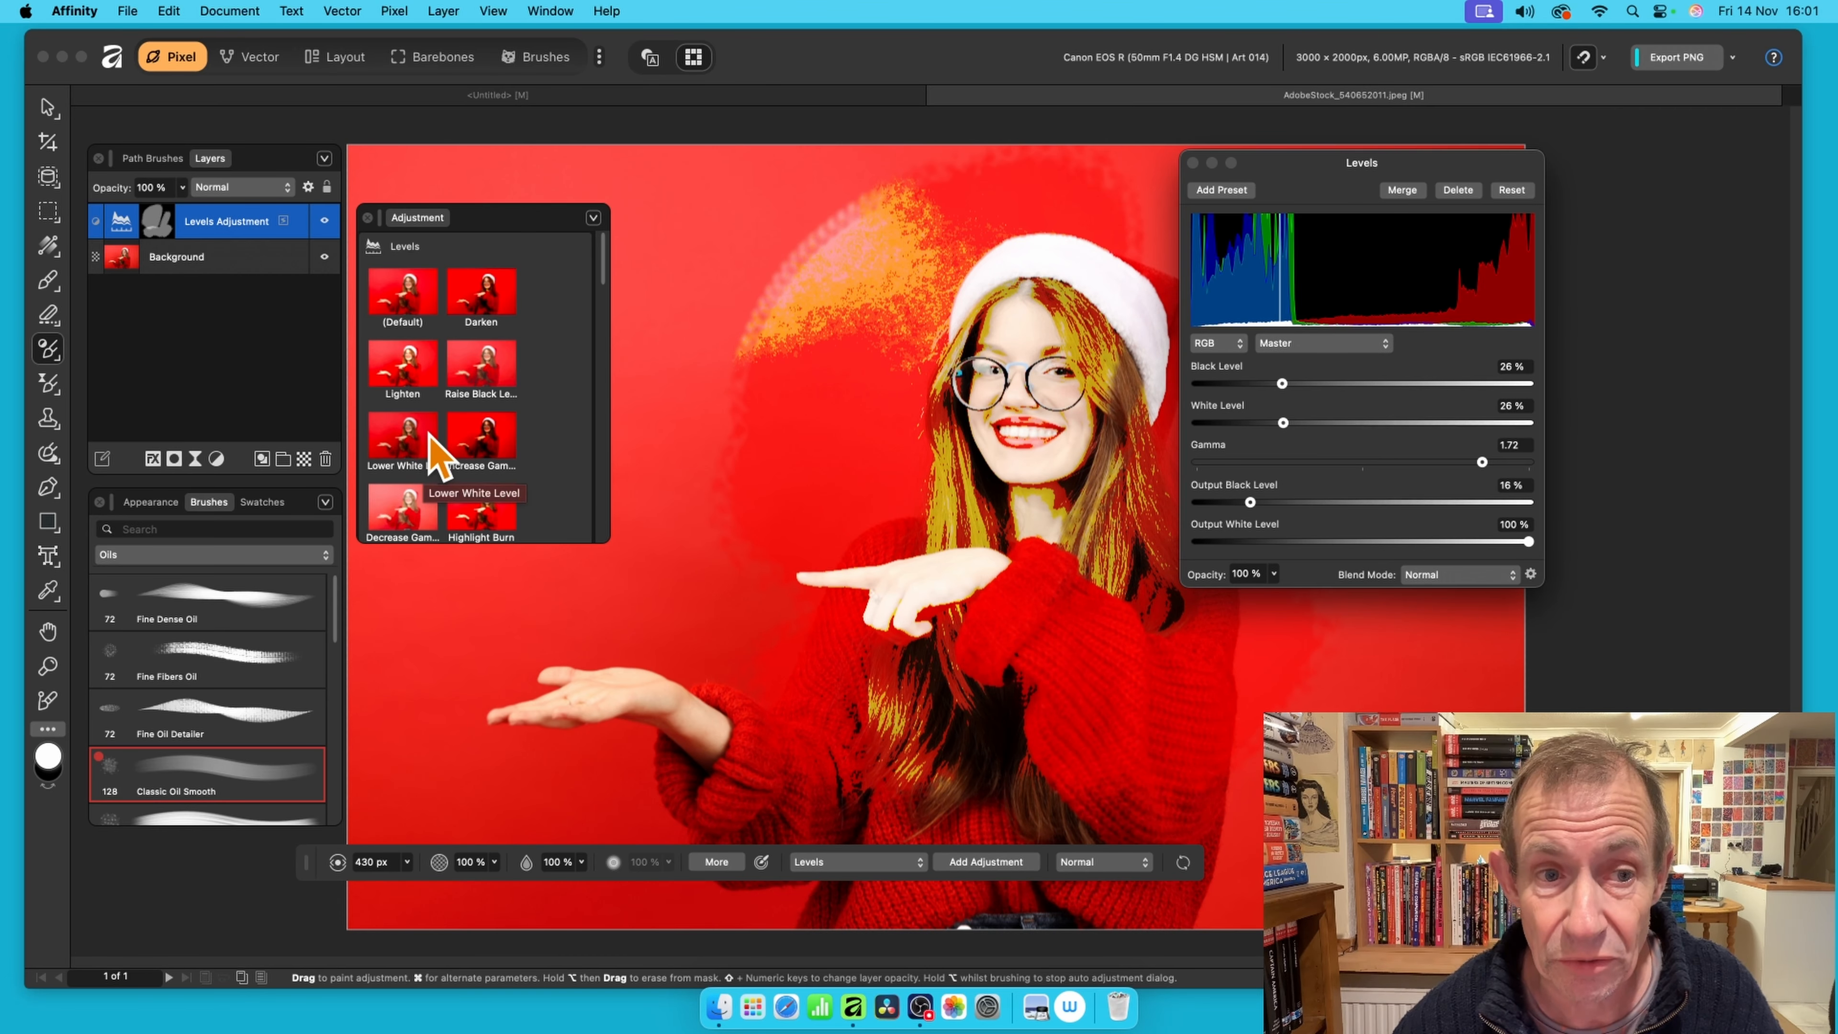
{"action": "left_click", "coordinate": [547, 11]}
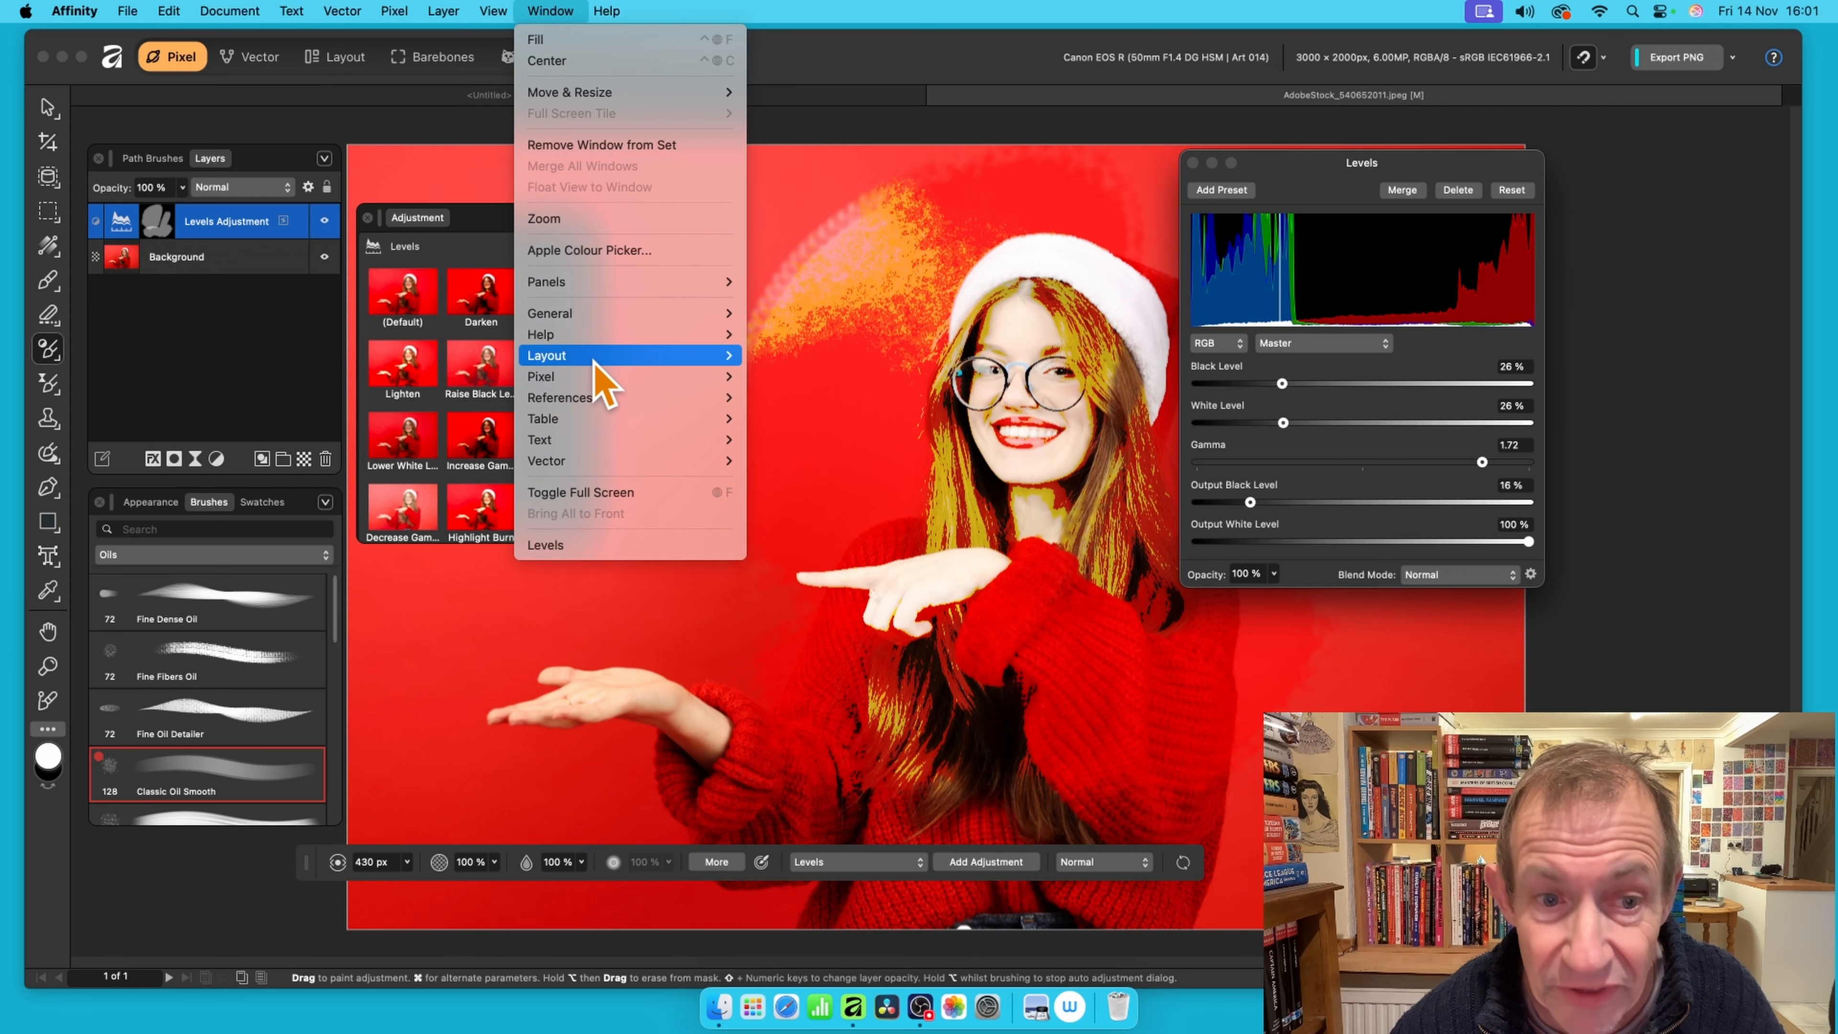
{"action": "mouse_move", "coordinate": [595, 378]}
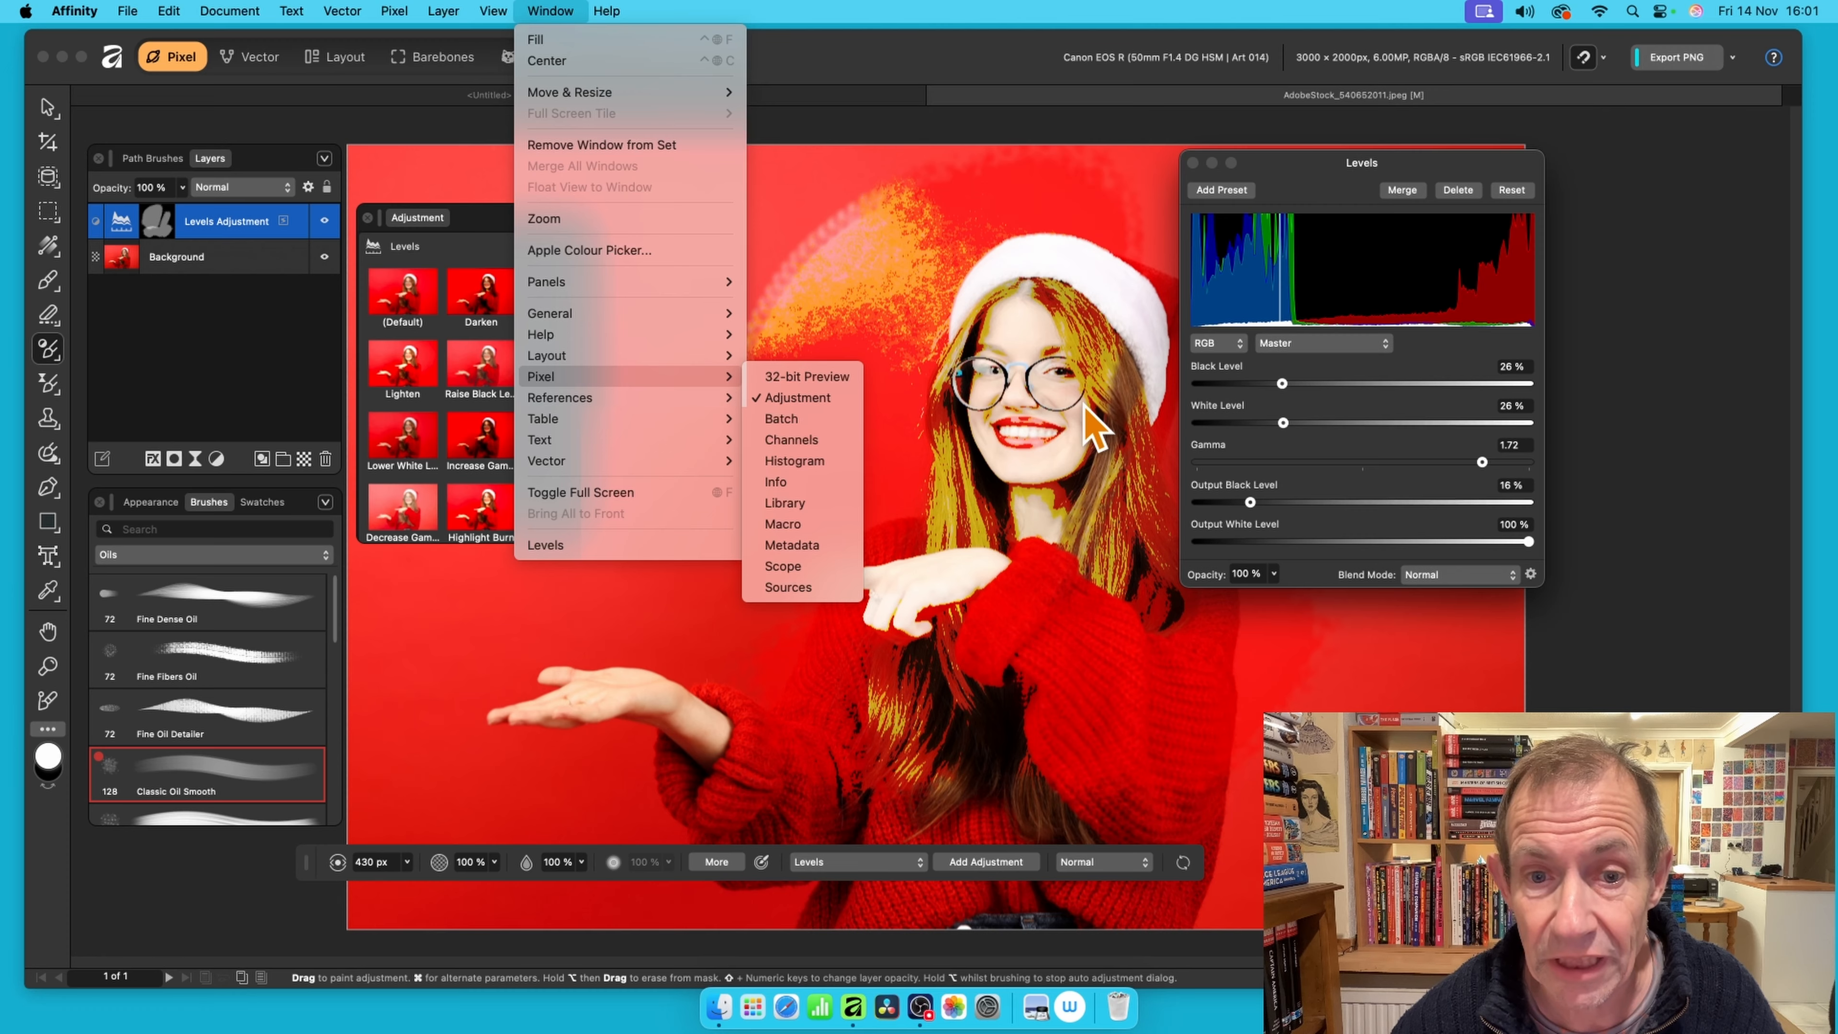
{"action": "left_click", "coordinate": [932, 70]}
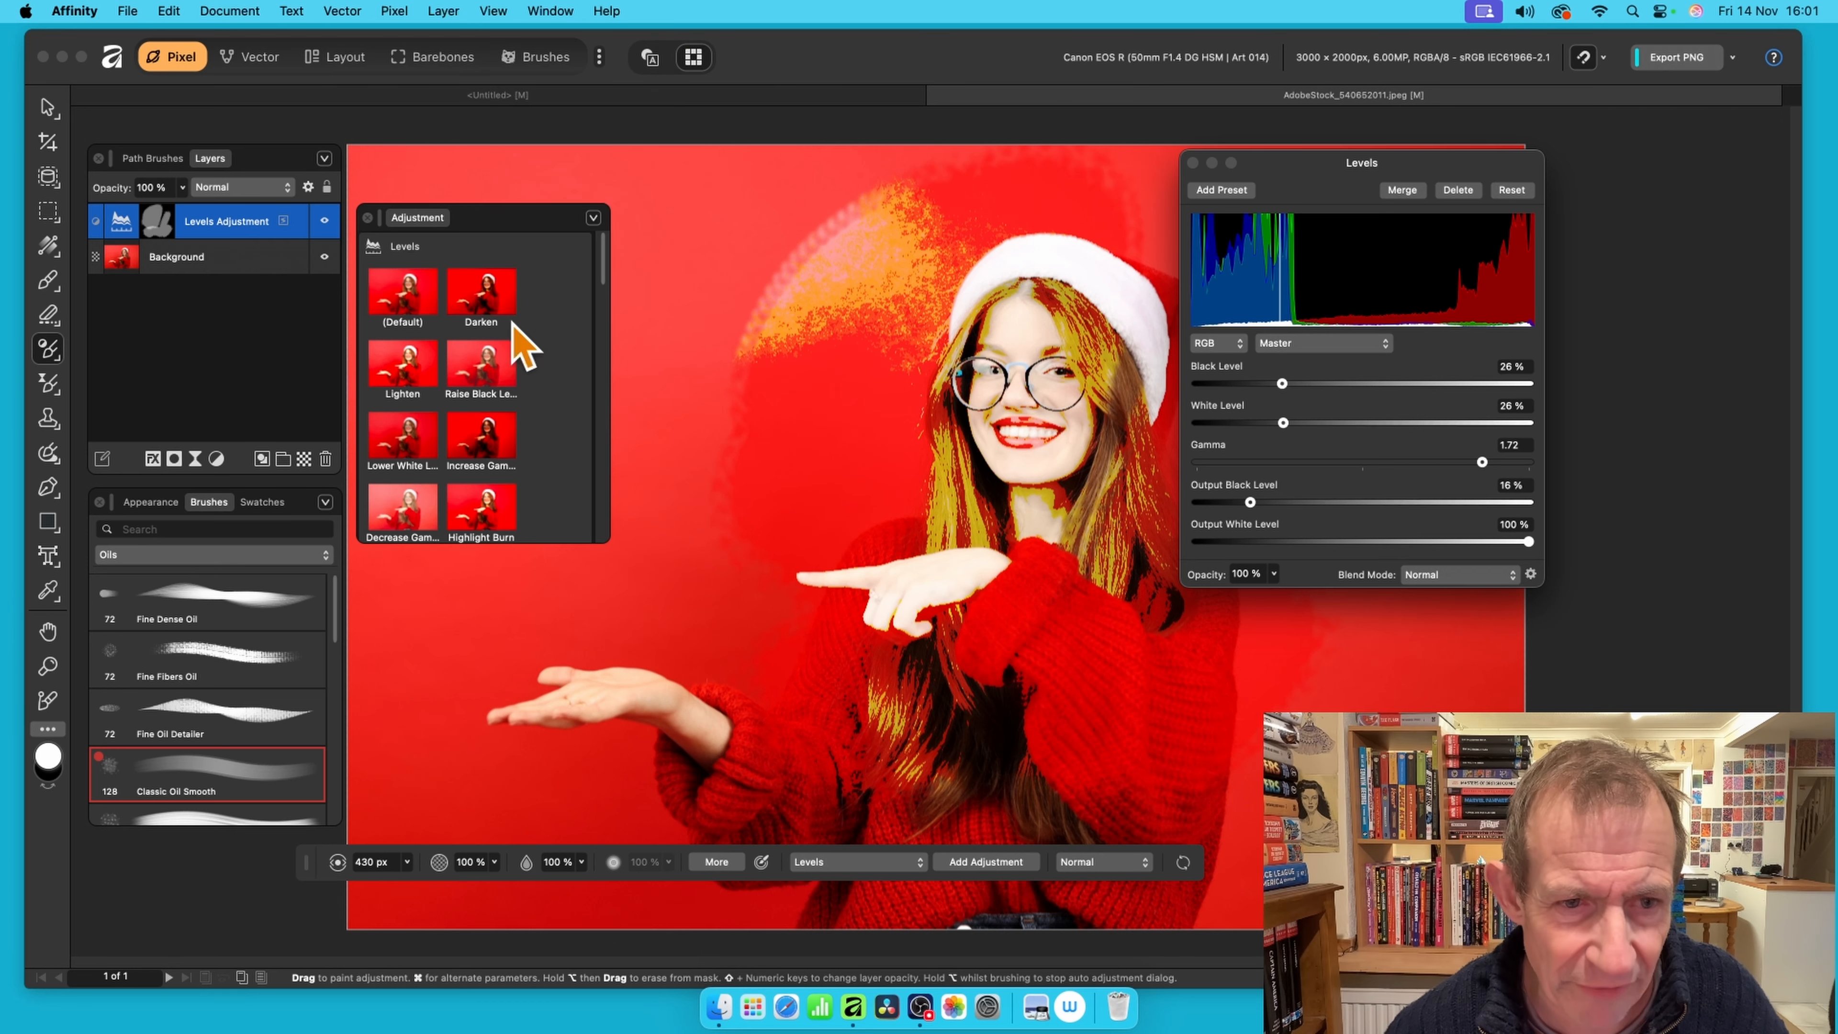
{"action": "left_click", "coordinate": [485, 451]}
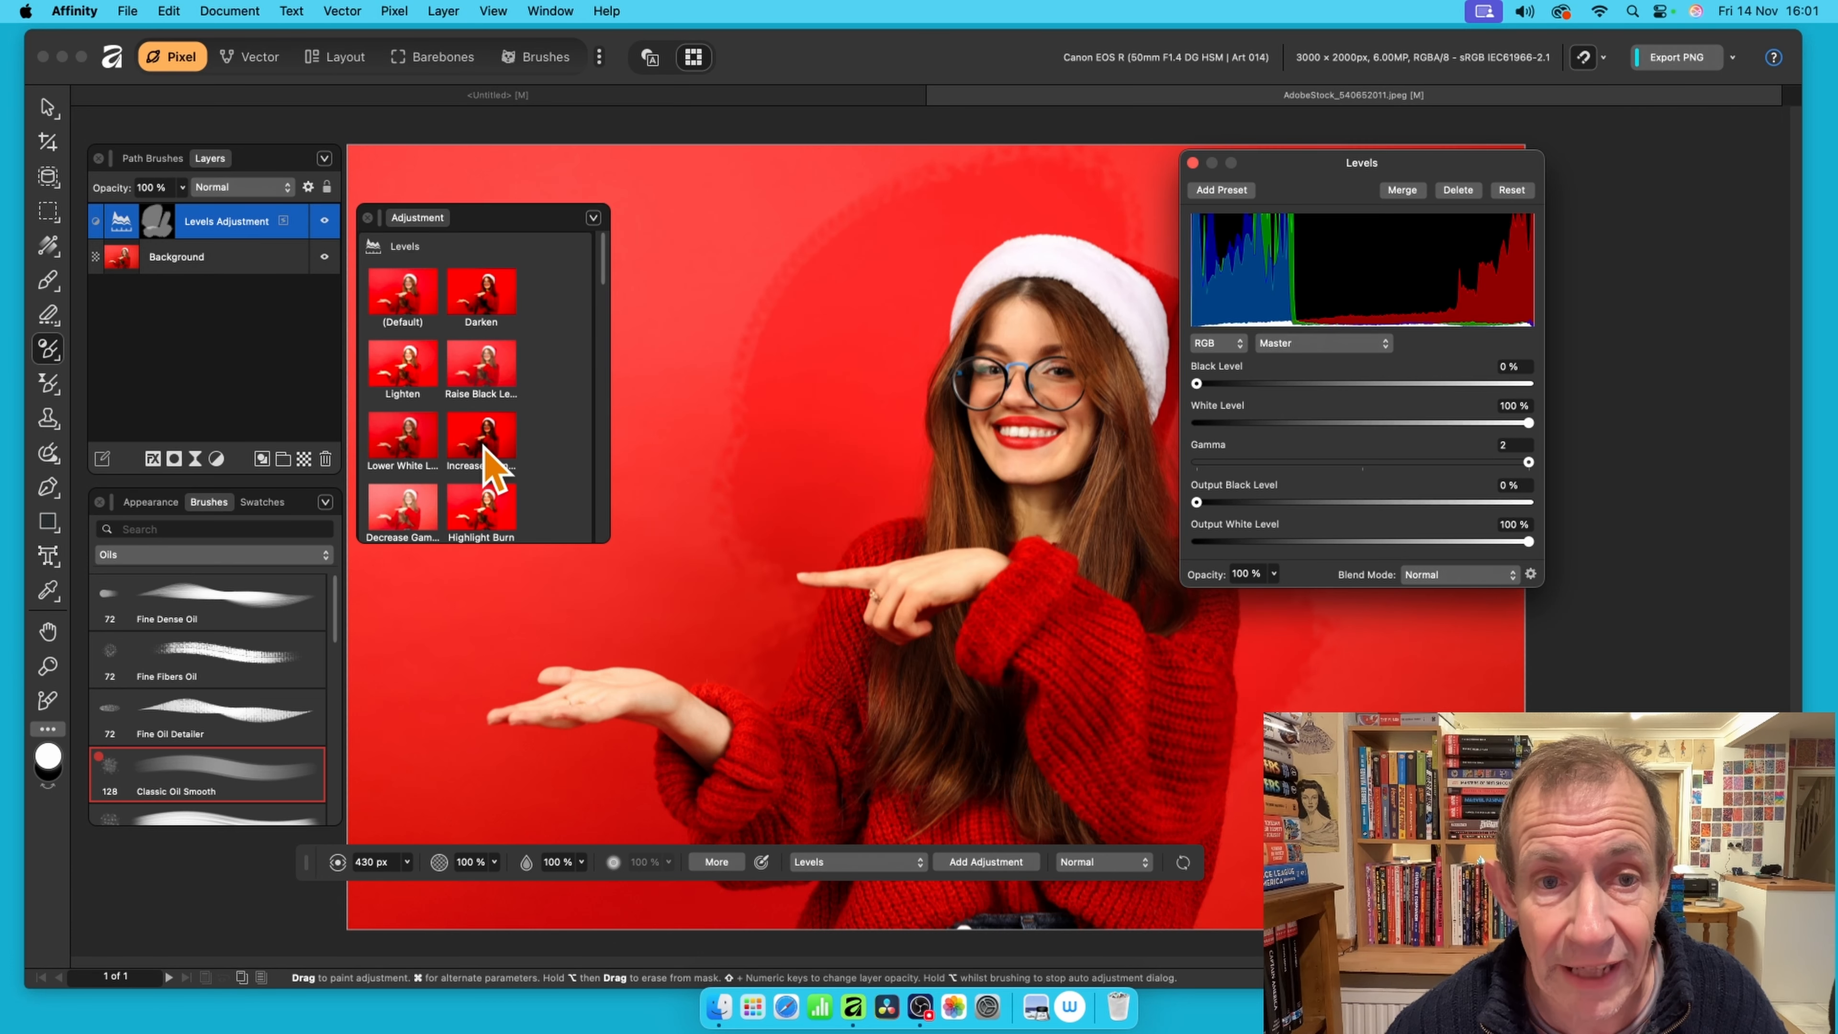
Try the Highlight Burn and Lower White Level presets on the painted Levels adjustment and settle on the Decrease Gamma preset
{"action": "left_click", "coordinate": [487, 510]}
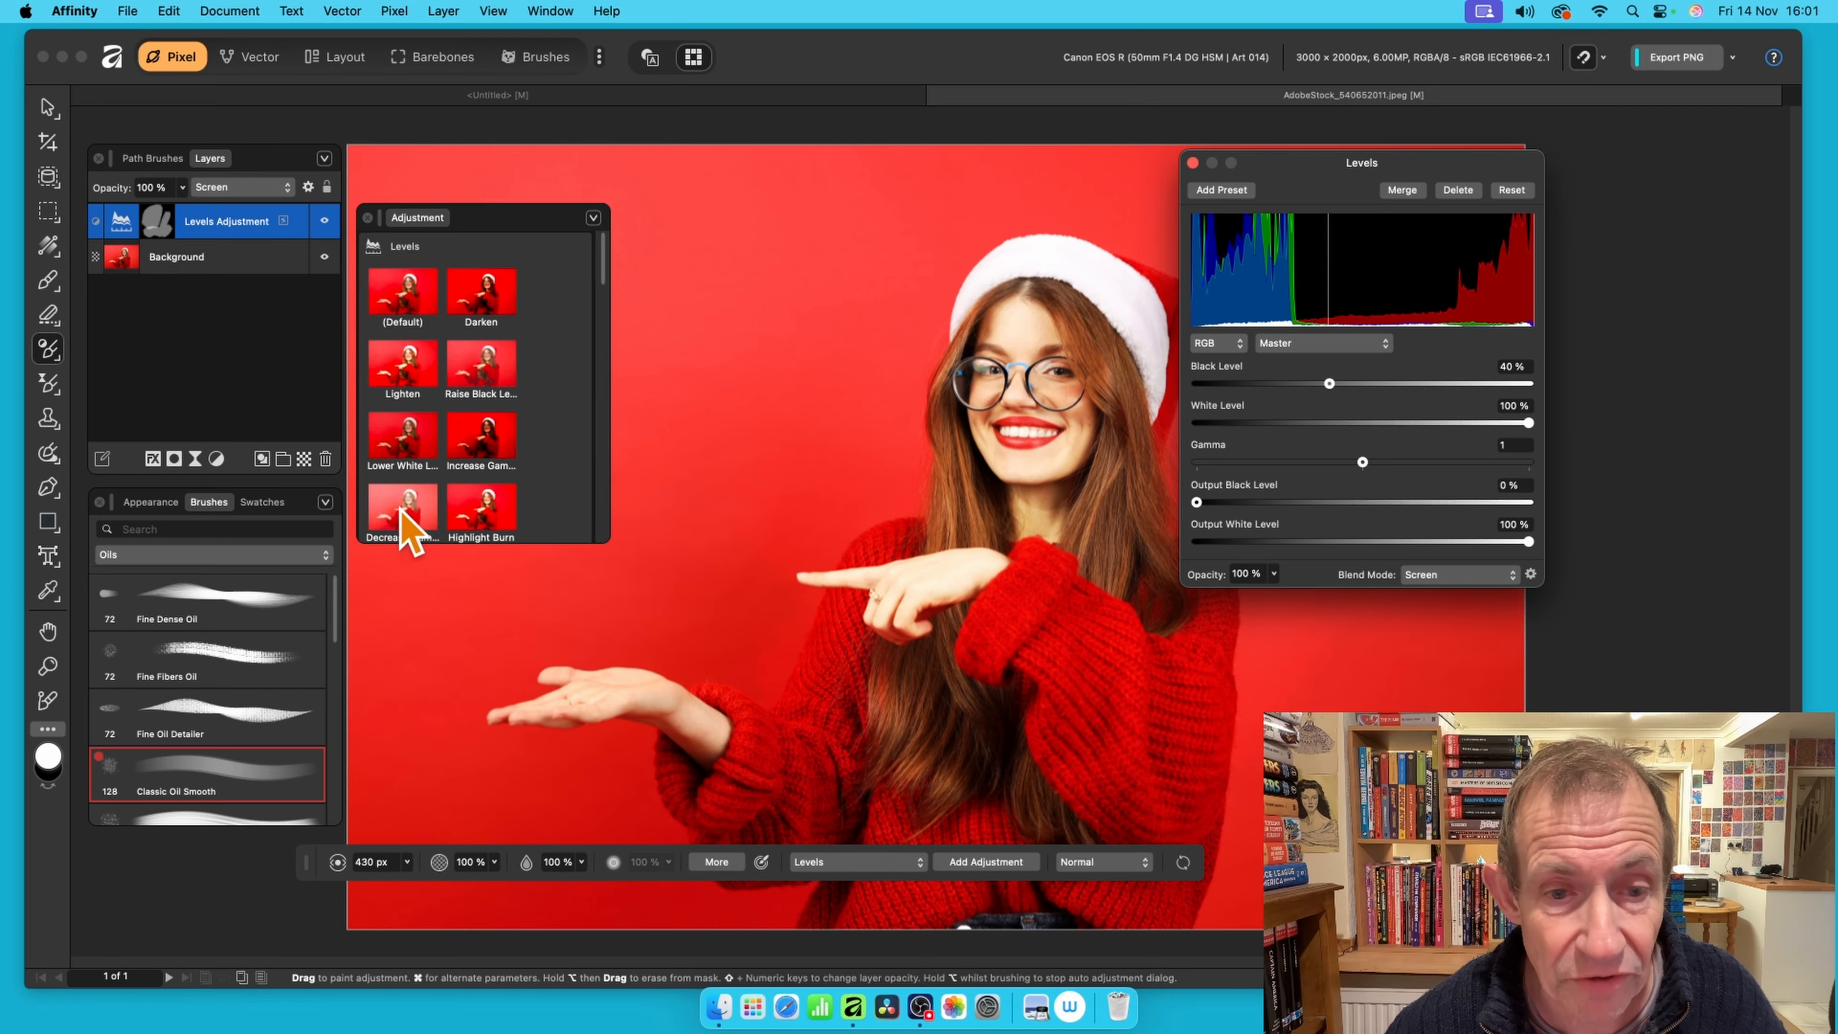
{"action": "left_click", "coordinate": [409, 515]}
{"action": "left_click", "coordinate": [409, 467]}
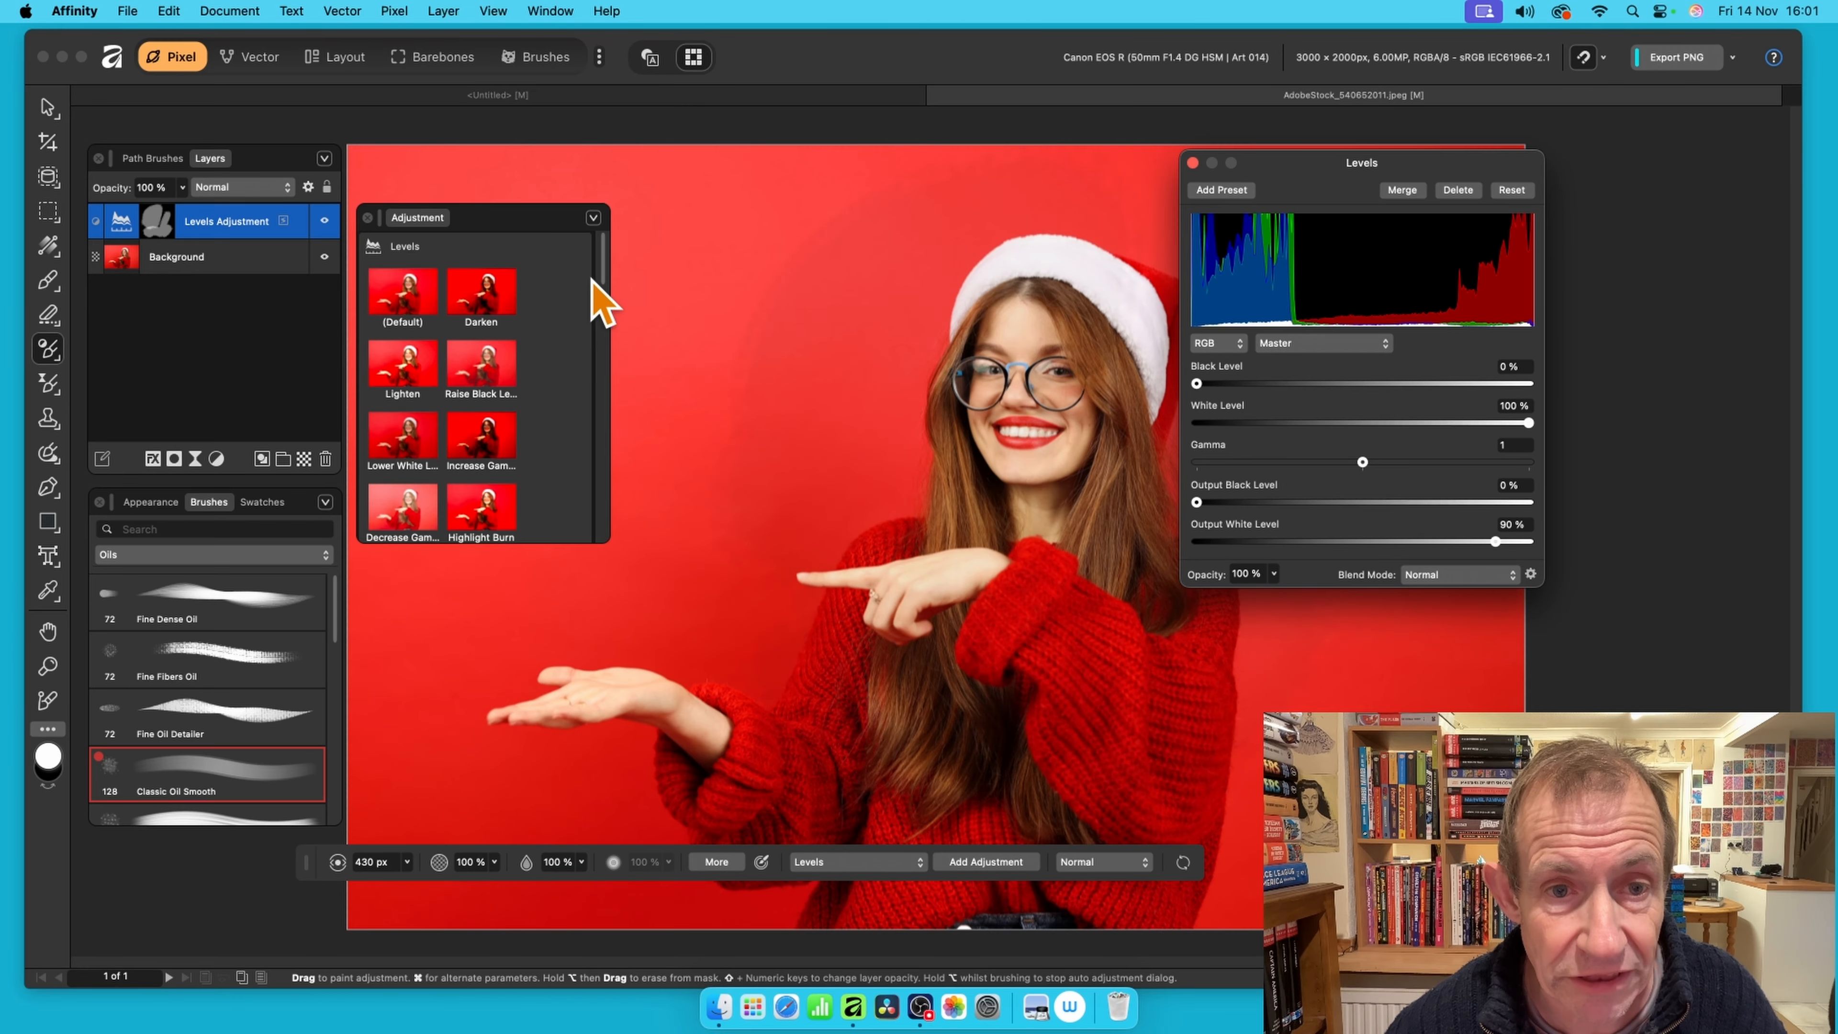
{"action": "left_click_drag", "start_coordinate": [605, 288], "coordinate": [618, 364]}
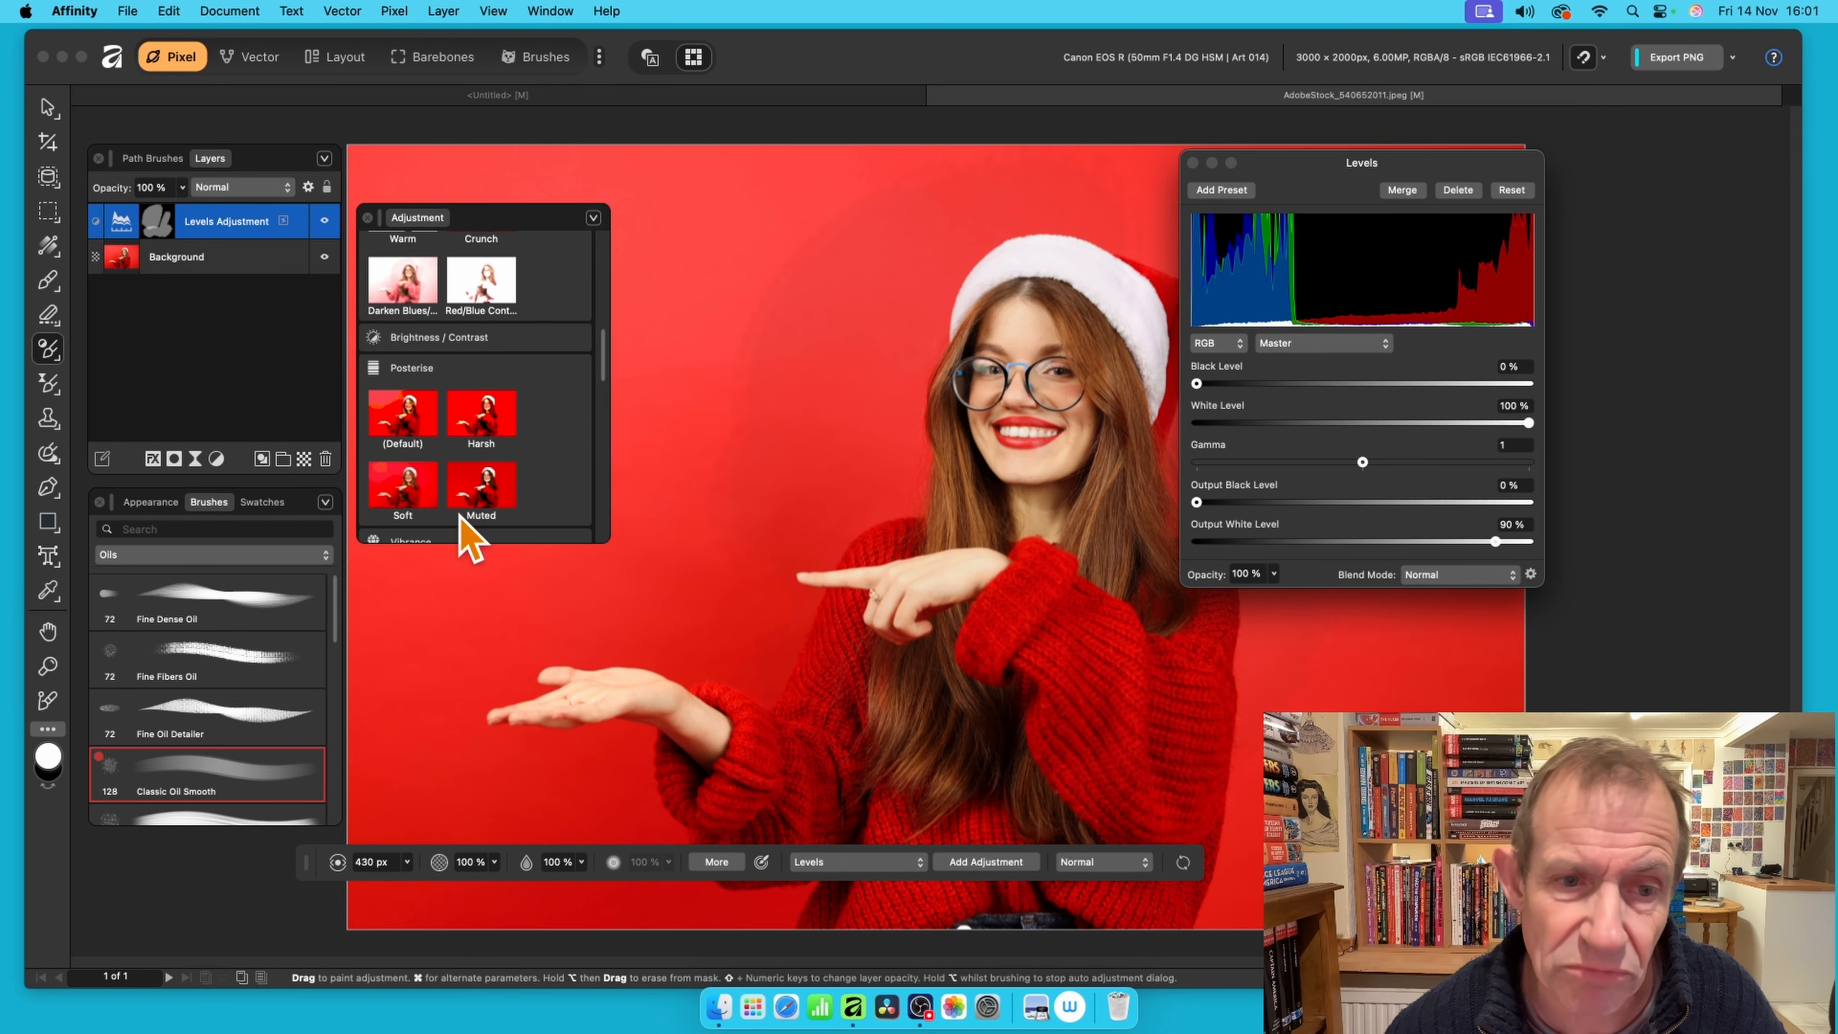
{"action": "scroll", "coordinate": [538, 435], "scroll_direction": "down", "scroll_amount": 2}
{"action": "scroll", "coordinate": [550, 442], "scroll_direction": "up", "scroll_amount": 5}
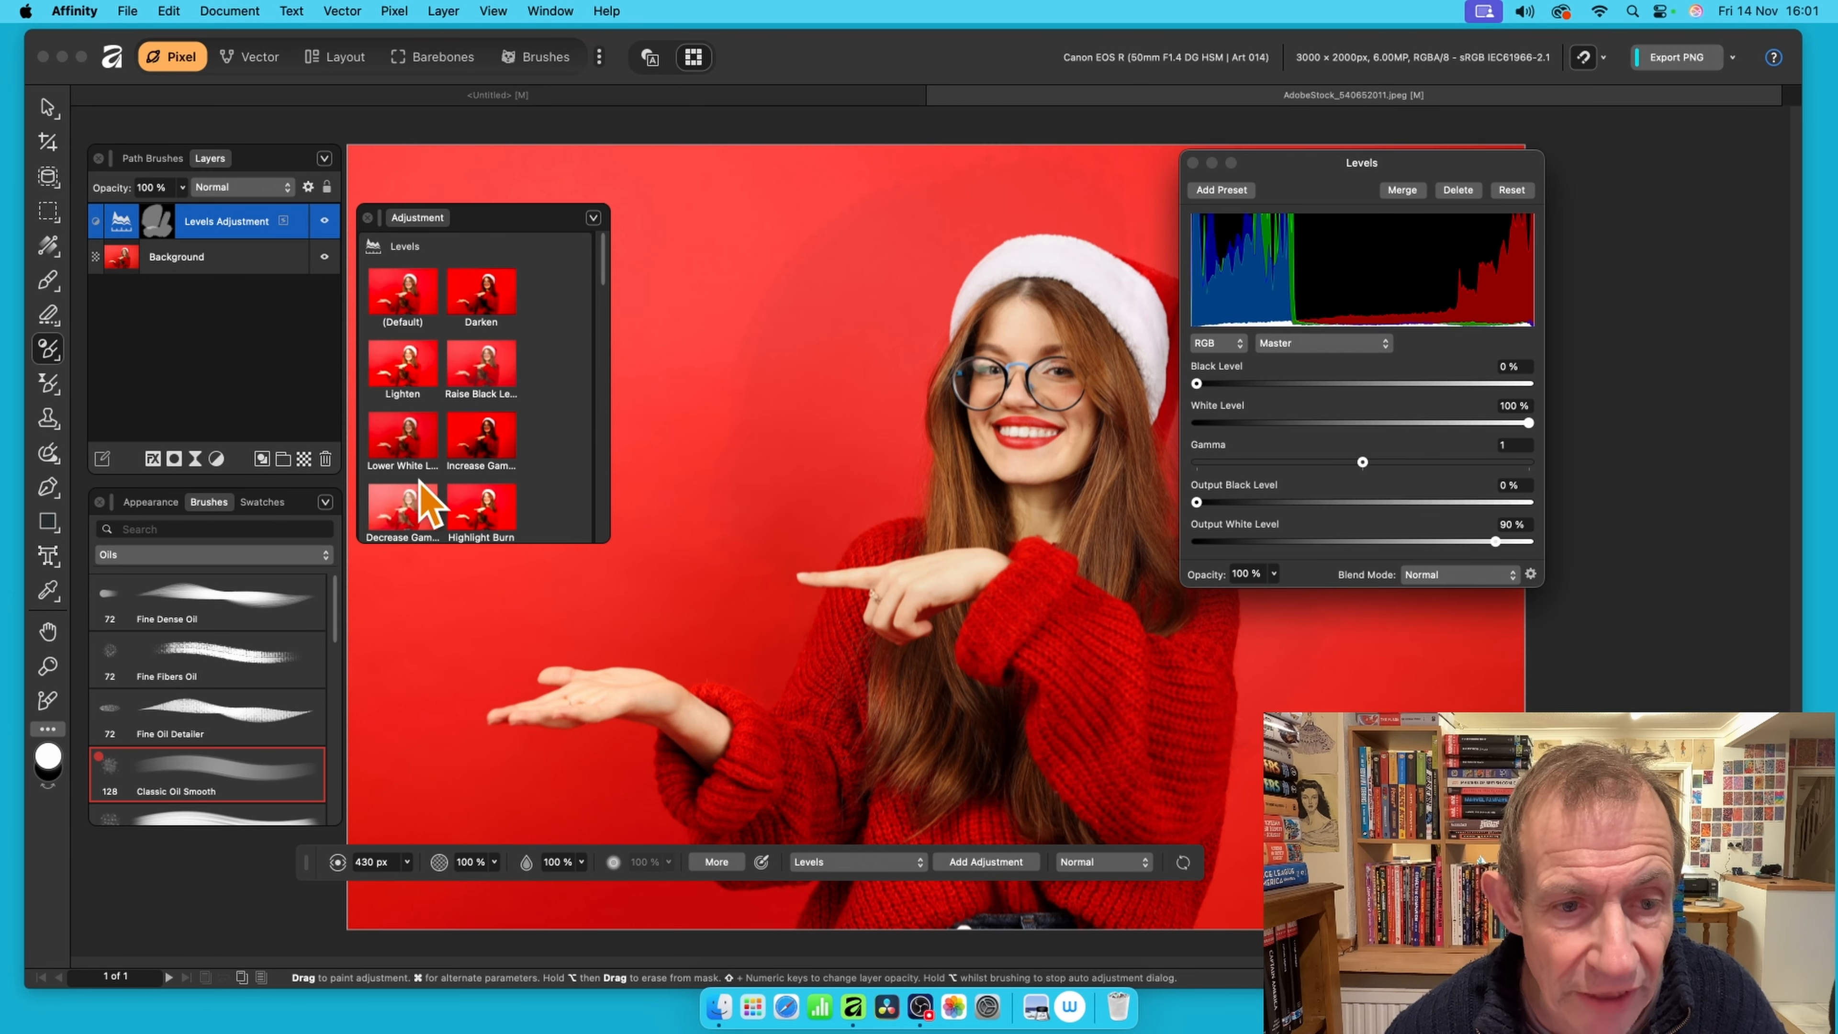
{"action": "left_click", "coordinate": [417, 504]}
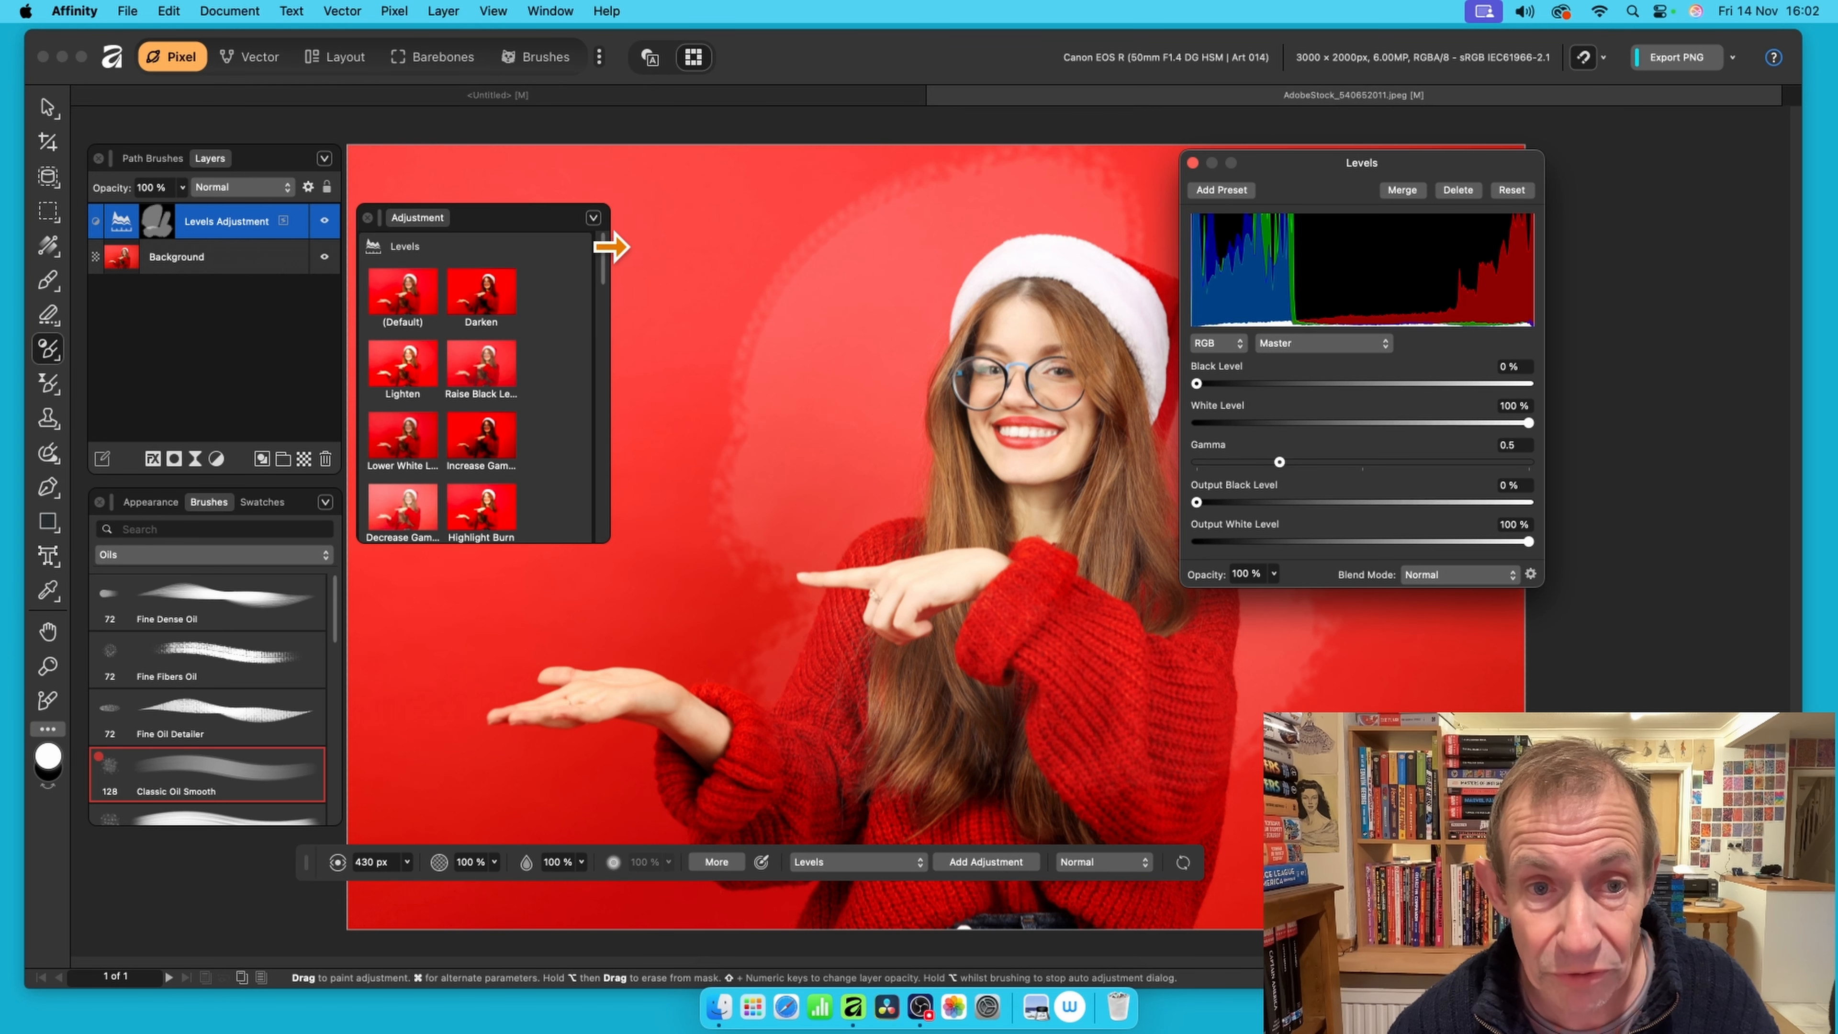
{"action": "left_click", "coordinate": [1193, 162]}
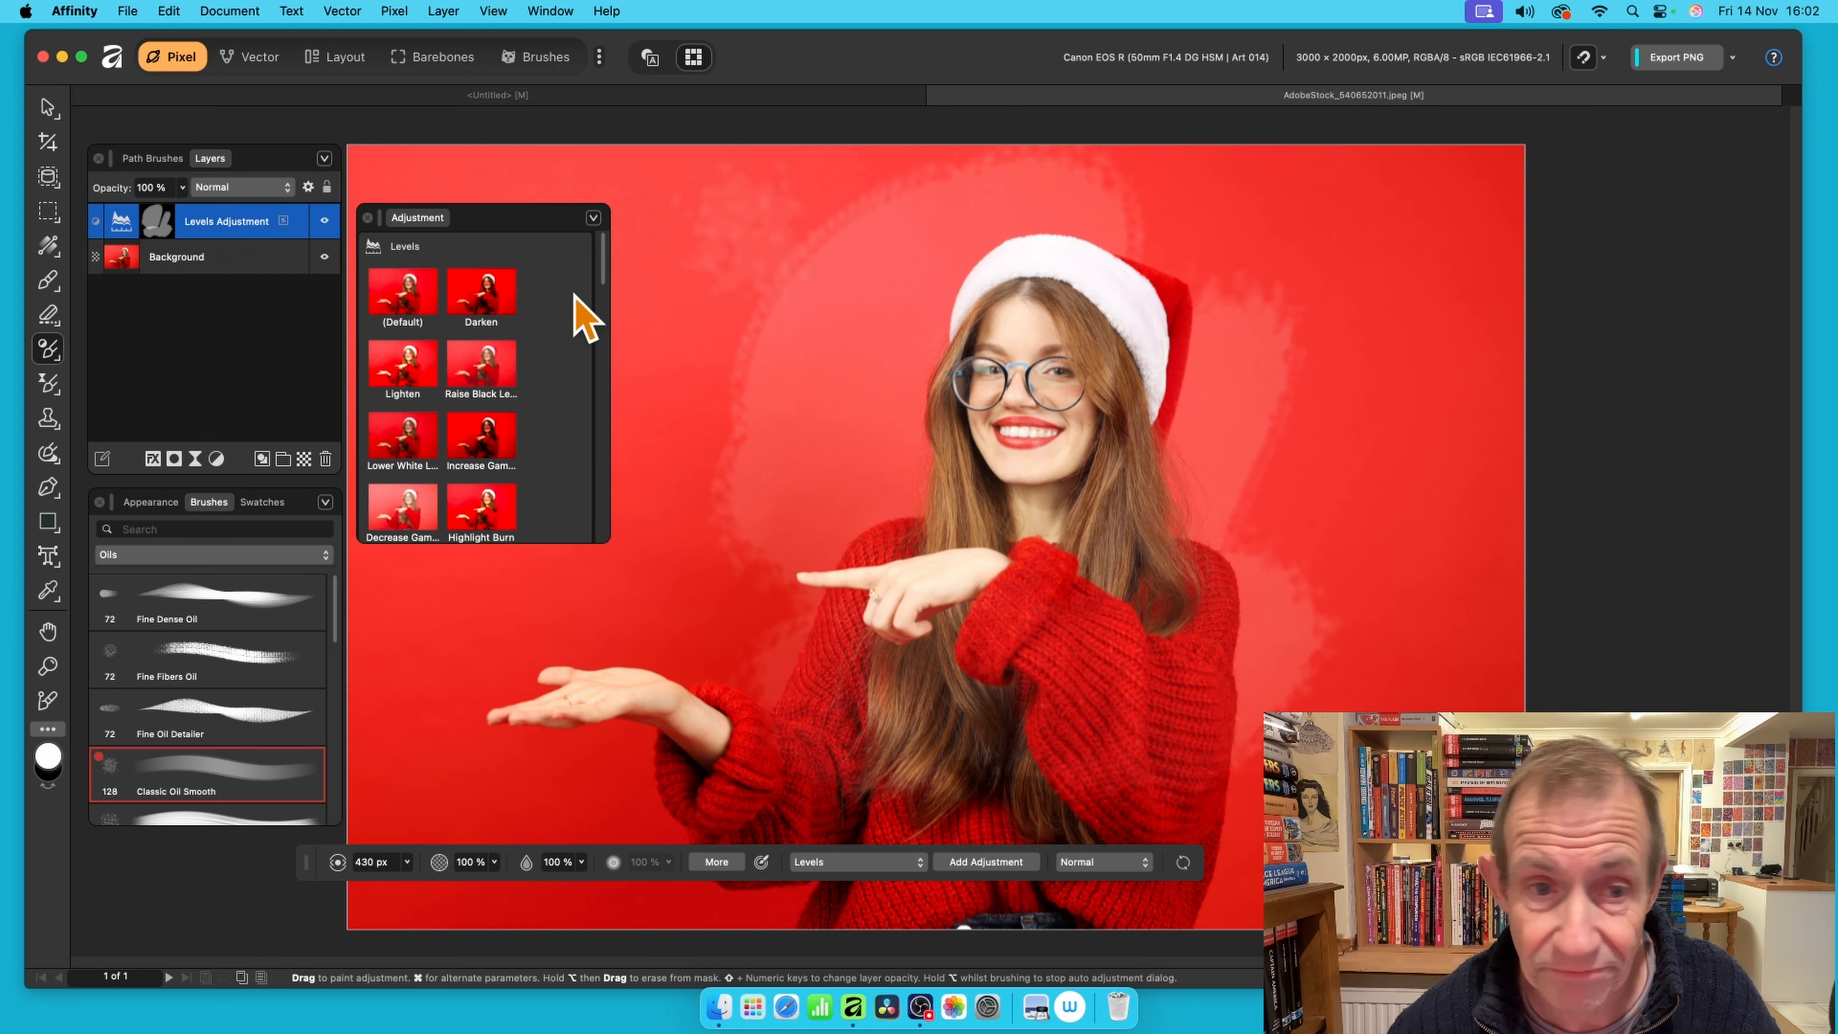
Add a Black & White adjustment over the whole photo using the Cold preset
{"action": "left_click_drag", "start_coordinate": [603, 278], "coordinate": [619, 340]}
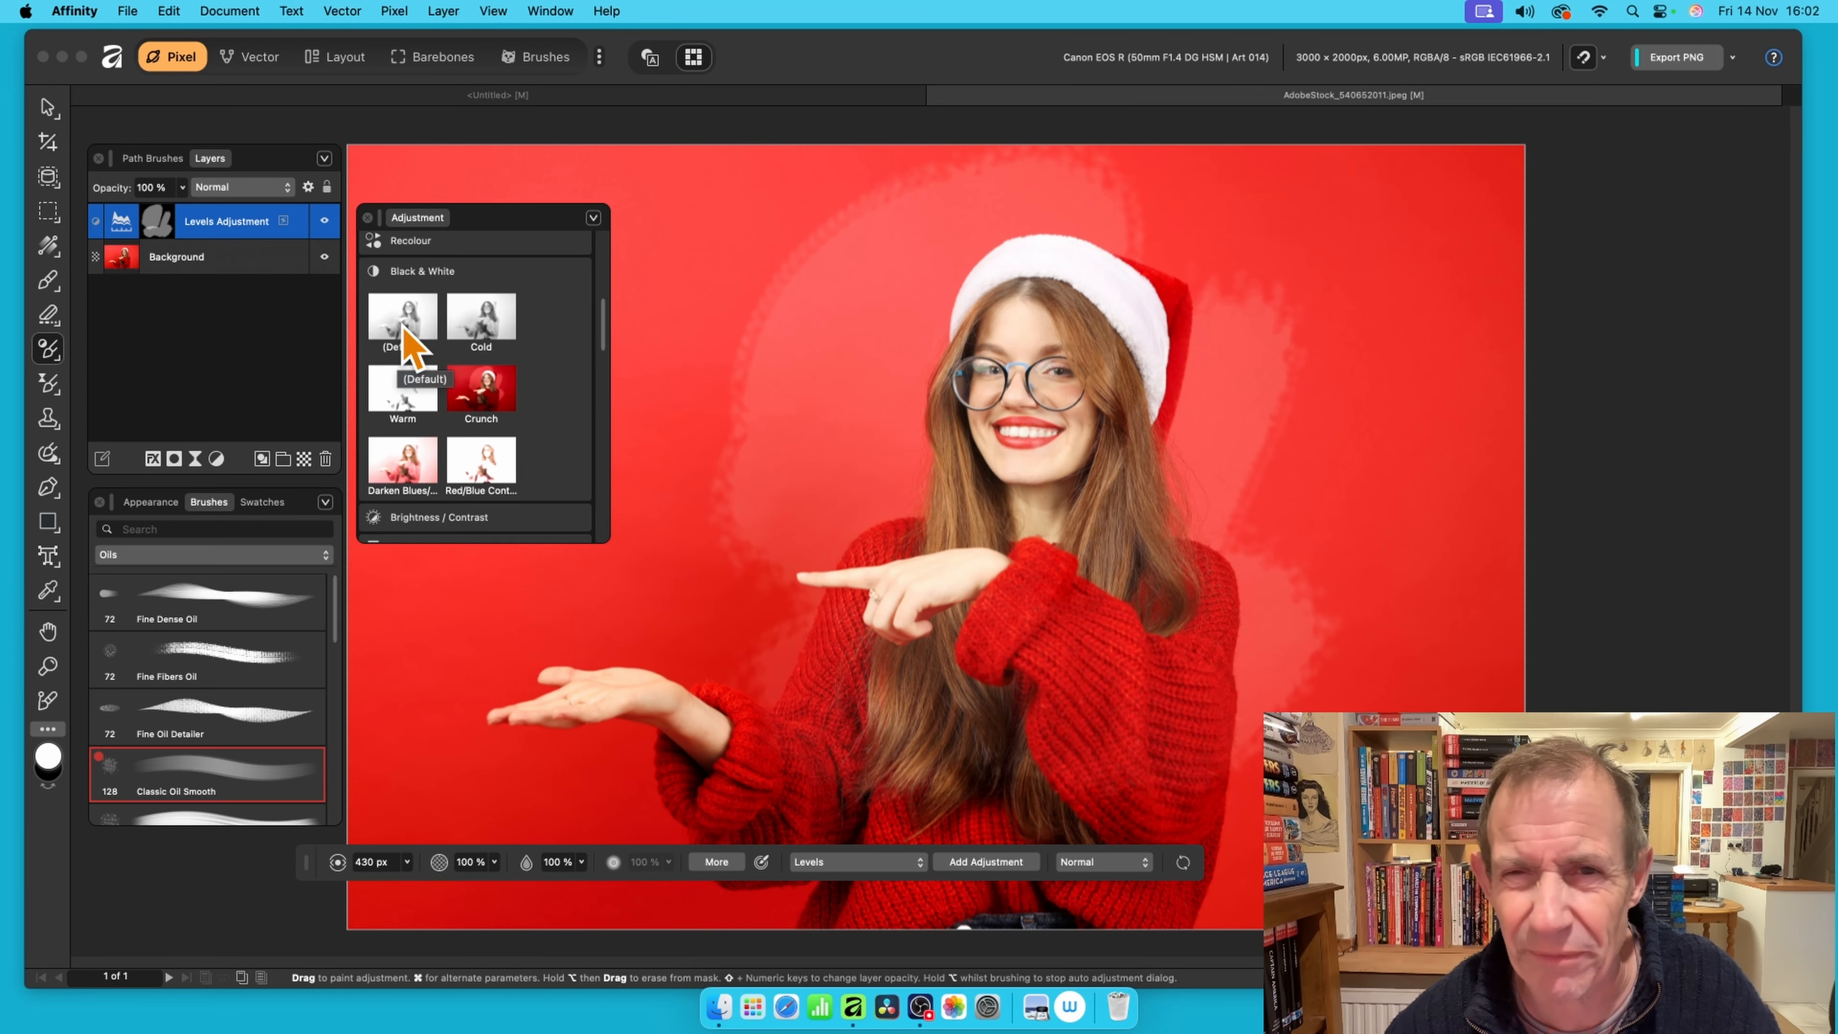
{"action": "left_click", "coordinate": [496, 323]}
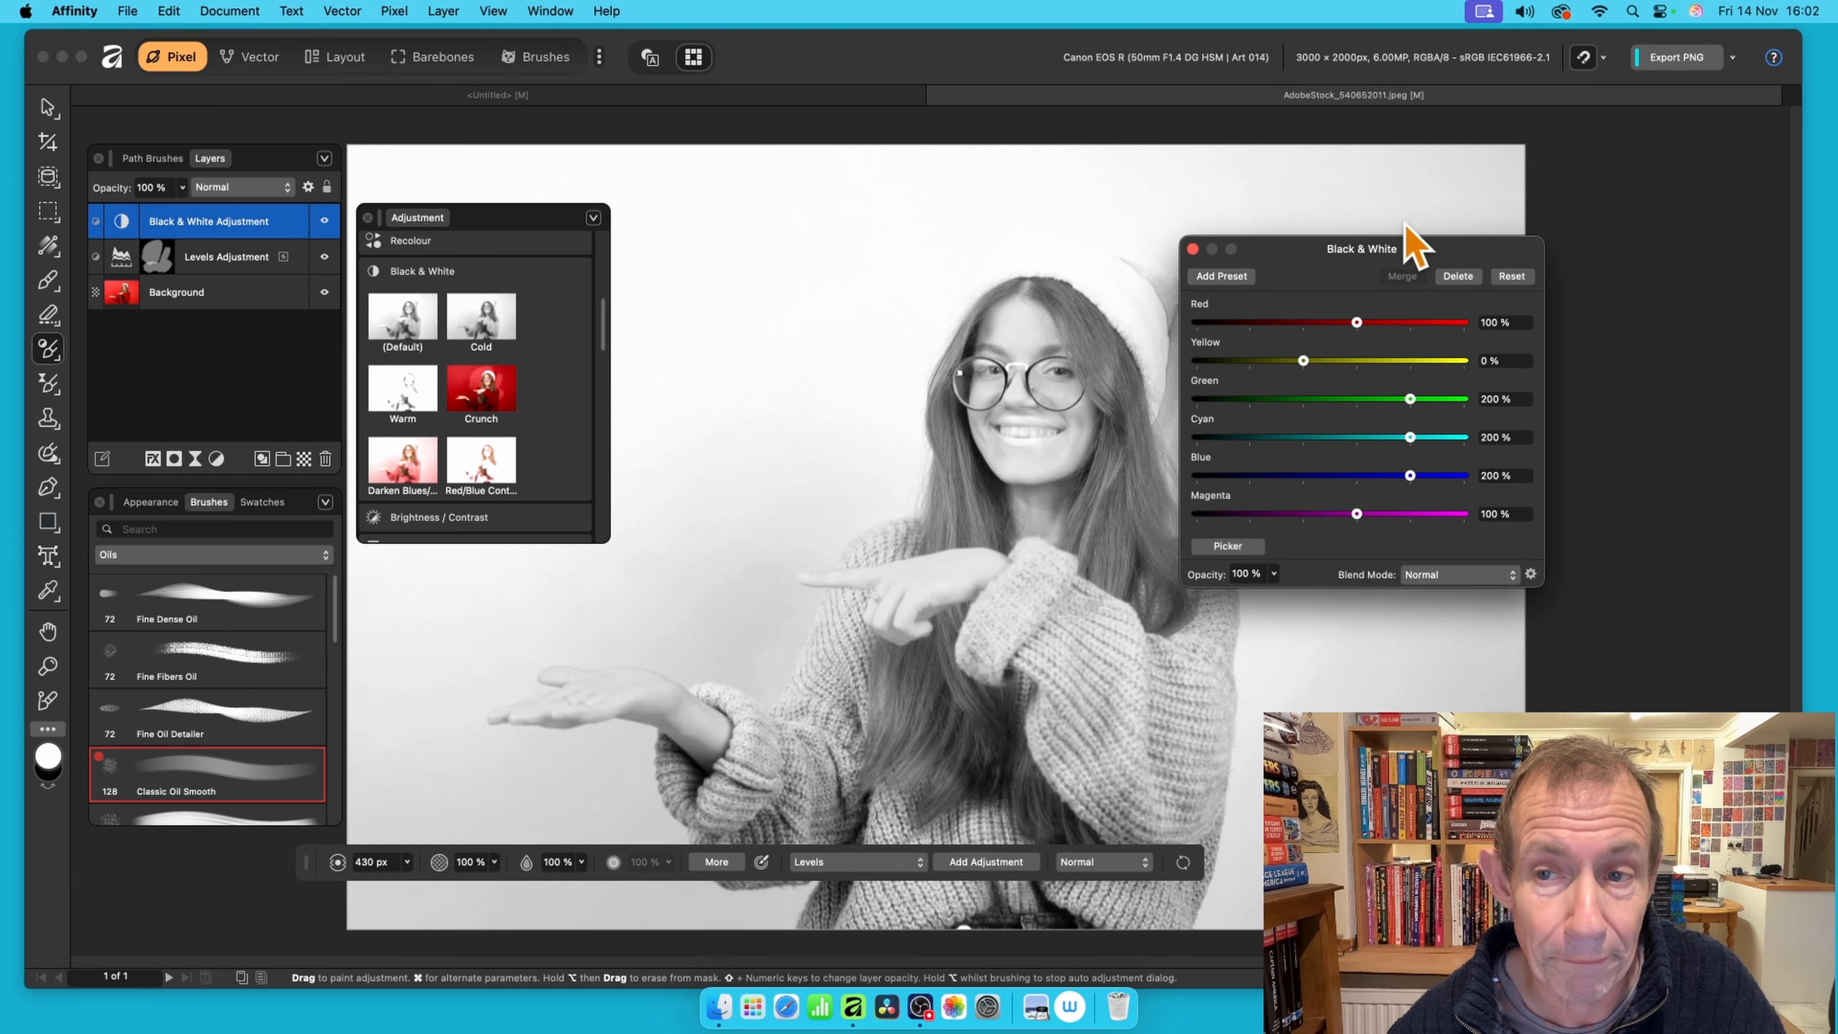
{"action": "left_click", "coordinate": [1192, 249]}
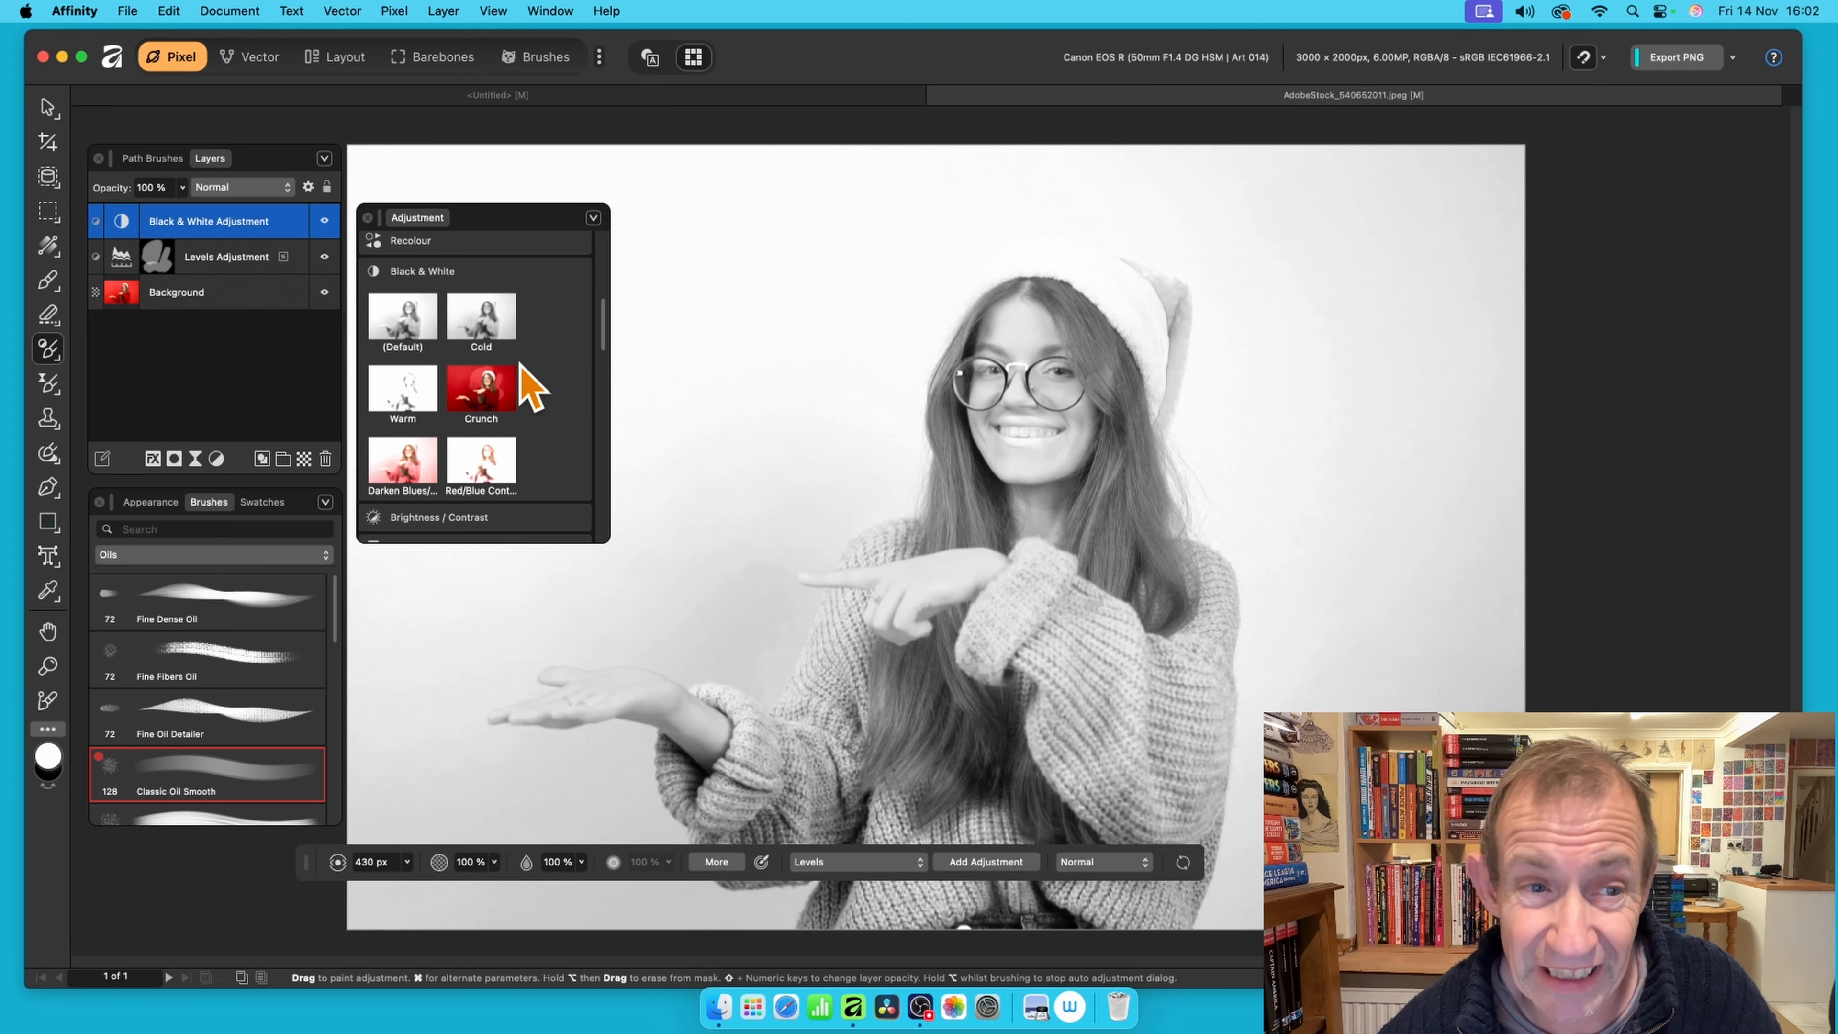
{"action": "scroll", "coordinate": [521, 381], "scroll_direction": "down", "scroll_amount": 10}
{"action": "scroll", "coordinate": [506, 431], "scroll_direction": "up", "scroll_amount": 2}
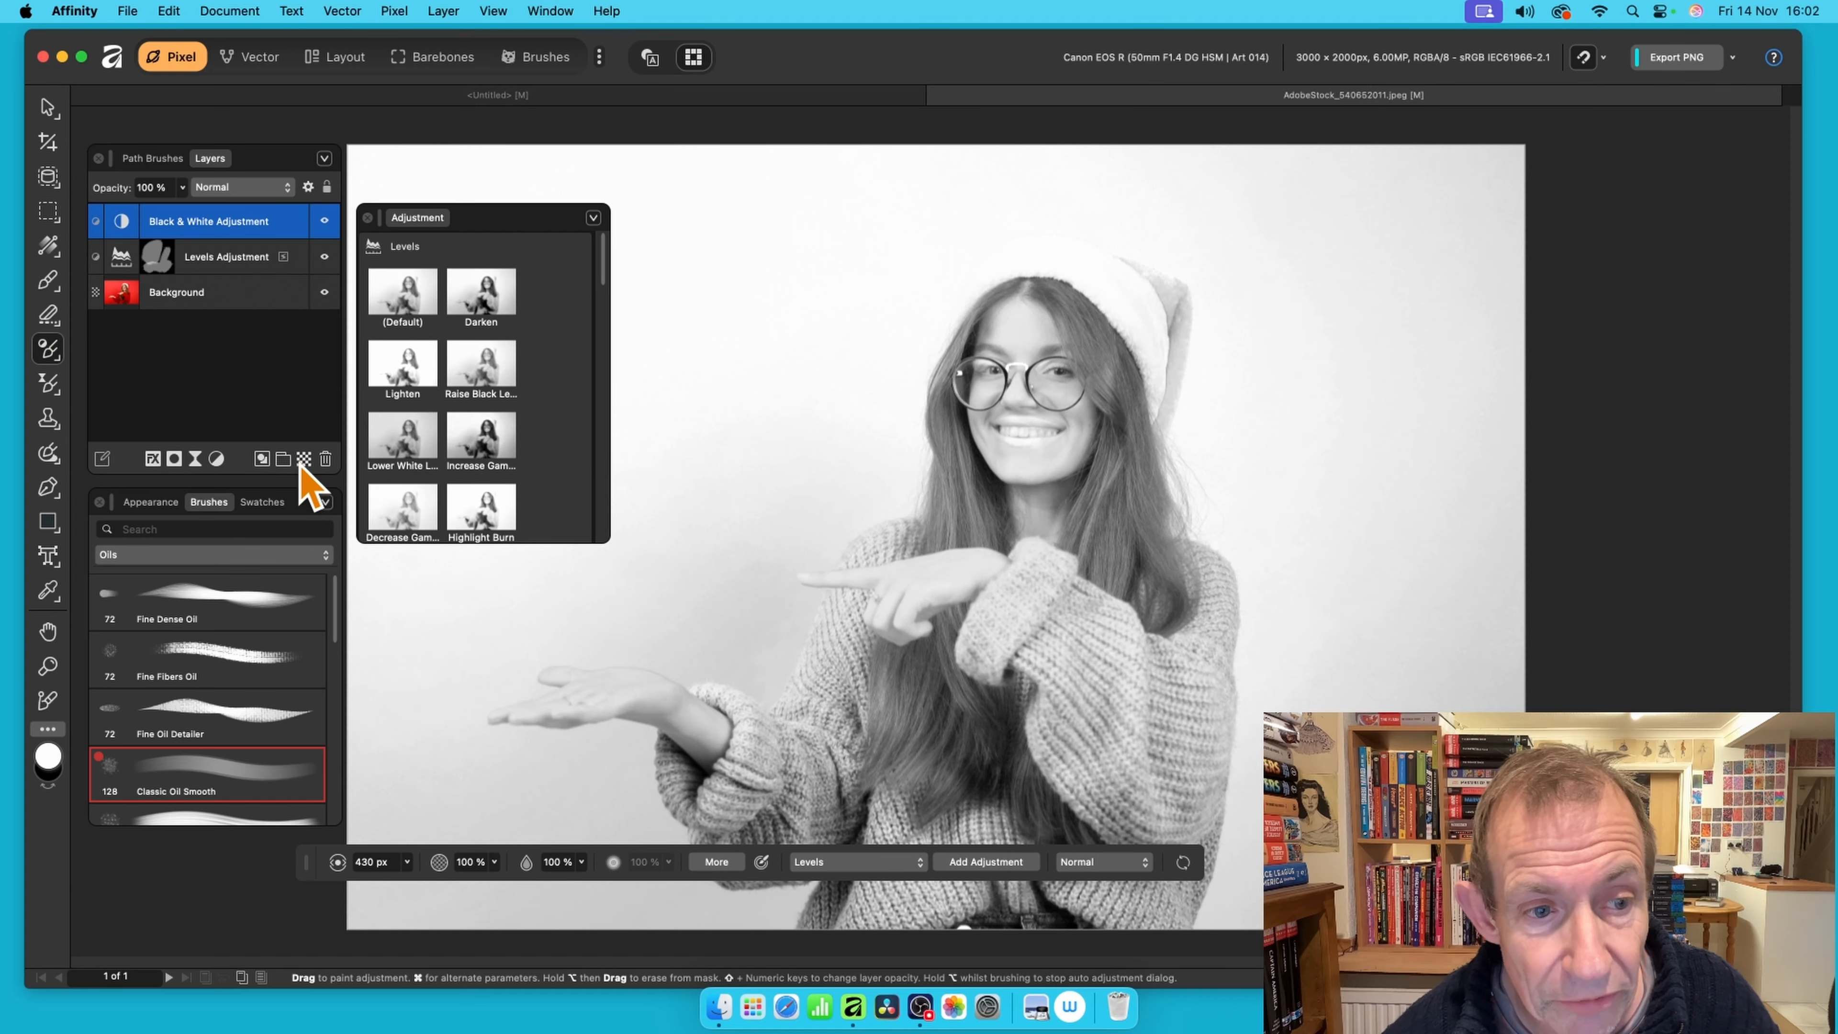
Delete the Black & White and Levels adjustment layers, leaving only the Background
{"action": "left_click", "coordinate": [325, 459]}
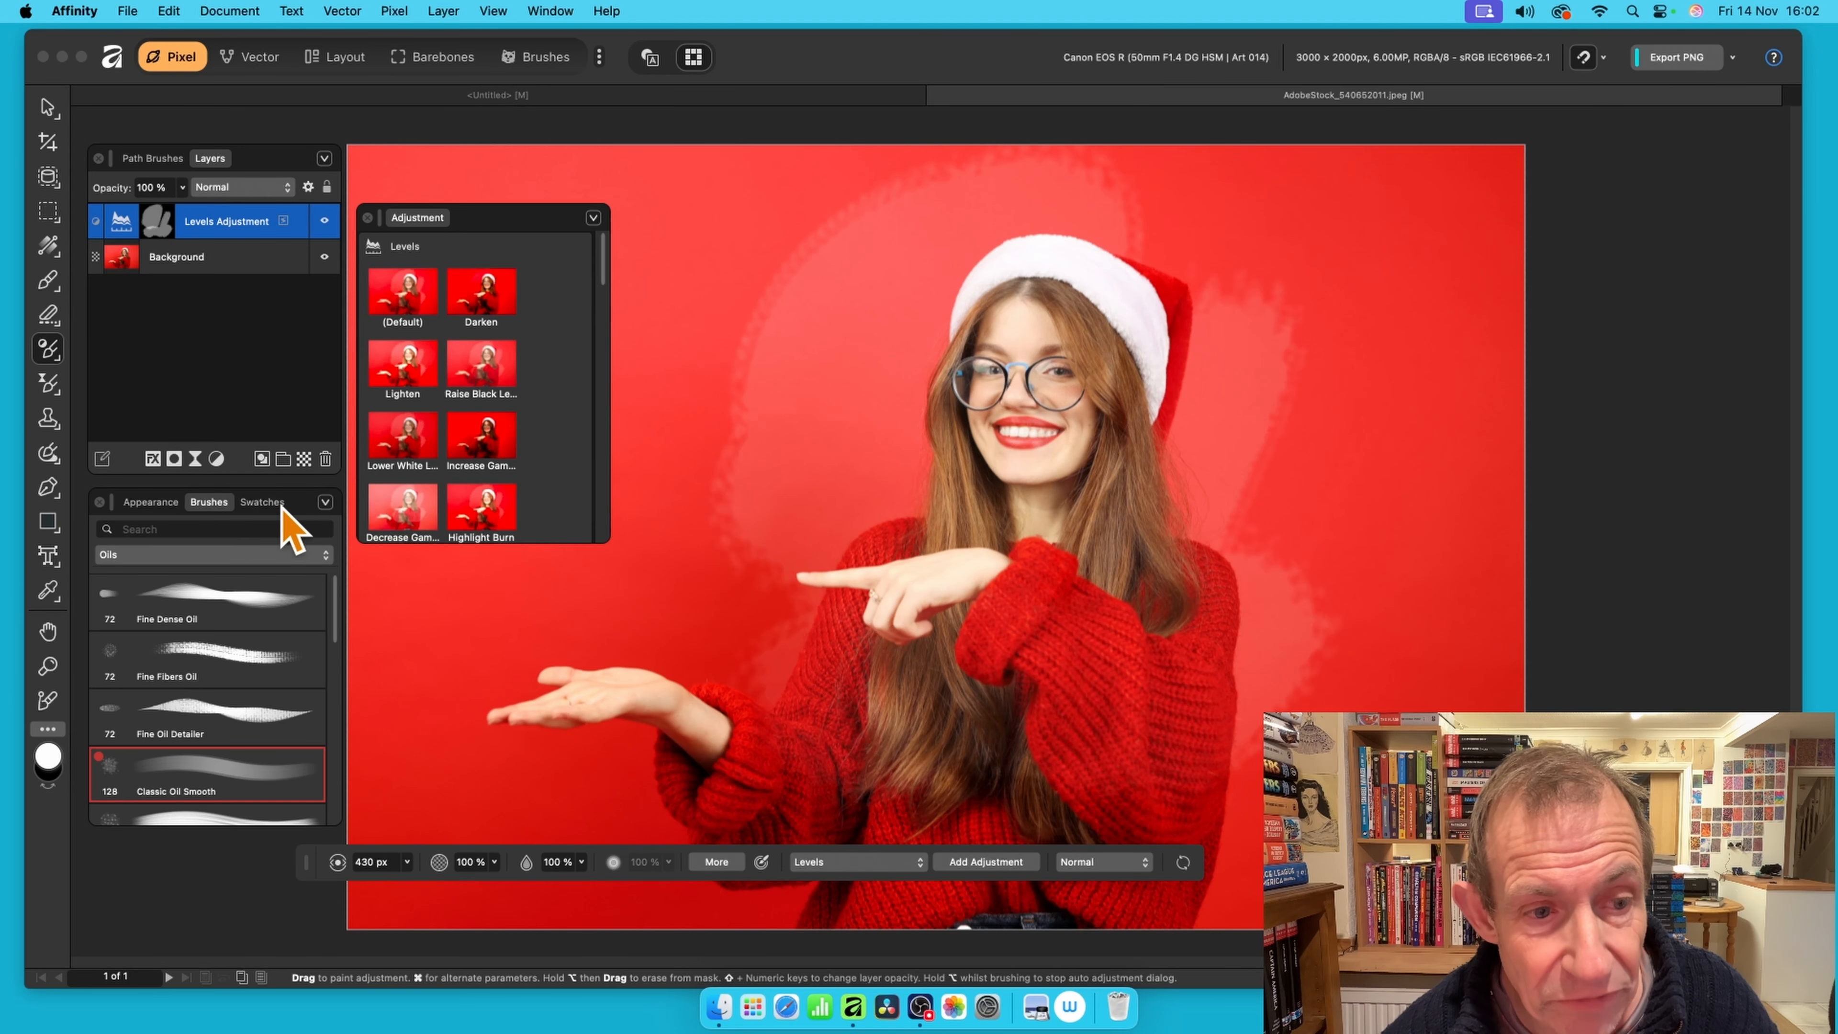
{"action": "left_click", "coordinate": [325, 459]}
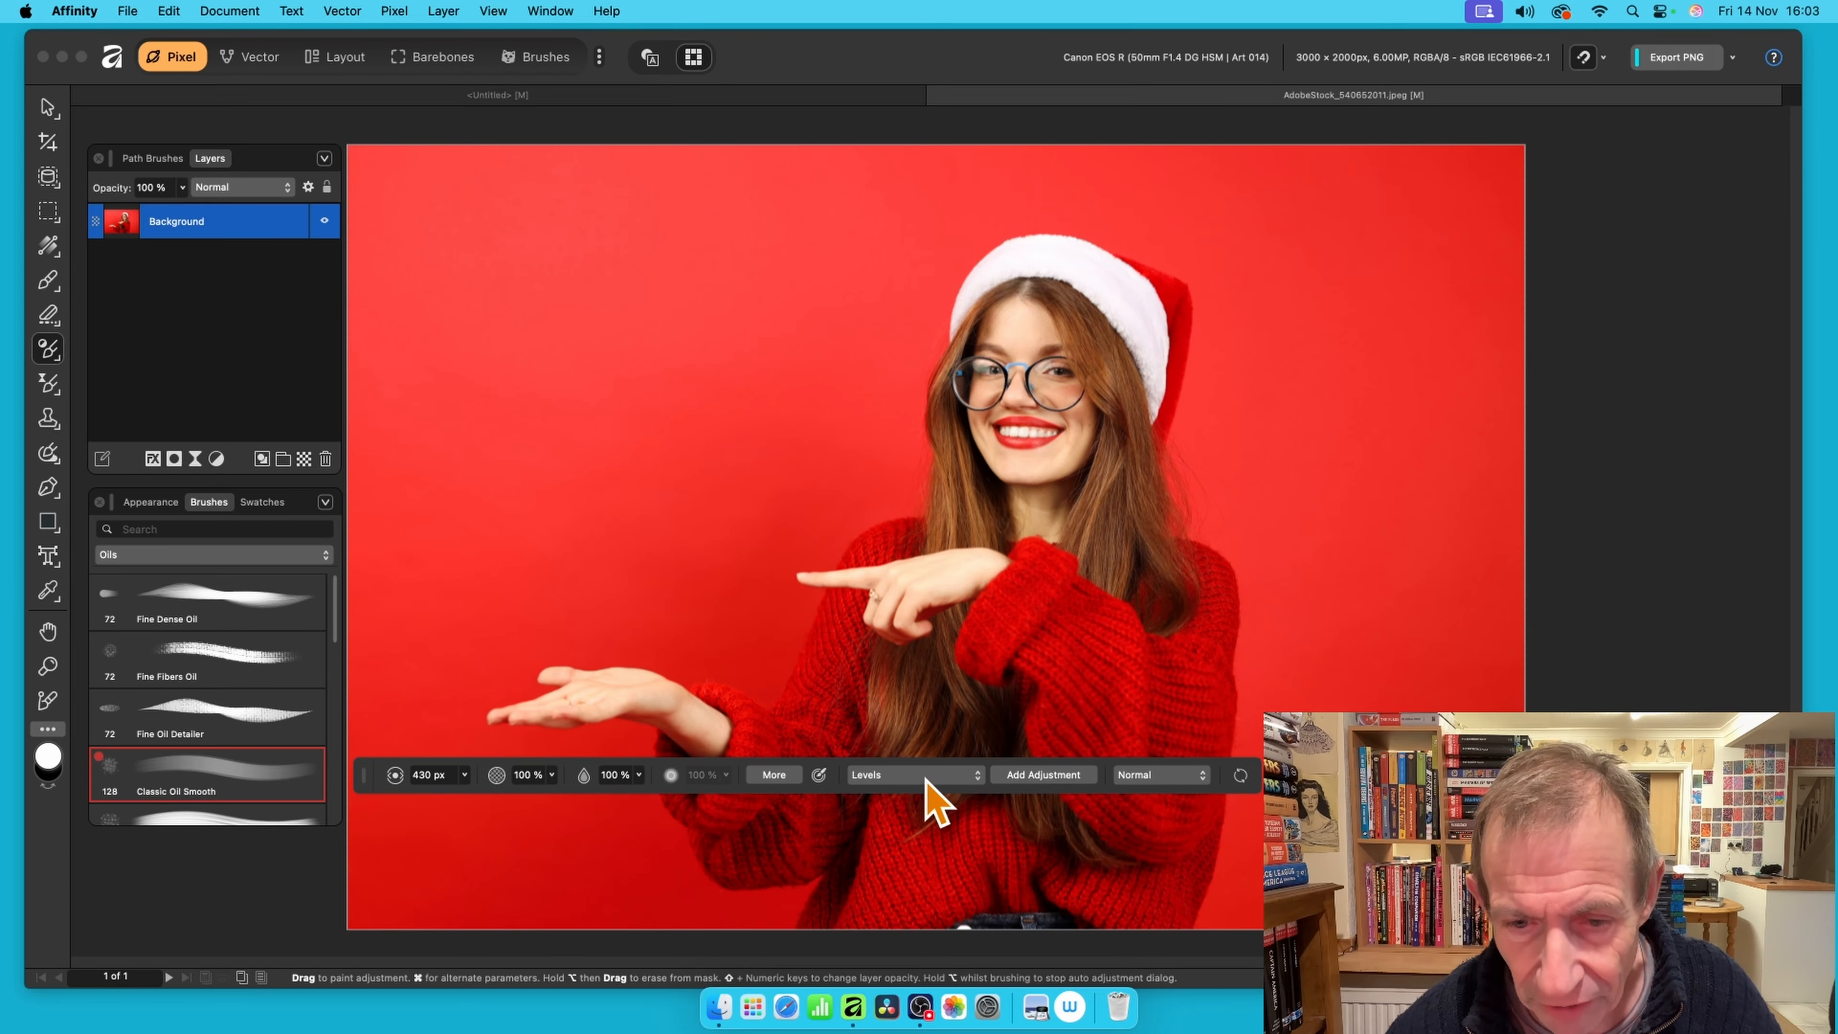
Set the adjustment brush to paint HSL with the 128 px Round Brush from the Basic brushes
{"action": "left_click", "coordinate": [908, 778]}
{"action": "mouse_move", "coordinate": [893, 973]}
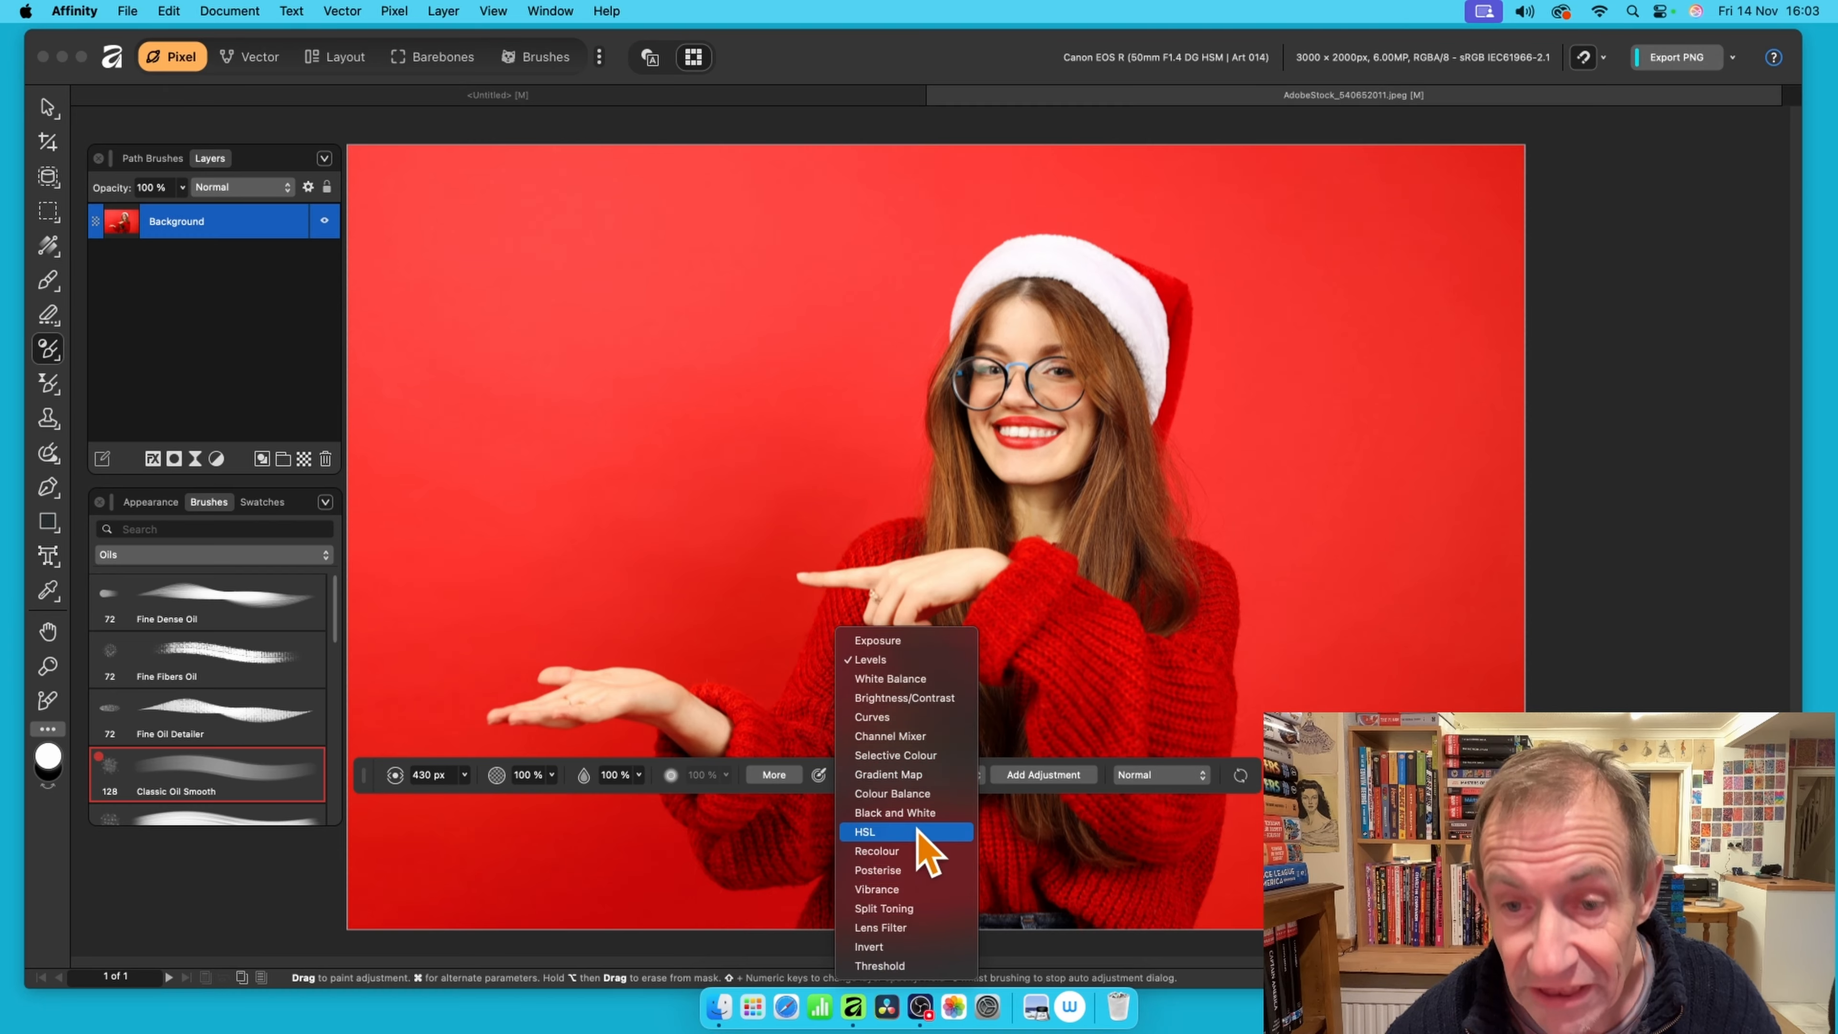
{"action": "left_click", "coordinate": [918, 831]}
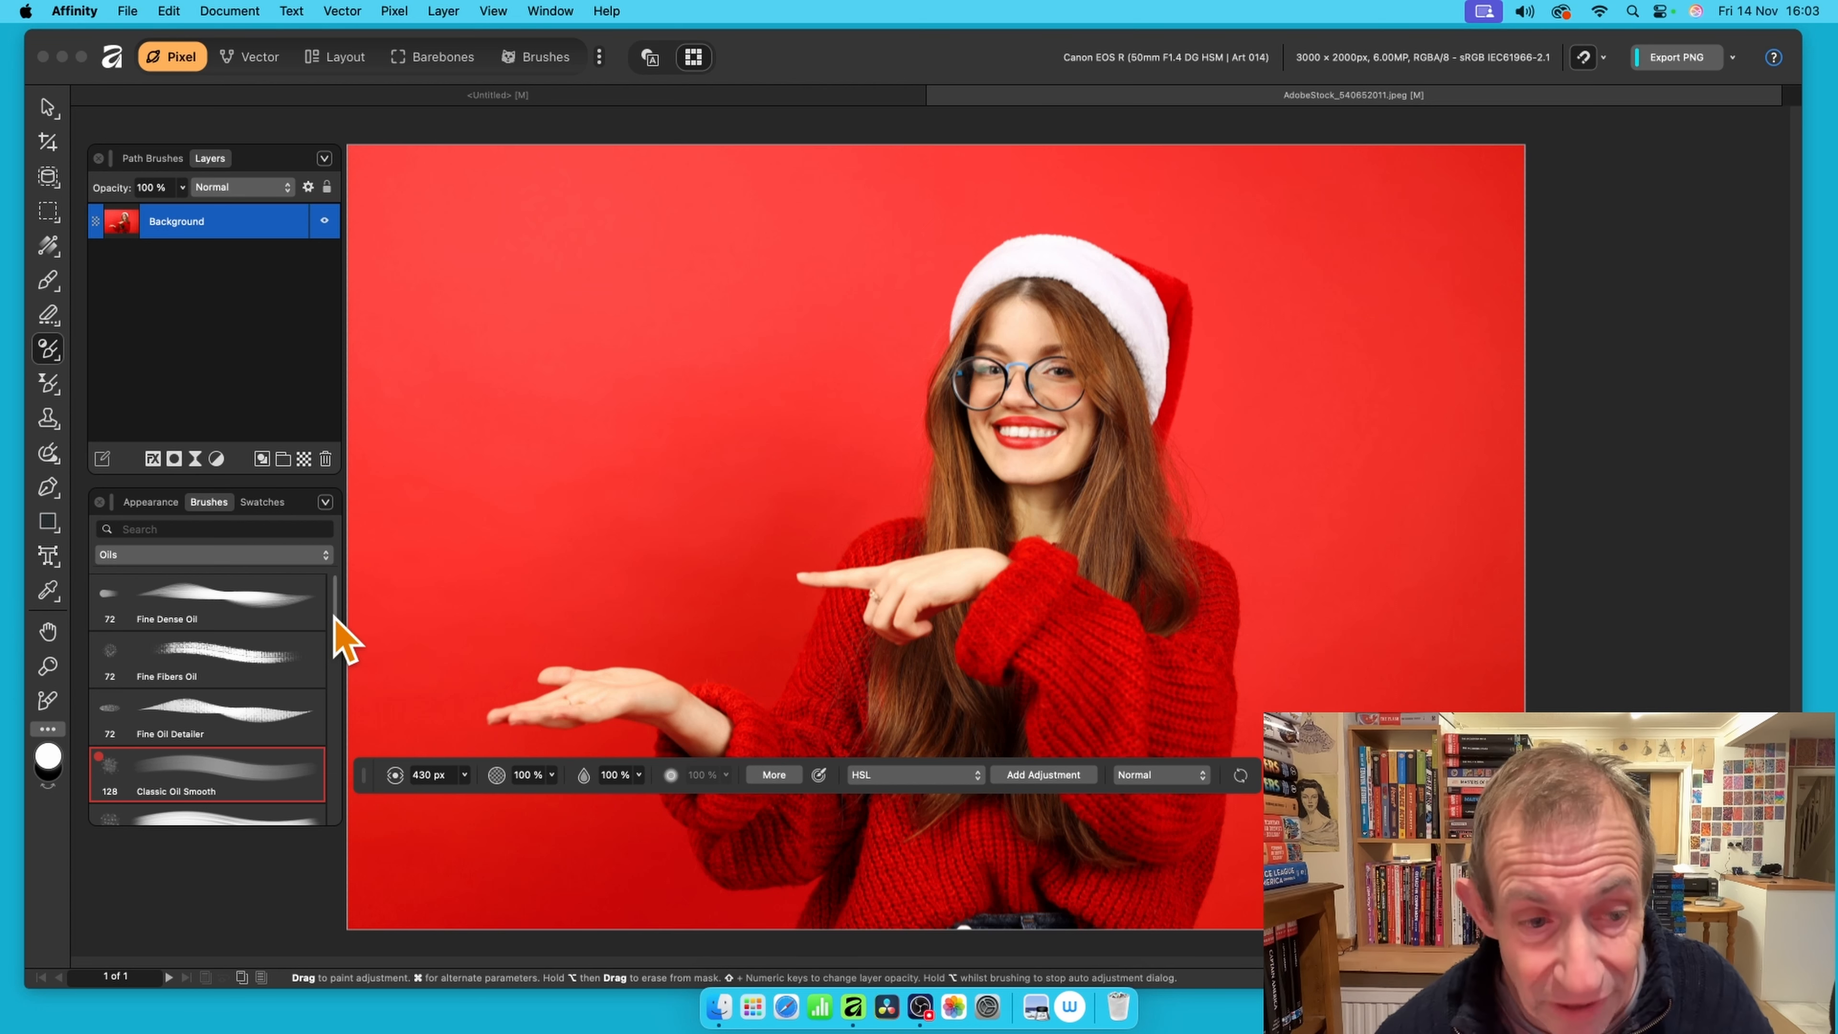
{"action": "left_click", "coordinate": [165, 556]}
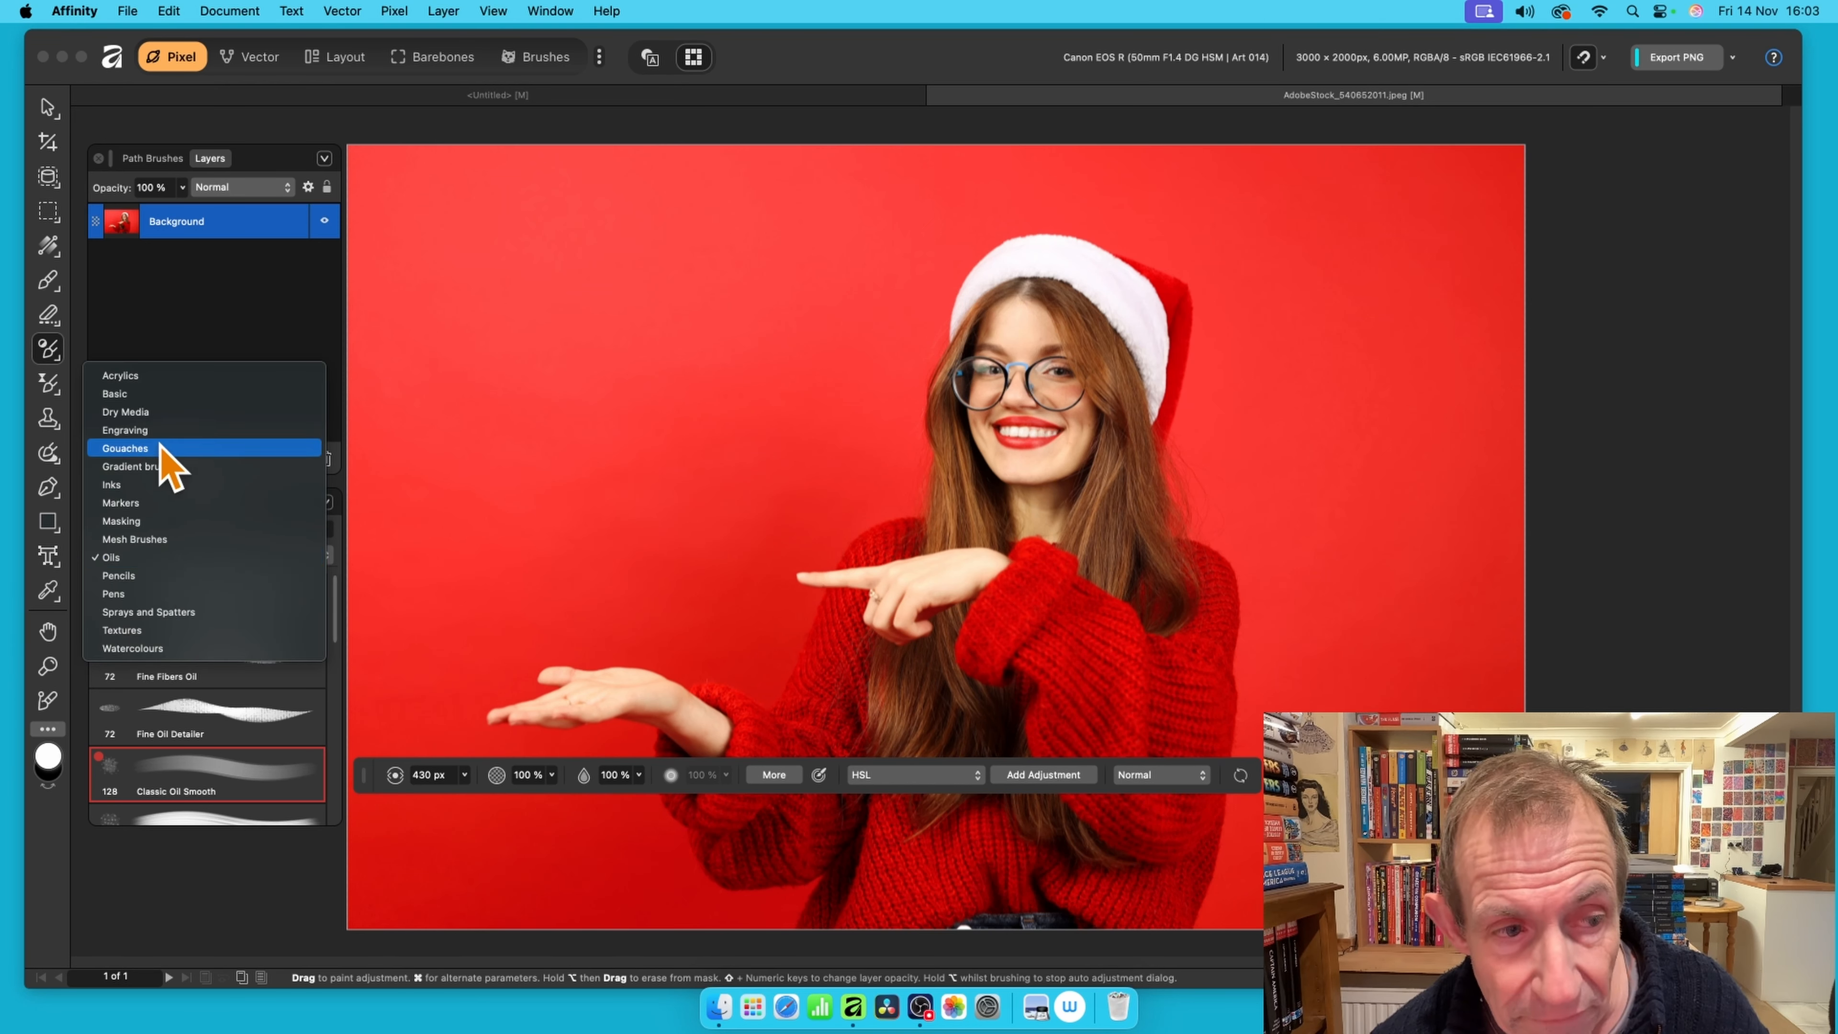
{"action": "left_click", "coordinate": [171, 397]}
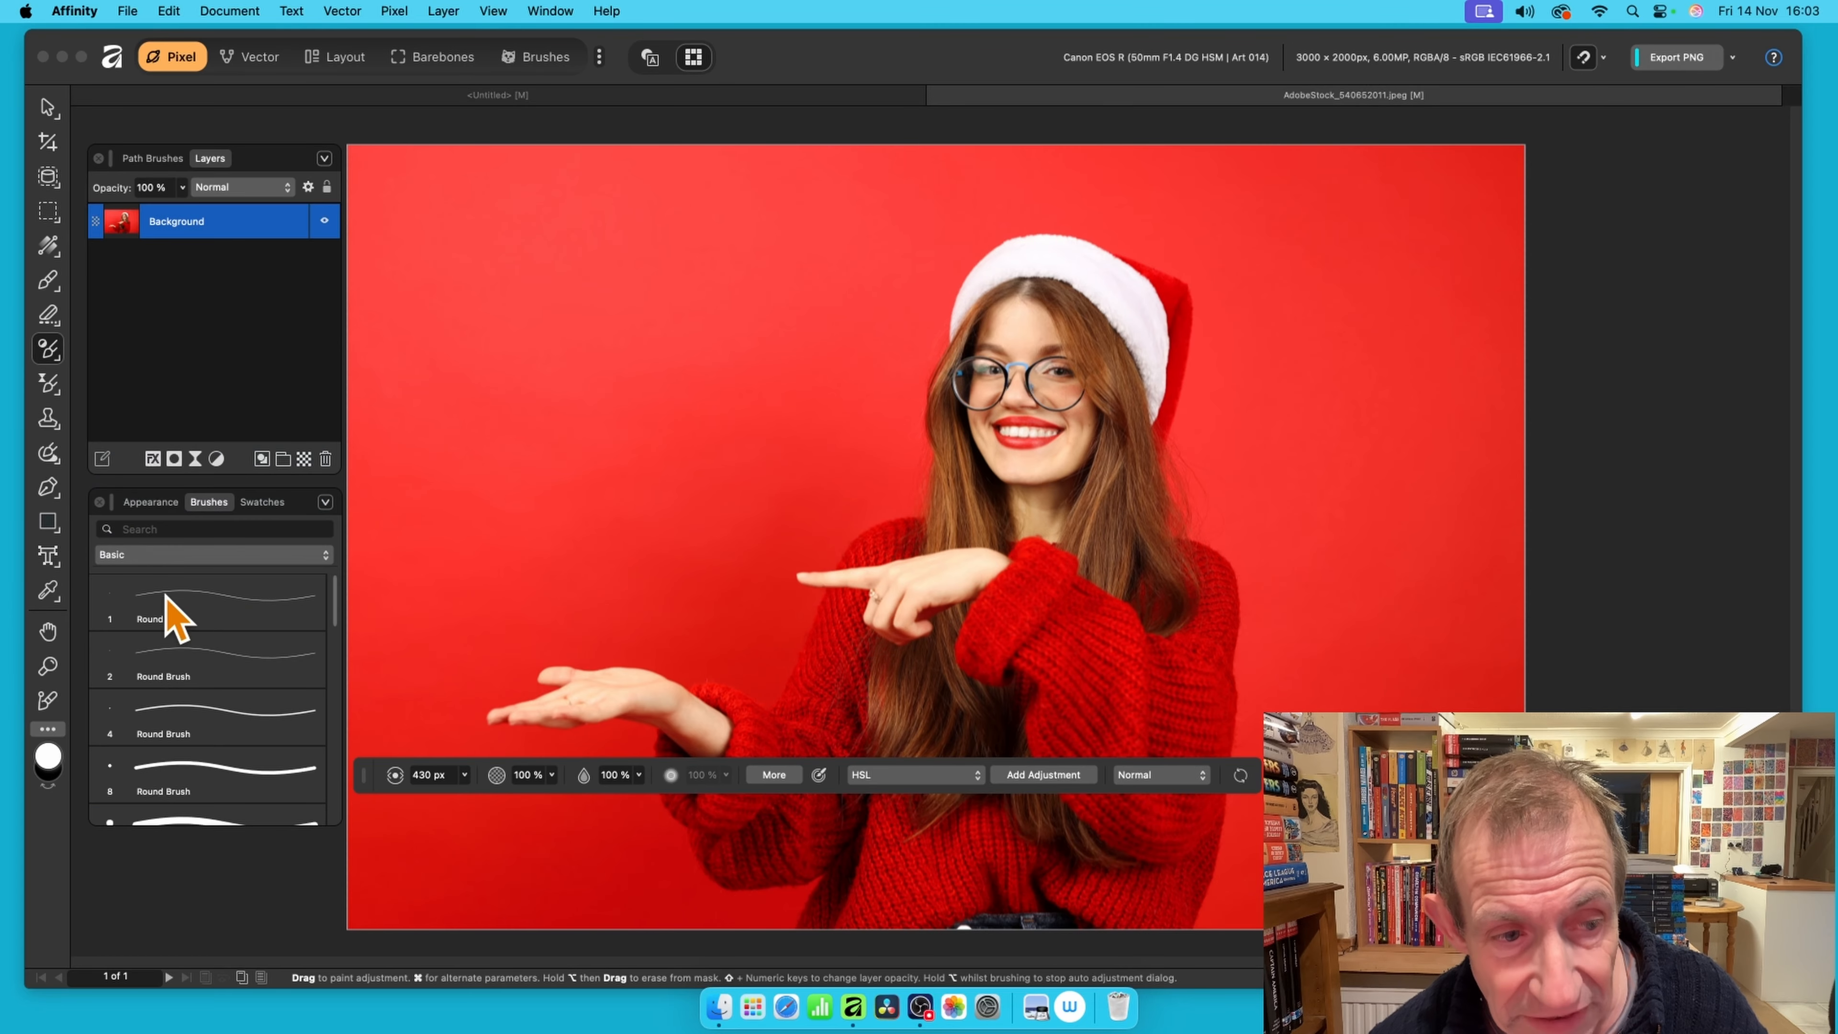
{"action": "mouse_move", "coordinate": [338, 602]}
{"action": "left_mouse_down"}
{"action": "mouse_move", "coordinate": [340, 752]}
{"action": "mouse_move", "coordinate": [344, 653]}
{"action": "left_mouse_up"}
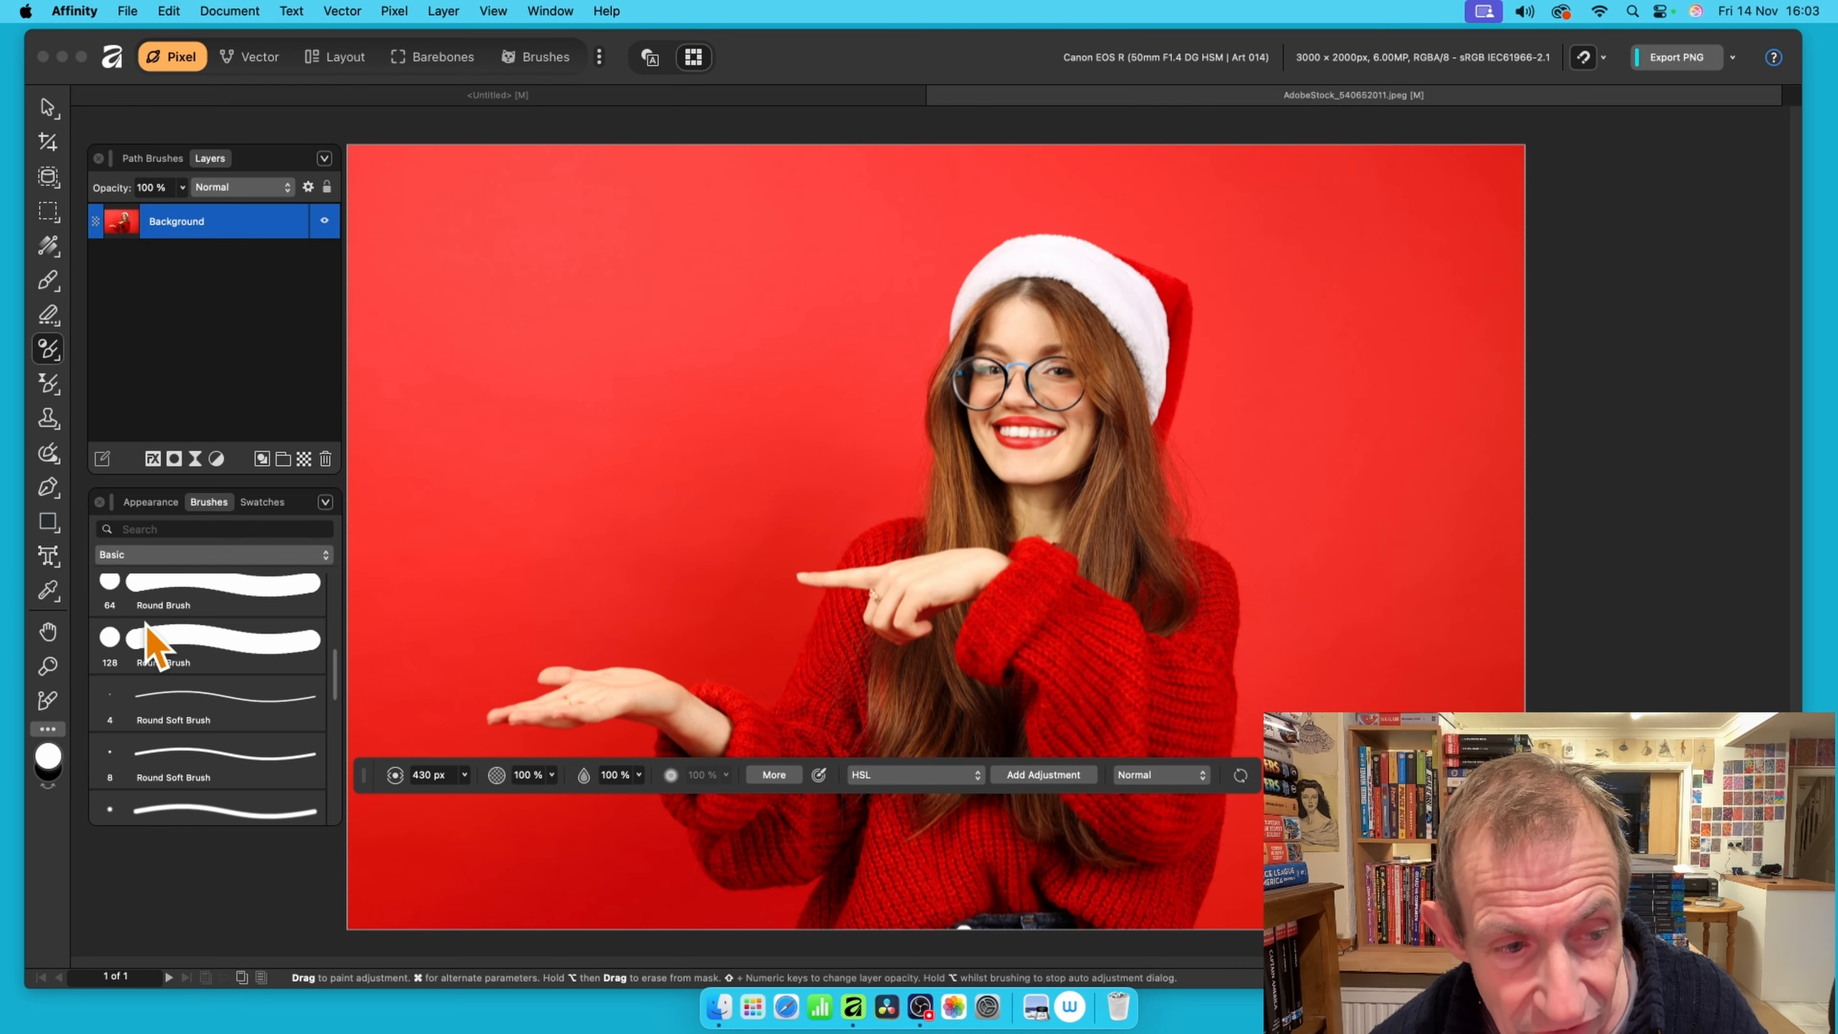
{"action": "left_click", "coordinate": [194, 654]}
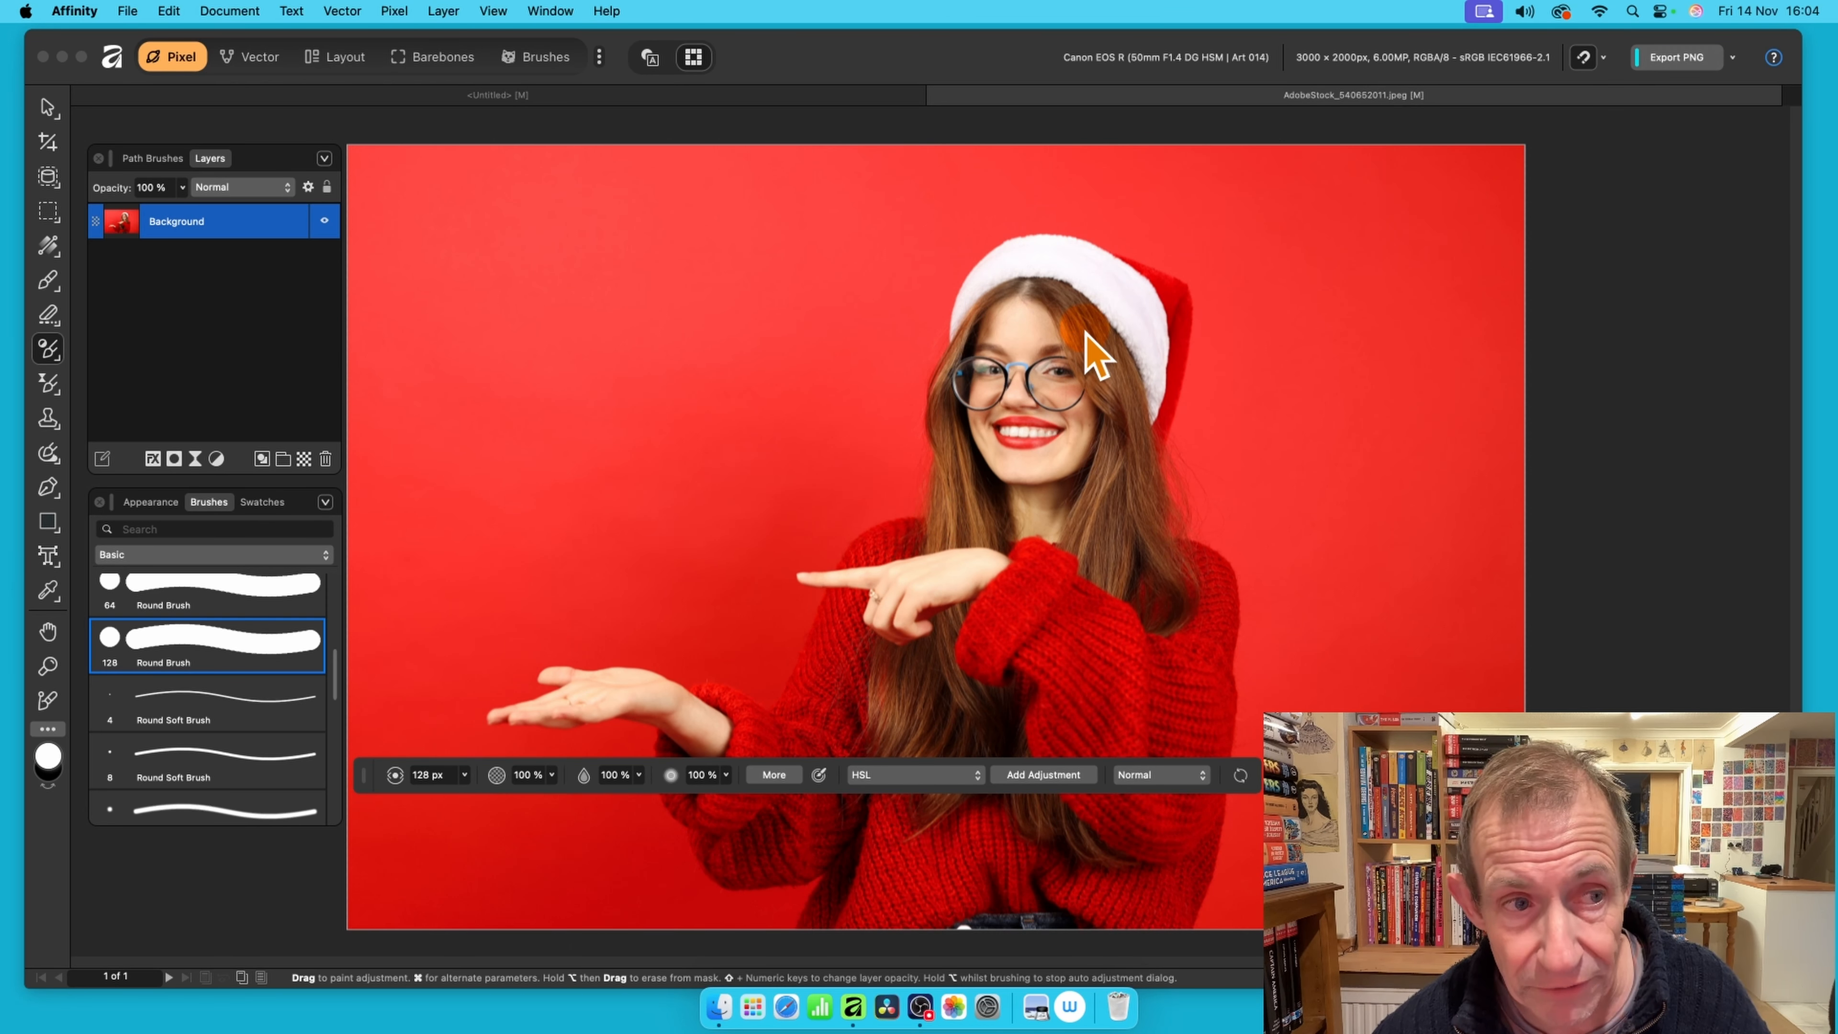
Paint an HSL adjustment down one side of the woman's hair and face and set its Hue Shift to -91.9°
{"action": "left_click_drag", "start_coordinate": [982, 313], "coordinate": [929, 450]}
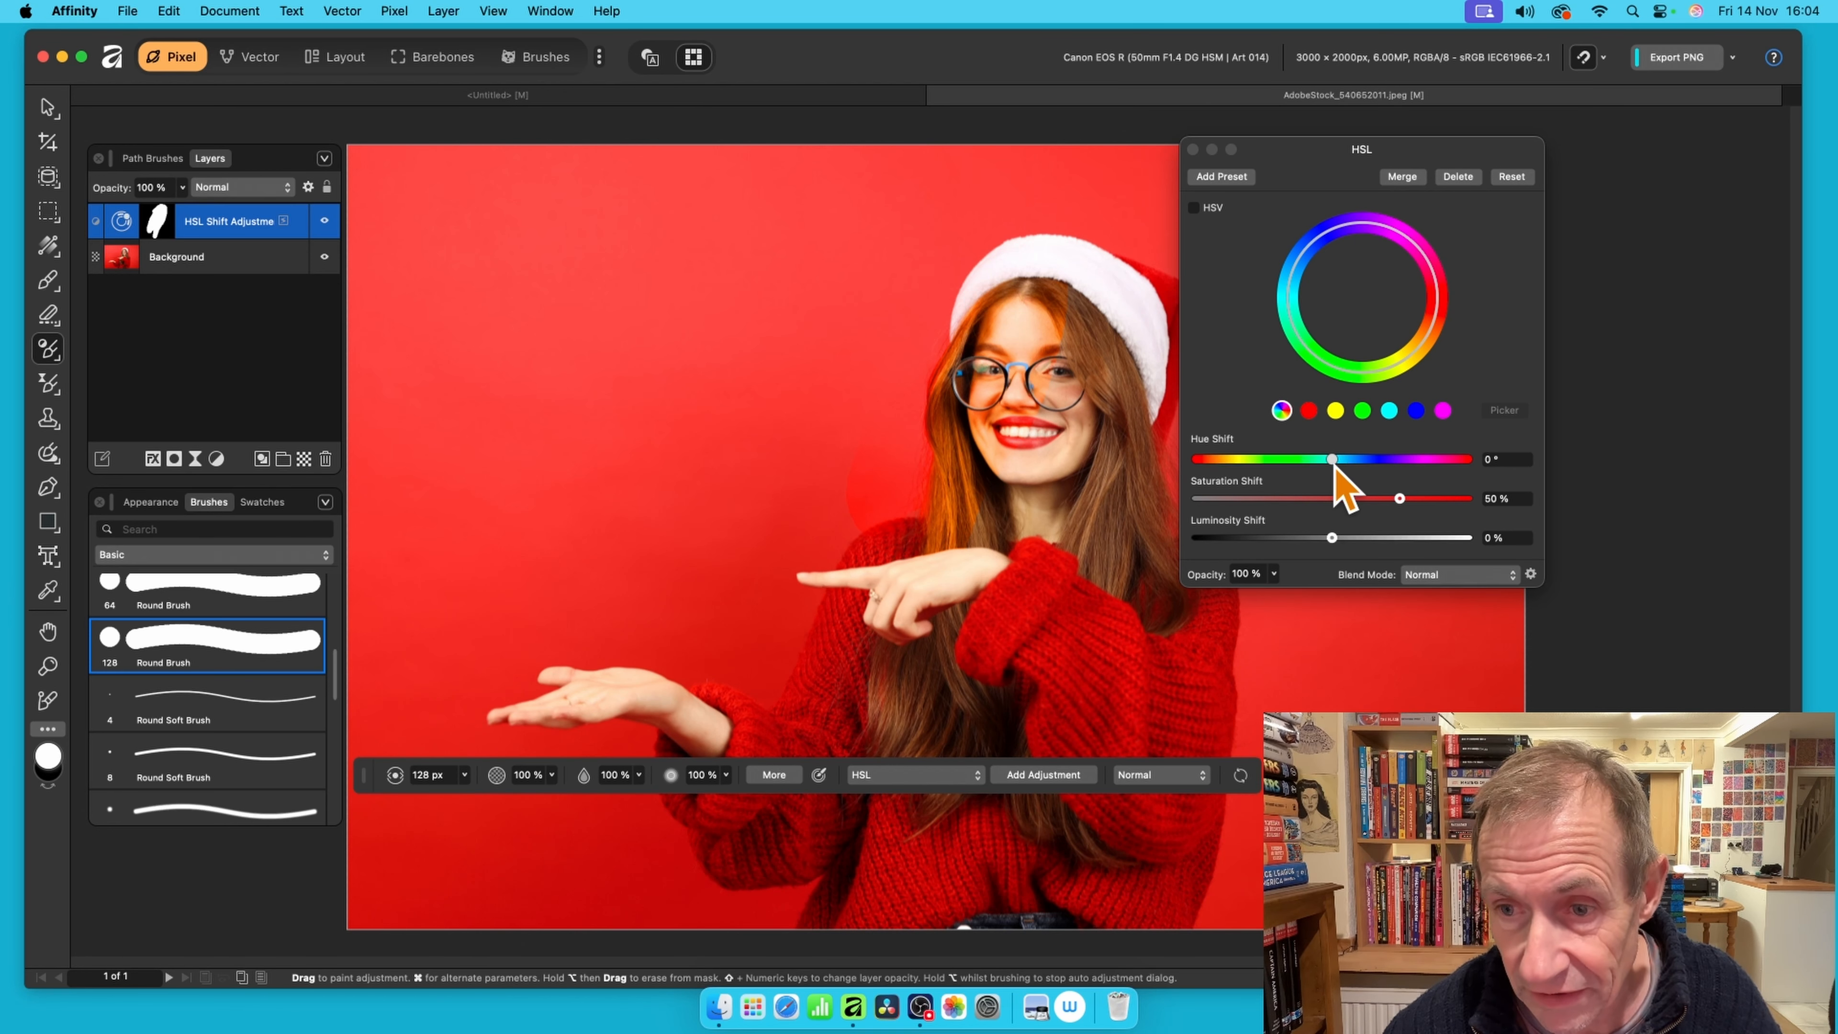
{"action": "mouse_move", "coordinate": [1337, 464]}
{"action": "left_mouse_down"}
{"action": "mouse_move", "coordinate": [1423, 467]}
{"action": "mouse_move", "coordinate": [1266, 467]}
{"action": "left_mouse_up"}
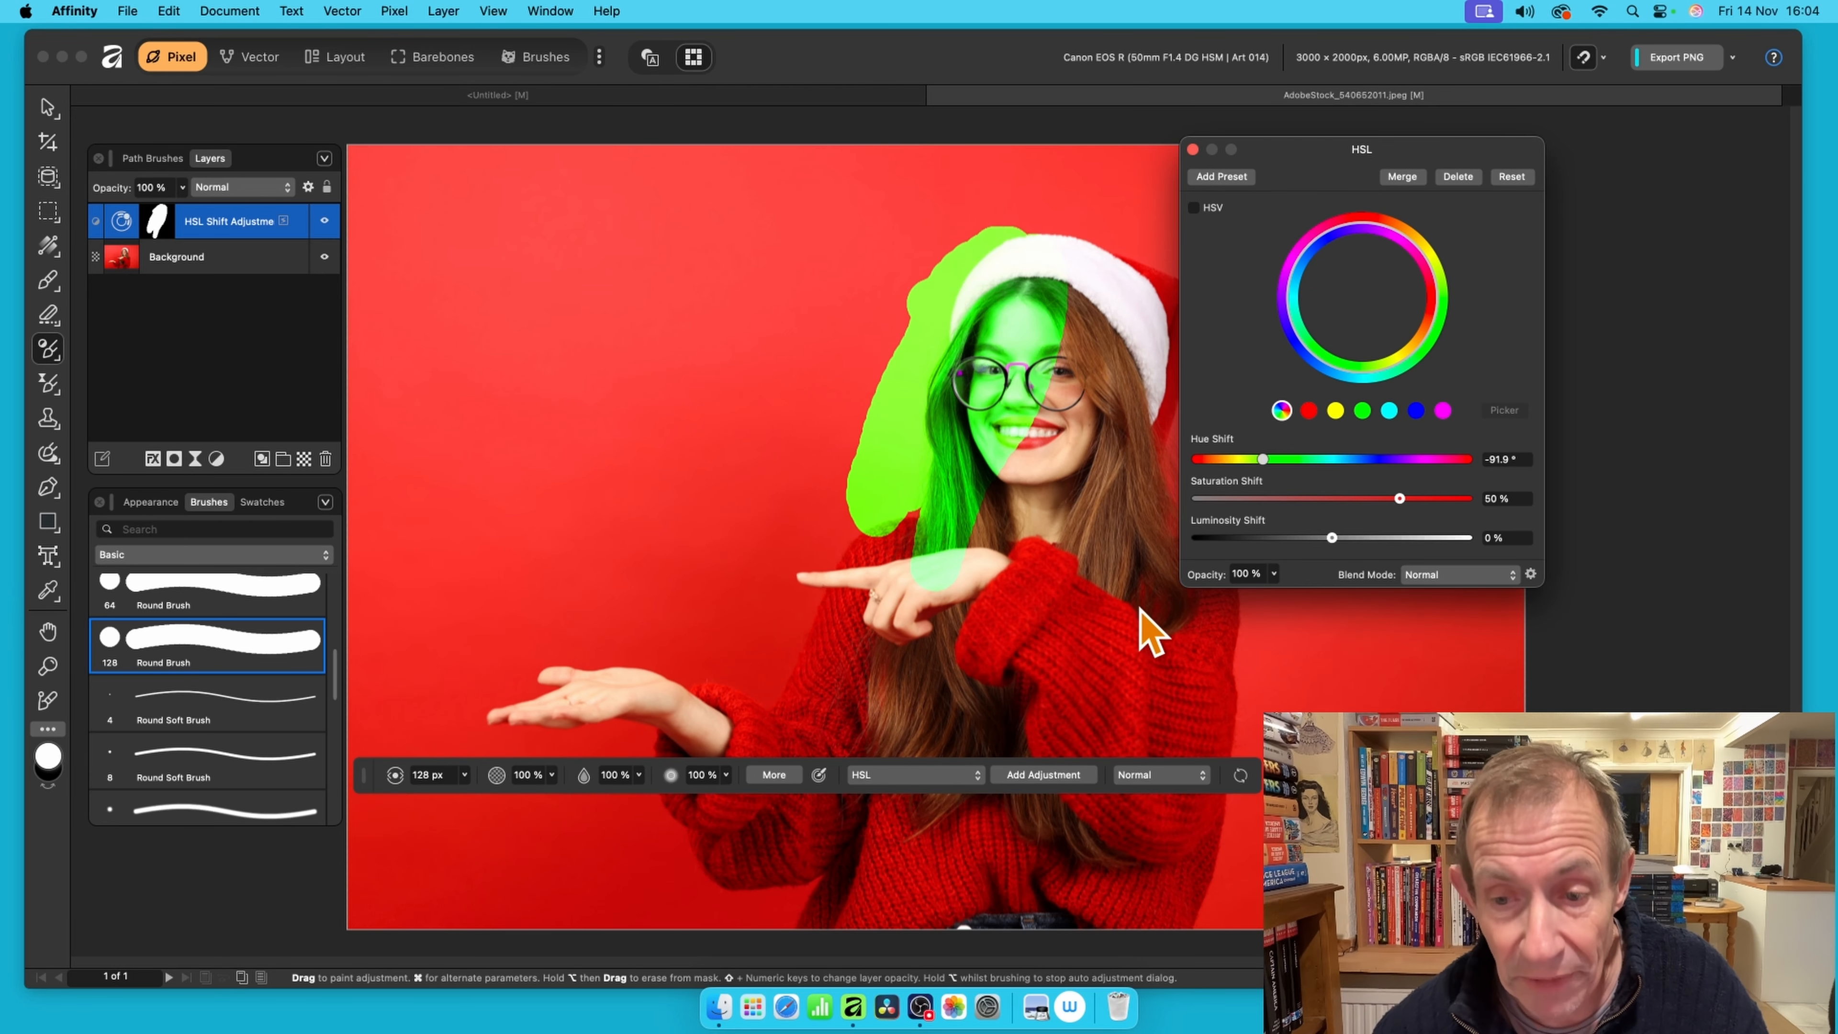
Extend the HSL painting over the woman's raised sweater sleeve and the lower part of the sweater
{"action": "mouse_move", "coordinate": [1089, 660]}
{"action": "left_mouse_down"}
{"action": "mouse_move", "coordinate": [999, 593]}
{"action": "mouse_move", "coordinate": [1070, 633]}
{"action": "mouse_move", "coordinate": [1081, 579]}
{"action": "mouse_move", "coordinate": [1041, 586]}
{"action": "mouse_move", "coordinate": [1032, 564]}
{"action": "mouse_move", "coordinate": [1119, 648]}
{"action": "mouse_move", "coordinate": [1113, 614]}
{"action": "mouse_move", "coordinate": [1168, 683]}
{"action": "mouse_move", "coordinate": [1195, 654]}
{"action": "mouse_move", "coordinate": [1208, 714]}
{"action": "mouse_move", "coordinate": [1197, 744]}
{"action": "mouse_move", "coordinate": [1148, 729]}
{"action": "mouse_move", "coordinate": [1104, 690]}
{"action": "mouse_move", "coordinate": [1038, 672]}
{"action": "mouse_move", "coordinate": [998, 620]}
{"action": "mouse_move", "coordinate": [982, 630]}
{"action": "mouse_move", "coordinate": [983, 658]}
{"action": "mouse_move", "coordinate": [1072, 721]}
{"action": "left_mouse_up"}
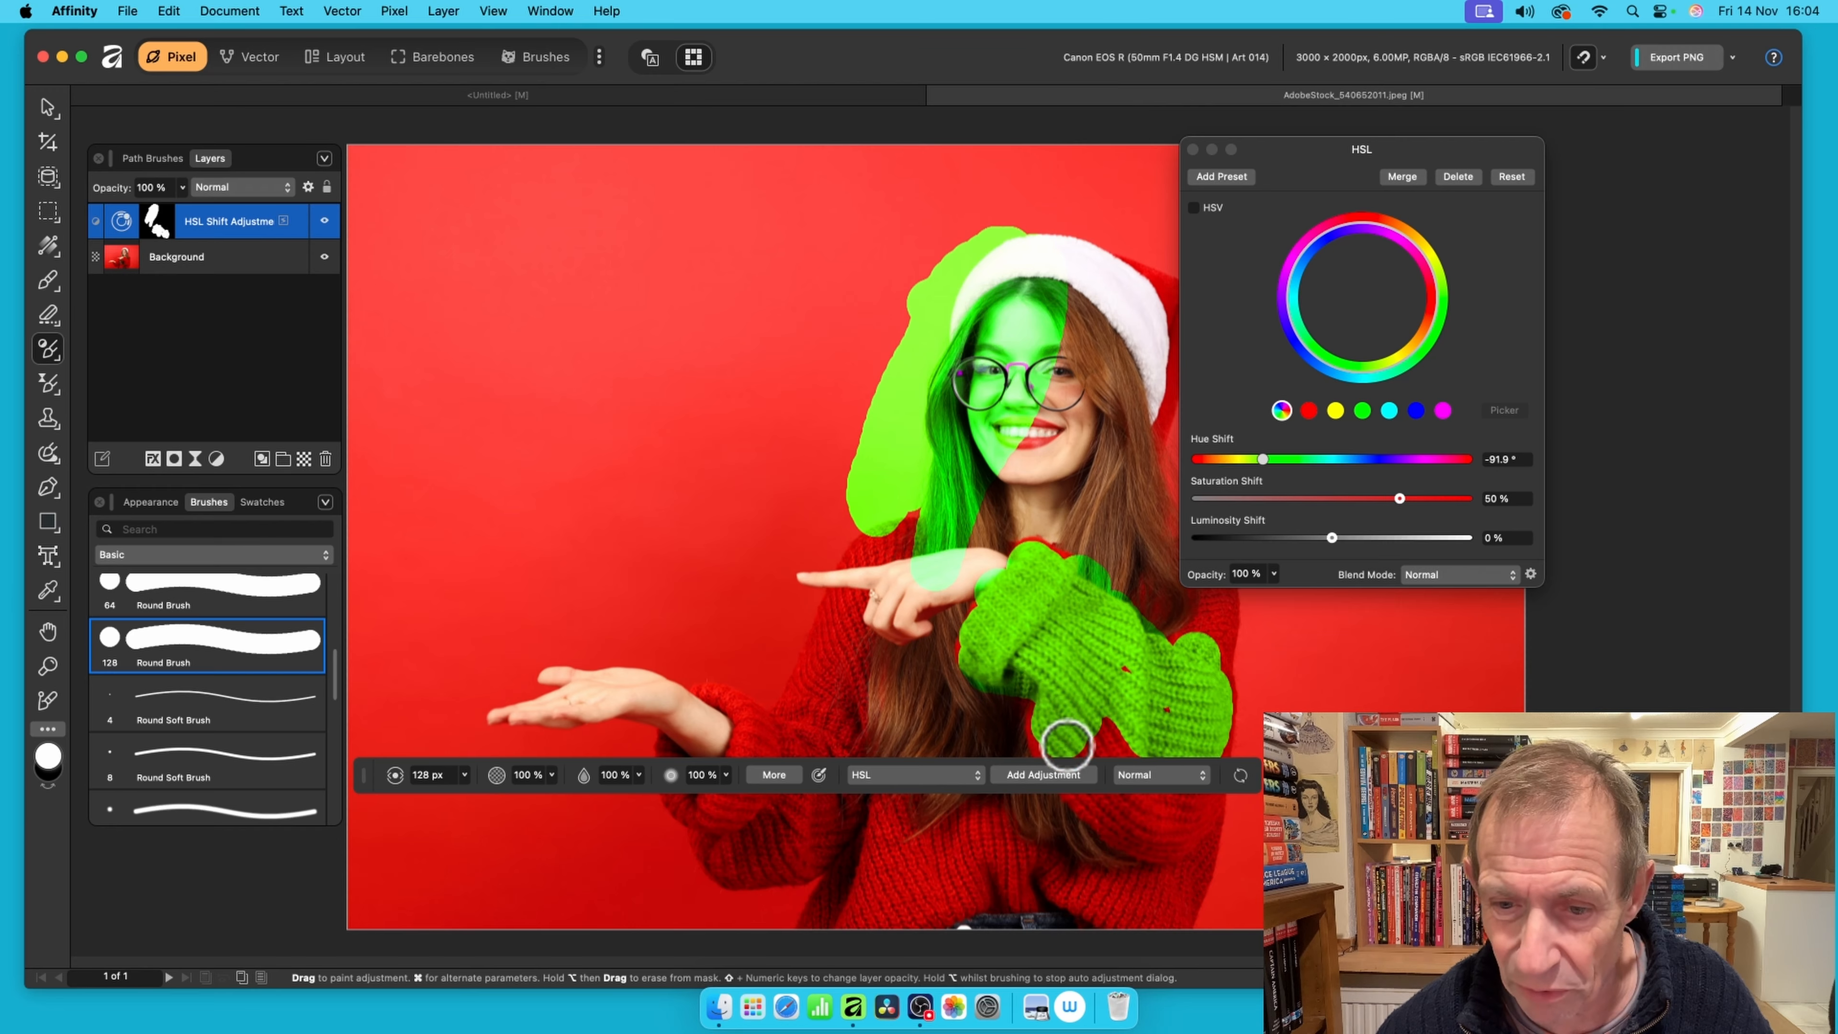
{"action": "left_click_drag", "start_coordinate": [1050, 738], "coordinate": [1173, 854]}
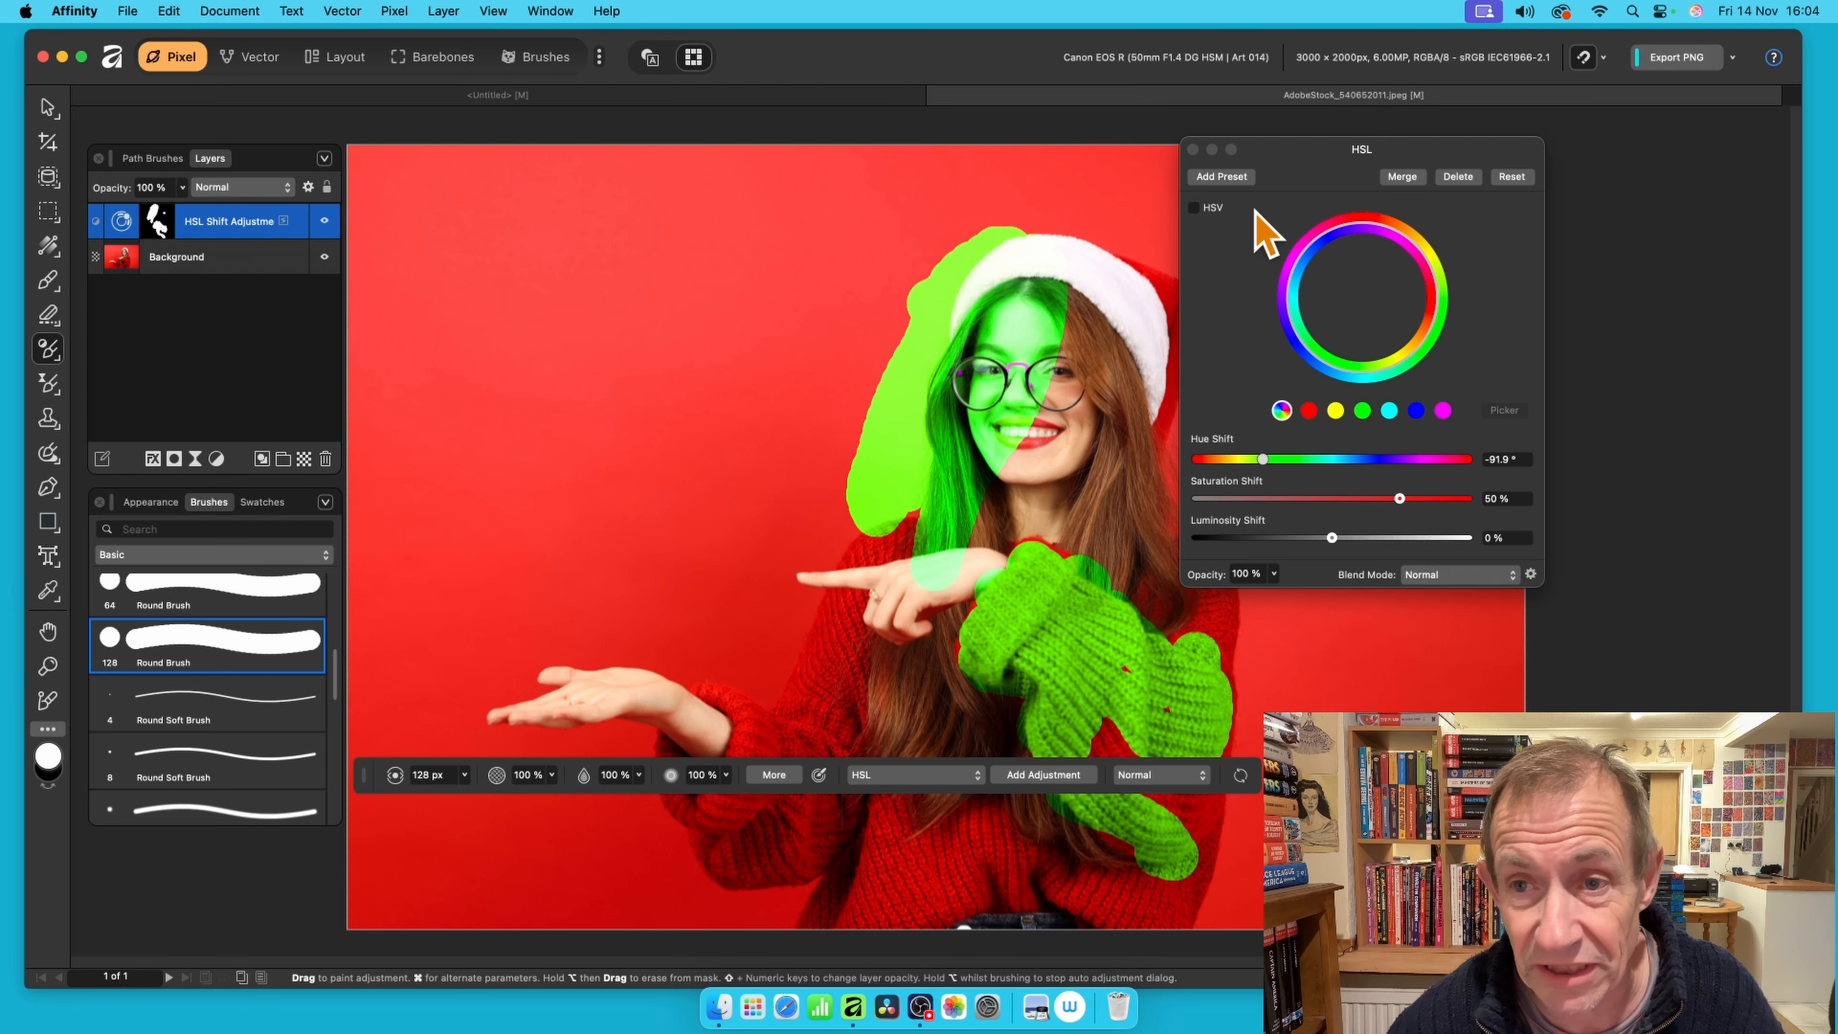
{"action": "left_click", "coordinate": [1192, 150]}
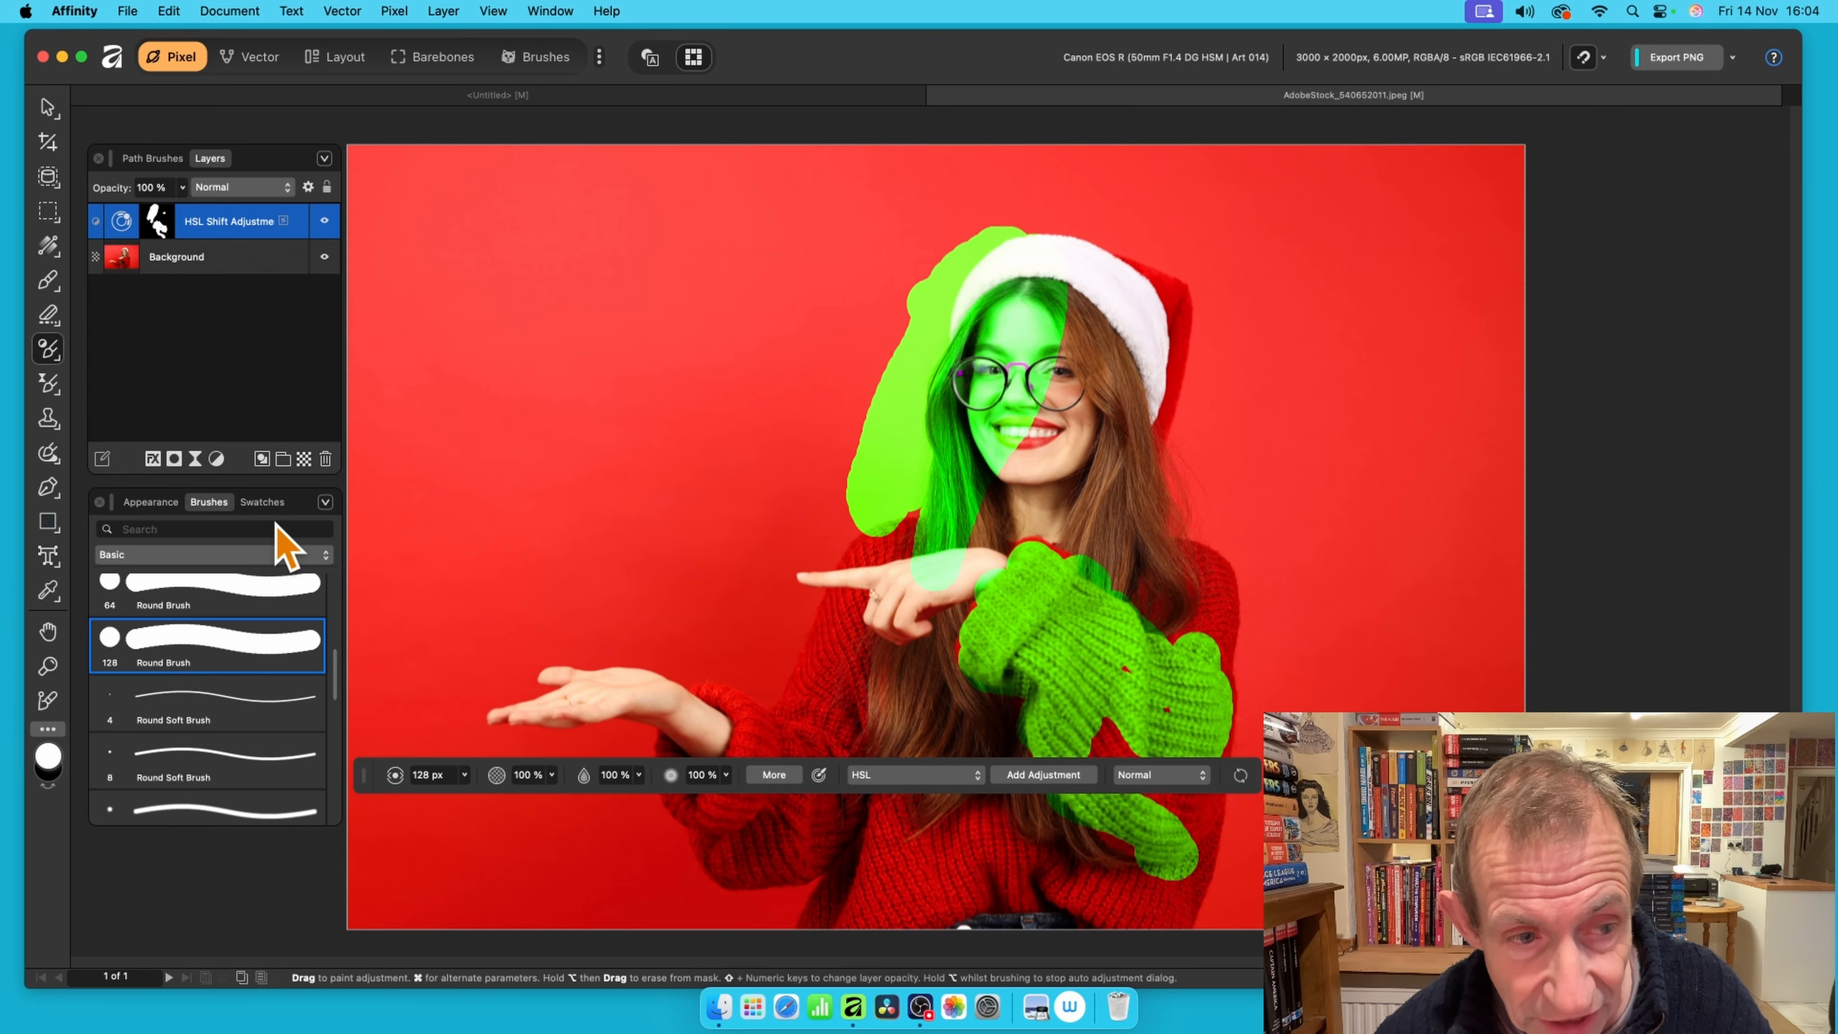
Spray the HSL adjustment over the rest of the face and hair with the Finest Spray (Pressure) brush from Sprays and Spatters
{"action": "left_click", "coordinate": [186, 555]}
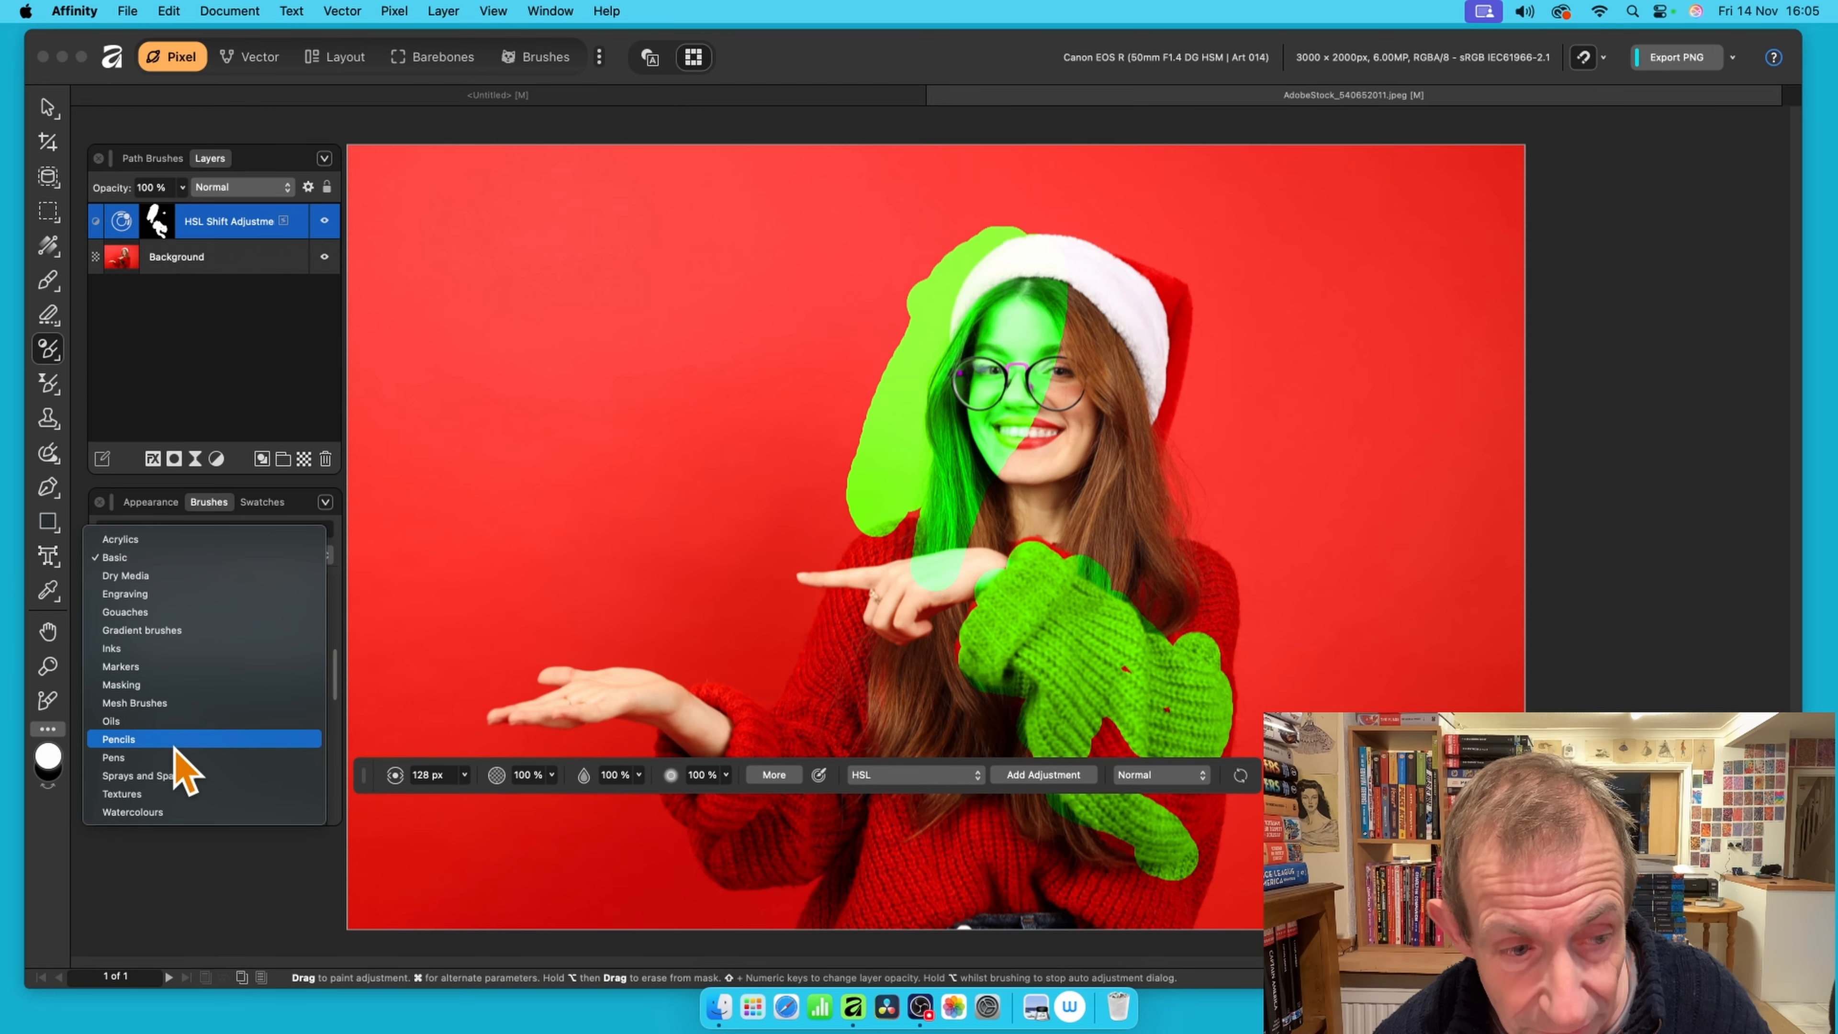
{"action": "left_click", "coordinate": [159, 778]}
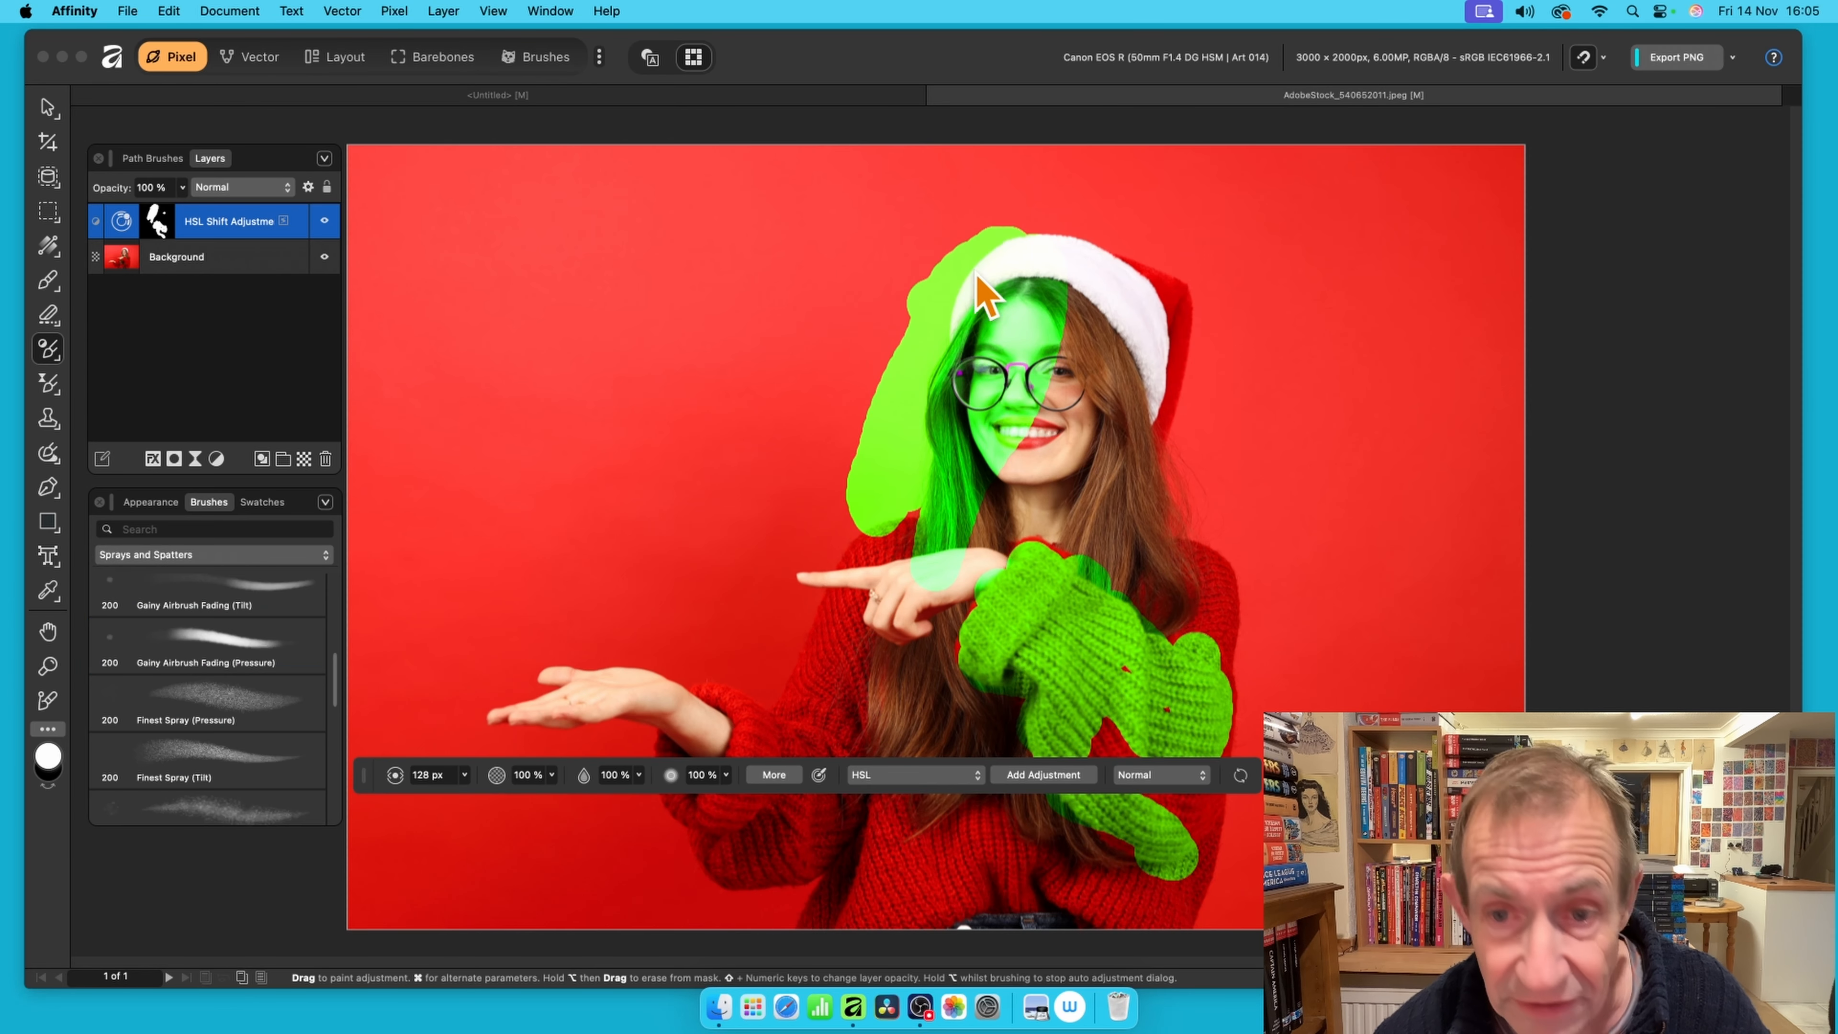
{"action": "left_click", "coordinate": [382, 371]}
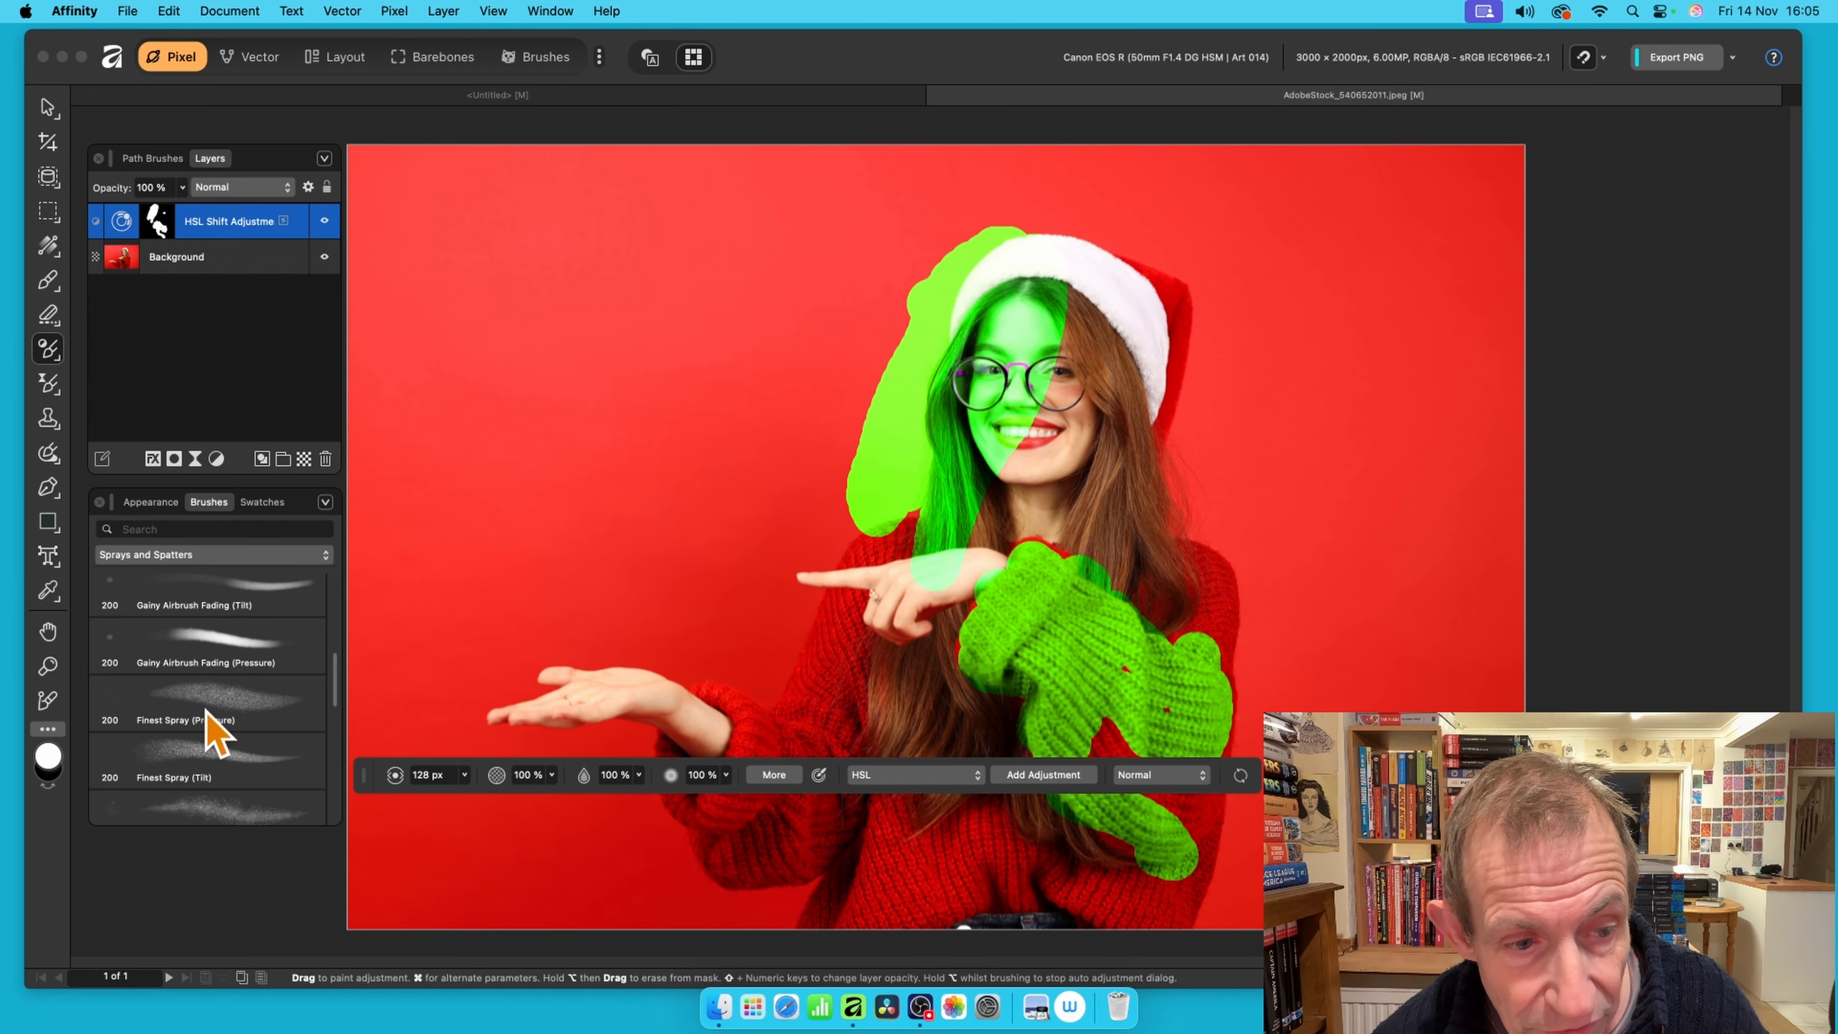
{"action": "left_click", "coordinate": [244, 719]}
{"action": "mouse_move", "coordinate": [1129, 478]}
{"action": "left_mouse_down"}
{"action": "mouse_move", "coordinate": [1030, 500]}
{"action": "mouse_move", "coordinate": [1081, 414]}
{"action": "mouse_move", "coordinate": [1065, 506]}
{"action": "mouse_move", "coordinate": [1015, 525]}
{"action": "mouse_move", "coordinate": [1058, 446]}
{"action": "mouse_move", "coordinate": [1048, 369]}
{"action": "mouse_move", "coordinate": [1079, 328]}
{"action": "left_mouse_up"}
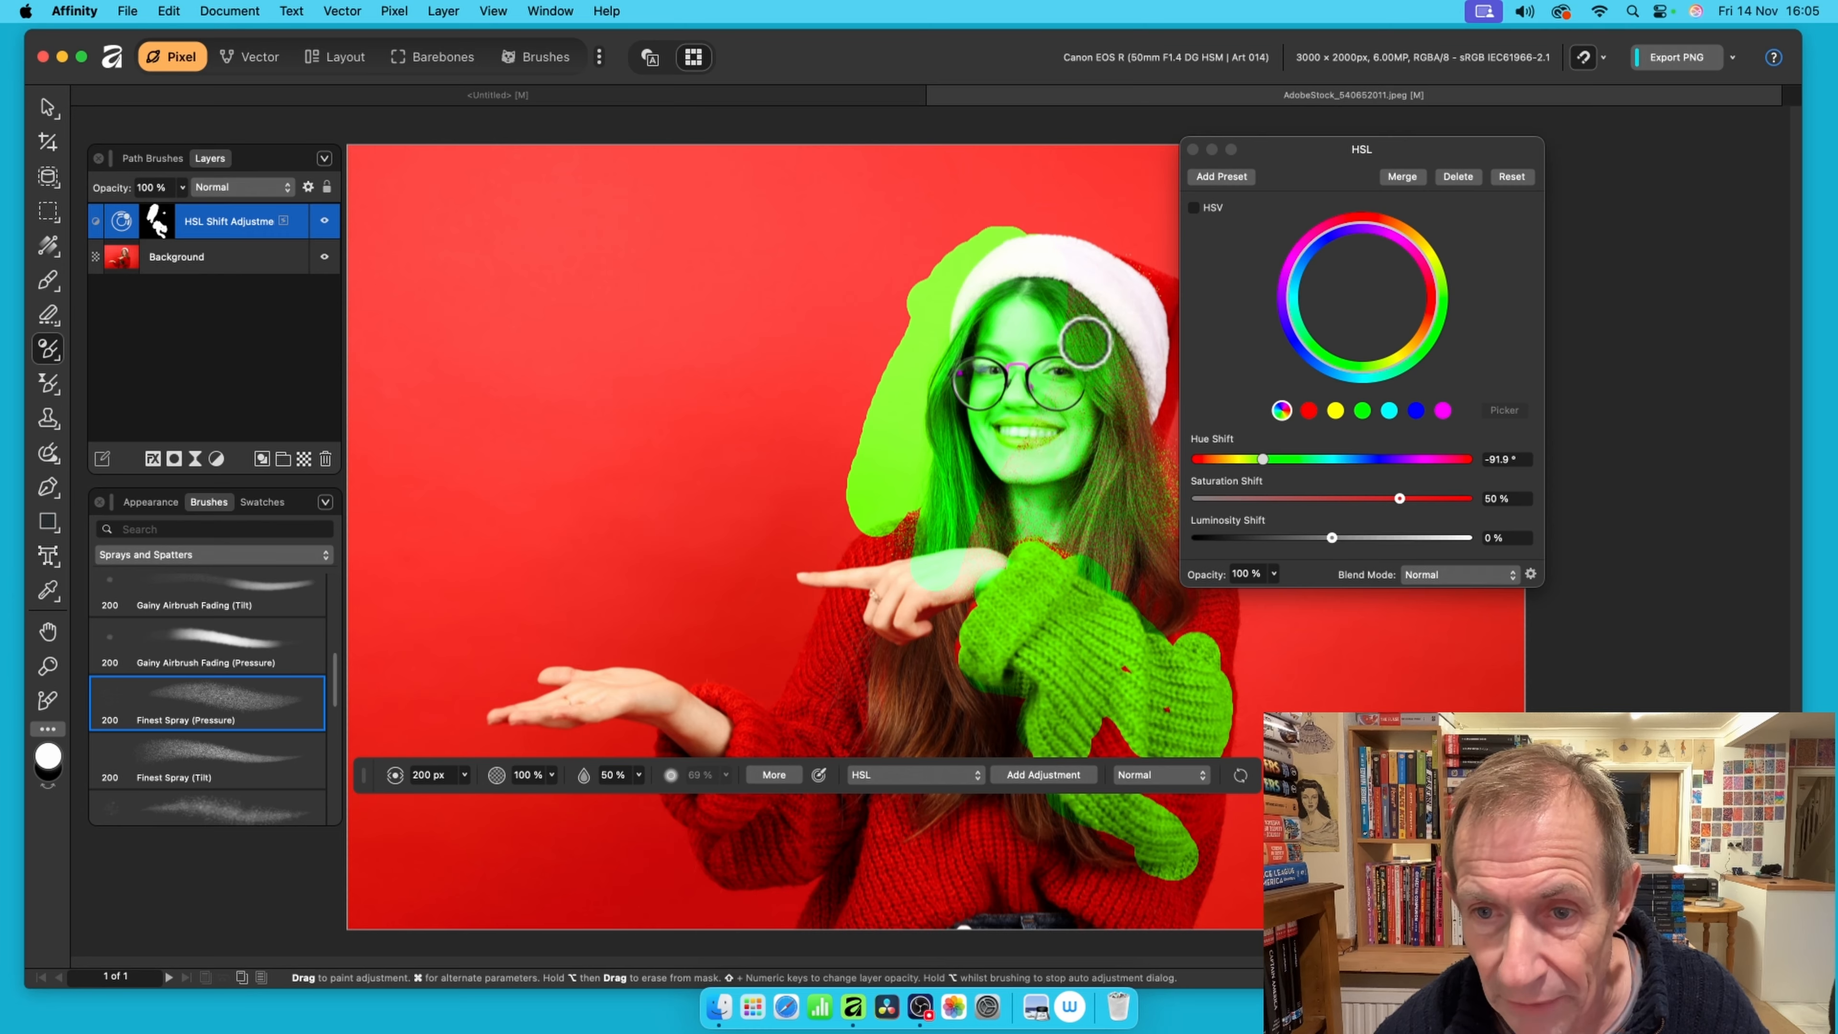
Set the HSL Hue Shift to 120.8° and spray the adjustment over the woman's hands, other sleeve and lower sweater
{"action": "left_click_drag", "start_coordinate": [1320, 458], "coordinate": [1423, 460]}
{"action": "mouse_move", "coordinate": [854, 623]}
{"action": "left_mouse_down"}
{"action": "mouse_move", "coordinate": [835, 579]}
{"action": "mouse_move", "coordinate": [862, 633]}
{"action": "mouse_move", "coordinate": [808, 738]}
{"action": "mouse_move", "coordinate": [603, 674]}
{"action": "mouse_move", "coordinate": [627, 700]}
{"action": "mouse_move", "coordinate": [570, 703]}
{"action": "mouse_move", "coordinate": [595, 694]}
{"action": "mouse_move", "coordinate": [649, 725]}
{"action": "mouse_move", "coordinate": [714, 846]}
{"action": "left_mouse_up"}
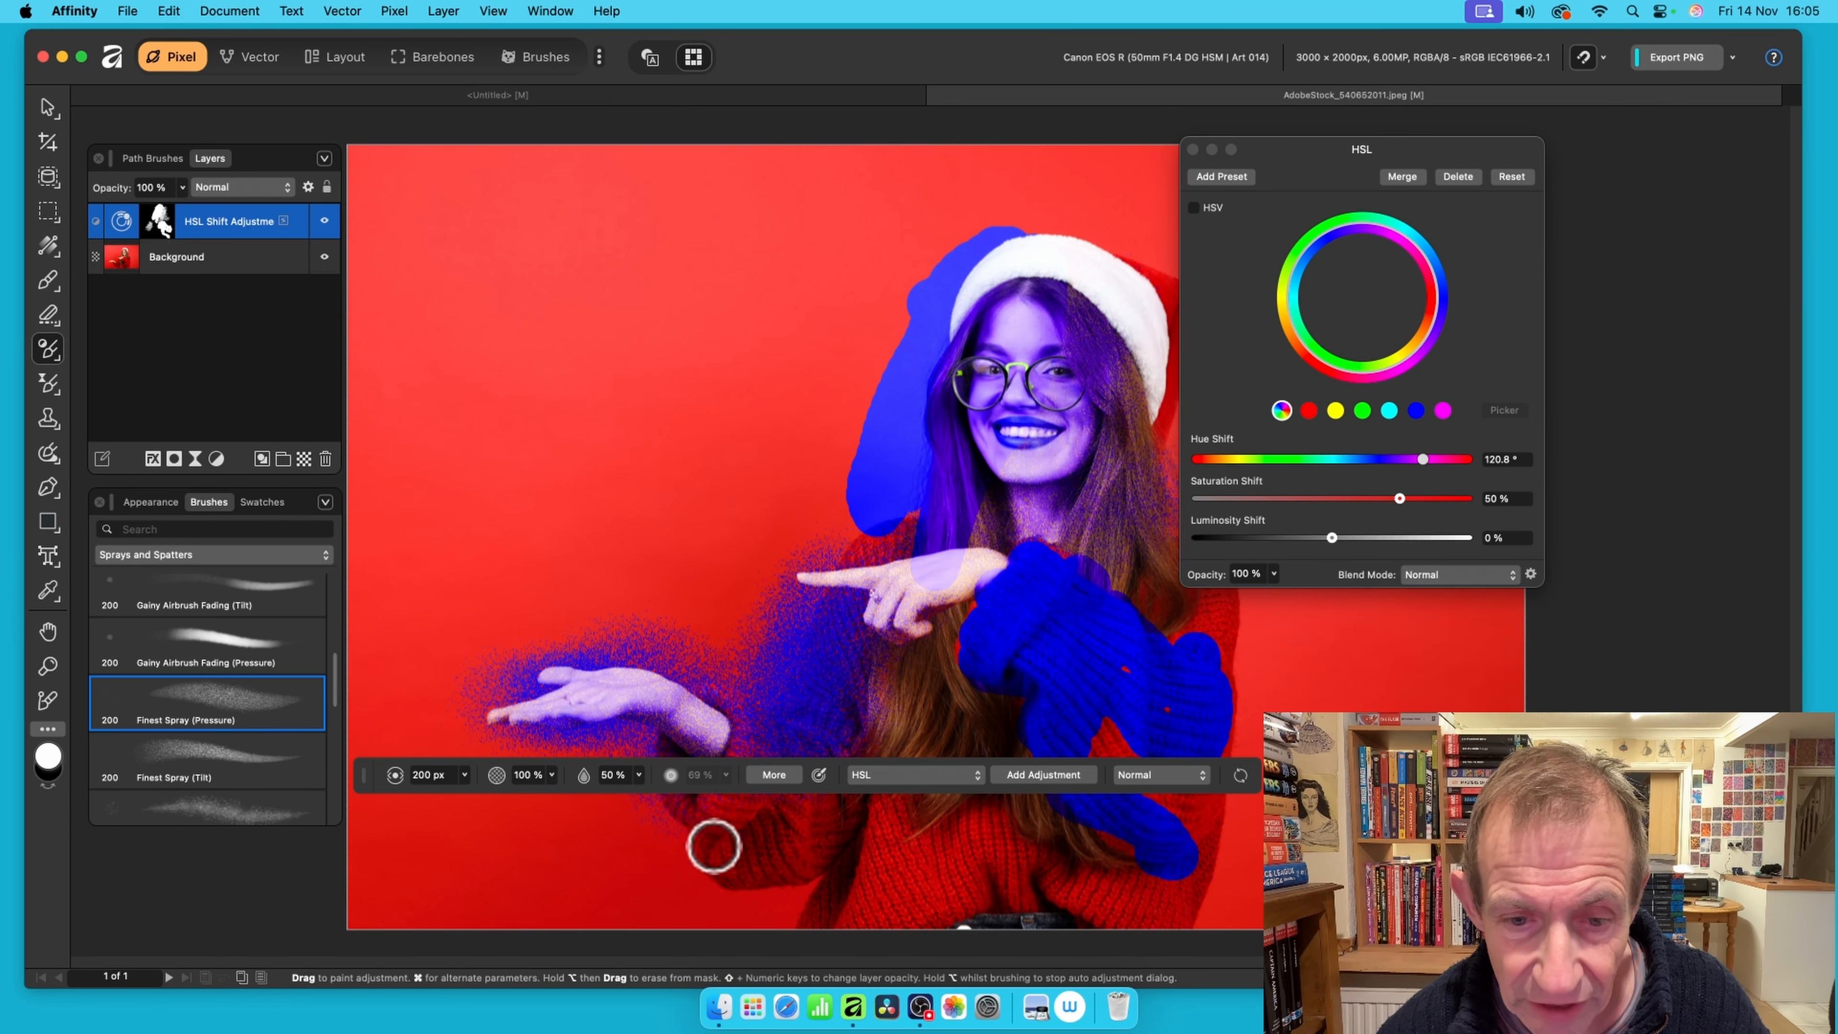
{"action": "mouse_move", "coordinate": [907, 866]}
{"action": "left_mouse_down"}
{"action": "mouse_move", "coordinate": [850, 879]}
{"action": "mouse_move", "coordinate": [923, 920]}
{"action": "mouse_move", "coordinate": [989, 891]}
{"action": "mouse_move", "coordinate": [986, 854]}
{"action": "left_mouse_up"}
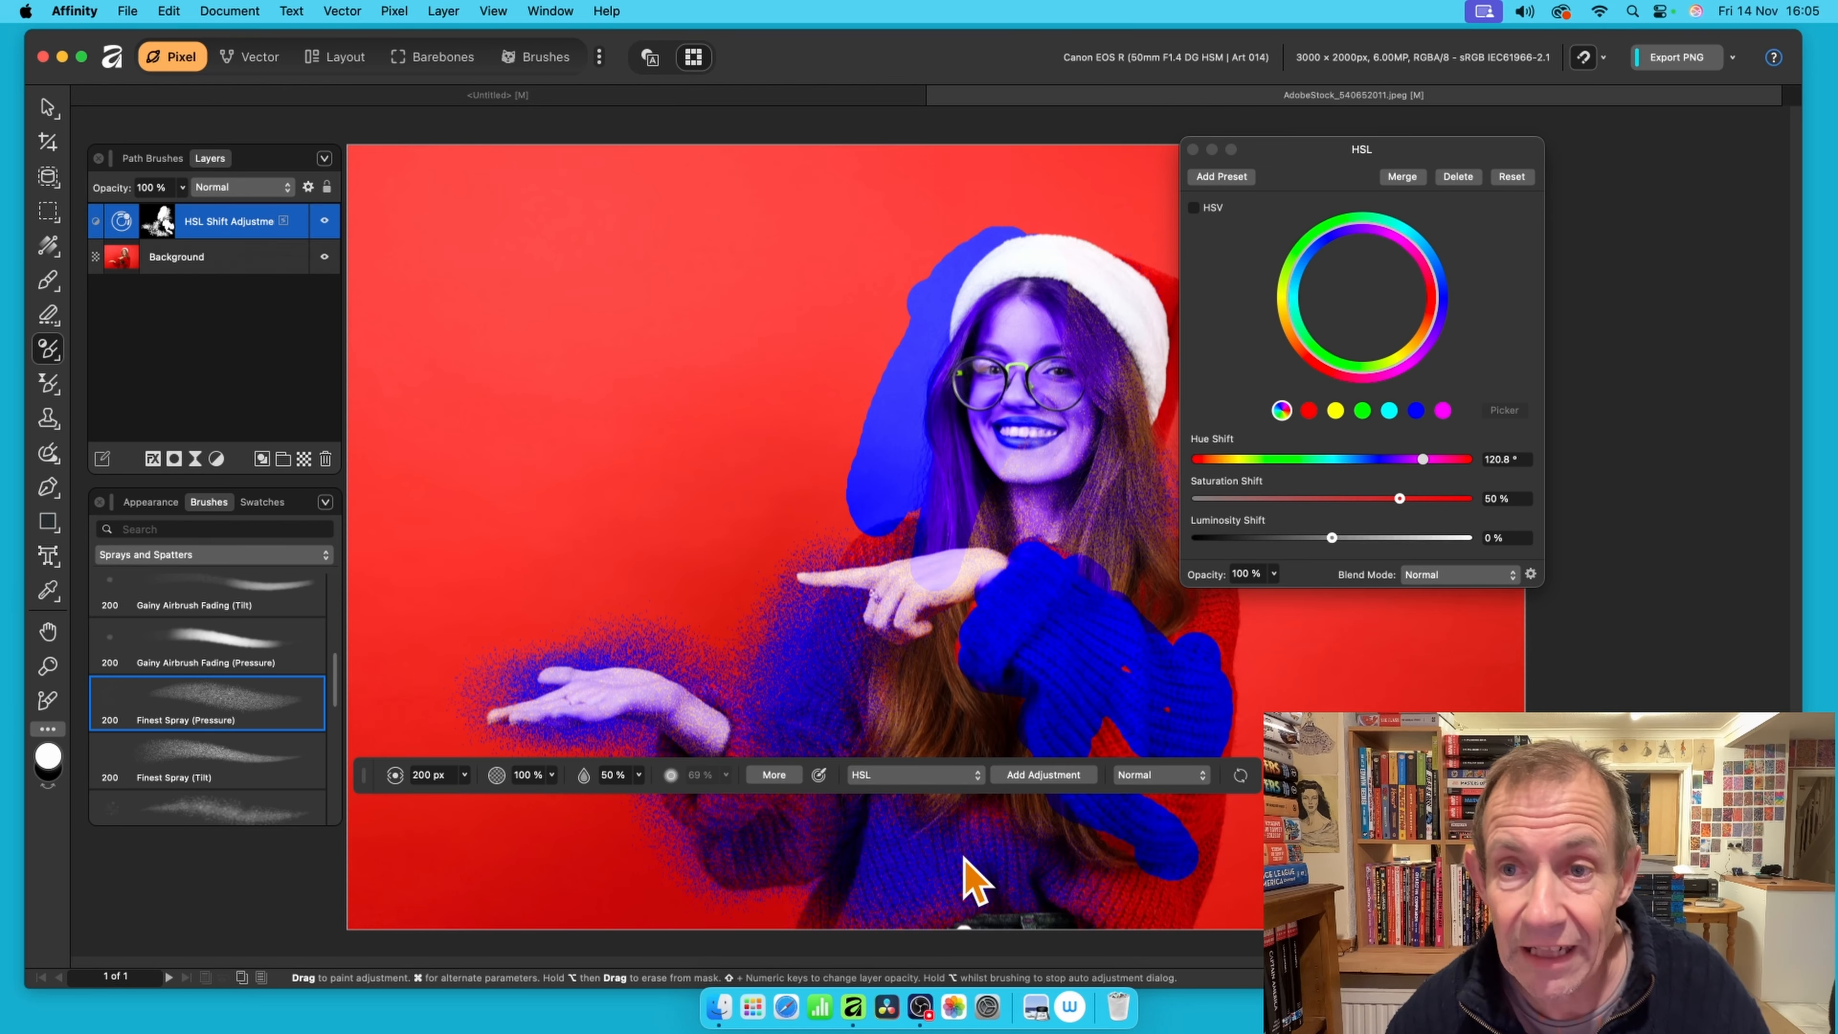
{"action": "left_click", "coordinate": [1192, 150]}
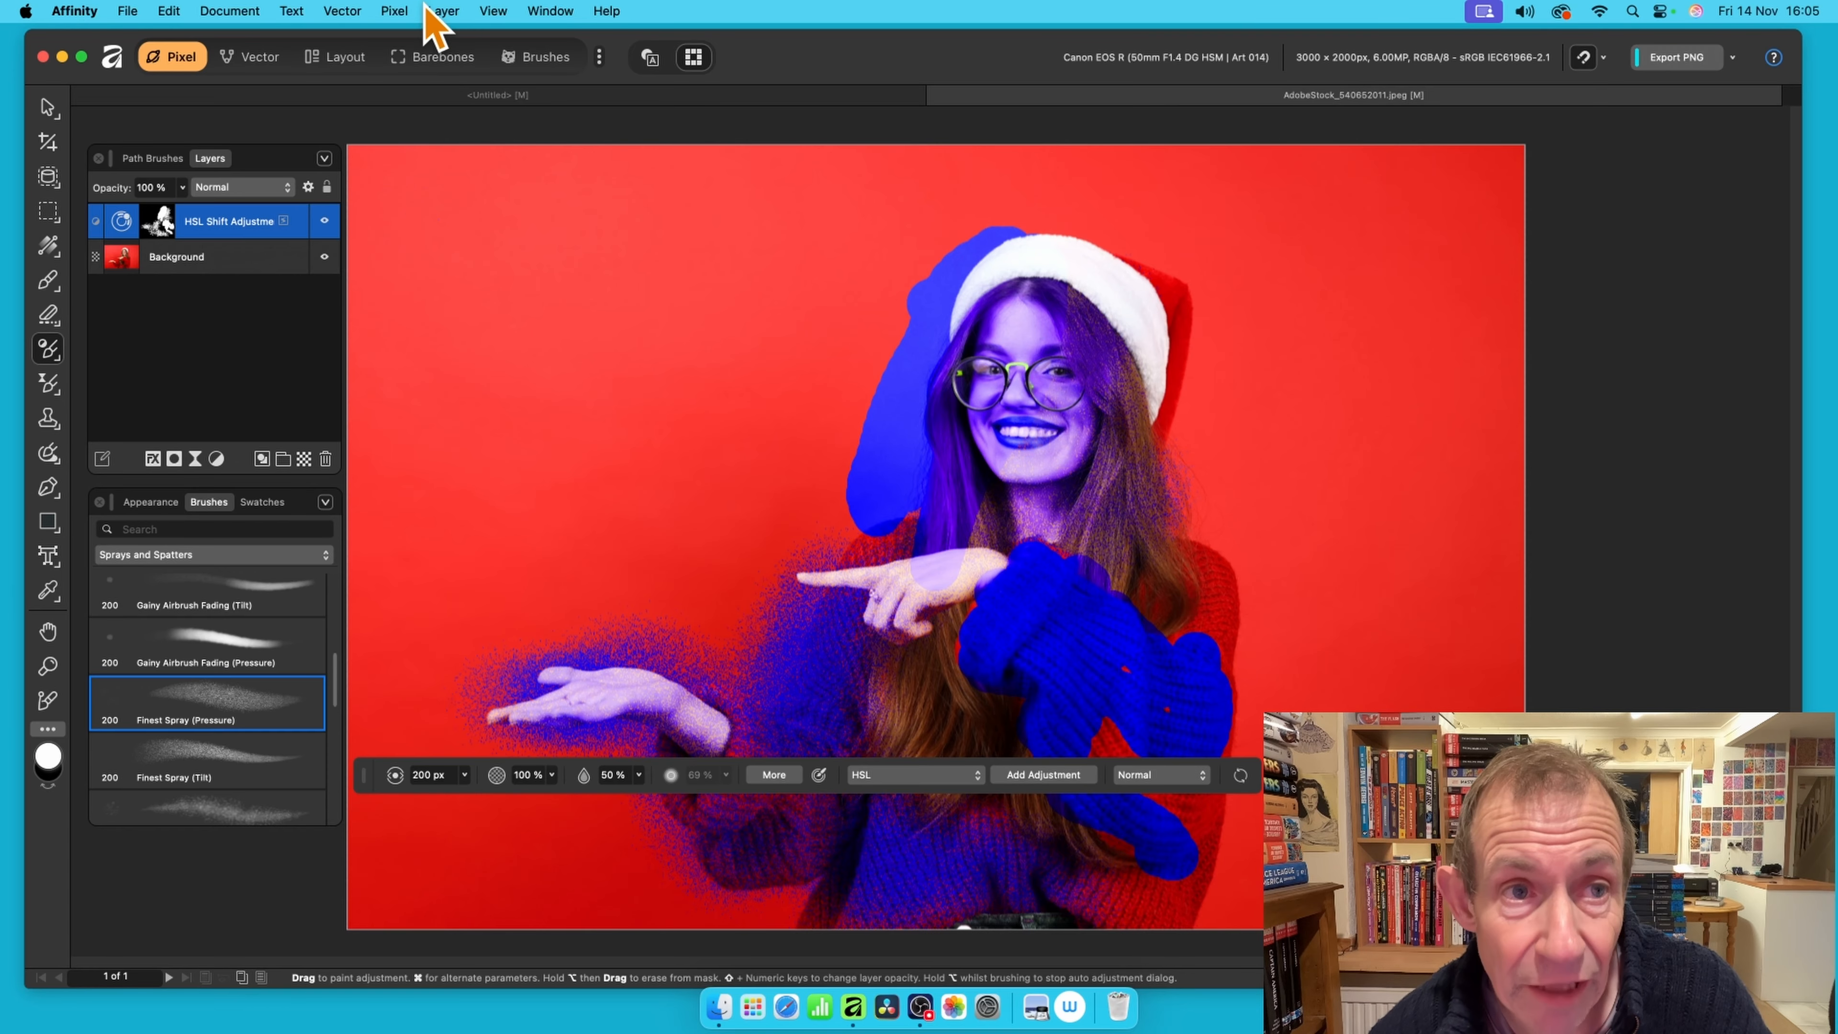
Invert the mask of the HSL adjustment and invert it back to the originally painted areas
{"action": "left_click", "coordinate": [403, 8]}
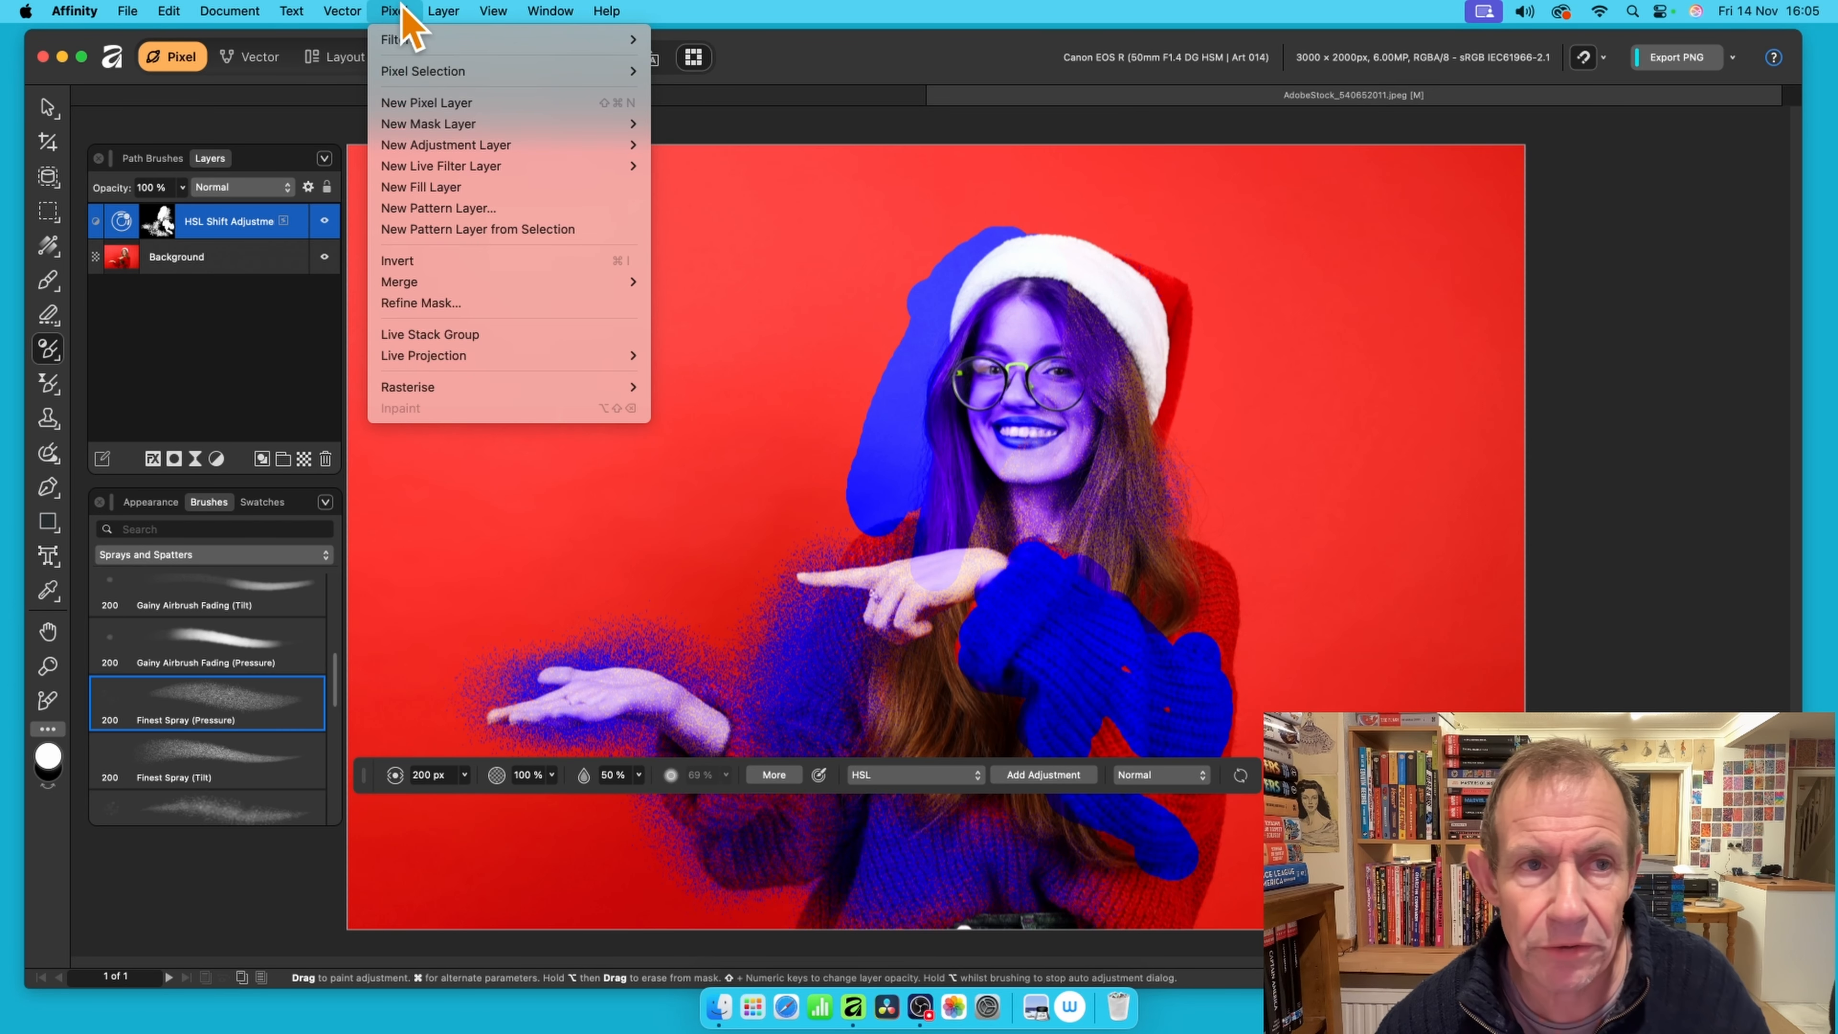
{"action": "left_click", "coordinate": [414, 268]}
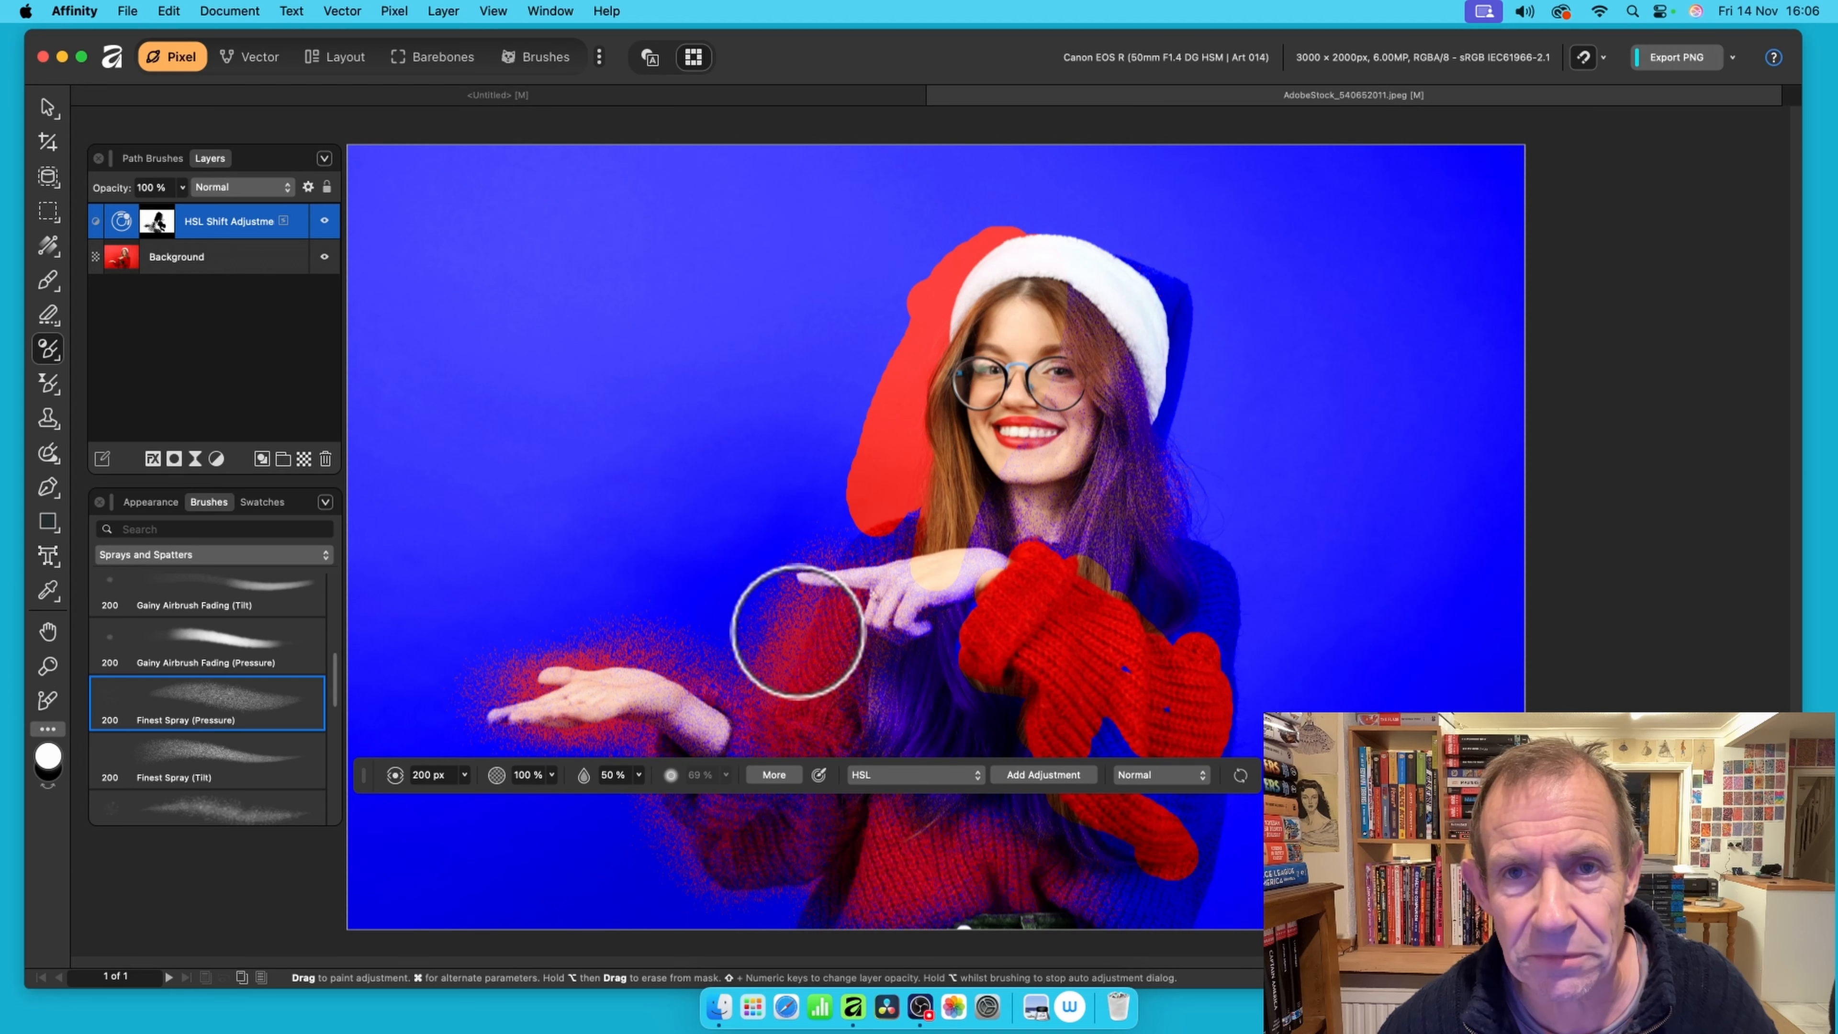
{"action": "left_click", "coordinate": [403, 10]}
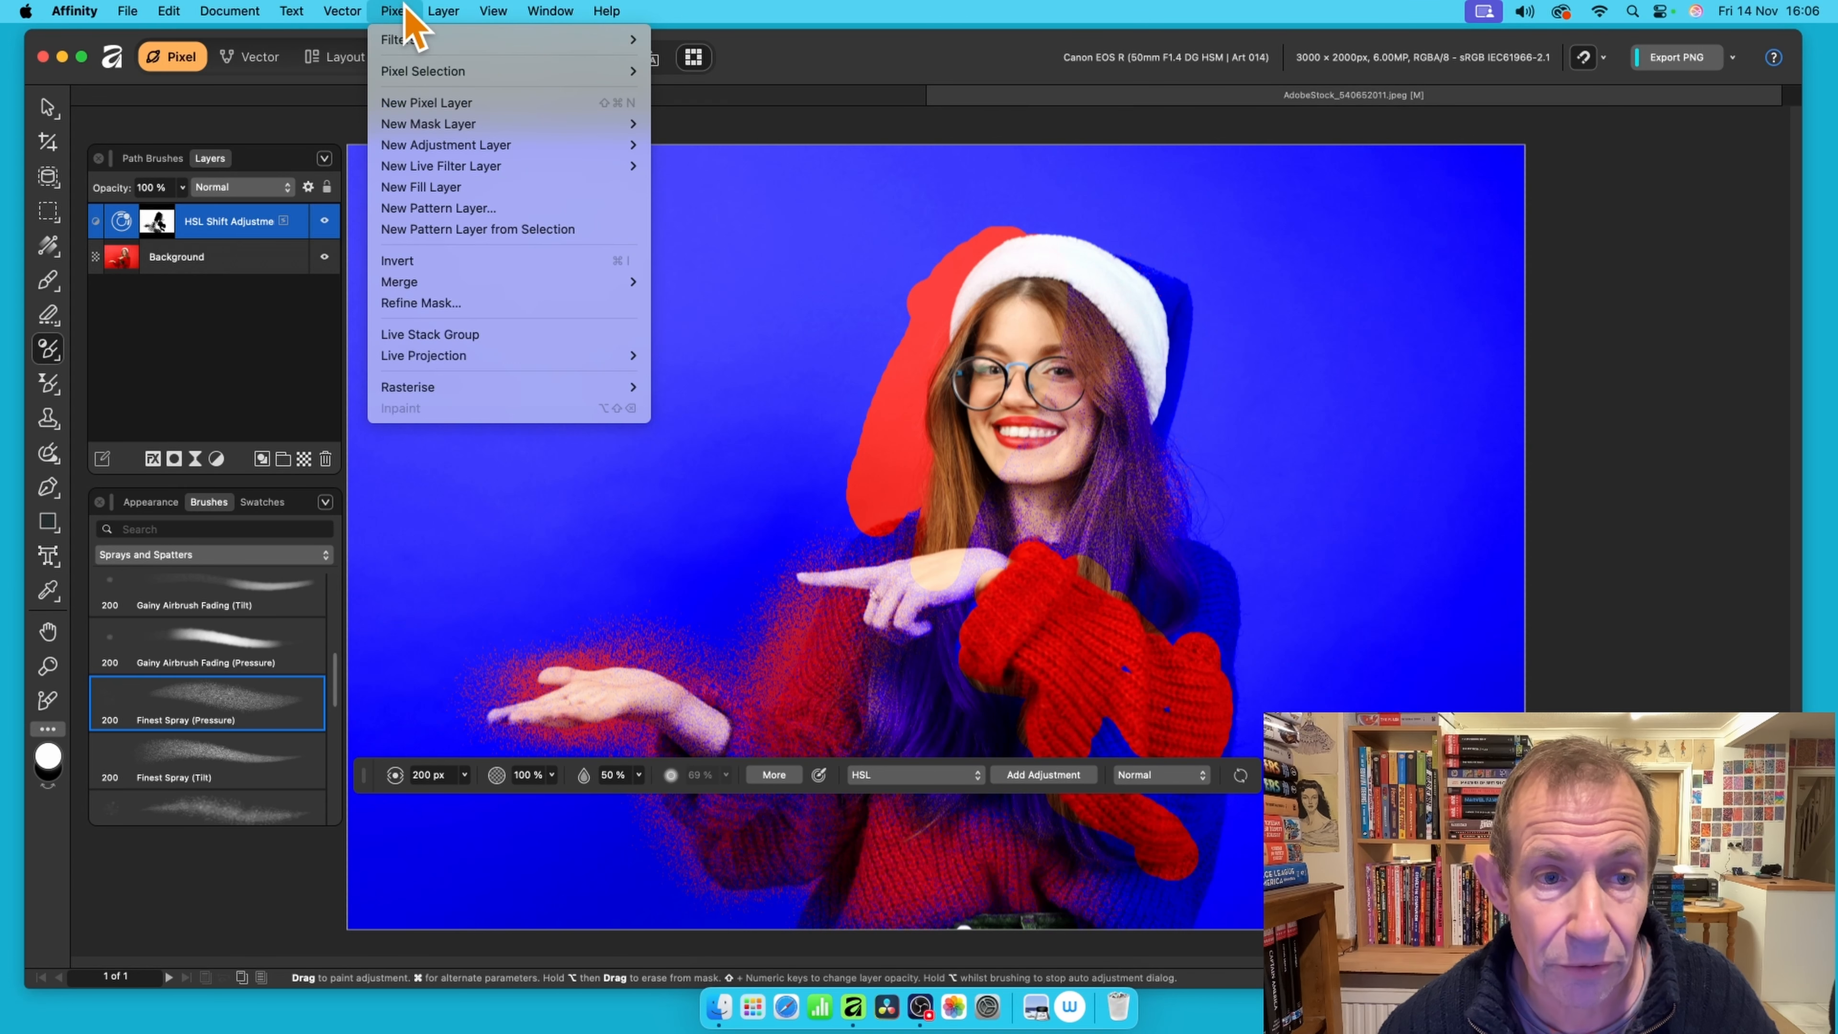
{"action": "left_click", "coordinate": [615, 261]}
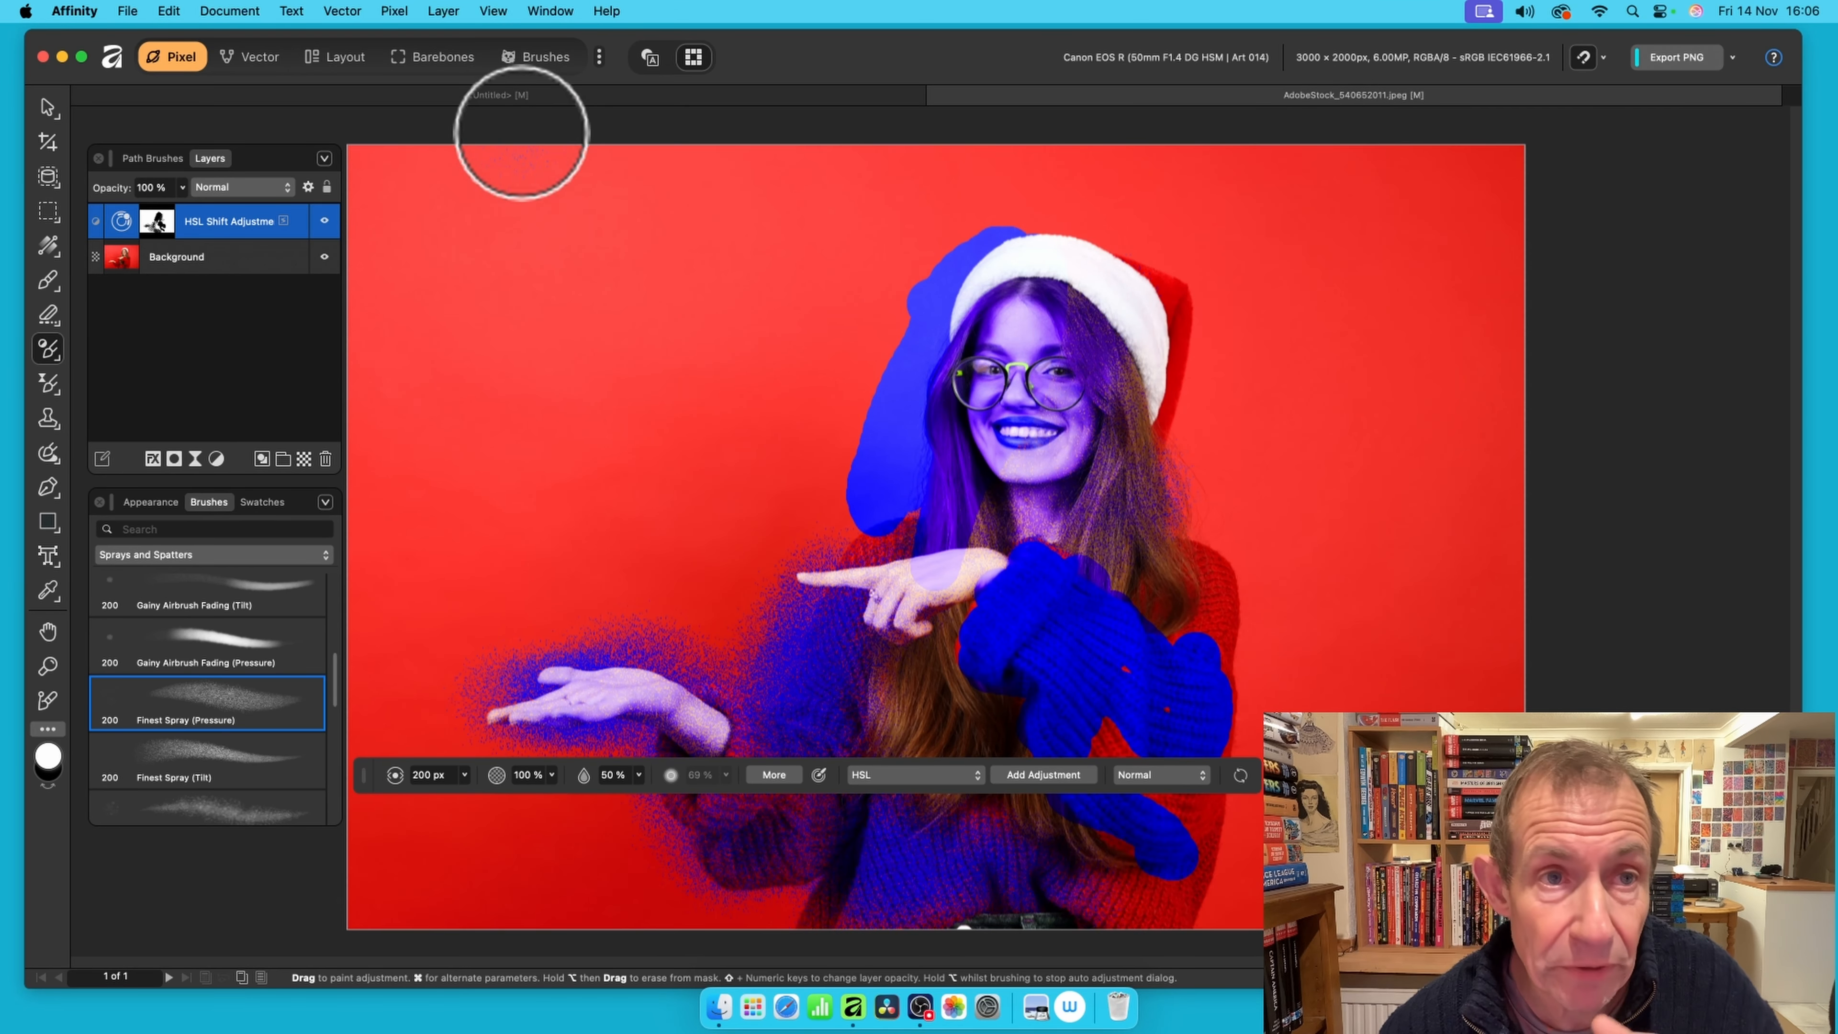
{"action": "left_click", "coordinate": [395, 11]}
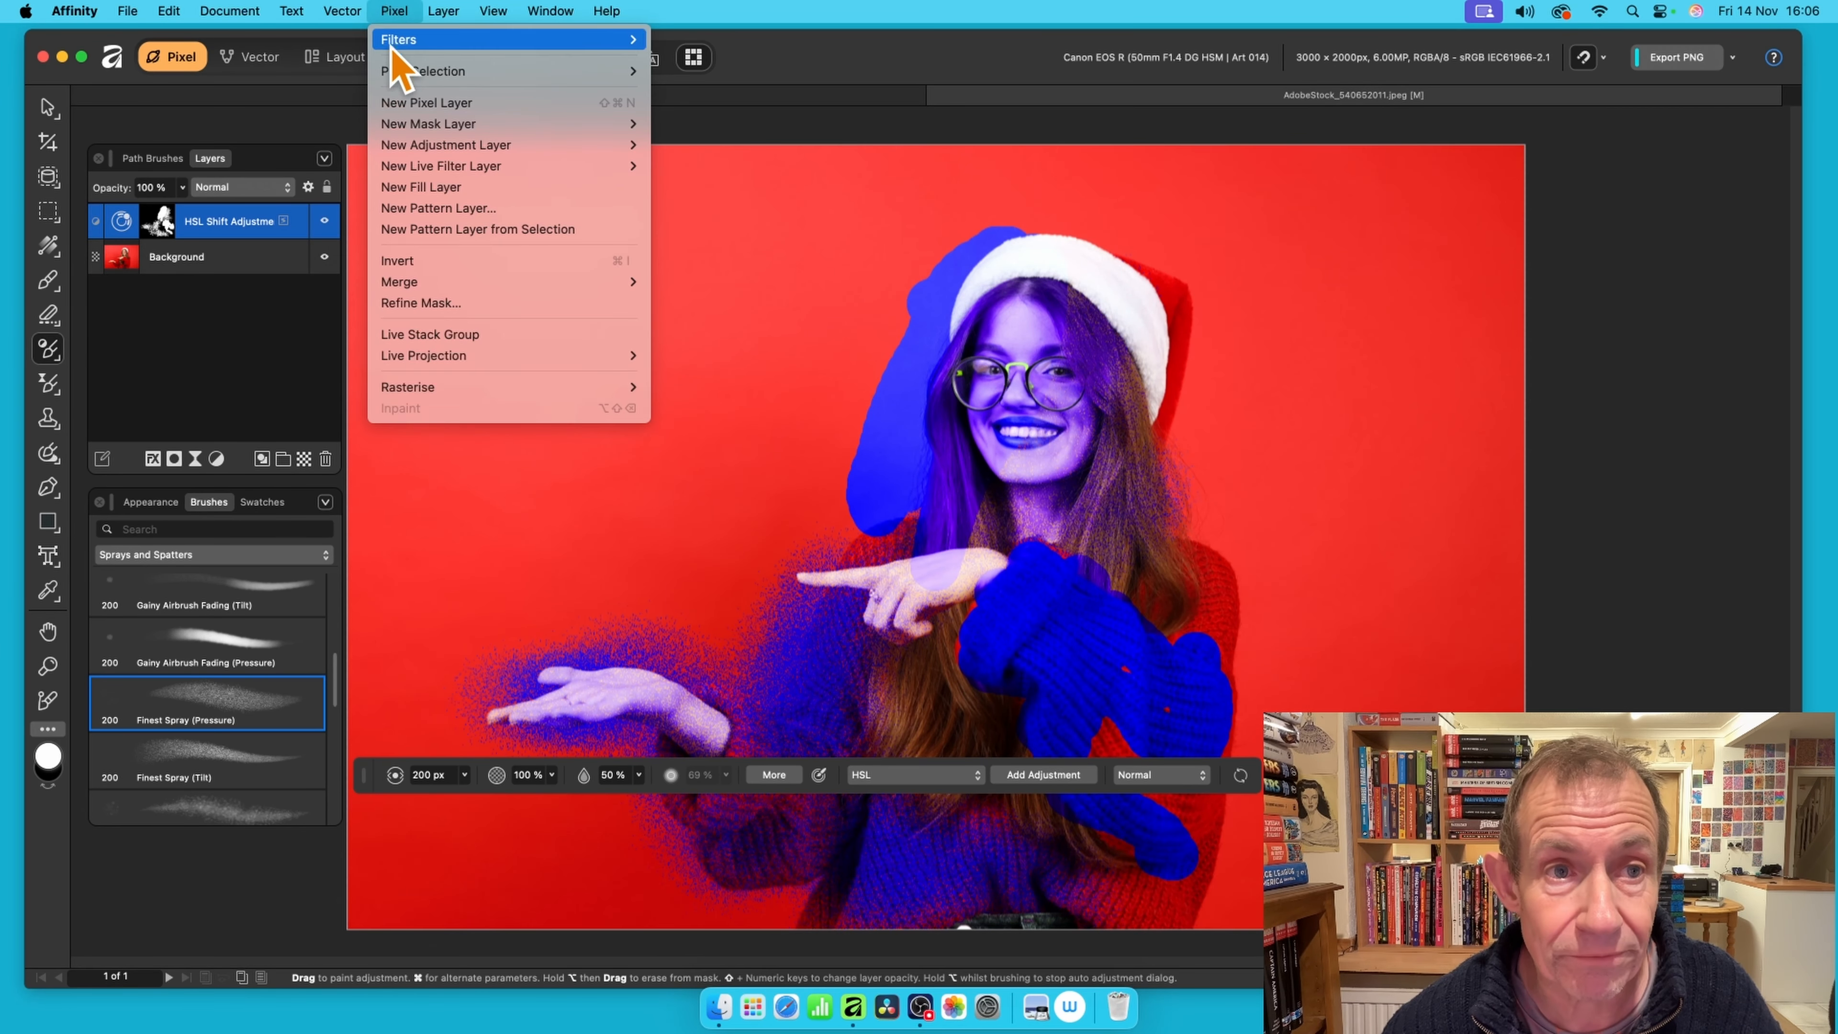
Apply a Gaussian Blur with a radius of 11.4 px to the HSL adjustment's mask
{"action": "mouse_move", "coordinate": [392, 44]}
{"action": "mouse_move", "coordinate": [745, 92]}
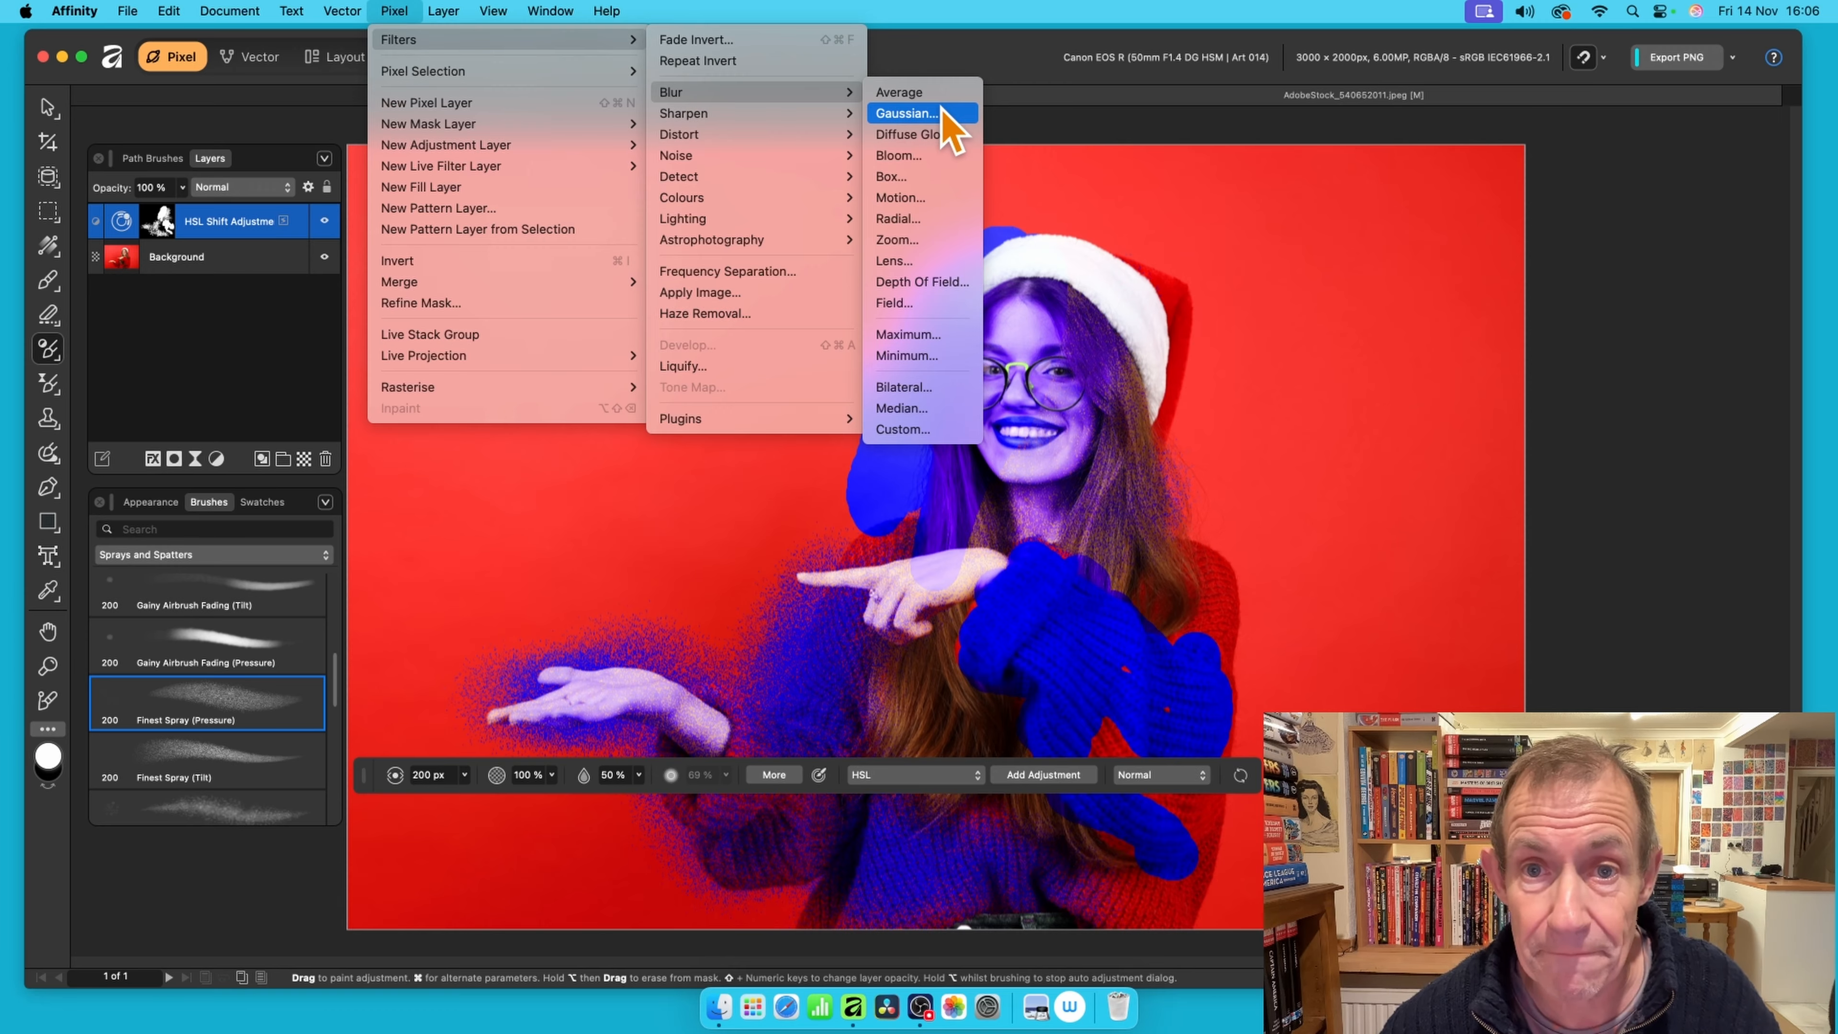
{"action": "left_click", "coordinate": [908, 113]}
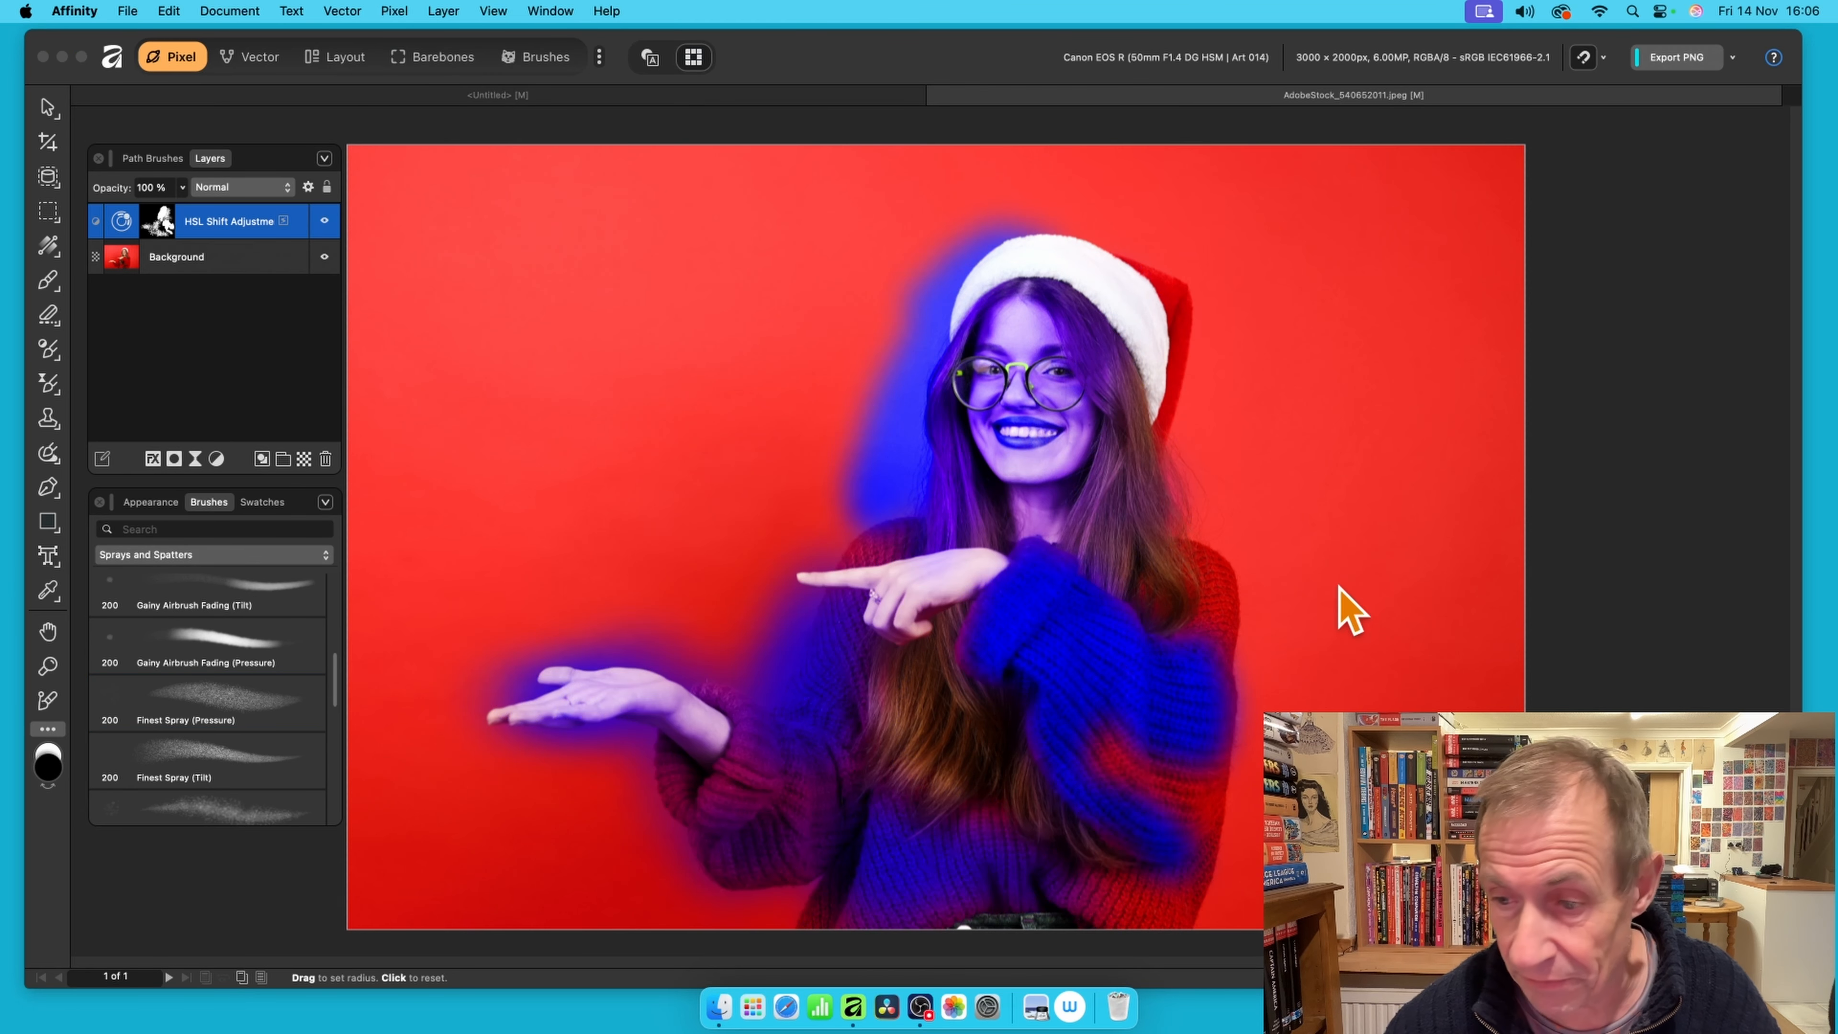
{"action": "left_click_drag", "start_coordinate": [1520, 782], "coordinate": [873, 599]}
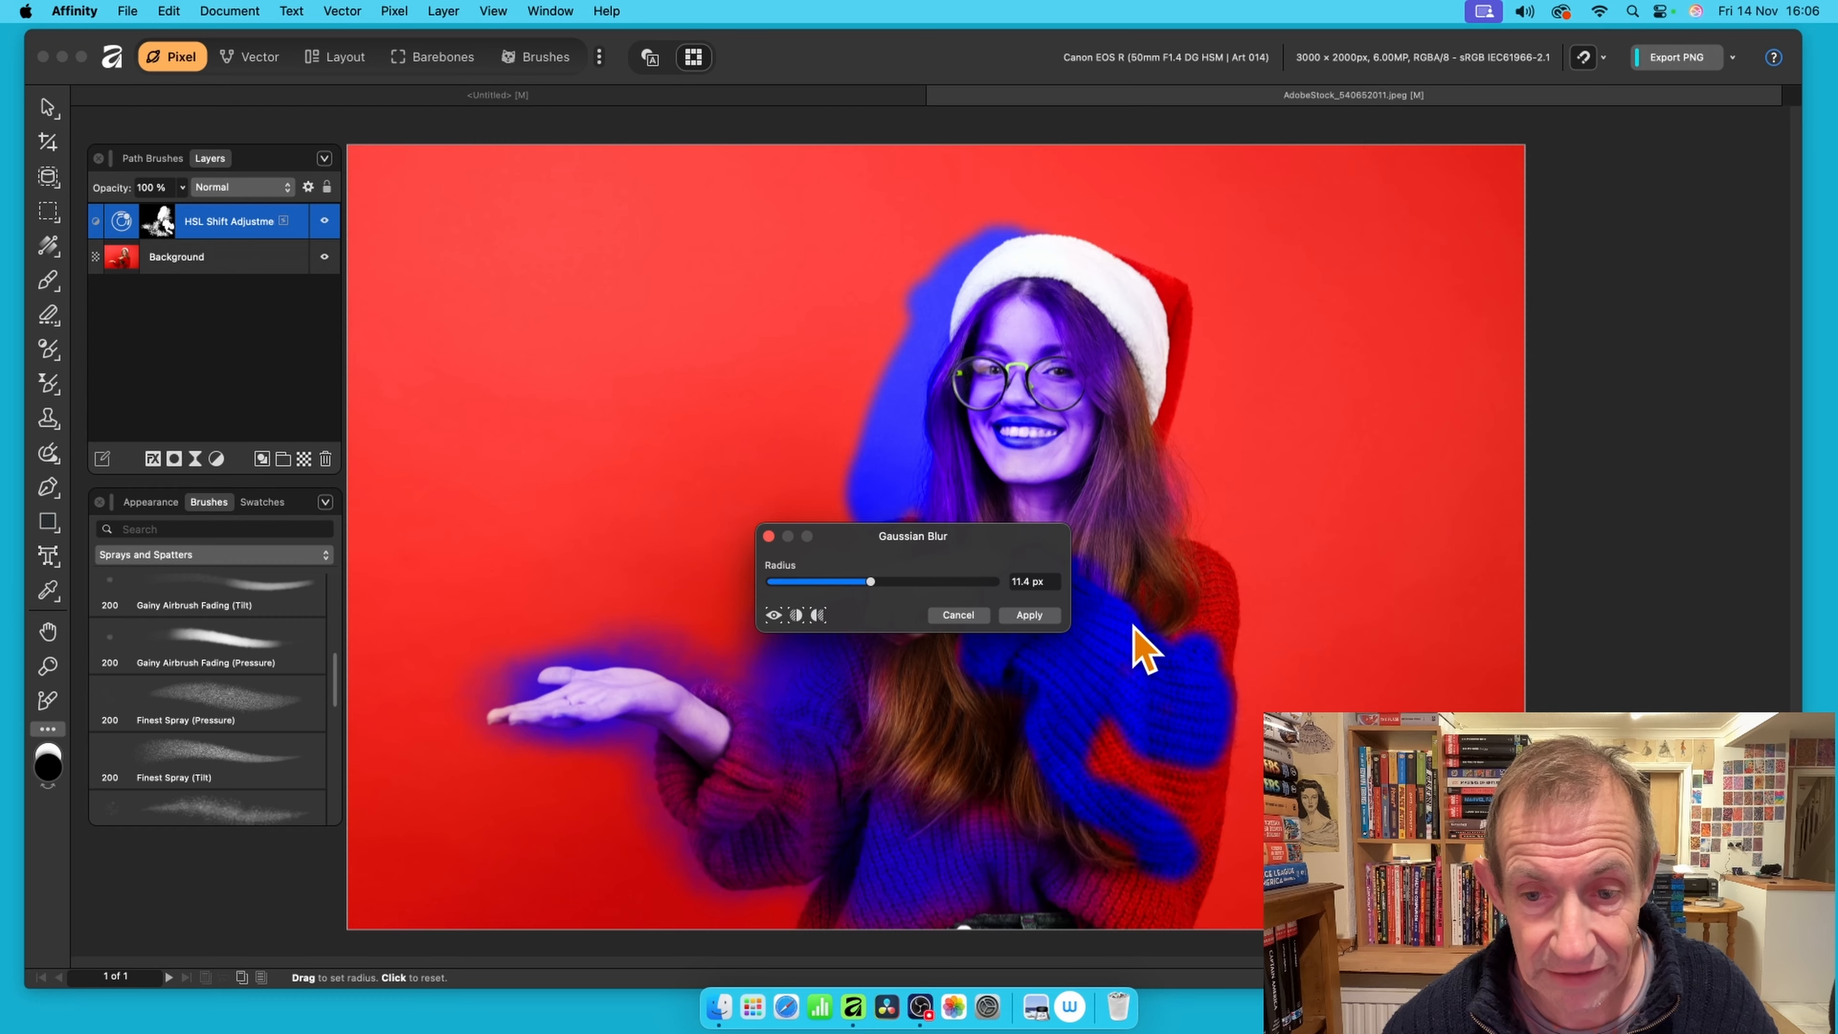
{"action": "left_click", "coordinate": [1047, 618]}
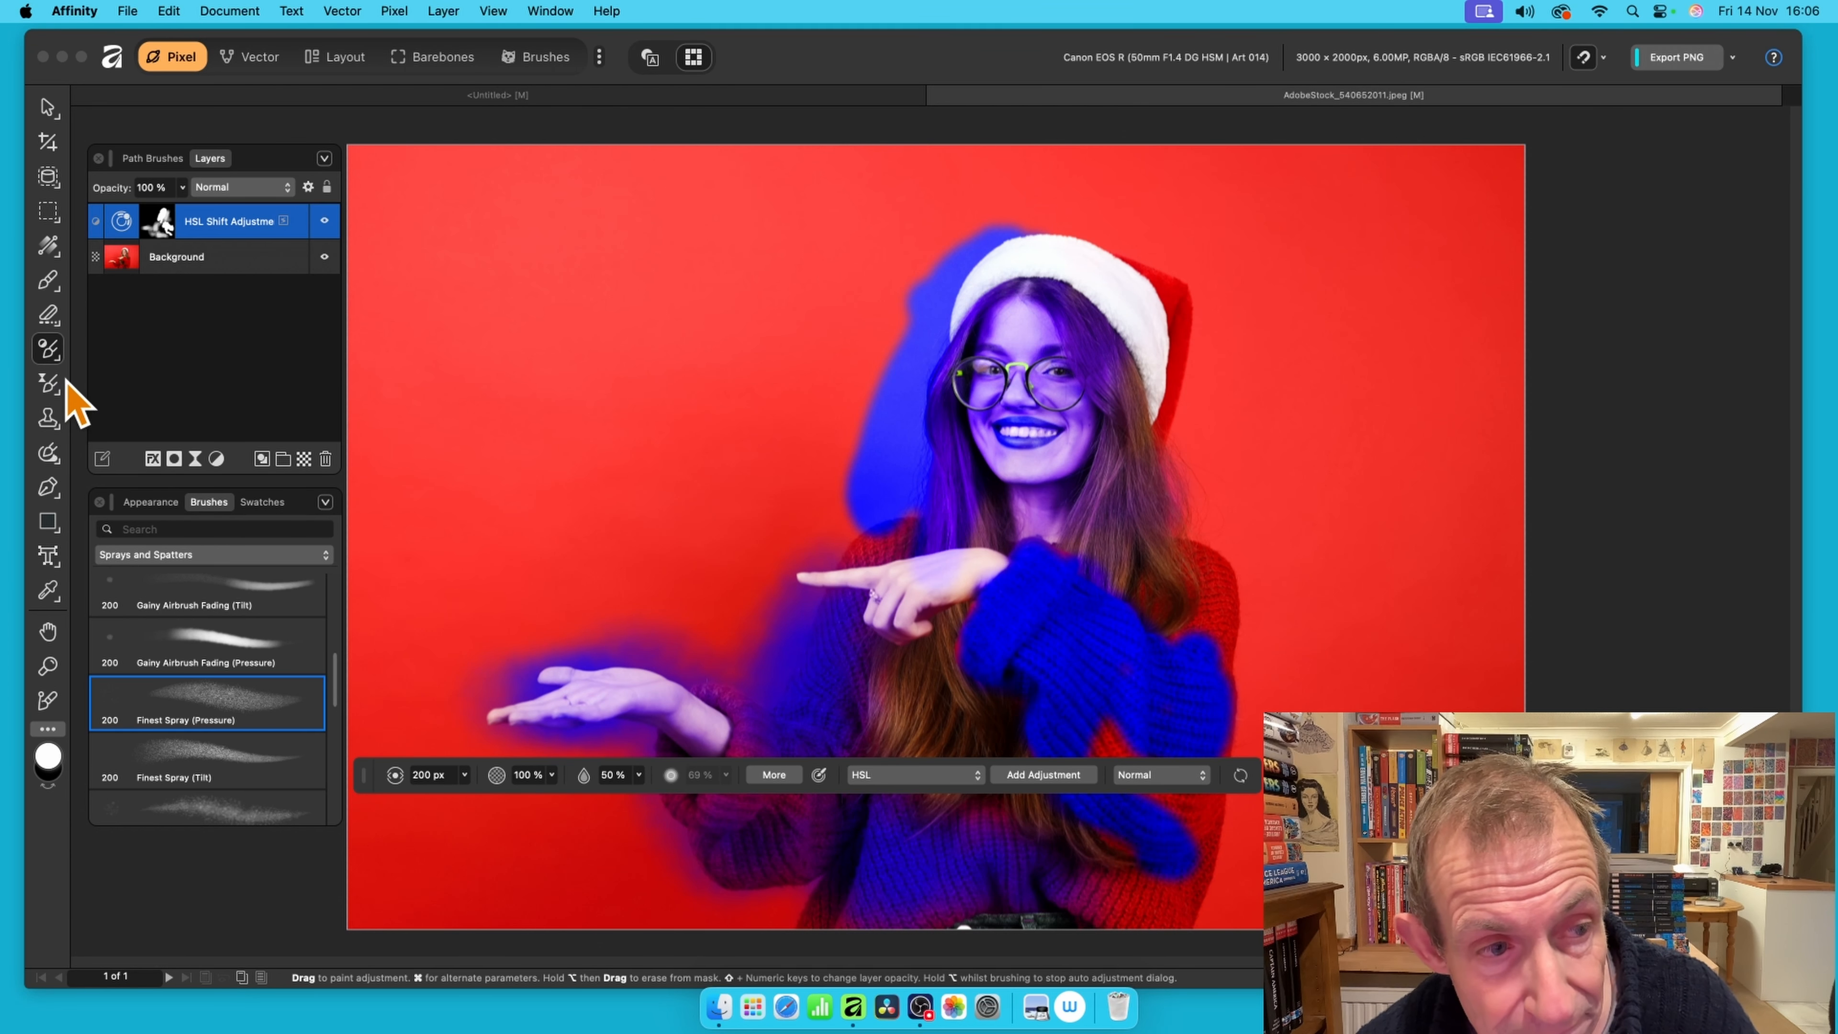
Paint several strokes onto the HSL mask beside the woman's head and arm with the Paint Brush Tool, using the 72 px Fine Fibers Oil brush
{"action": "left_click", "coordinate": [48, 279]}
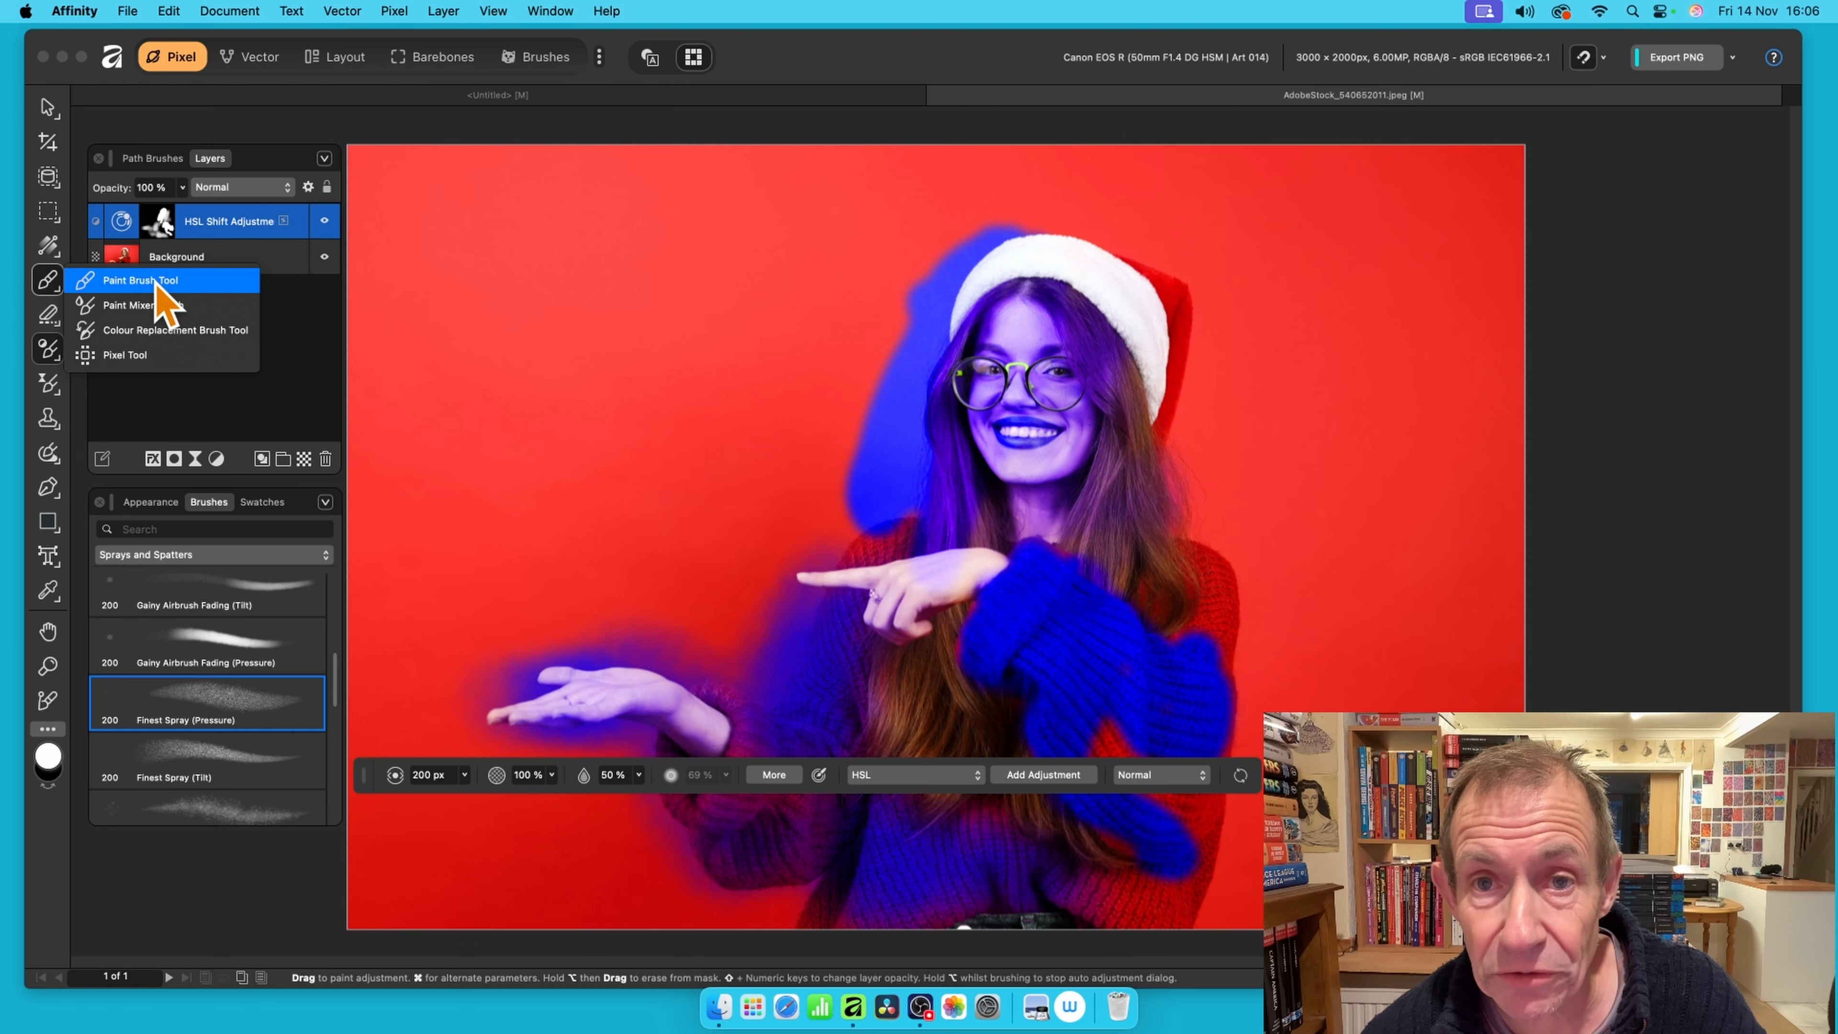
{"action": "left_click", "coordinate": [160, 282]}
{"action": "left_click_drag", "start_coordinate": [884, 299], "coordinate": [828, 443]}
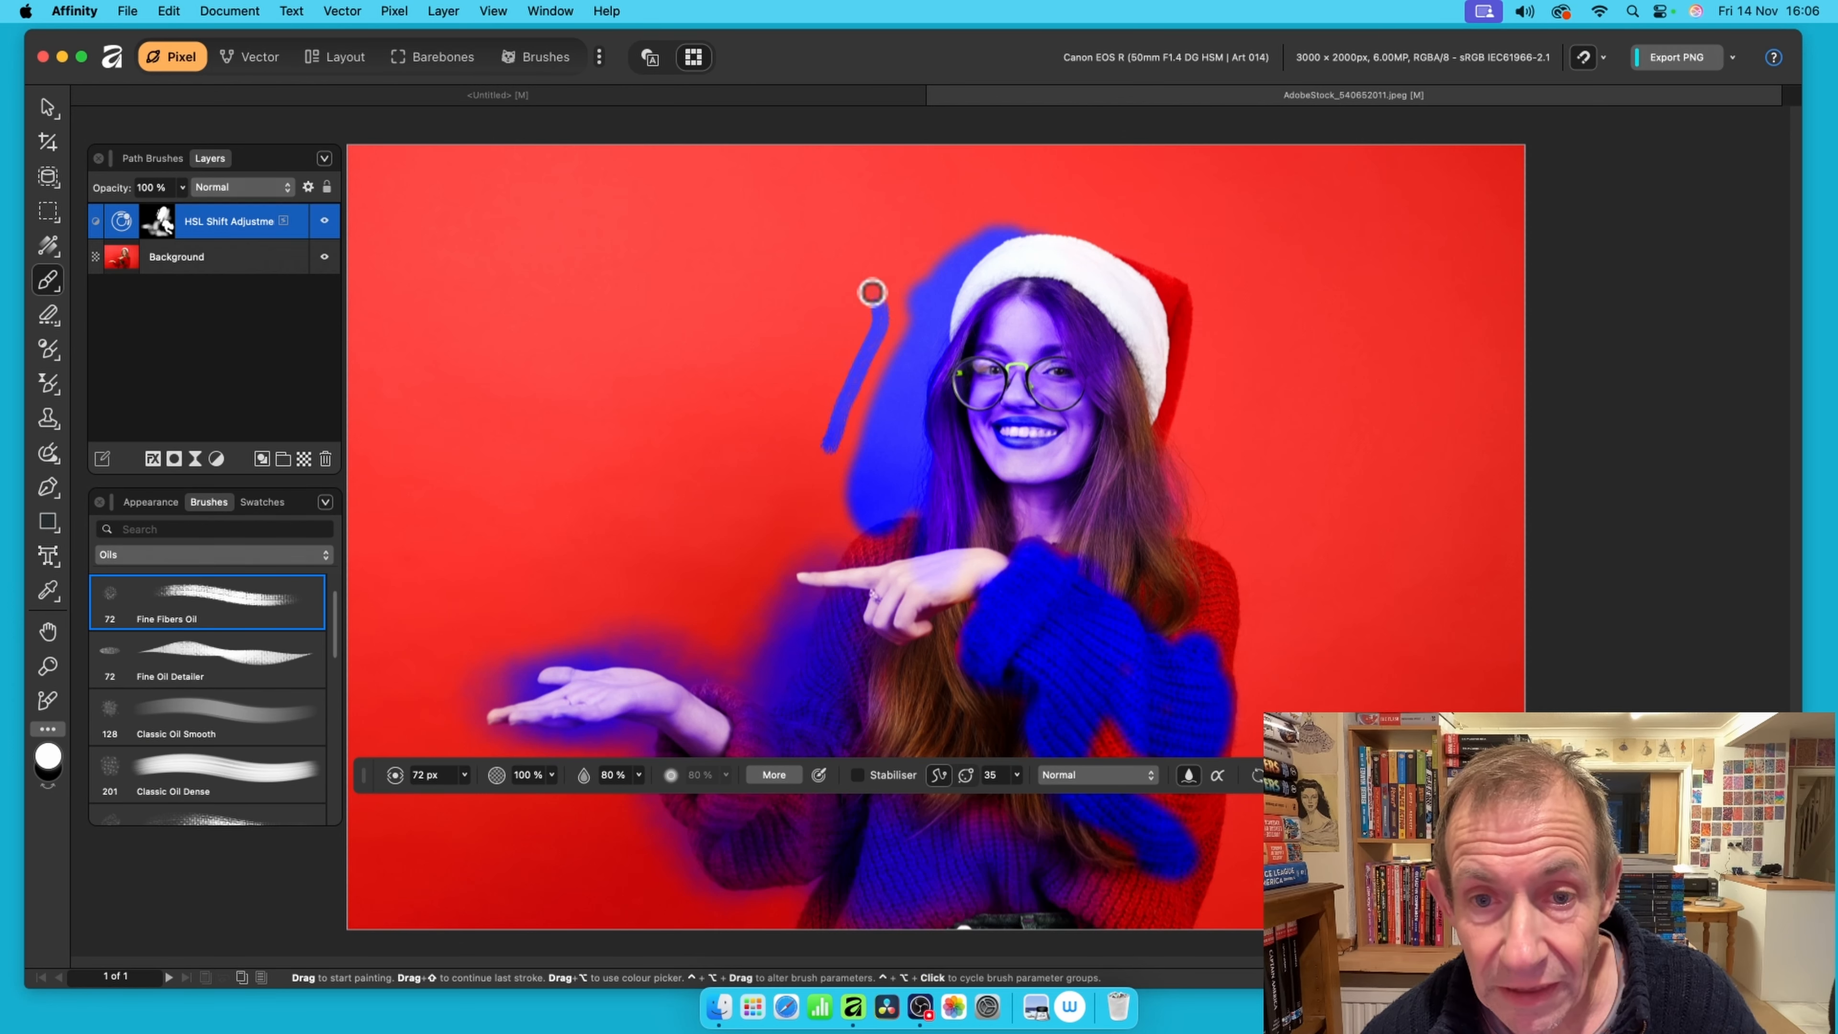
{"action": "left_click_drag", "start_coordinate": [870, 292], "coordinate": [799, 469]}
{"action": "left_click_drag", "start_coordinate": [795, 388], "coordinate": [729, 566]}
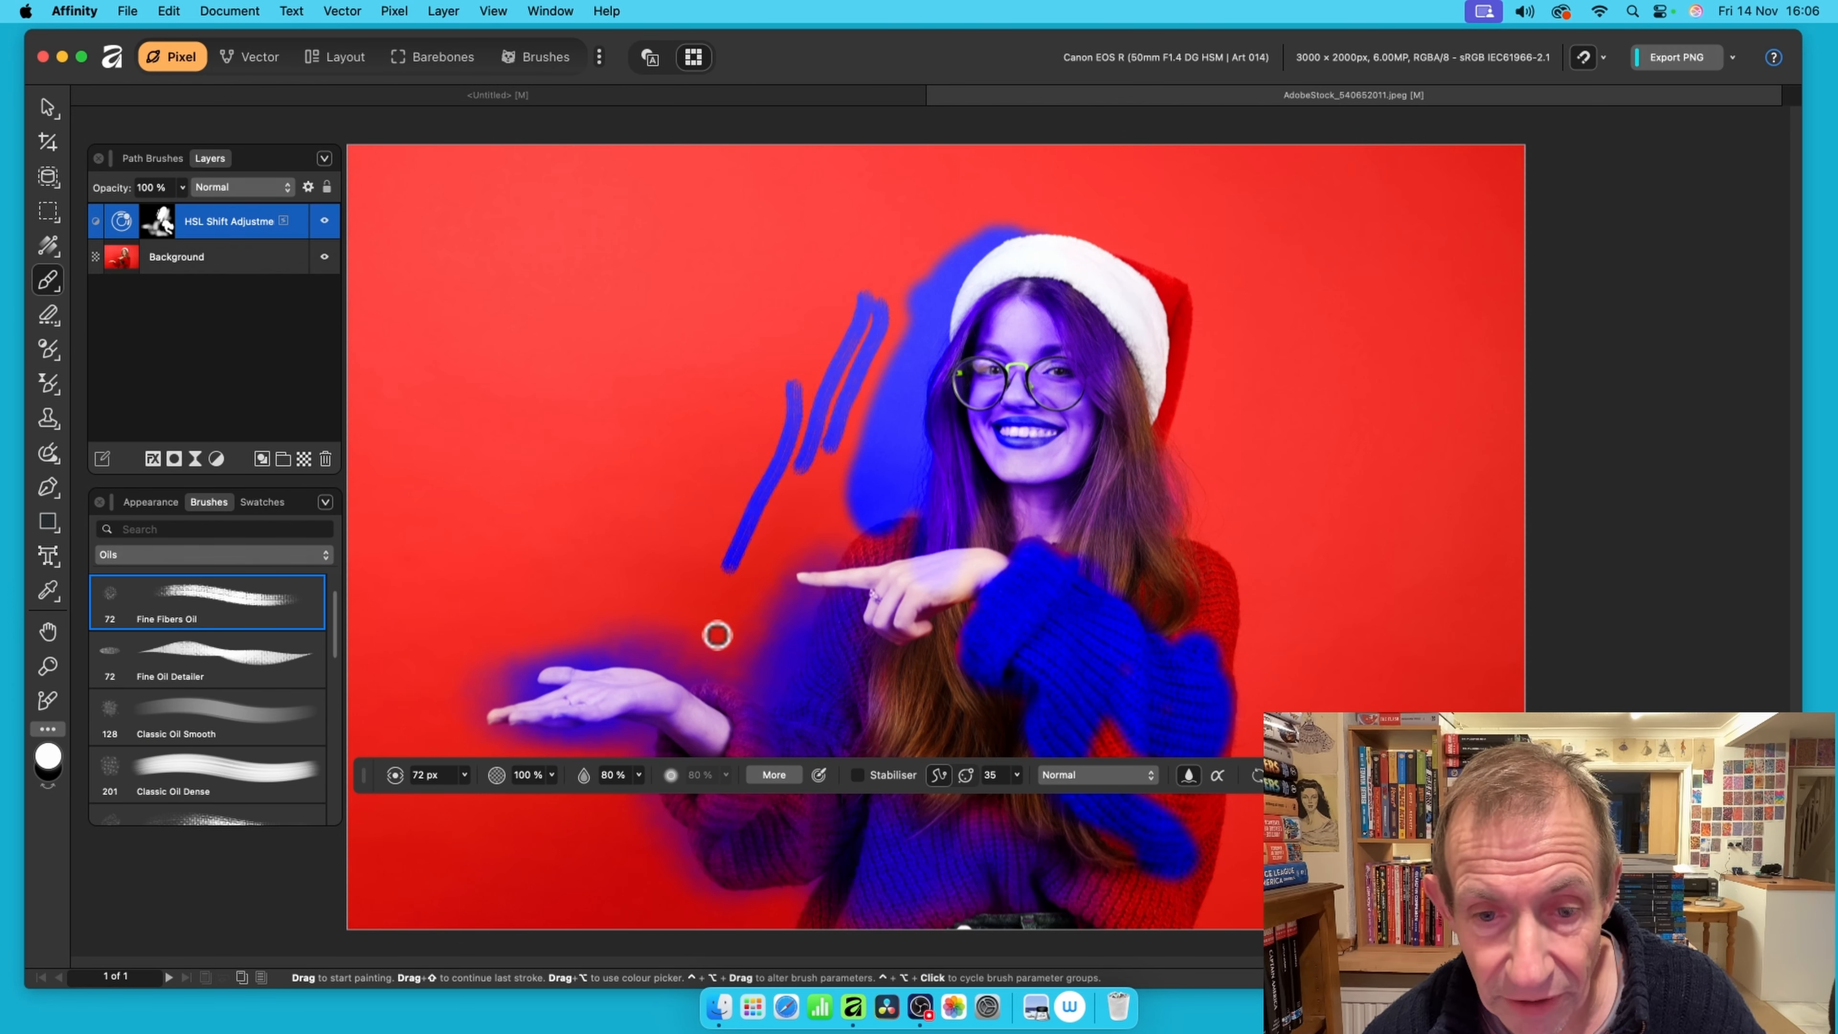
{"action": "left_click_drag", "start_coordinate": [852, 594], "coordinate": [876, 582]}
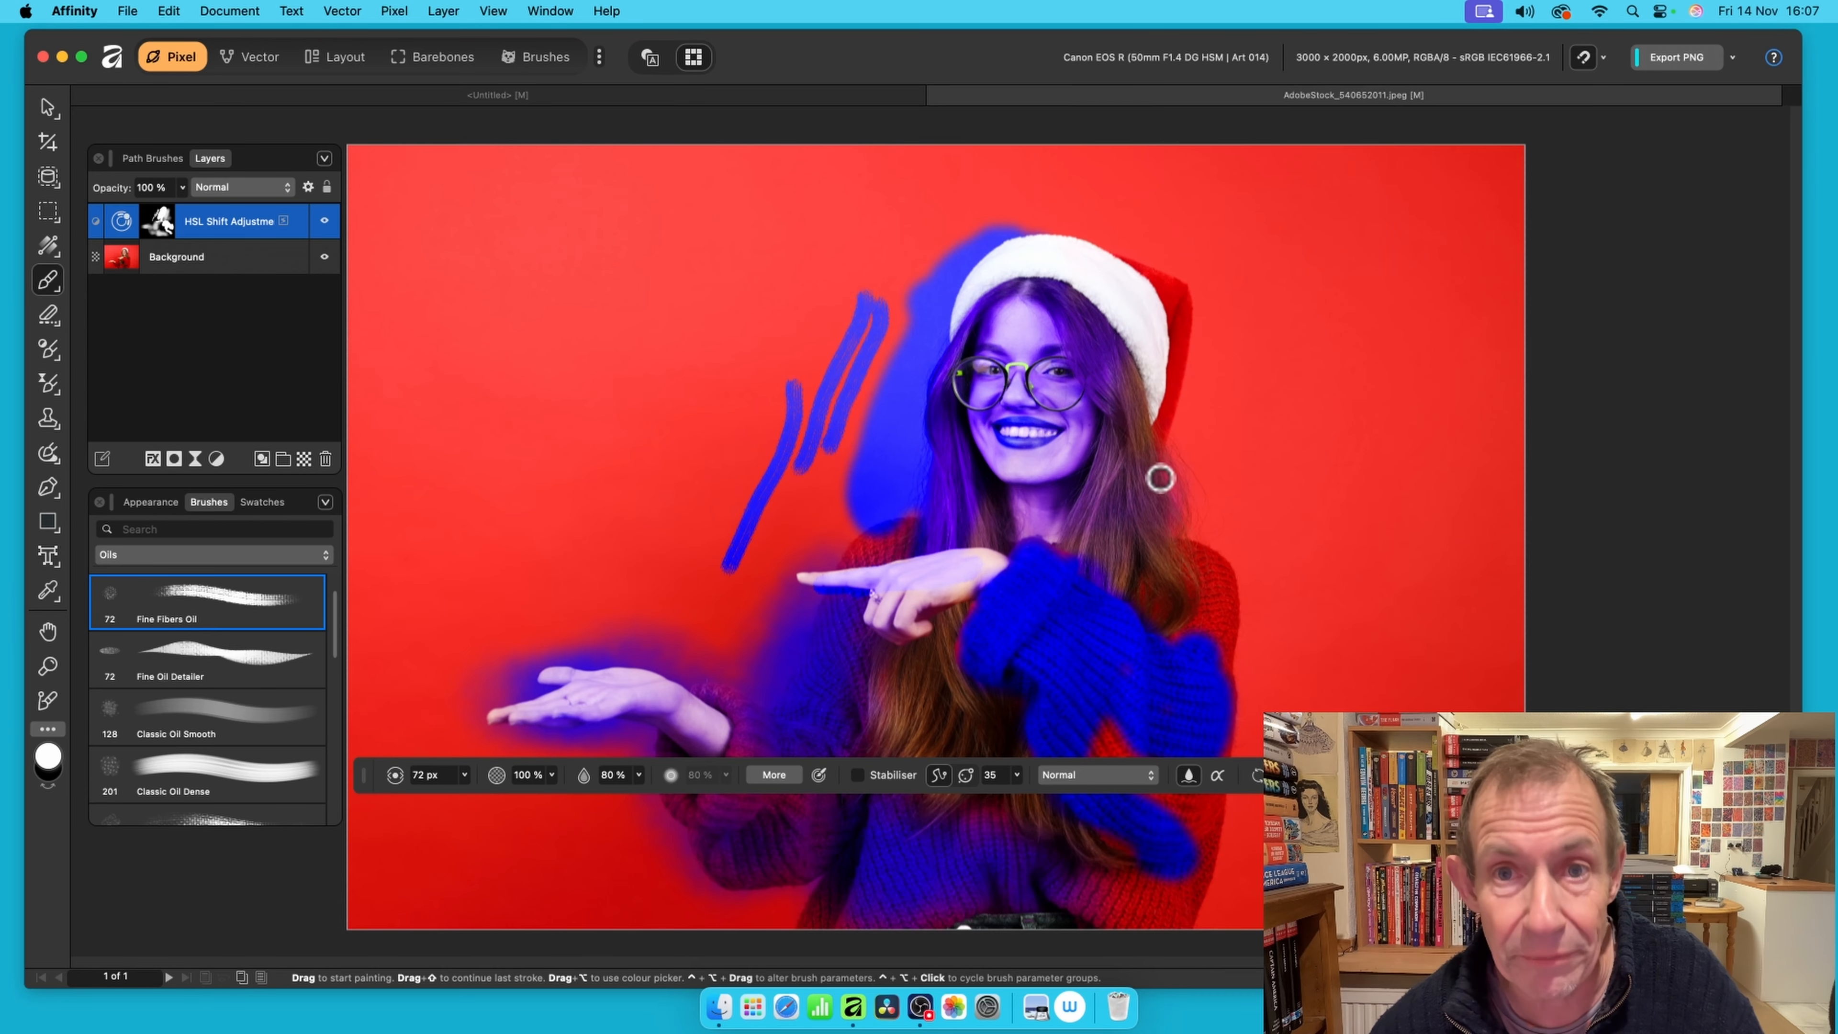
{"action": "mouse_move", "coordinate": [900, 270]}
{"action": "left_mouse_down"}
{"action": "mouse_move", "coordinate": [979, 219]}
{"action": "mouse_move", "coordinate": [1055, 213]}
{"action": "left_mouse_up"}
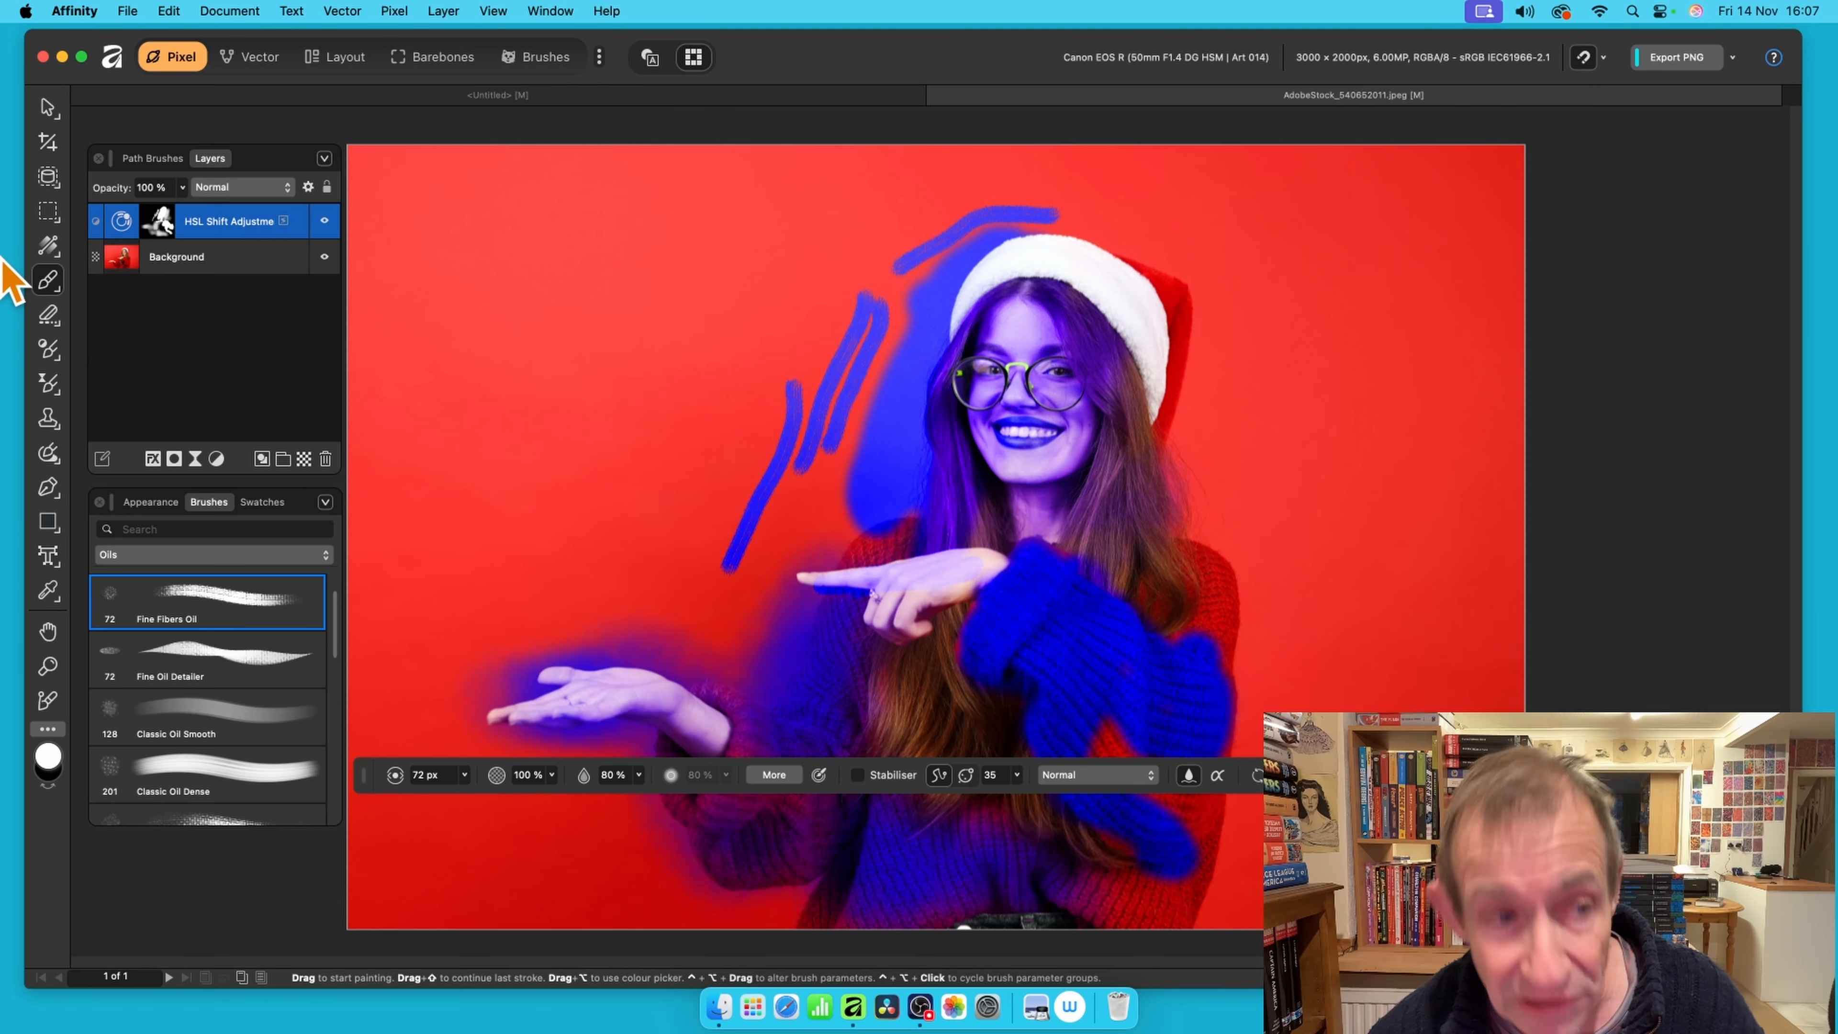
Look through the colour replacement, adjustment and filter brush tools and choose the Smudge Brush Tool
{"action": "left_click", "coordinate": [52, 284]}
{"action": "left_click", "coordinate": [87, 330]}
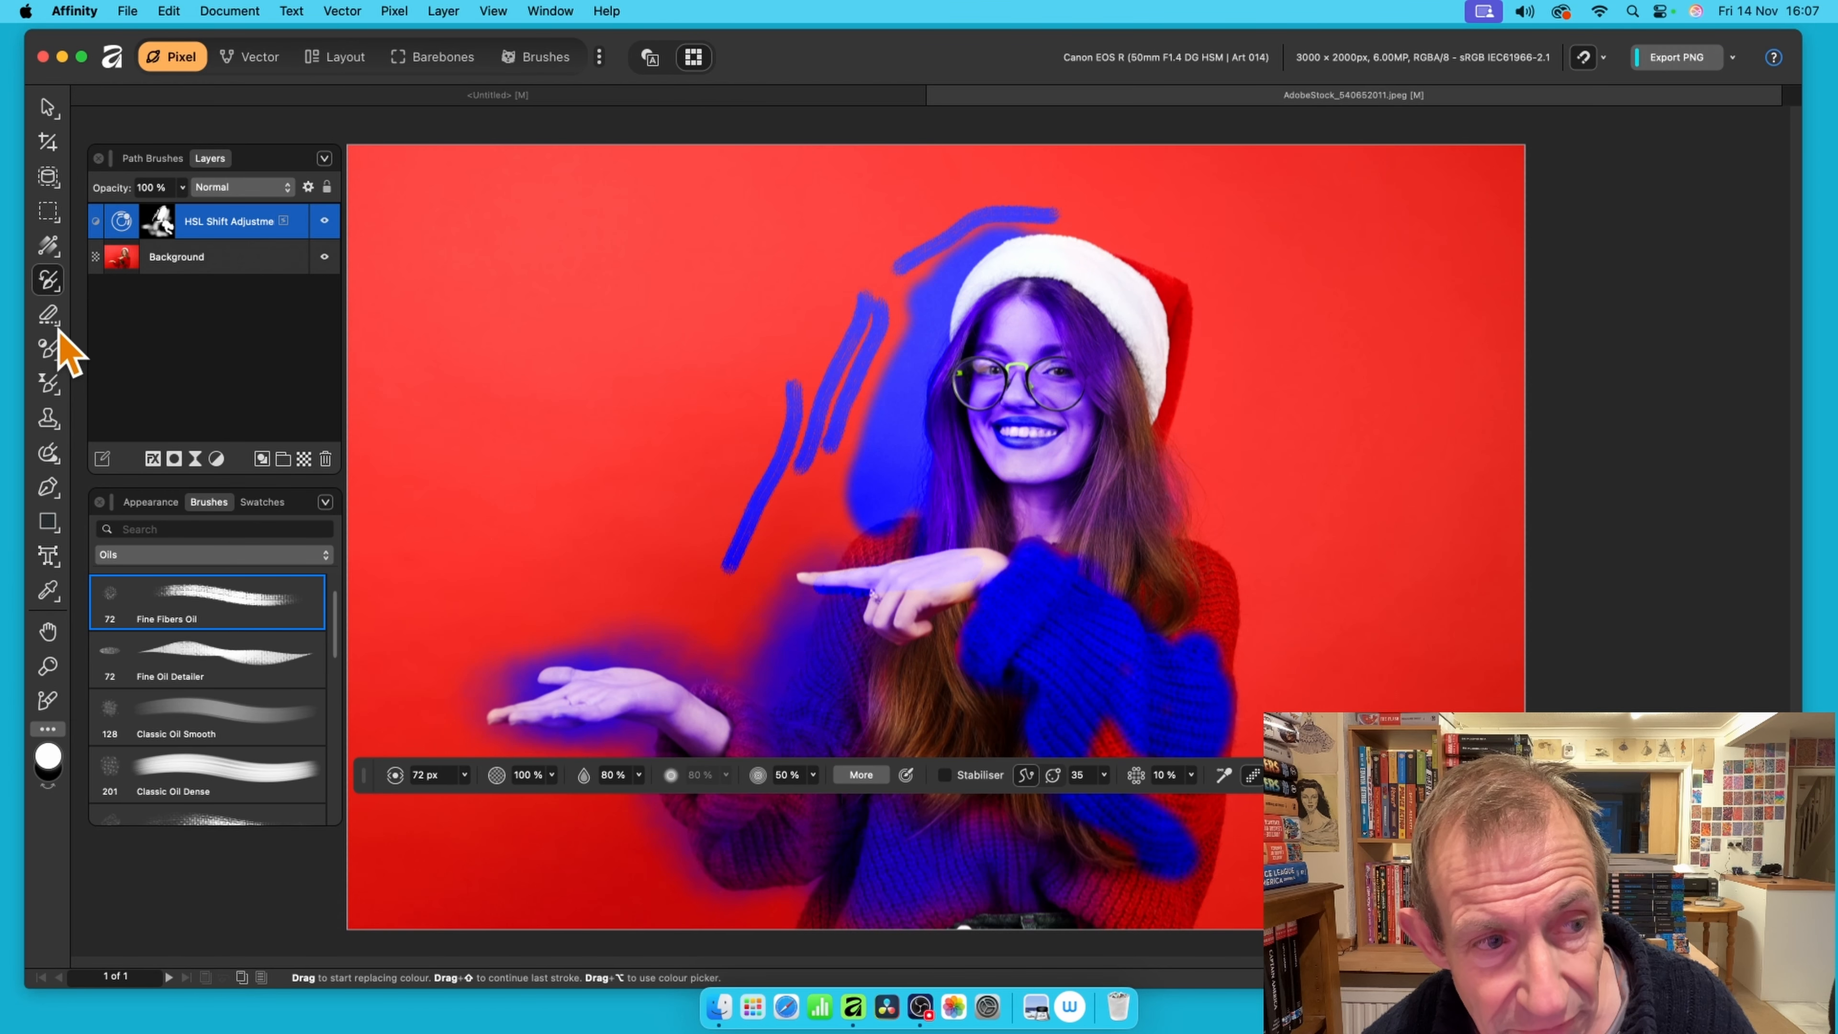
{"action": "left_click", "coordinate": [48, 314]}
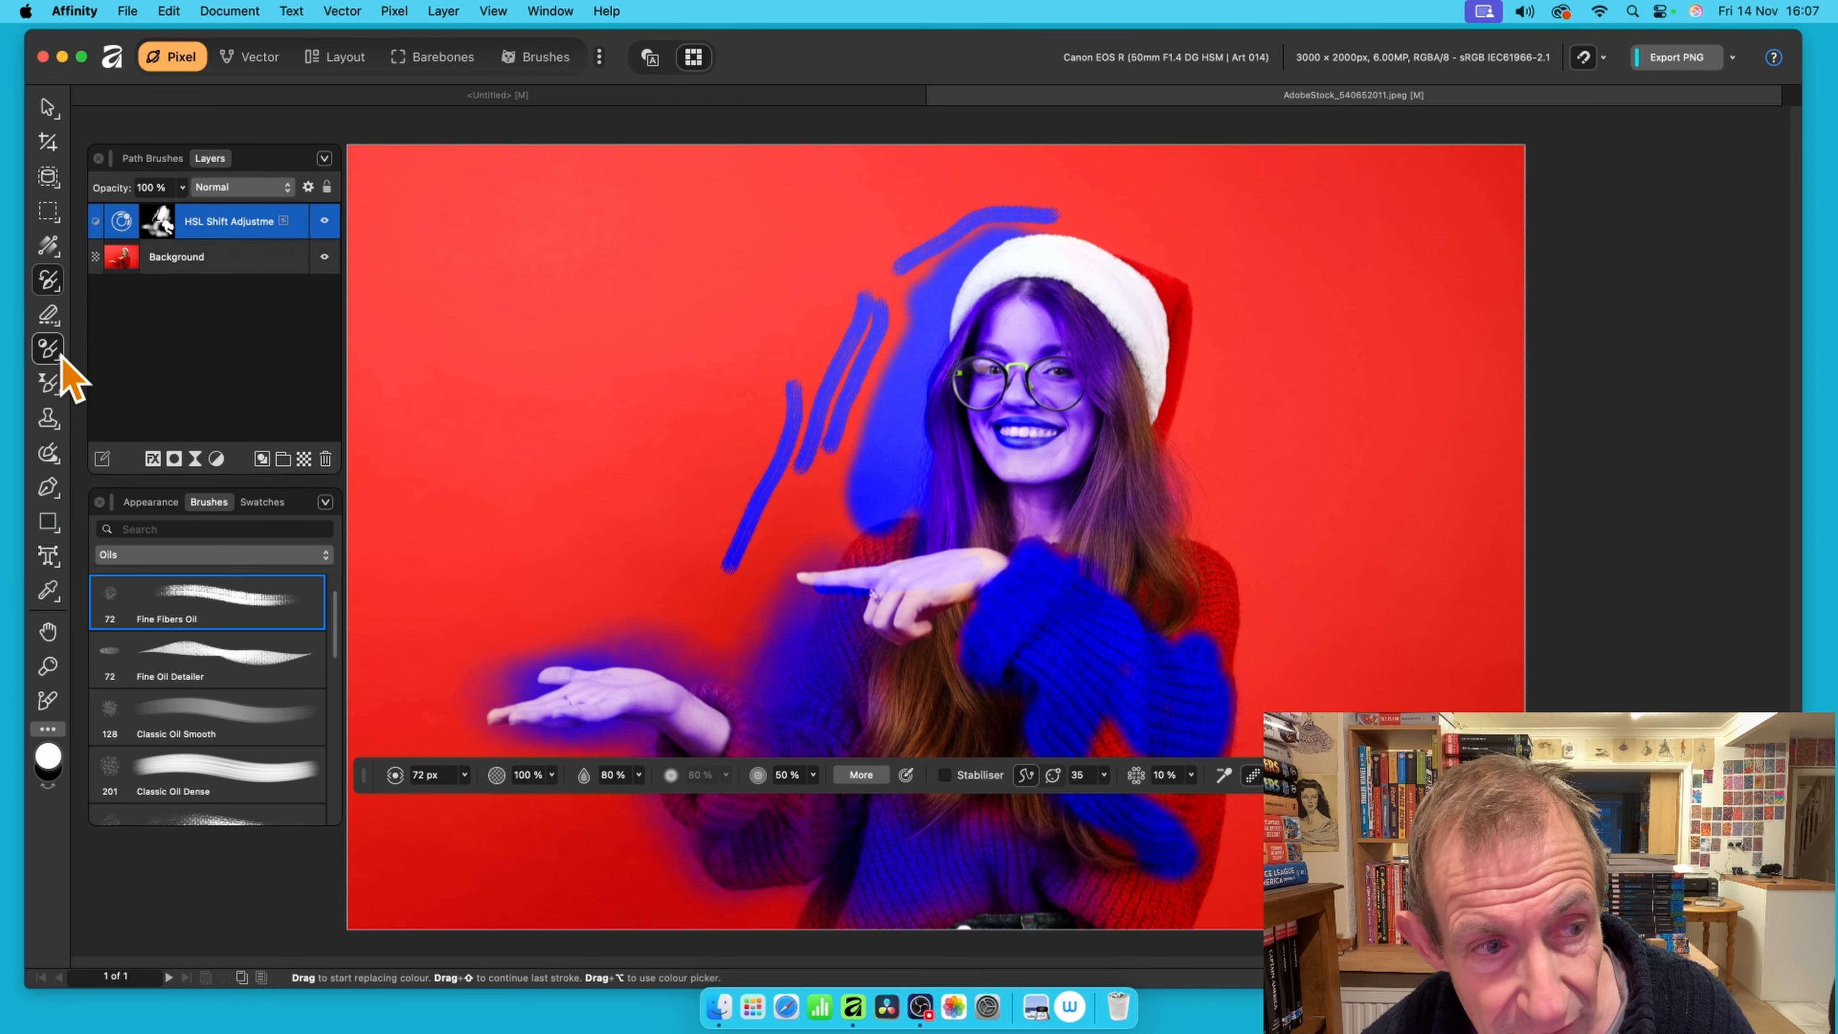
{"action": "left_click", "coordinate": [48, 349]}
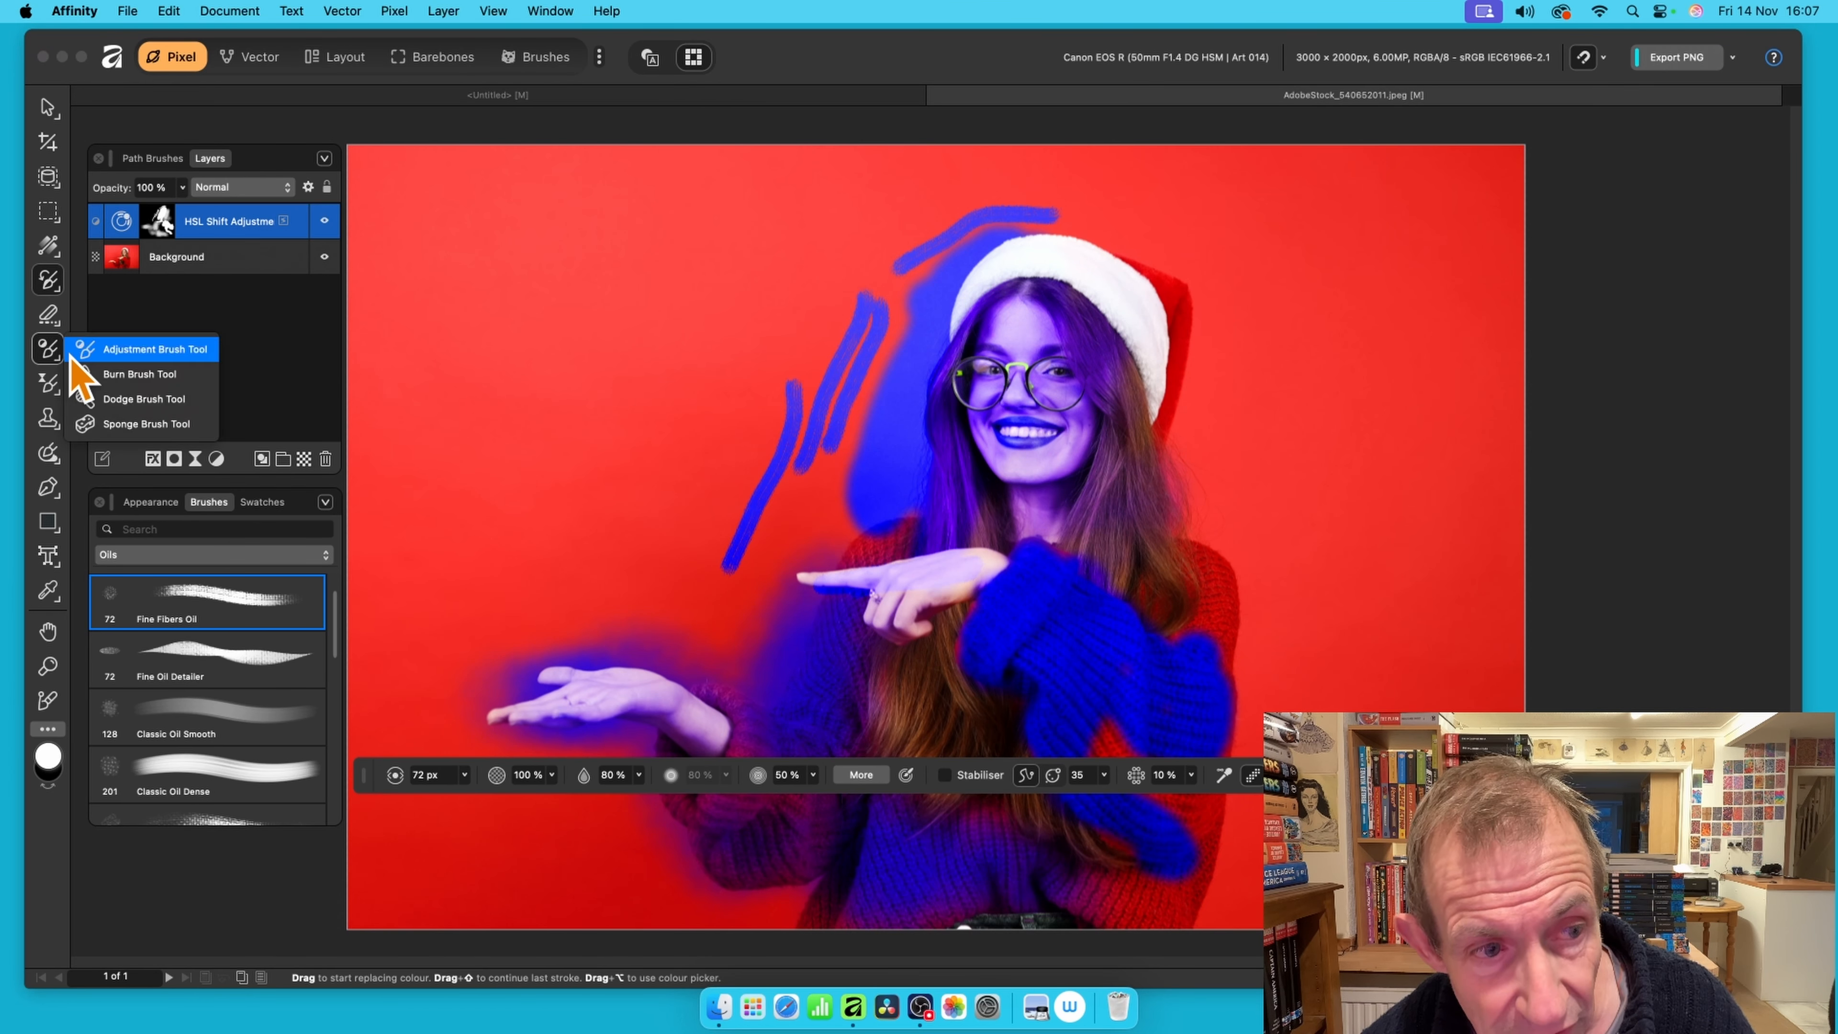
{"action": "left_click", "coordinate": [48, 407]}
{"action": "left_click", "coordinate": [62, 390]}
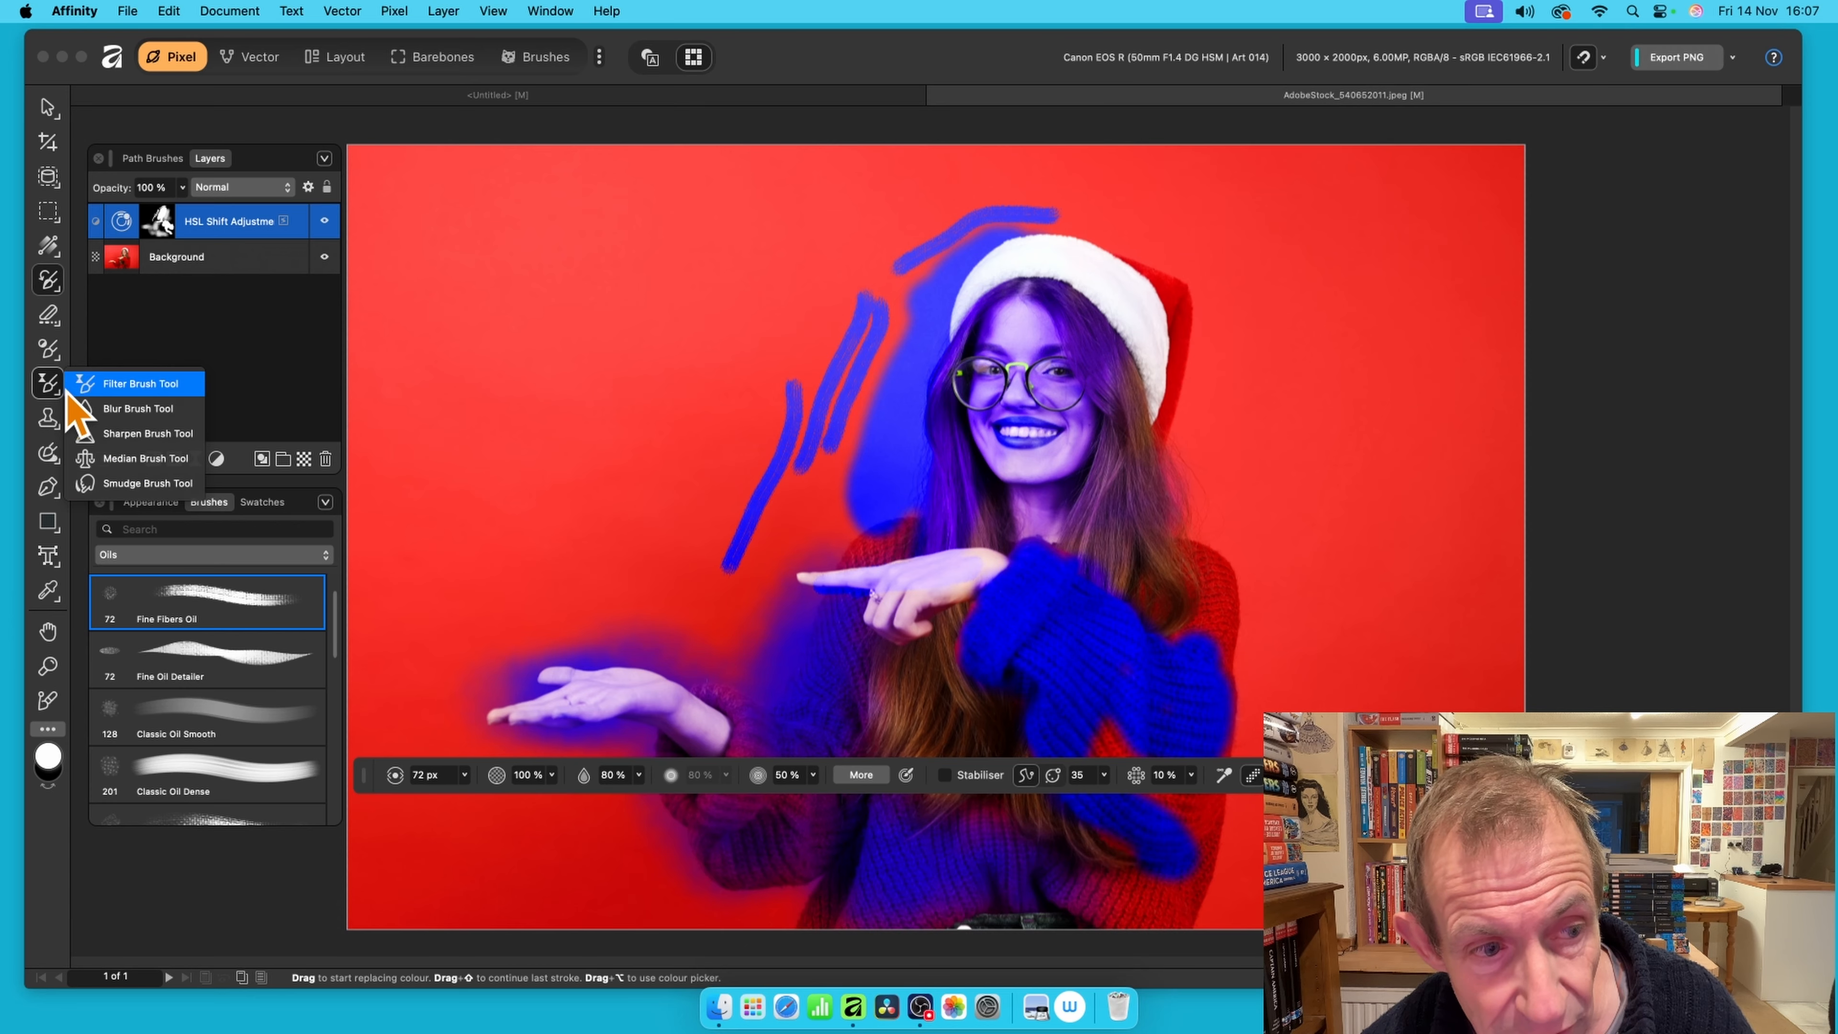
{"action": "left_click", "coordinate": [105, 479]}
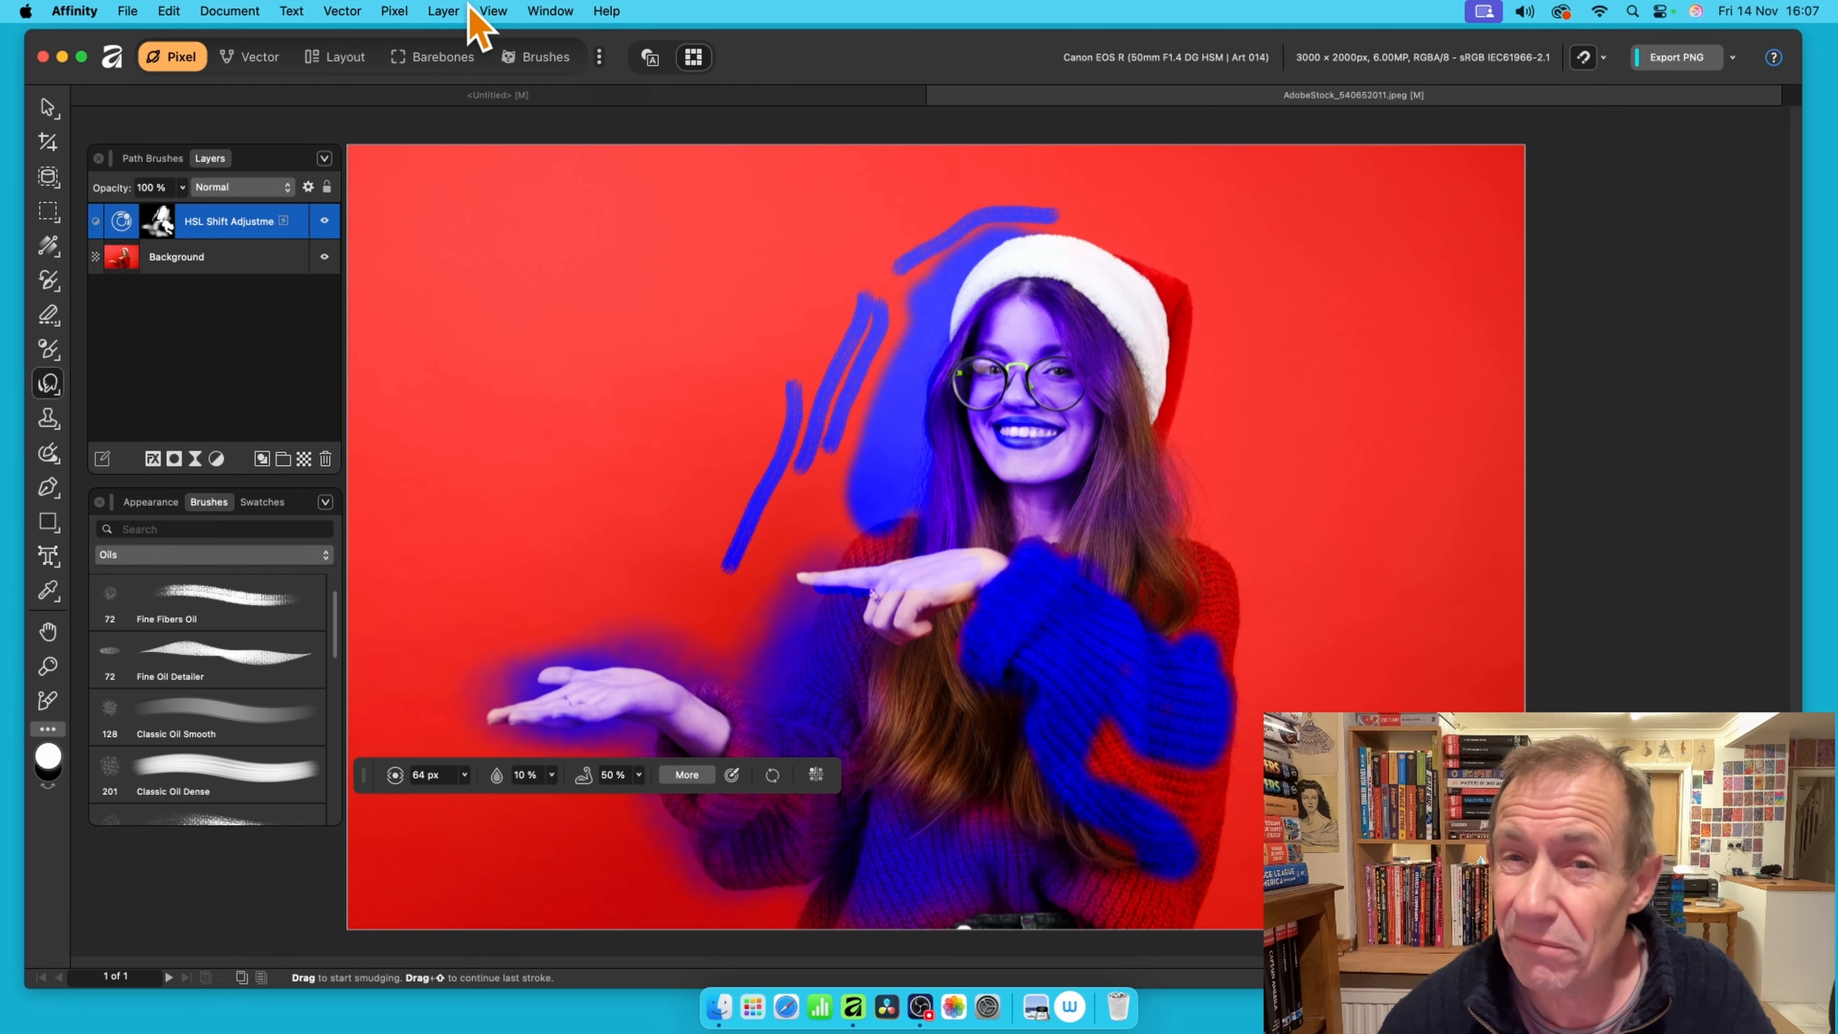
Apply the Mirror distortion filter to the HSL adjustment's mask with the number of mirrors set to 3
{"action": "left_click", "coordinate": [400, 12]}
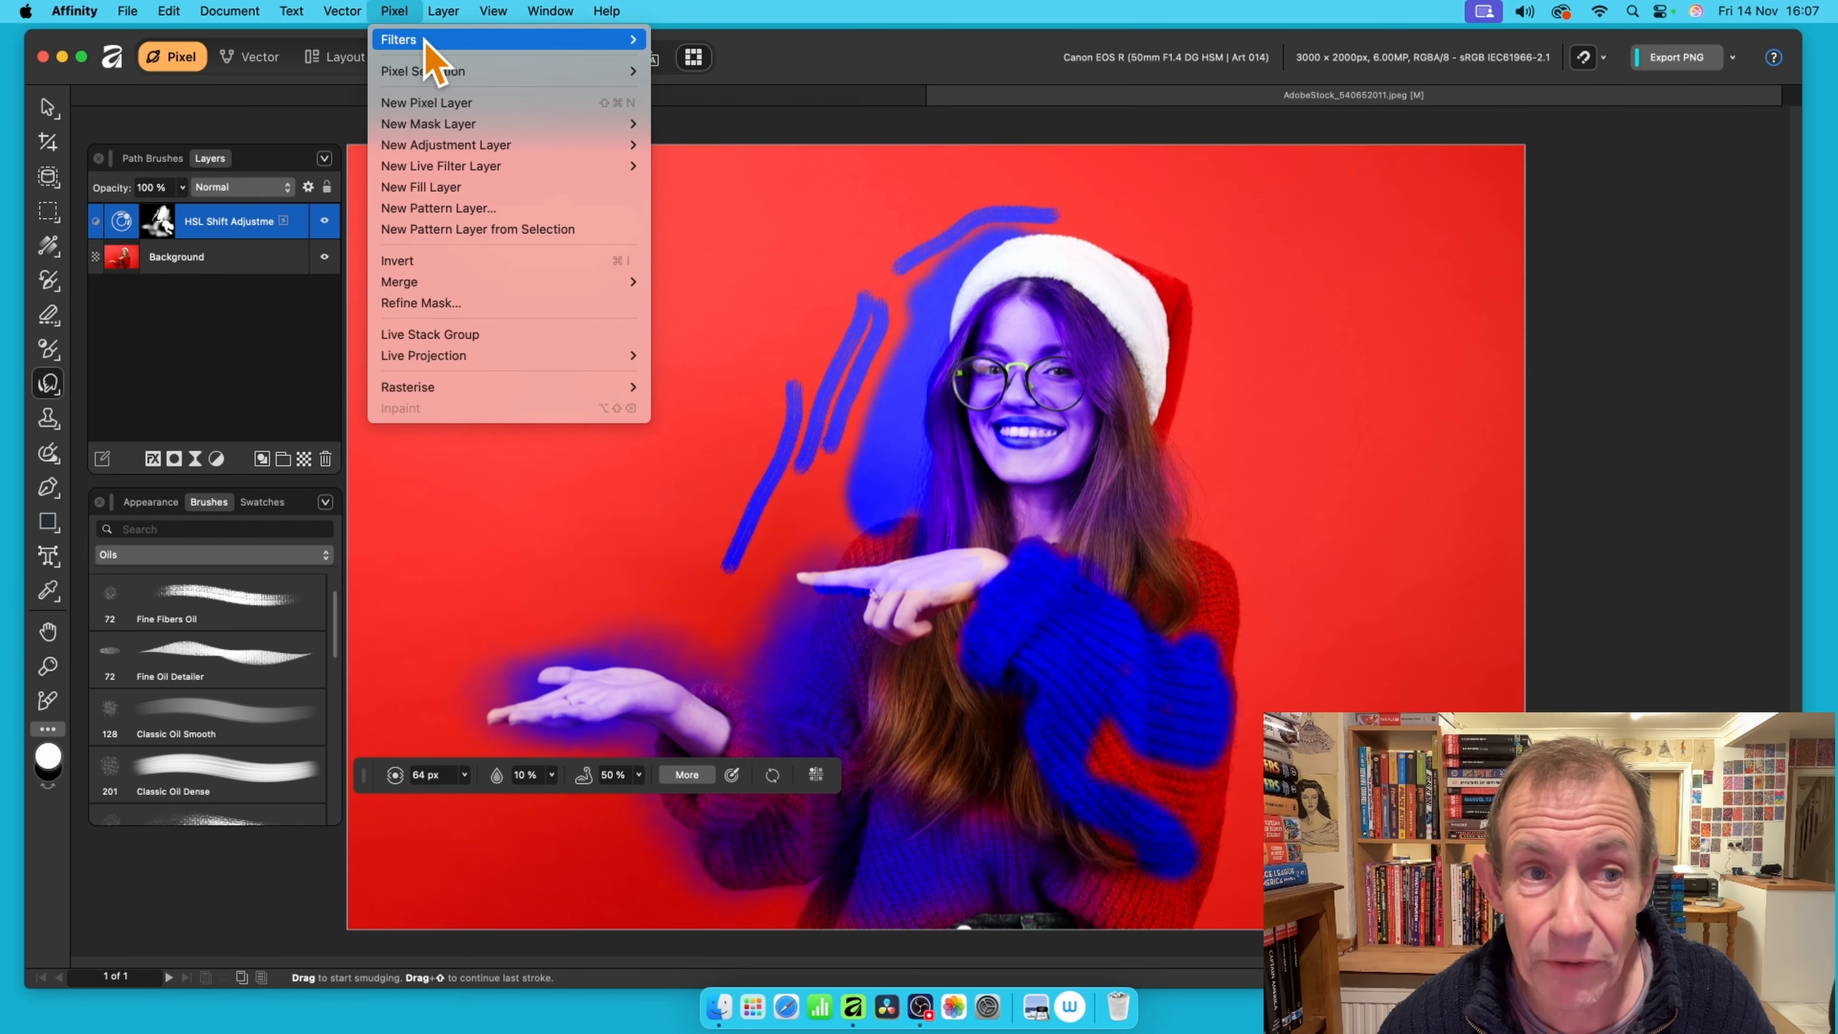
{"action": "mouse_move", "coordinate": [427, 42]}
{"action": "mouse_move", "coordinate": [758, 143]}
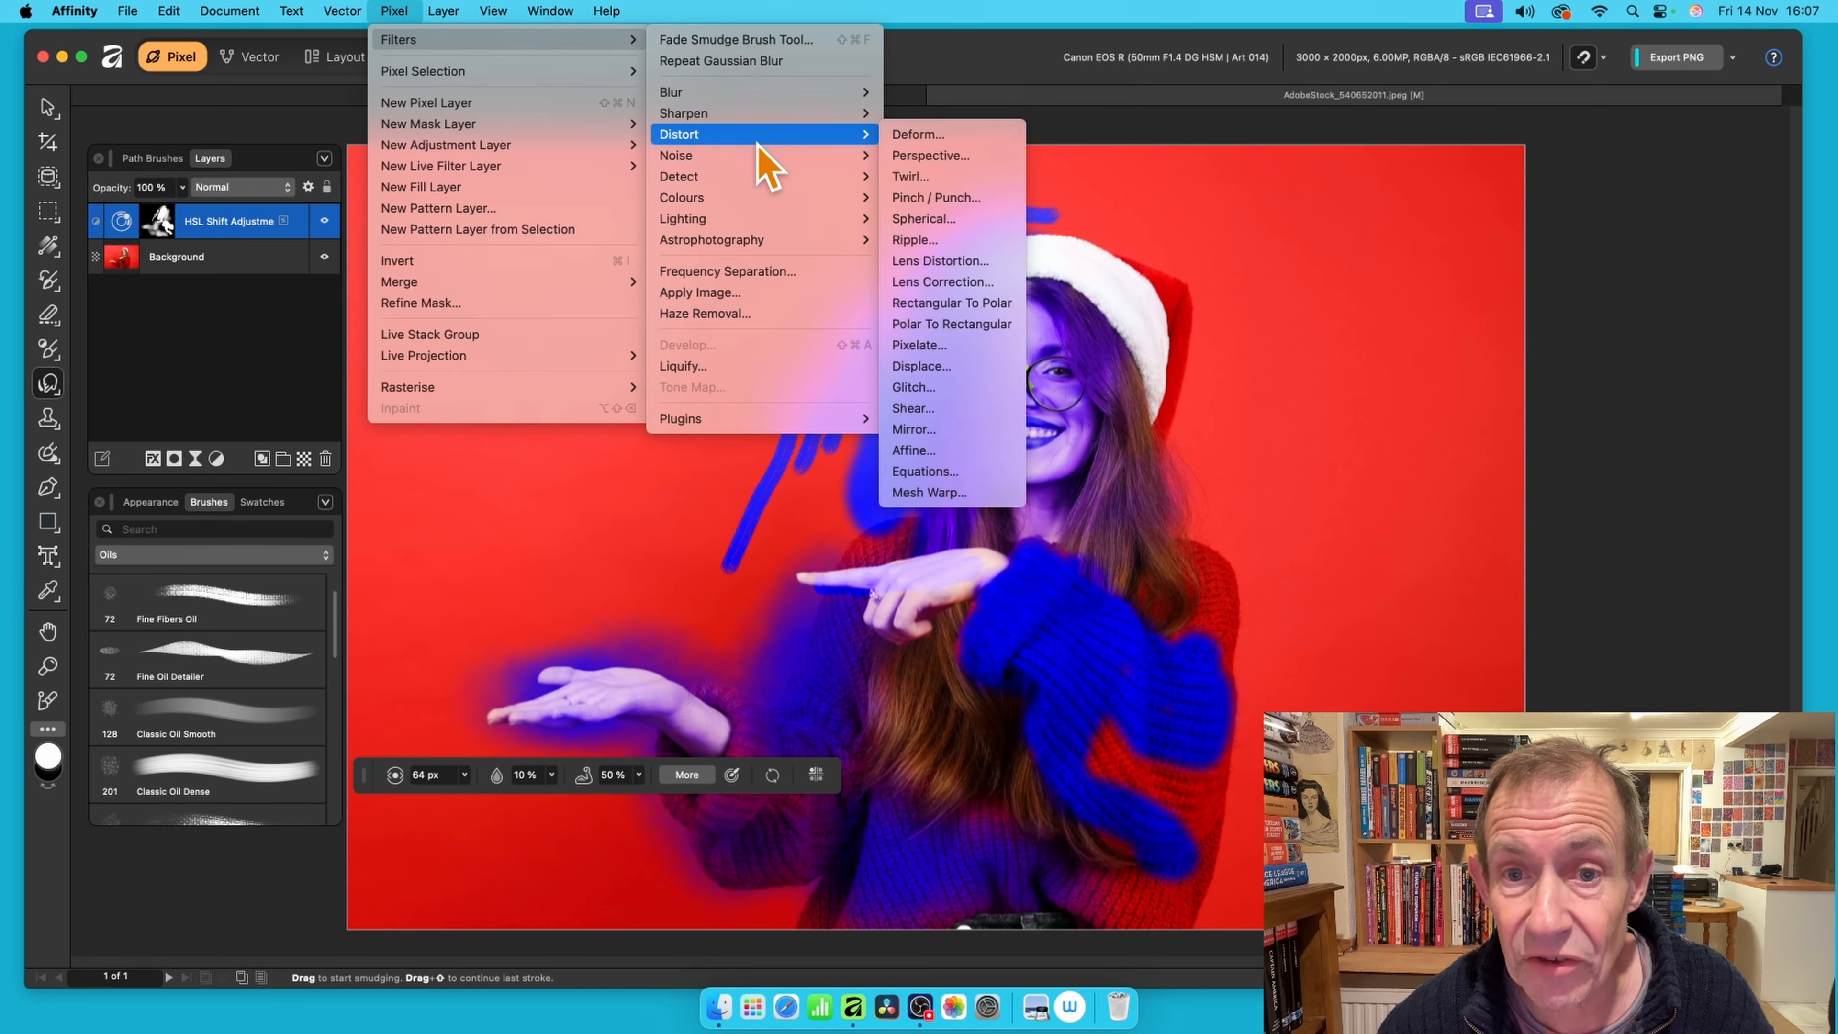
{"action": "left_click", "coordinate": [939, 432]}
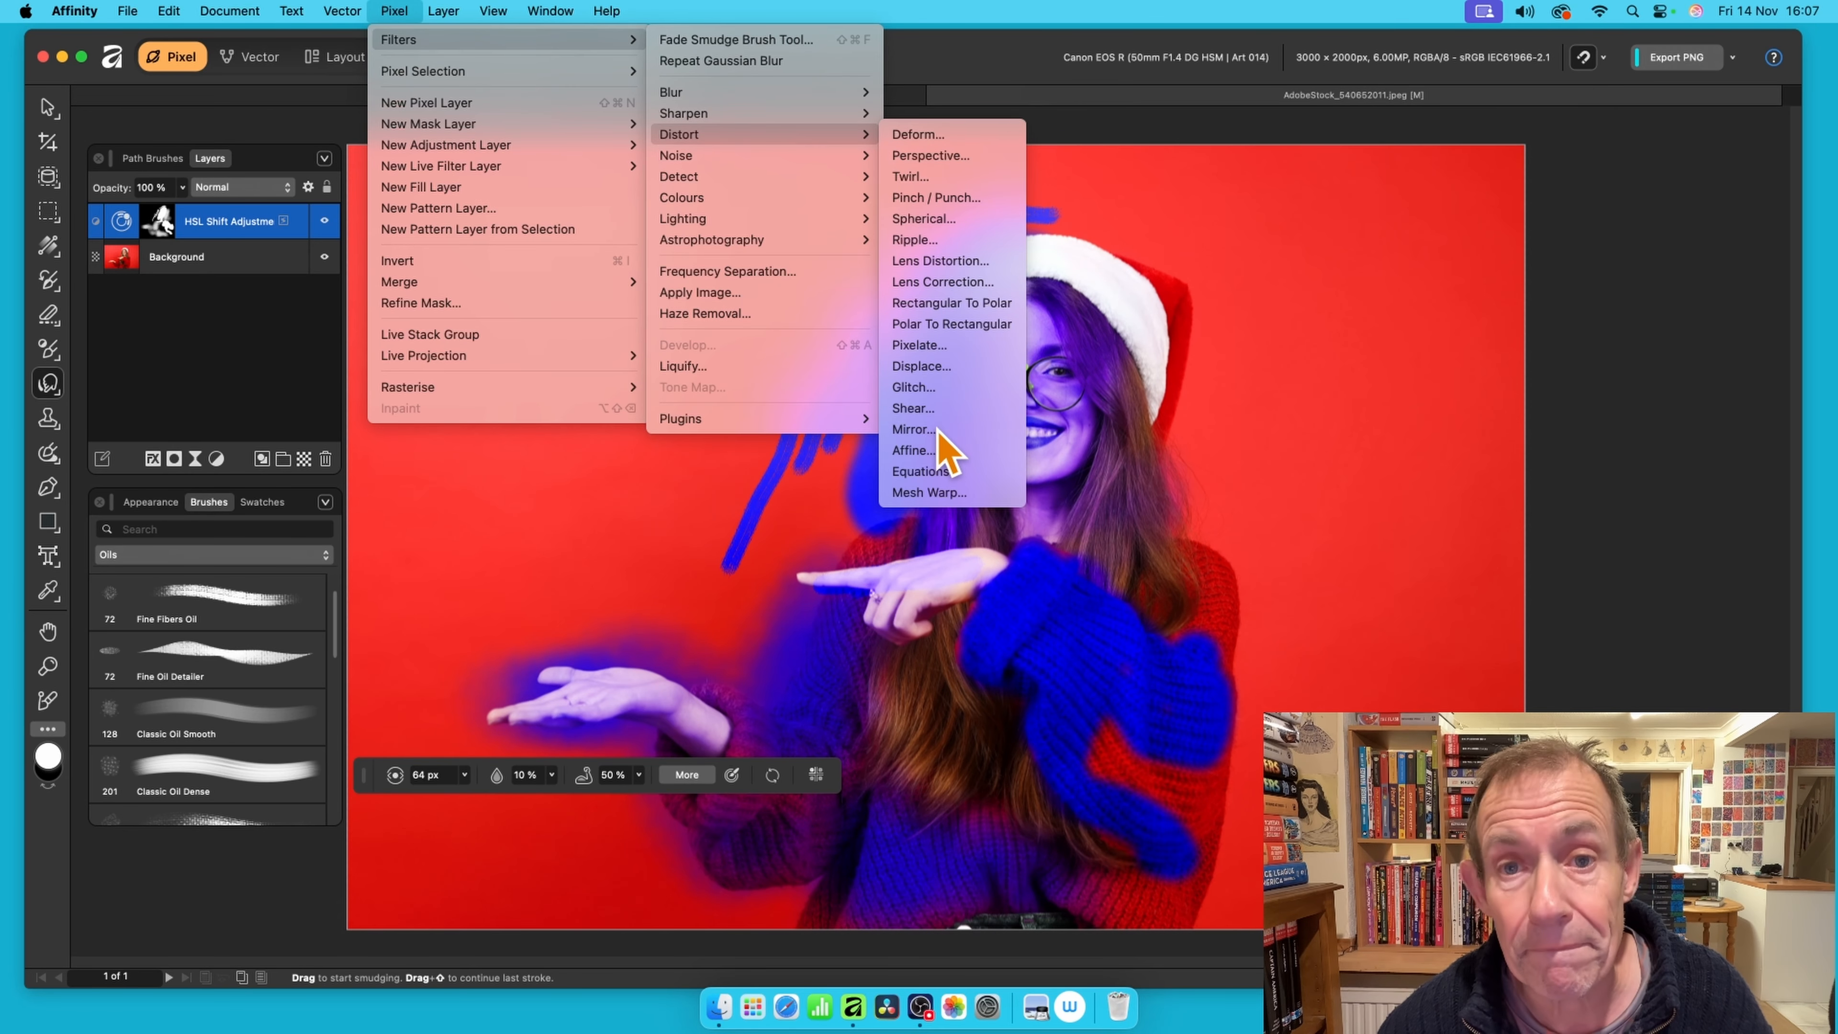
{"action": "left_click_drag", "start_coordinate": [1054, 486], "coordinate": [965, 443]}
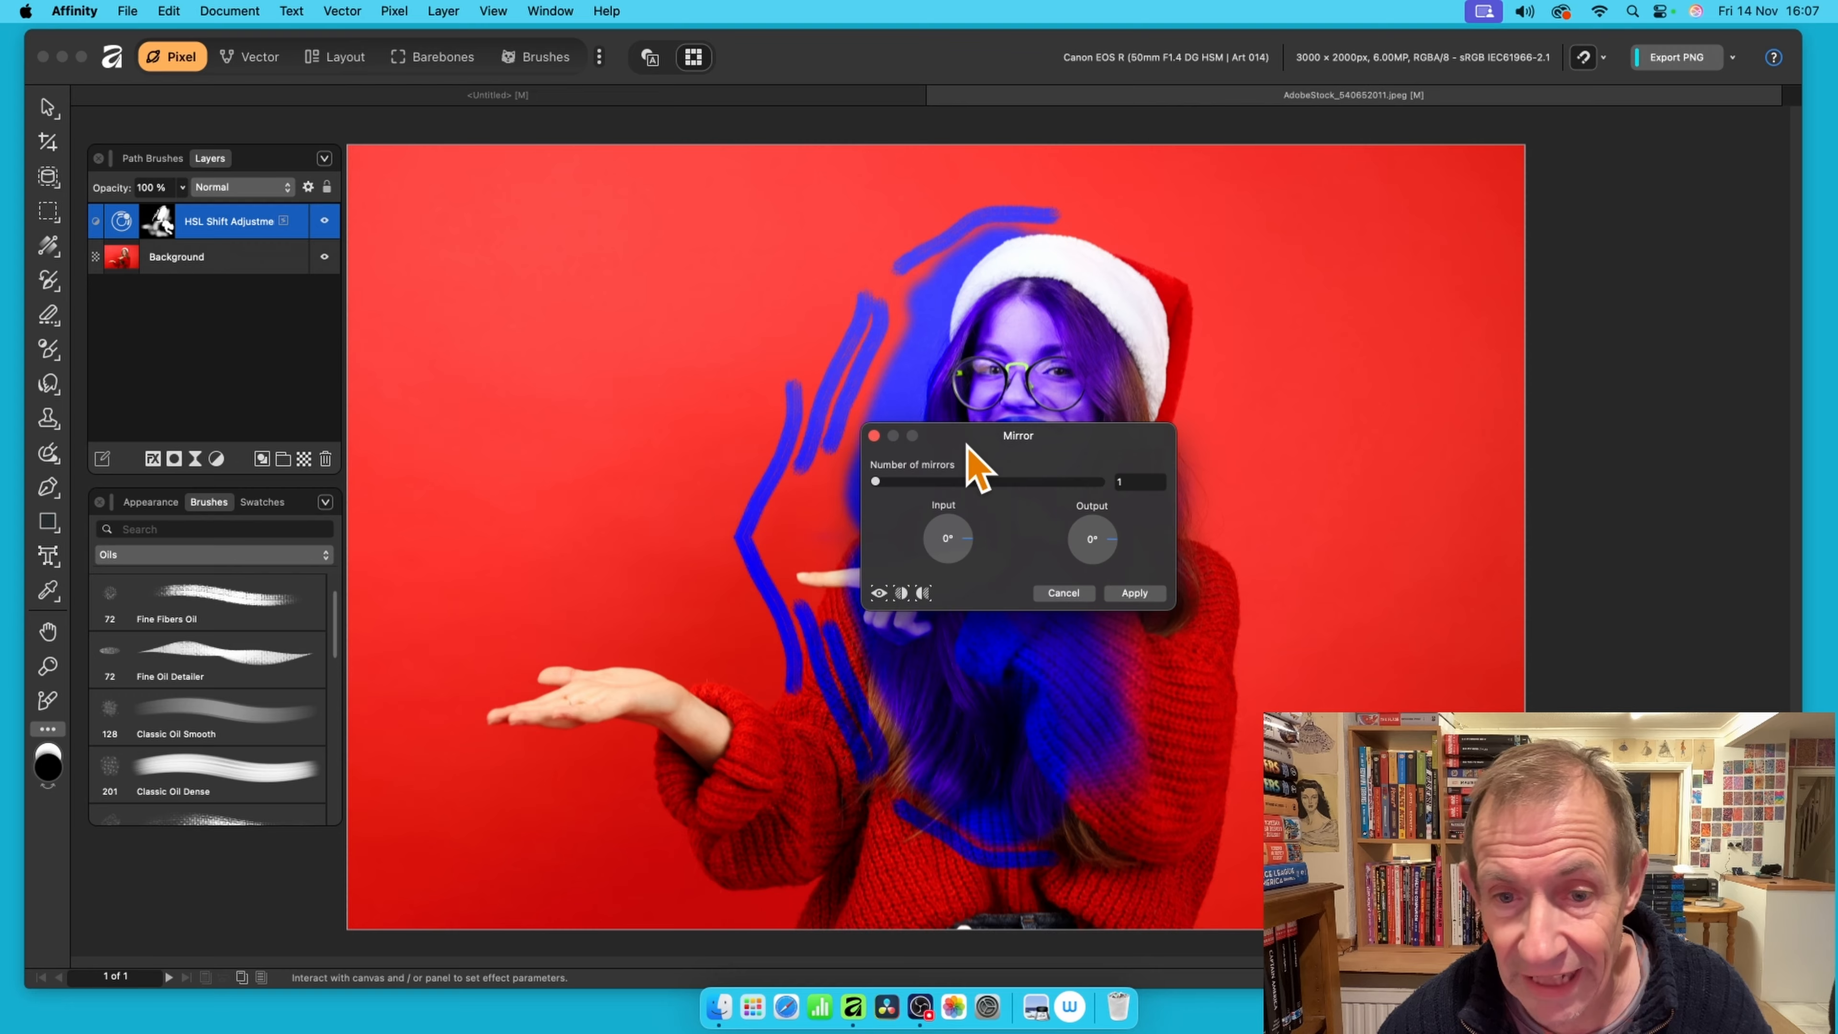
{"action": "left_click_drag", "start_coordinate": [875, 482], "coordinate": [910, 486]}
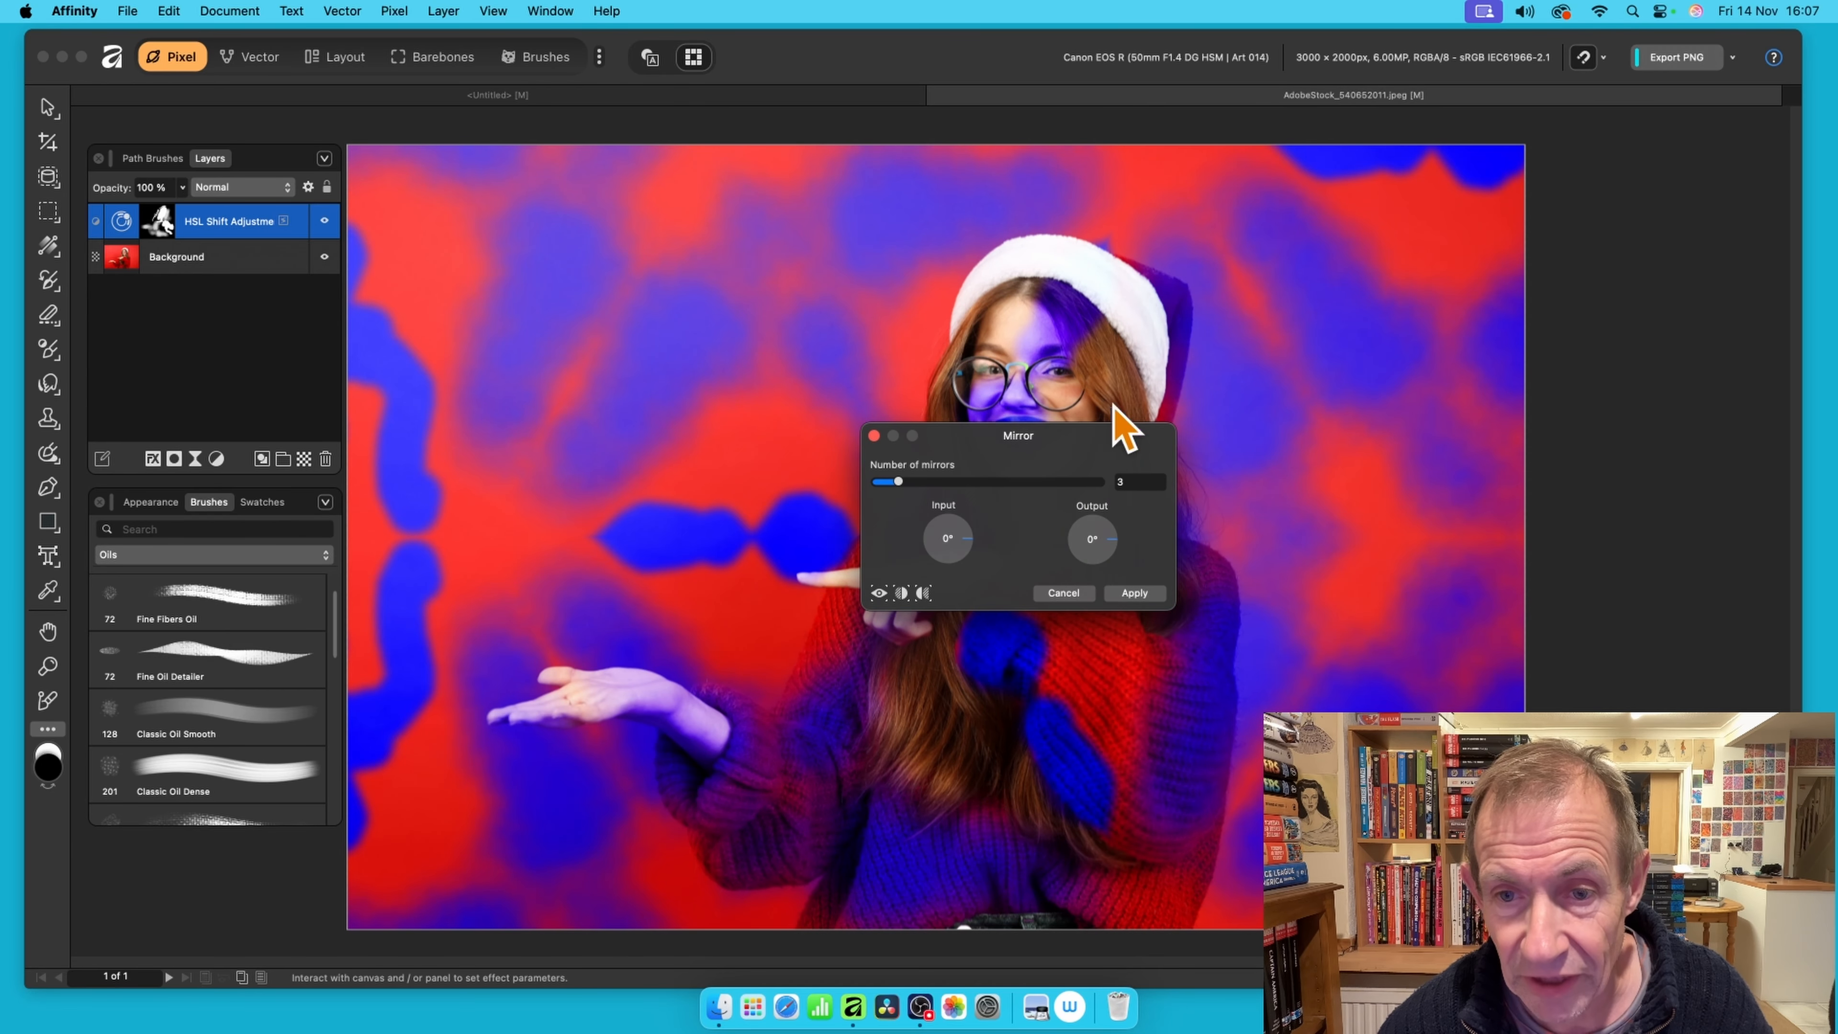
{"action": "left_click", "coordinate": [1147, 597]}
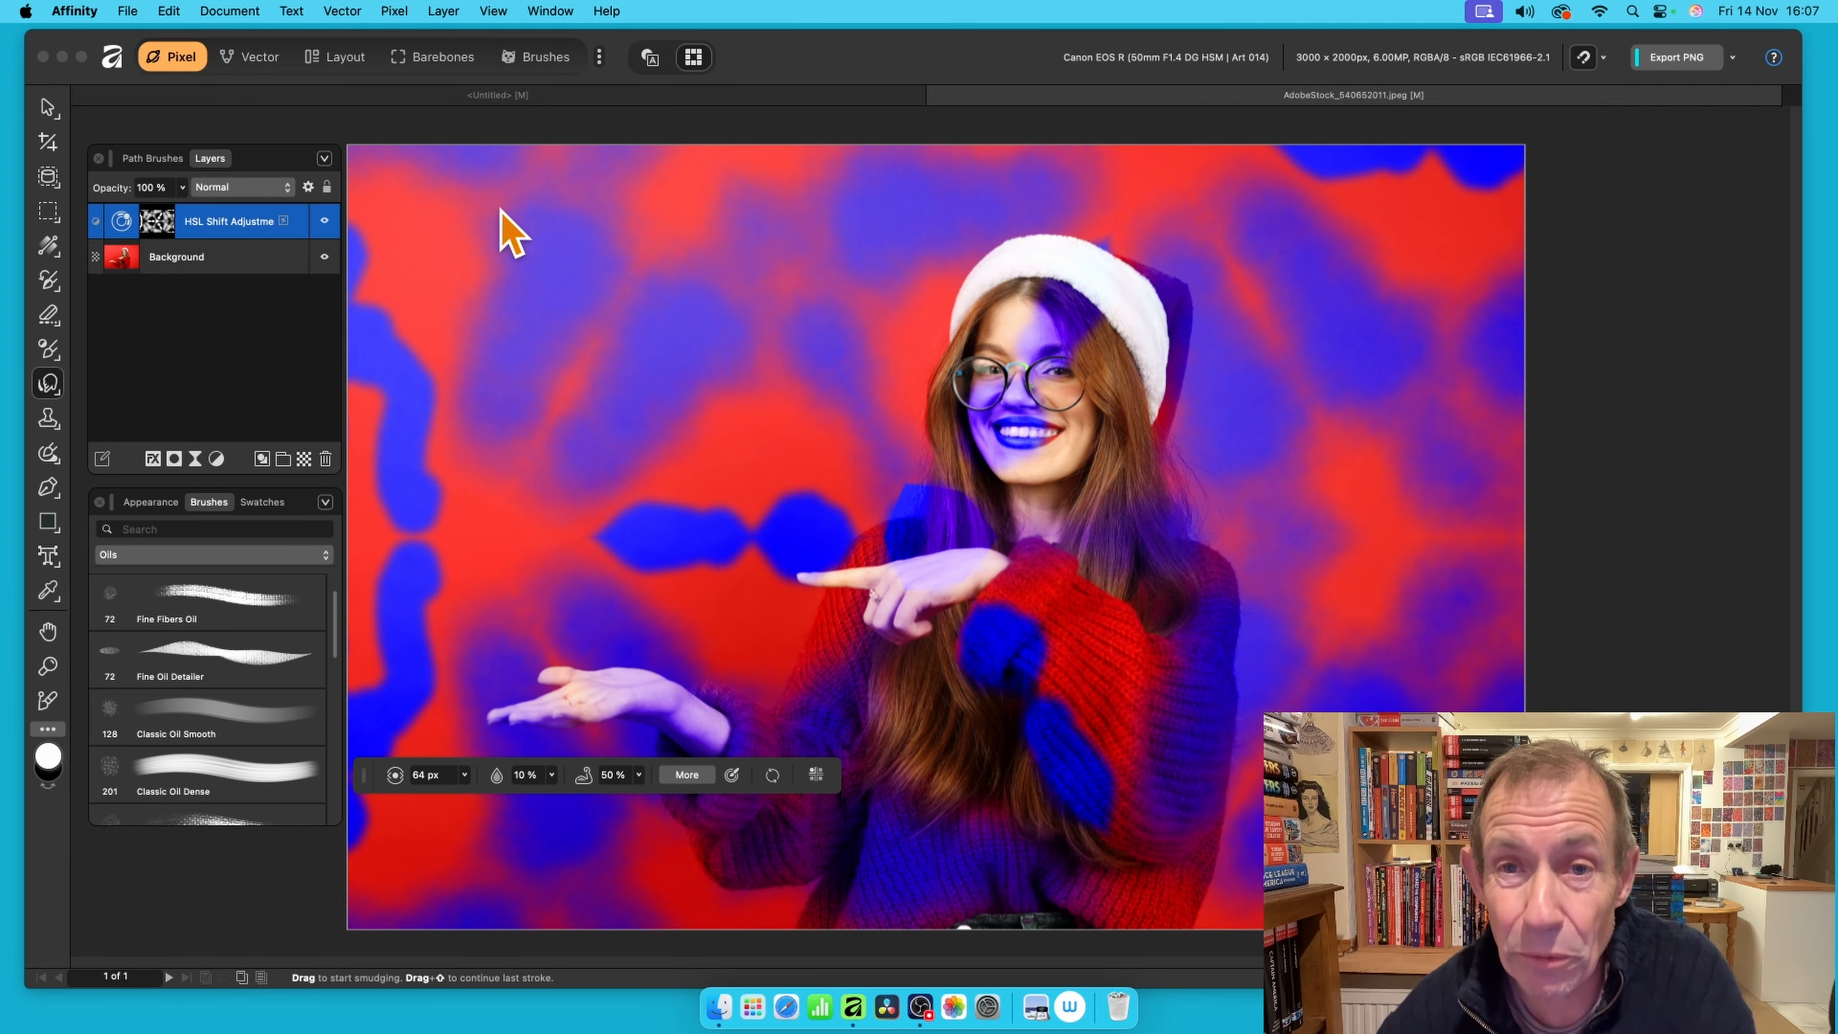
Spray more HSL adjustment around the woman's pointing hand with the Adjustment Brush Tool, and delete the whole HSL adjustment layer
{"action": "left_click", "coordinate": [49, 418]}
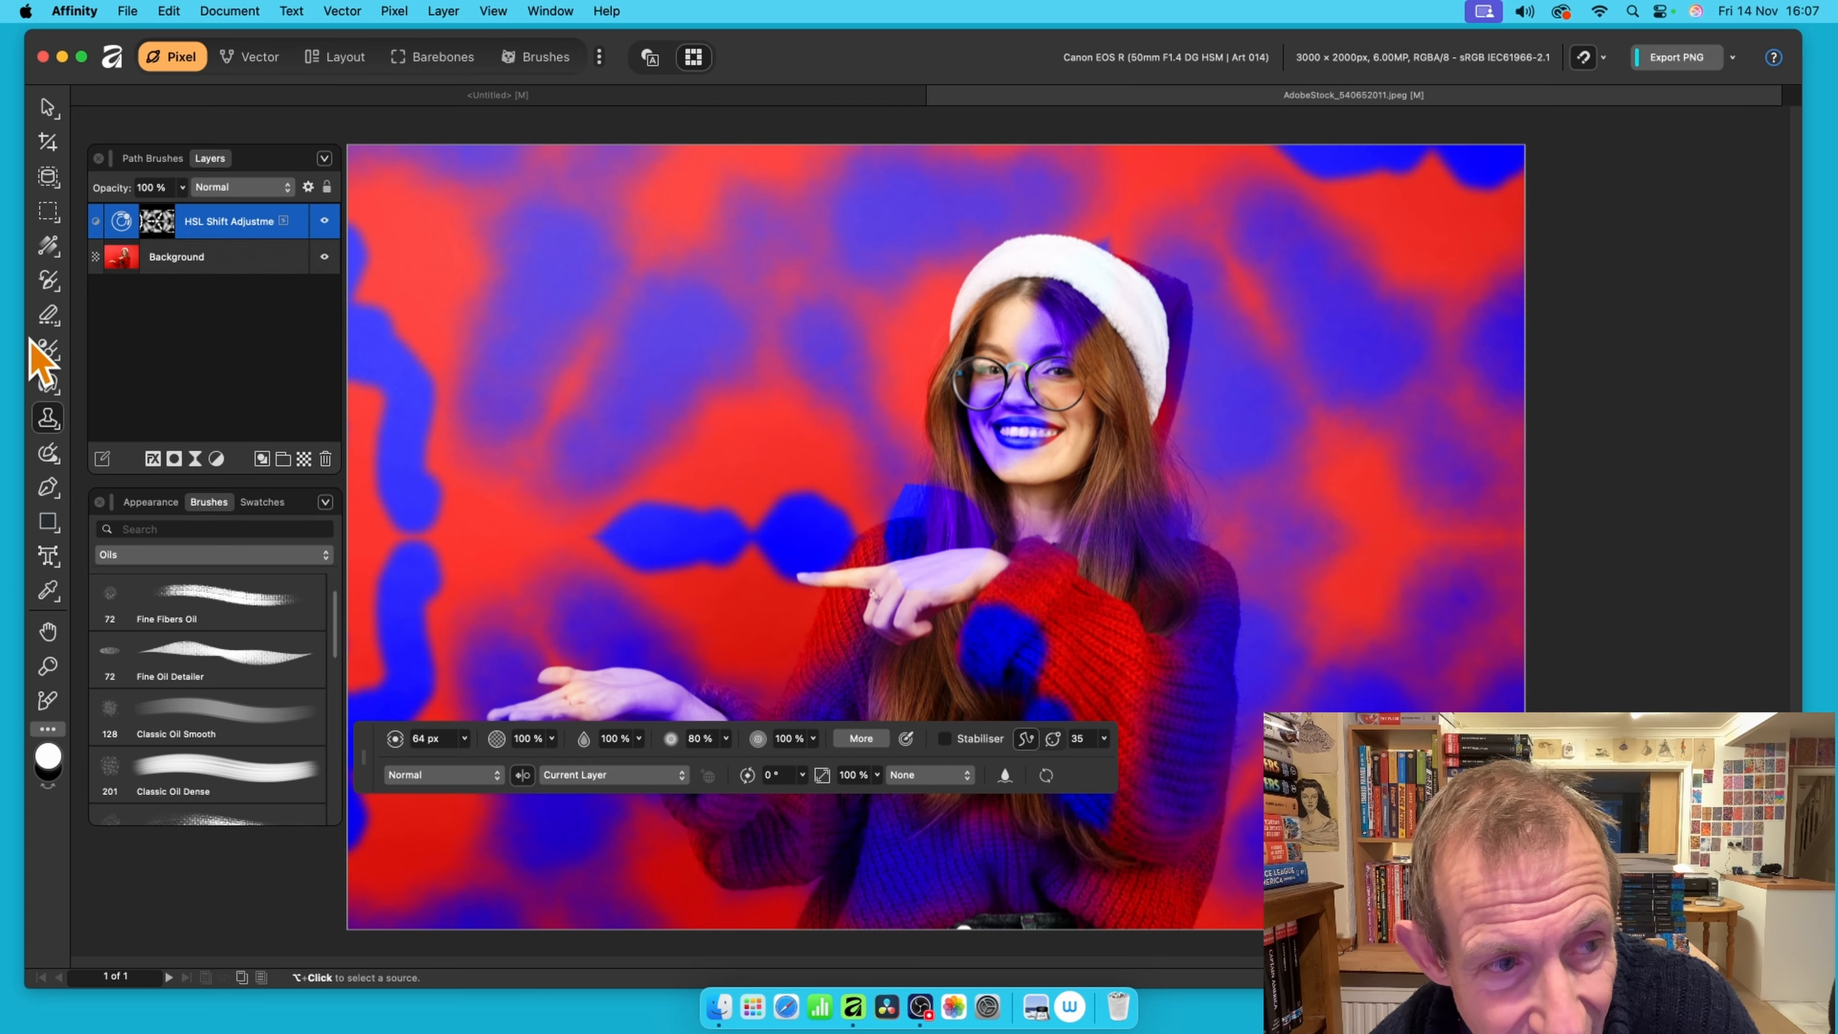
{"action": "left_click", "coordinate": [48, 349]}
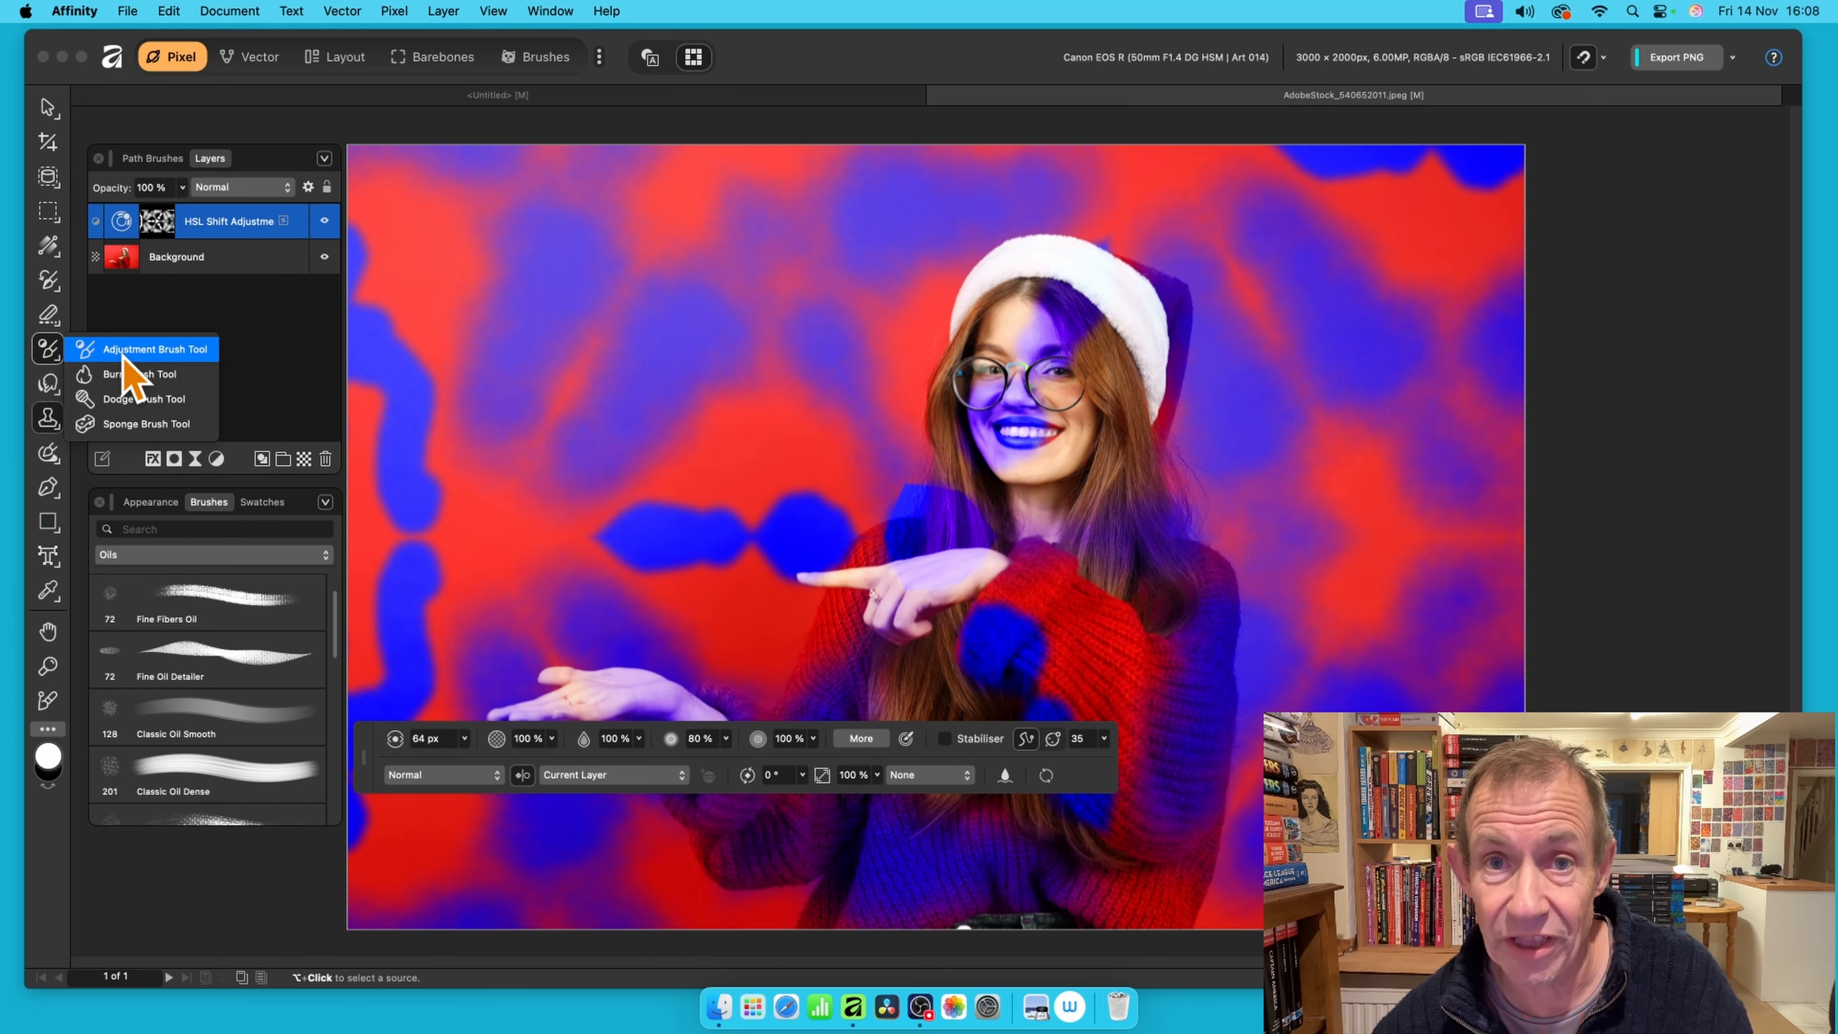
{"action": "left_click", "coordinate": [155, 351]}
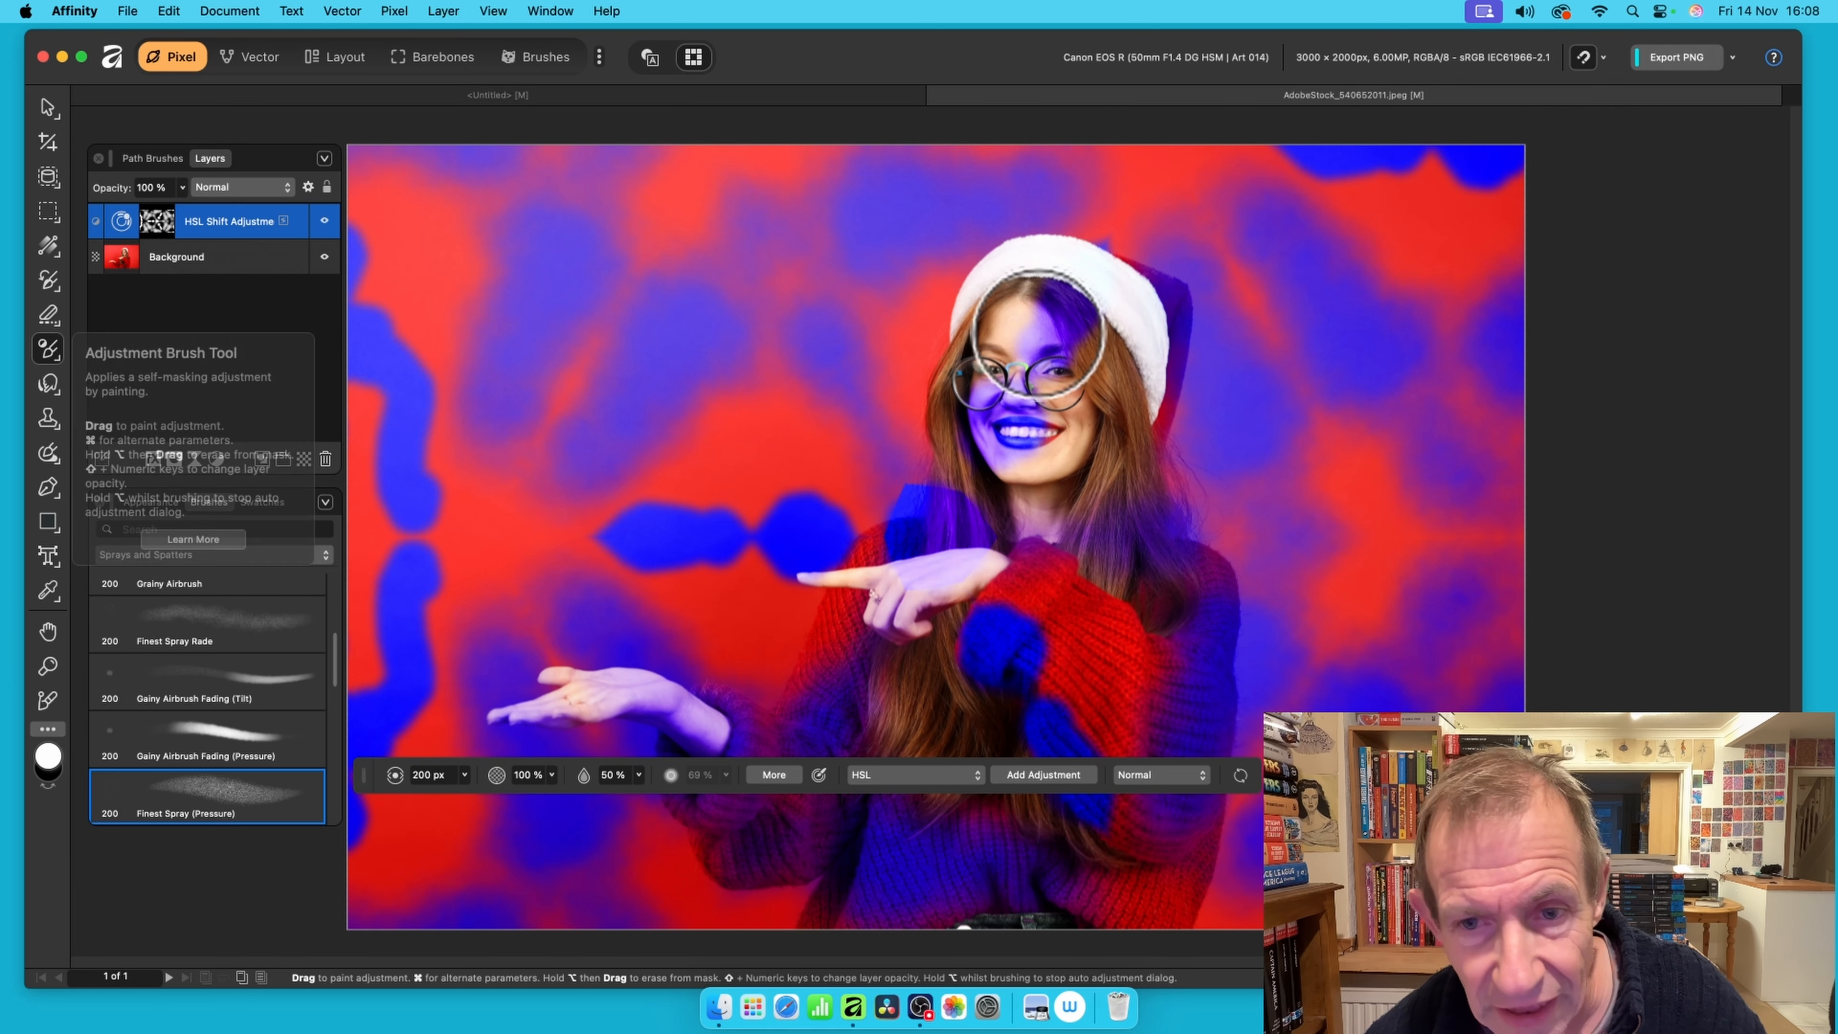
{"action": "mouse_move", "coordinate": [856, 436]}
{"action": "left_mouse_down"}
{"action": "mouse_move", "coordinate": [810, 432]}
{"action": "mouse_move", "coordinate": [769, 480]}
{"action": "mouse_move", "coordinate": [792, 415]}
{"action": "mouse_move", "coordinate": [768, 485]}
{"action": "left_mouse_up"}
{"action": "mouse_move", "coordinate": [760, 618]}
{"action": "left_mouse_down"}
{"action": "mouse_move", "coordinate": [857, 640]}
{"action": "mouse_move", "coordinate": [843, 603]}
{"action": "mouse_move", "coordinate": [863, 612]}
{"action": "mouse_move", "coordinate": [877, 528]}
{"action": "left_mouse_up"}
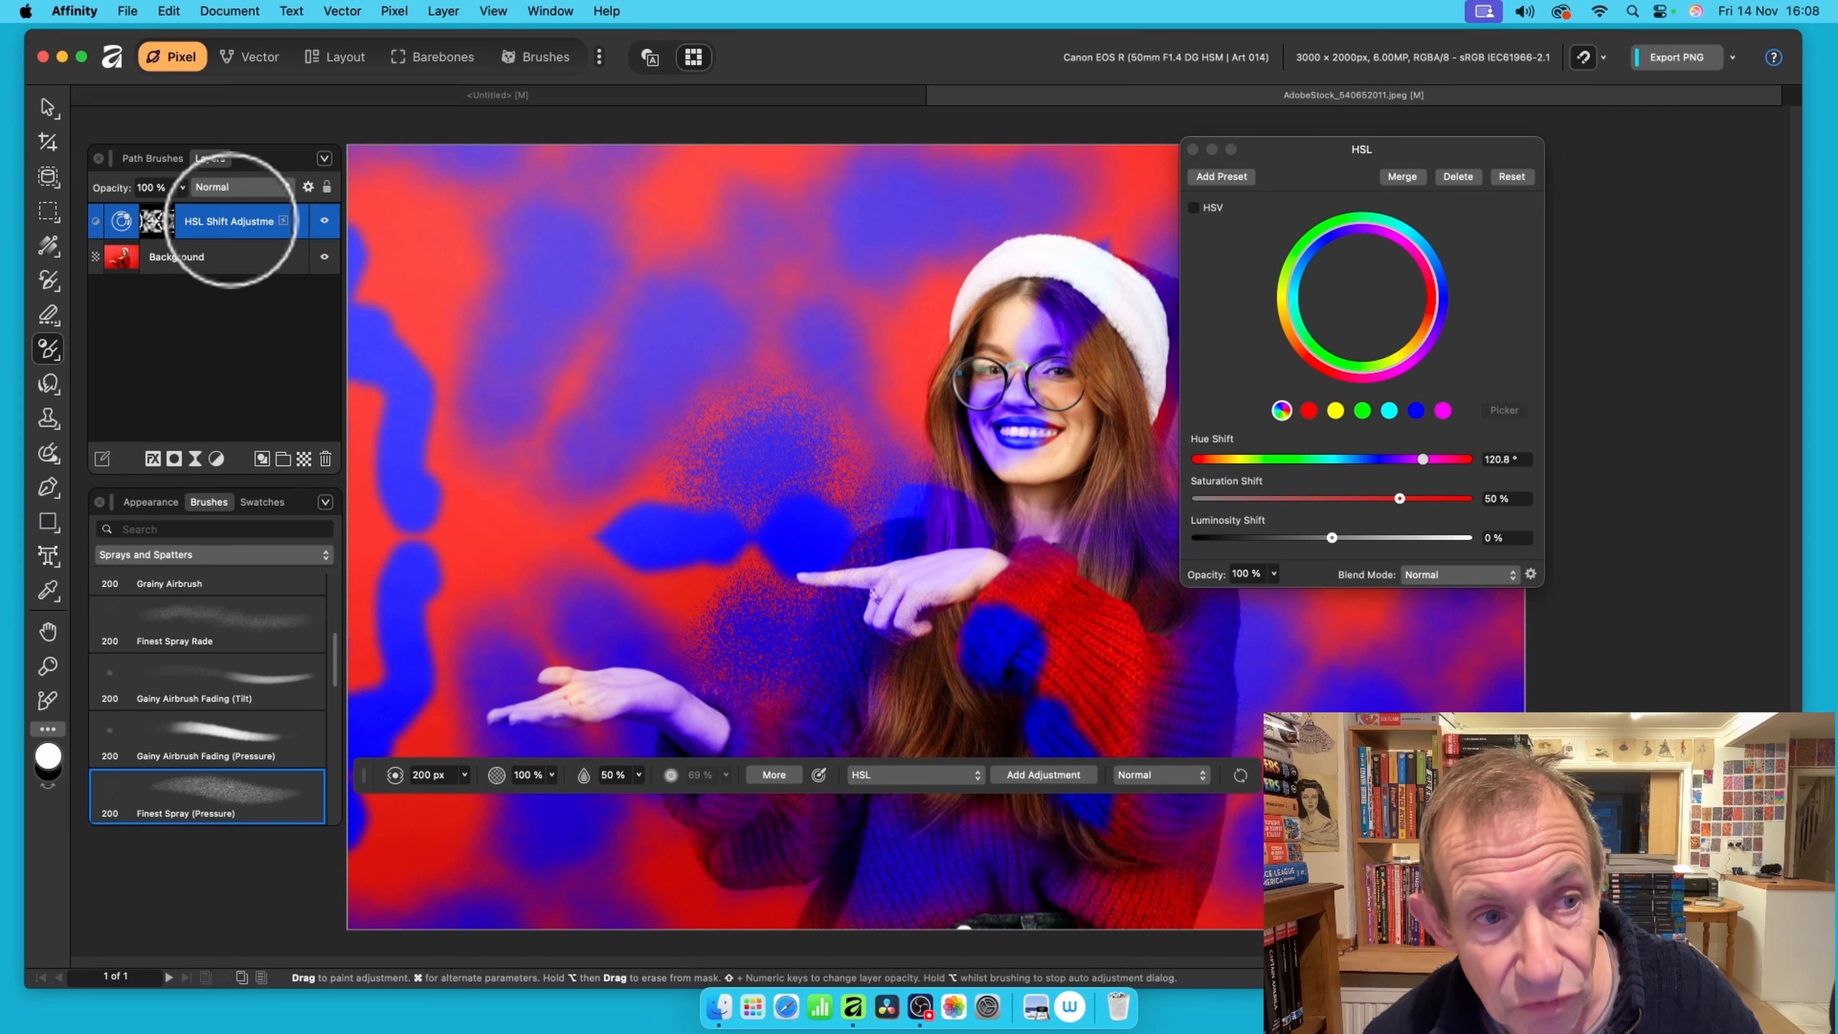
{"action": "left_click", "coordinate": [325, 459]}
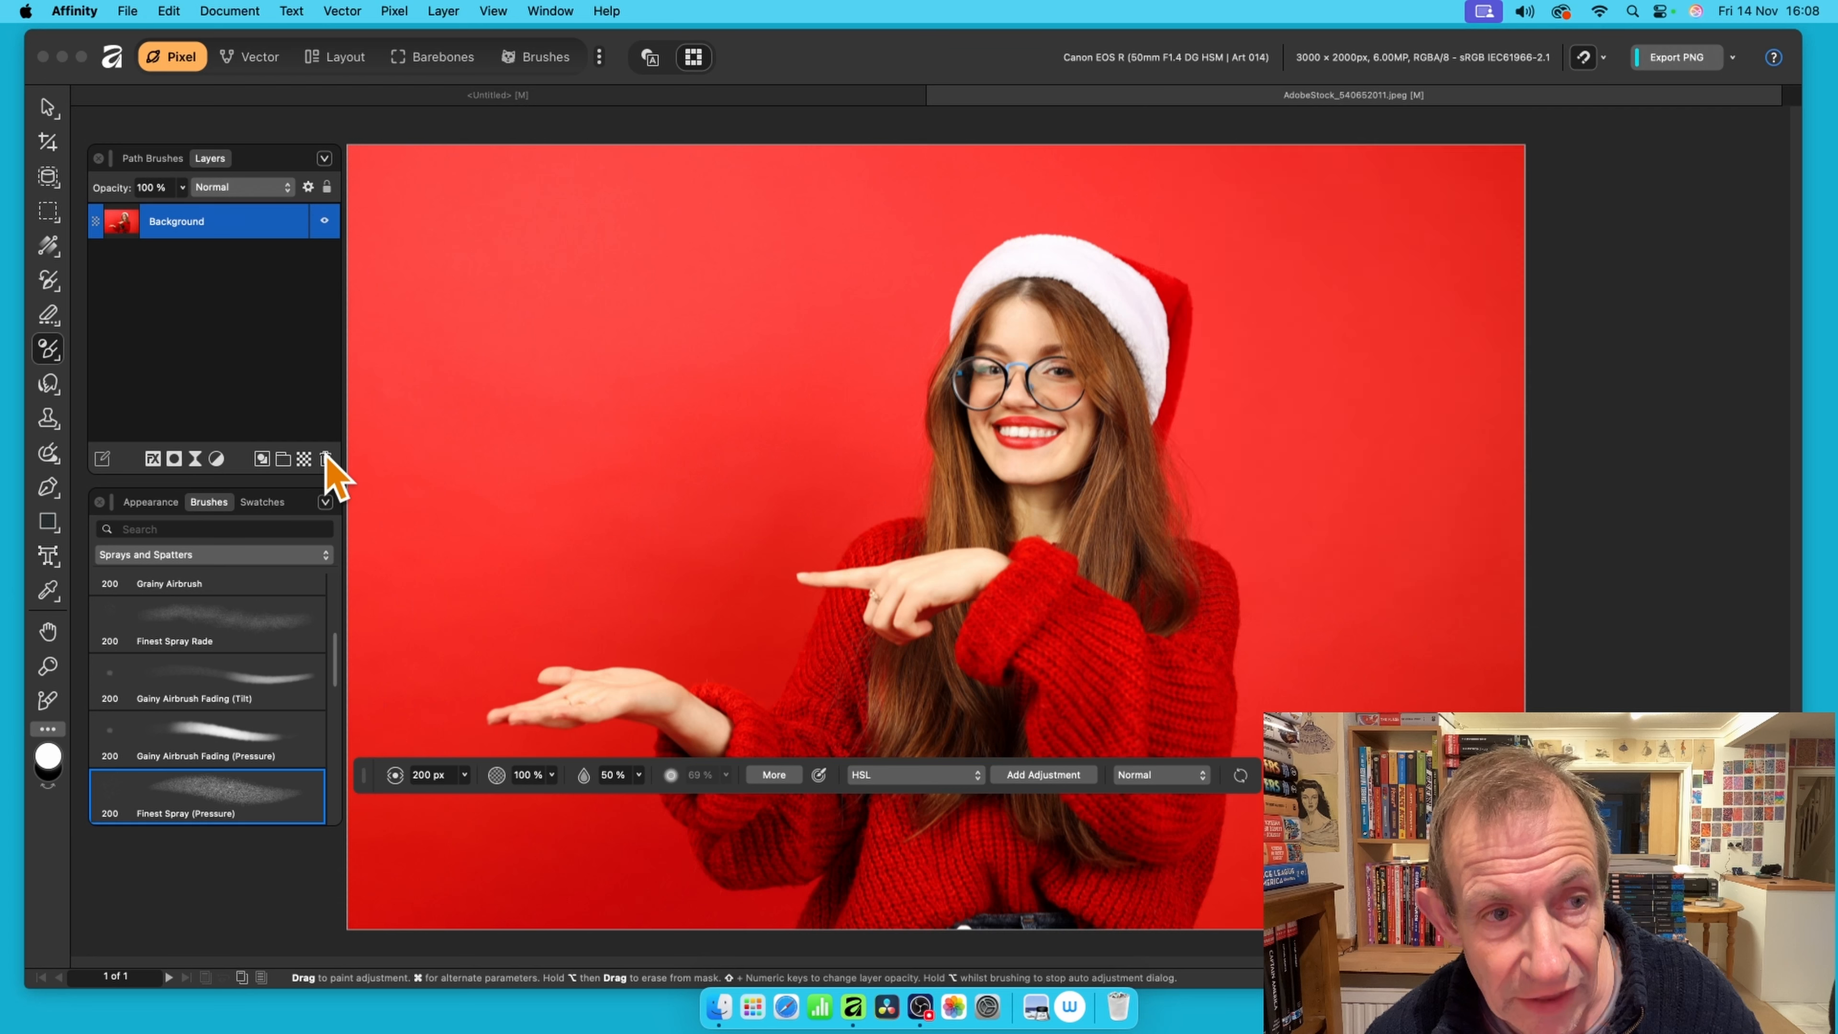
Spray a new HSL adjustment with a Hue Shift of 110° across the woman's face, pointing hand and the area above her open palm
{"action": "mouse_move", "coordinate": [883, 501]}
{"action": "left_mouse_down"}
{"action": "mouse_move", "coordinate": [935, 506]}
{"action": "mouse_move", "coordinate": [908, 498]}
{"action": "mouse_move", "coordinate": [933, 487]}
{"action": "mouse_move", "coordinate": [859, 602]}
{"action": "mouse_move", "coordinate": [842, 579]}
{"action": "mouse_move", "coordinate": [891, 528]}
{"action": "mouse_move", "coordinate": [792, 603]}
{"action": "mouse_move", "coordinate": [844, 591]}
{"action": "mouse_move", "coordinate": [882, 534]}
{"action": "left_mouse_up"}
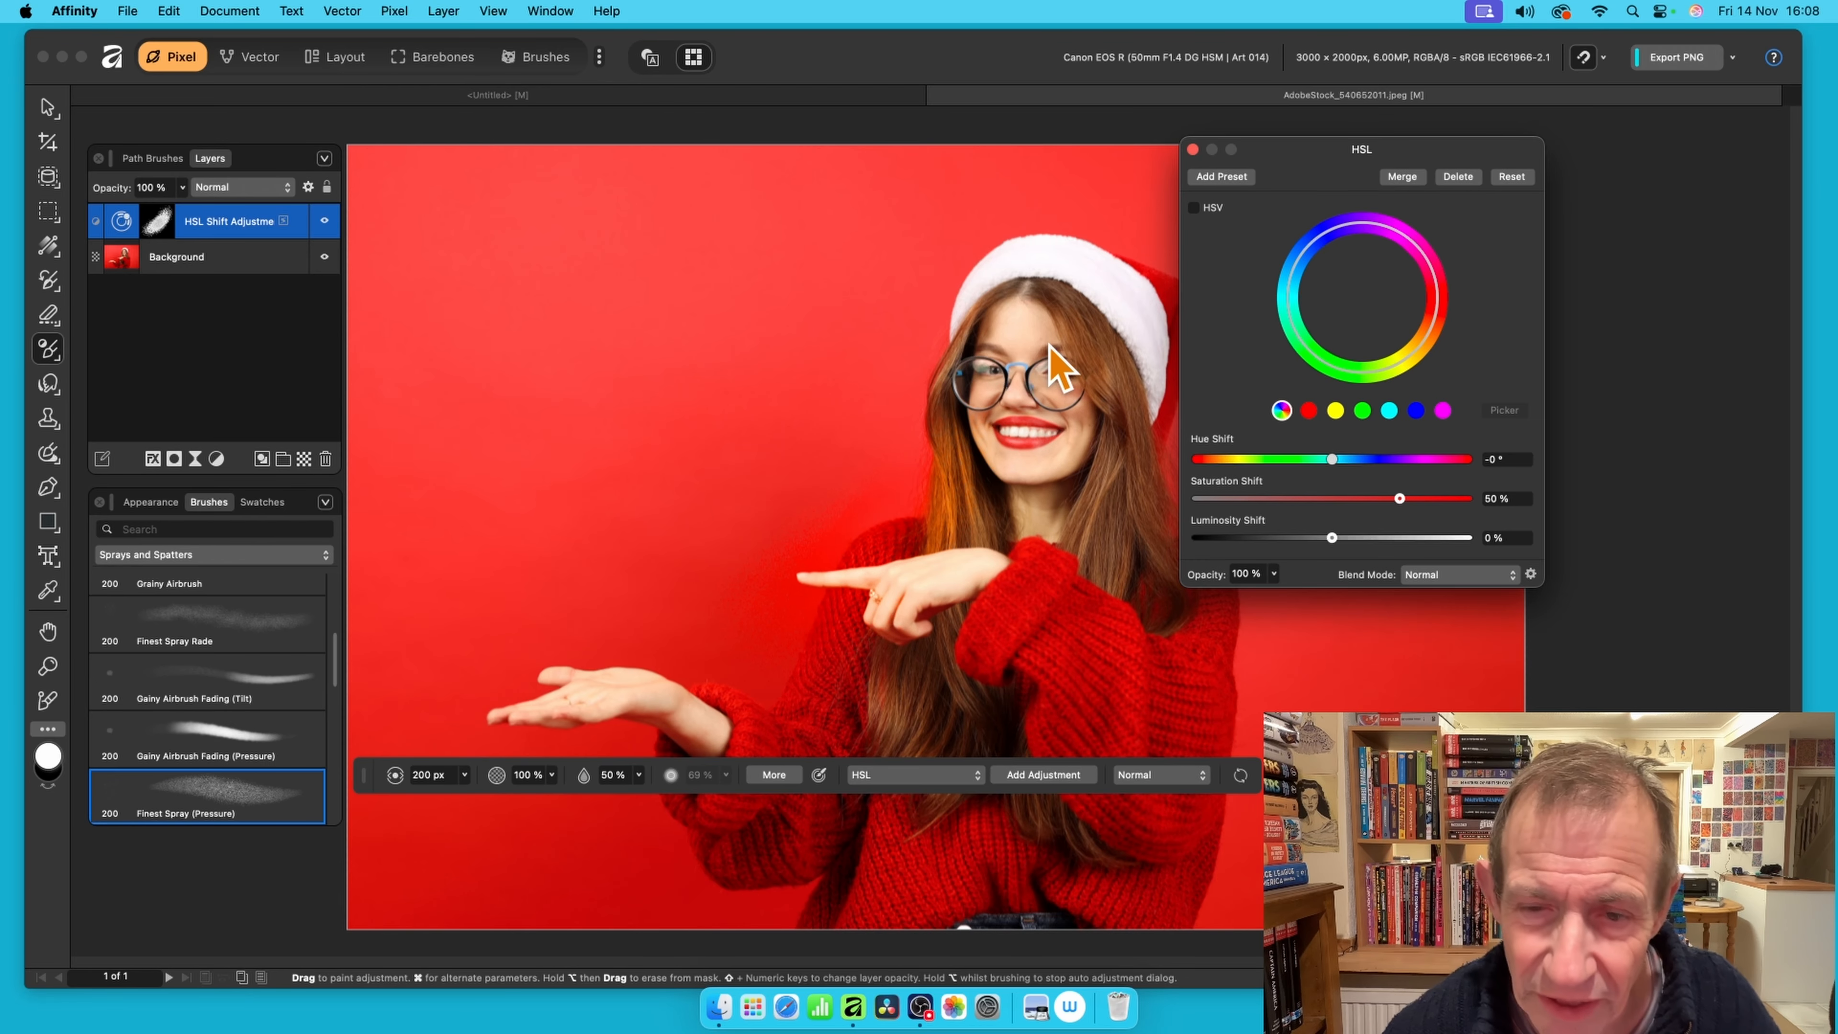
{"action": "left_click", "coordinate": [1007, 296]}
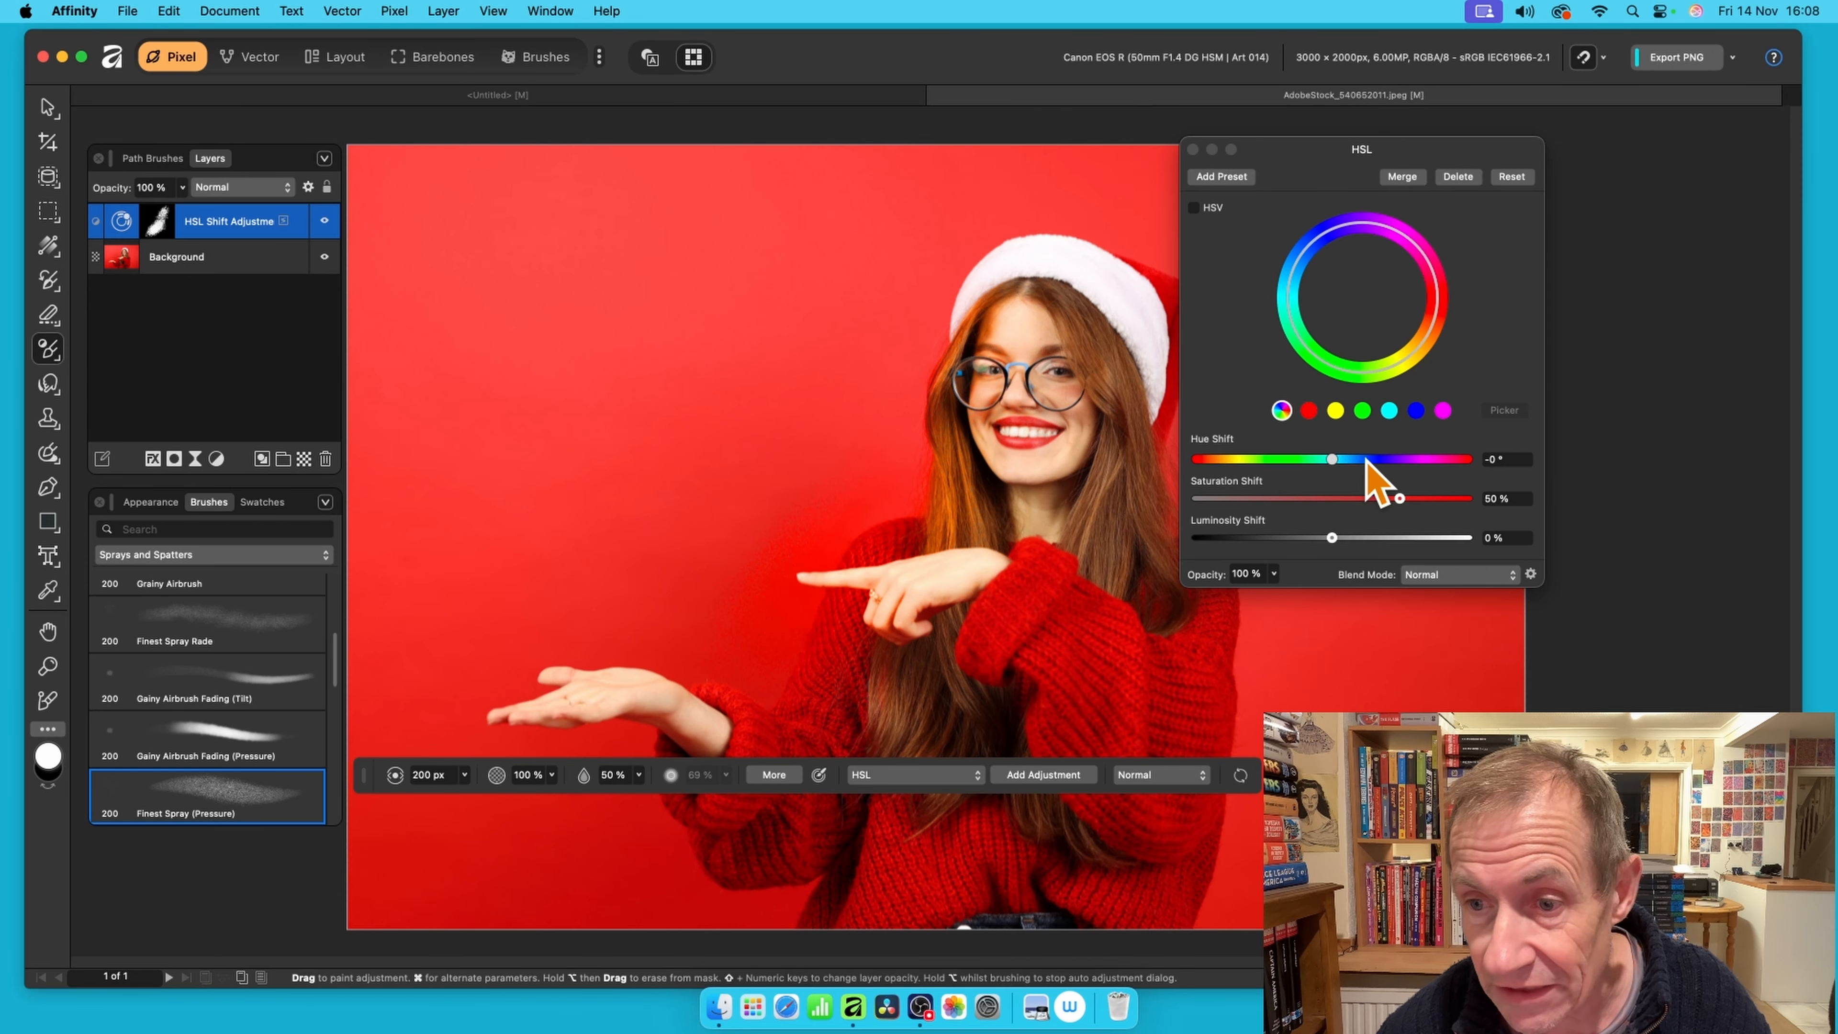
{"action": "left_click_drag", "start_coordinate": [1367, 459], "coordinate": [1417, 461]}
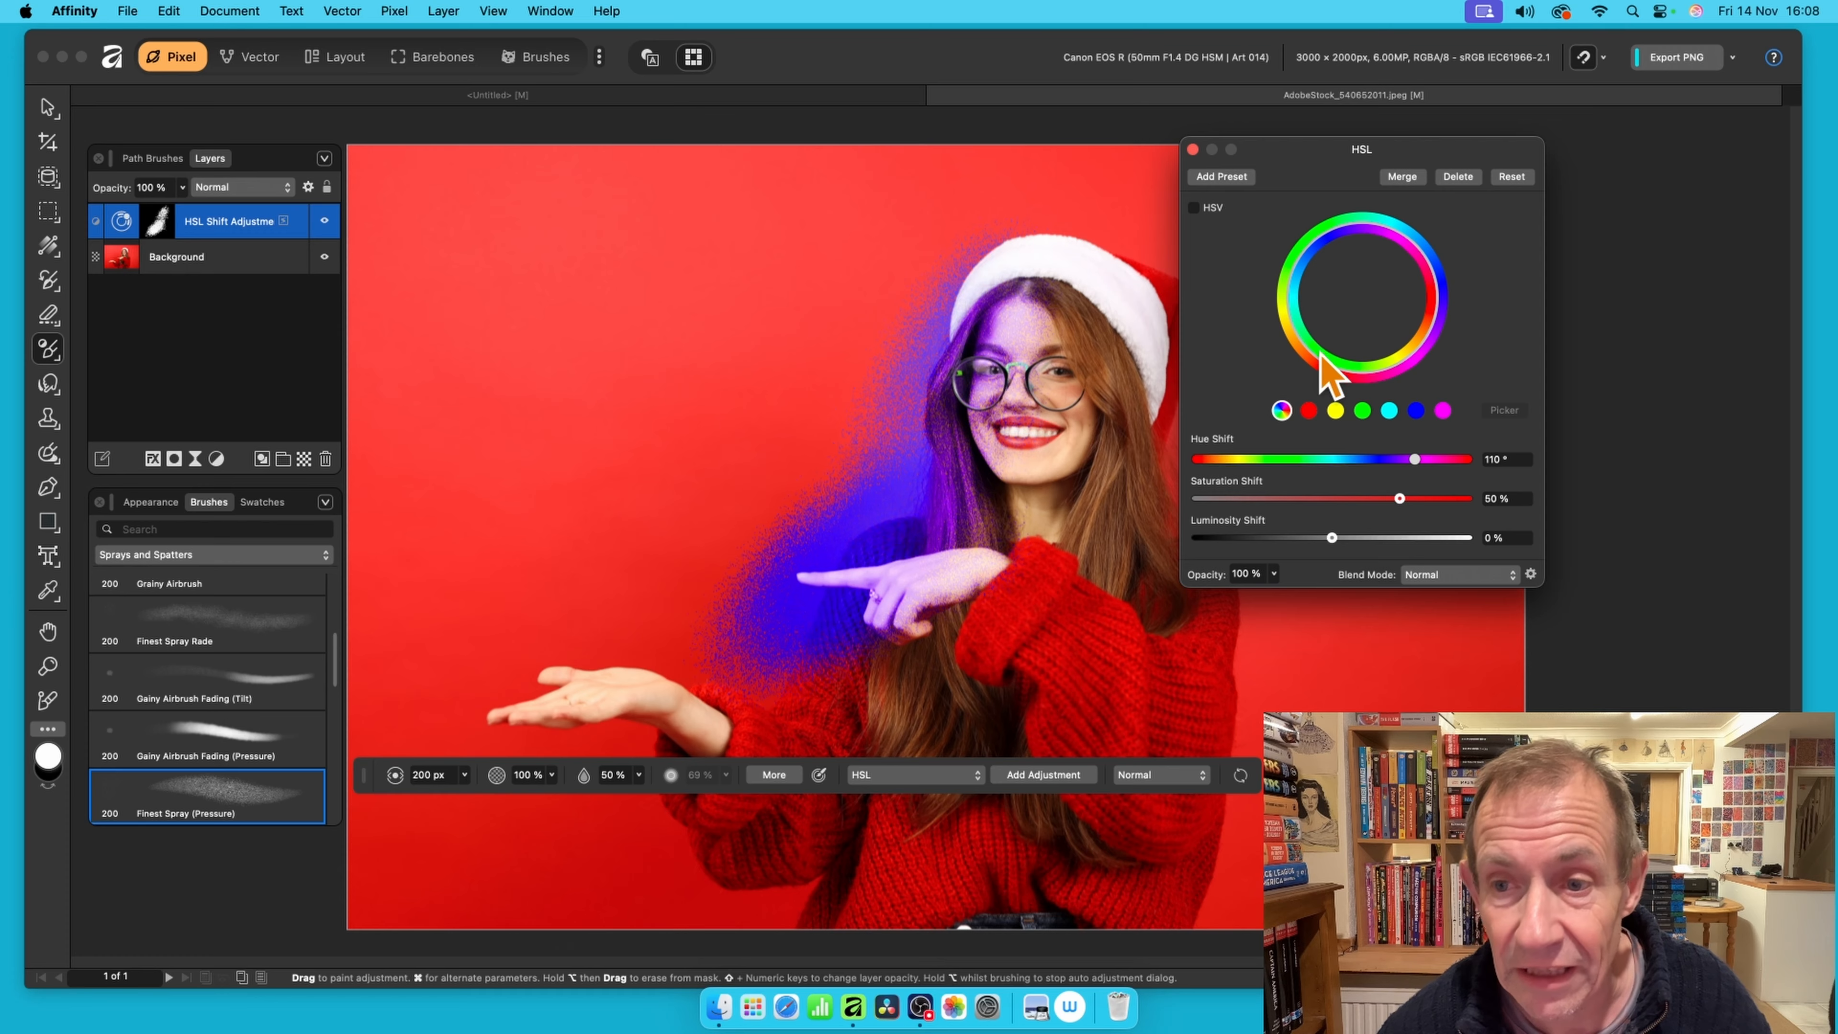
{"action": "mouse_move", "coordinate": [738, 677]}
{"action": "left_mouse_down"}
{"action": "mouse_move", "coordinate": [672, 677]}
{"action": "mouse_move", "coordinate": [576, 666]}
{"action": "left_mouse_up"}
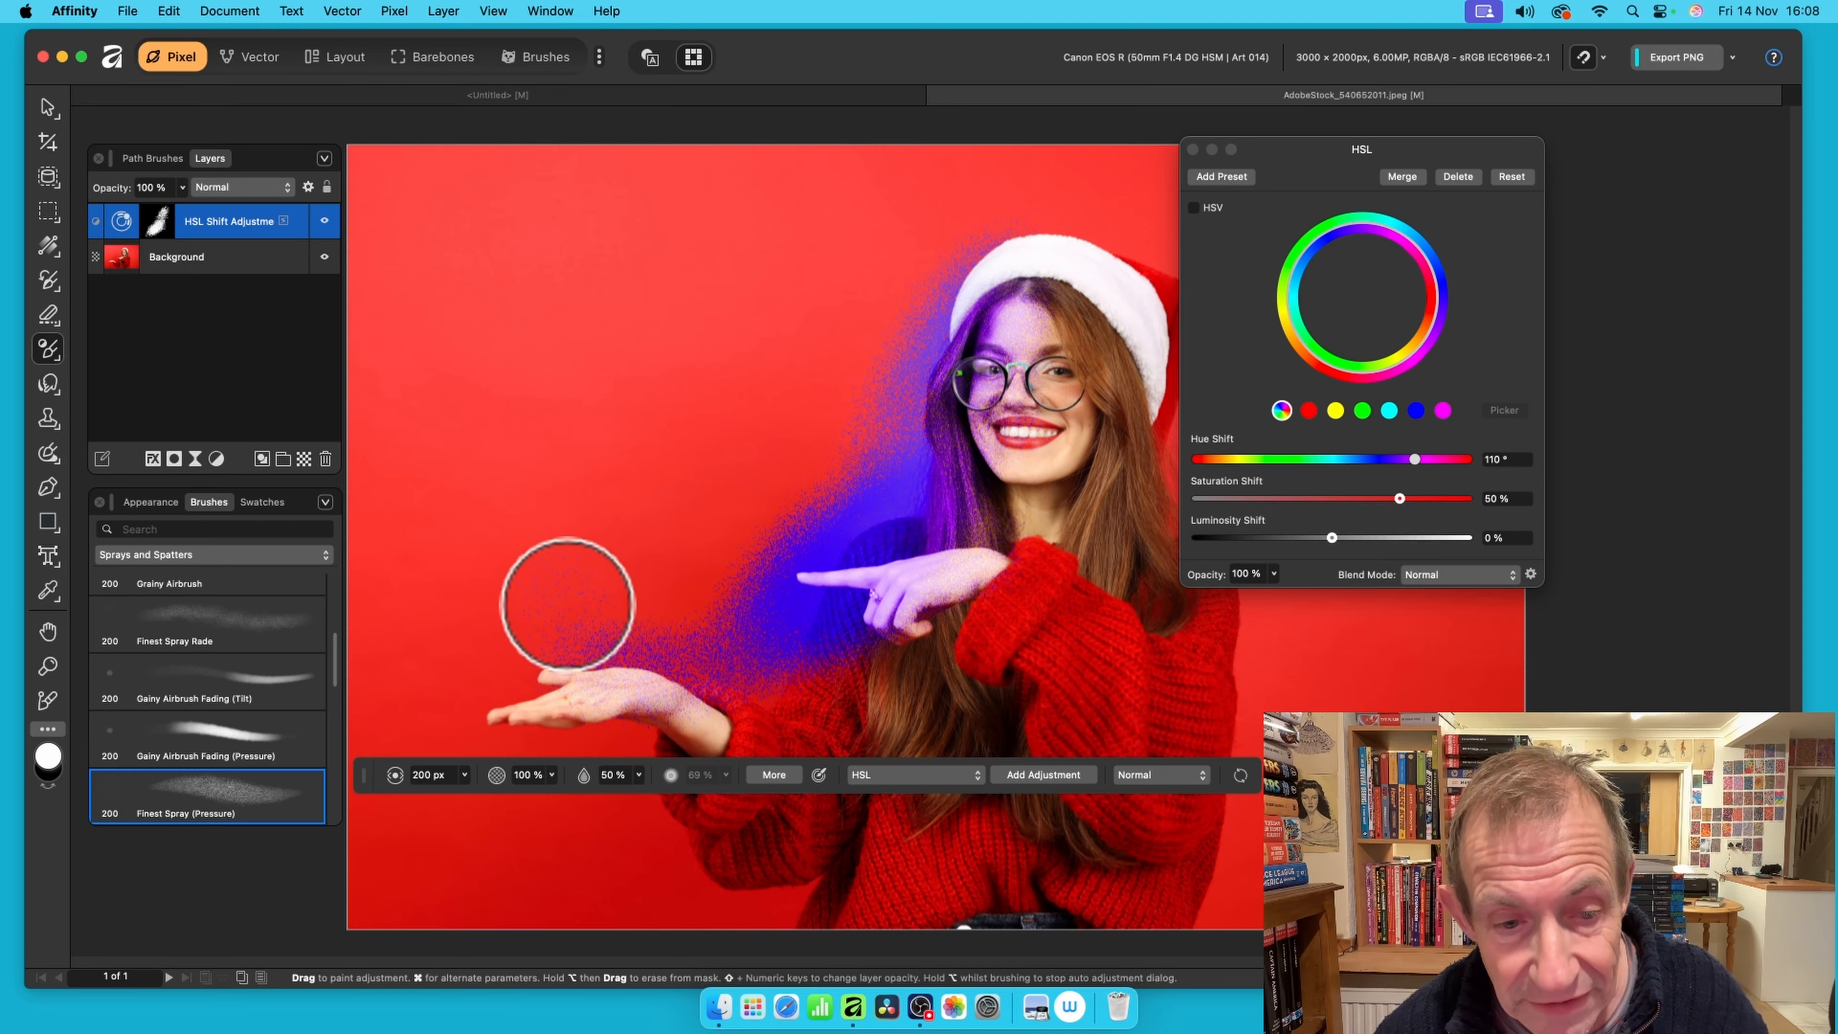
Reduce the brush opacity to 22% and spray the HSL adjustment over the rest of the woman's hair, closing the HSL settings
{"action": "left_click", "coordinate": [553, 775]}
{"action": "left_click_drag", "start_coordinate": [544, 798], "coordinate": [429, 805]}
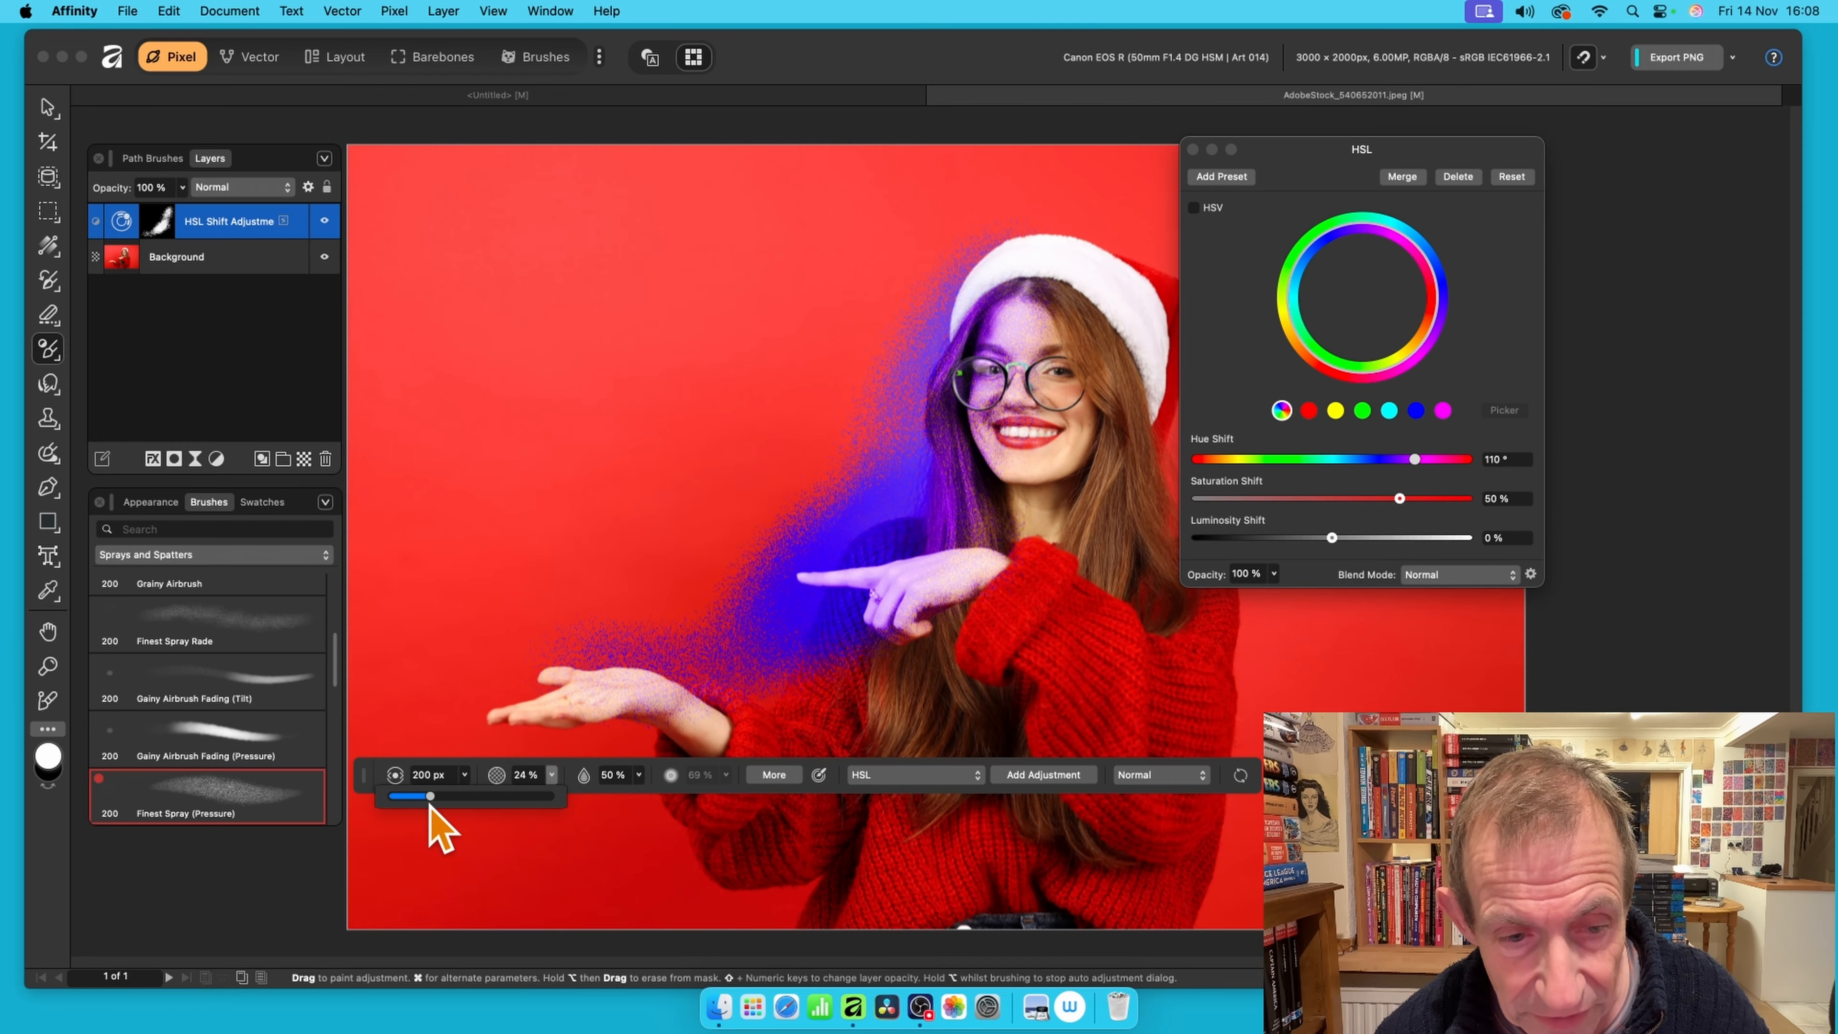
{"action": "left_click", "coordinate": [1103, 348]}
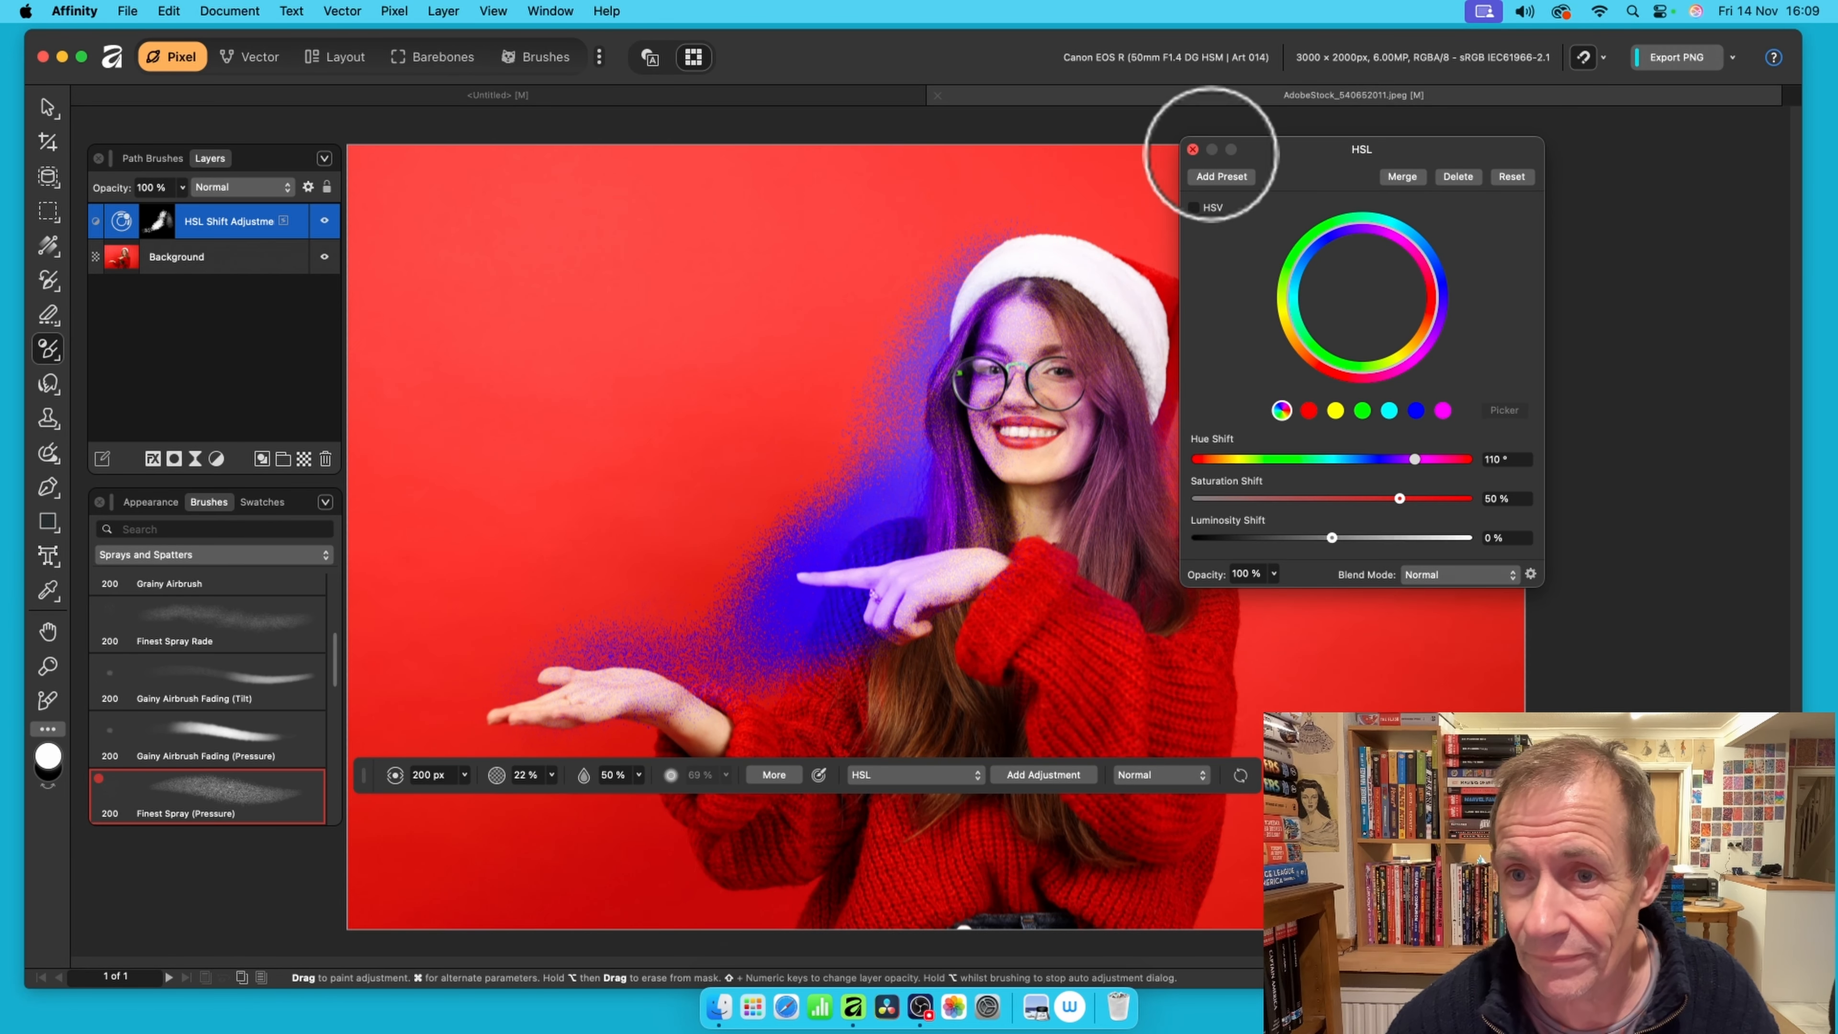
{"action": "left_click", "coordinate": [1194, 149]}
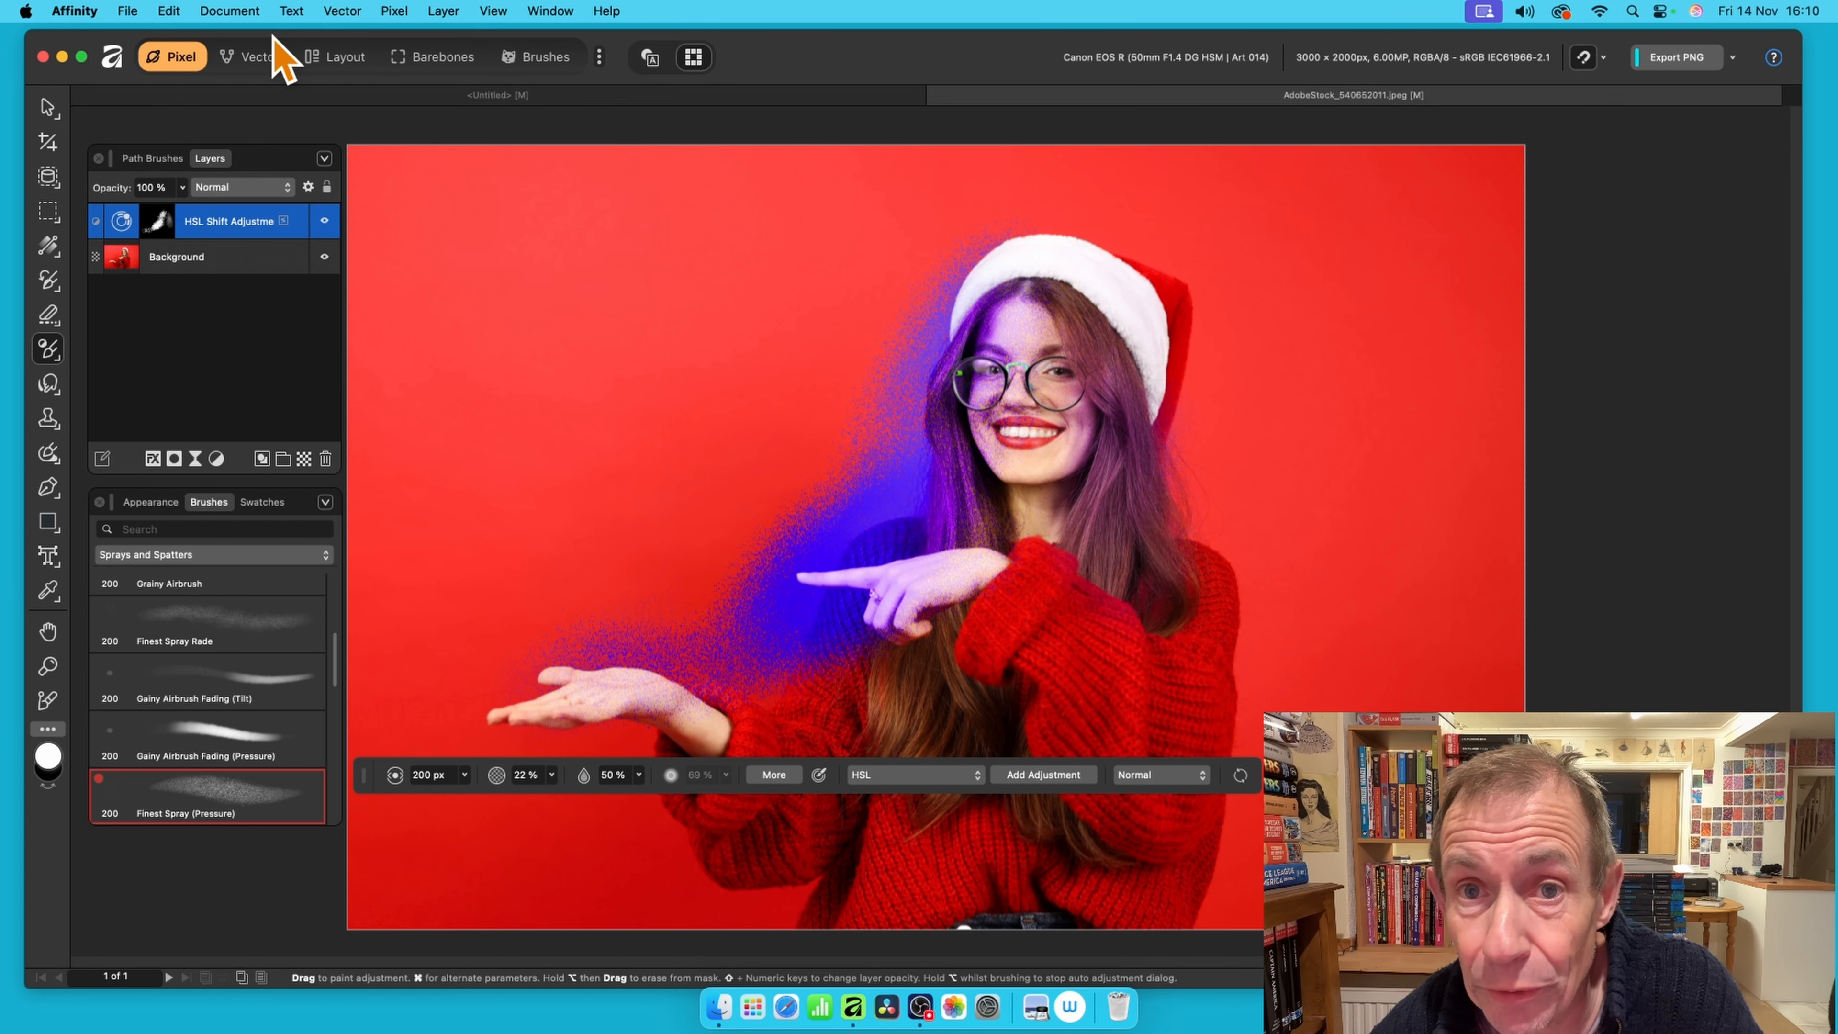
Fill the HSL adjustment's mask with a linear white-to-black gradient running from the upper-left background towards the woman's hair using the Fill Tool
{"action": "left_click", "coordinate": [57, 252]}
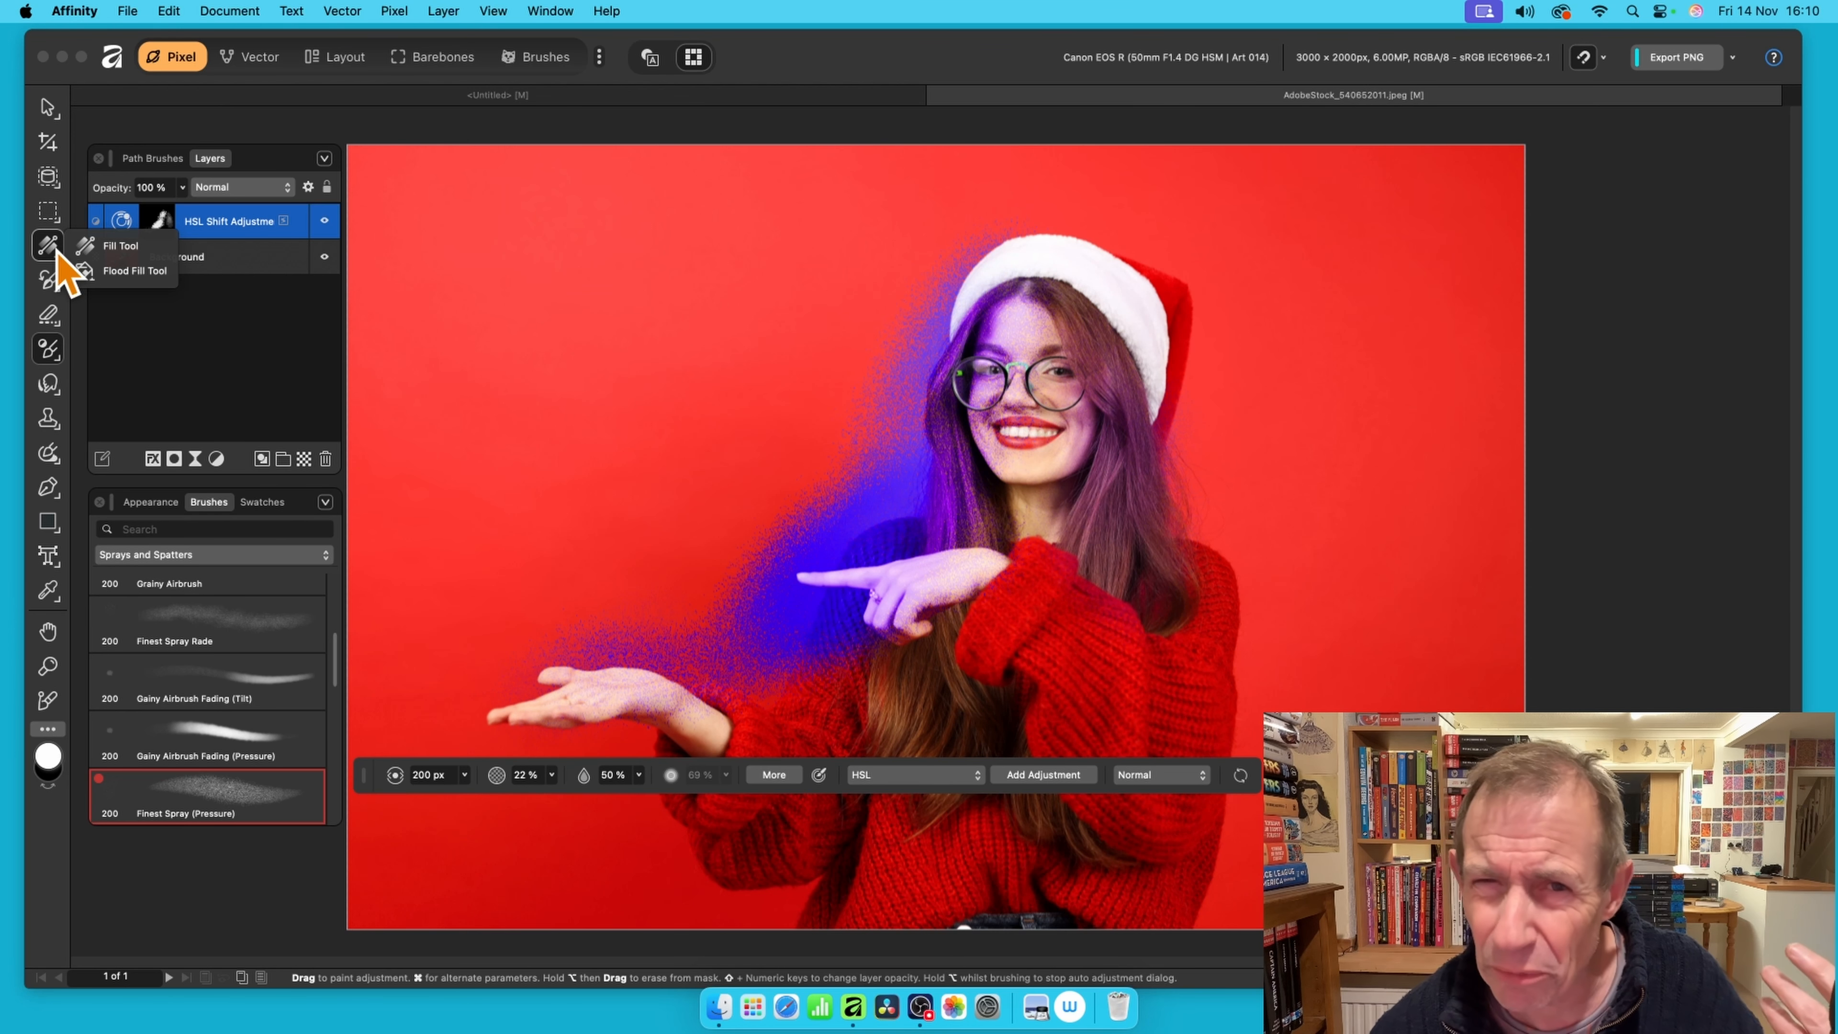
{"action": "left_click", "coordinate": [119, 246]}
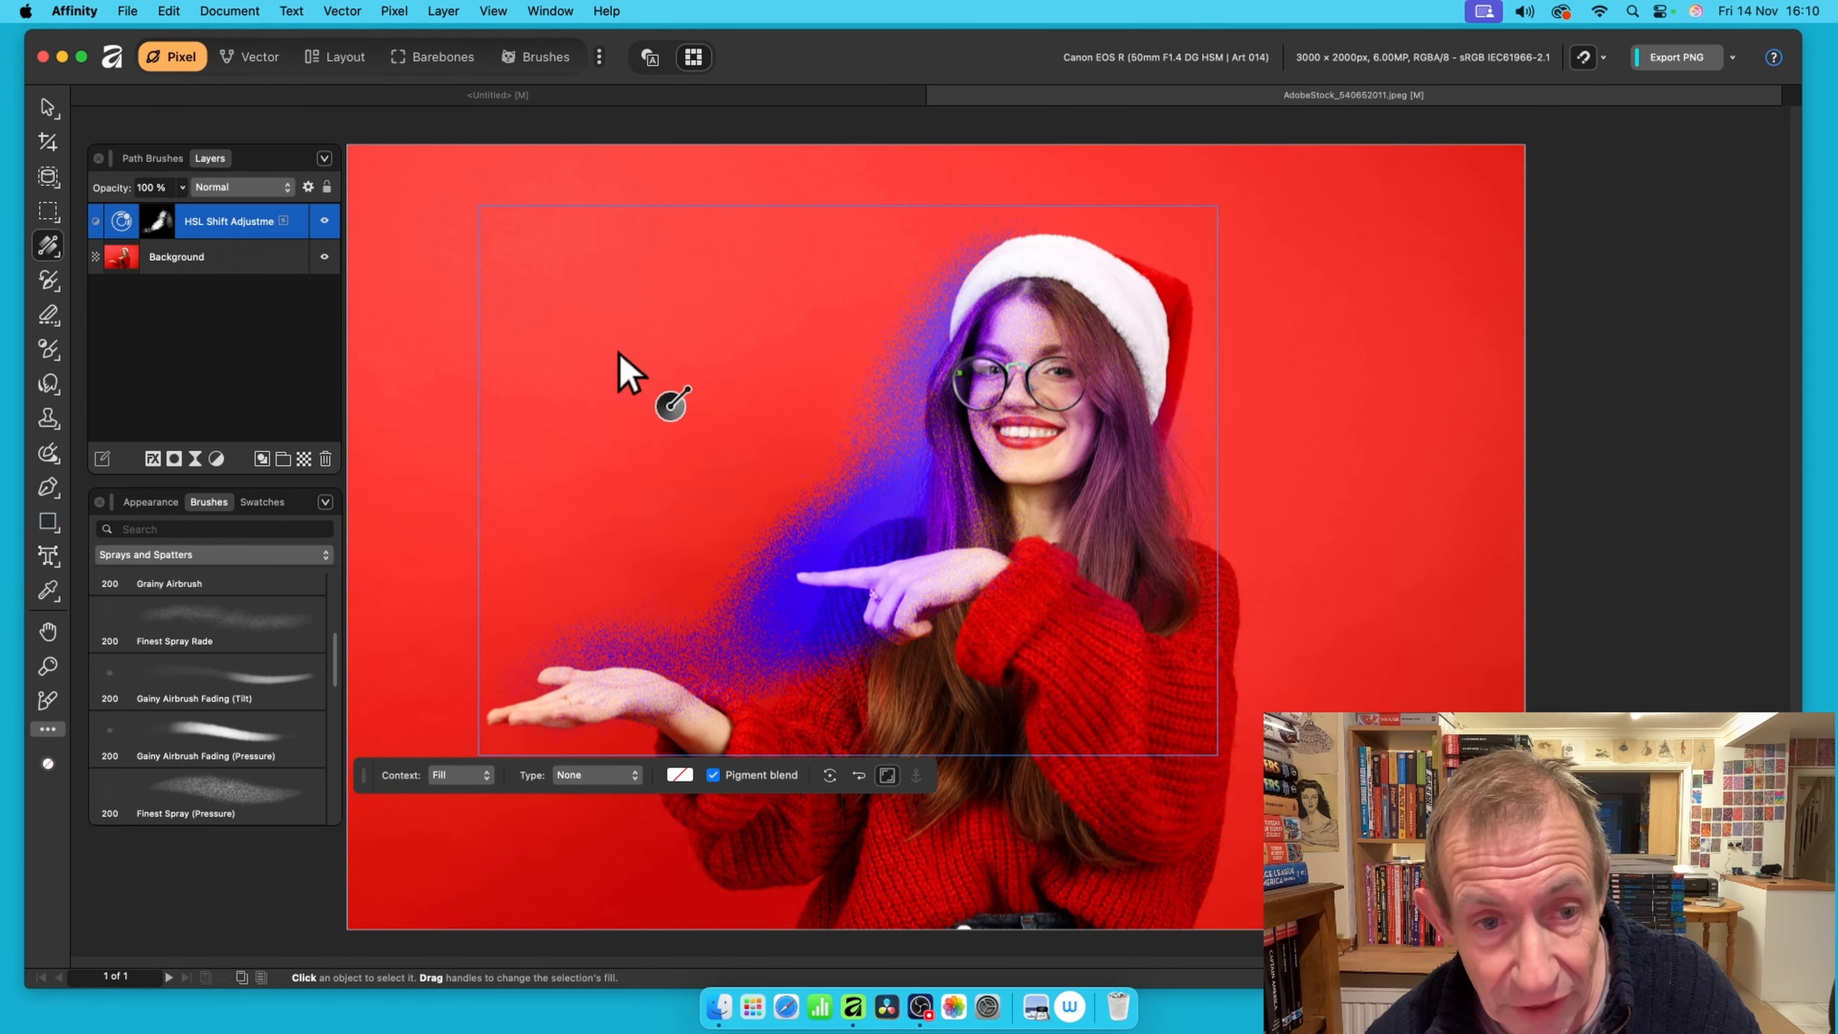
{"action": "mouse_move", "coordinate": [492, 268]}
{"action": "left_mouse_down"}
{"action": "mouse_move", "coordinate": [706, 423]}
{"action": "mouse_move", "coordinate": [1102, 601]}
{"action": "mouse_move", "coordinate": [678, 455]}
{"action": "mouse_move", "coordinate": [881, 461]}
{"action": "left_mouse_up"}
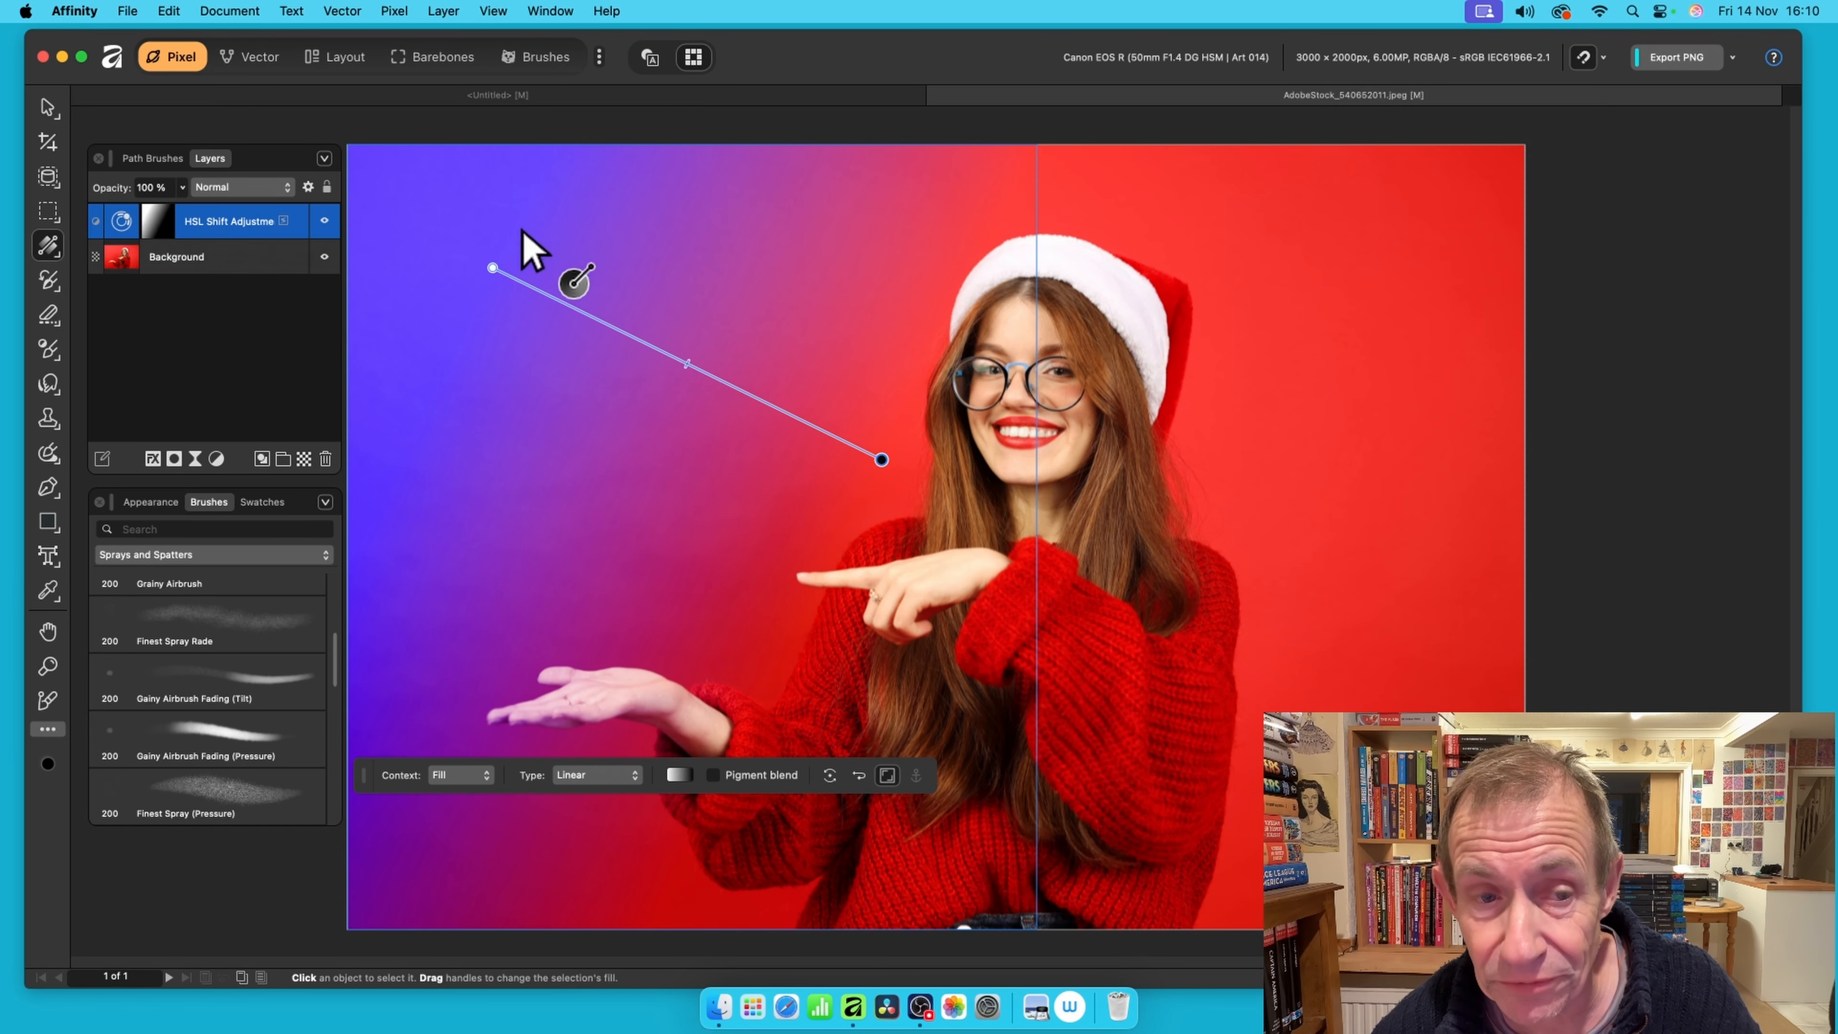
Change the HSL adjustment mask's fill from linear to solid and set its colour to black (000000)
{"action": "left_click", "coordinate": [592, 777]}
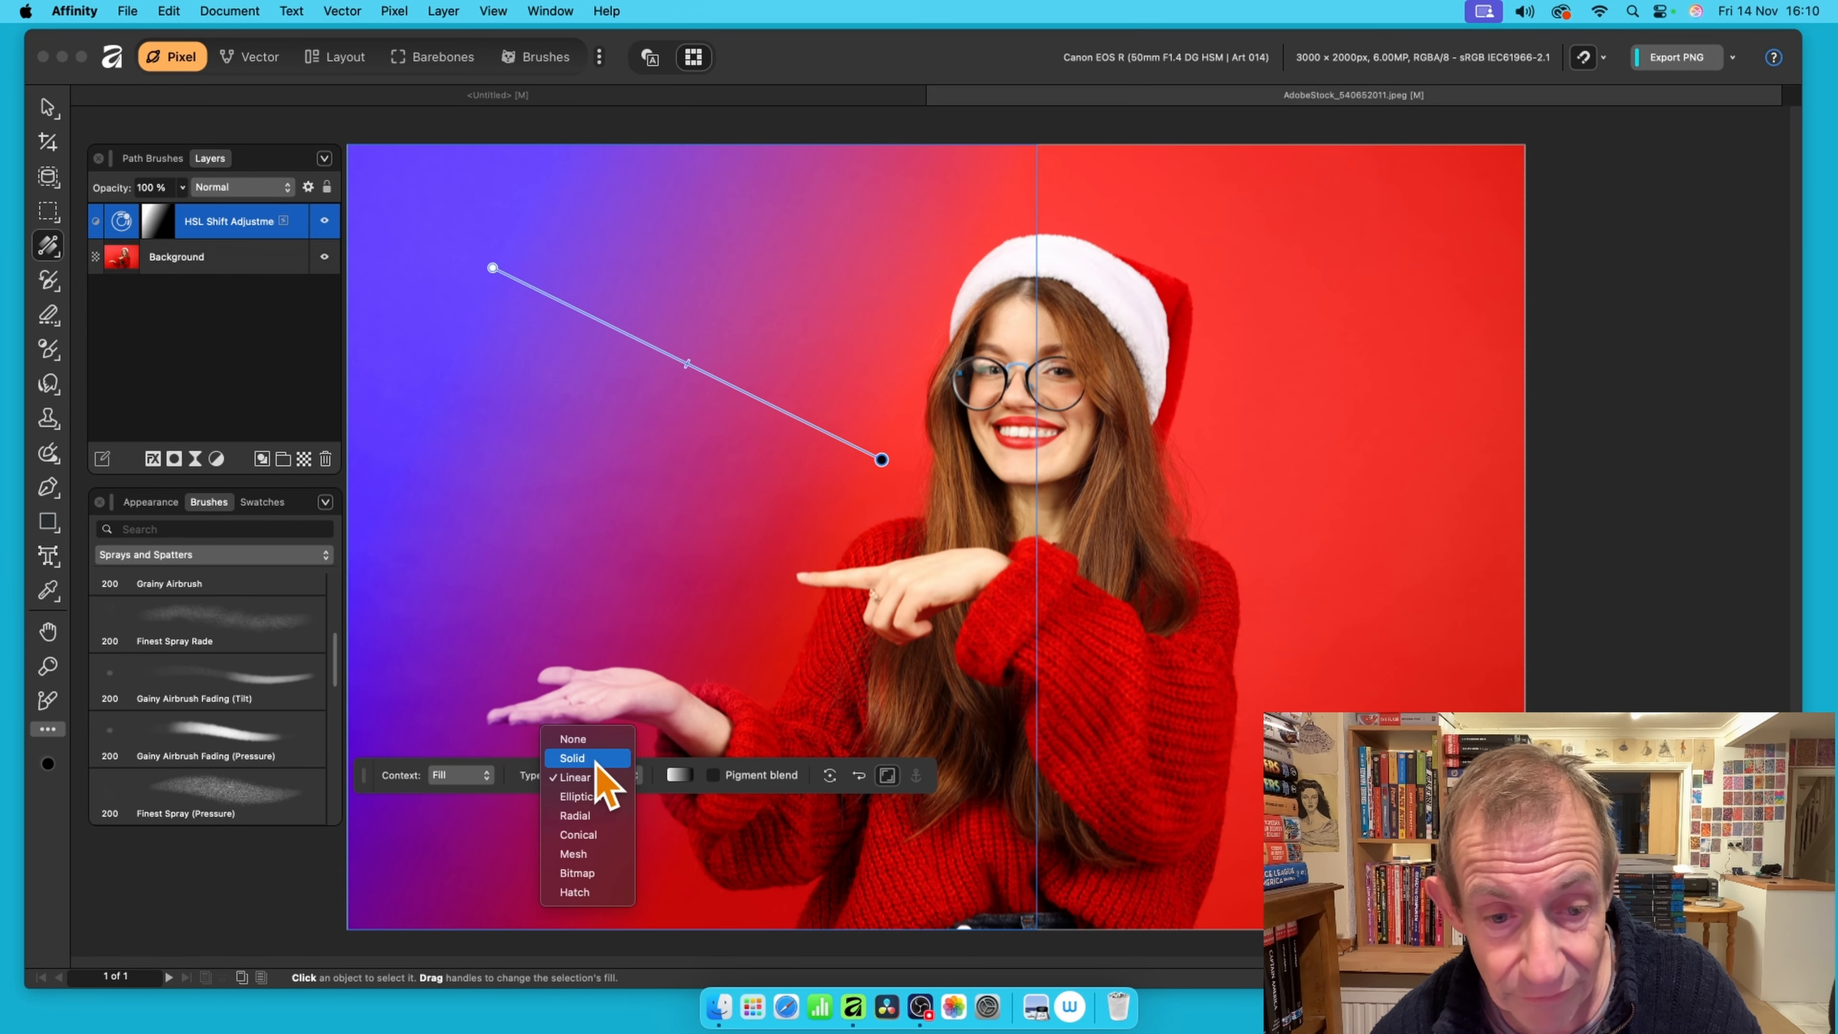
{"action": "left_click", "coordinate": [585, 761]}
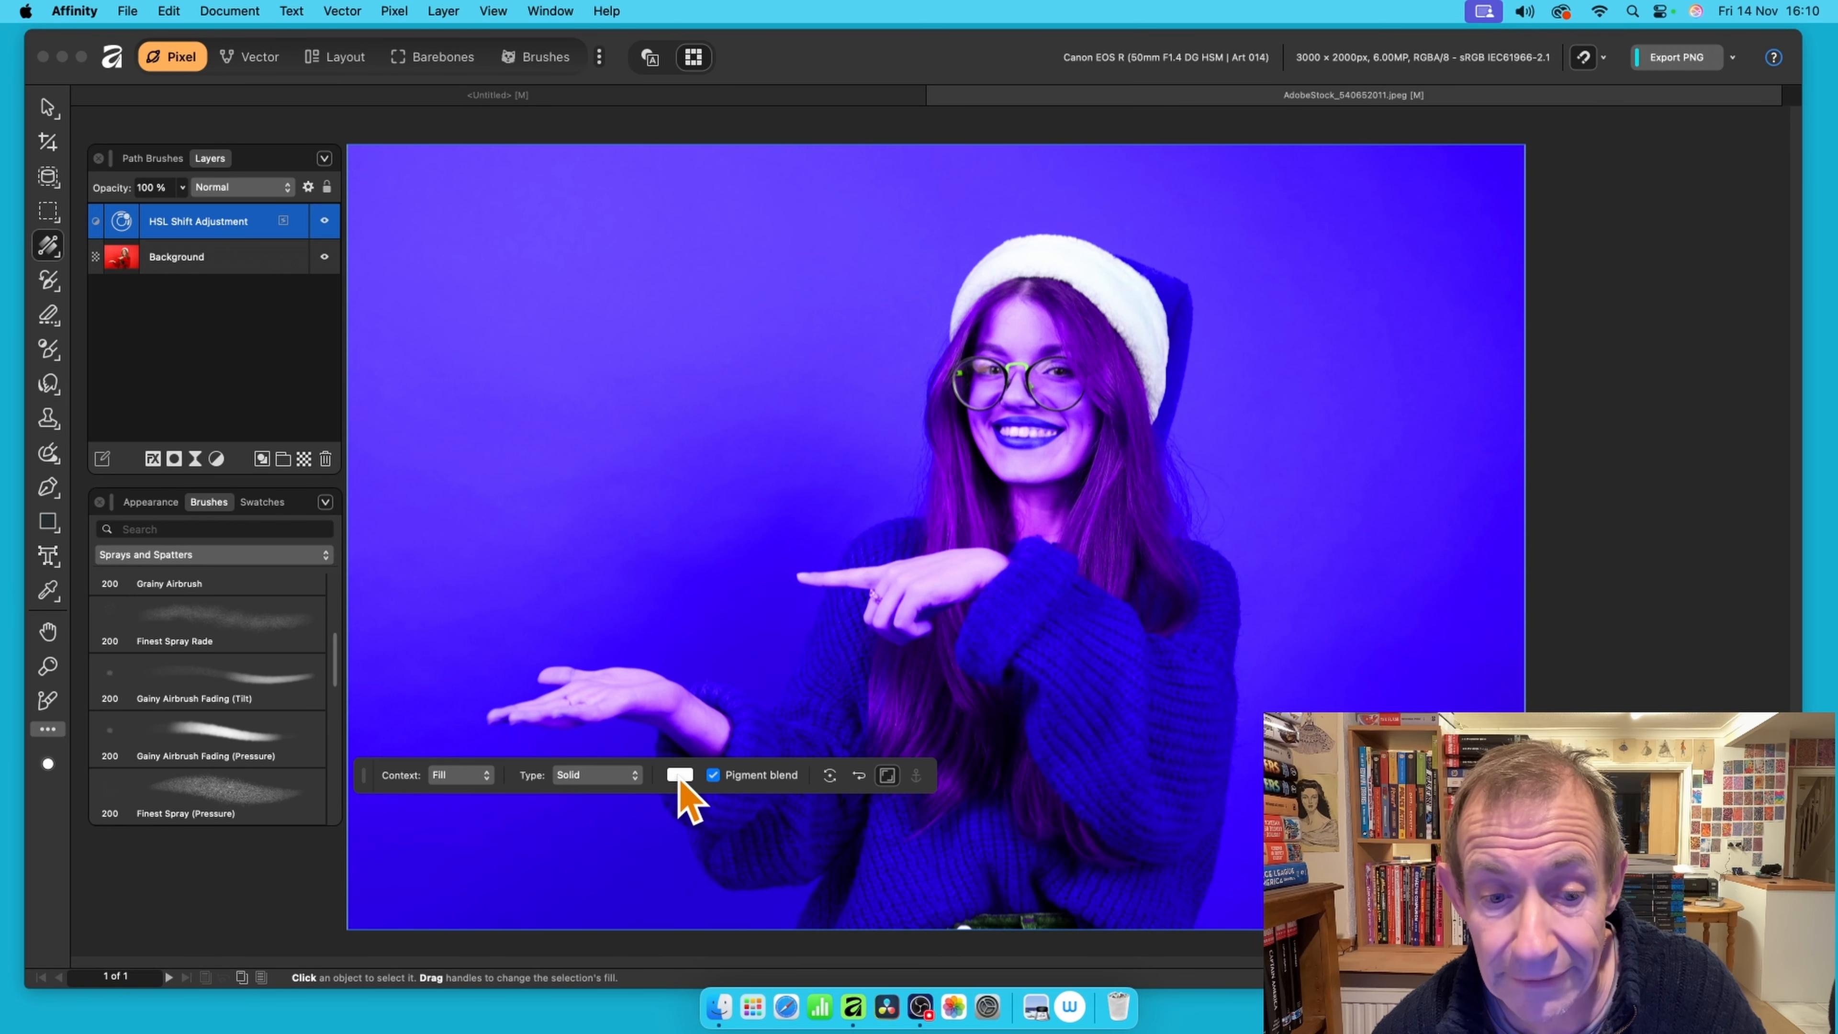
{"action": "left_click", "coordinate": [679, 775]}
{"action": "left_click", "coordinate": [806, 525]}
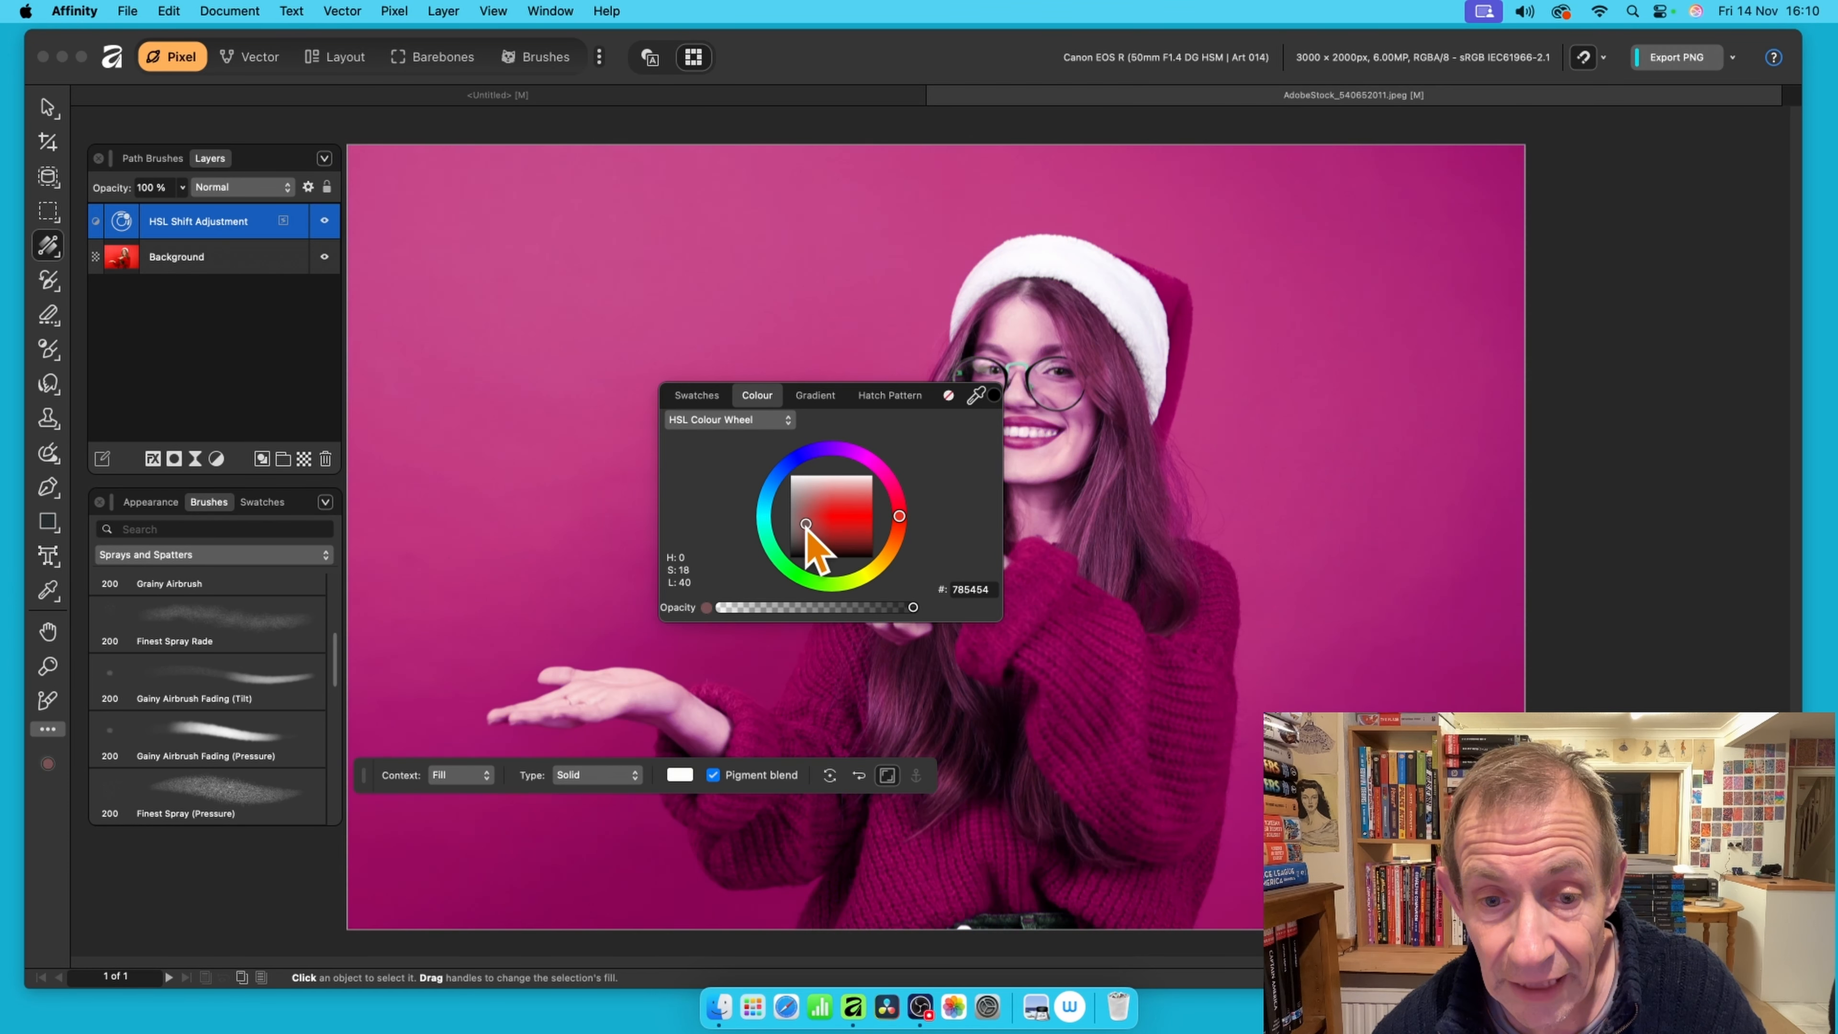
{"action": "left_click_drag", "start_coordinate": [801, 523], "coordinate": [782, 576]}
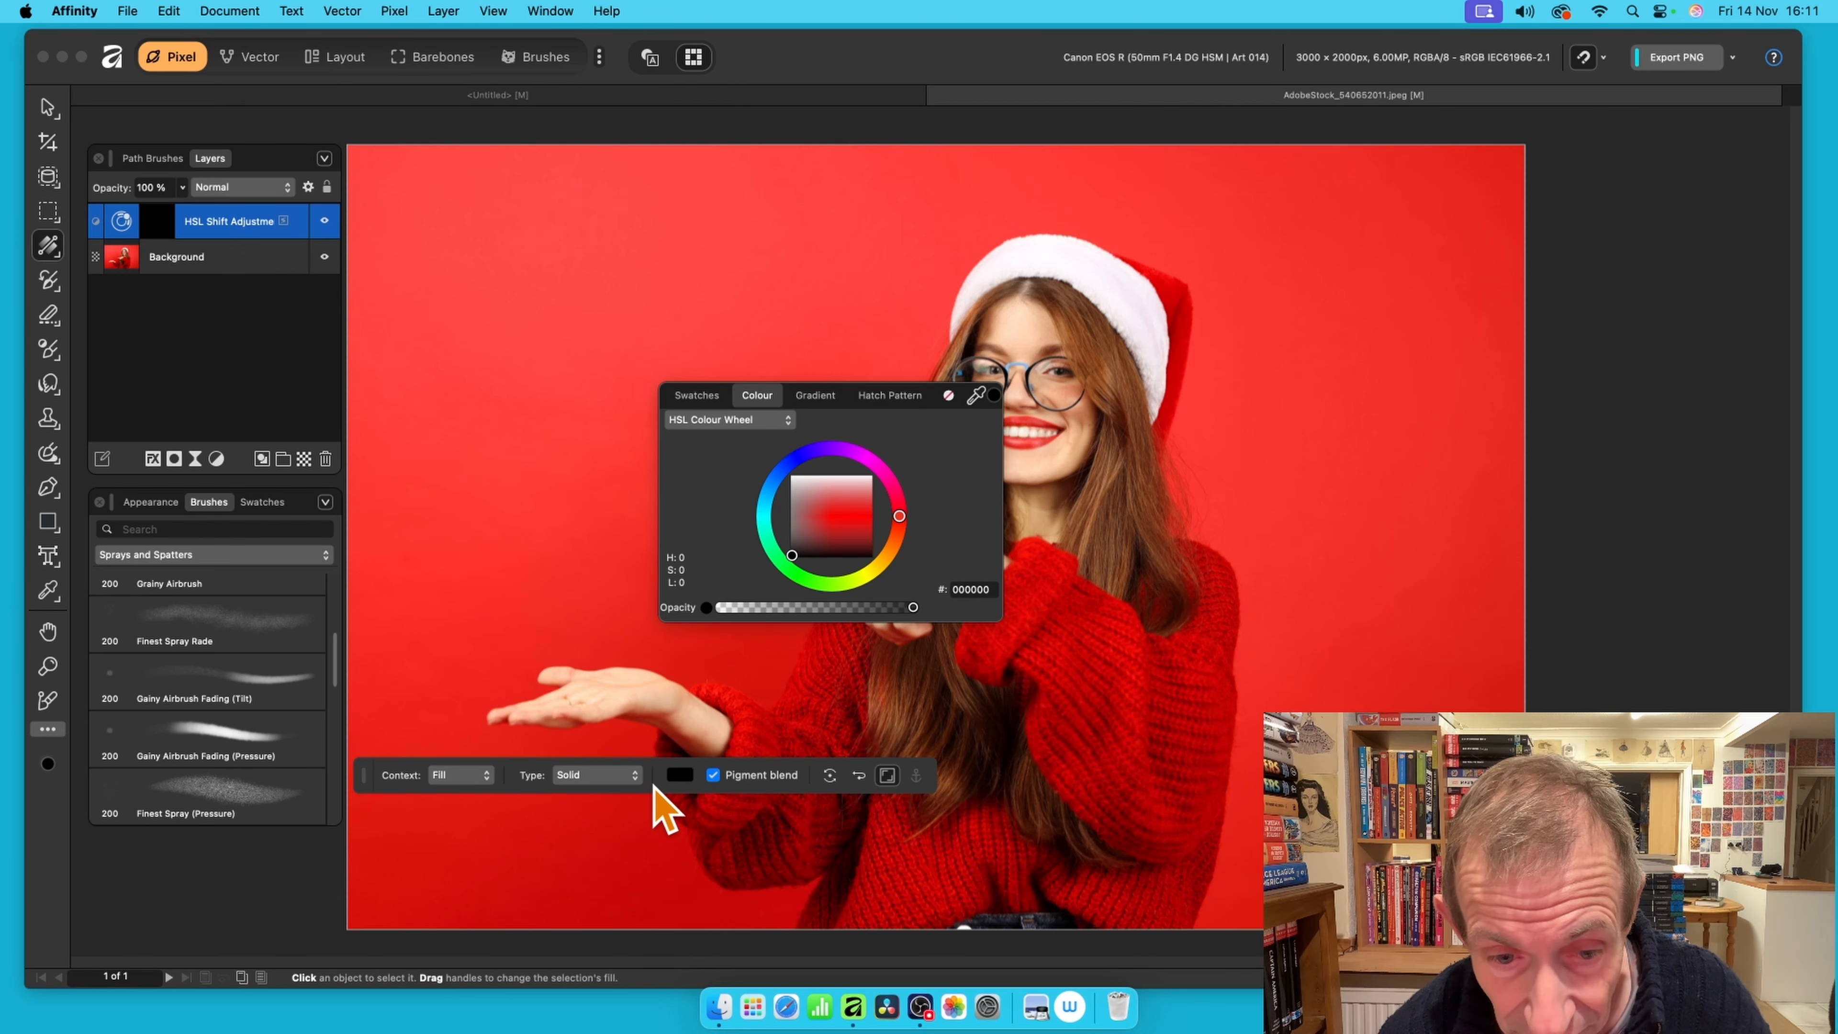
{"action": "left_click", "coordinate": [679, 775]}
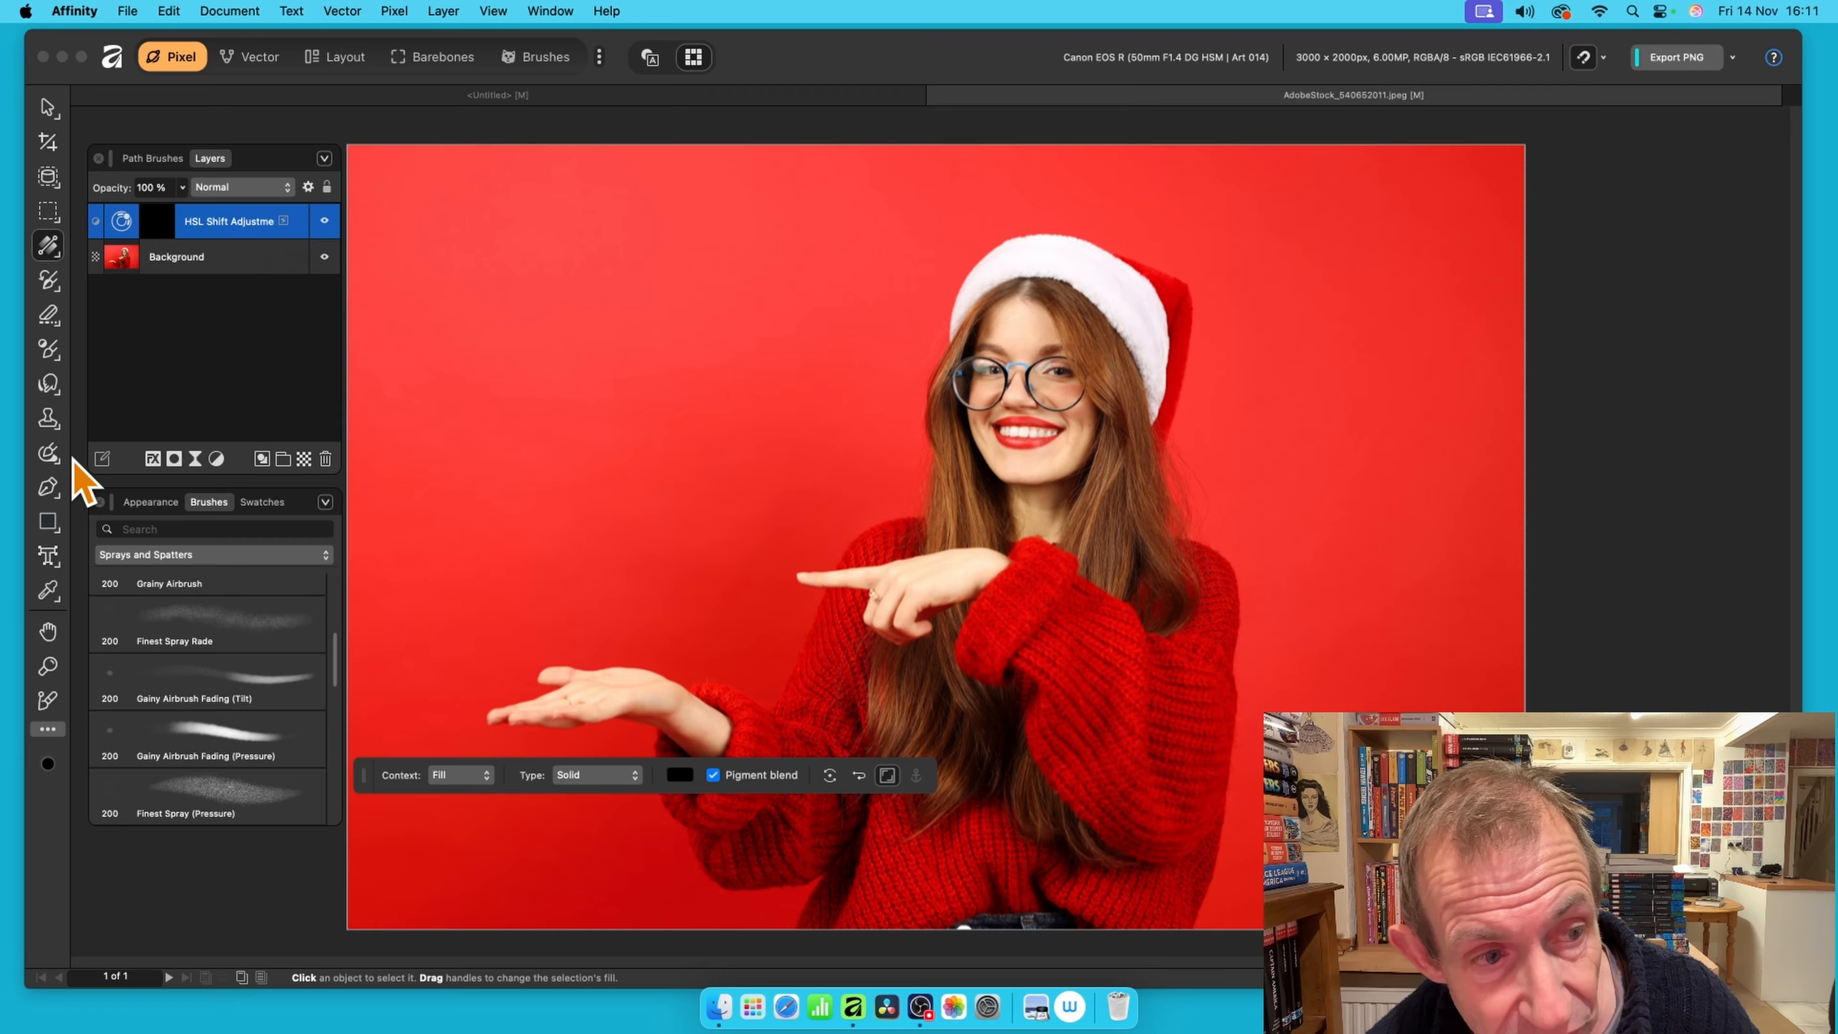
Spray the HSL adjustment beside the woman's hair with the Adjustment Brush Tool, raise opacity to 100% and spray from her pointing fingertip up past the hat
{"action": "left_click", "coordinate": [48, 349]}
{"action": "left_click", "coordinate": [129, 350]}
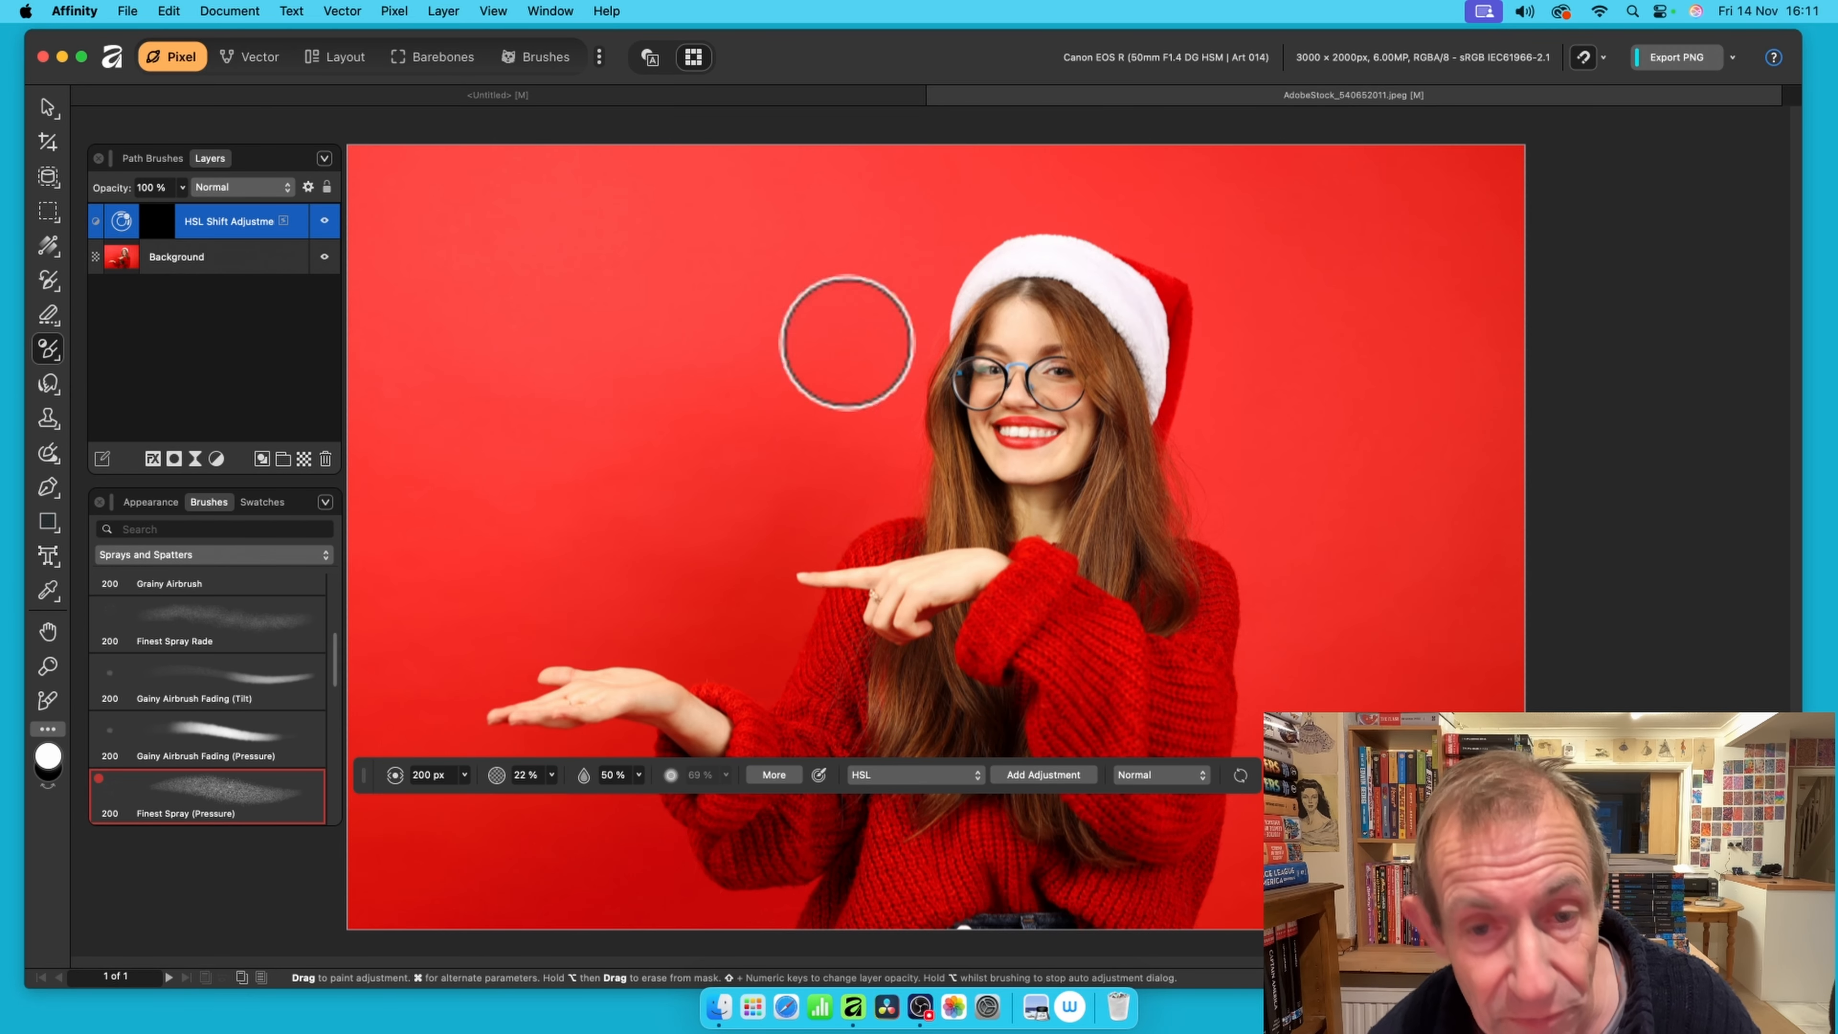
{"action": "mouse_move", "coordinate": [961, 380]}
{"action": "left_mouse_down"}
{"action": "mouse_move", "coordinate": [879, 423]}
{"action": "mouse_move", "coordinate": [920, 335]}
{"action": "mouse_move", "coordinate": [892, 513]}
{"action": "mouse_move", "coordinate": [908, 469]}
{"action": "left_mouse_up"}
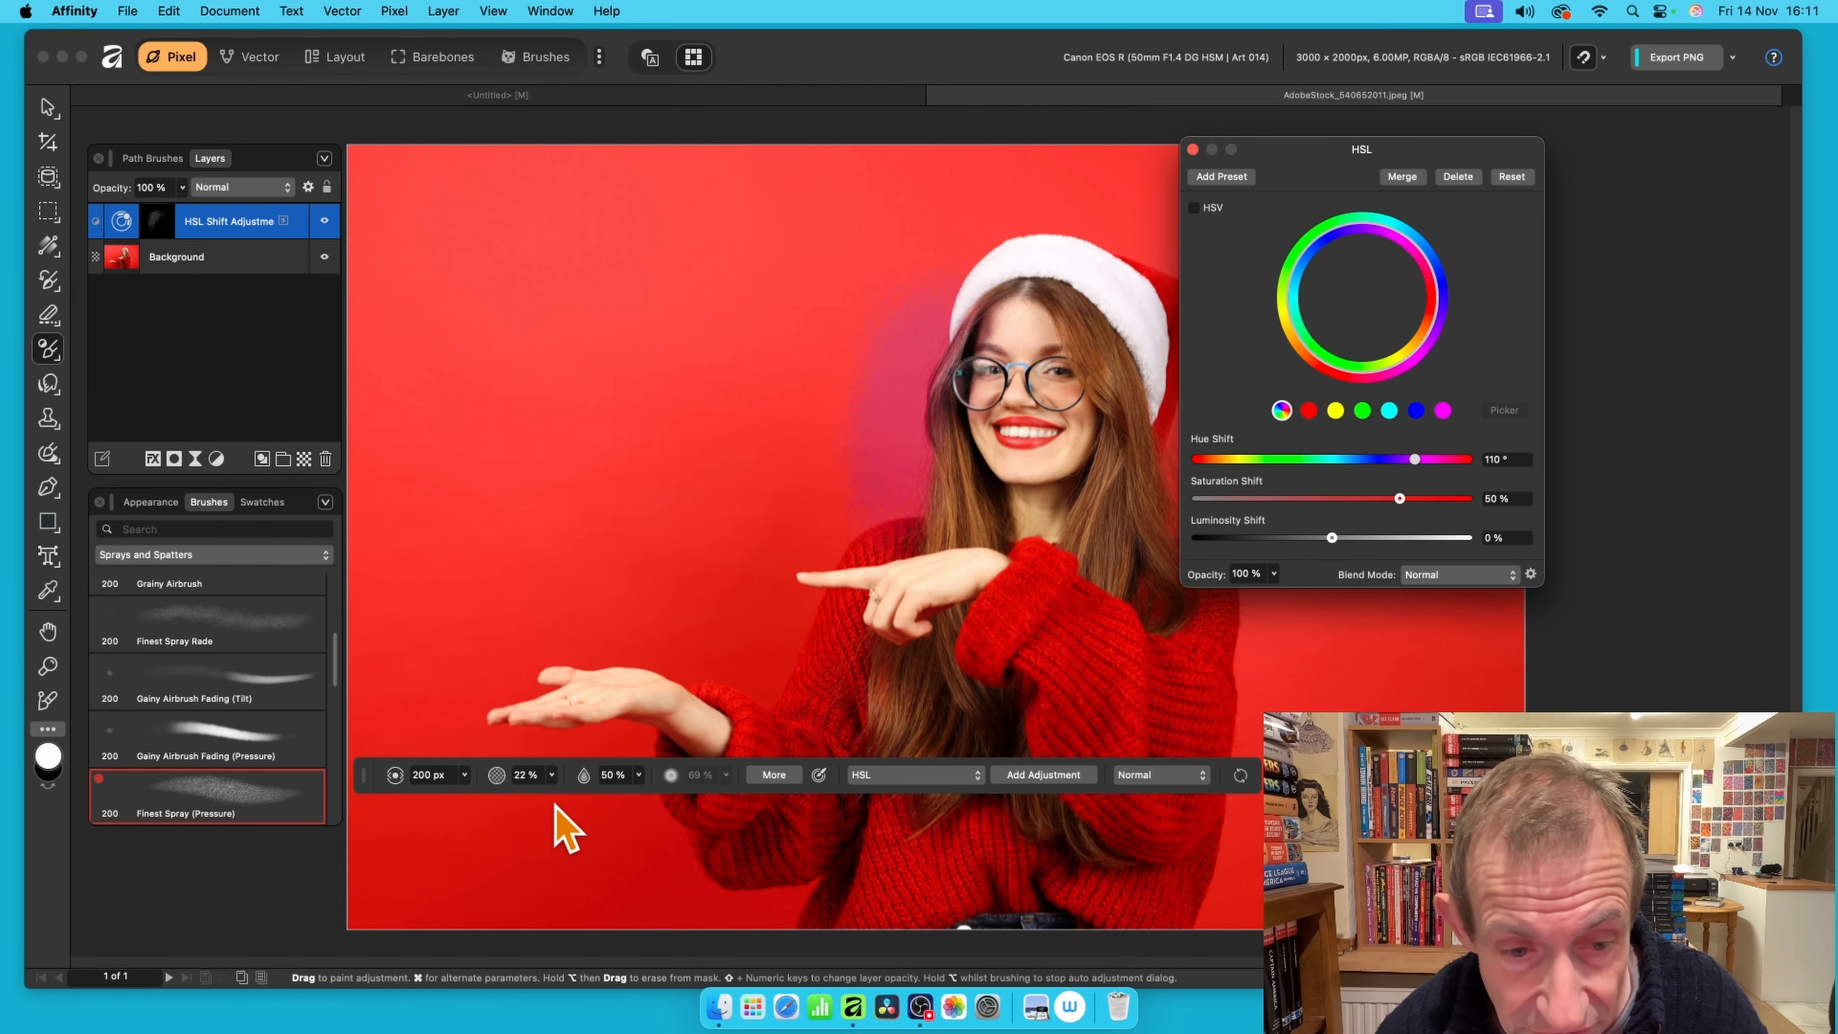
{"action": "left_click", "coordinate": [552, 774]}
{"action": "left_click_drag", "start_coordinate": [562, 797], "coordinate": [676, 797]}
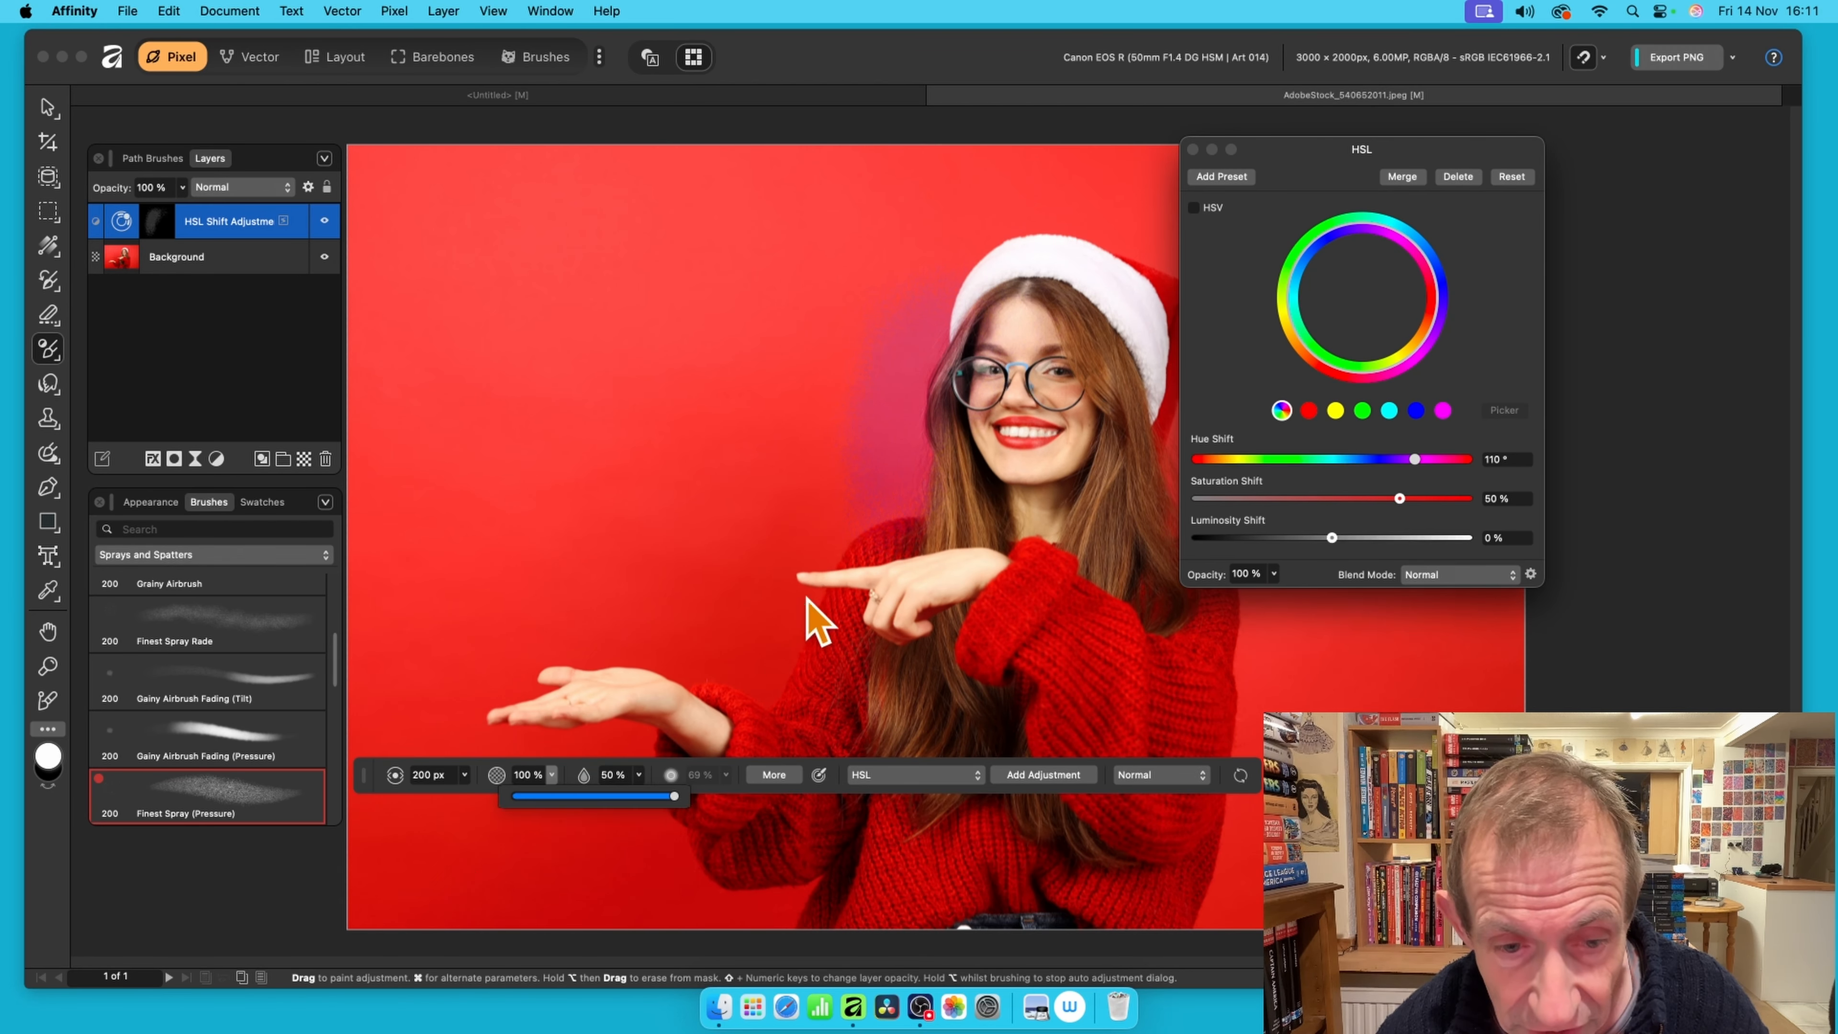
{"action": "mouse_move", "coordinate": [874, 464]}
{"action": "left_mouse_down"}
{"action": "mouse_move", "coordinate": [884, 402]}
{"action": "mouse_move", "coordinate": [866, 528]}
{"action": "mouse_move", "coordinate": [898, 337]}
{"action": "mouse_move", "coordinate": [960, 206]}
{"action": "left_mouse_up"}
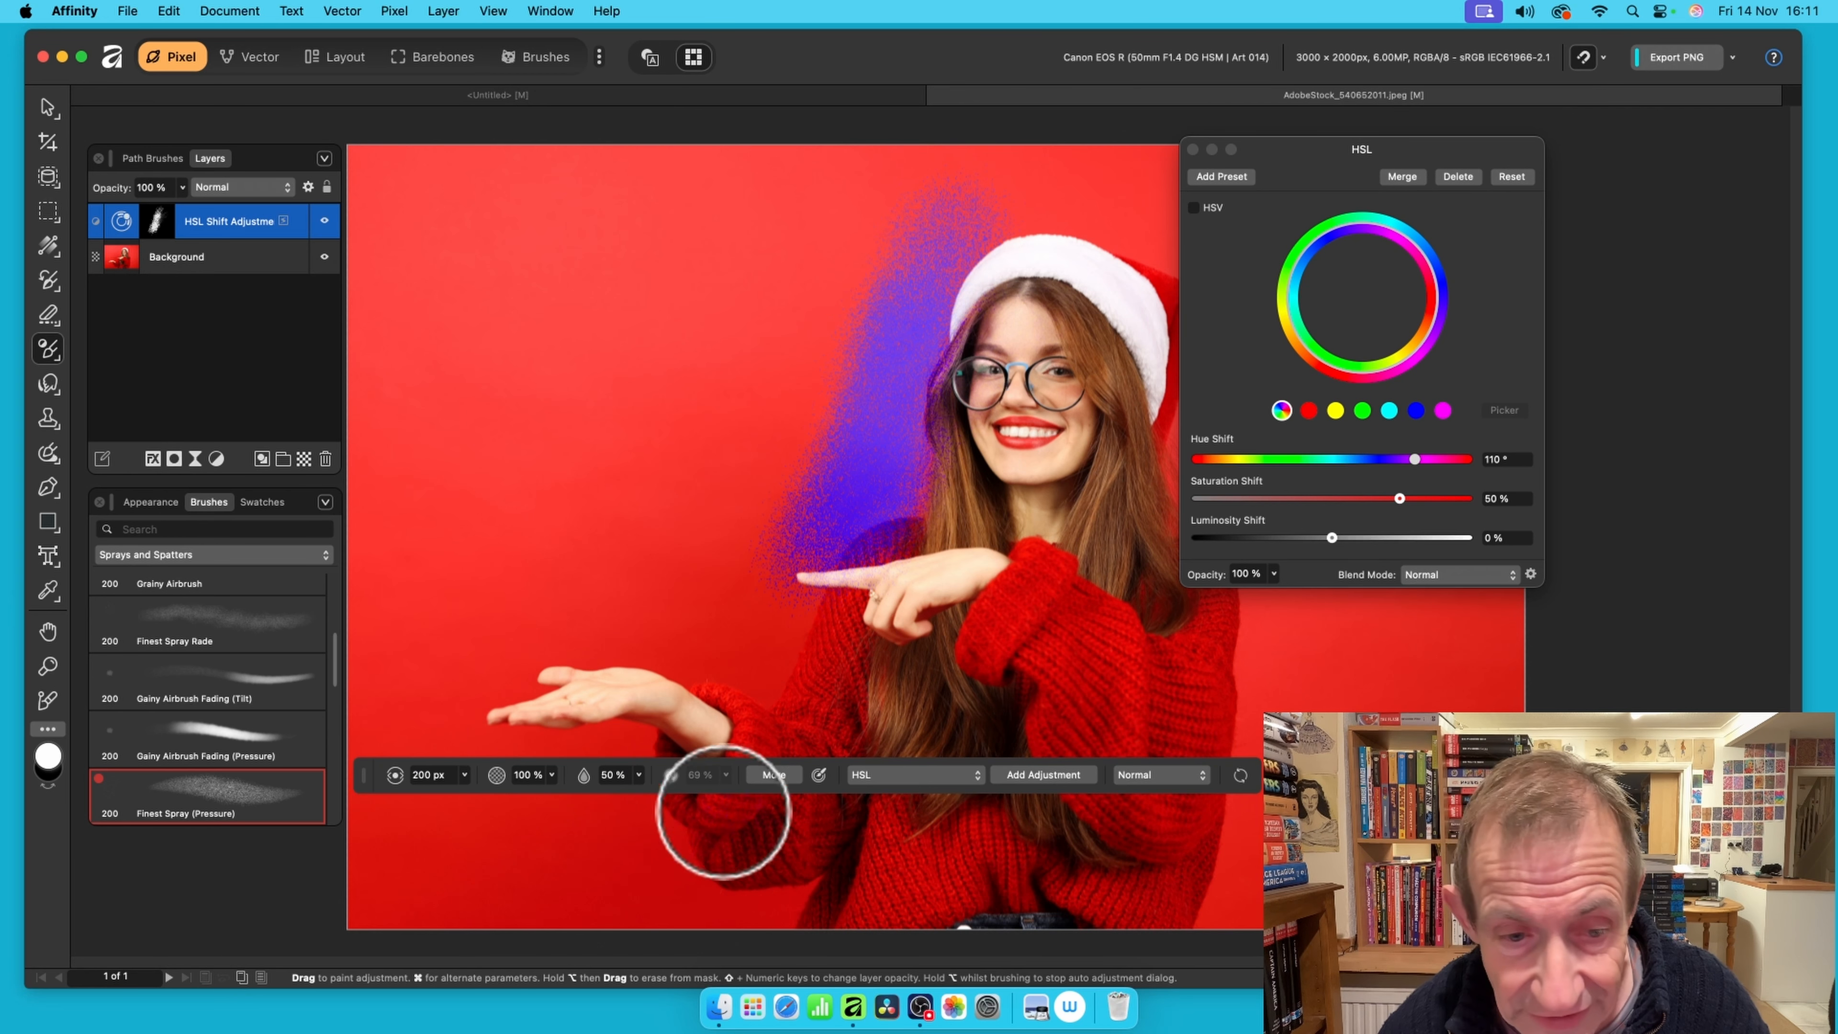
Set the adjustment brush's blend mode to Darken and spray the background between the woman's open palm and pointing hand
{"action": "left_click", "coordinate": [1167, 775]}
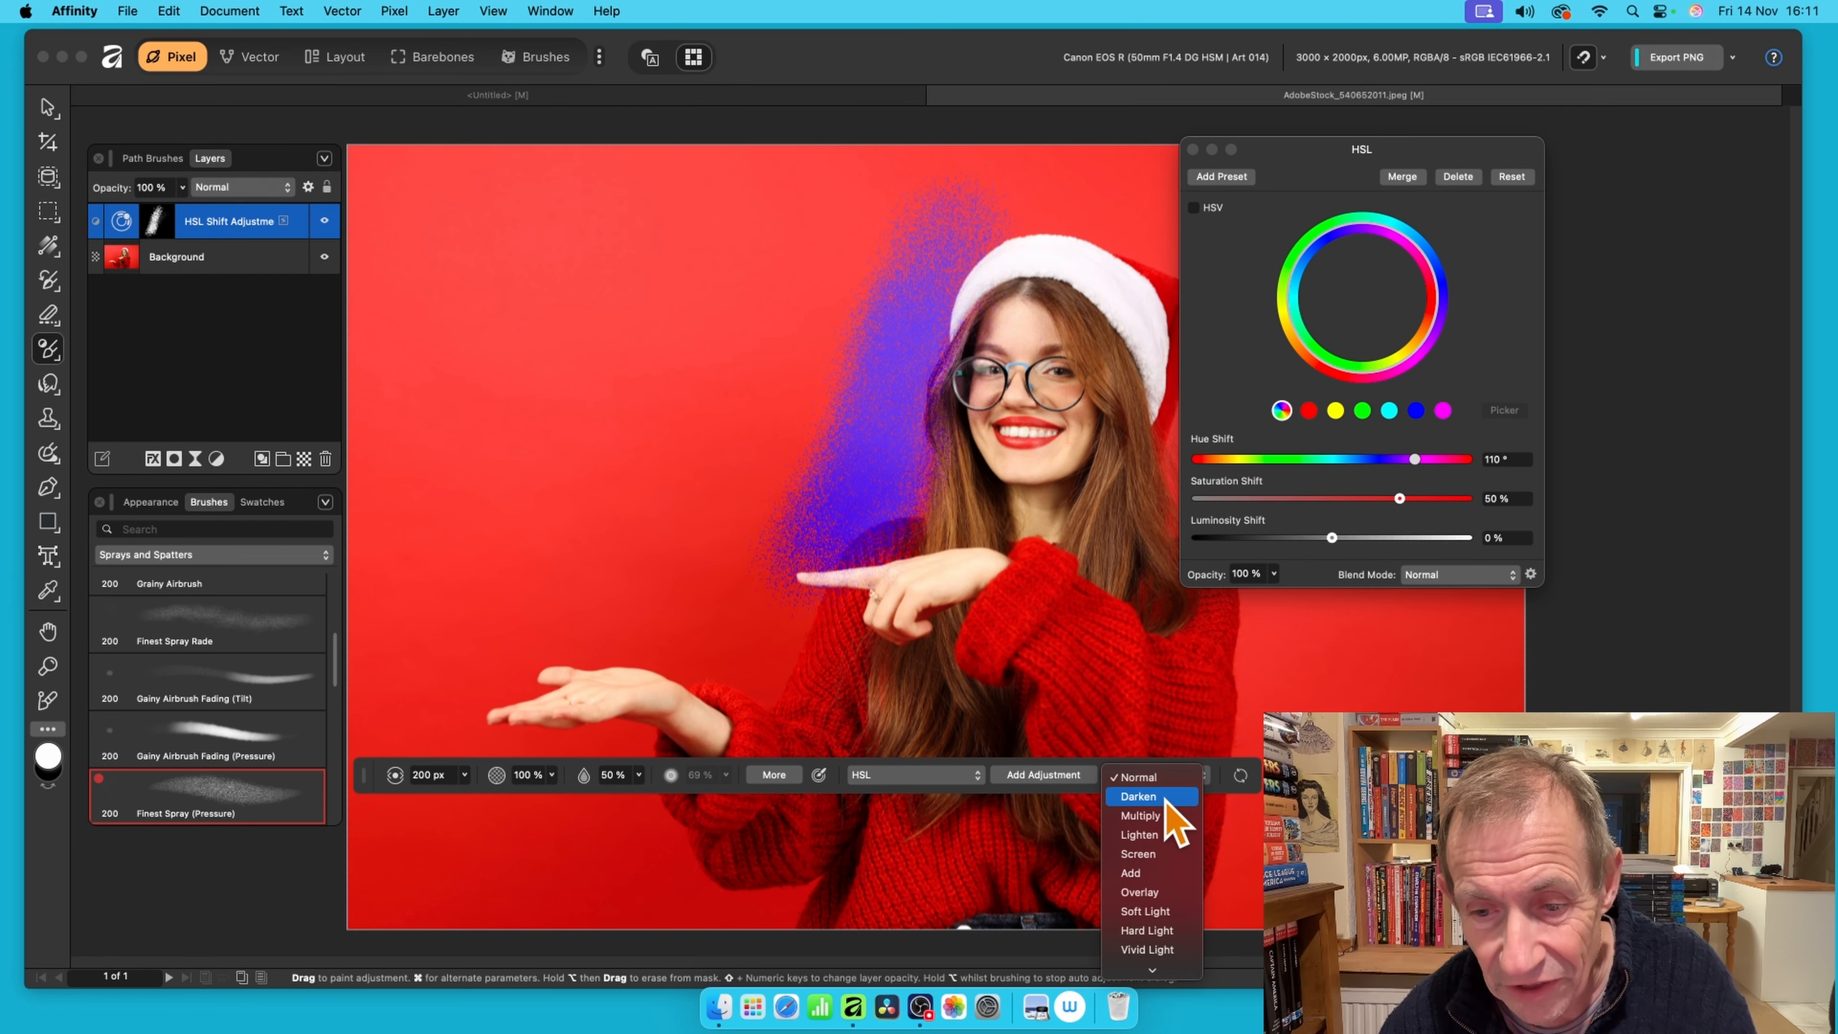
{"action": "left_click", "coordinate": [1167, 798]}
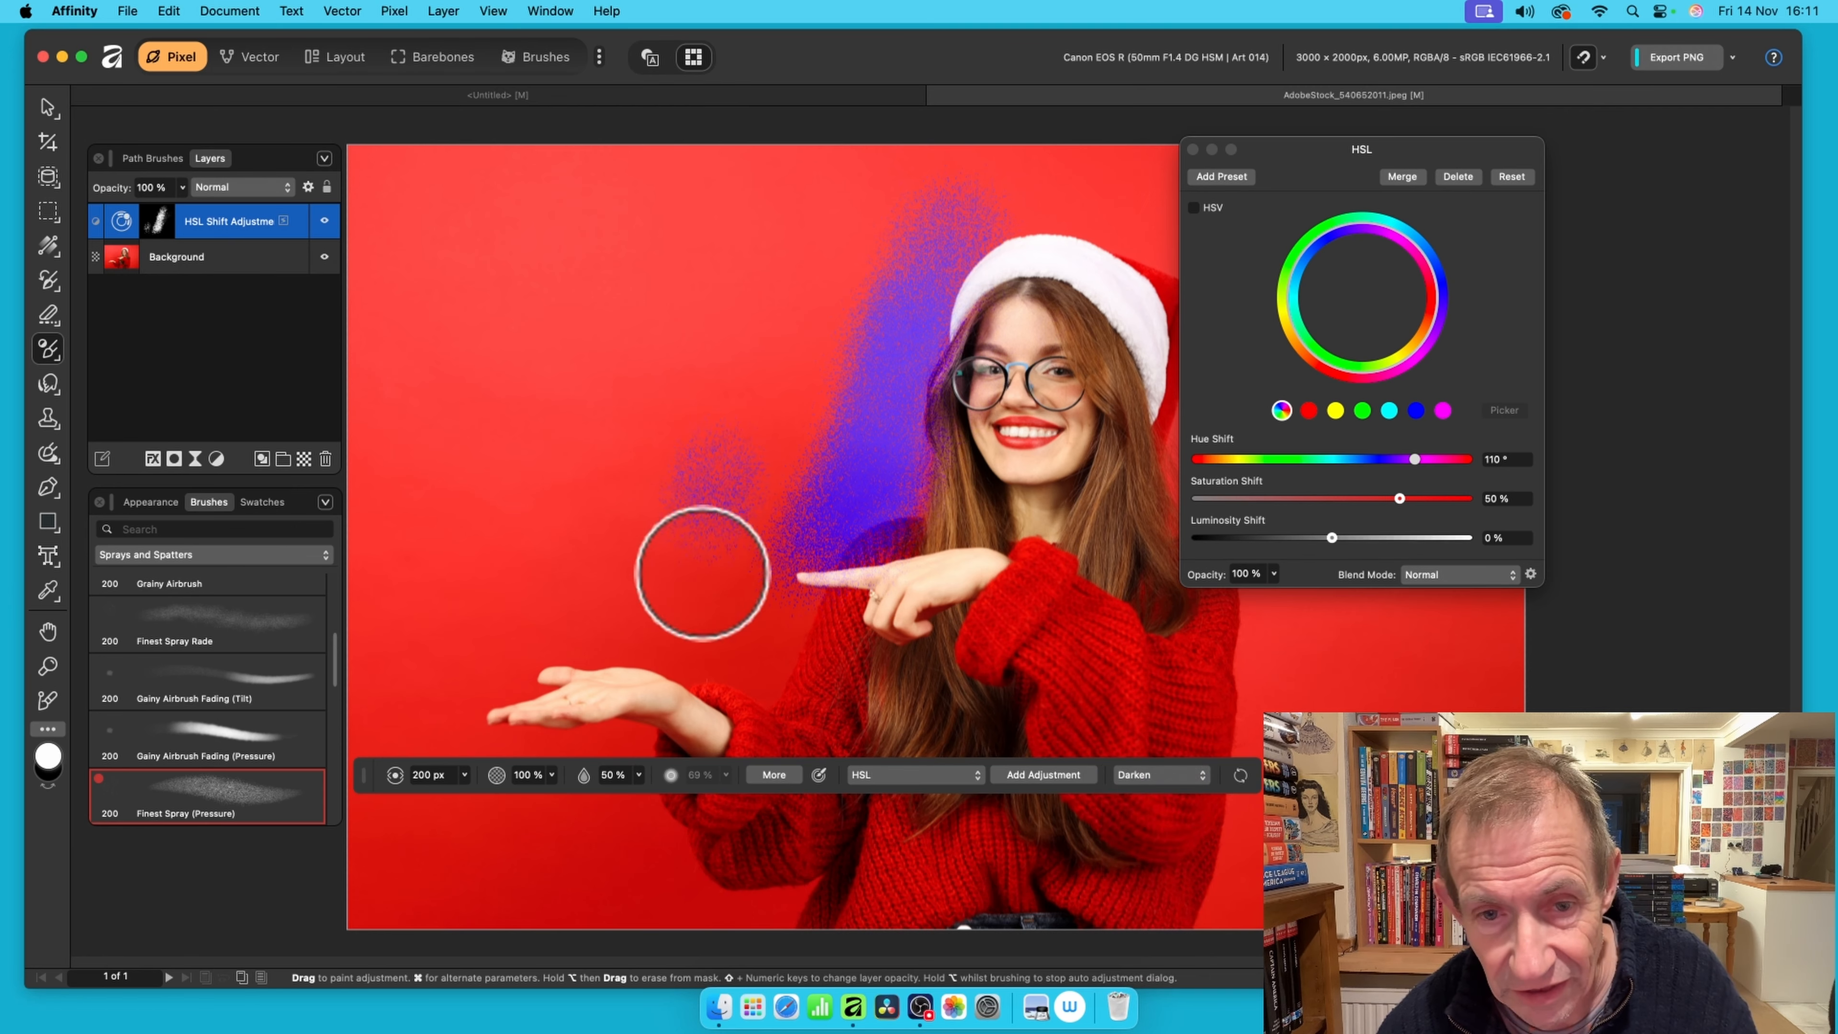
{"action": "left_click_drag", "start_coordinate": [701, 571], "coordinate": [709, 518]}
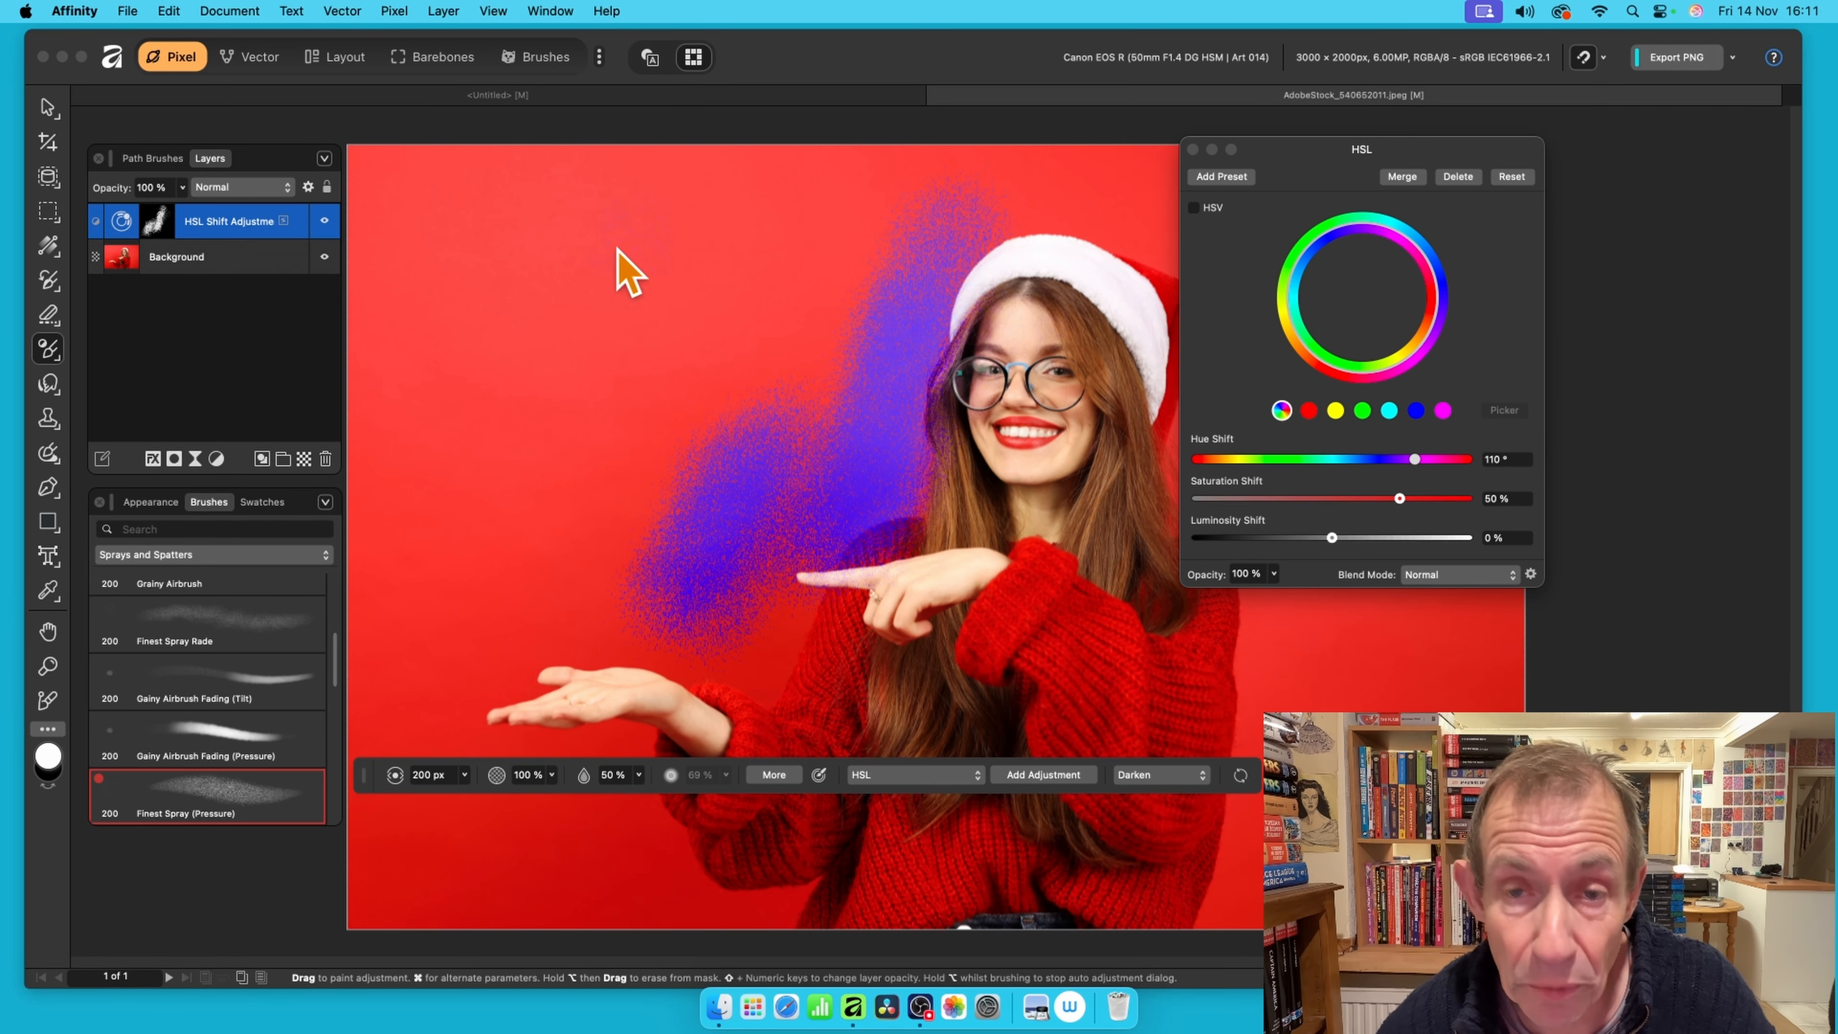
Spray the upper background with a 290 px brush, and the area above and around the open palm with a 430 px brush
{"action": "left_click", "coordinate": [465, 778]}
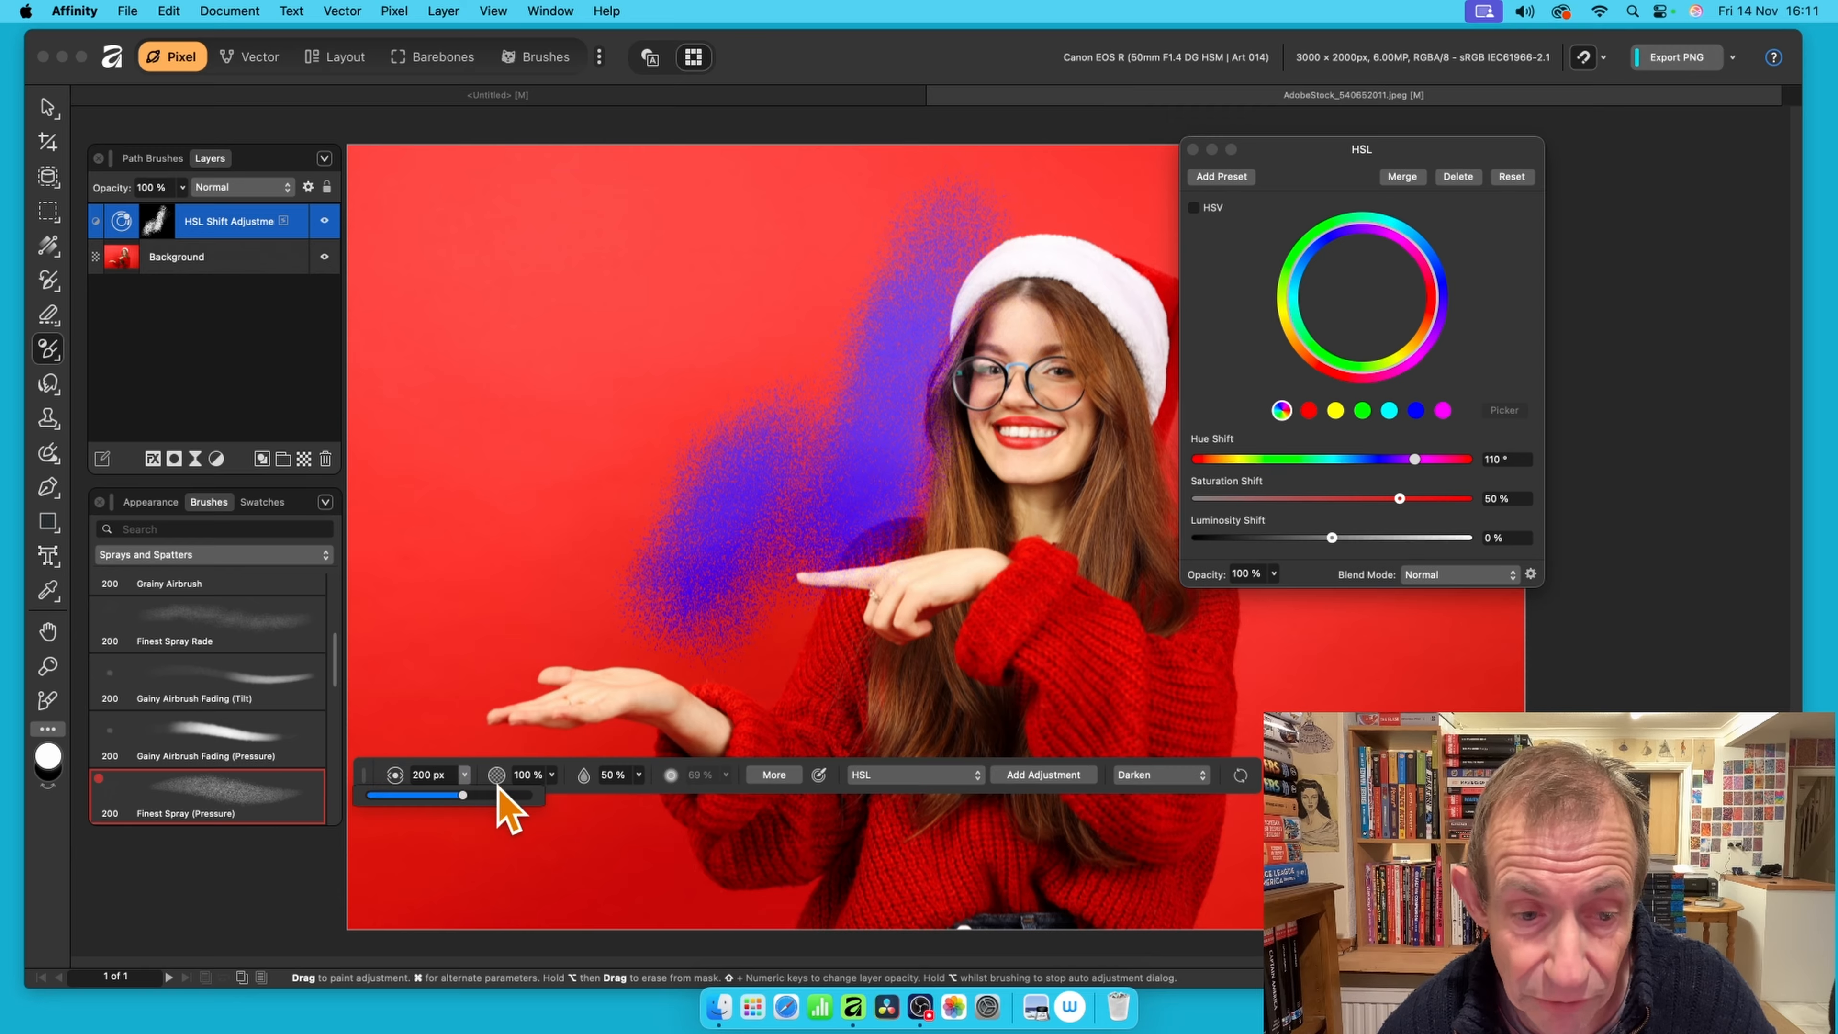
{"action": "left_click_drag", "start_coordinate": [465, 798], "coordinate": [475, 798]}
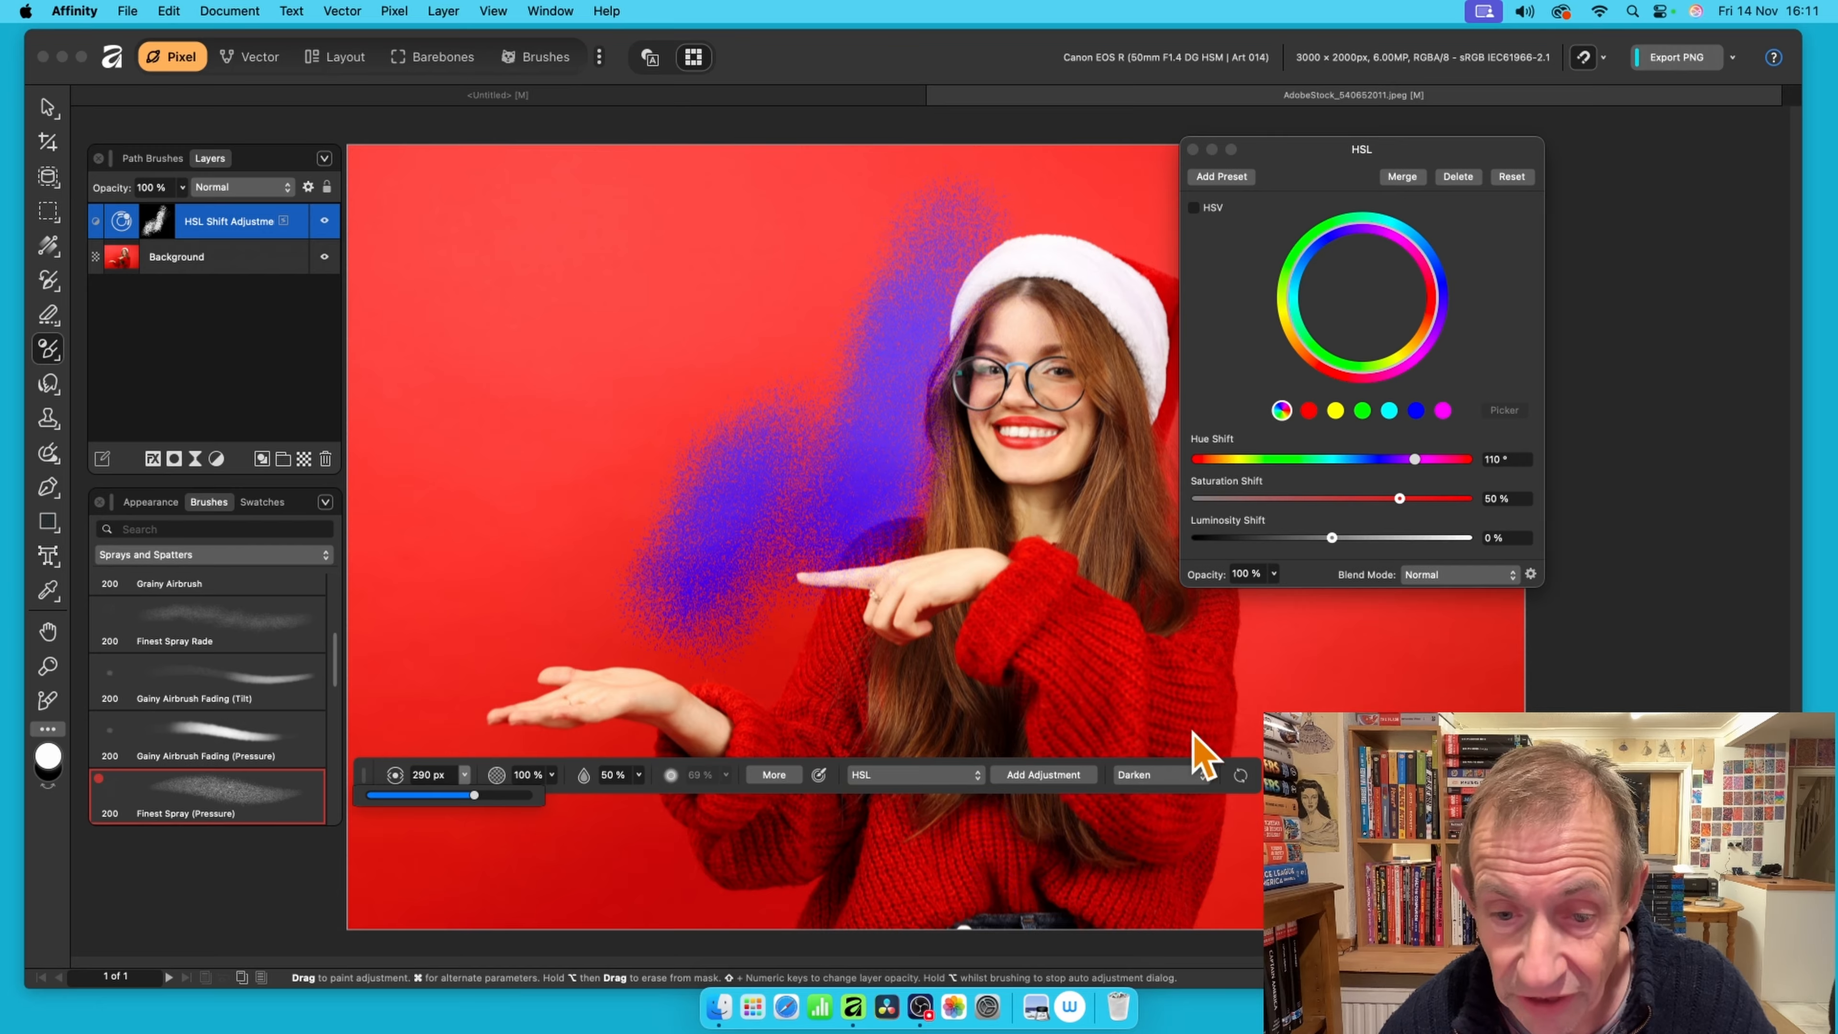
{"action": "left_click_drag", "start_coordinate": [785, 317], "coordinate": [705, 352]}
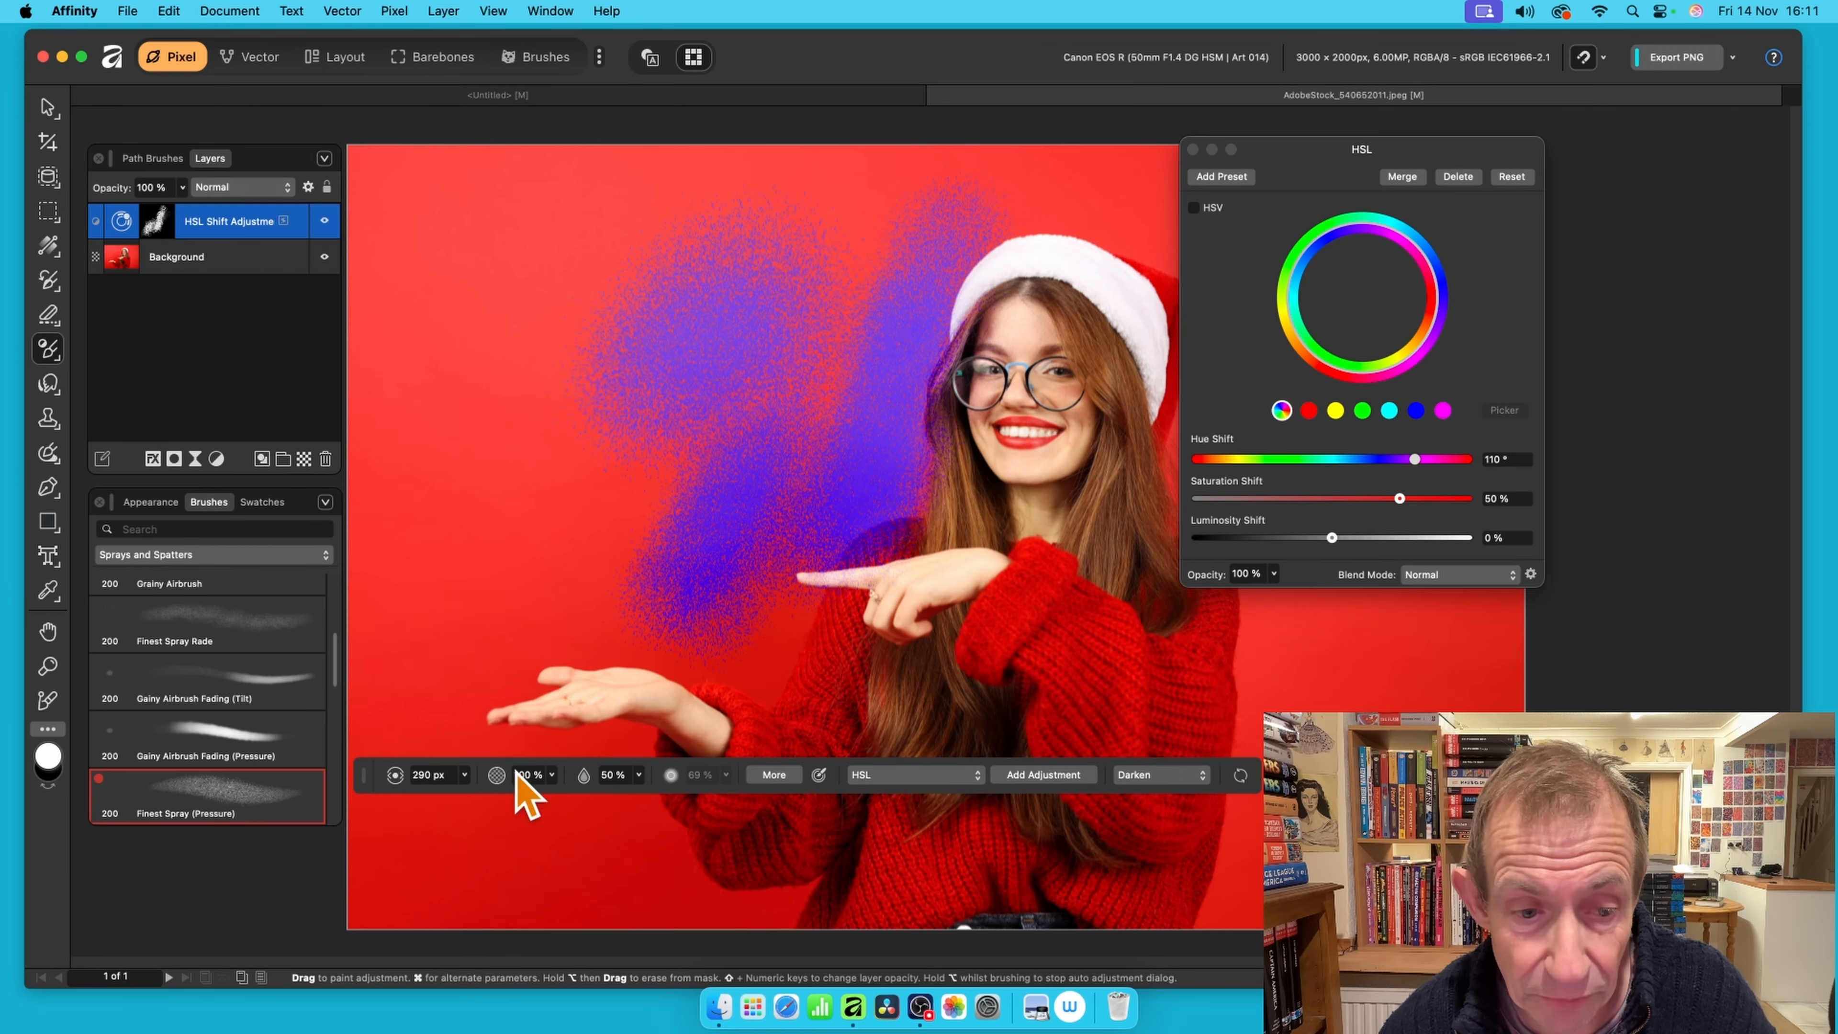
{"action": "left_click", "coordinate": [465, 776]}
{"action": "left_click_drag", "start_coordinate": [478, 796], "coordinate": [481, 797]}
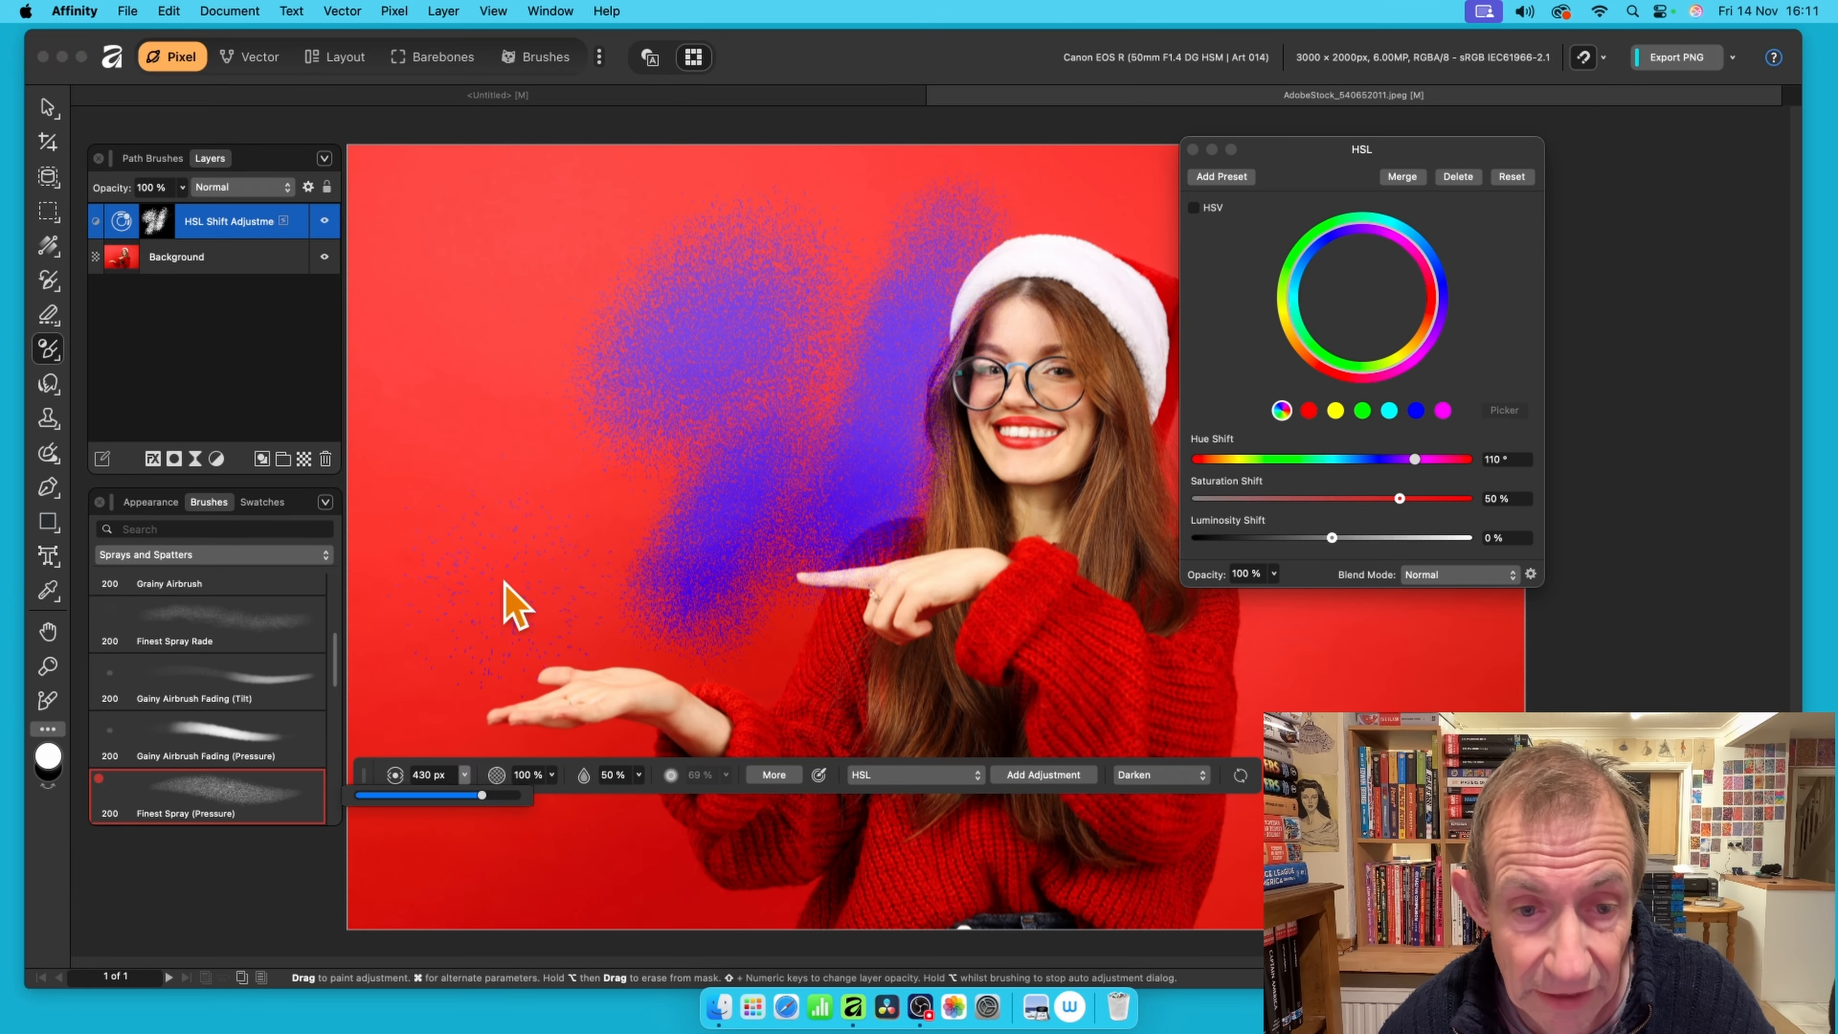
{"action": "mouse_move", "coordinate": [518, 631]}
{"action": "left_mouse_down"}
{"action": "mouse_move", "coordinate": [493, 557]}
{"action": "mouse_move", "coordinate": [564, 504]}
{"action": "left_mouse_up"}
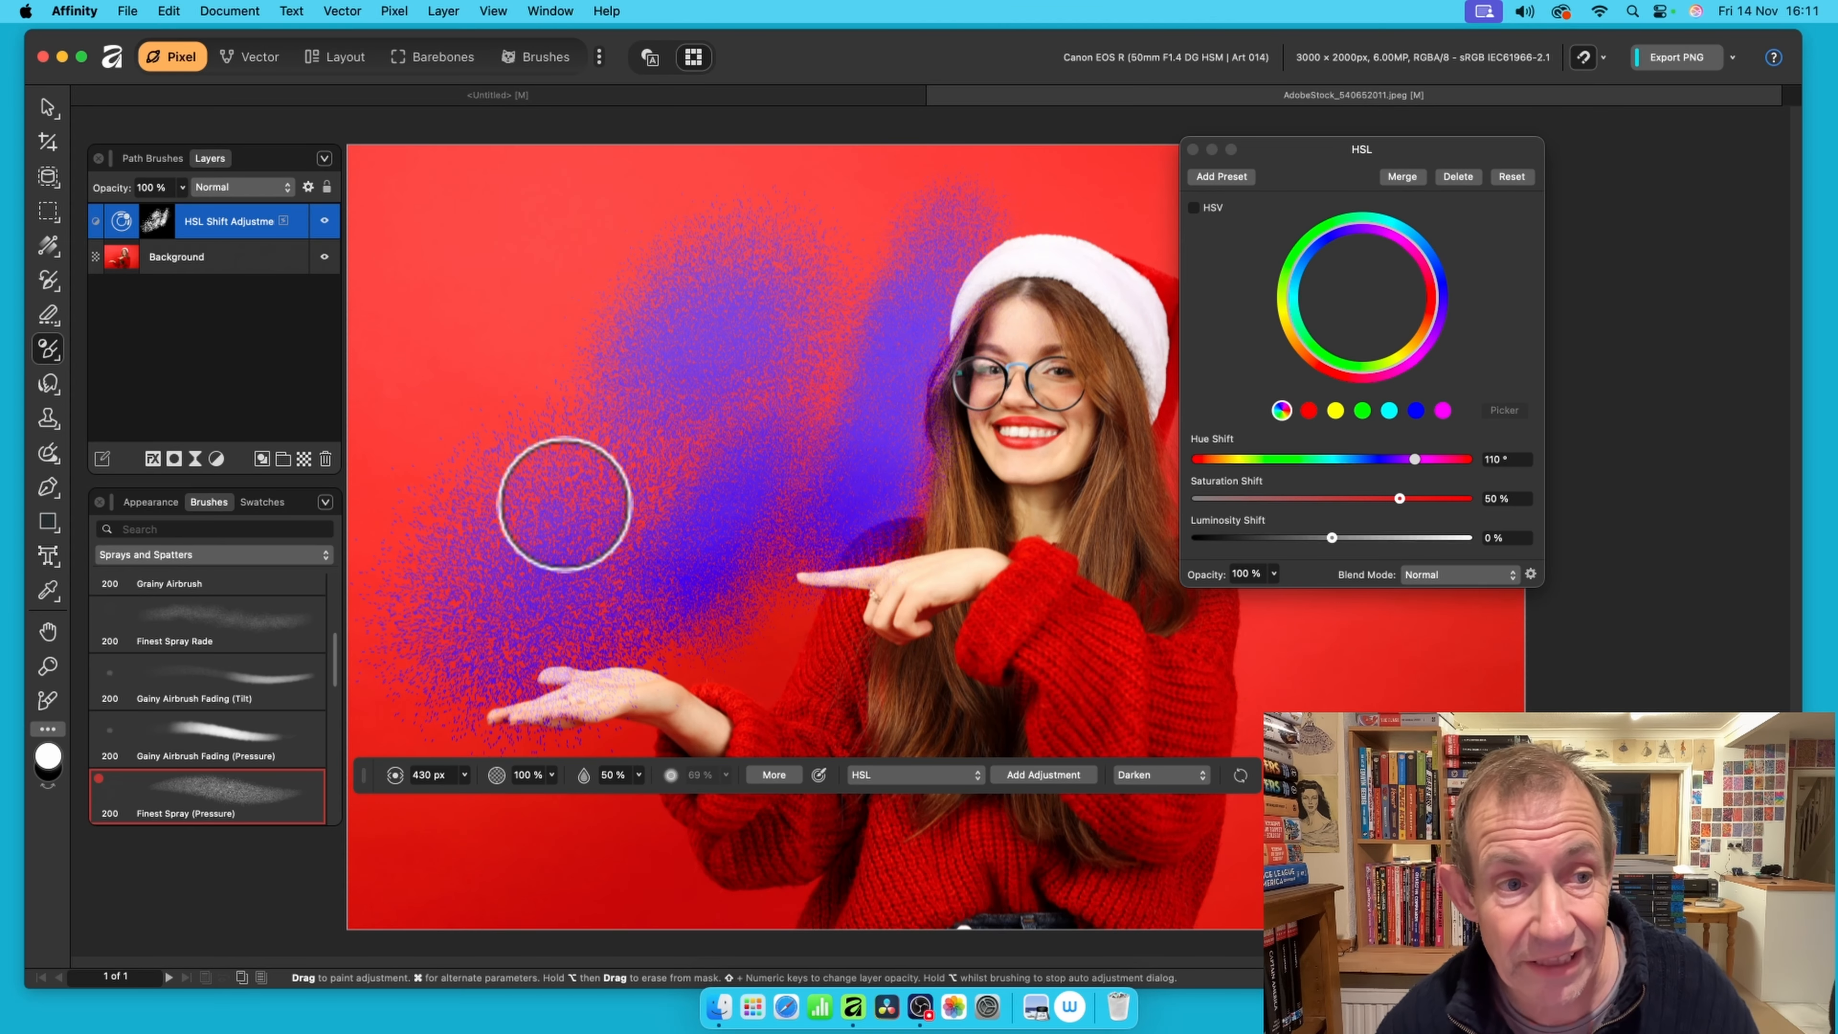
{"action": "left_click", "coordinate": [56, 248]}
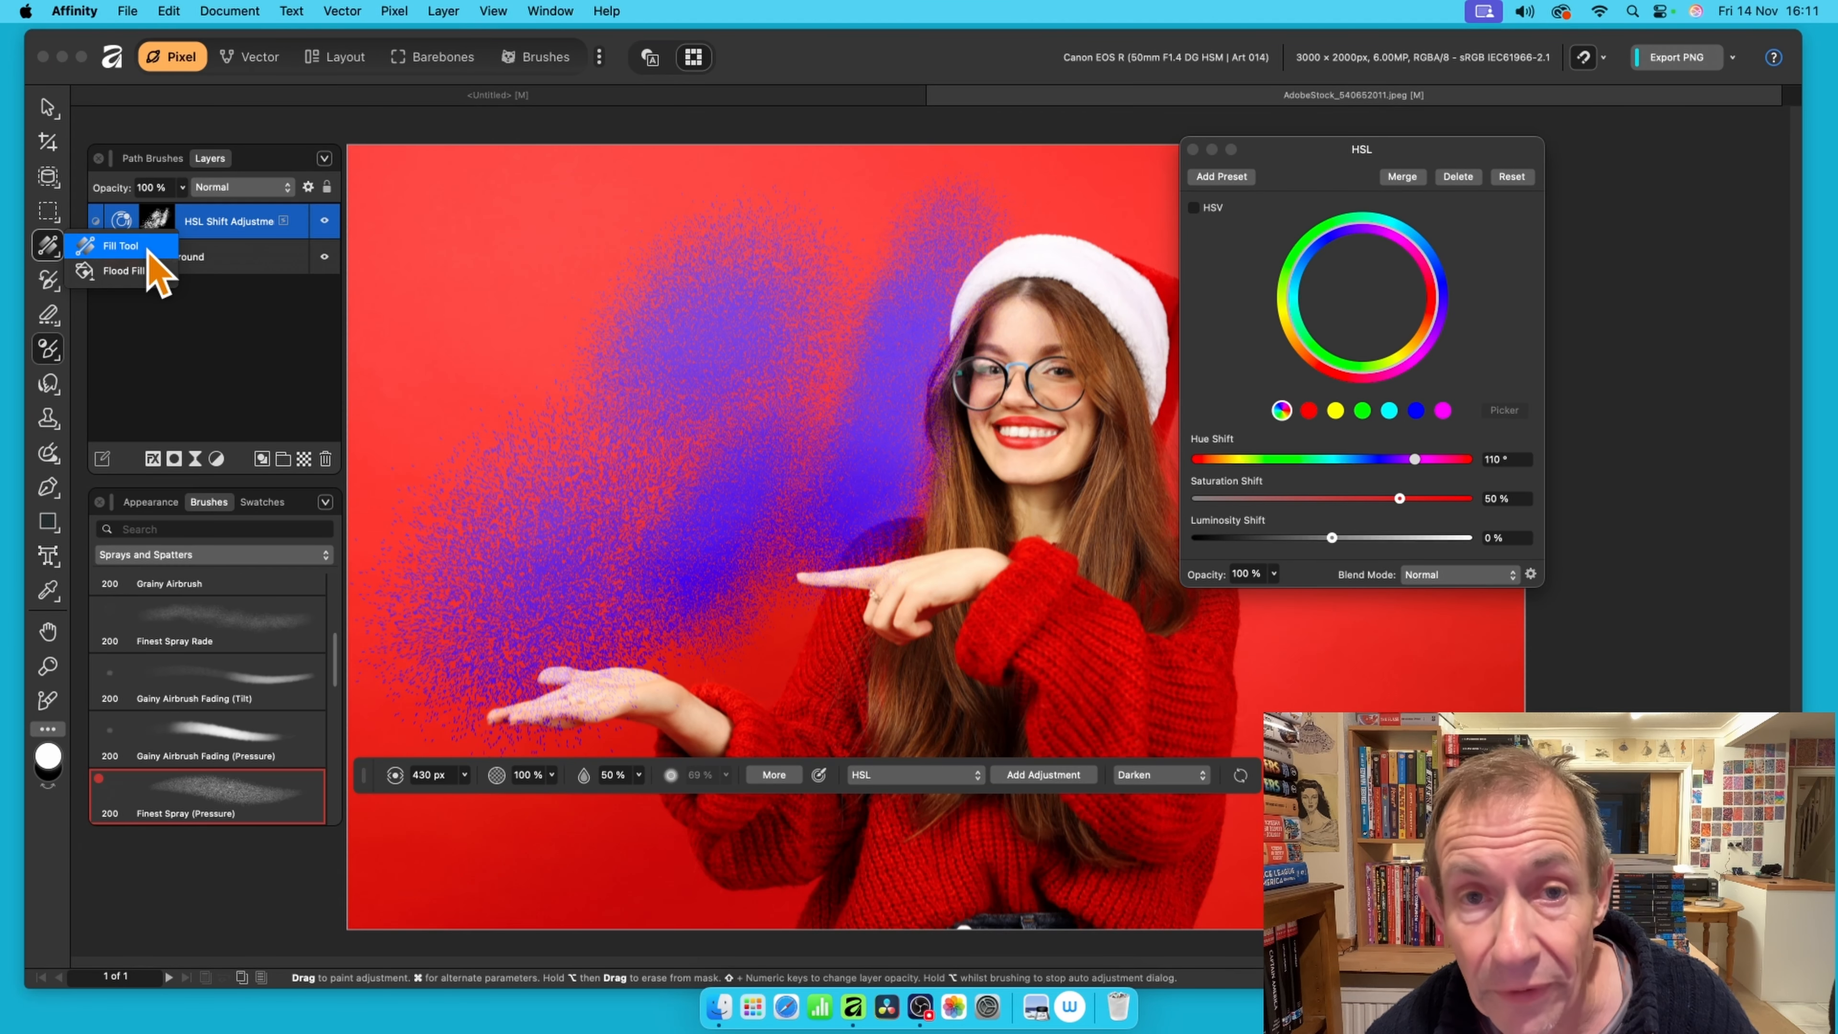
{"action": "left_click", "coordinate": [148, 250]}
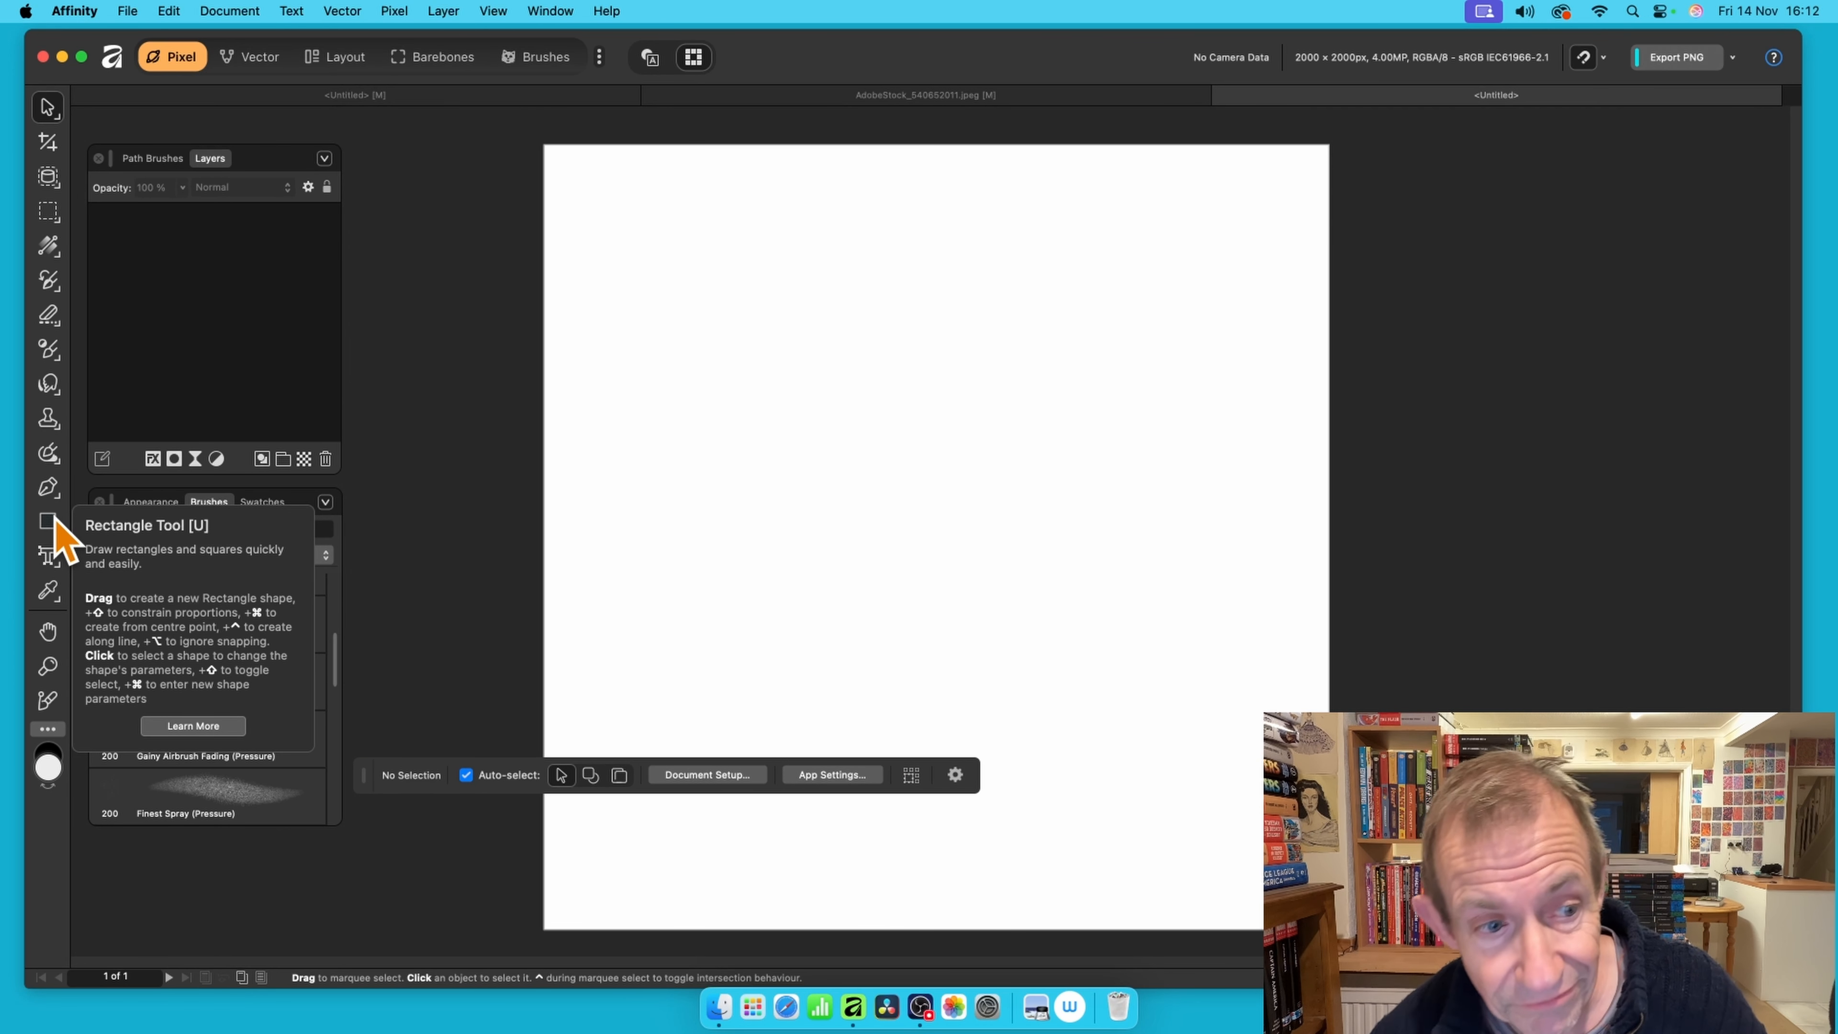
Draw a nearly square rectangle in the upper middle of the blank 2000 px page and fill it with dark red AF1F1F
{"action": "right_click", "coordinate": [51, 527]}
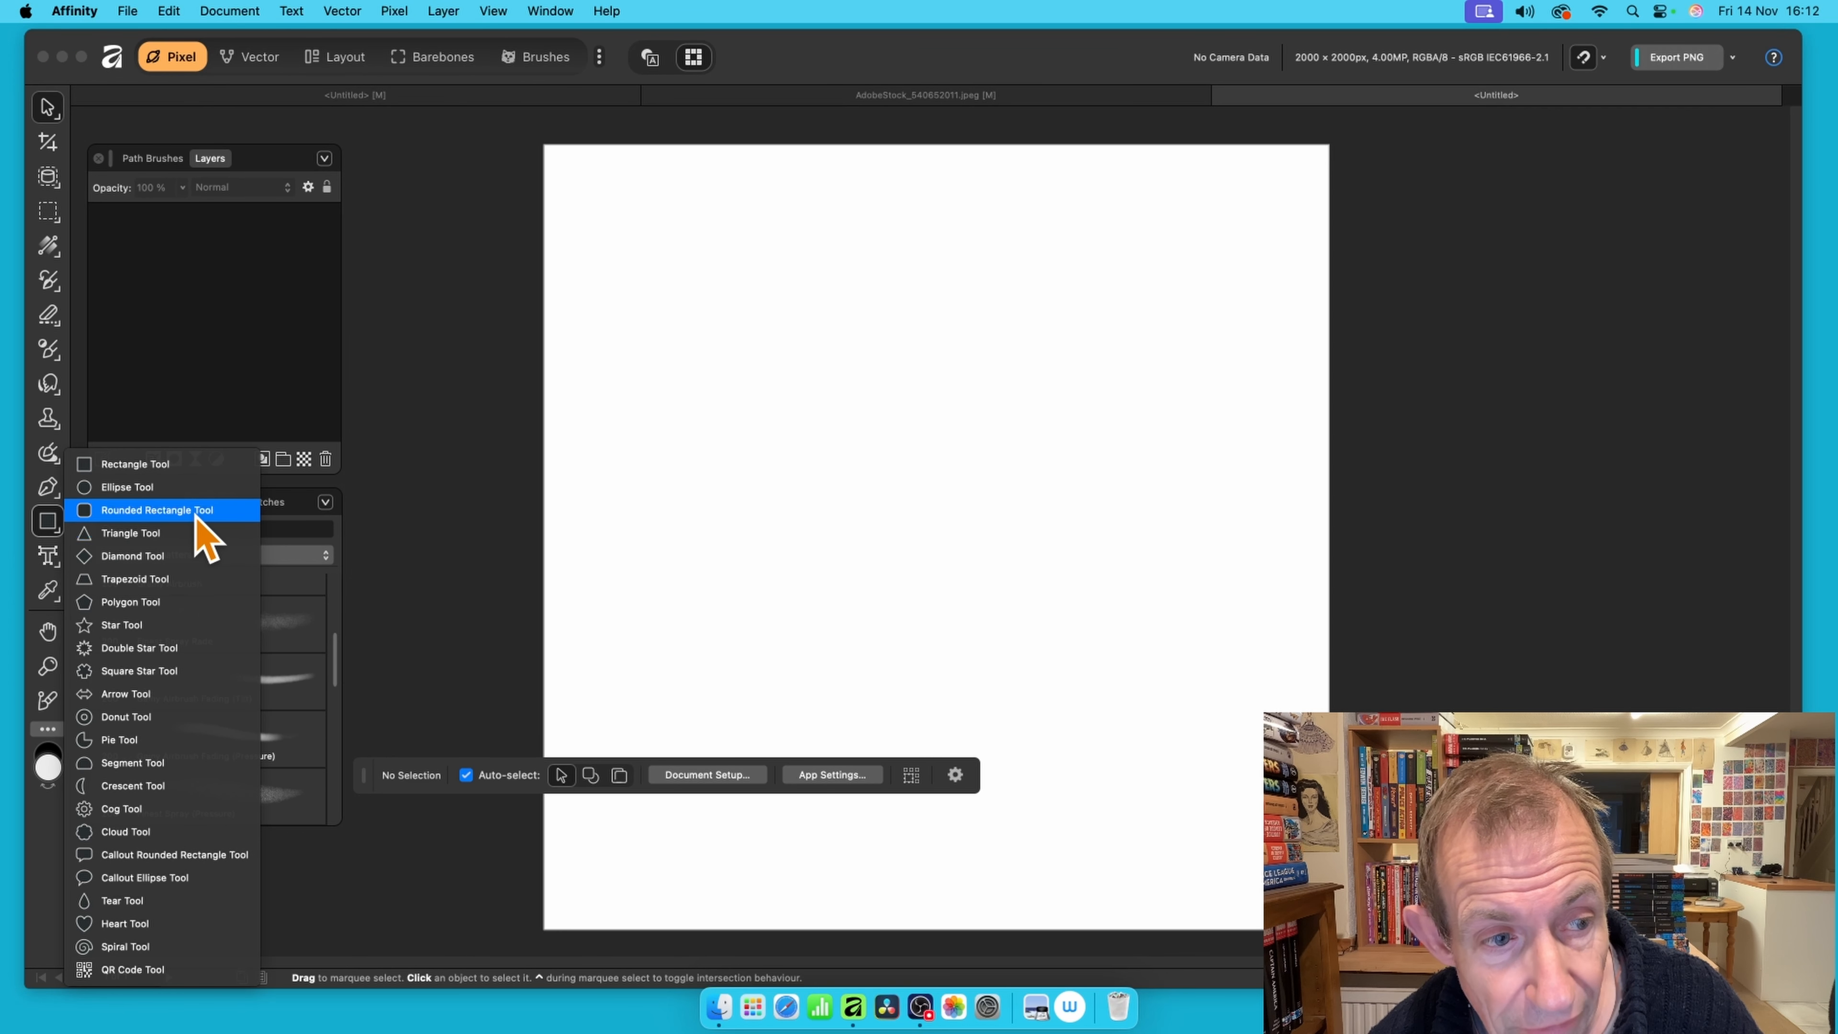
{"action": "left_click", "coordinate": [182, 464]}
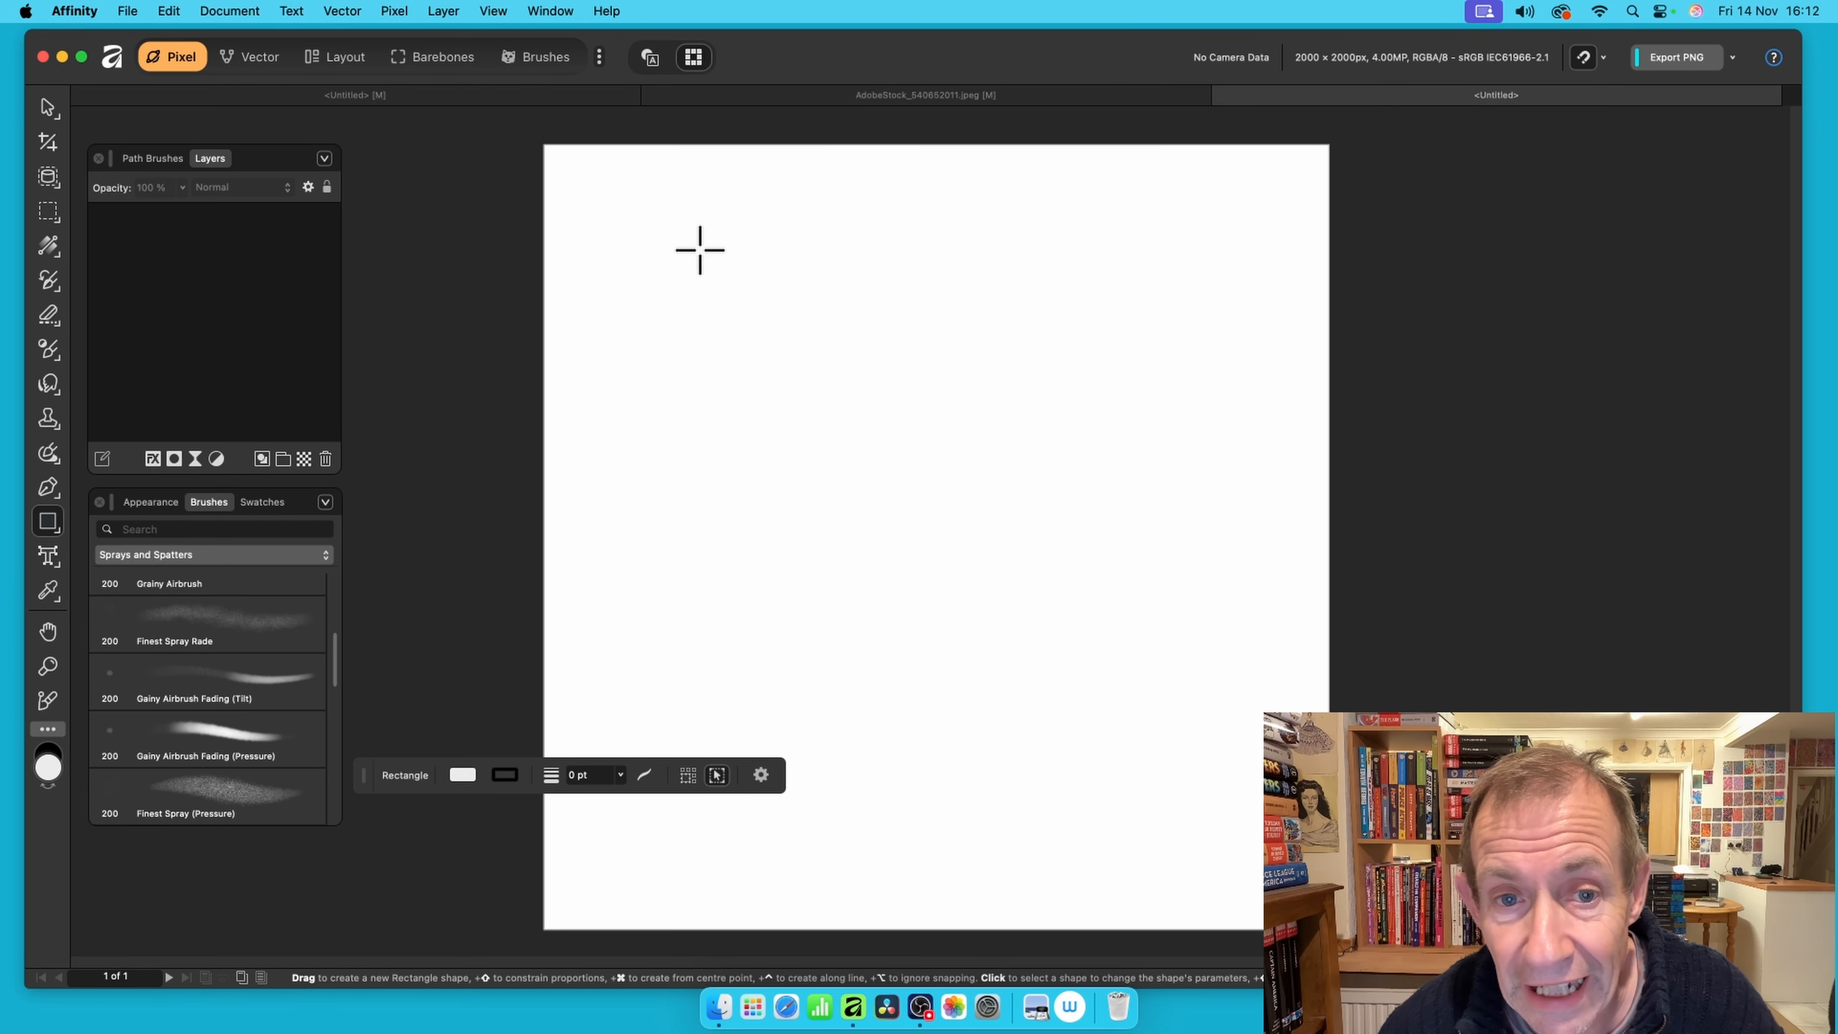
{"action": "left_click_drag", "start_coordinate": [700, 250], "coordinate": [1090, 622]}
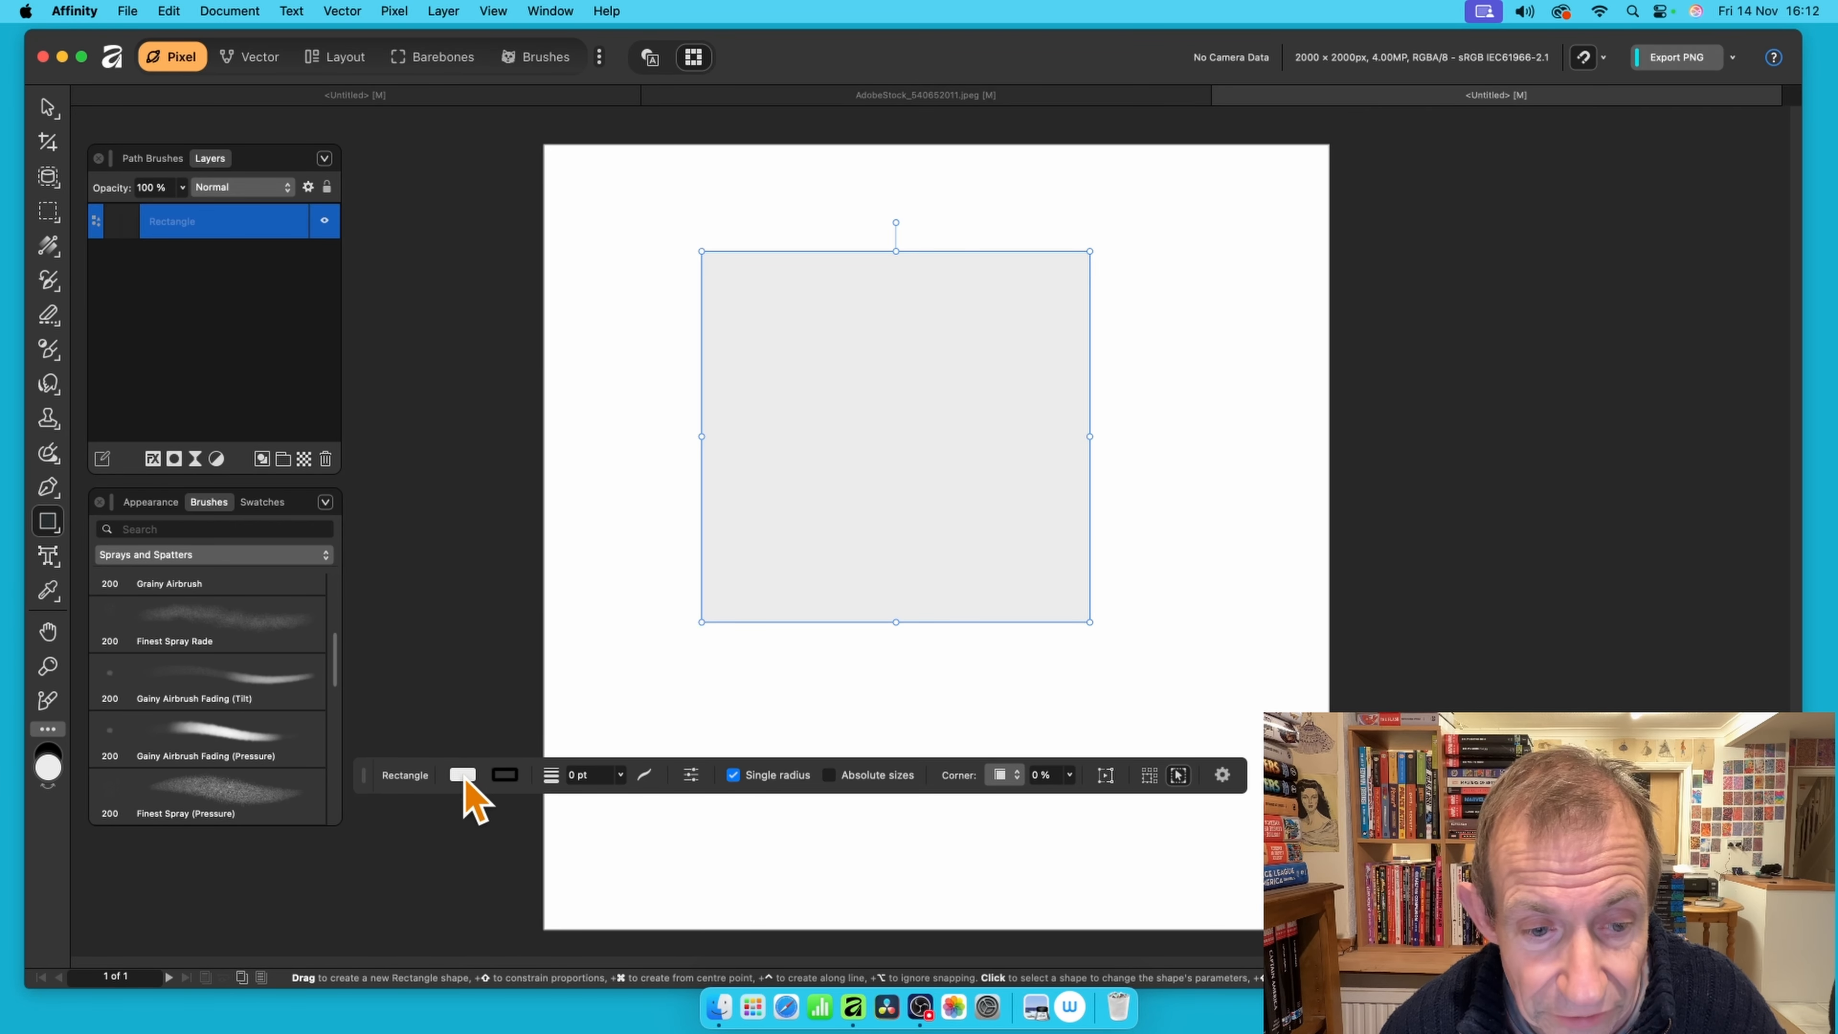
{"action": "left_click", "coordinate": [464, 777]}
{"action": "left_click_drag", "start_coordinate": [627, 525], "coordinate": [631, 526]}
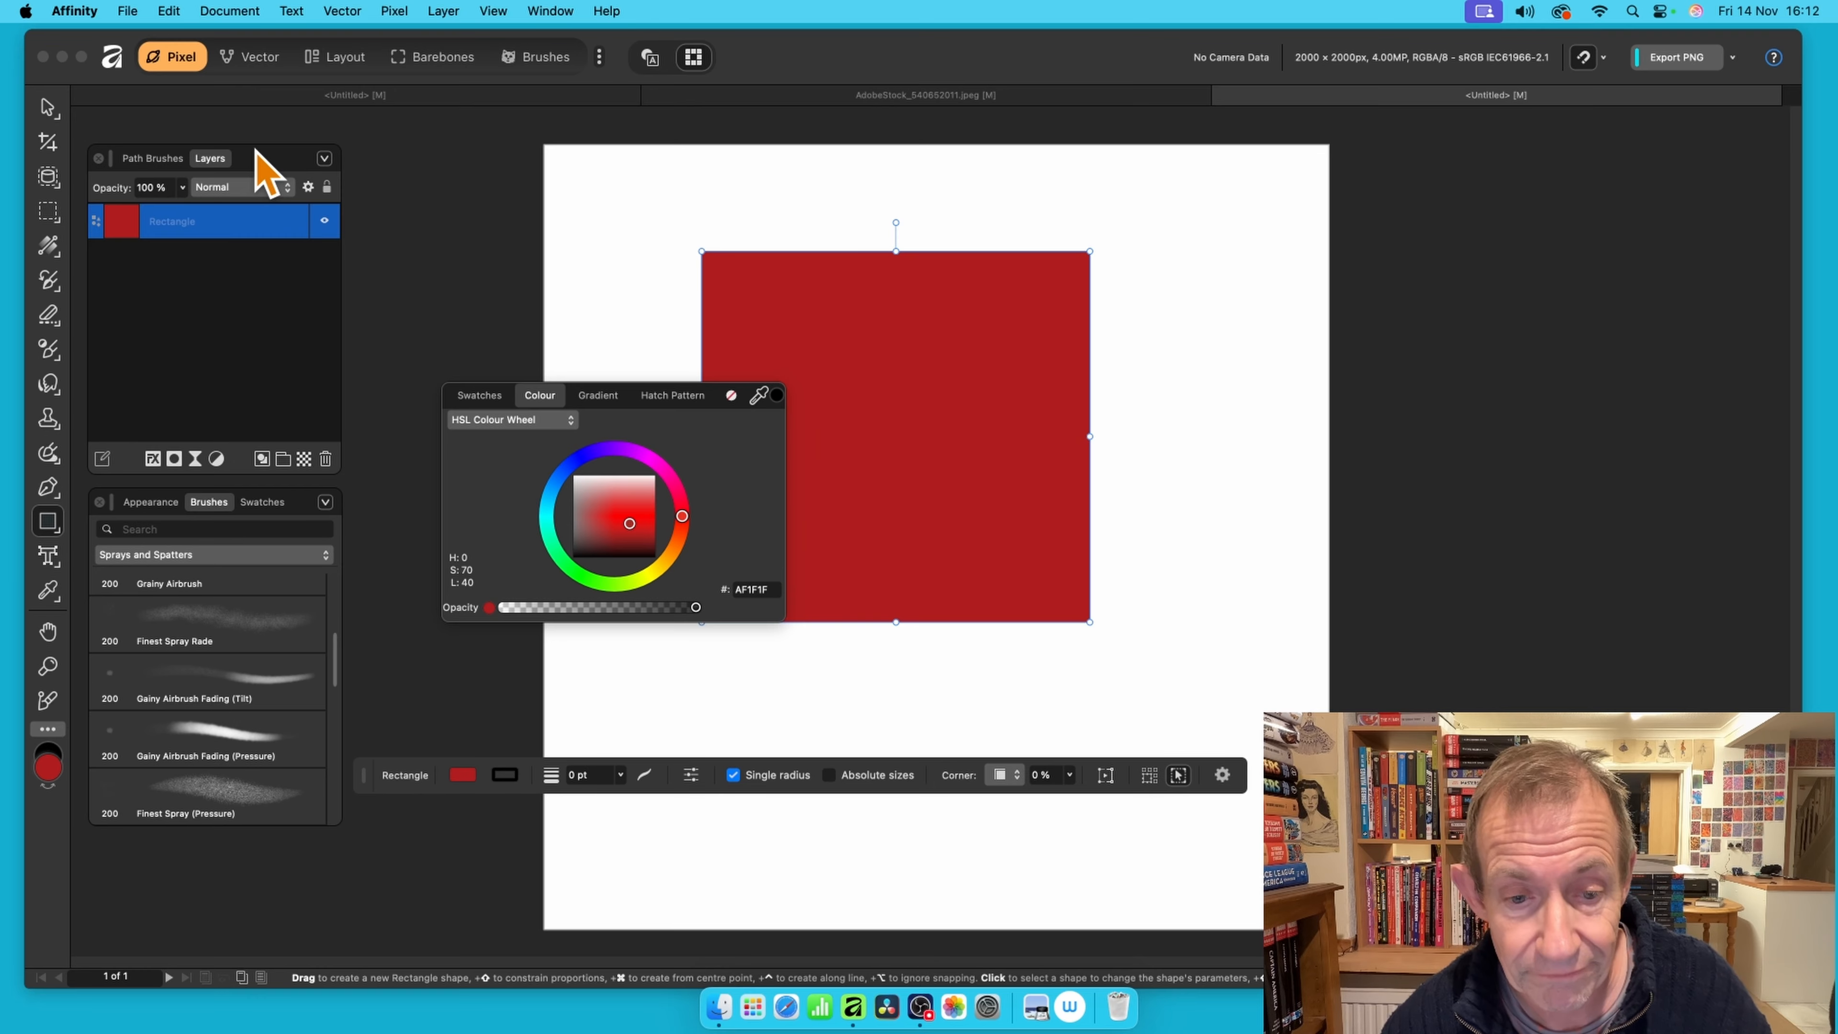
Apply a linear gradient fill running from the red rectangle's upper-left corner diagonally down past its centre, and view the available fill types
{"action": "left_click", "coordinate": [49, 248]}
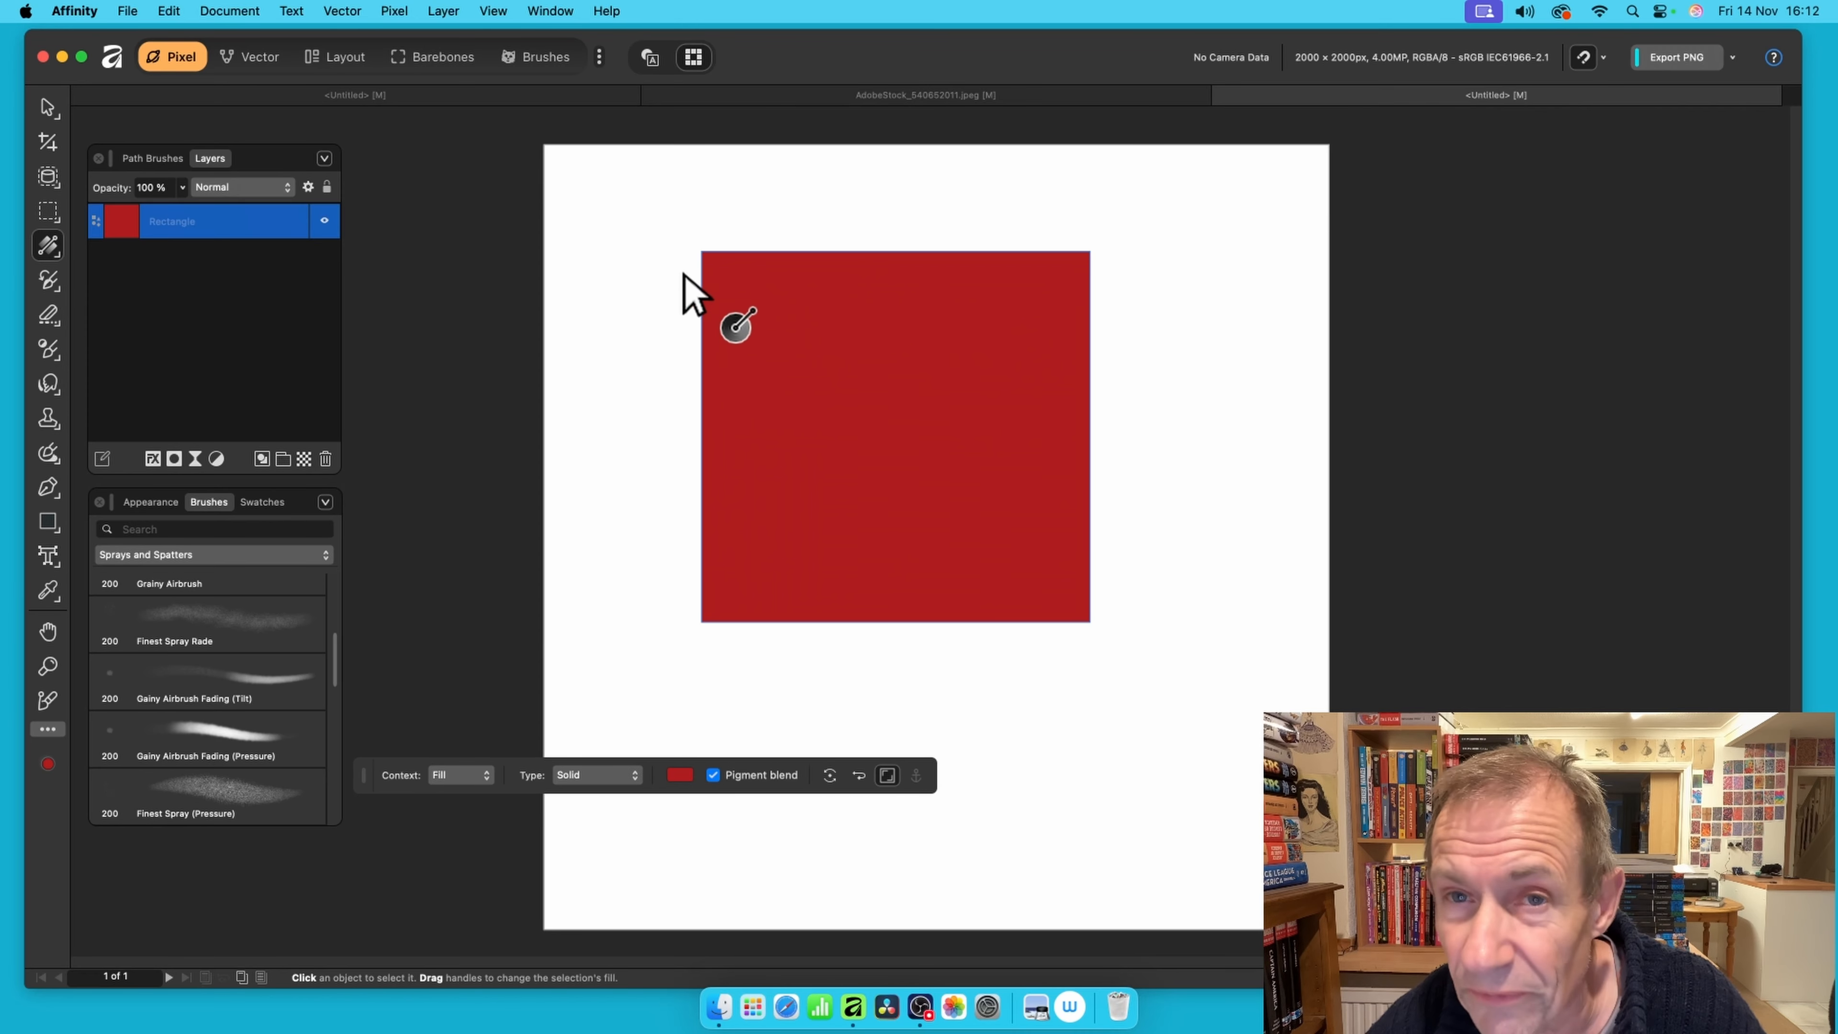
{"action": "left_click_drag", "start_coordinate": [687, 279], "coordinate": [991, 453]}
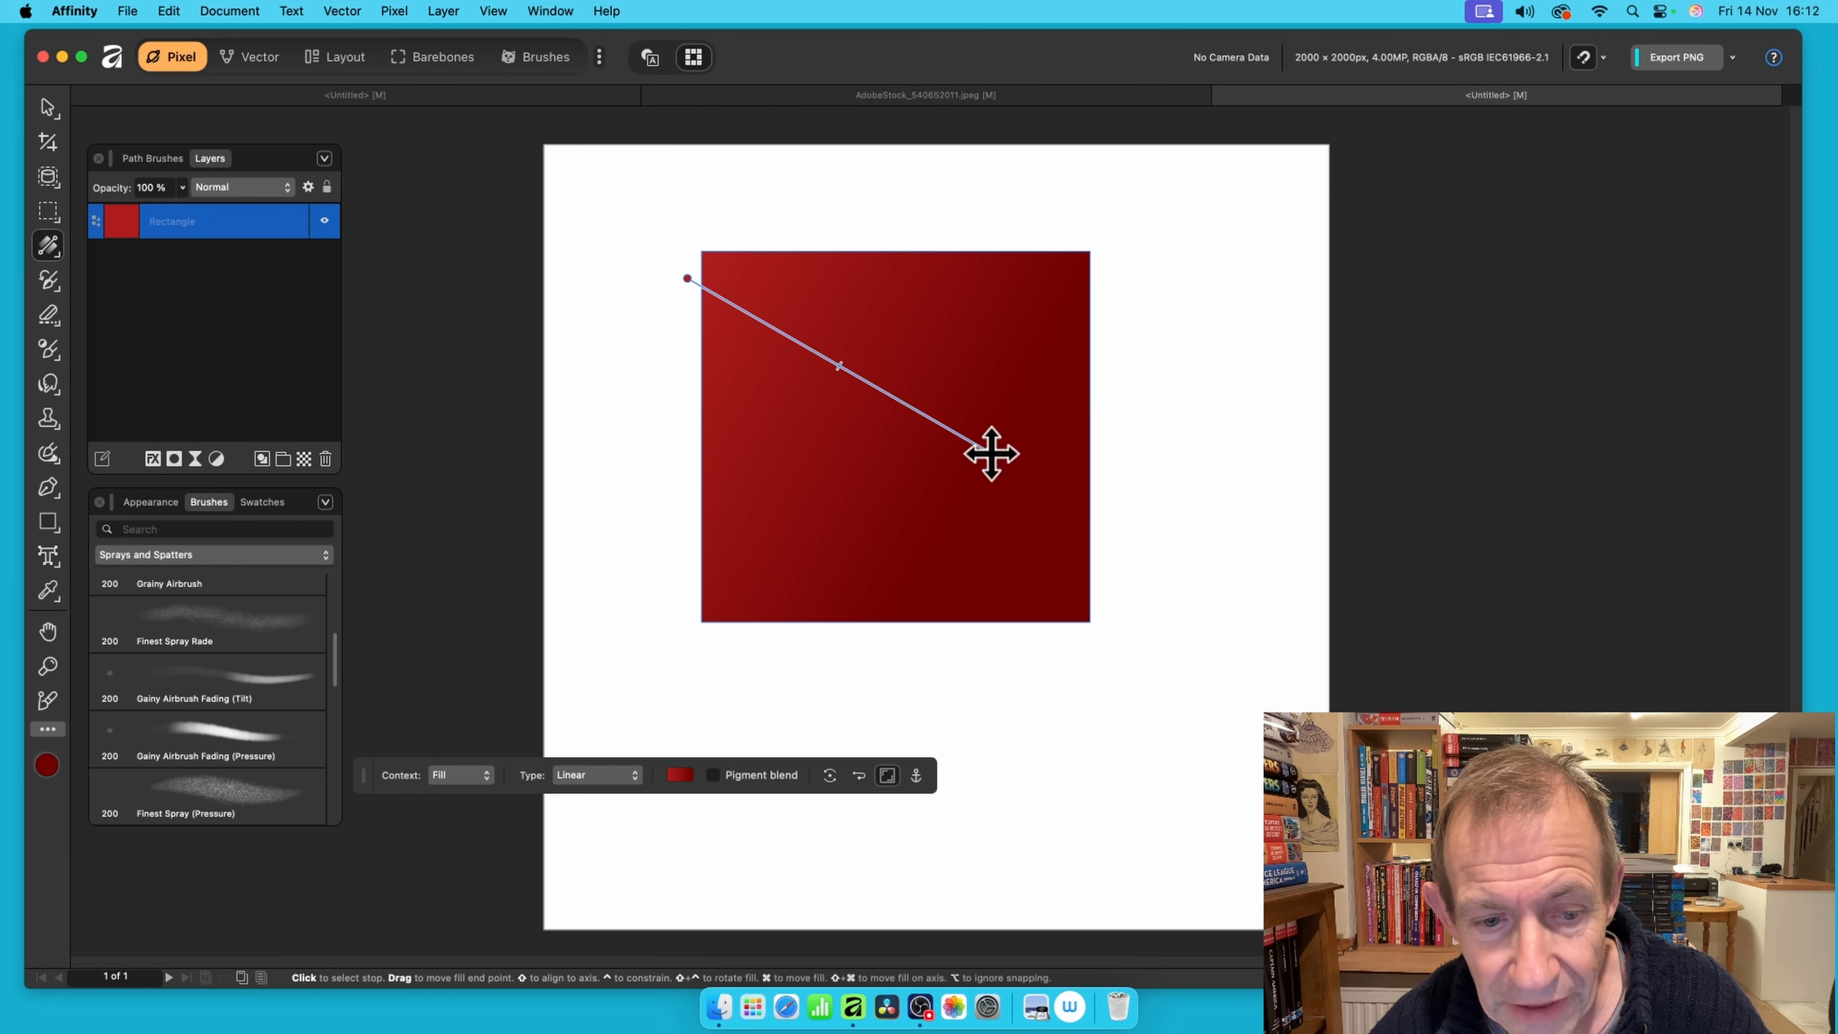
{"action": "left_click", "coordinate": [592, 776]}
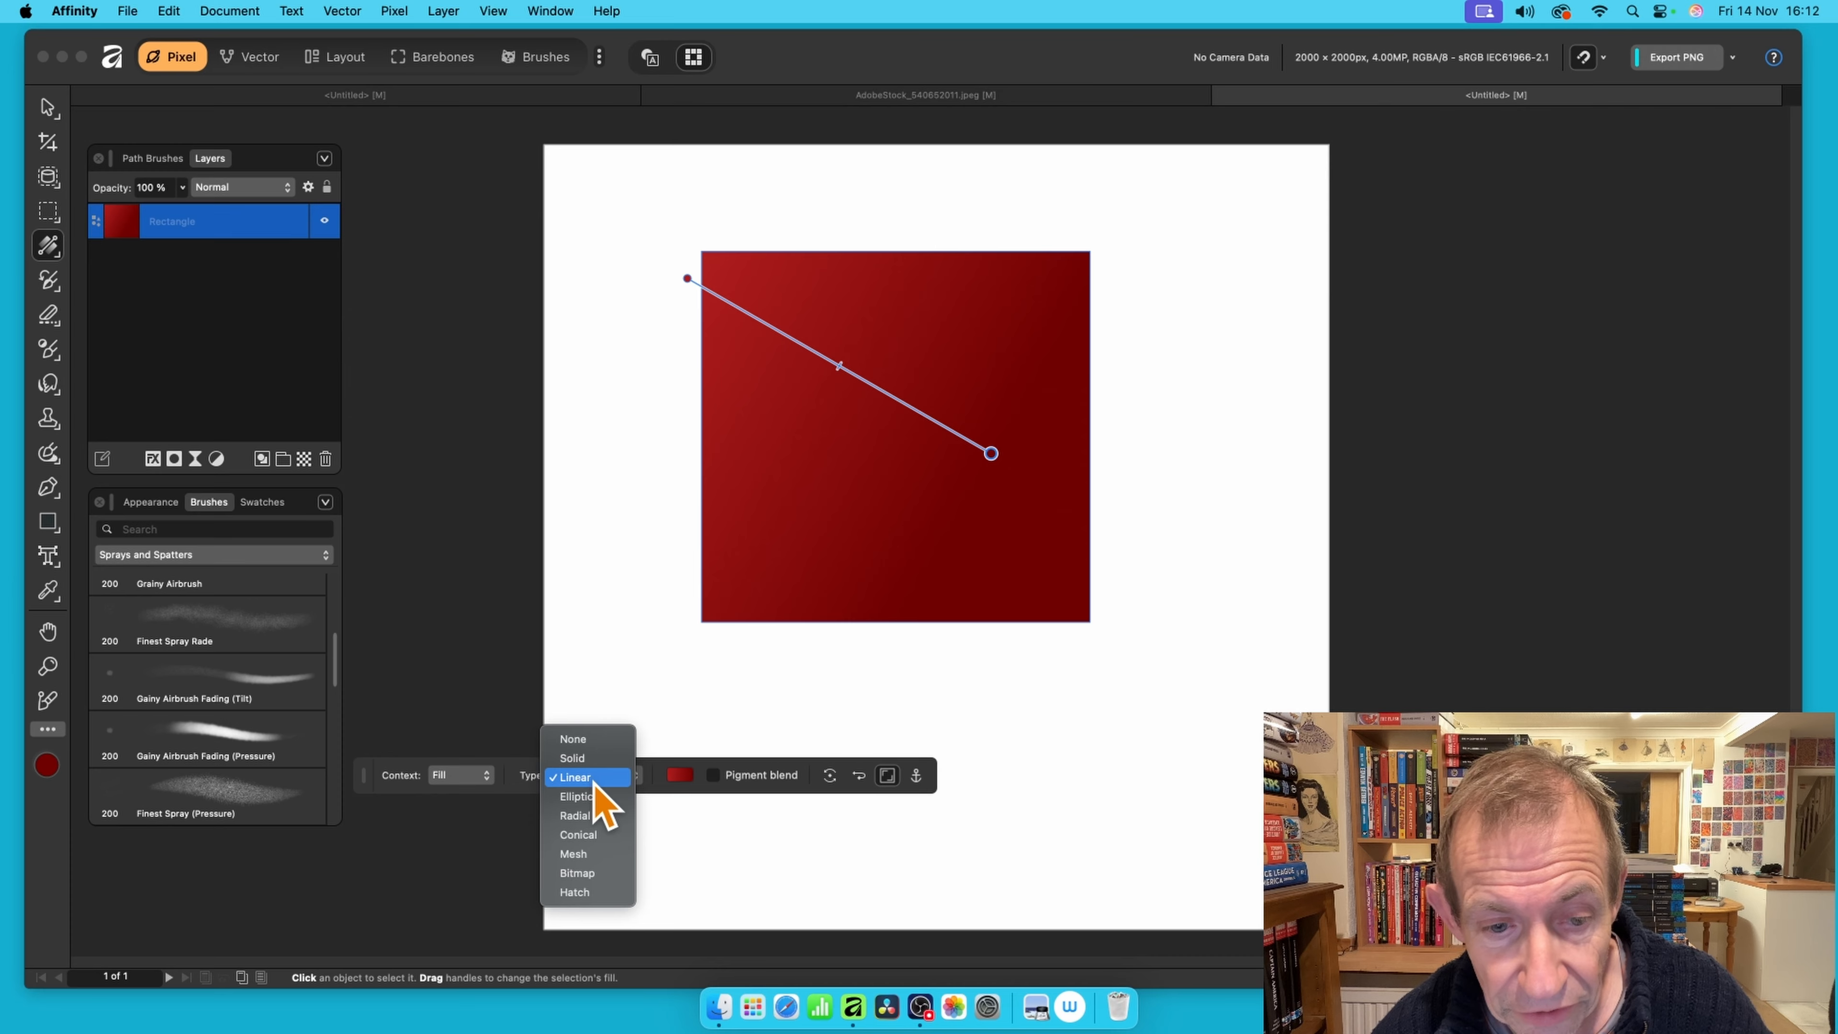
{"action": "left_click", "coordinate": [806, 842]}
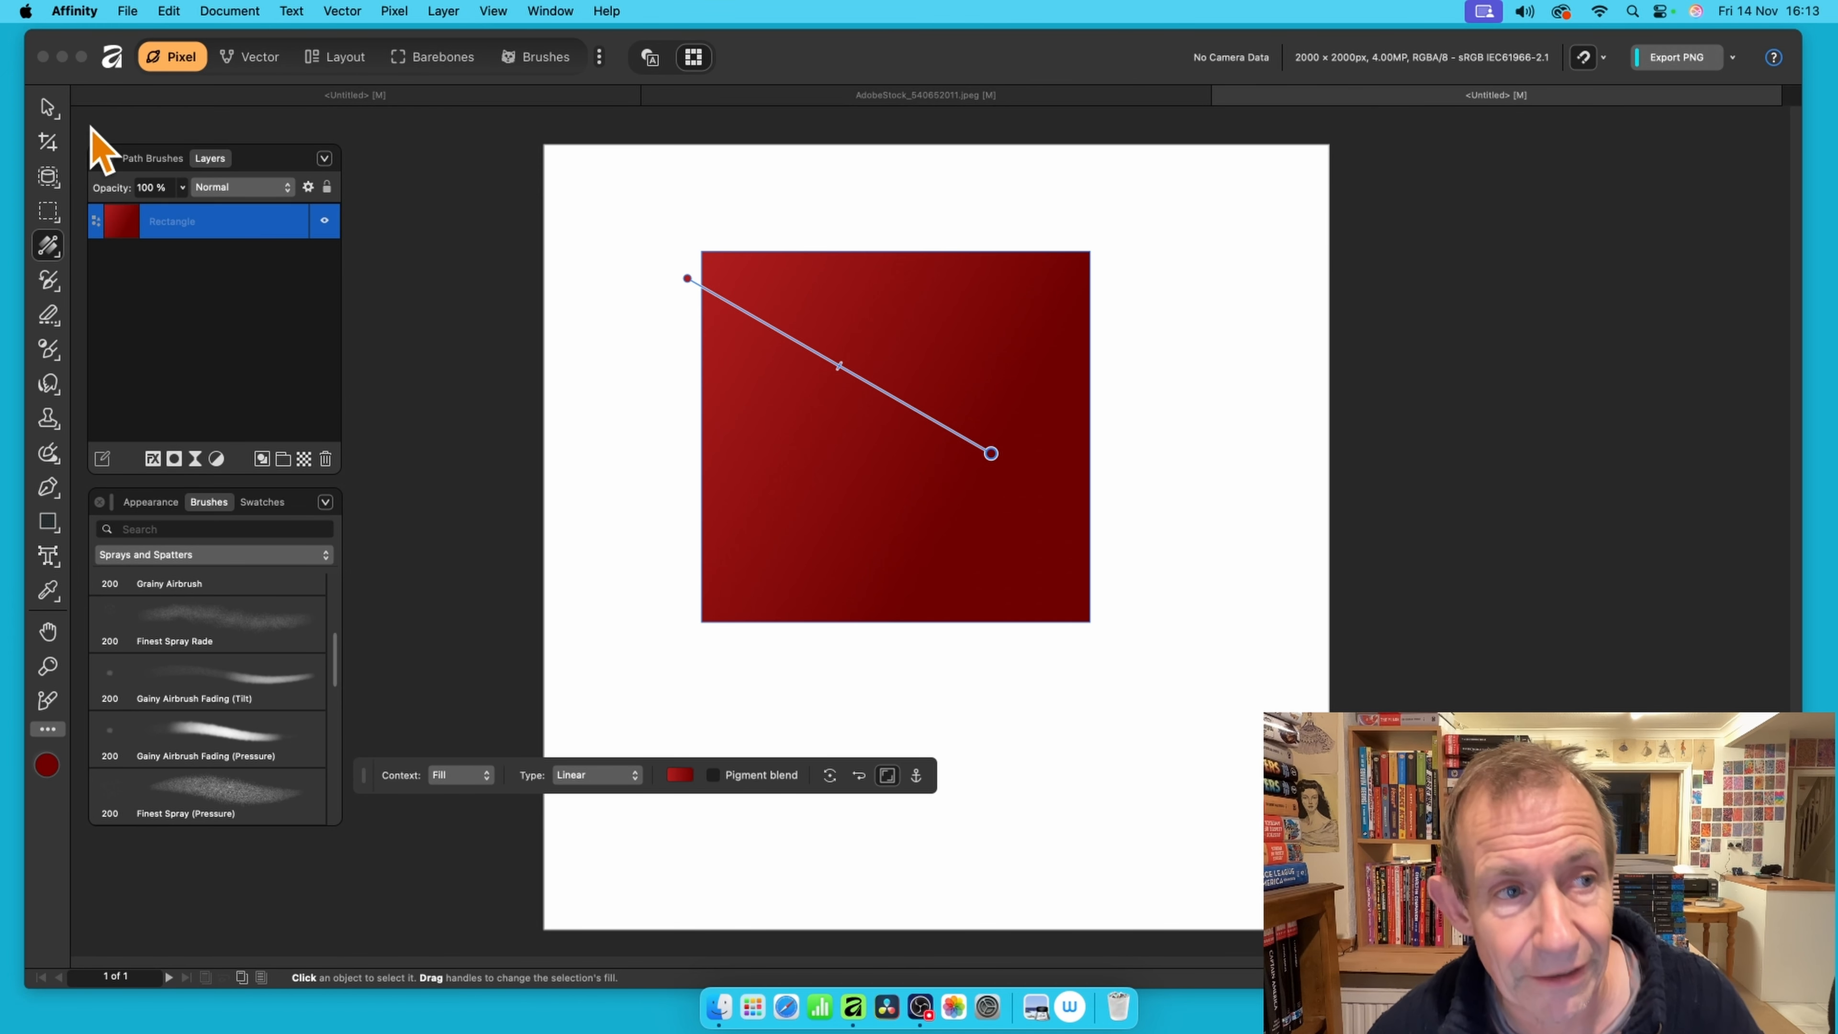
Enlarge the gradient rectangle from its lower-right corner using the Move Tool and shift it up and left on the page
{"action": "left_click", "coordinate": [53, 110]}
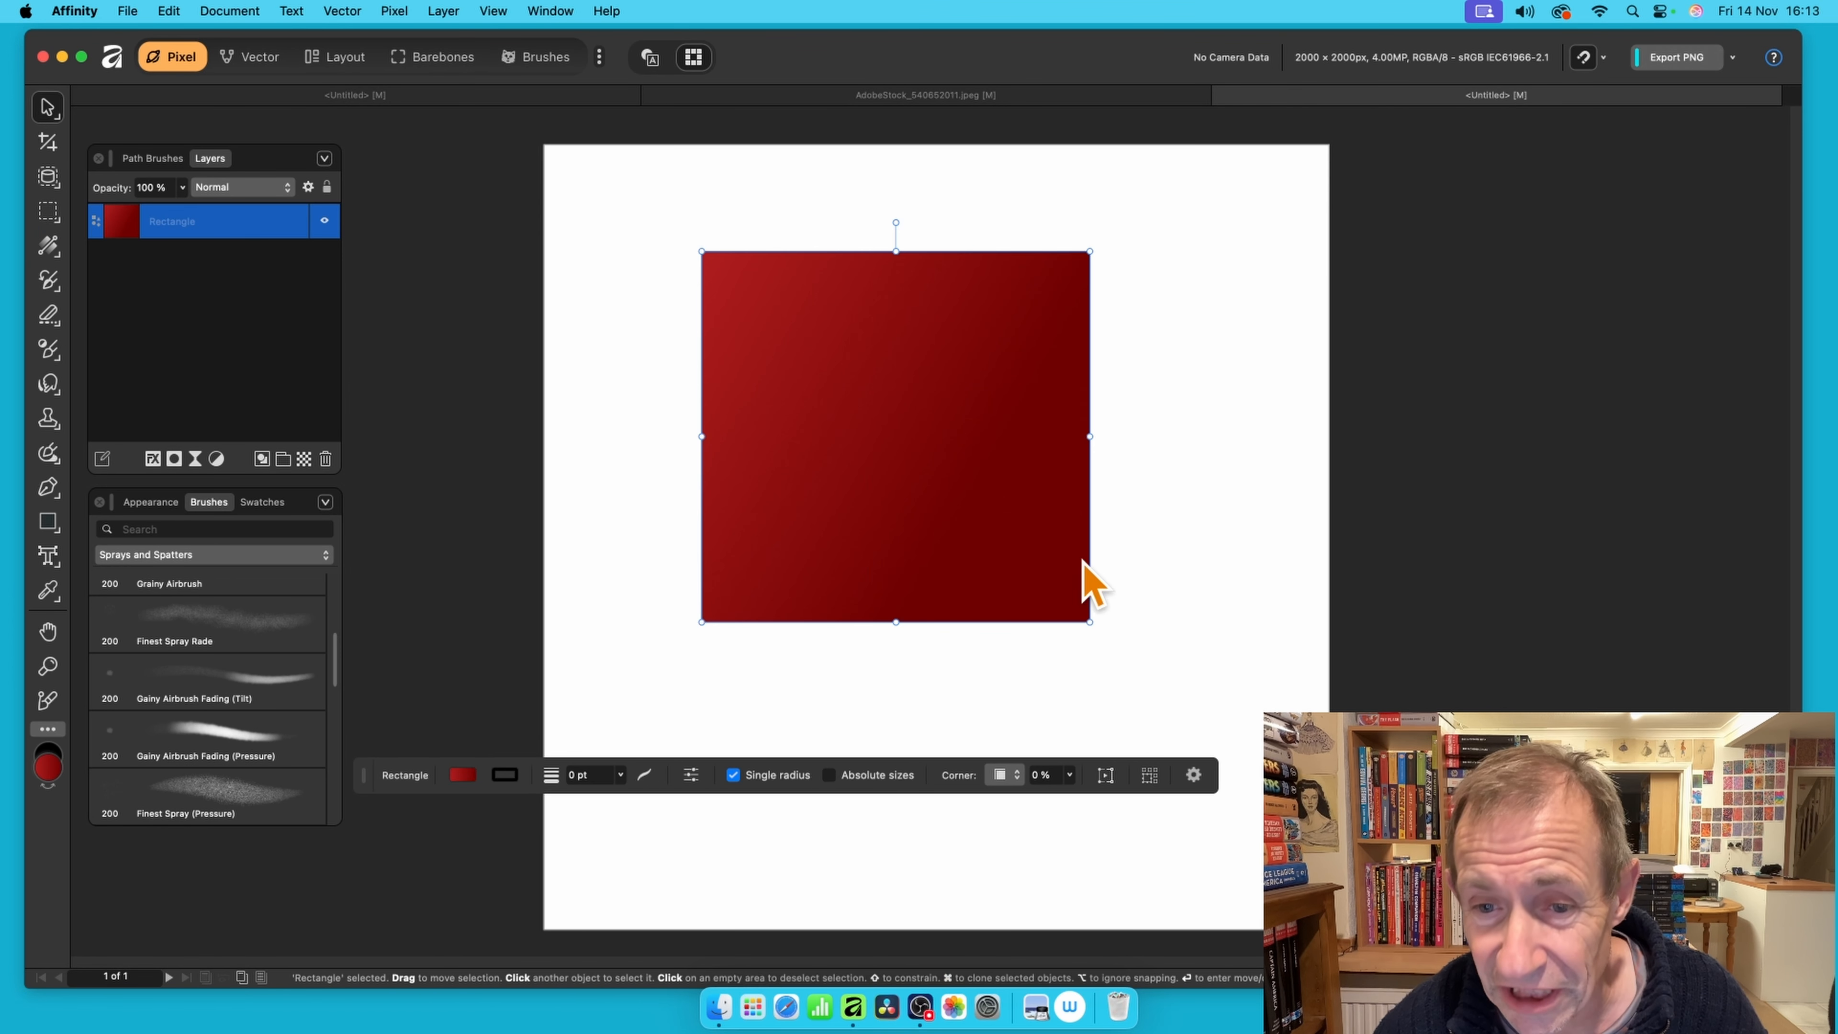
{"action": "left_click_drag", "start_coordinate": [1090, 621], "coordinate": [1204, 725]}
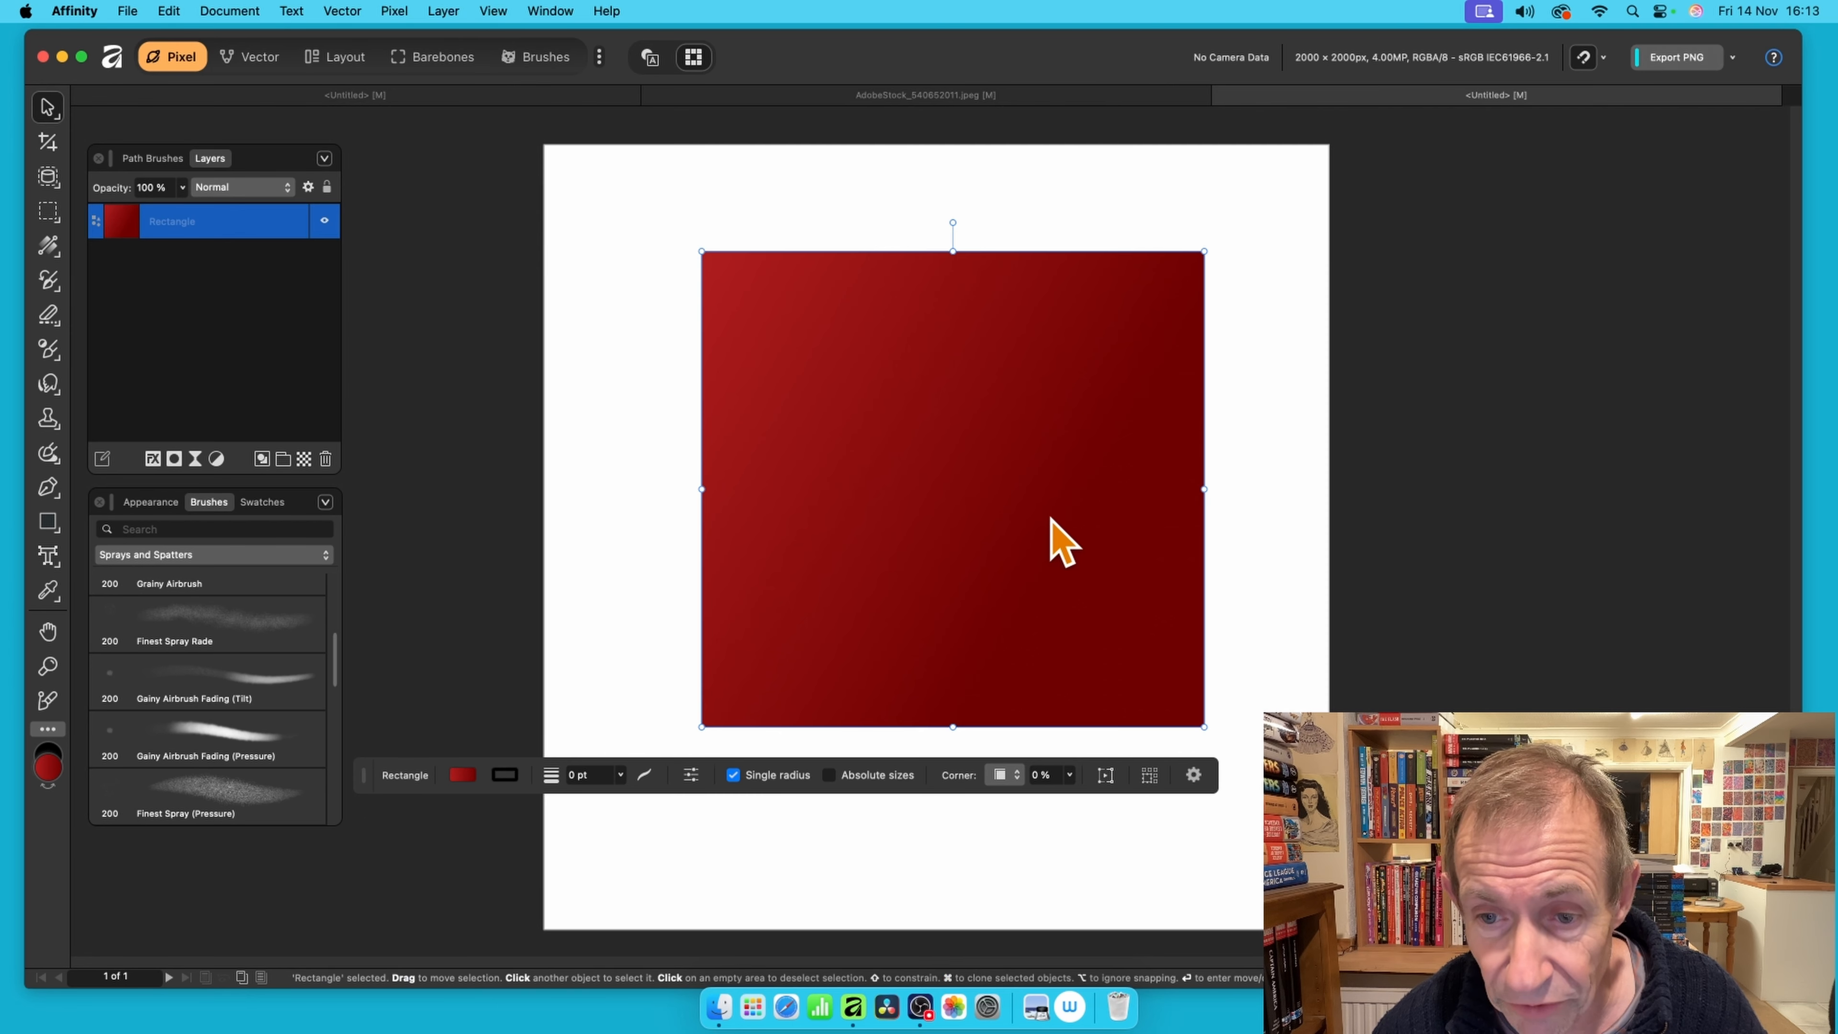
{"action": "left_click_drag", "start_coordinate": [1054, 538], "coordinate": [1001, 509]}
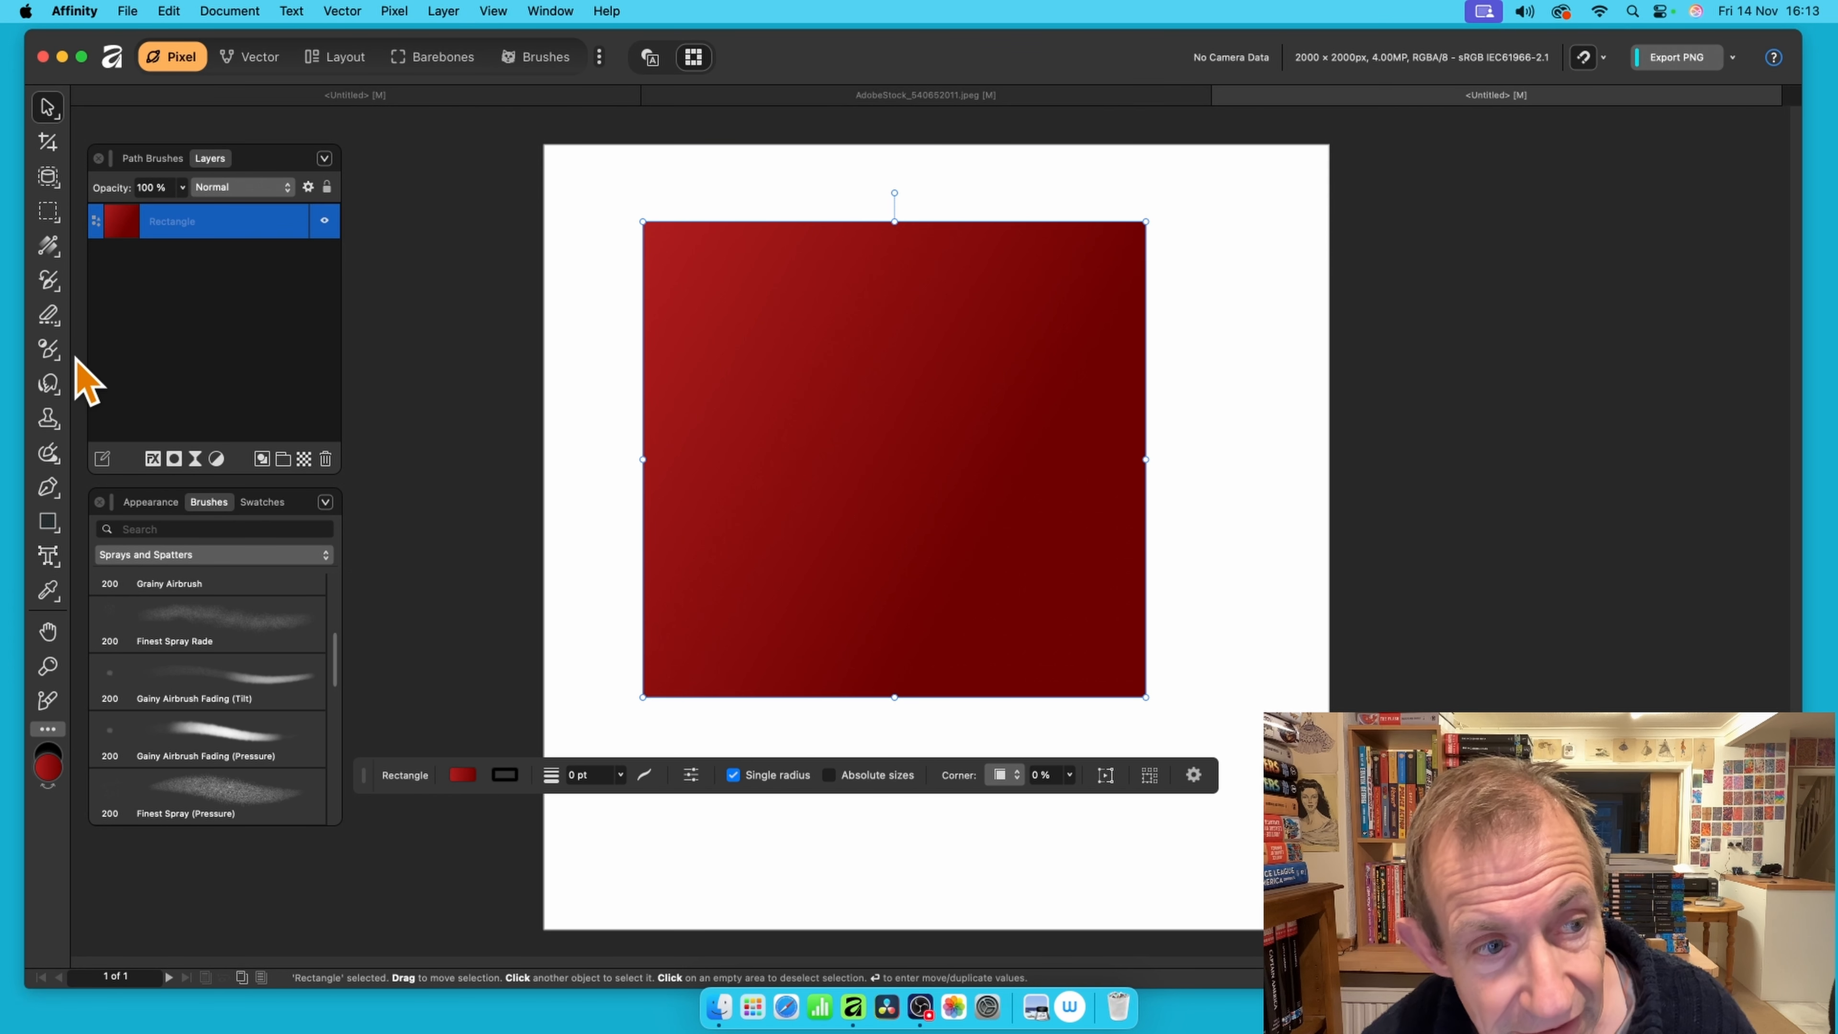
Spray an HSL adjustment in Darken mode over the rectangle's left half with the Adjustment Brush Tool and set its Hue Shift to -103.9°
{"action": "left_click", "coordinate": [56, 350]}
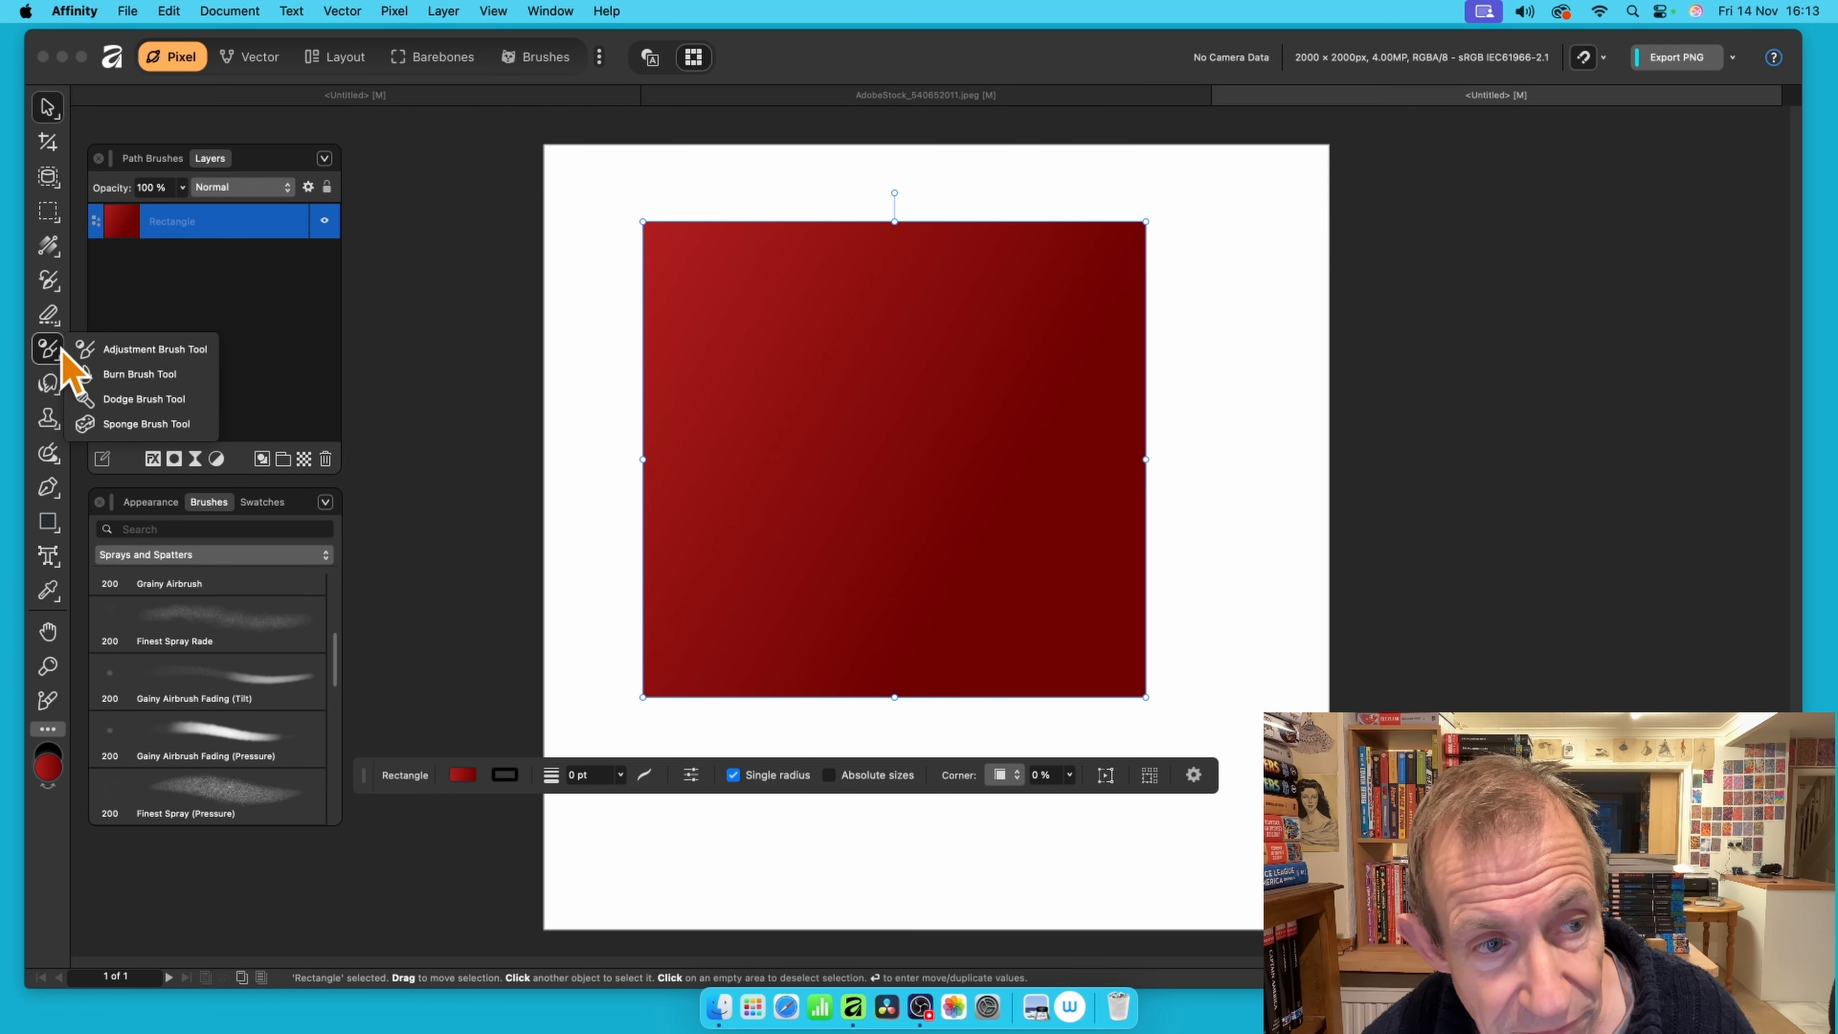
{"action": "left_click", "coordinate": [164, 354]}
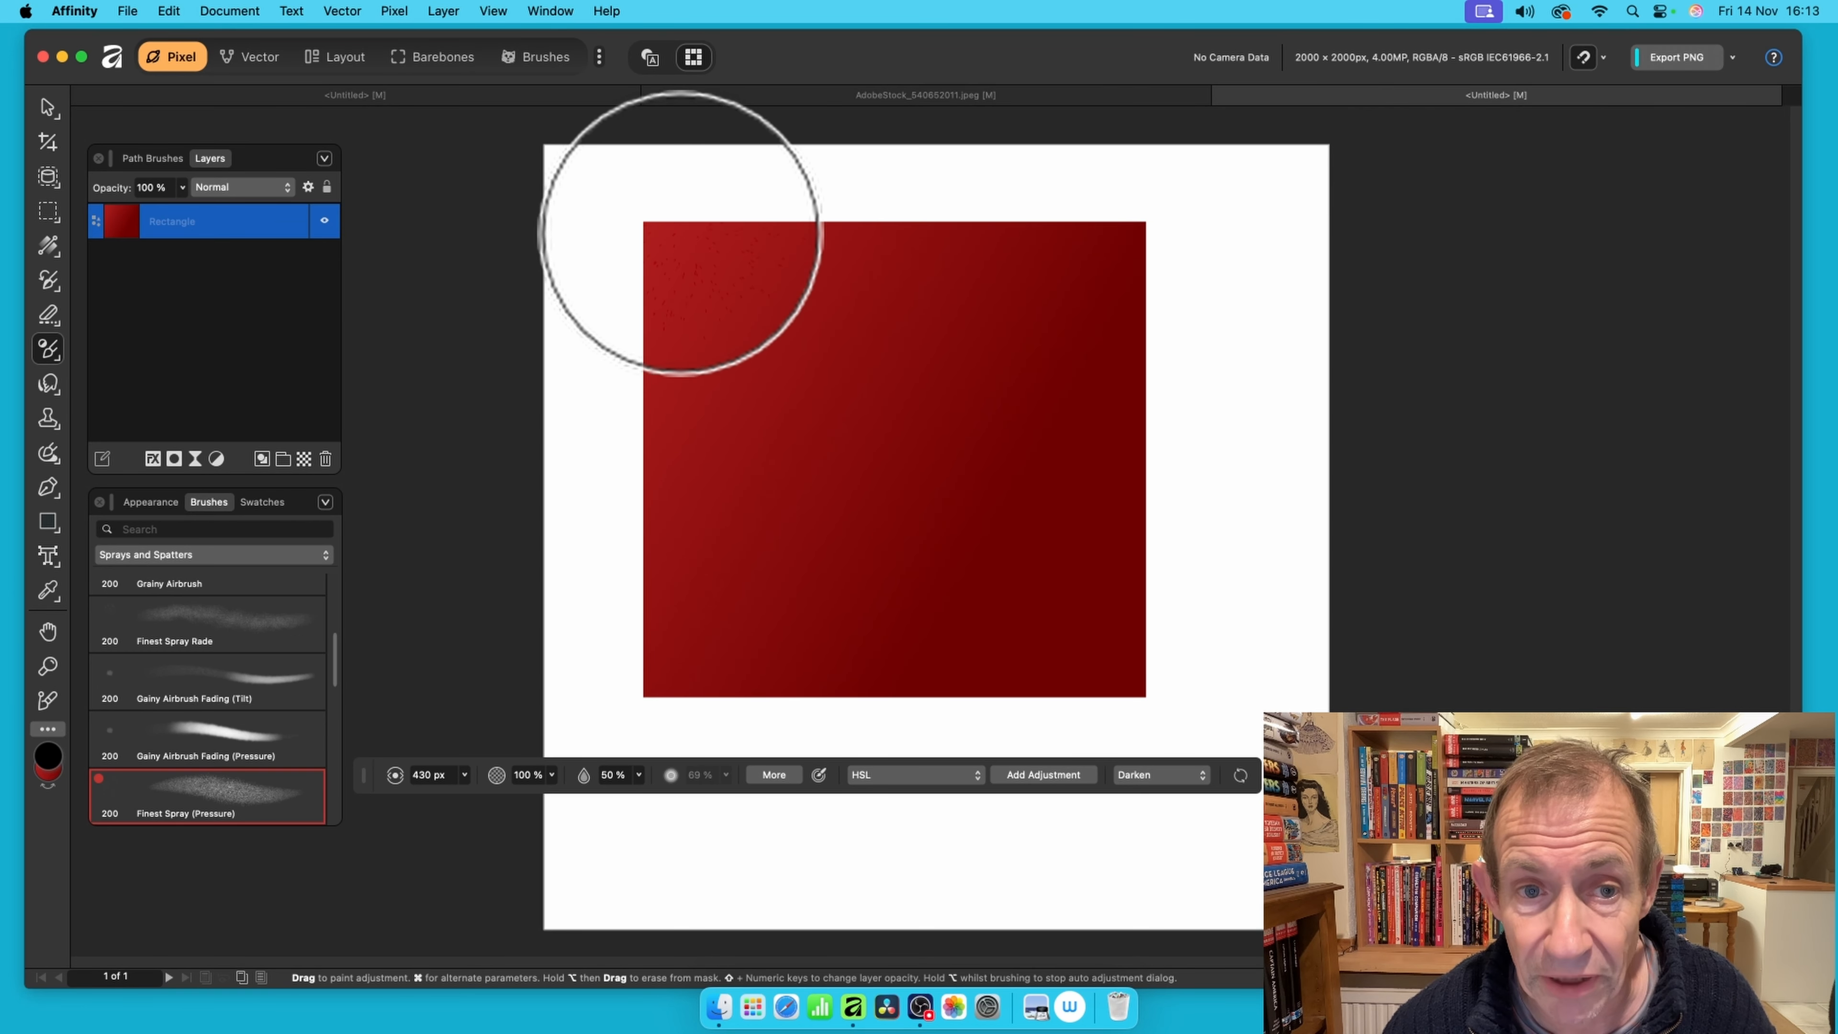
{"action": "mouse_move", "coordinate": [681, 213]}
{"action": "left_mouse_down"}
{"action": "mouse_move", "coordinate": [689, 411]}
{"action": "mouse_move", "coordinate": [686, 329]}
{"action": "mouse_move", "coordinate": [713, 263]}
{"action": "mouse_move", "coordinate": [771, 362]}
{"action": "mouse_move", "coordinate": [768, 648]}
{"action": "mouse_move", "coordinate": [748, 268]}
{"action": "left_mouse_up"}
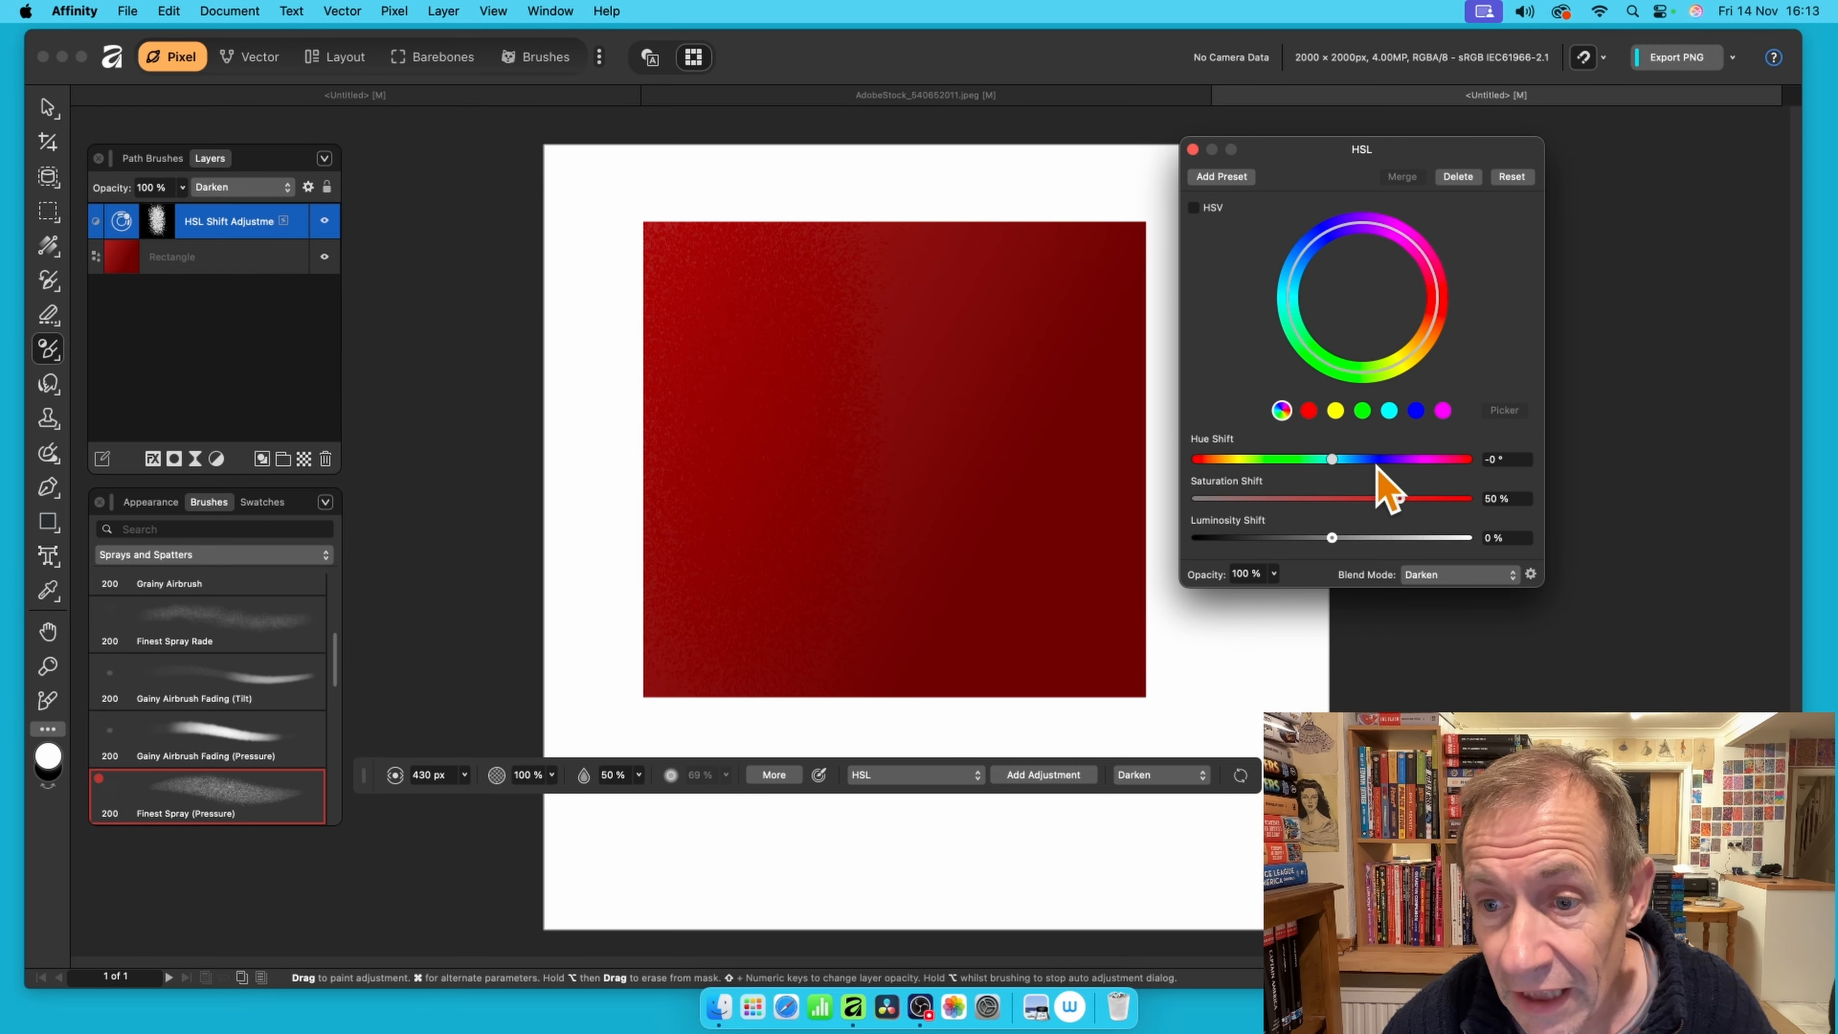
{"action": "mouse_move", "coordinate": [1351, 464]}
{"action": "left_mouse_down"}
{"action": "mouse_move", "coordinate": [1443, 460]}
{"action": "mouse_move", "coordinate": [1240, 461]}
{"action": "mouse_move", "coordinate": [1254, 477]}
{"action": "left_mouse_up"}
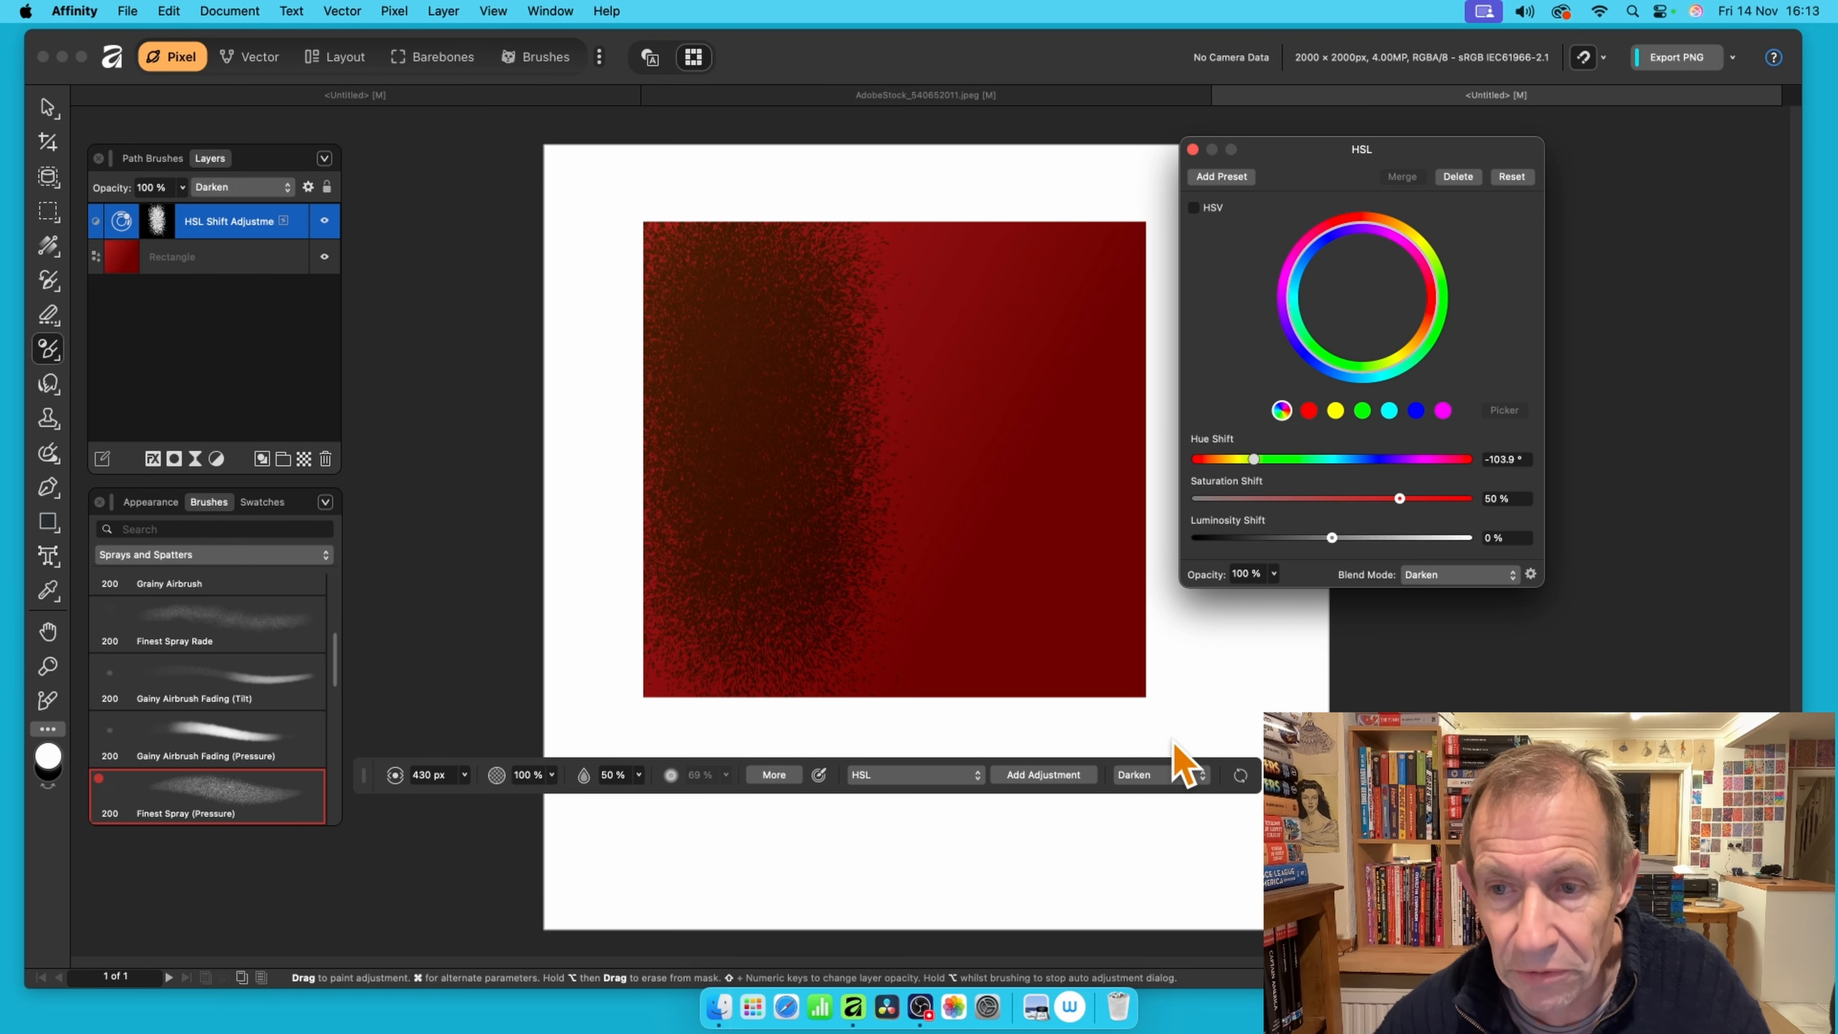
Give the HSL adjustment Normal blend mode and a Hue Shift of -89.2°, and spray it further past the rectangle's middle
{"action": "left_click", "coordinate": [1440, 576]}
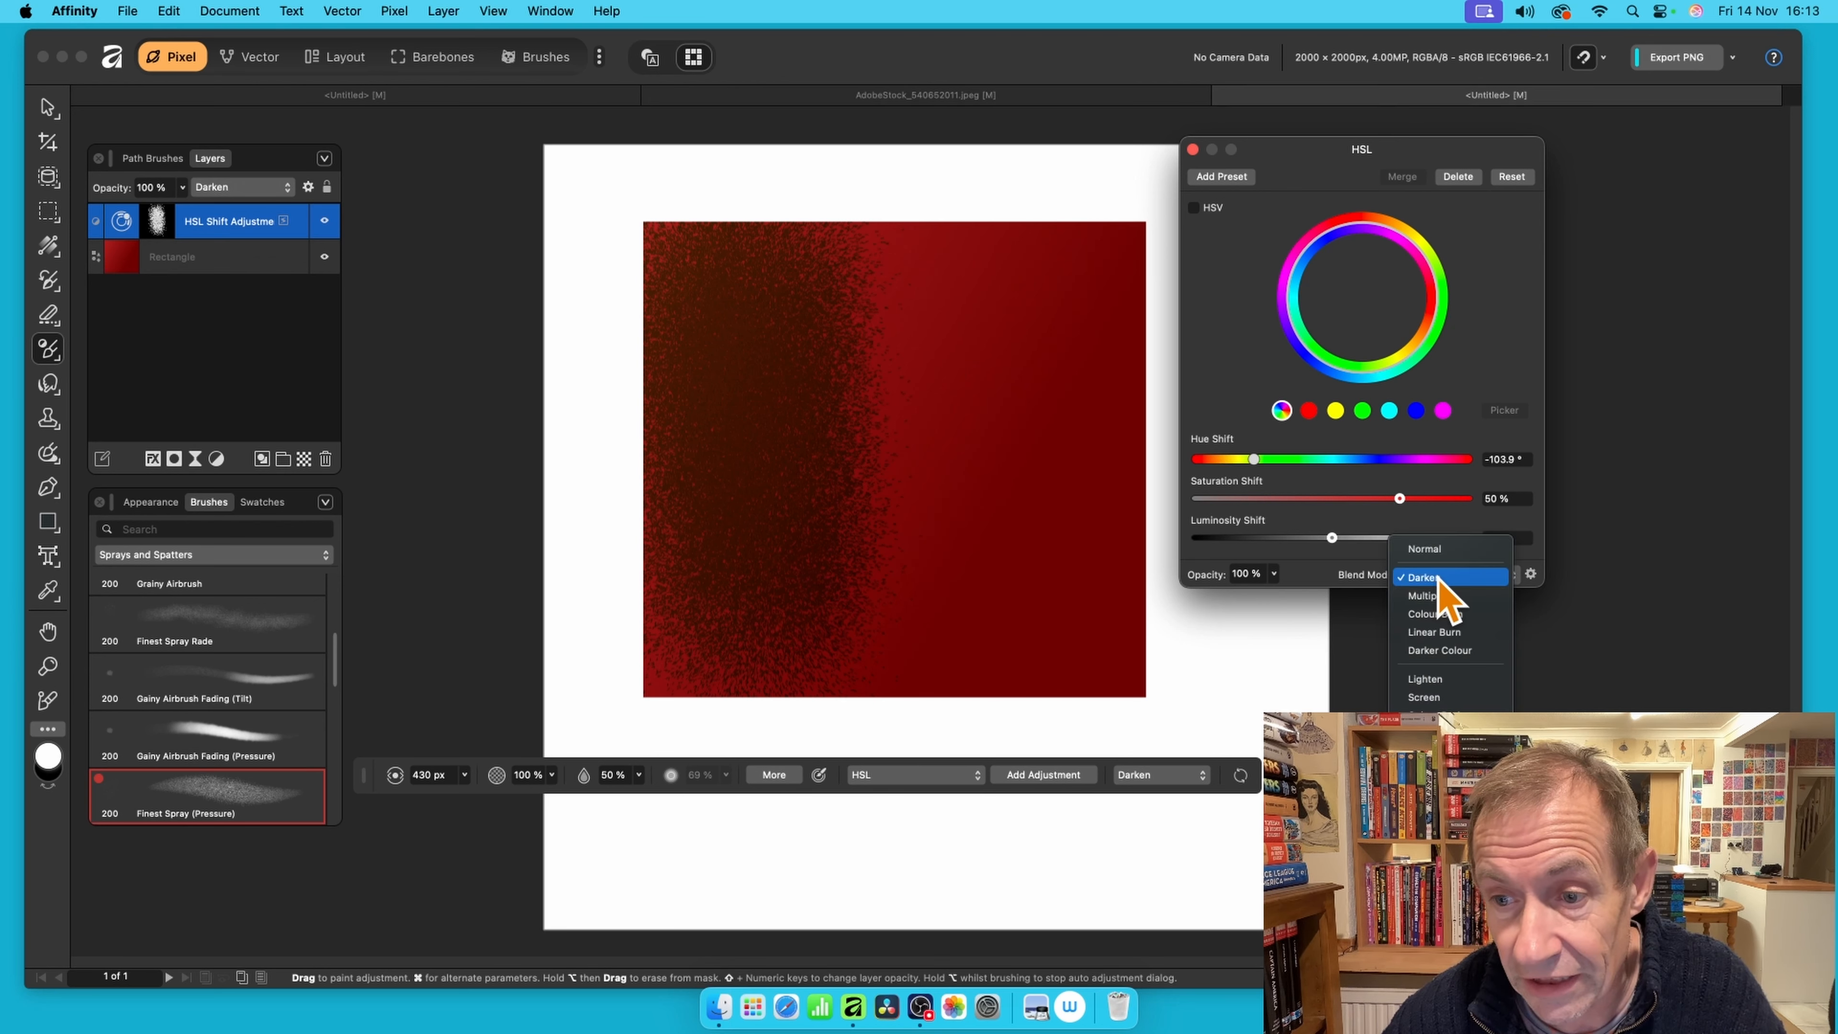
{"action": "left_click", "coordinate": [1442, 552]}
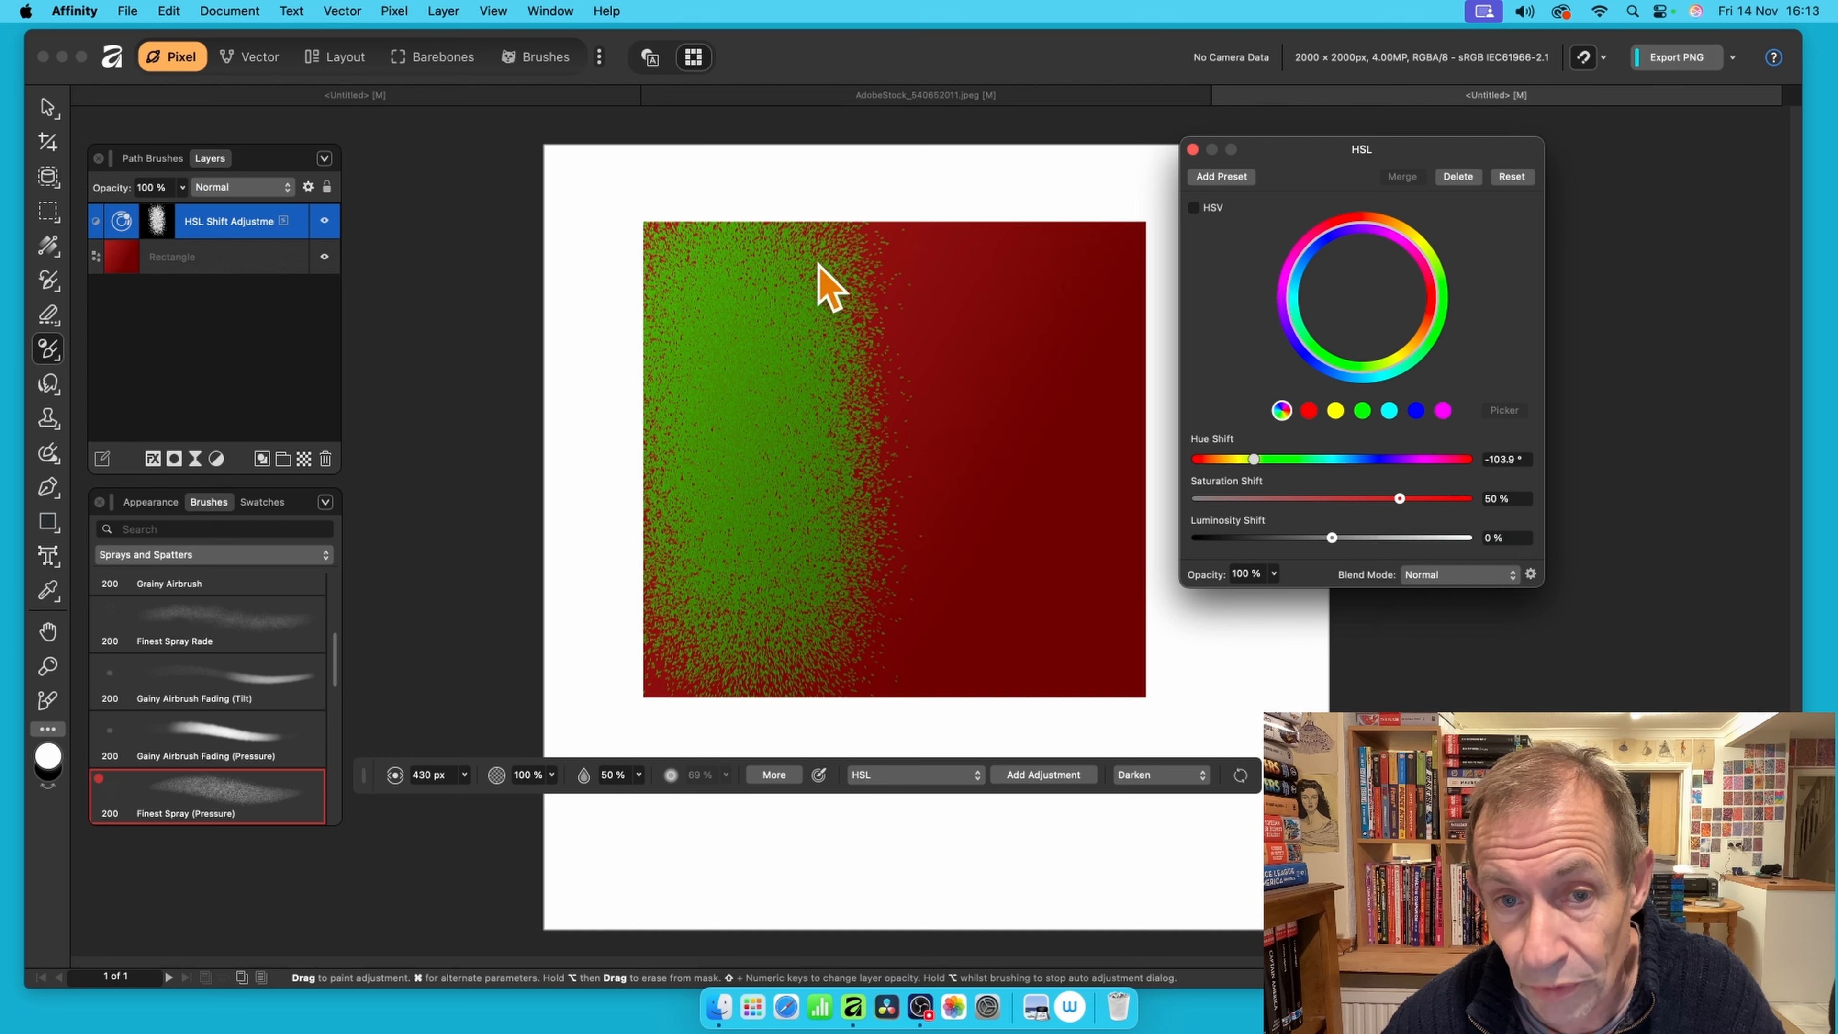
{"action": "left_click_drag", "start_coordinate": [871, 232], "coordinate": [871, 424]}
{"action": "mouse_move", "coordinate": [691, 634]}
{"action": "left_mouse_down"}
{"action": "mouse_move", "coordinate": [652, 563]}
{"action": "mouse_move", "coordinate": [625, 637]}
{"action": "mouse_move", "coordinate": [712, 719]}
{"action": "mouse_move", "coordinate": [771, 595]}
{"action": "mouse_move", "coordinate": [780, 637]}
{"action": "mouse_move", "coordinate": [813, 657]}
{"action": "left_mouse_up"}
{"action": "mouse_move", "coordinate": [1020, 362]}
{"action": "left_mouse_down"}
{"action": "mouse_move", "coordinate": [882, 300]}
{"action": "mouse_move", "coordinate": [838, 390]}
{"action": "mouse_move", "coordinate": [833, 673]}
{"action": "left_mouse_up"}
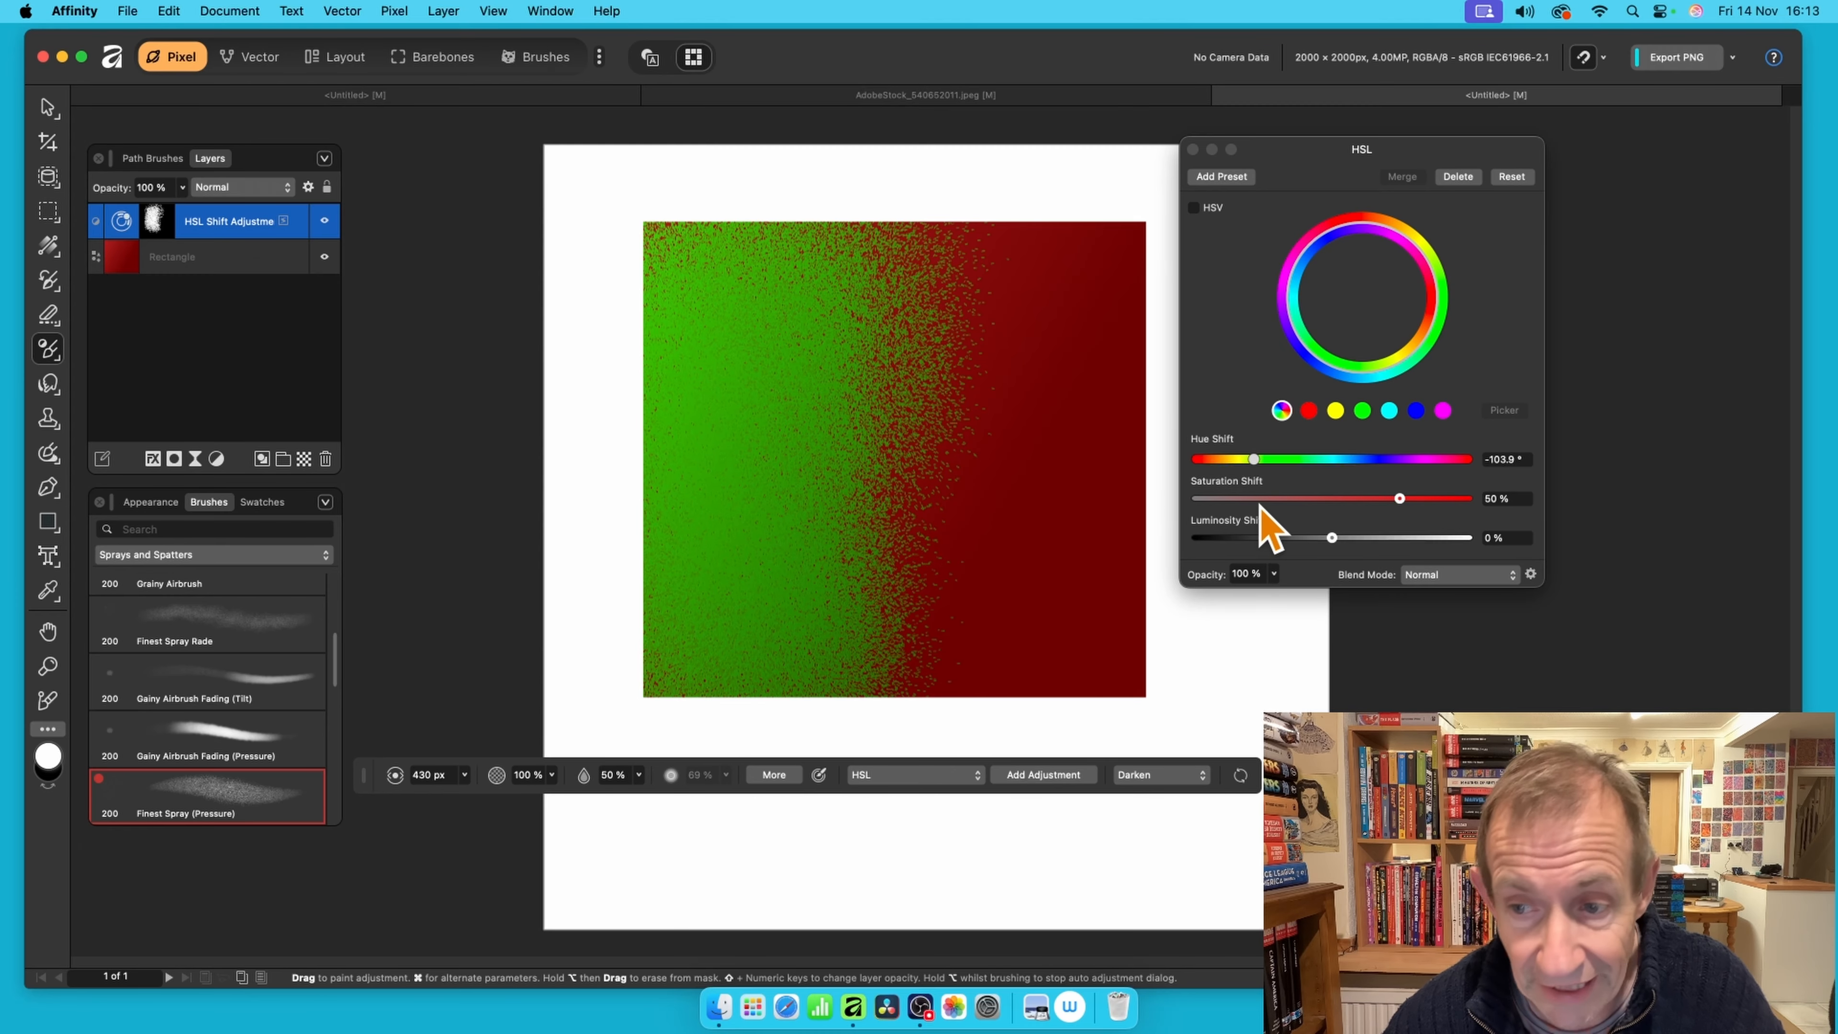
{"action": "mouse_move", "coordinate": [1295, 463]}
{"action": "left_mouse_down"}
{"action": "mouse_move", "coordinate": [1420, 463]}
{"action": "mouse_move", "coordinate": [1266, 460]}
{"action": "left_mouse_up"}
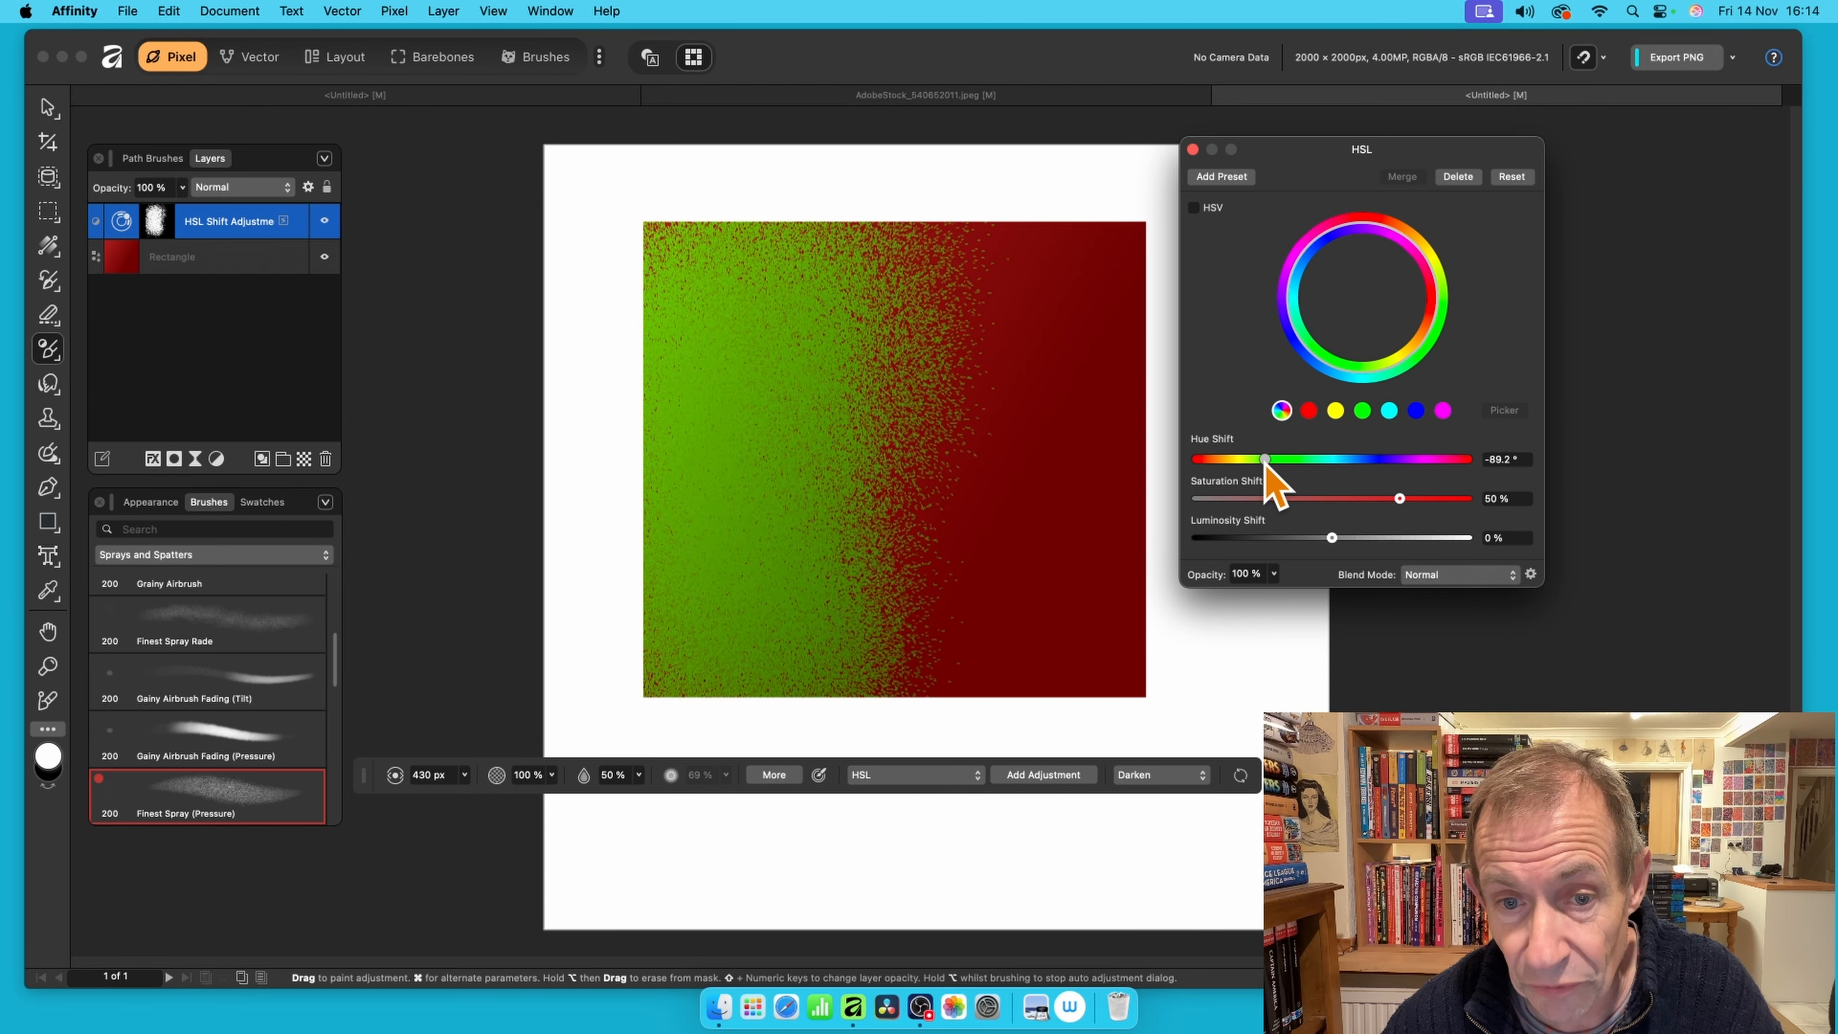
{"action": "left_click", "coordinate": [1192, 150]}
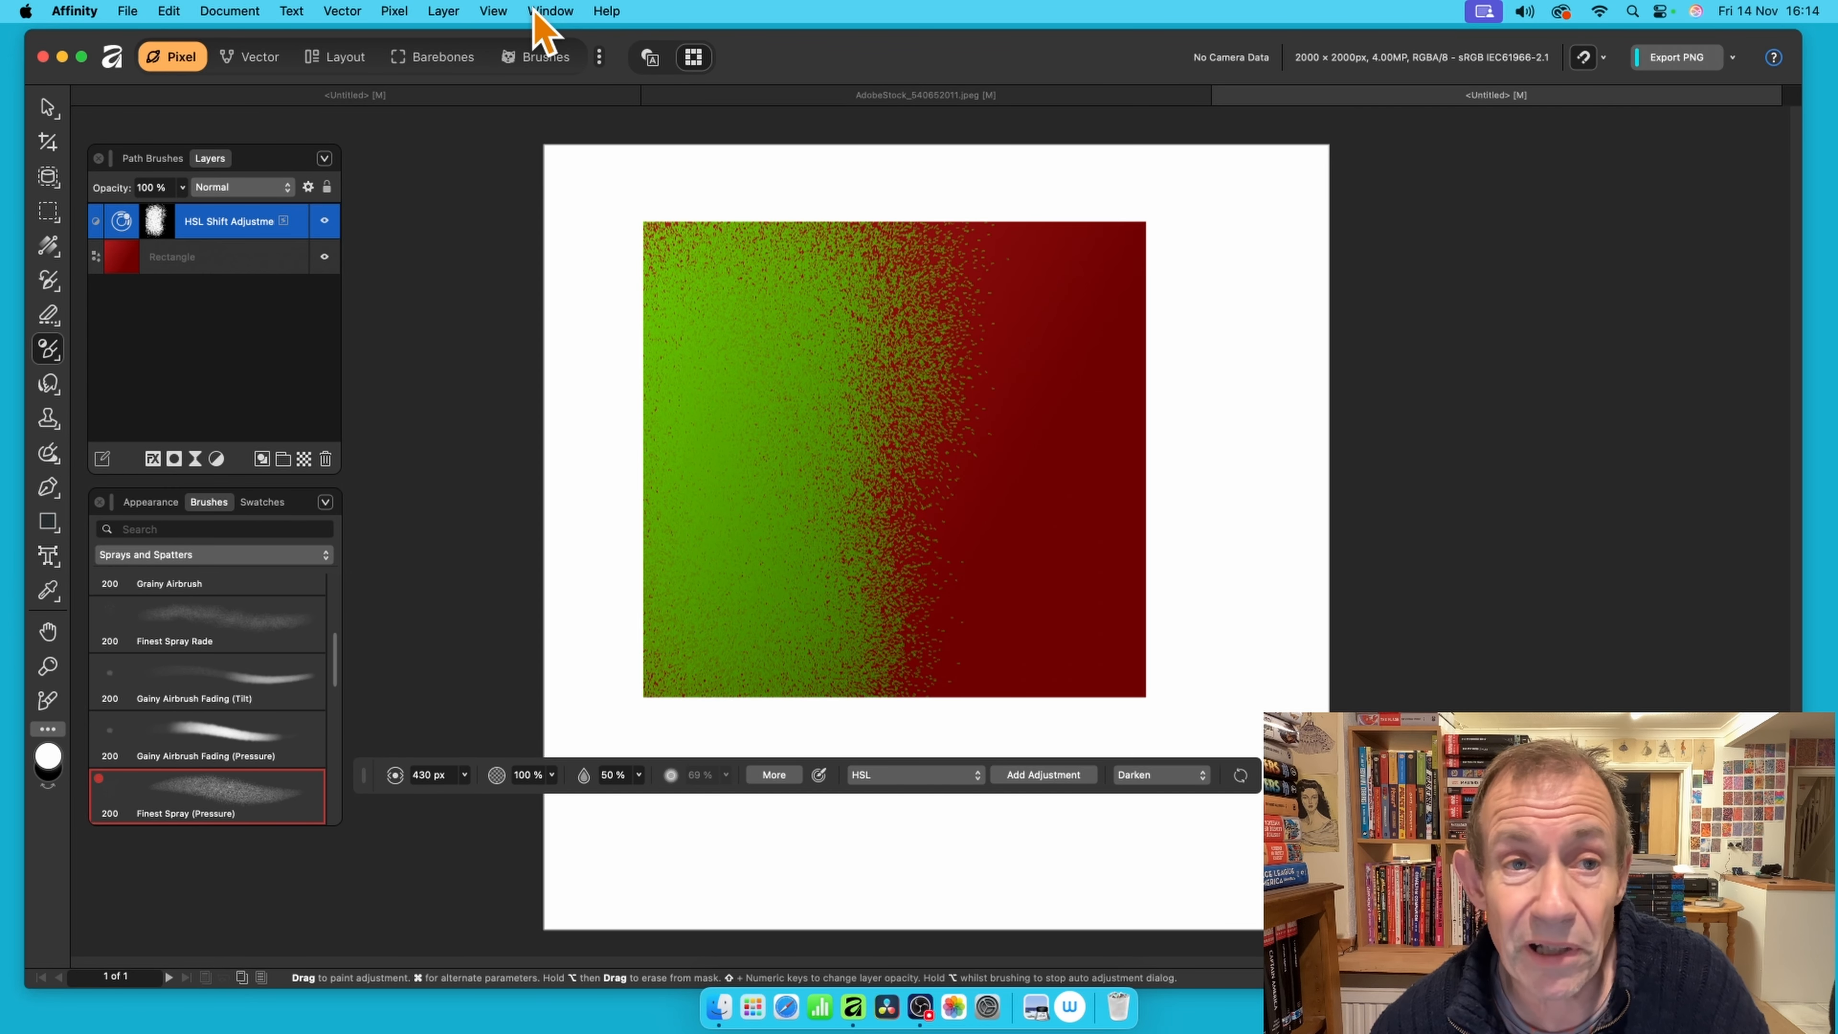
Soften the HSL adjustment's sprayed mask with a Gaussian Blur of about 9.8 px
{"action": "left_click", "coordinate": [400, 11]}
{"action": "mouse_move", "coordinate": [416, 40]}
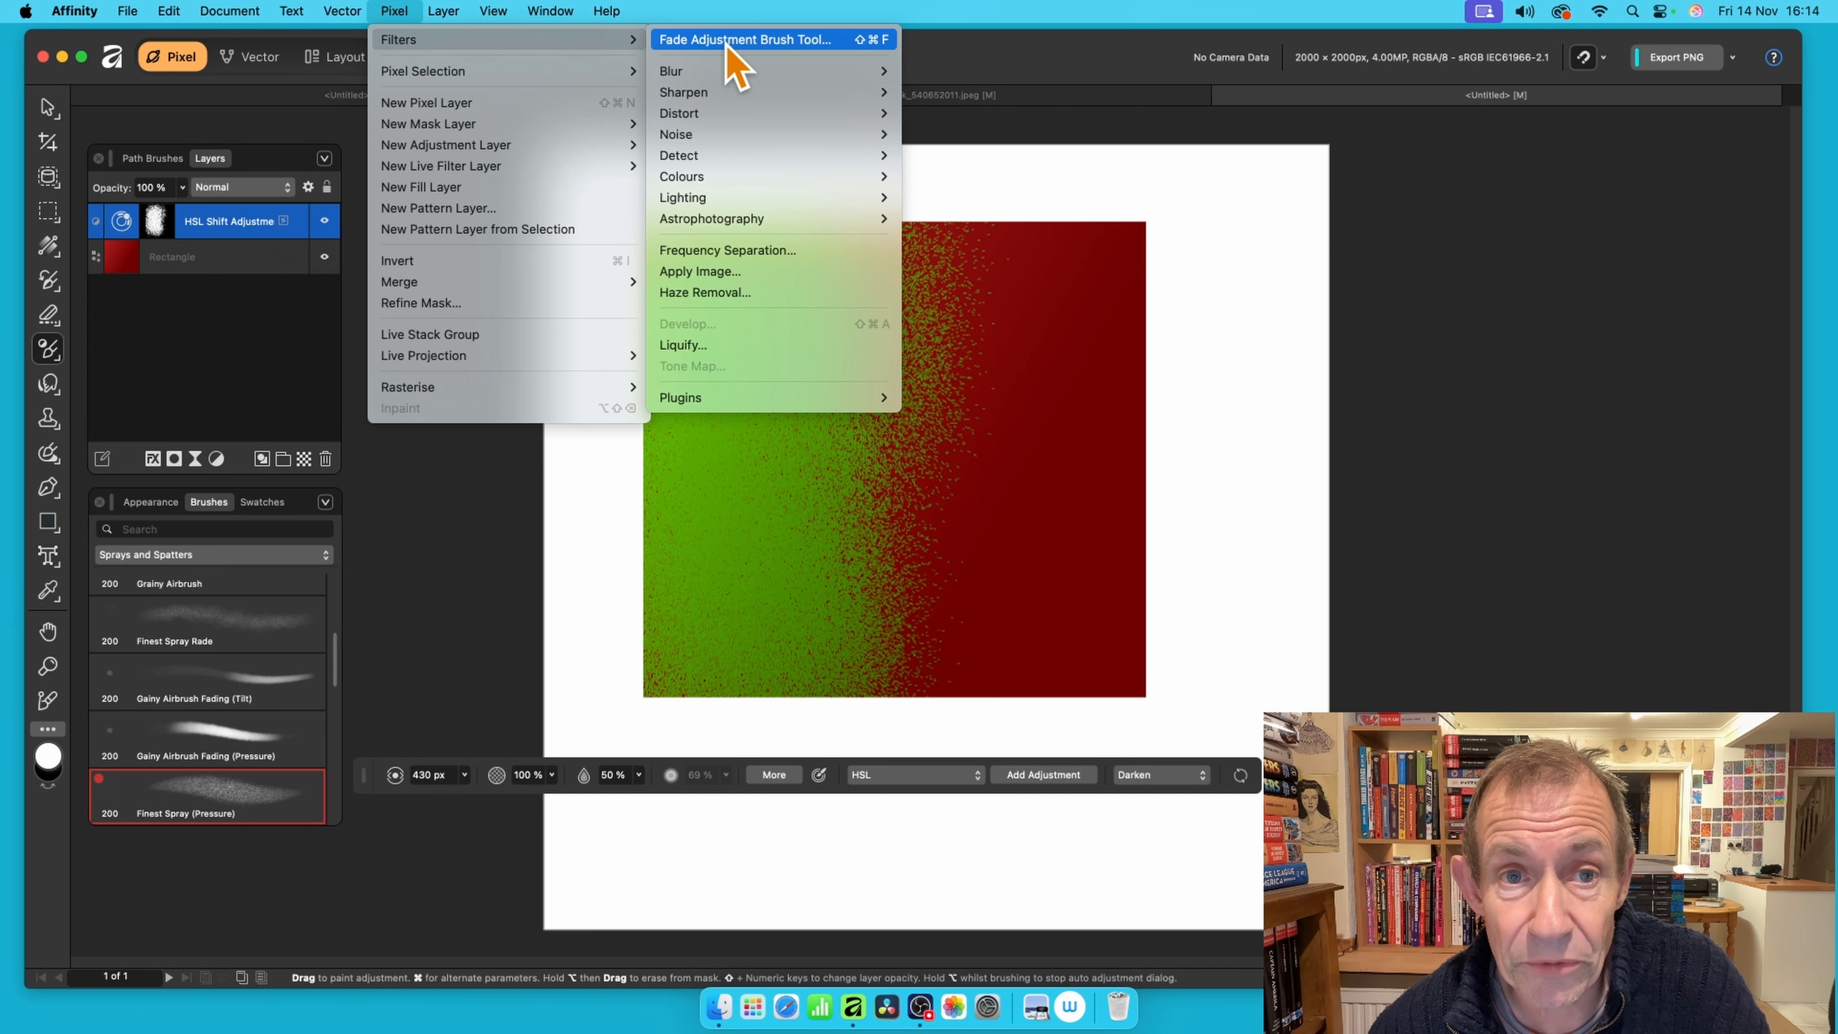
{"action": "mouse_move", "coordinate": [724, 72]}
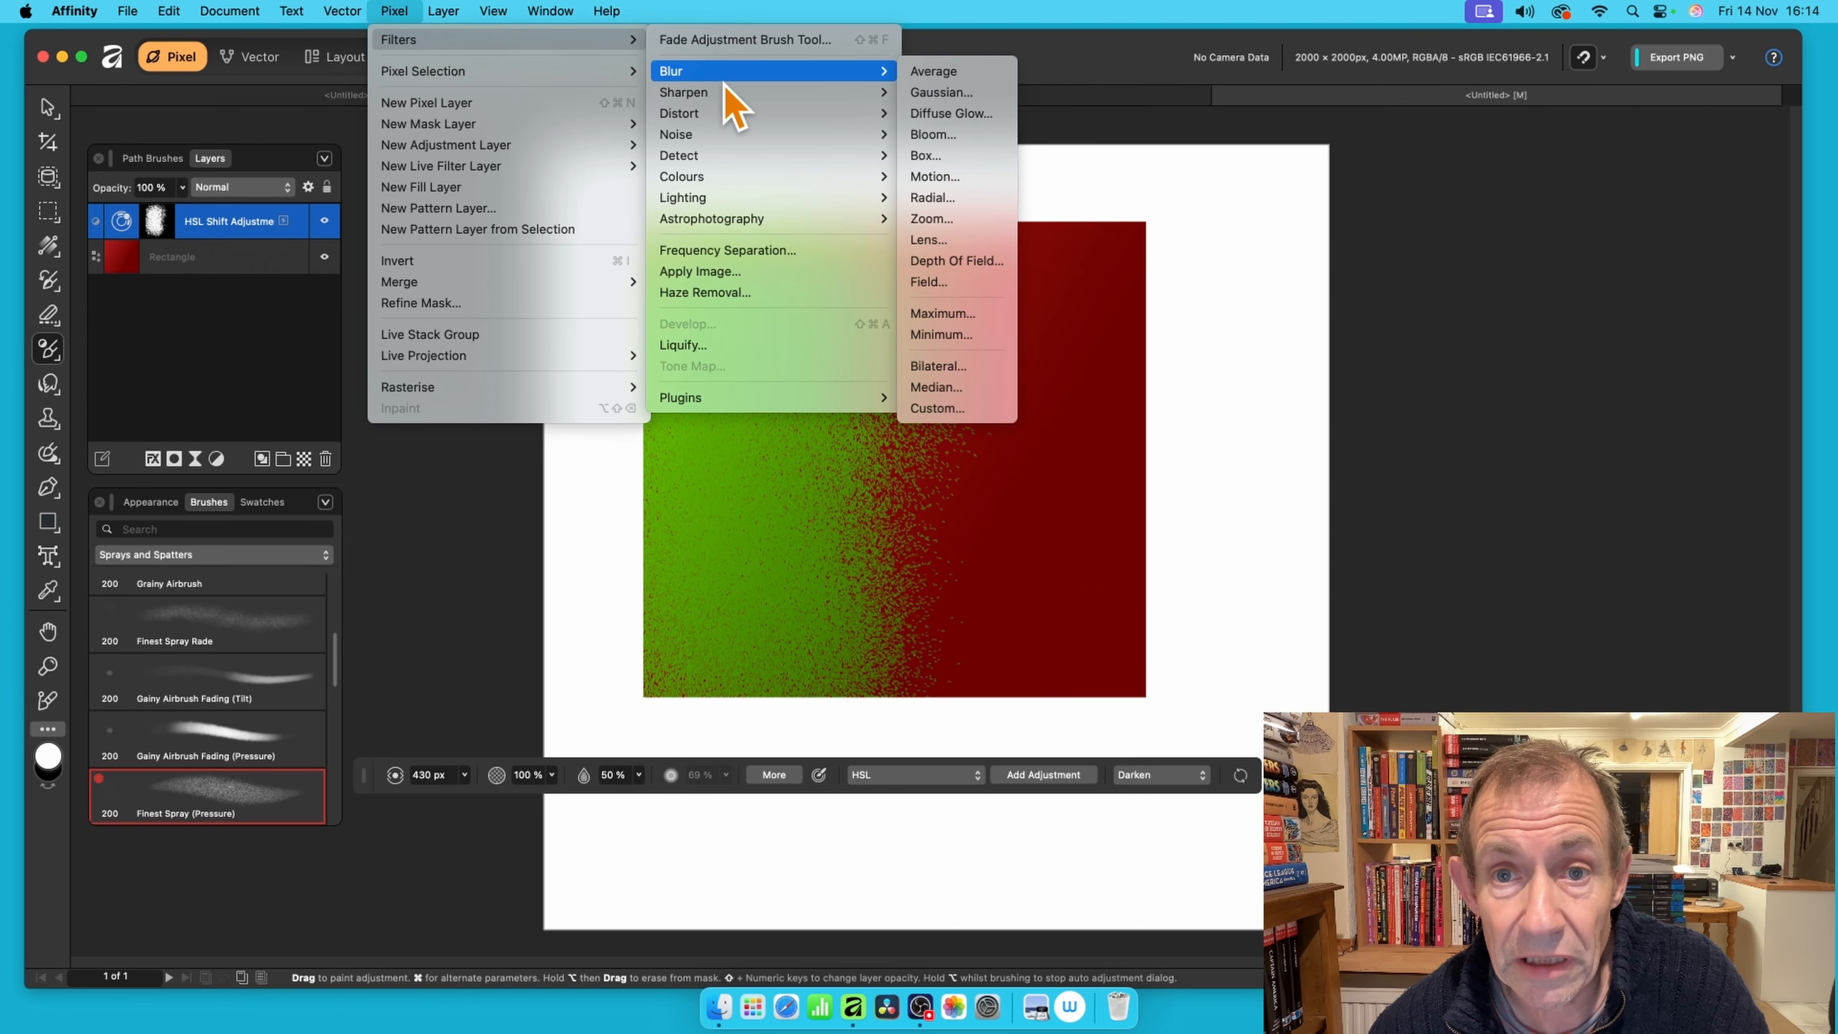
{"action": "left_click", "coordinate": [959, 98]}
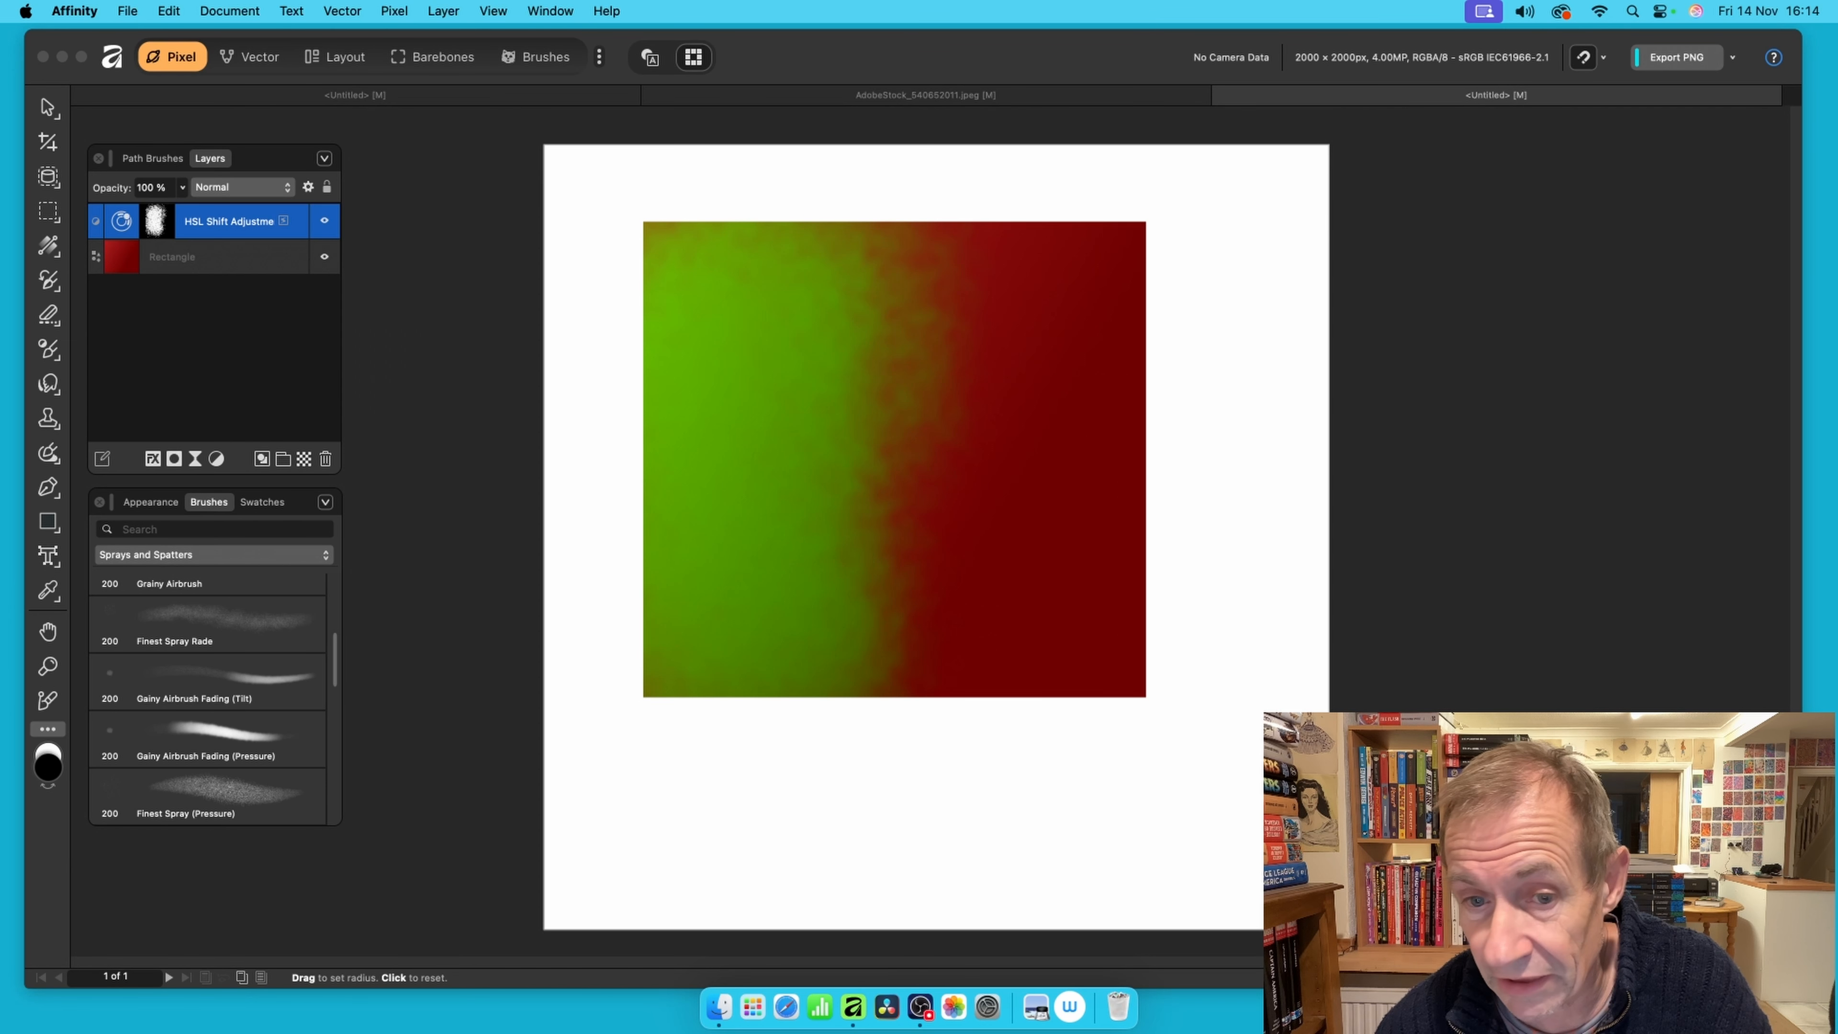
{"action": "left_click_drag", "start_coordinate": [874, 200], "coordinate": [871, 450]}
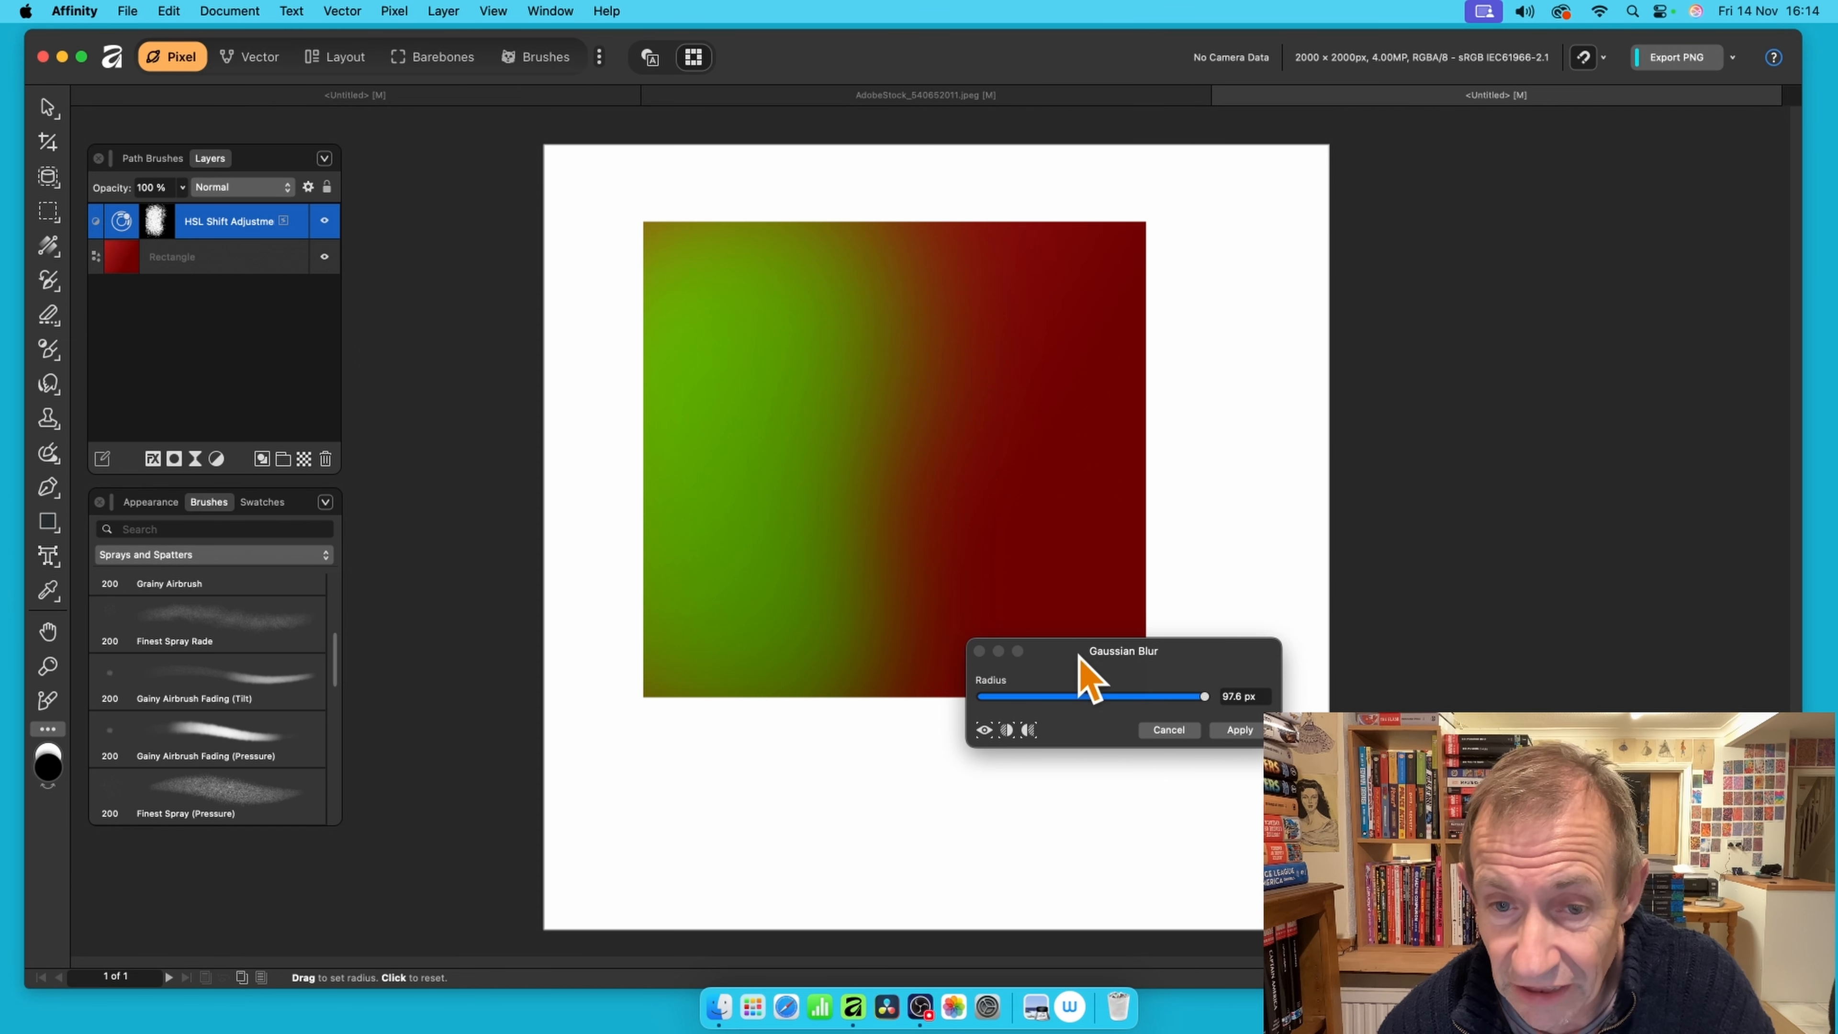
{"action": "left_click", "coordinate": [1097, 698]}
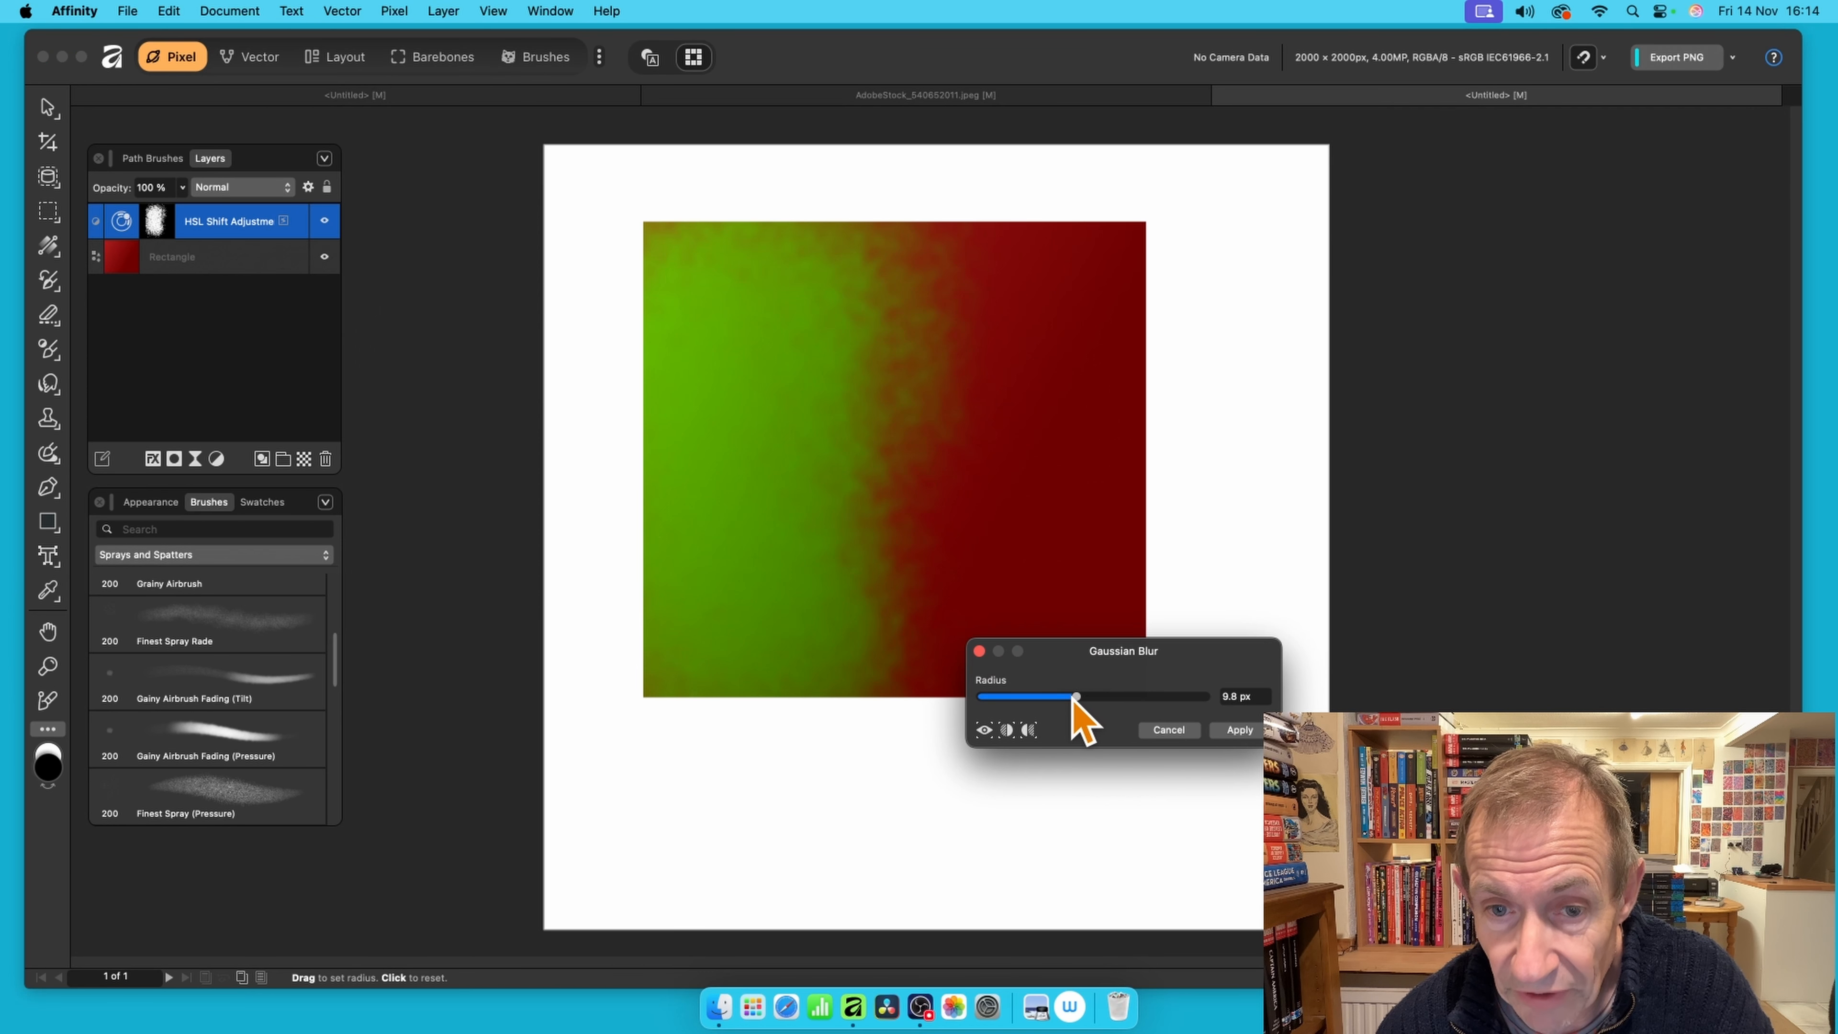
{"action": "left_click", "coordinate": [1258, 732]}
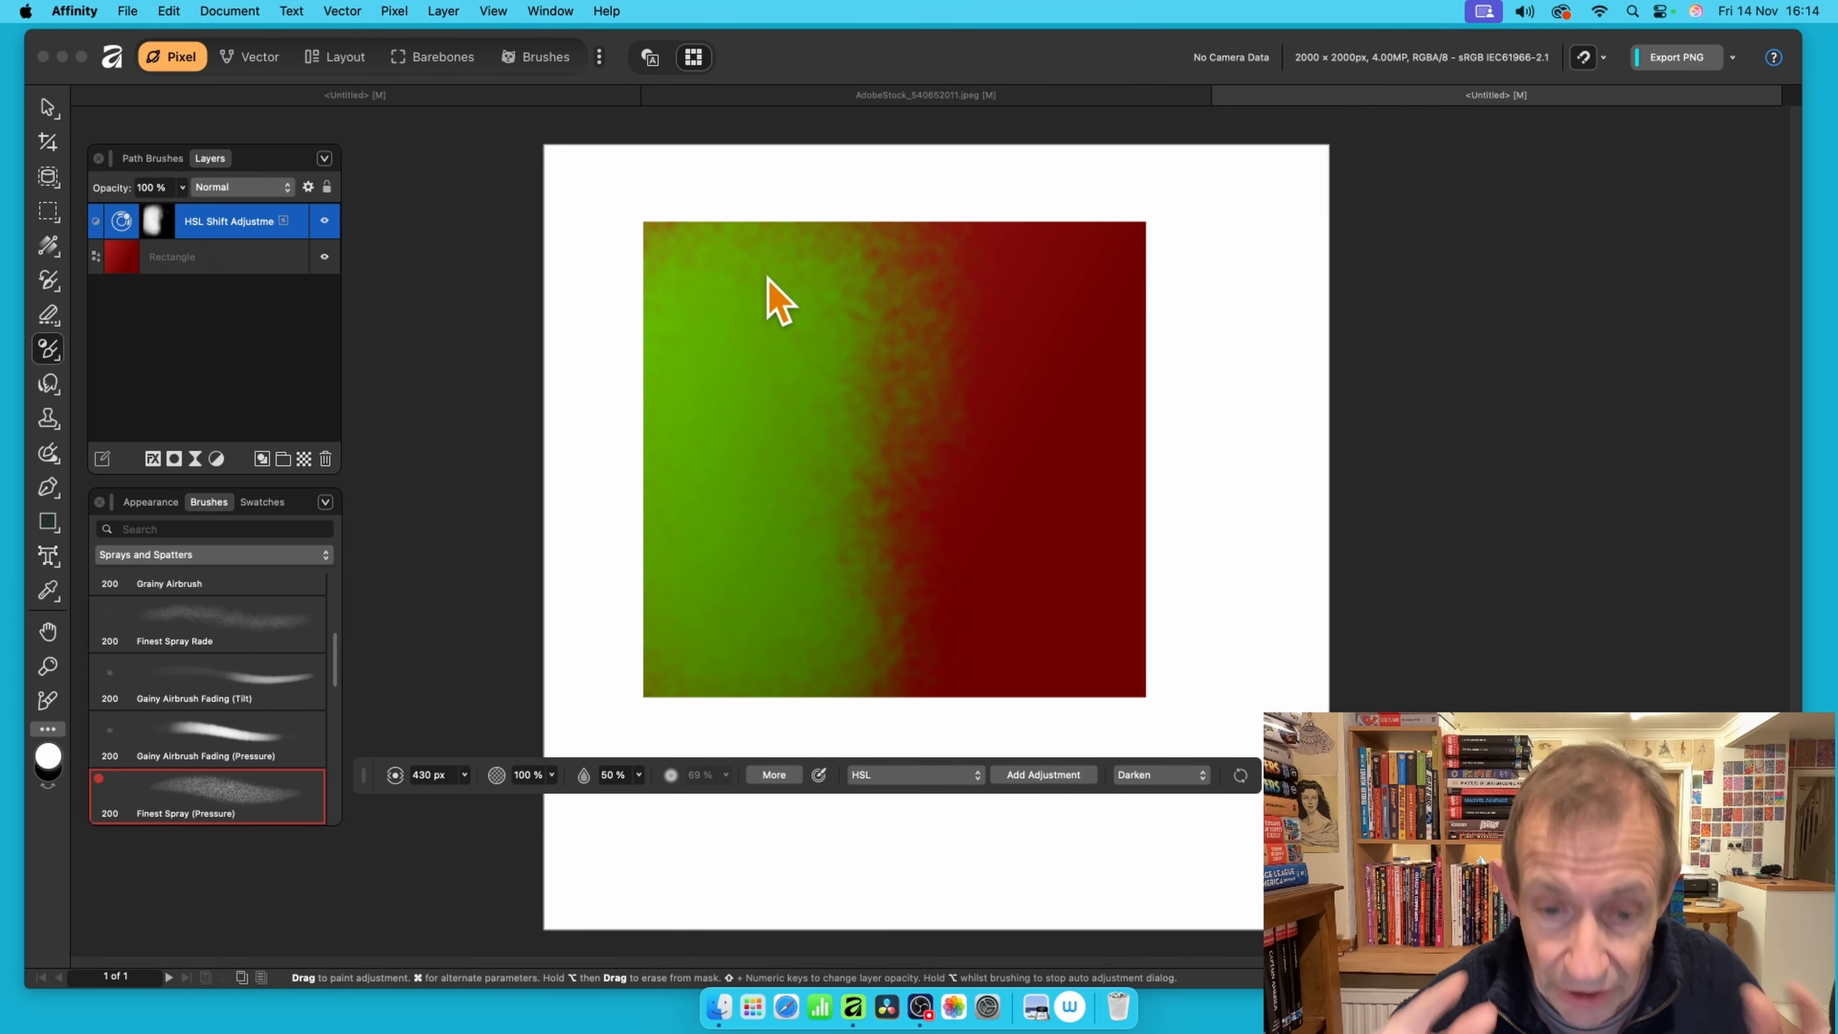
Choose Invert as the Adjustment Brush Tool's adjustment type
{"action": "left_click", "coordinate": [890, 774]}
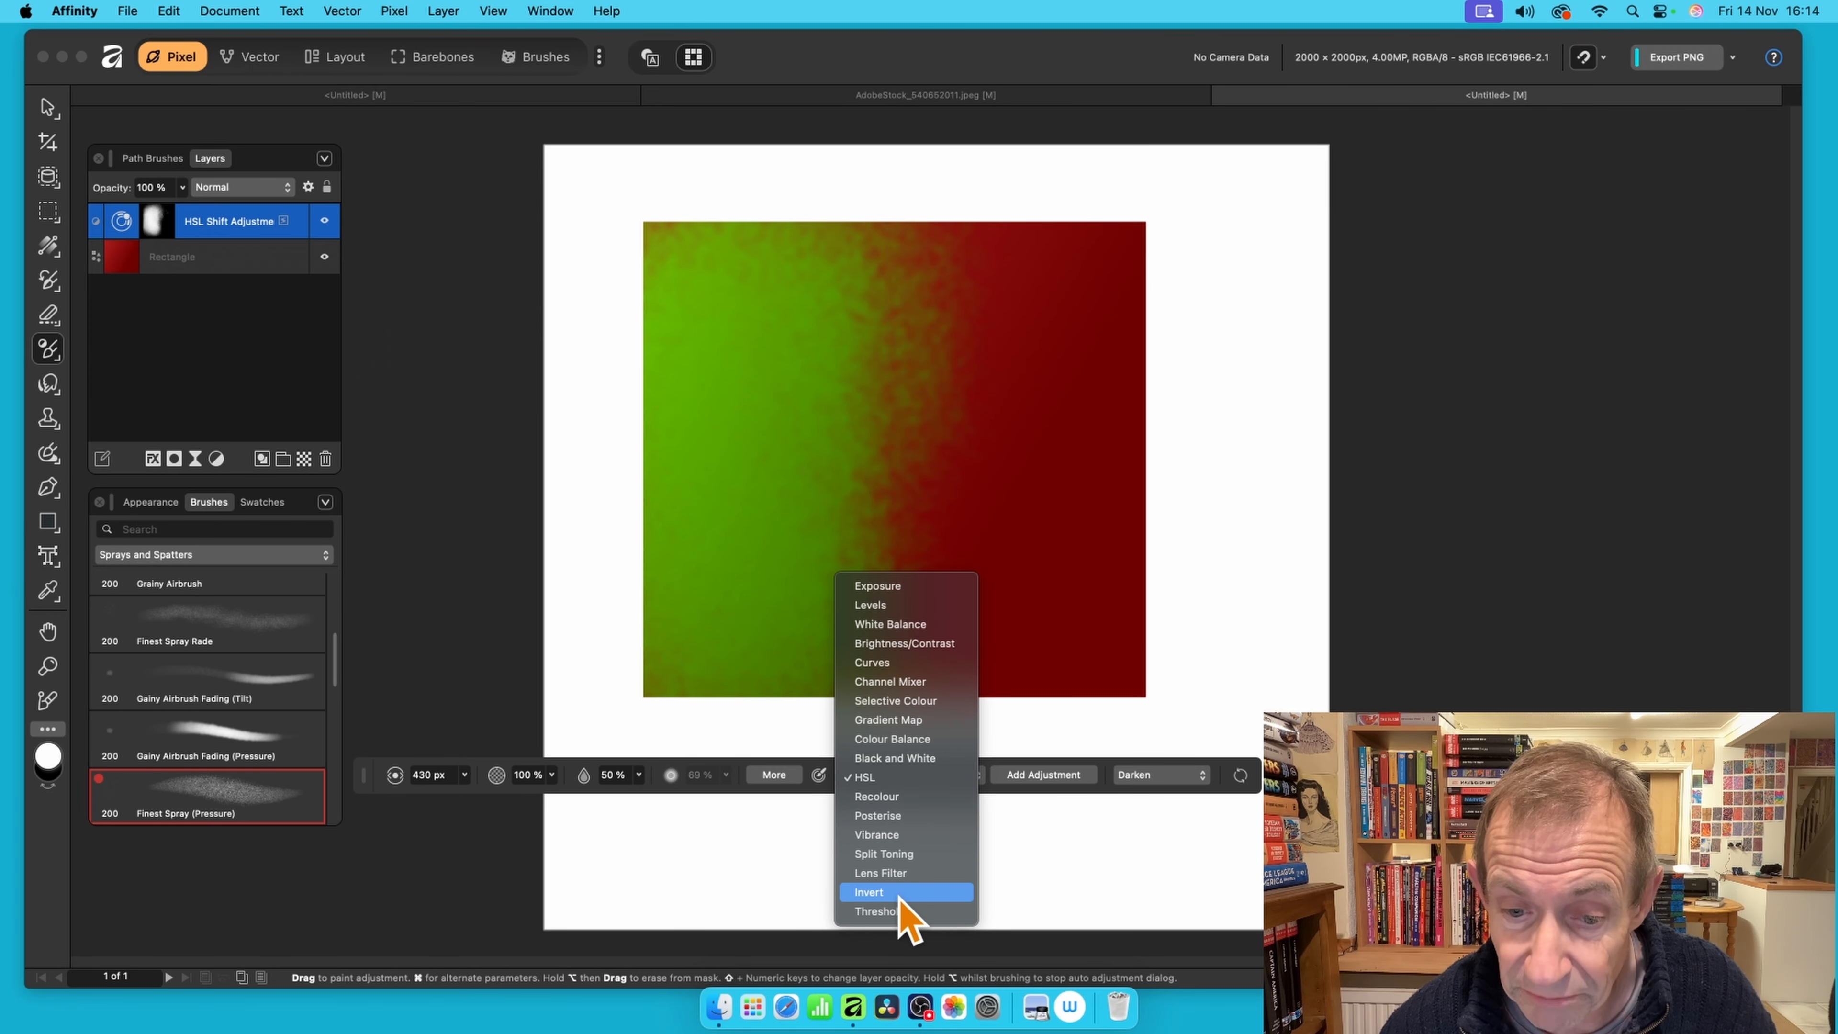
{"action": "left_click", "coordinate": [876, 893]}
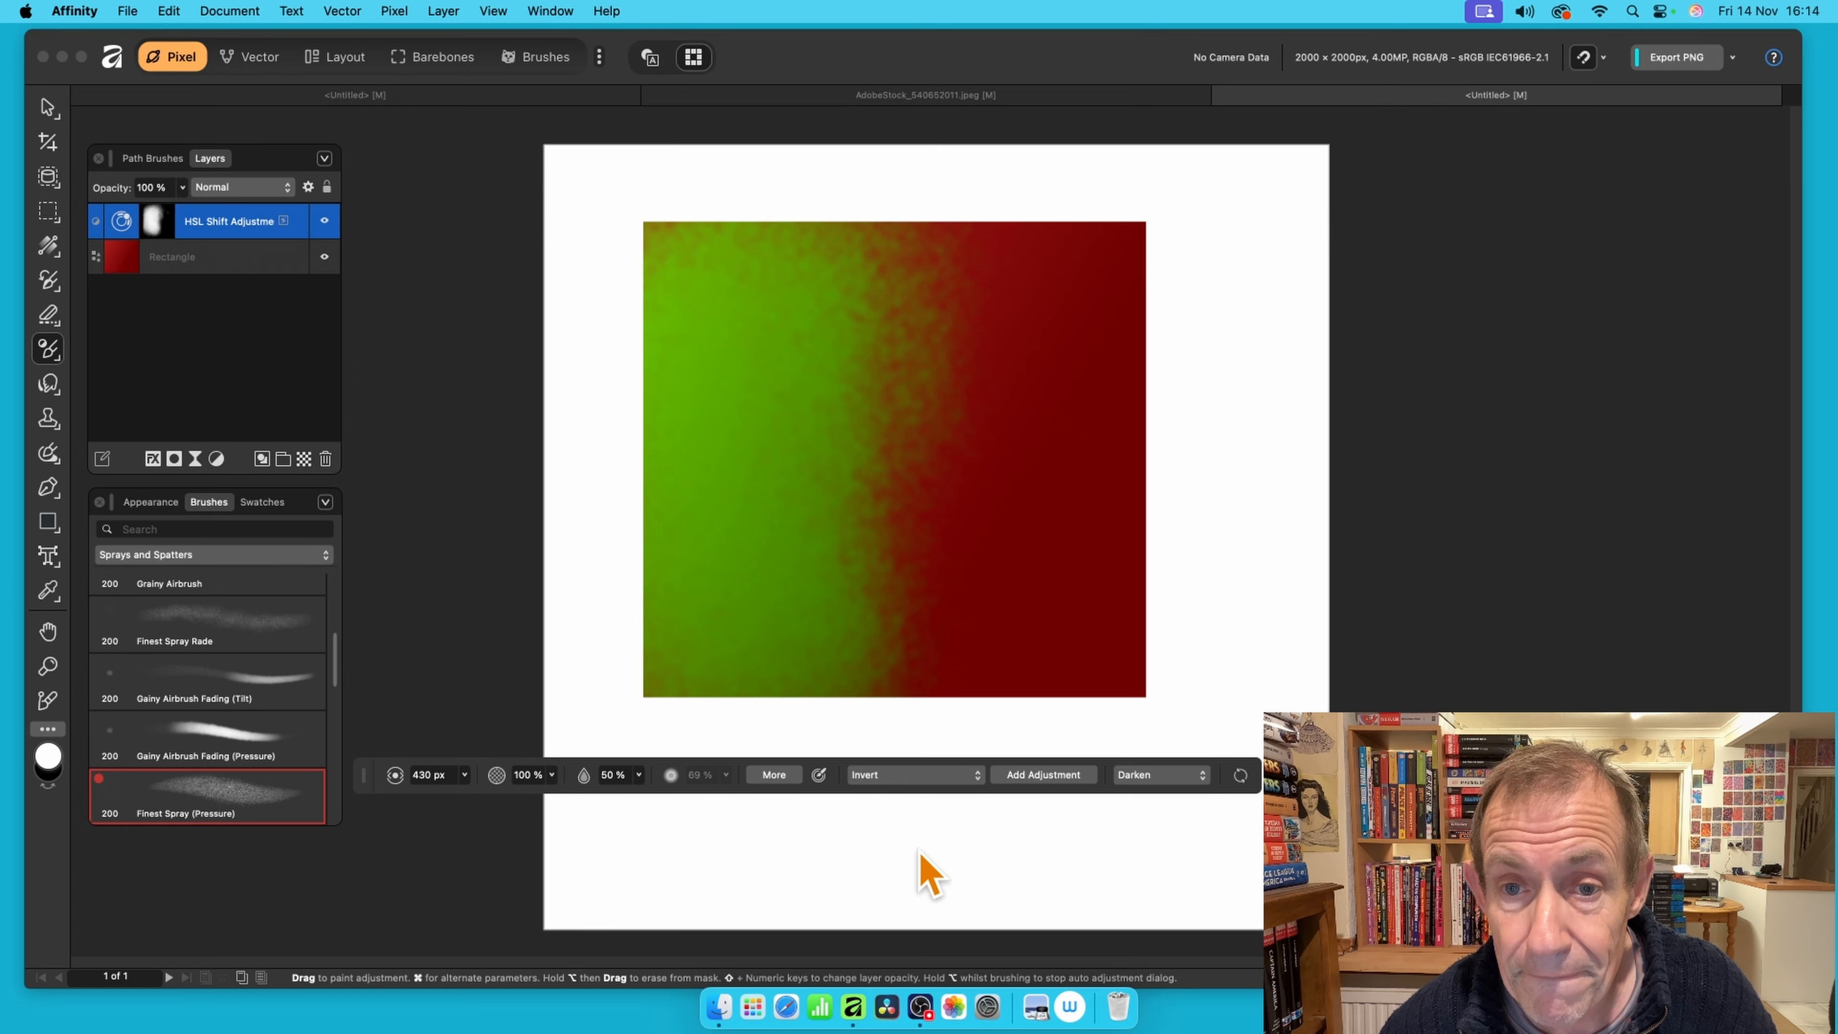
Try spraying the Invert adjustment in Darken mode over the rectangle, and undo the strokes
{"action": "mouse_move", "coordinate": [1070, 259]}
{"action": "left_mouse_down"}
{"action": "mouse_move", "coordinate": [1061, 417]}
{"action": "mouse_move", "coordinate": [1055, 223]}
{"action": "mouse_move", "coordinate": [1079, 332]}
{"action": "mouse_move", "coordinate": [1056, 476]}
{"action": "mouse_move", "coordinate": [1001, 381]}
{"action": "mouse_move", "coordinate": [883, 267]}
{"action": "mouse_move", "coordinate": [796, 431]}
{"action": "mouse_move", "coordinate": [800, 254]}
{"action": "mouse_move", "coordinate": [772, 287]}
{"action": "mouse_move", "coordinate": [783, 500]}
{"action": "mouse_move", "coordinate": [759, 534]}
{"action": "mouse_move", "coordinate": [809, 234]}
{"action": "mouse_move", "coordinate": [779, 587]}
{"action": "mouse_move", "coordinate": [890, 420]}
{"action": "left_mouse_up"}
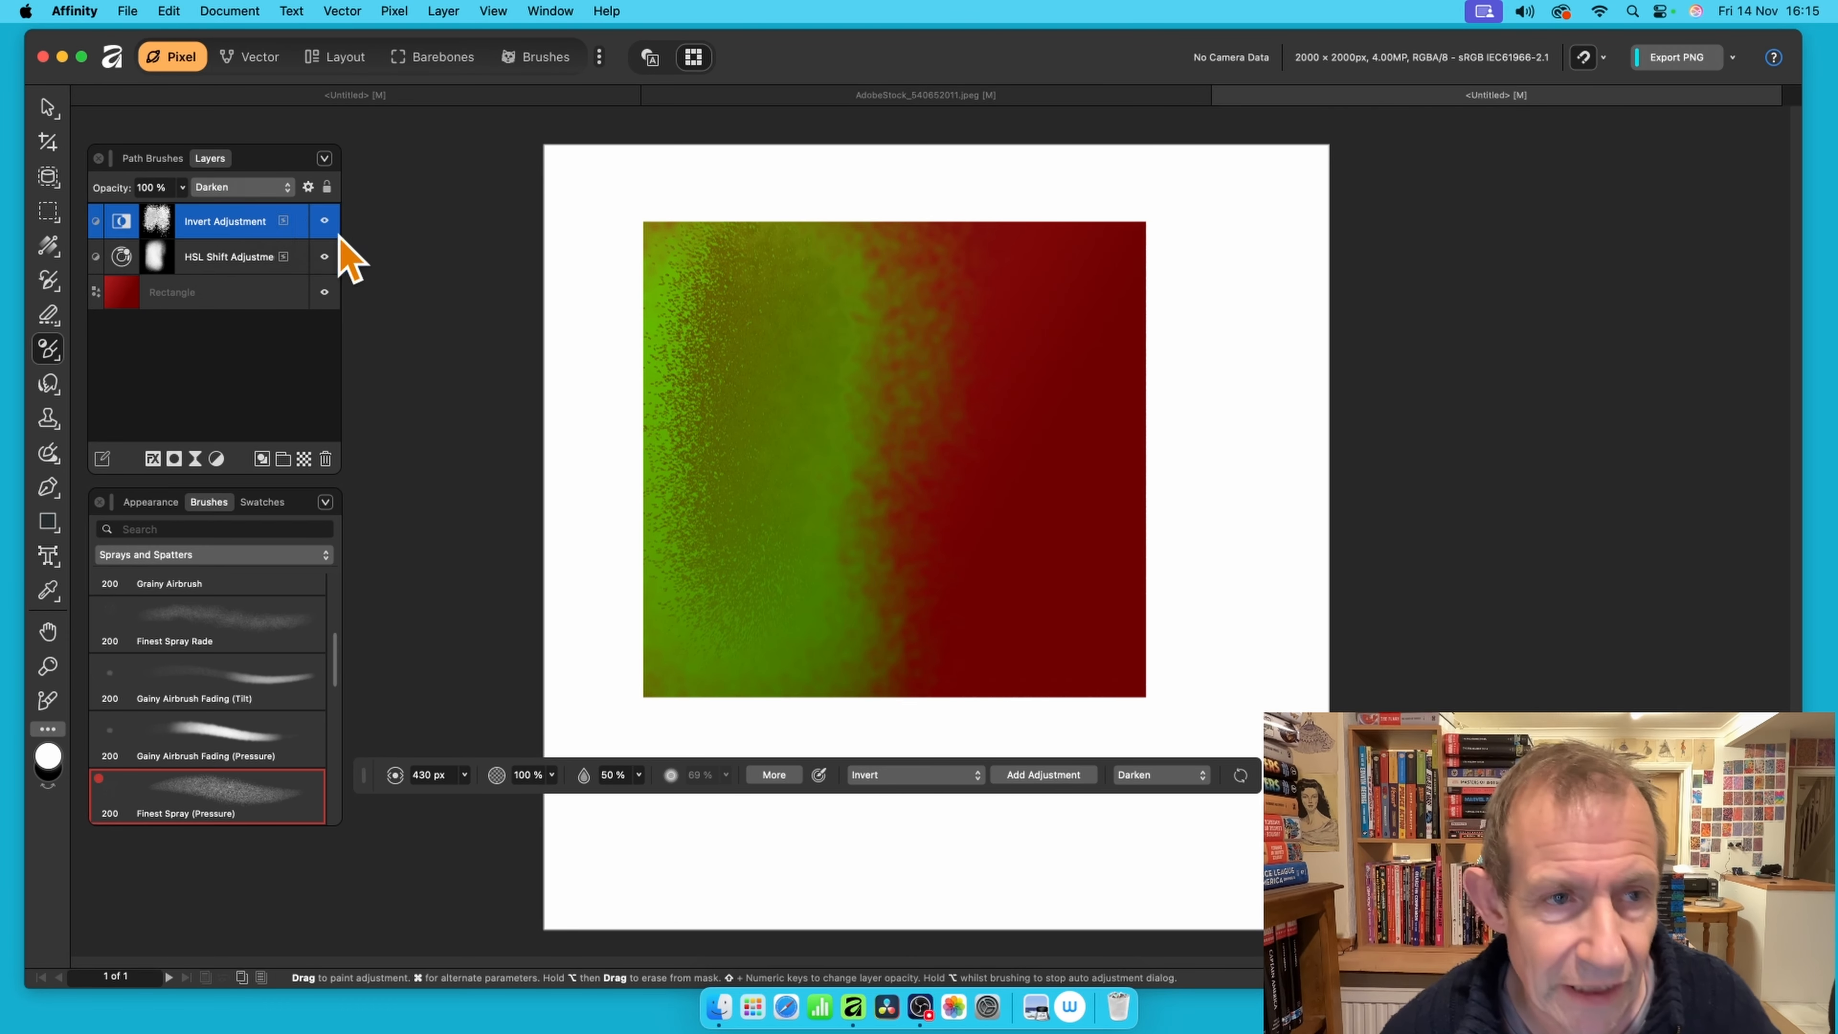
{"action": "key", "text": "super+z"}
{"action": "key", "text": "super+z"}
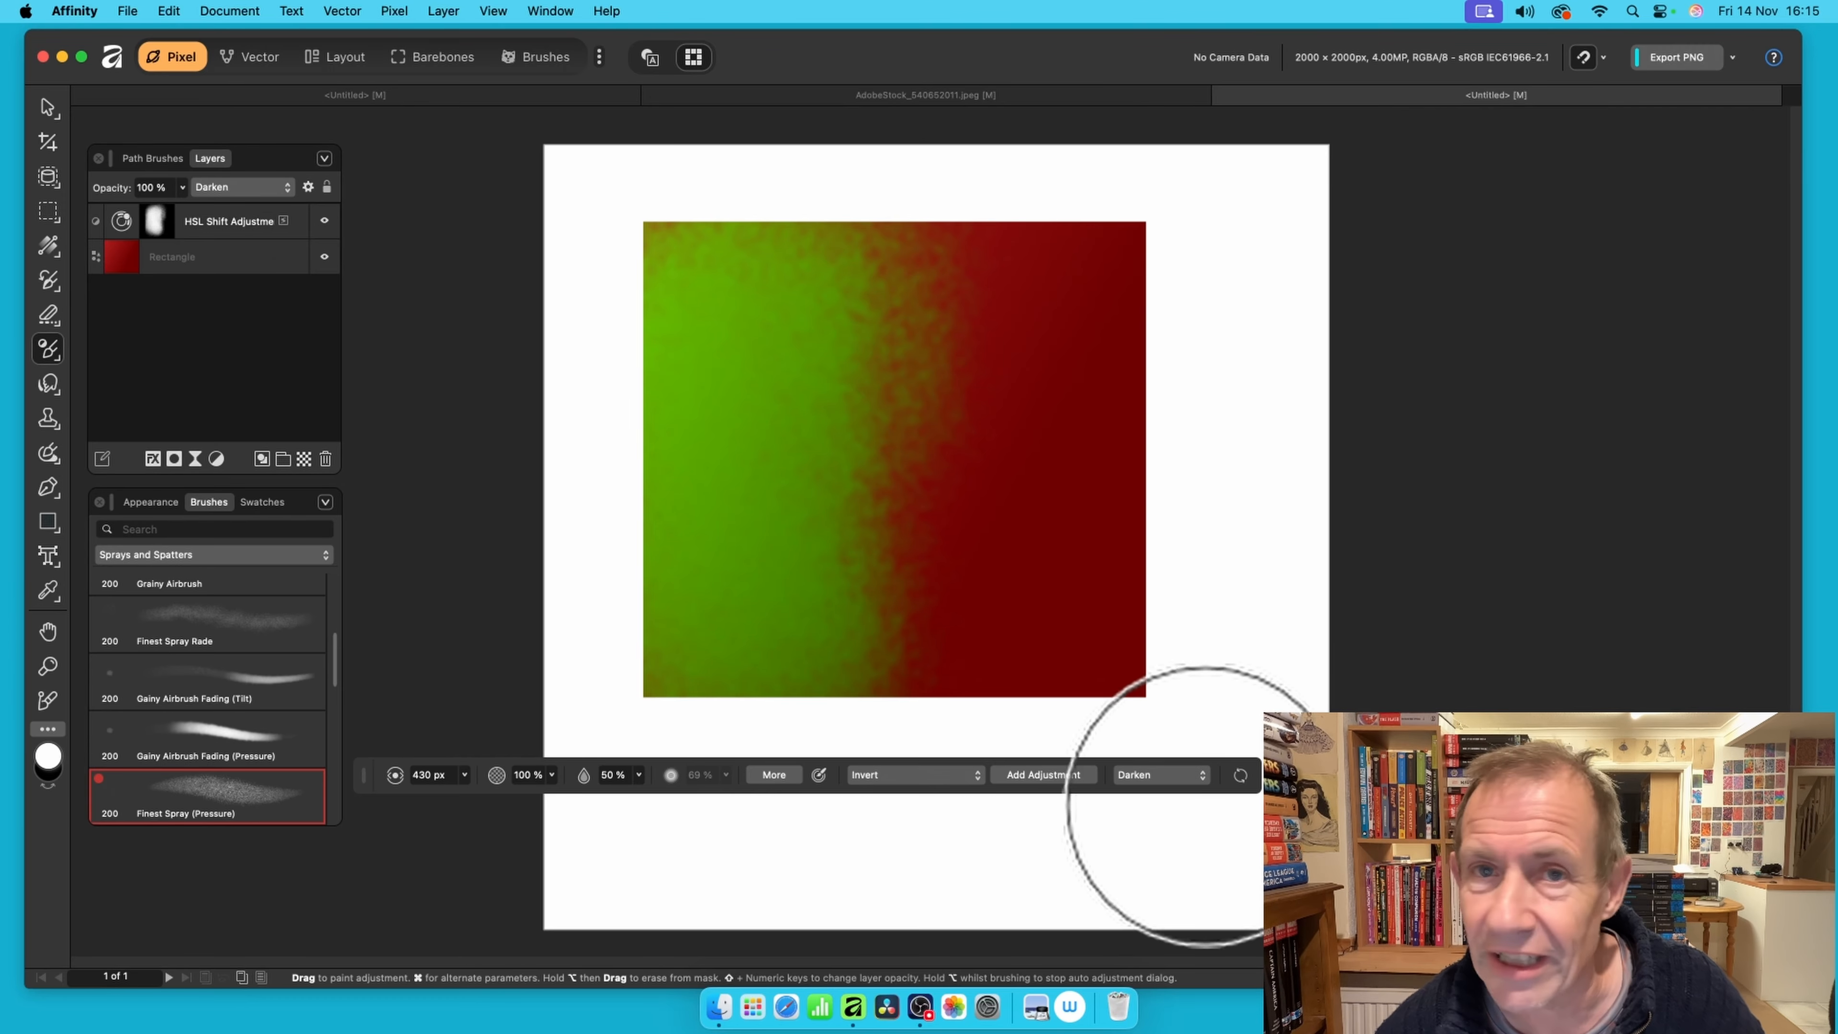
Spray an Invert adjustment in Normal blend mode over the right and left sides of the rectangle
{"action": "left_click", "coordinate": [1155, 776]}
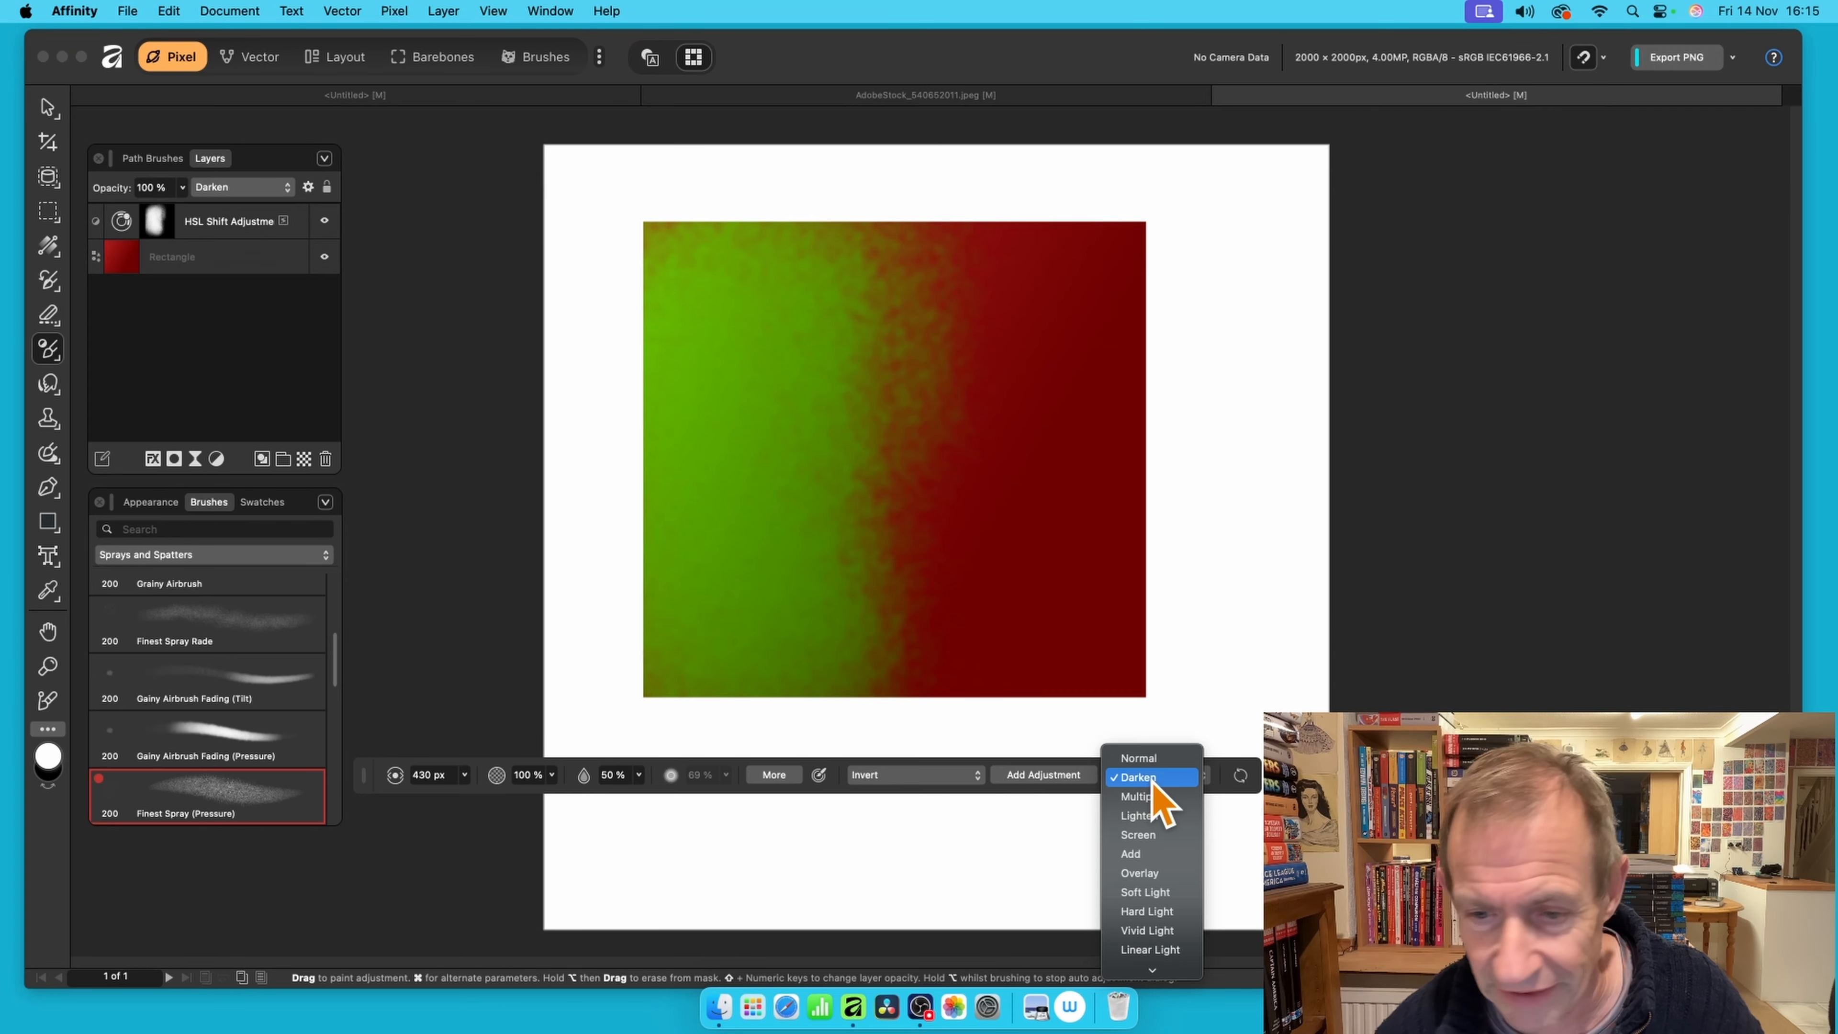
{"action": "left_click", "coordinate": [1151, 754]}
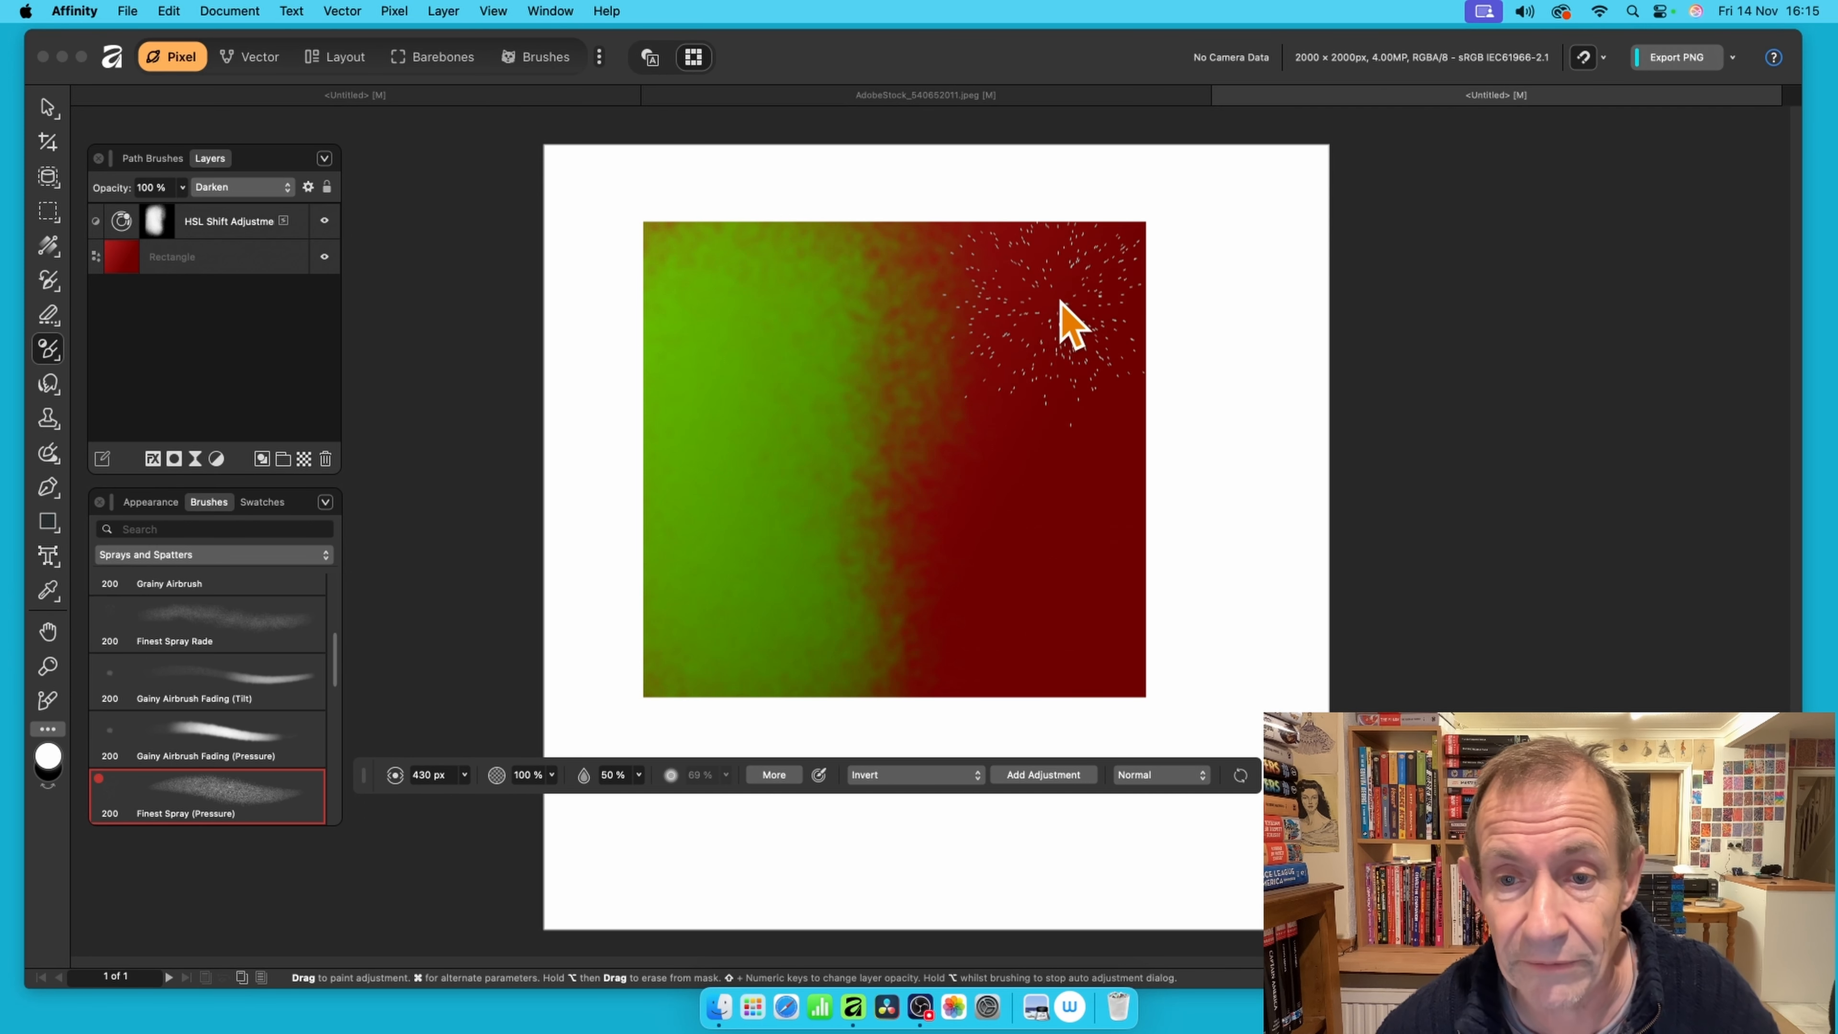
{"action": "mouse_move", "coordinate": [1029, 300]}
{"action": "left_mouse_down"}
{"action": "mouse_move", "coordinate": [1034, 561]}
{"action": "mouse_move", "coordinate": [1064, 311]}
{"action": "mouse_move", "coordinate": [1068, 326]}
{"action": "mouse_move", "coordinate": [1070, 596]}
{"action": "mouse_move", "coordinate": [1084, 236]}
{"action": "mouse_move", "coordinate": [1075, 611]}
{"action": "mouse_move", "coordinate": [1086, 230]}
{"action": "mouse_move", "coordinate": [1062, 500]}
{"action": "mouse_move", "coordinate": [1057, 615]}
{"action": "mouse_move", "coordinate": [1113, 423]}
{"action": "mouse_move", "coordinate": [1105, 238]}
{"action": "mouse_move", "coordinate": [976, 578]}
{"action": "mouse_move", "coordinate": [992, 624]}
{"action": "mouse_move", "coordinate": [997, 212]}
{"action": "mouse_move", "coordinate": [809, 243]}
{"action": "mouse_move", "coordinate": [843, 256]}
{"action": "mouse_move", "coordinate": [802, 248]}
{"action": "mouse_move", "coordinate": [778, 579]}
{"action": "mouse_move", "coordinate": [788, 391]}
{"action": "mouse_move", "coordinate": [740, 338]}
{"action": "mouse_move", "coordinate": [743, 455]}
{"action": "mouse_move", "coordinate": [726, 287]}
{"action": "mouse_move", "coordinate": [706, 592]}
{"action": "mouse_move", "coordinate": [693, 210]}
{"action": "mouse_move", "coordinate": [683, 609]}
{"action": "mouse_move", "coordinate": [664, 255]}
{"action": "left_mouse_up"}
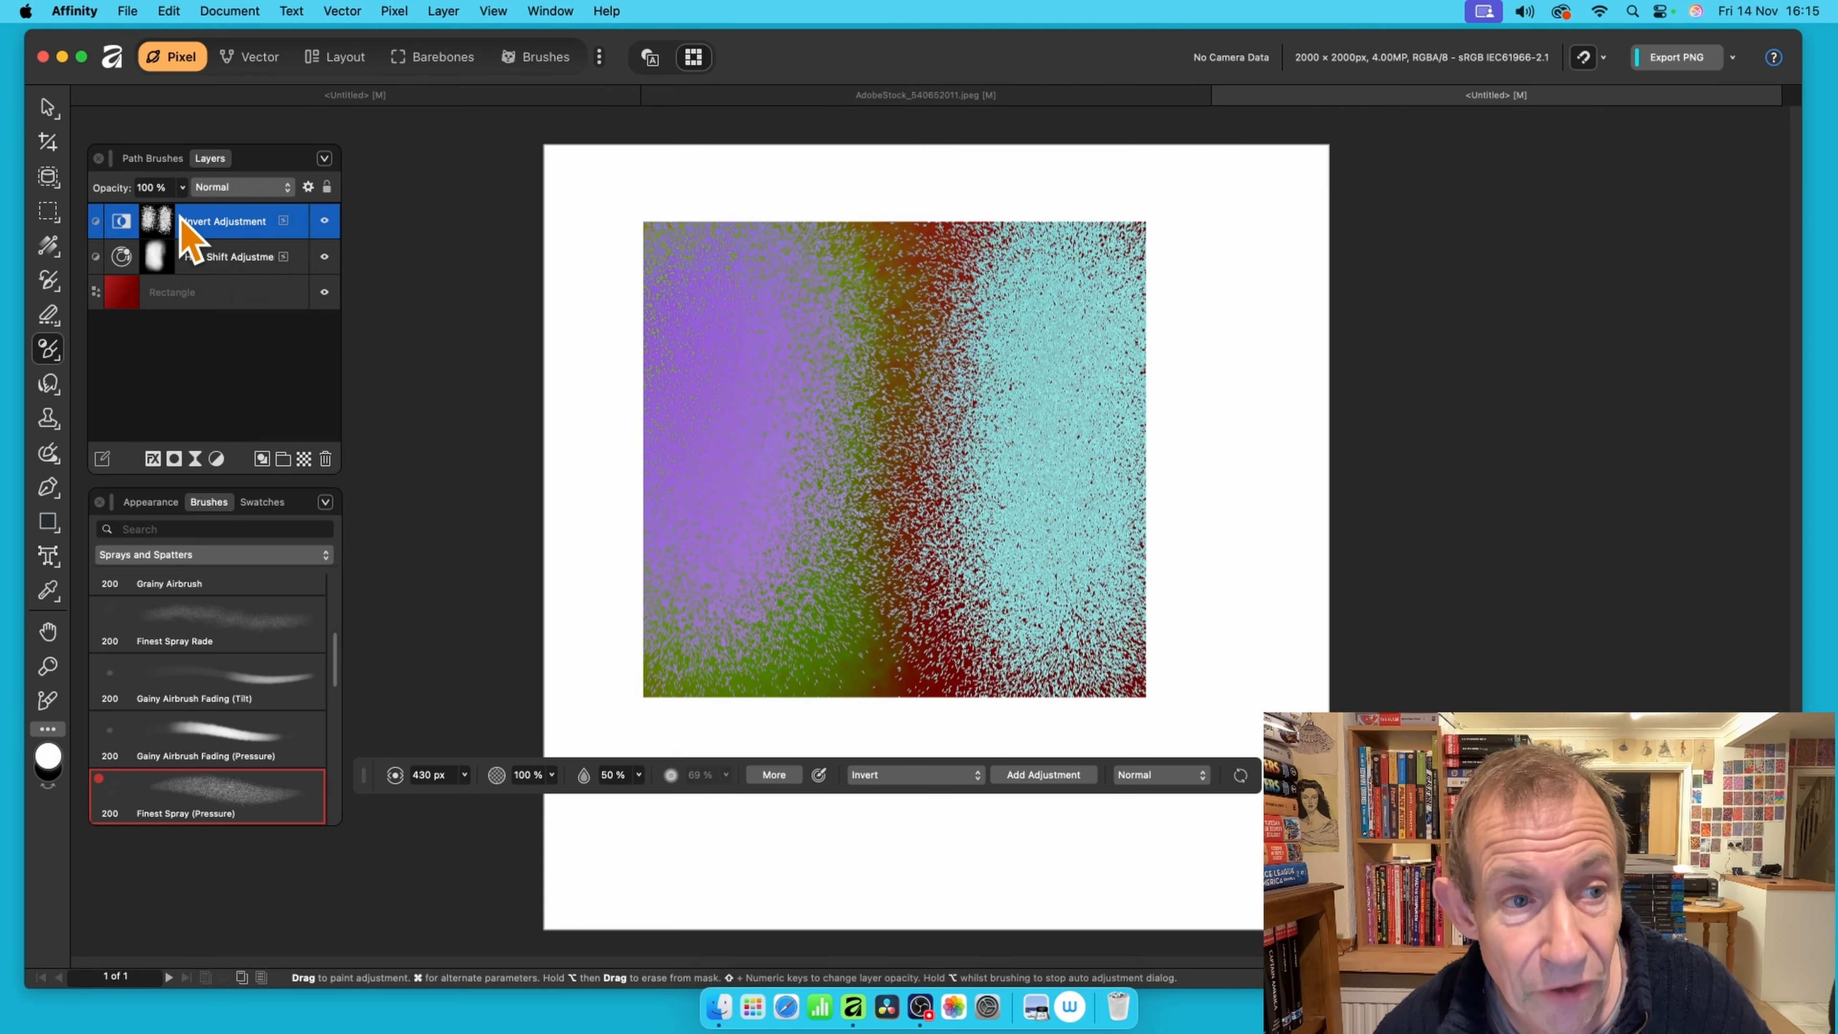
Spray a Posterise adjustment in Normal blend mode down the middle of the rectangle
{"action": "left_click", "coordinate": [931, 778]}
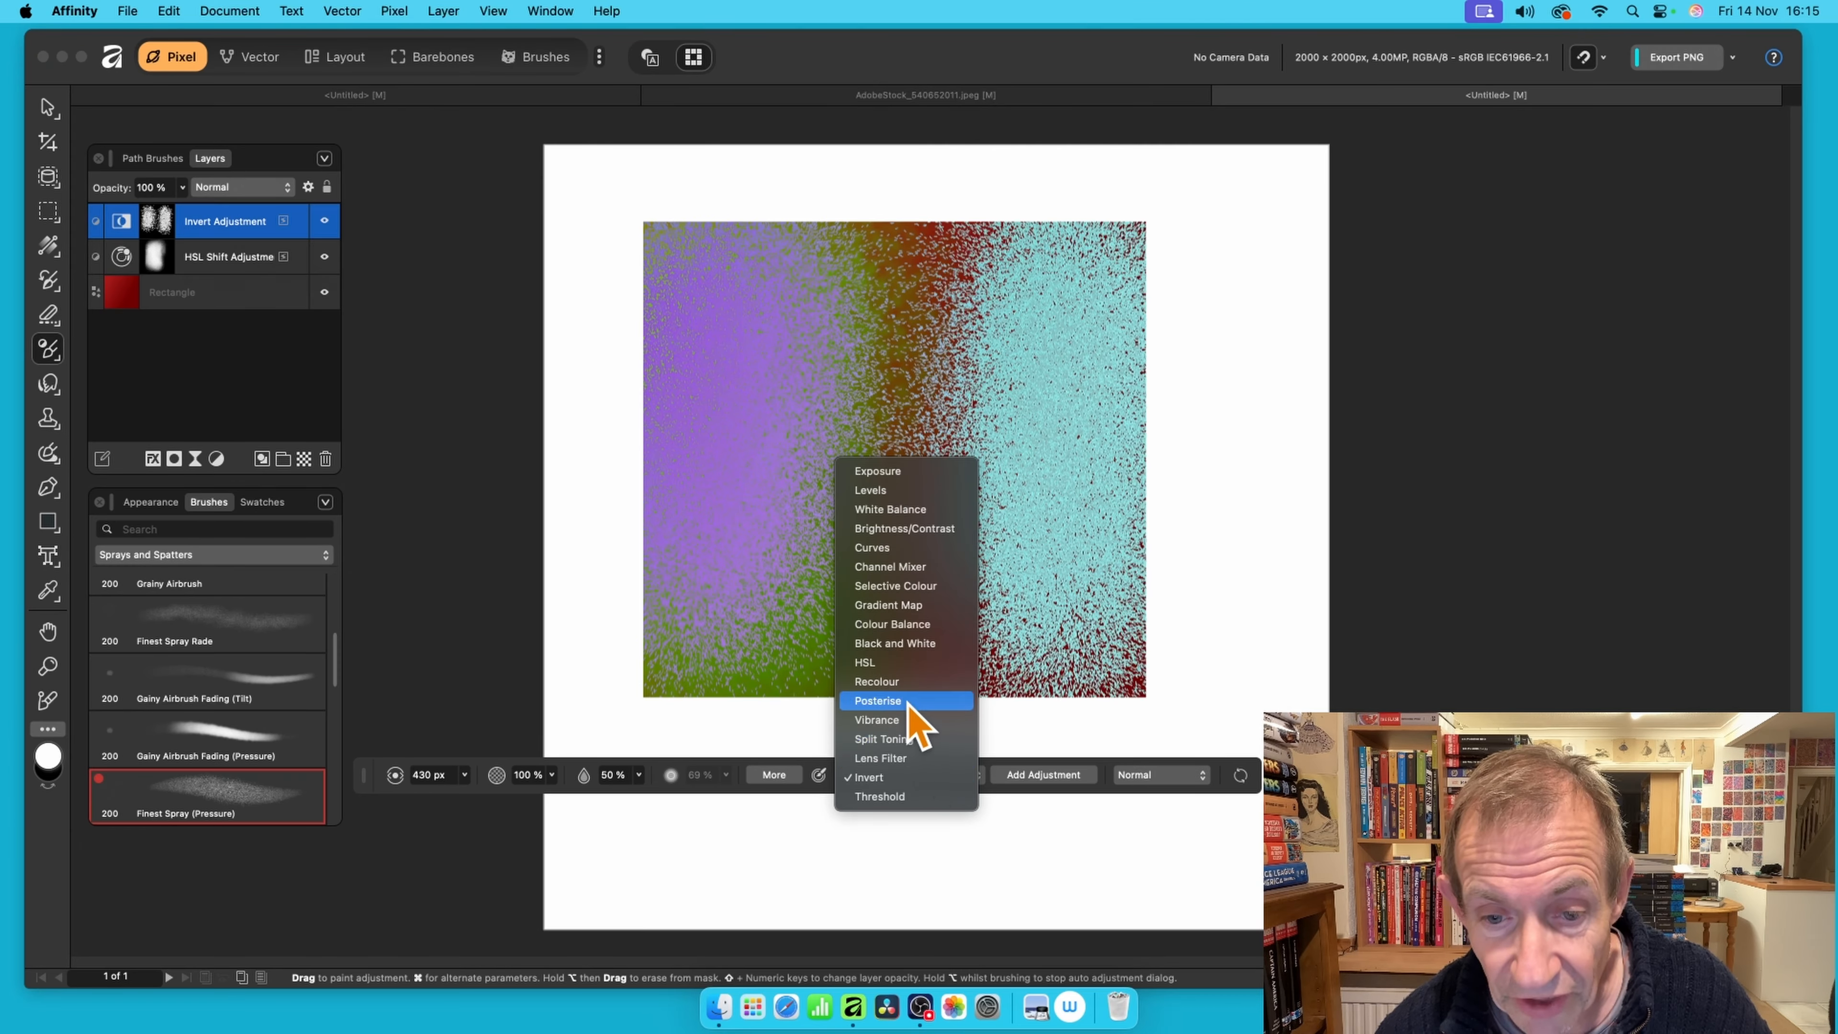
{"action": "left_click", "coordinate": [878, 701]}
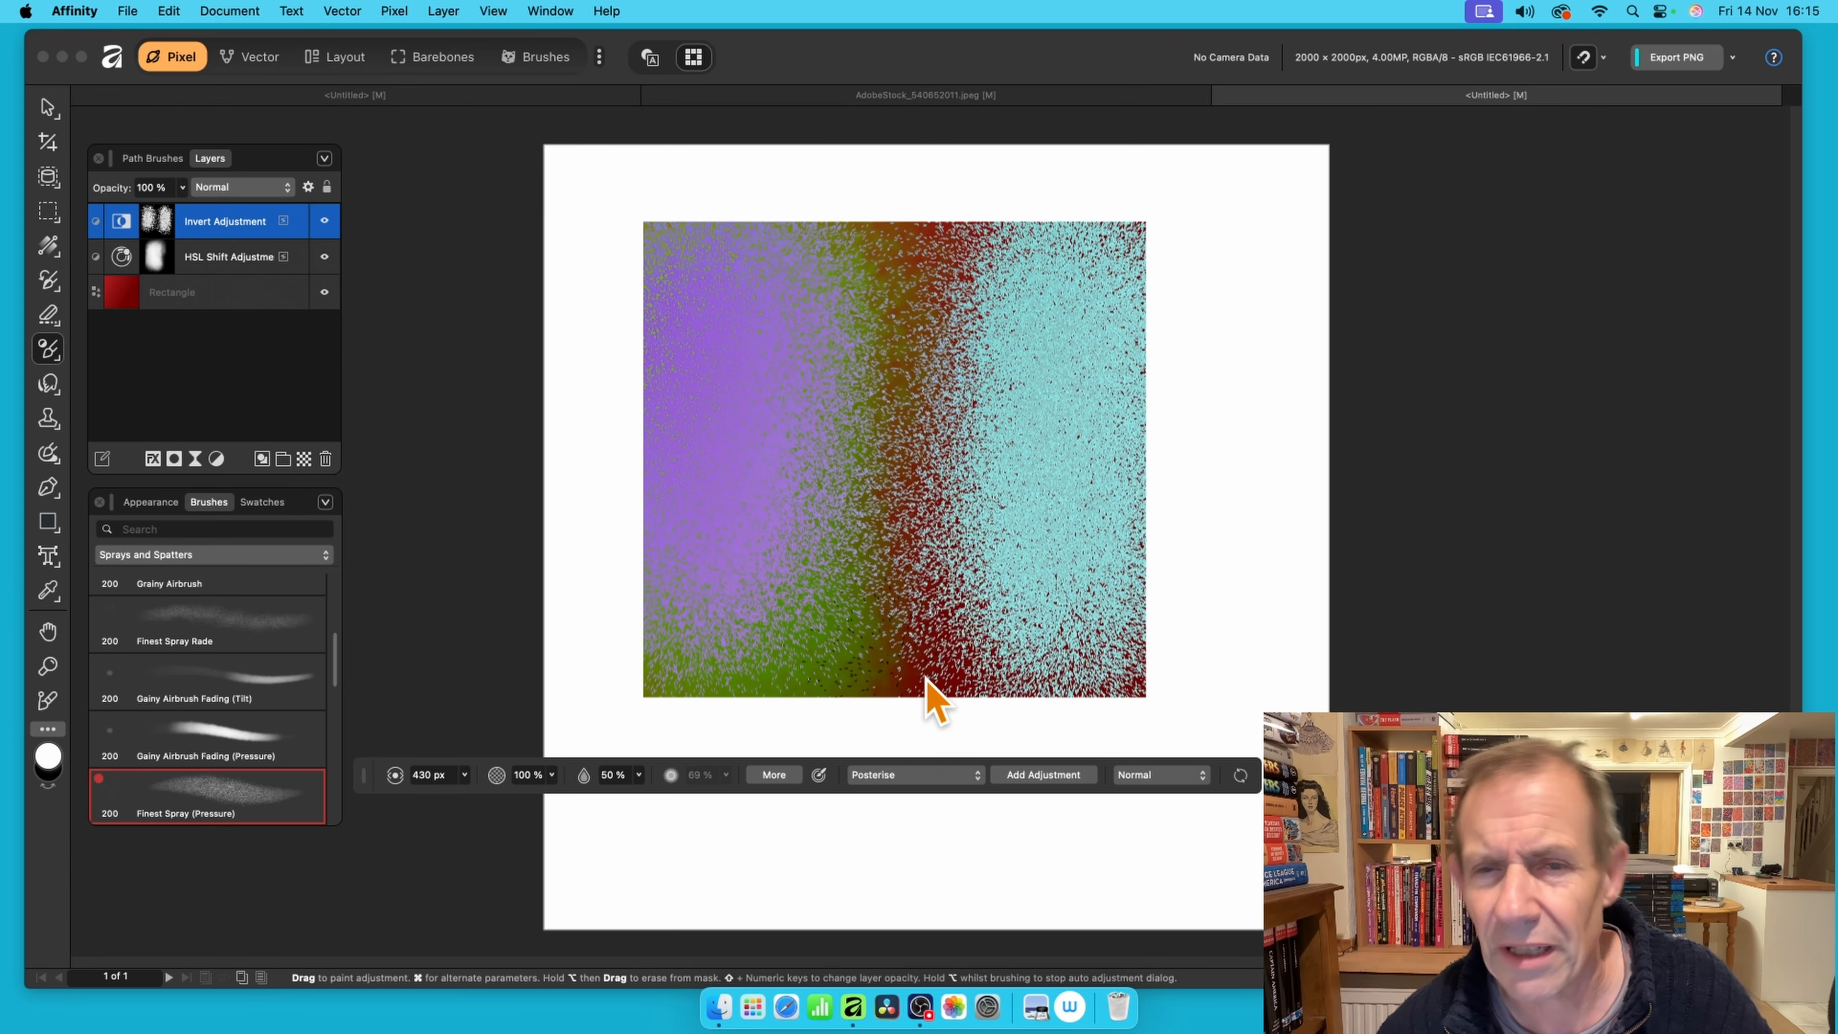
{"action": "mouse_move", "coordinate": [912, 264]}
{"action": "left_mouse_down"}
{"action": "mouse_move", "coordinate": [895, 427]}
{"action": "mouse_move", "coordinate": [891, 288]}
{"action": "mouse_move", "coordinate": [870, 423]}
{"action": "mouse_move", "coordinate": [821, 452]}
{"action": "mouse_move", "coordinate": [873, 491]}
{"action": "mouse_move", "coordinate": [874, 427]}
{"action": "left_mouse_up"}
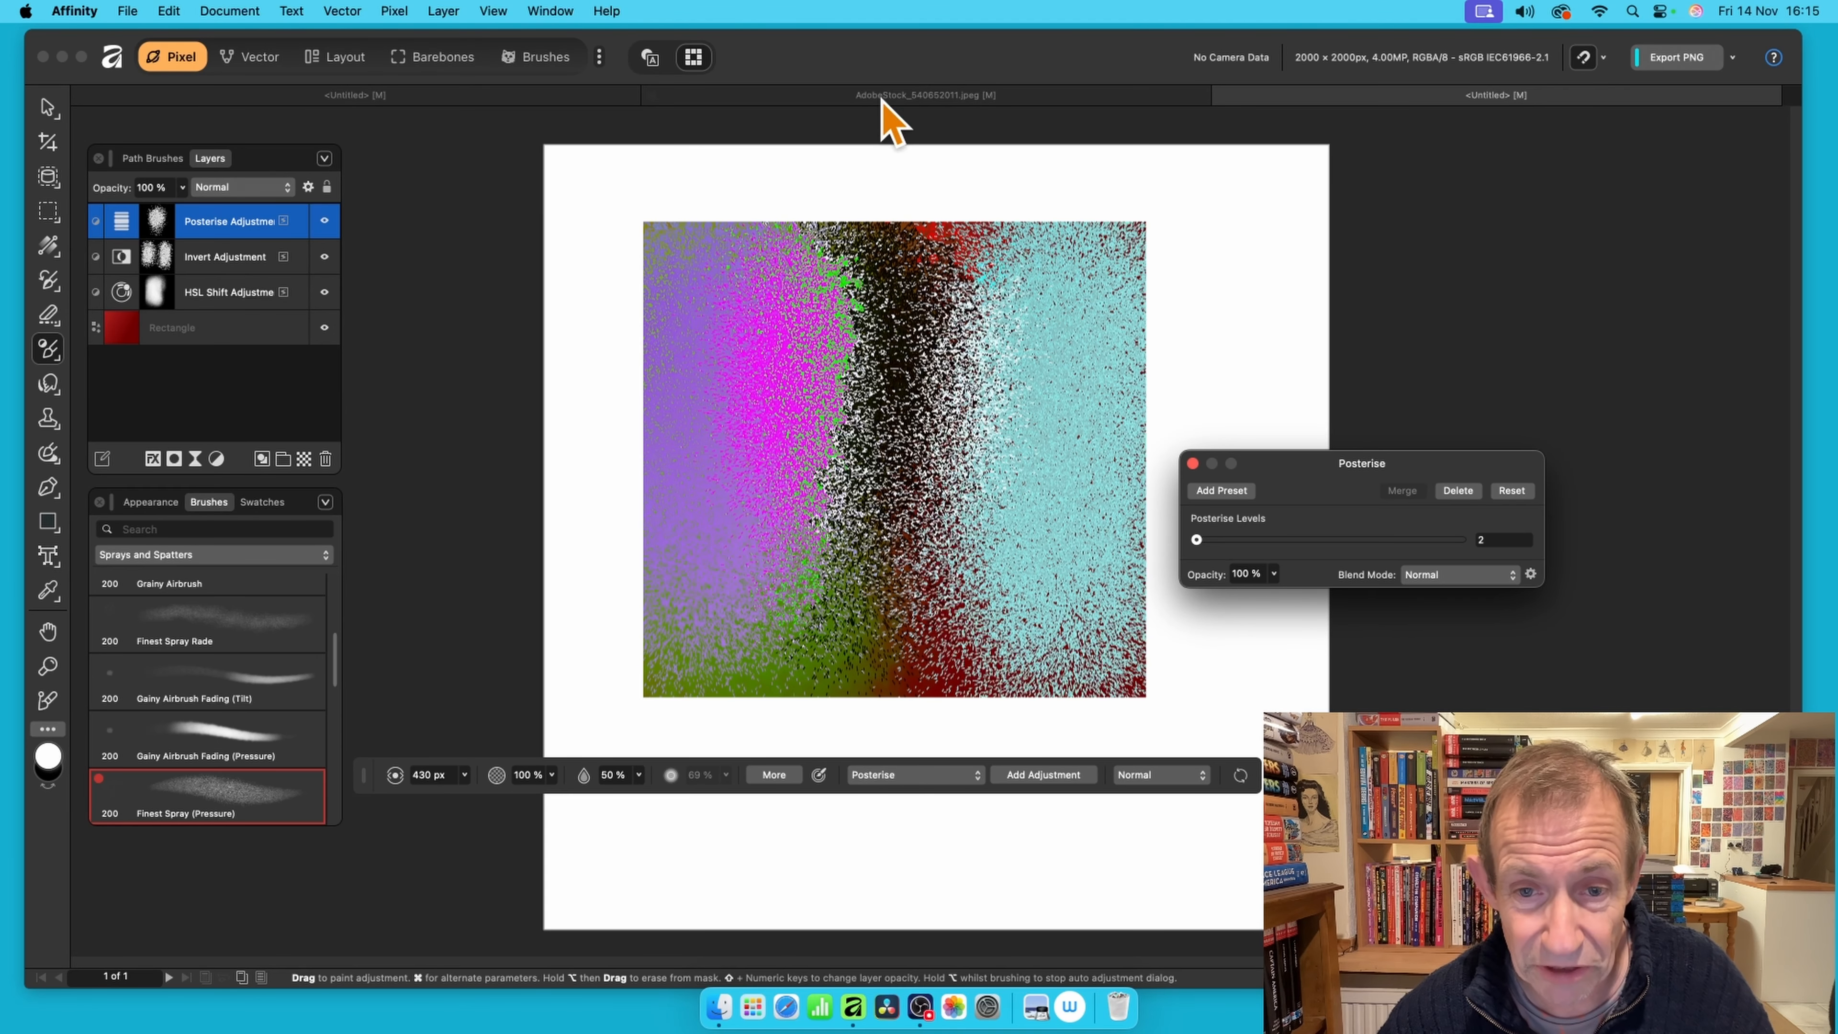
{"action": "mouse_move", "coordinate": [873, 614]}
{"action": "left_mouse_down"}
{"action": "mouse_move", "coordinate": [870, 652]}
{"action": "mouse_move", "coordinate": [890, 638]}
{"action": "left_mouse_up"}
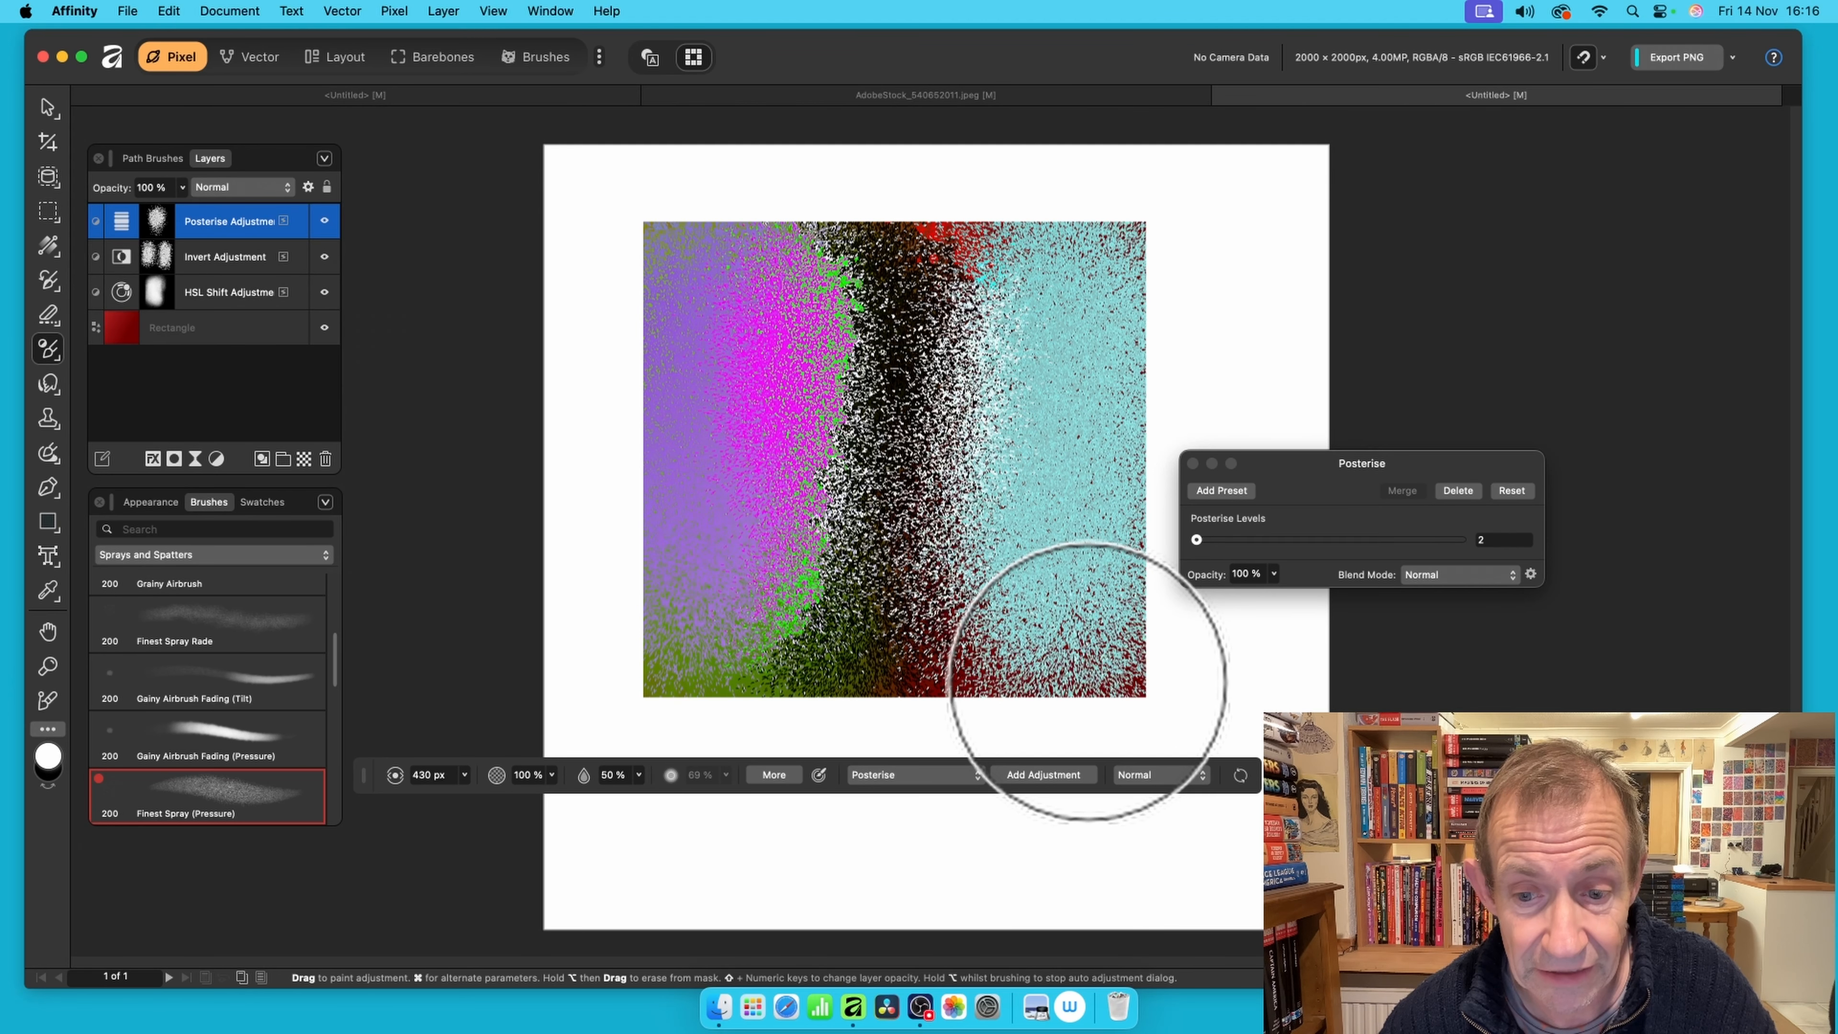
{"action": "left_click", "coordinate": [1192, 463]}
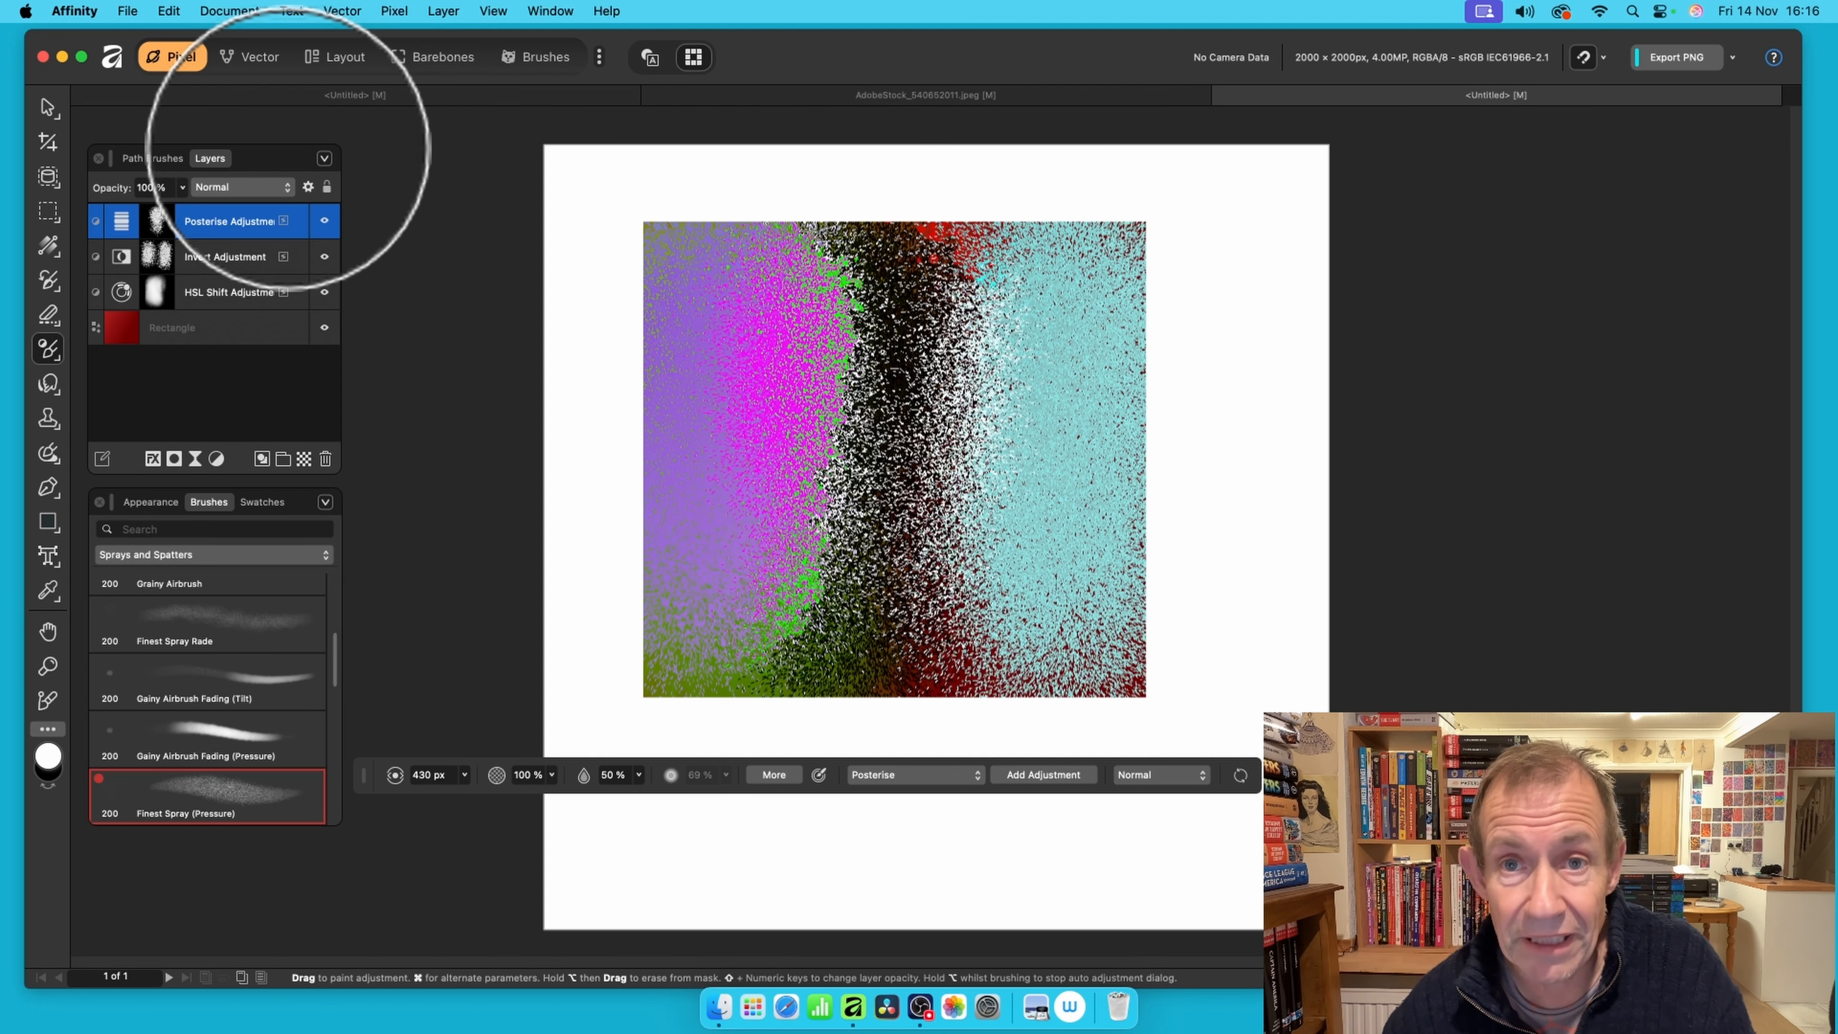
Shift the HSL adjustment layer slightly up and left with the Move Tool
{"action": "left_click", "coordinate": [48, 108]}
{"action": "left_click", "coordinate": [229, 293]}
{"action": "left_click_drag", "start_coordinate": [782, 351], "coordinate": [761, 313]}
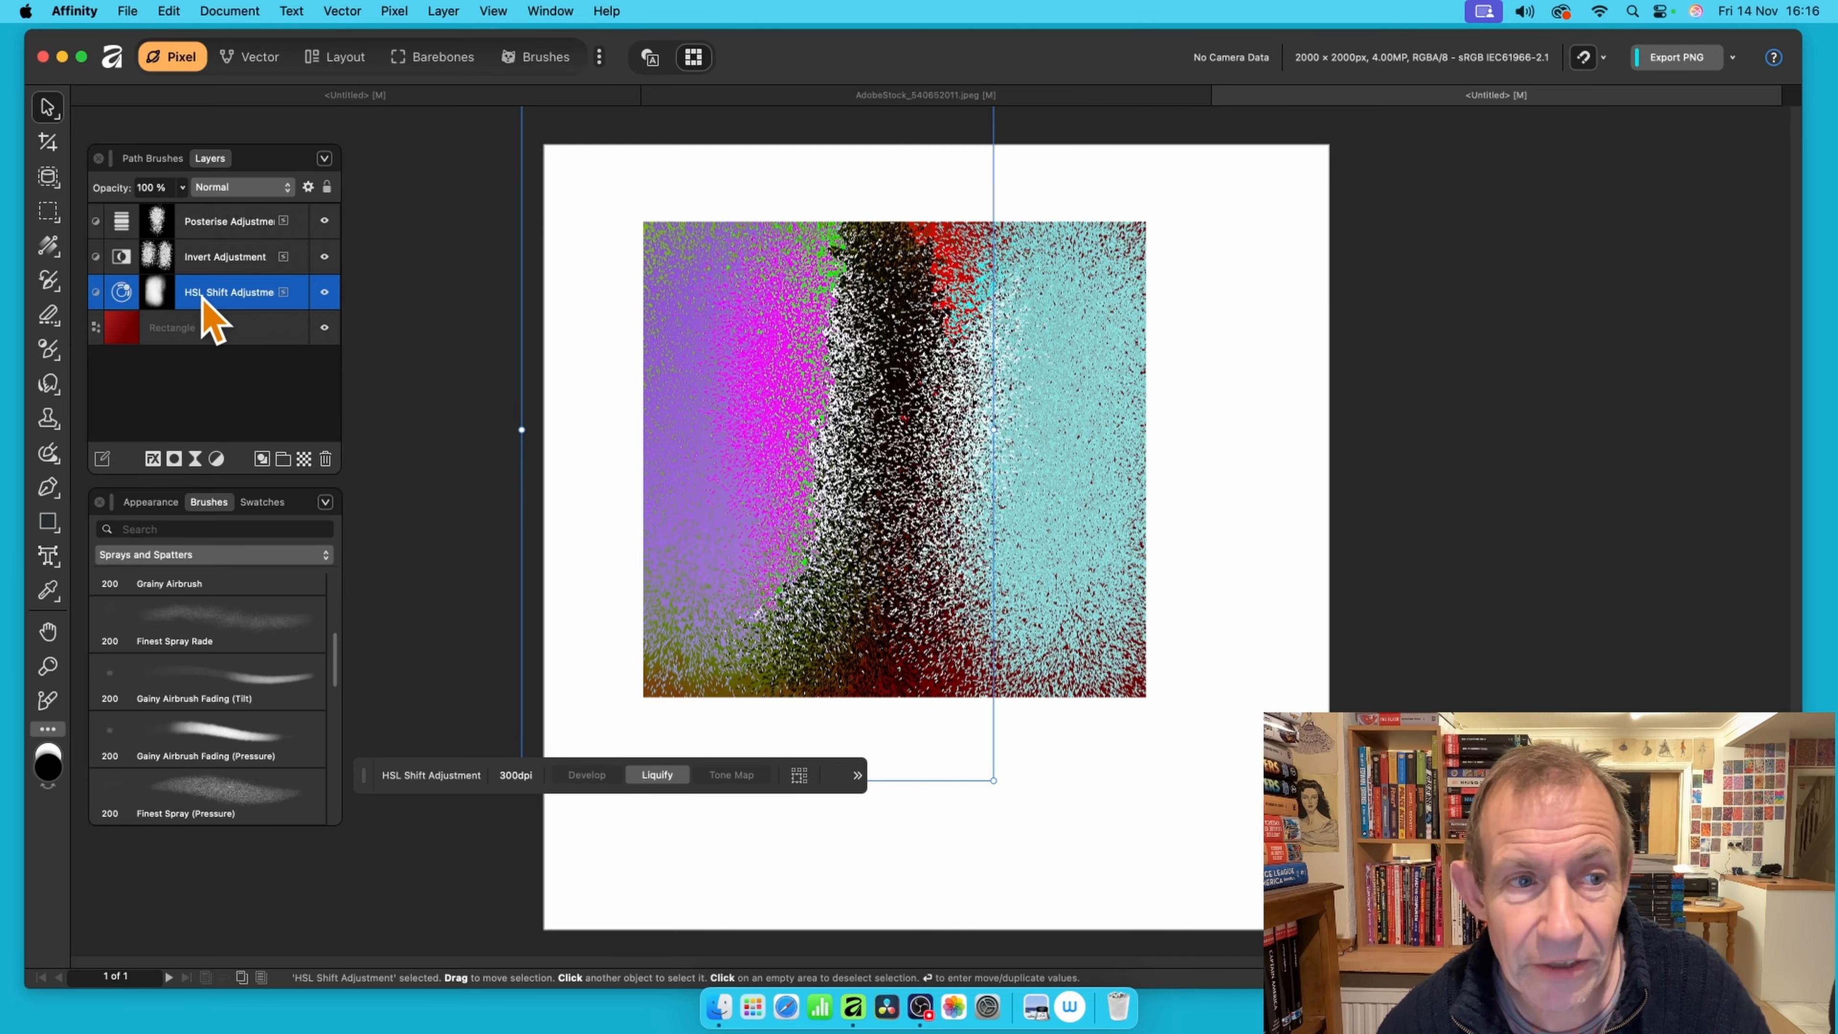
Shrink the Invert adjustment layer from its upper-left corner and reposition it over the rectangle's upper-left area
{"action": "left_click", "coordinate": [207, 258]}
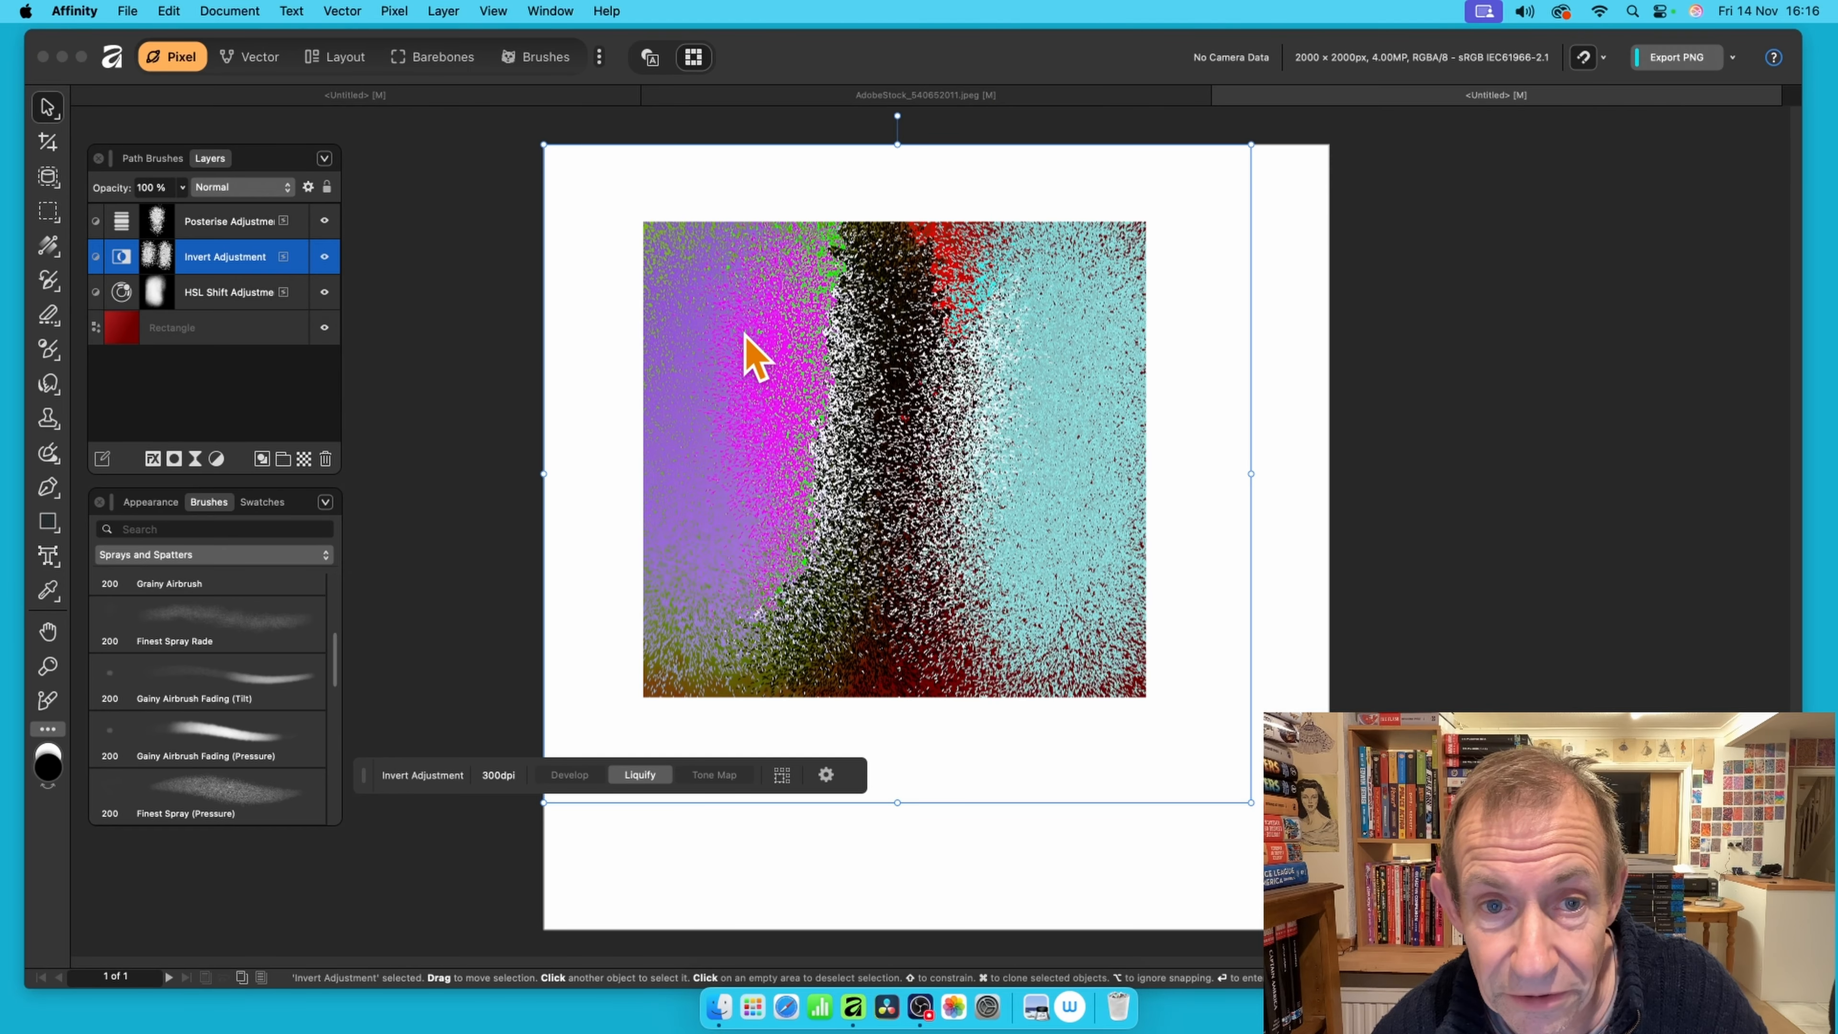
{"action": "left_click_drag", "start_coordinate": [742, 357], "coordinate": [809, 373]}
{"action": "left_click_drag", "start_coordinate": [602, 179], "coordinate": [834, 359]}
{"action": "left_click_drag", "start_coordinate": [1034, 542], "coordinate": [722, 328]}
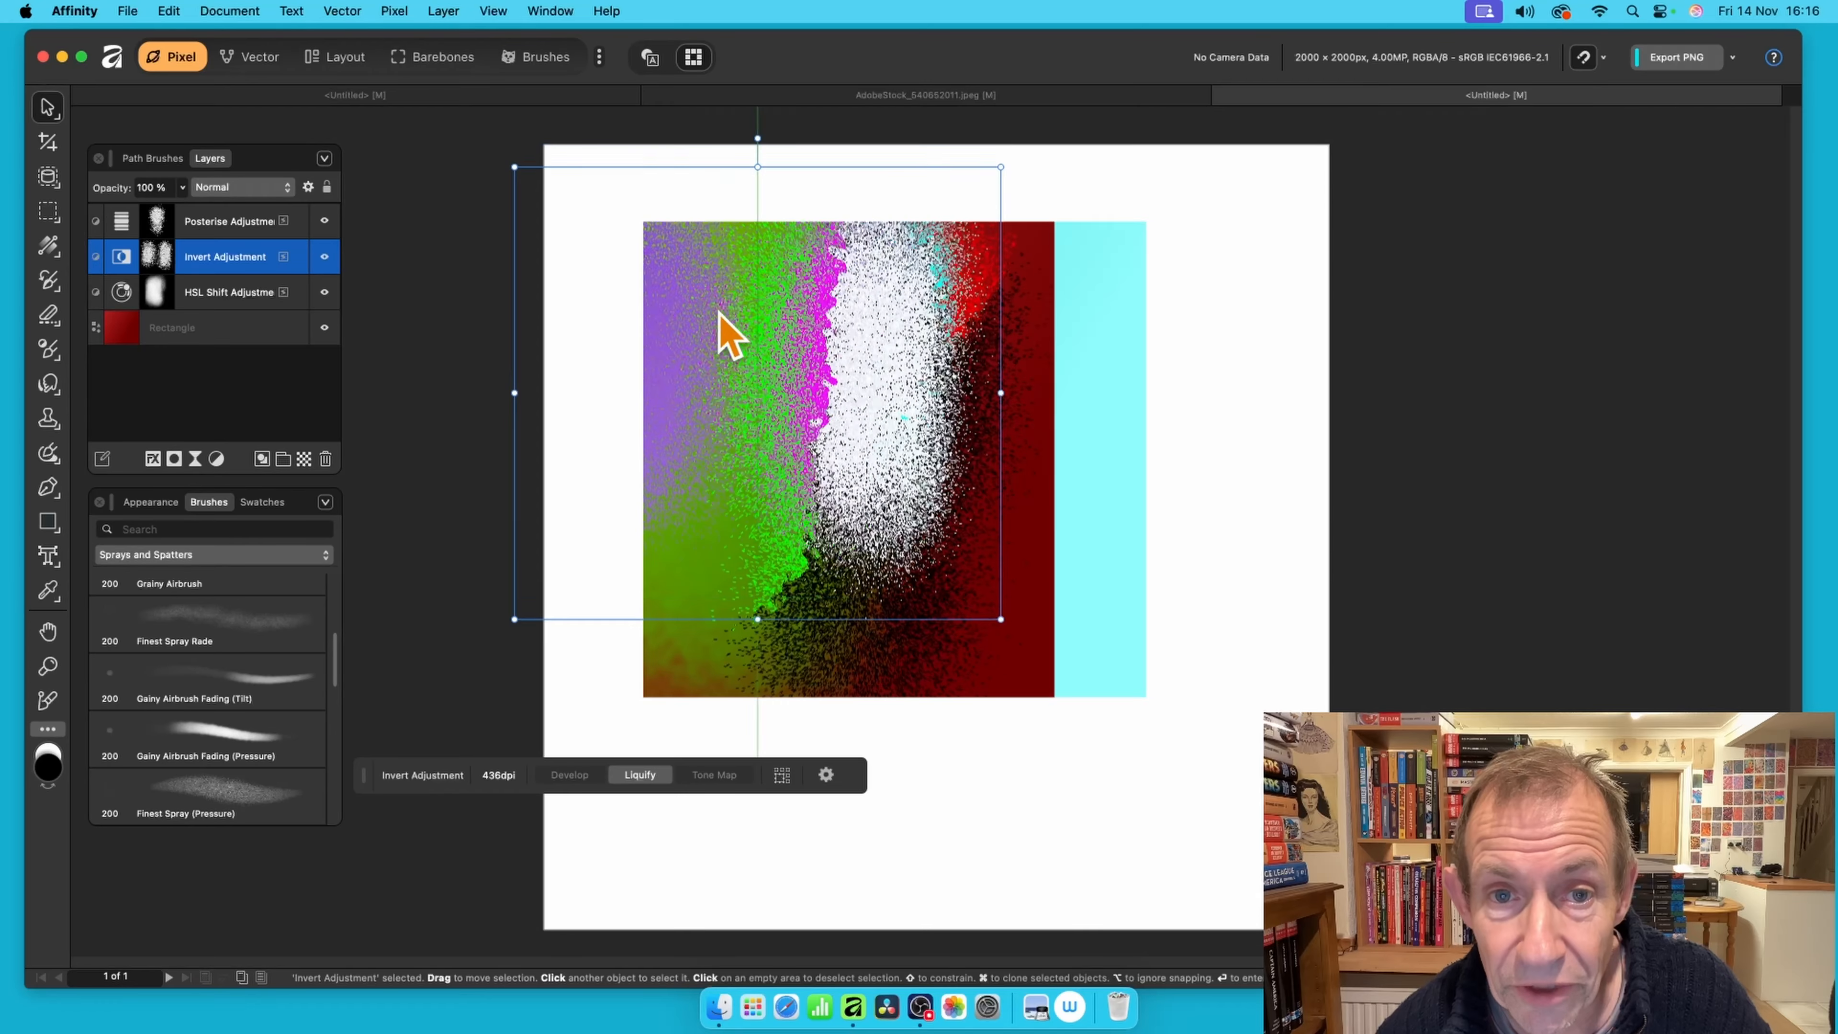
Rotate the Invert adjustment layer clockwise by roughly 45°, then enlarge and reposition it over the rectangle
{"action": "left_click_drag", "start_coordinate": [755, 141], "coordinate": [936, 181]}
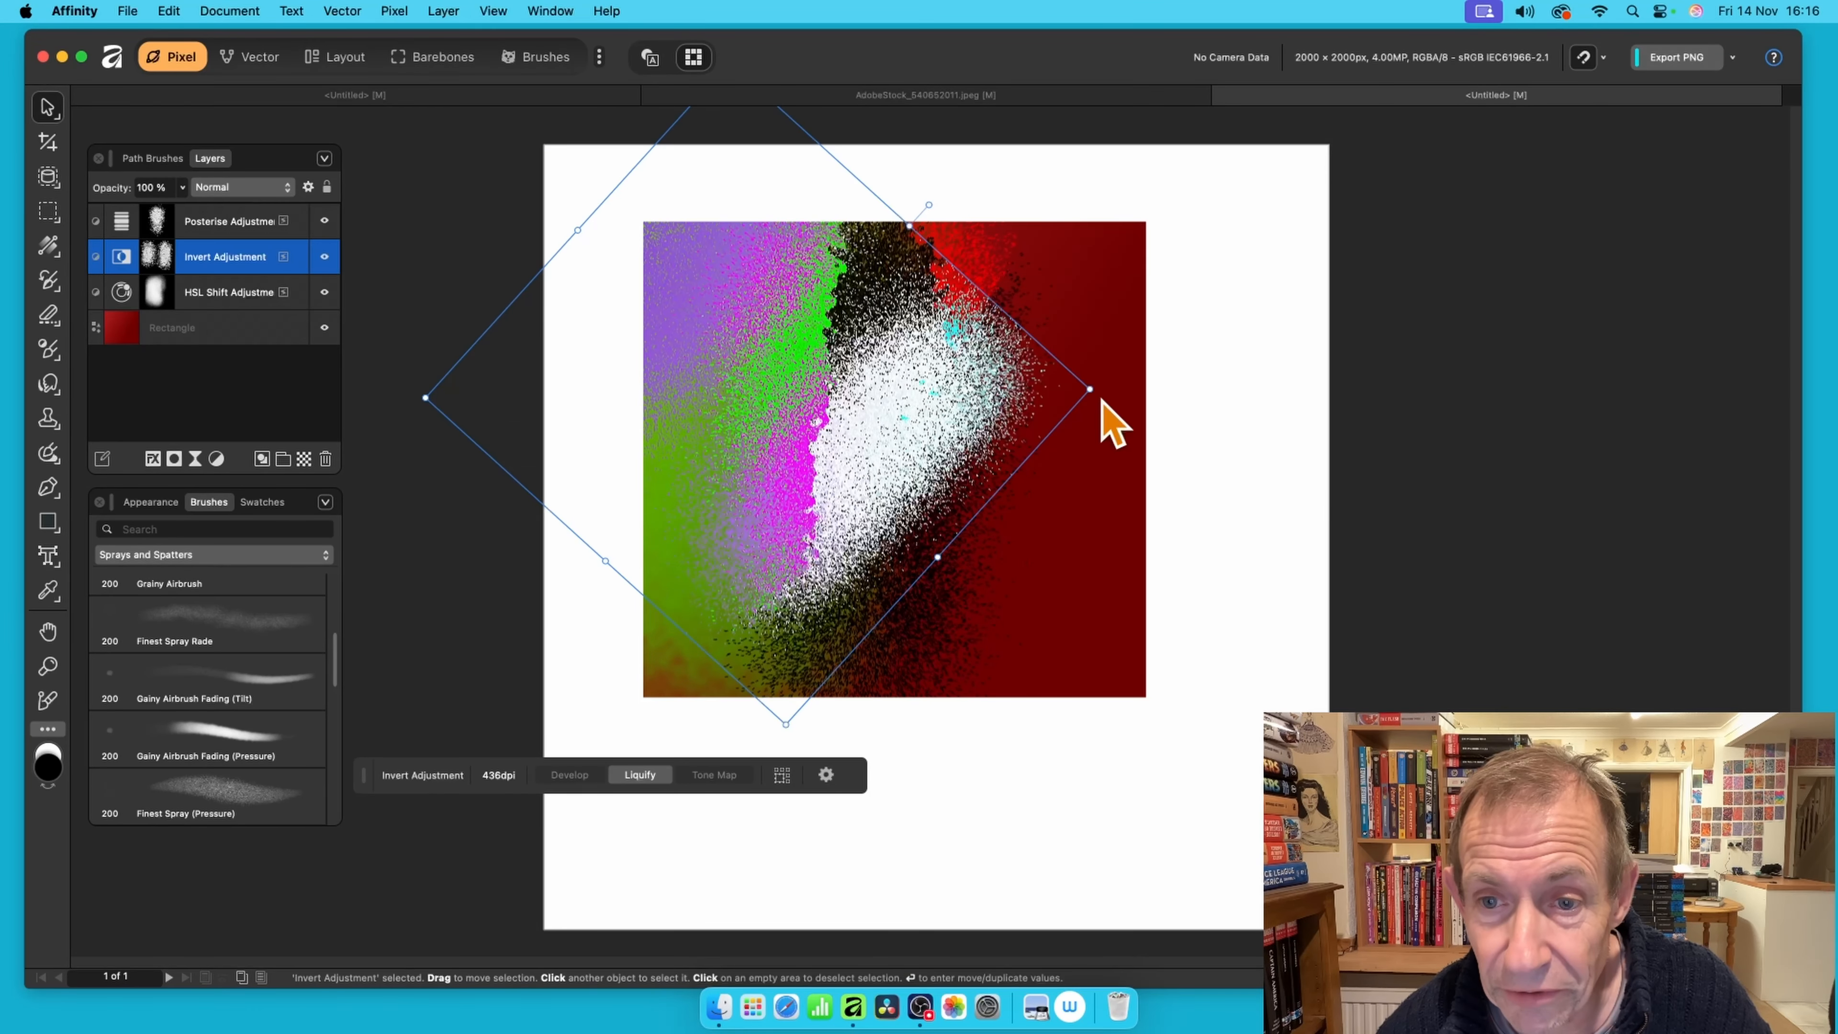
{"action": "left_click_drag", "start_coordinate": [1100, 391], "coordinate": [1347, 403]}
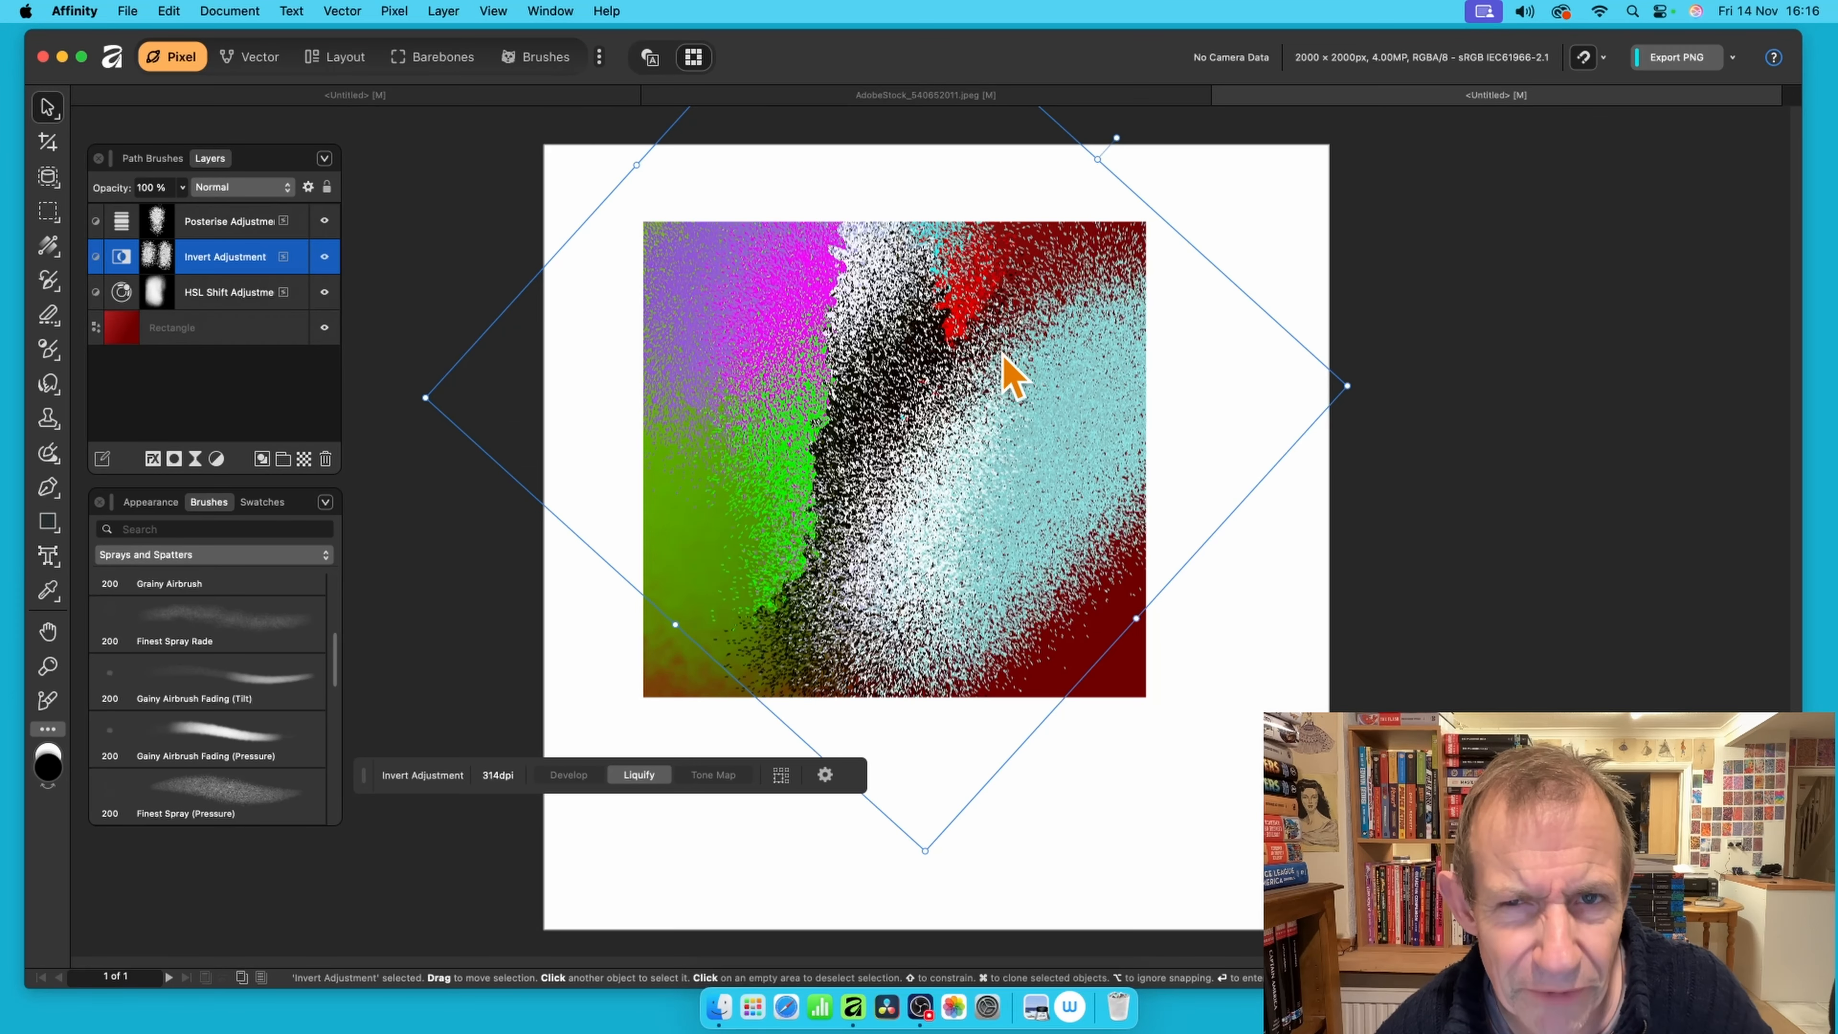
{"action": "left_click_drag", "start_coordinate": [1013, 377], "coordinate": [841, 324]}
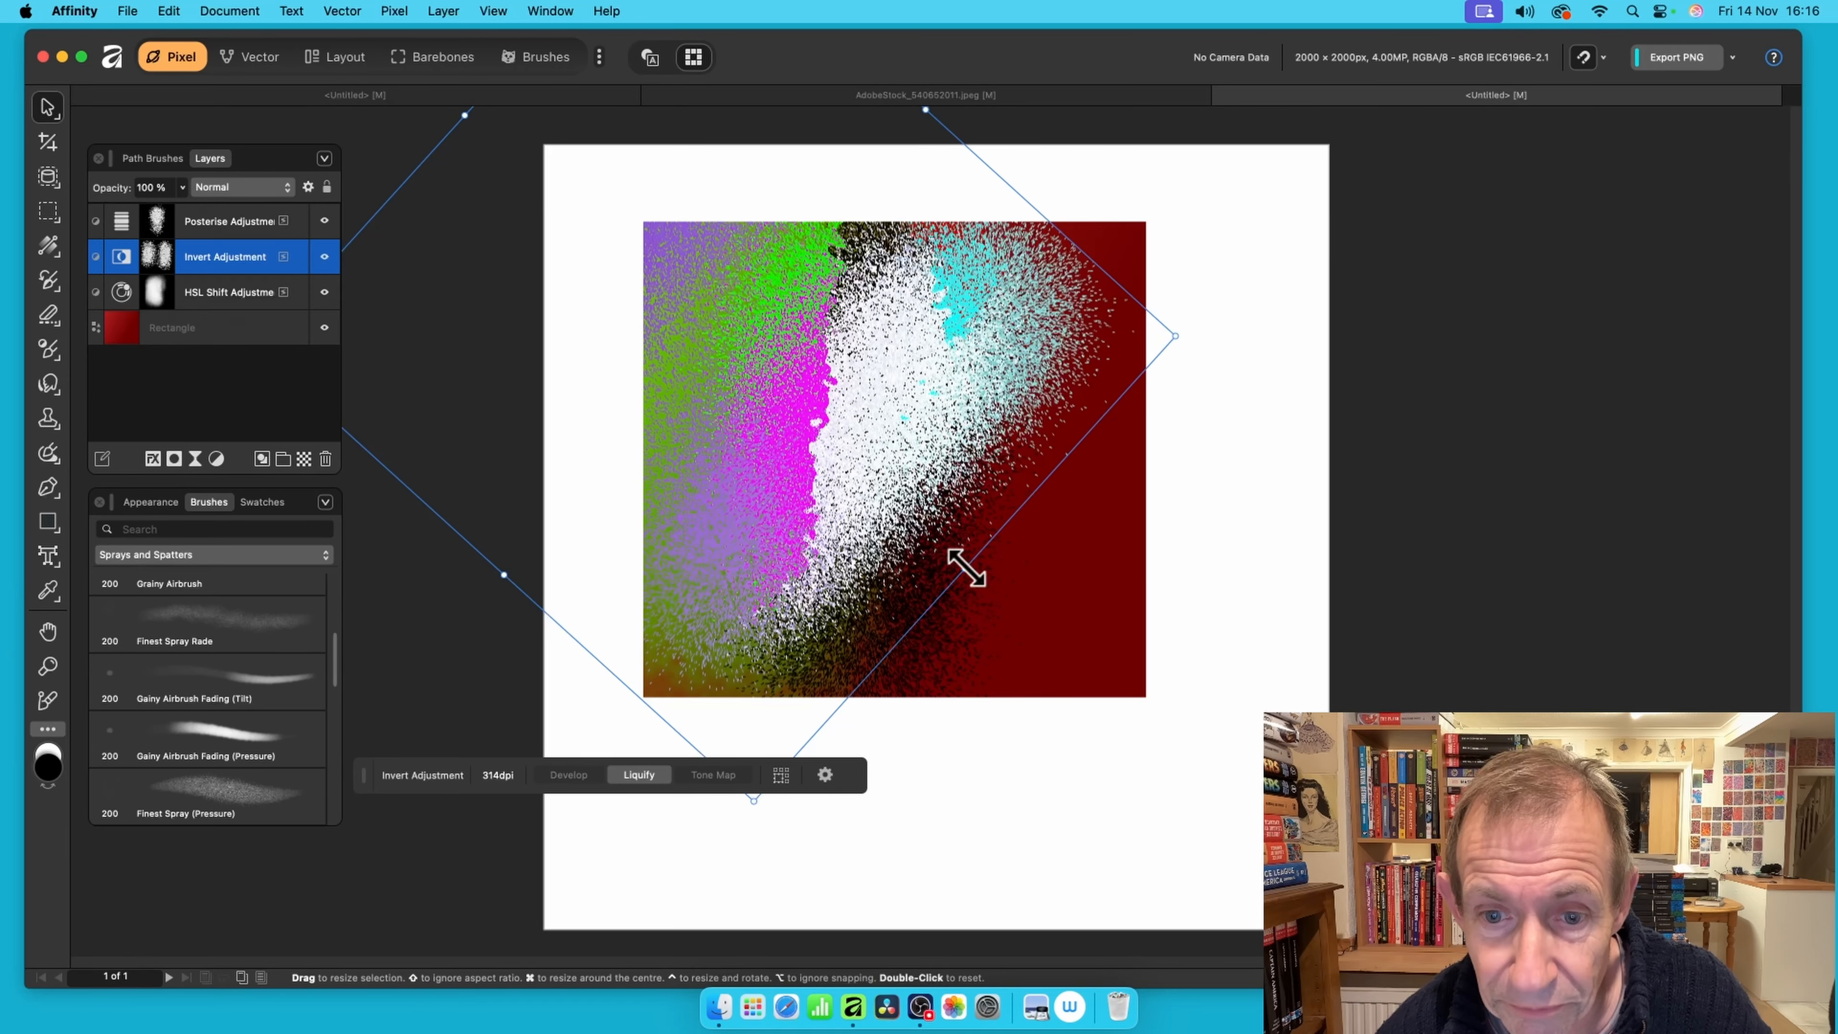
{"action": "left_click_drag", "start_coordinate": [966, 567], "coordinate": [1186, 706]}
{"action": "left_click_drag", "start_coordinate": [936, 484], "coordinate": [1000, 542]}
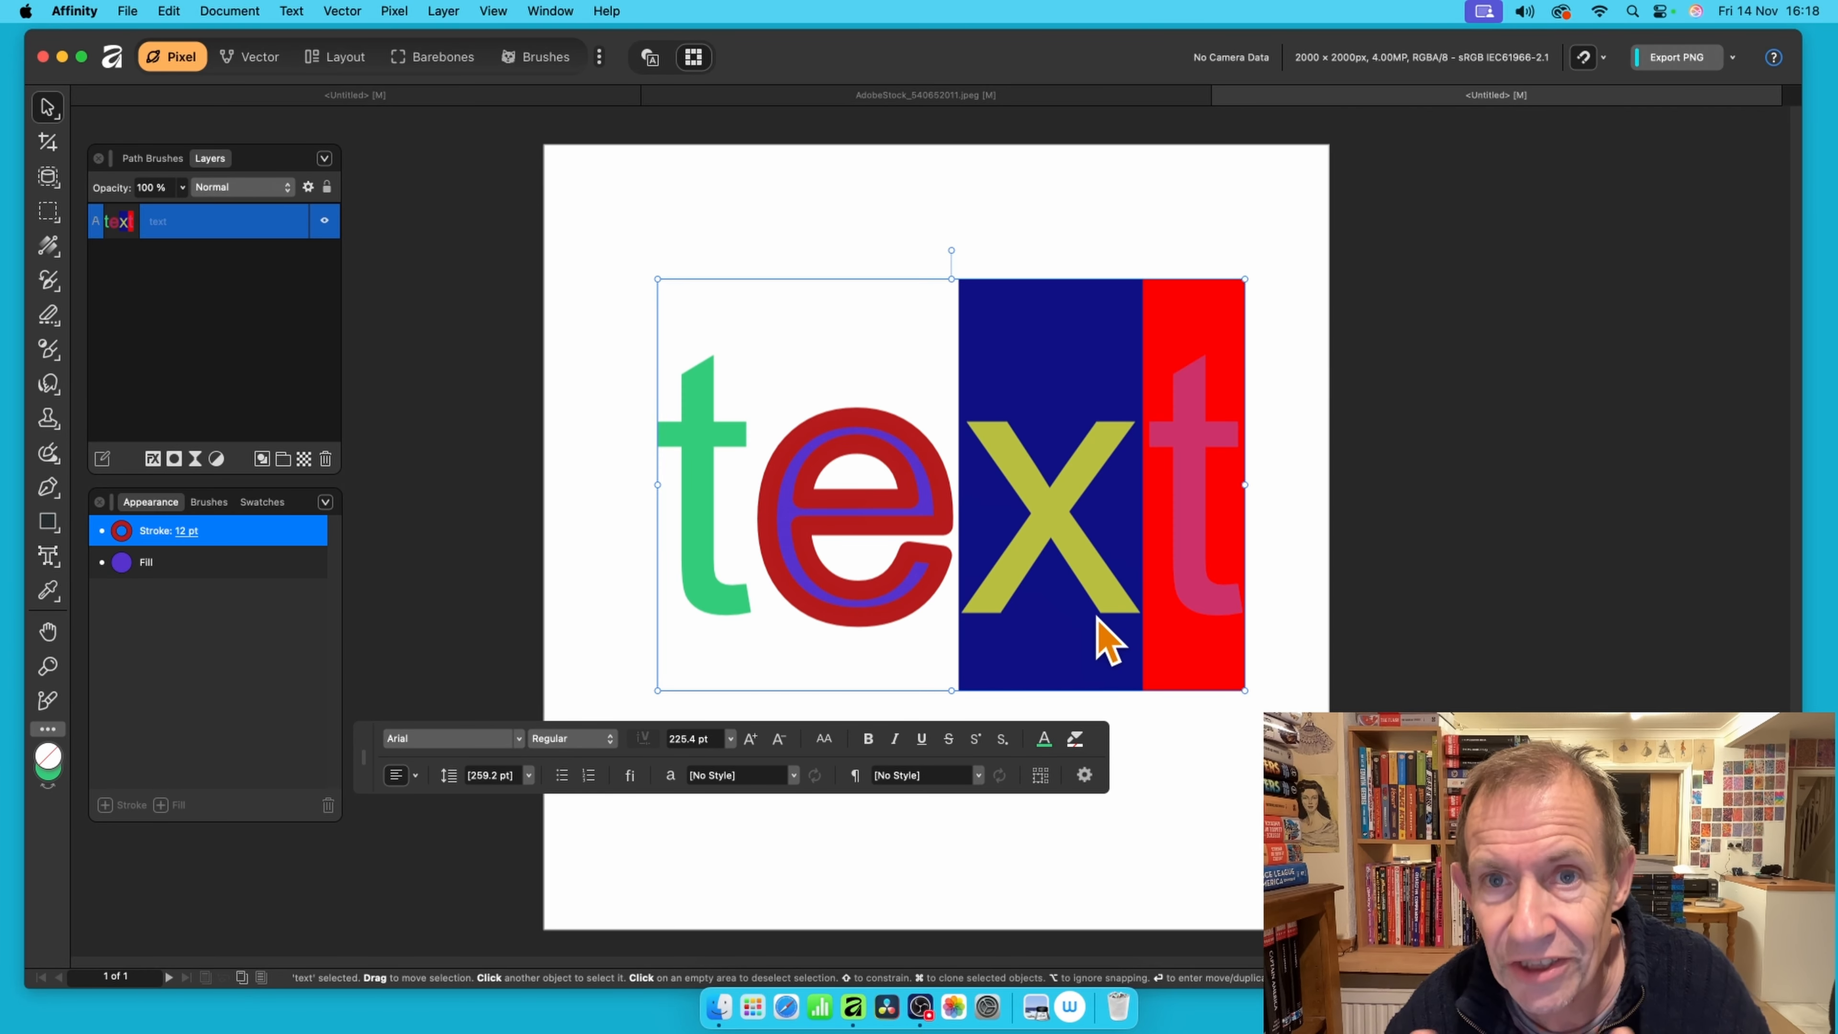
Move the multicoloured text slightly up and spray an HSL adjustment over its green first letter with the Adjustment Brush Tool
{"action": "left_click_drag", "start_coordinate": [1042, 484], "coordinate": [1033, 457]}
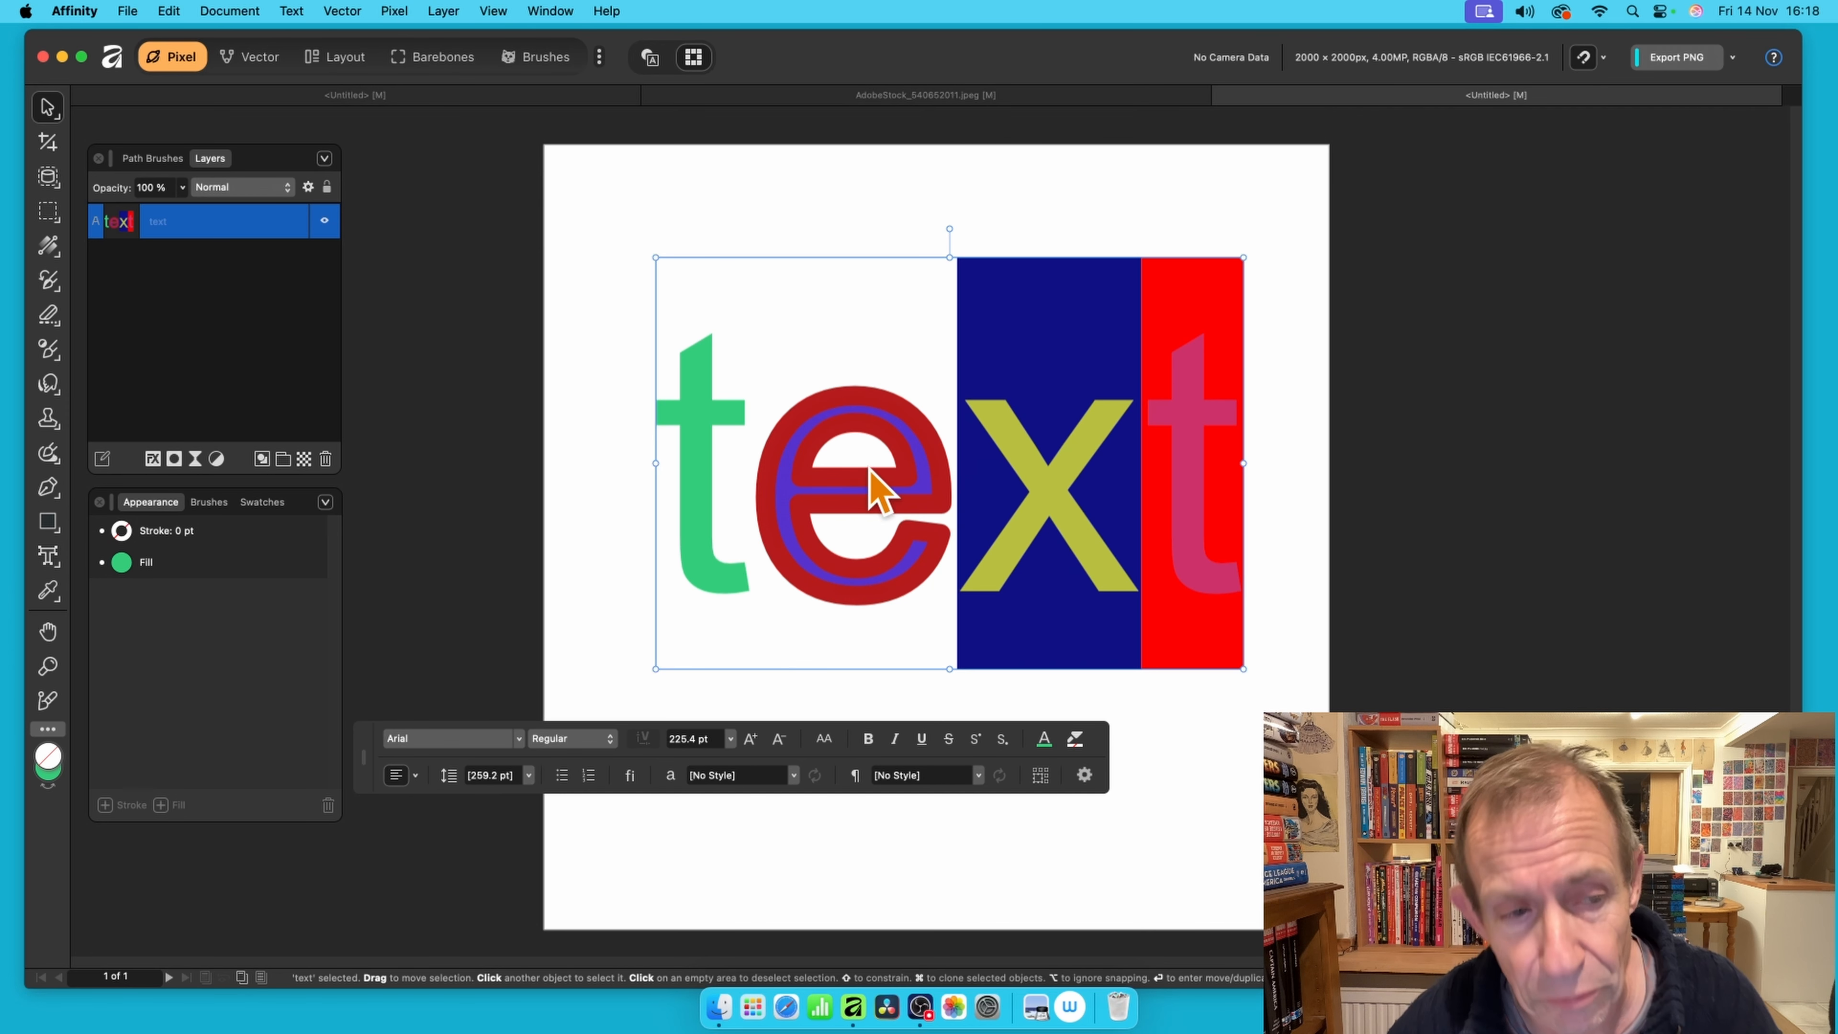
{"action": "left_click", "coordinate": [57, 350]}
{"action": "left_click", "coordinate": [142, 351]}
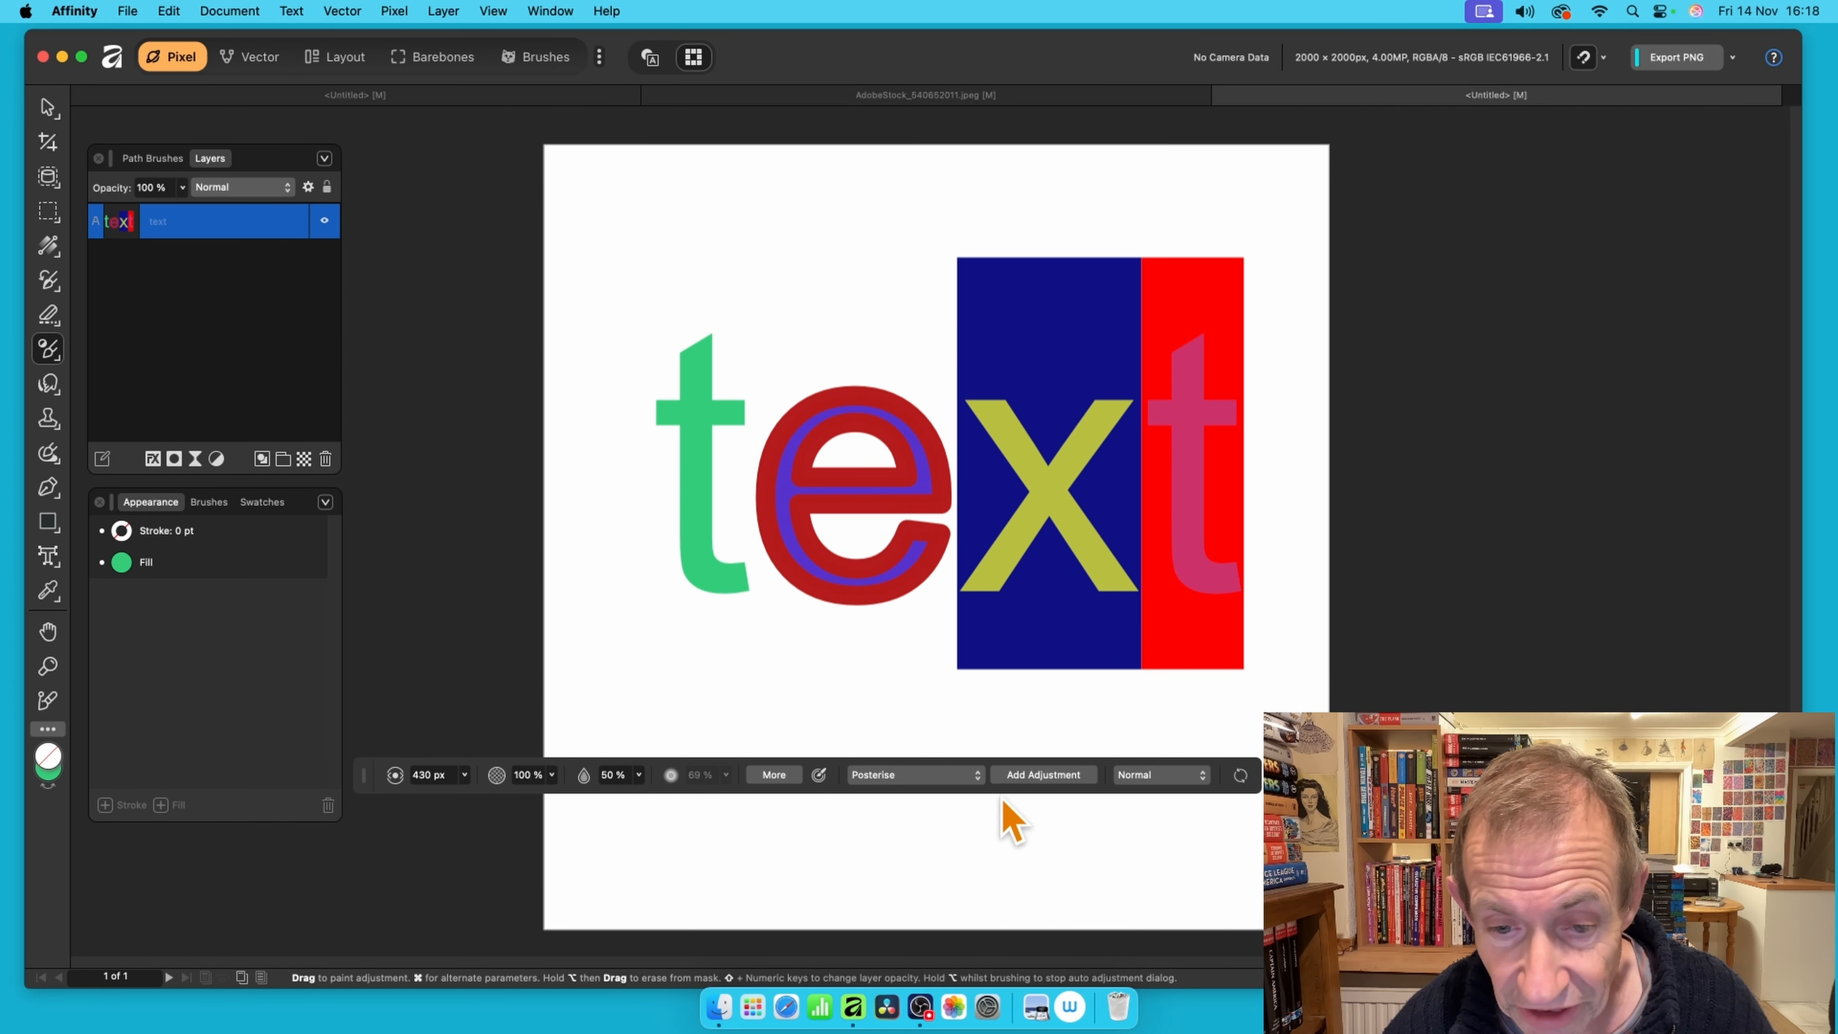
{"action": "left_click", "coordinate": [929, 777]}
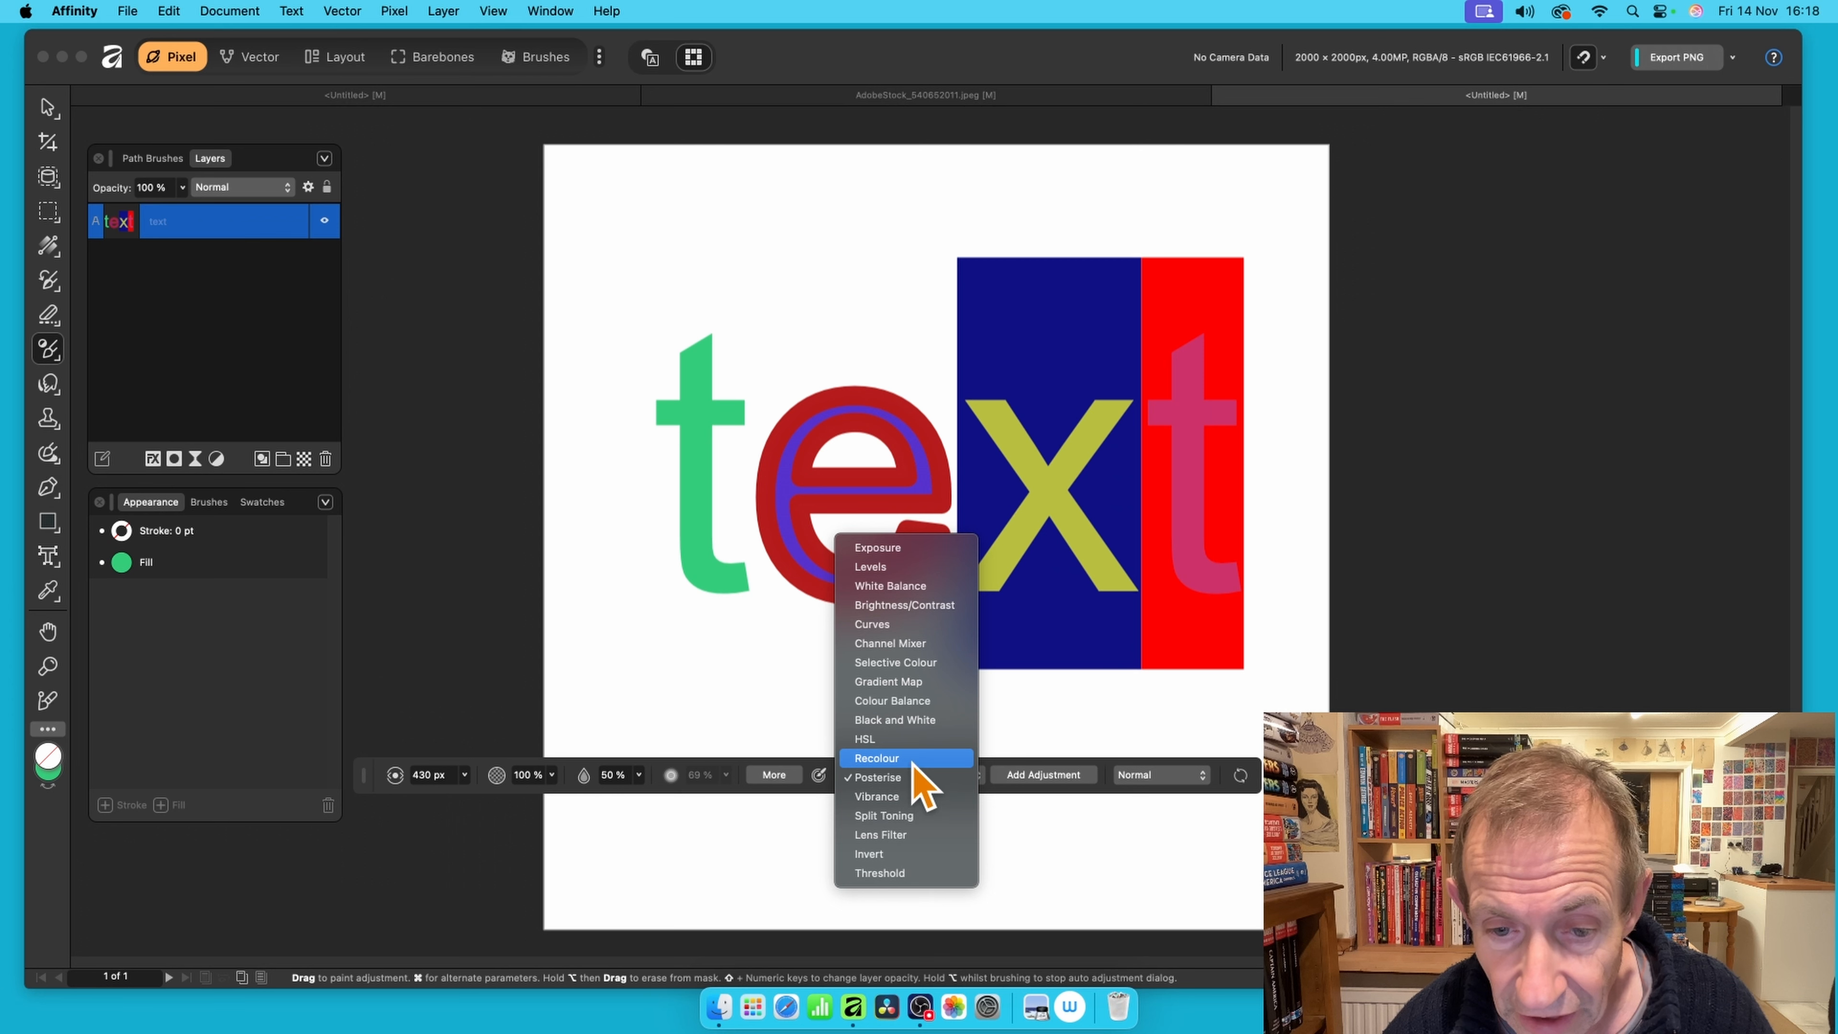
{"action": "left_click", "coordinate": [914, 739]}
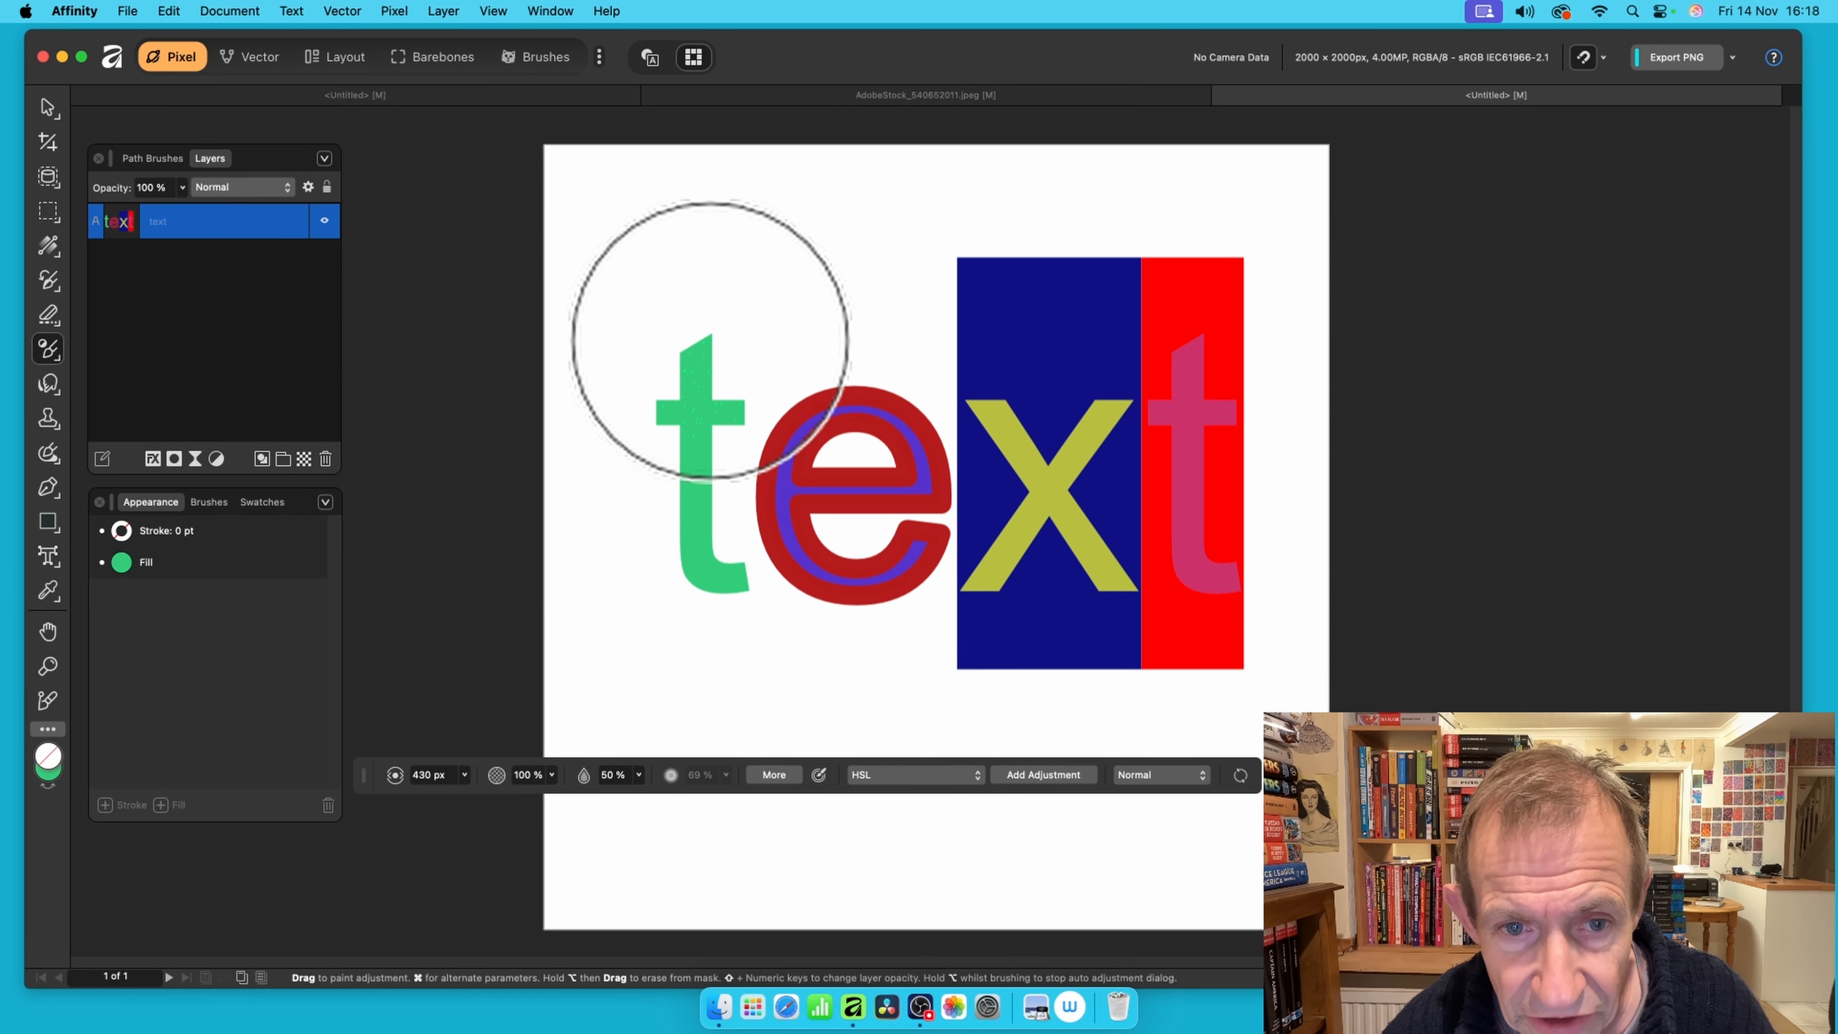
{"action": "mouse_move", "coordinate": [710, 320]}
{"action": "left_mouse_down"}
{"action": "mouse_move", "coordinate": [703, 428]}
{"action": "mouse_move", "coordinate": [686, 311]}
{"action": "mouse_move", "coordinate": [667, 367]}
{"action": "mouse_move", "coordinate": [667, 567]}
{"action": "mouse_move", "coordinate": [611, 336]}
{"action": "mouse_move", "coordinate": [627, 526]}
{"action": "left_mouse_up"}
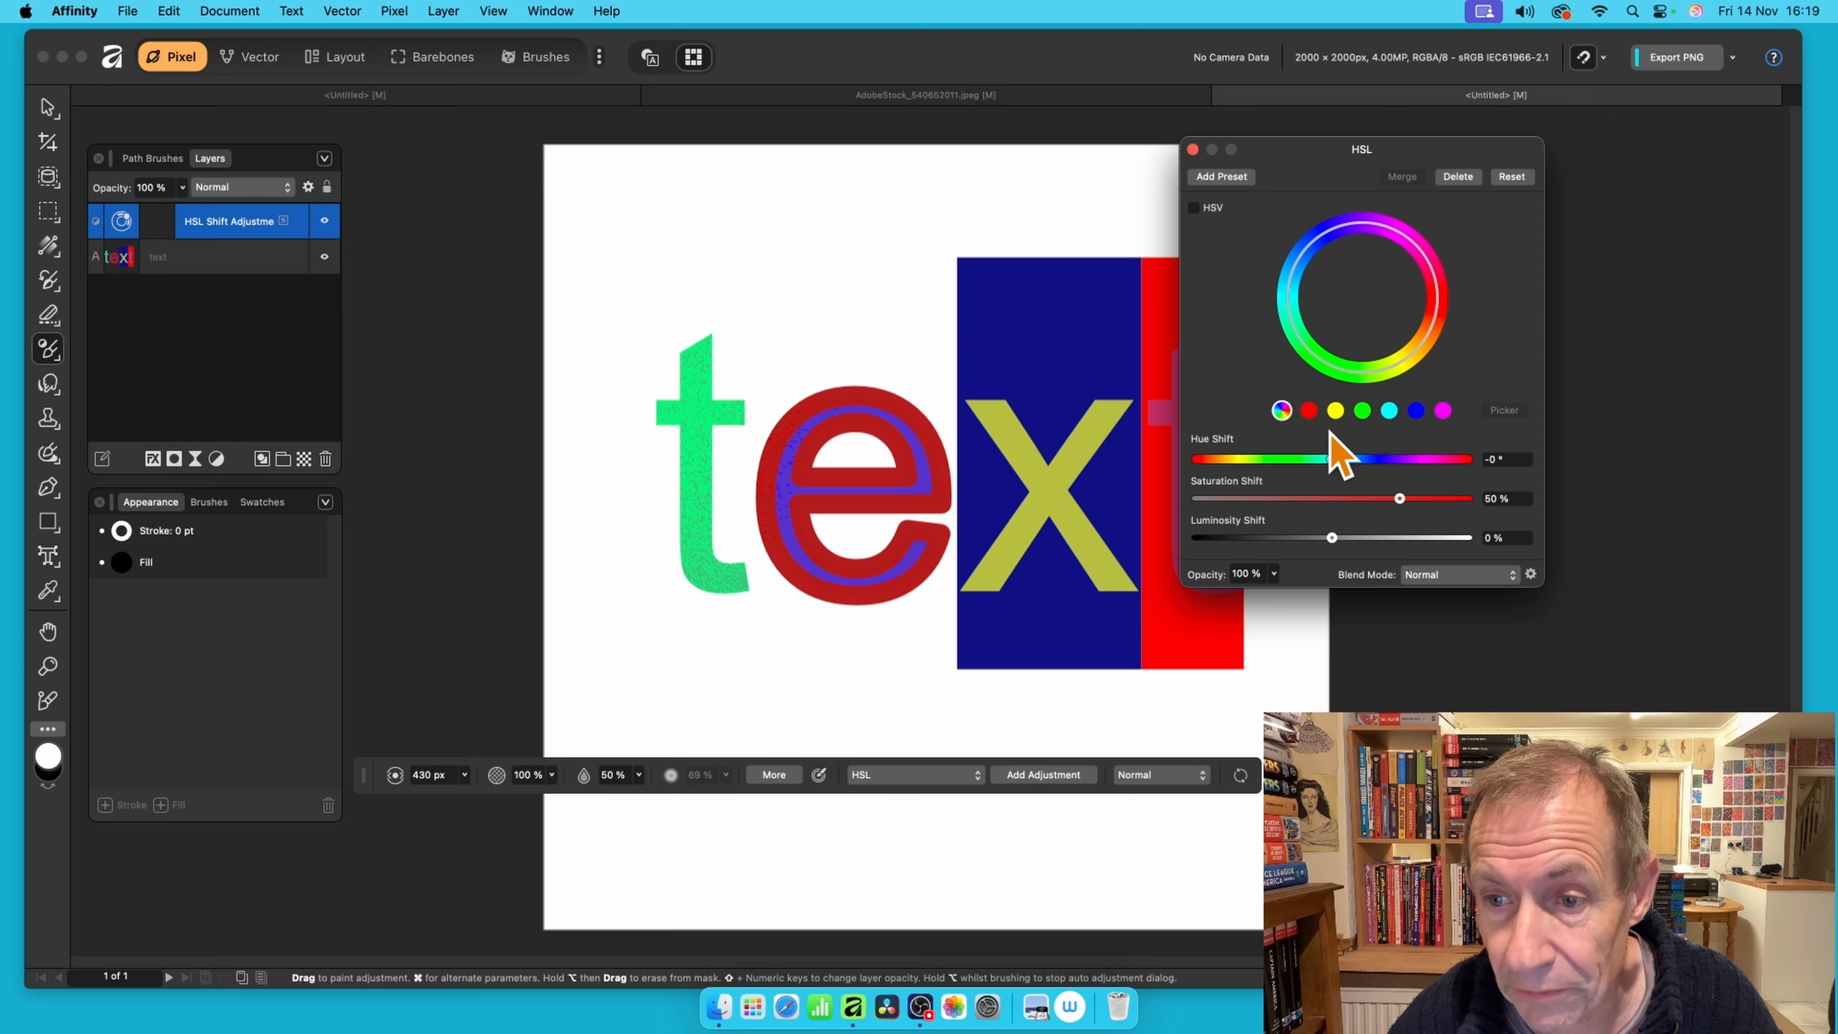
Set the hue shift of the HSL adjustment on the first letter to -102.3° and close its settings
{"action": "left_click_drag", "start_coordinate": [1333, 459], "coordinate": [1436, 478]}
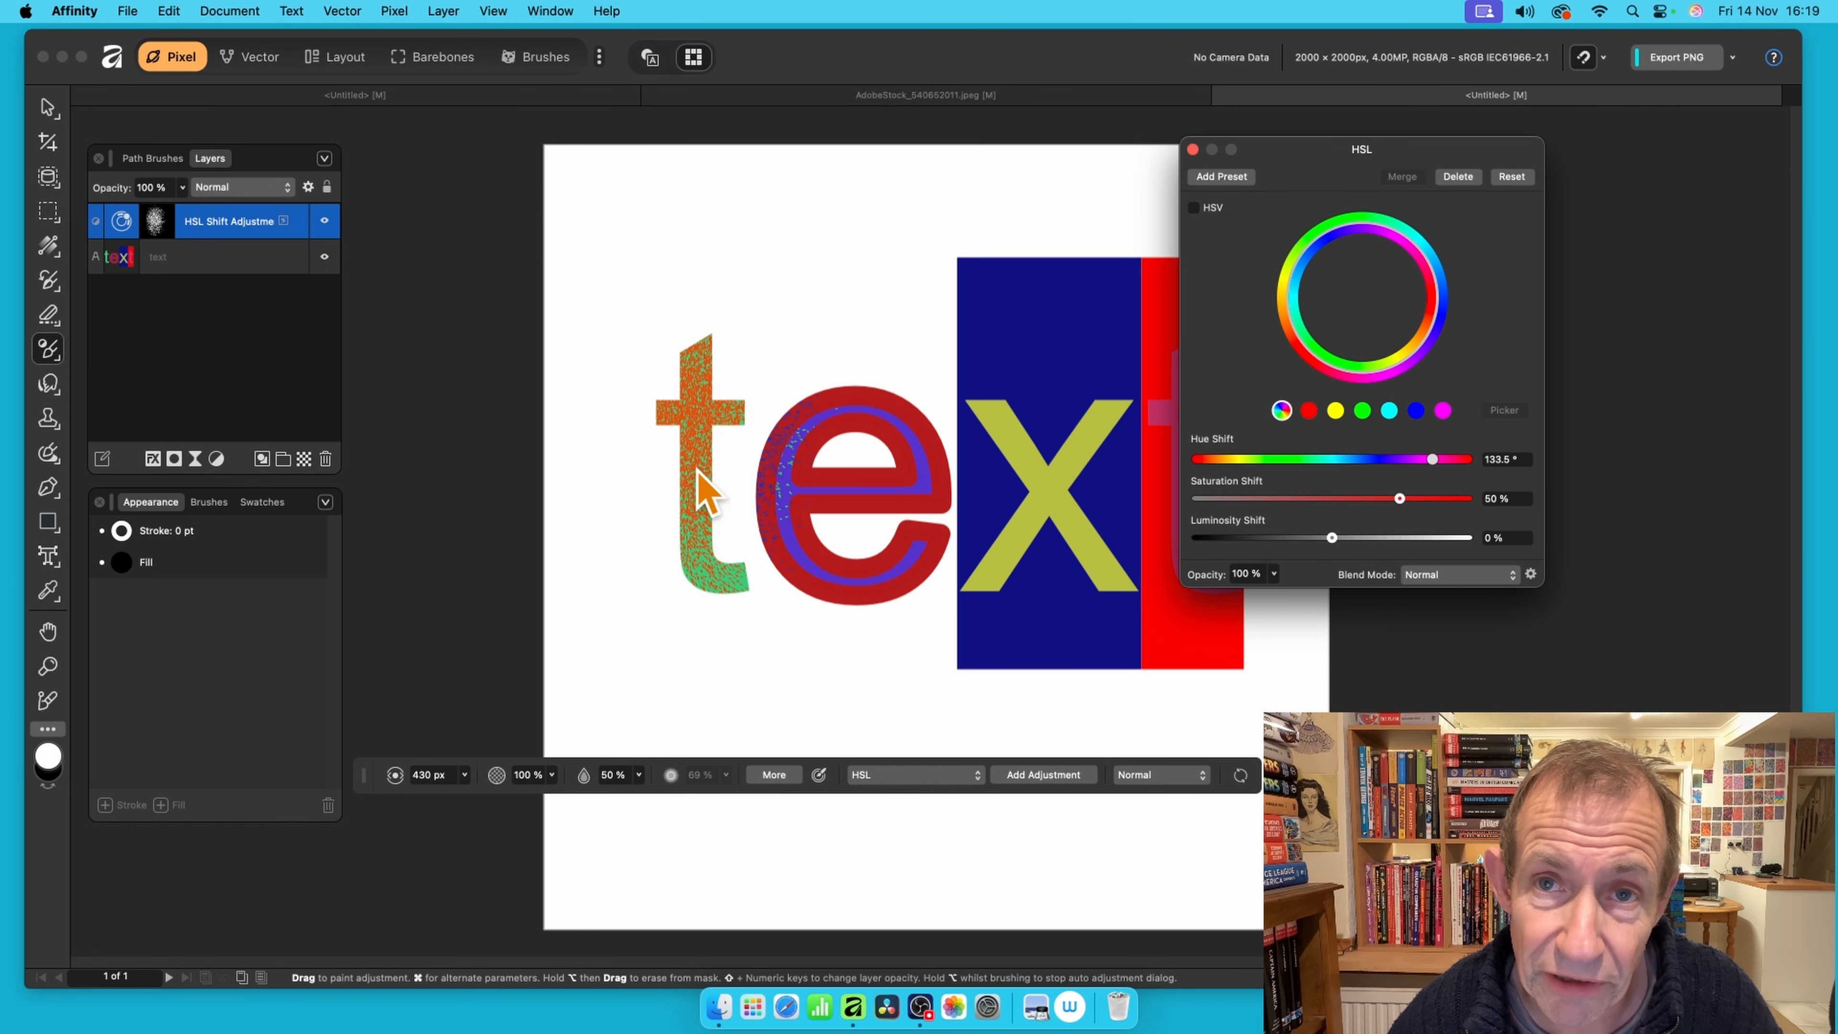
{"action": "left_click_drag", "start_coordinate": [1448, 460], "coordinate": [1257, 463]}
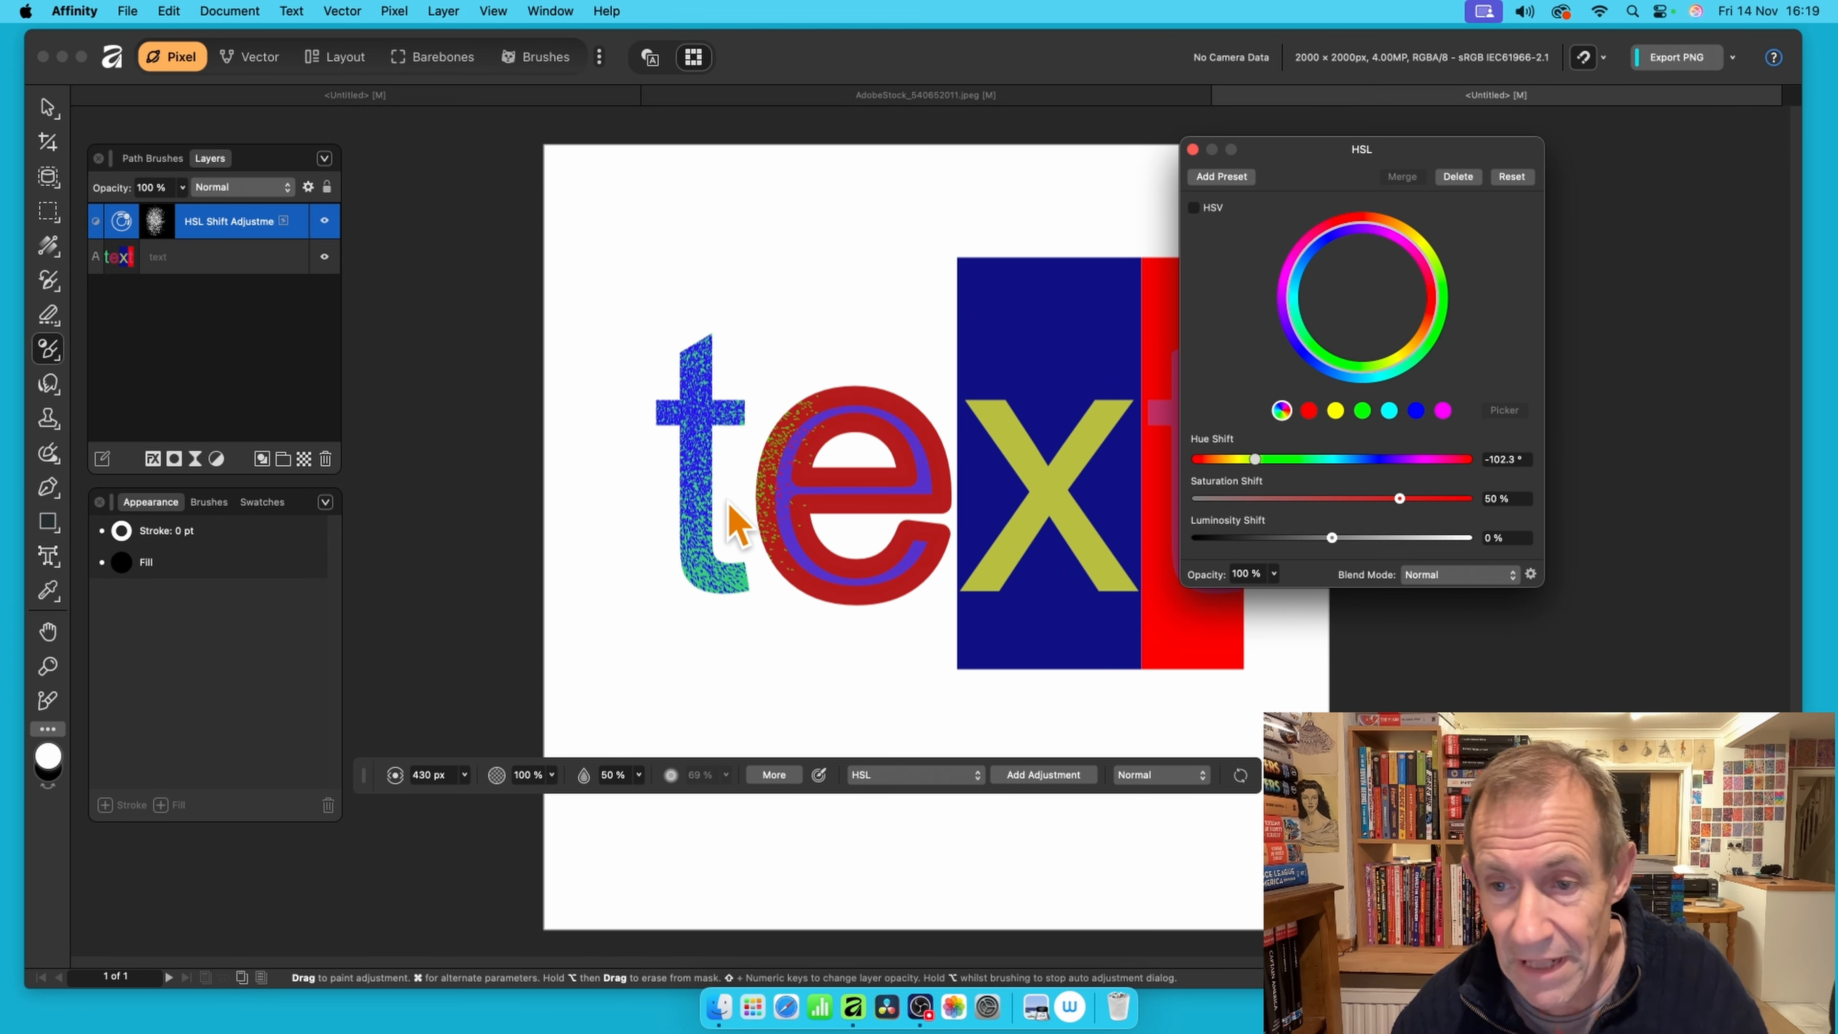
{"action": "left_click", "coordinate": [1192, 150]}
Paint a Black and White adjustment over the letter e with the Rade Fibers Oil brush, then undo all but the first stroke
{"action": "left_click", "coordinate": [921, 779]}
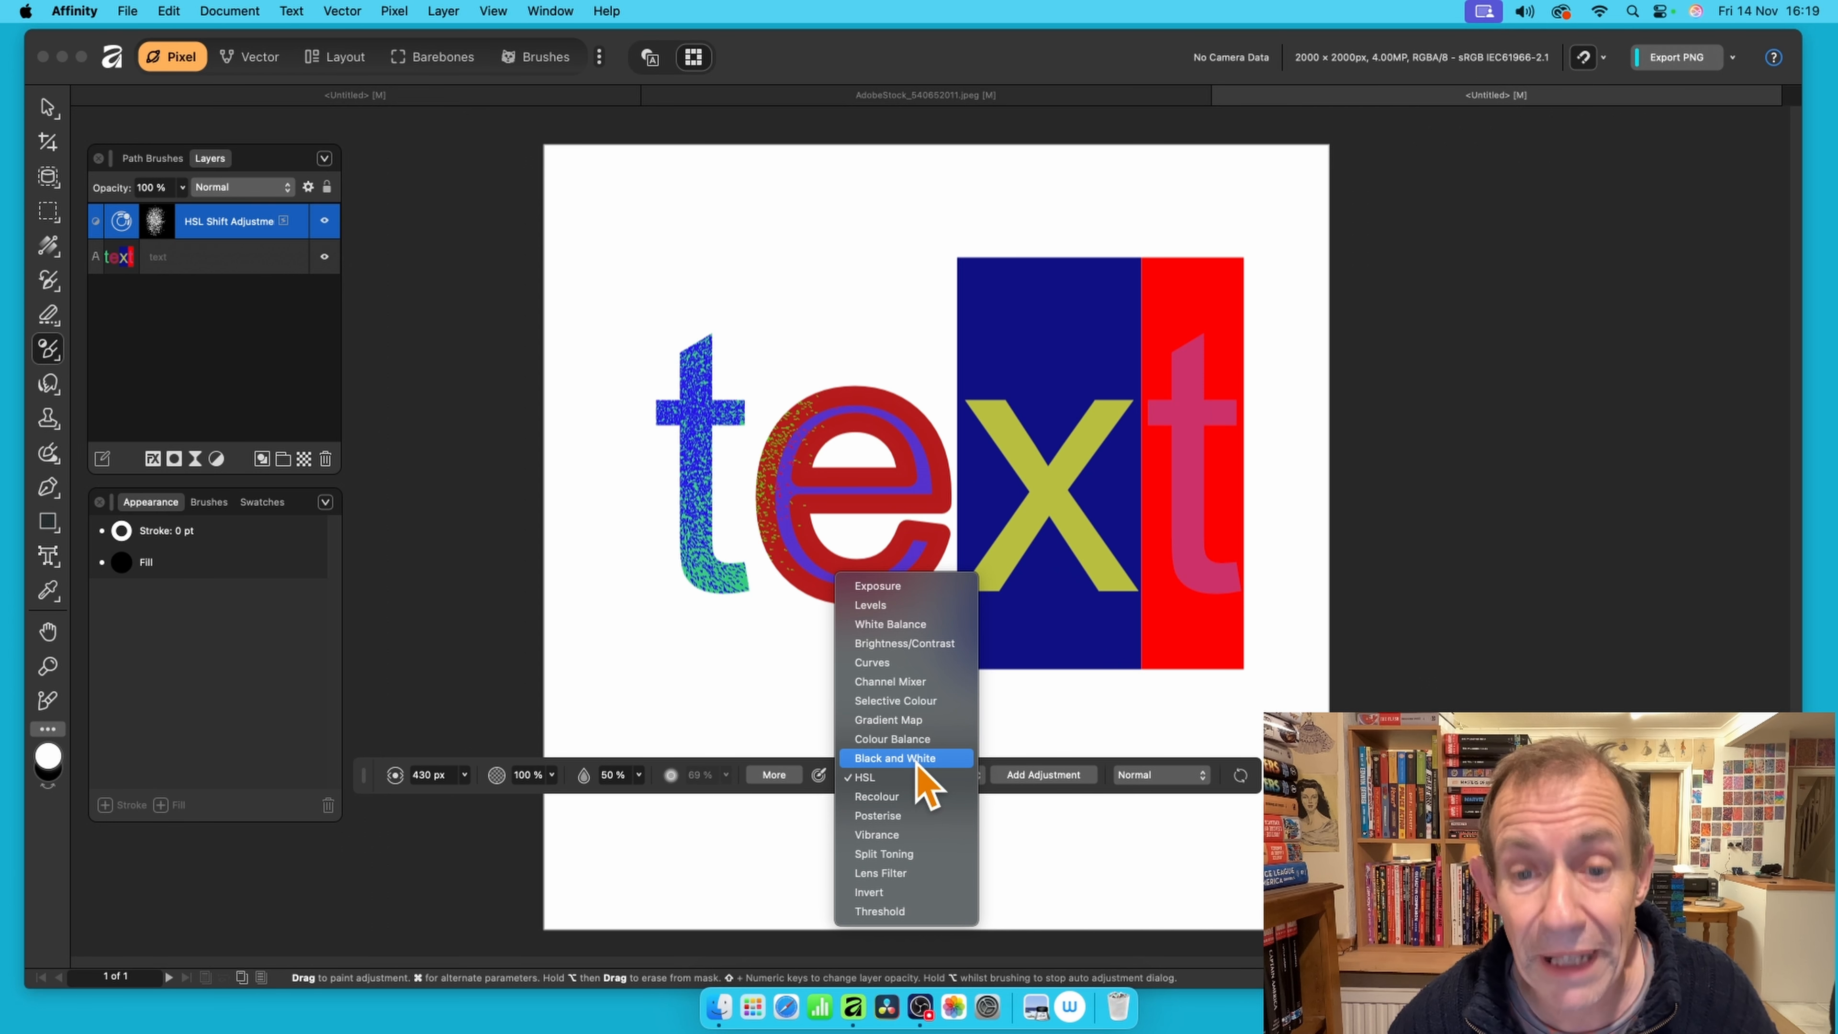
{"action": "left_click", "coordinate": [917, 760]}
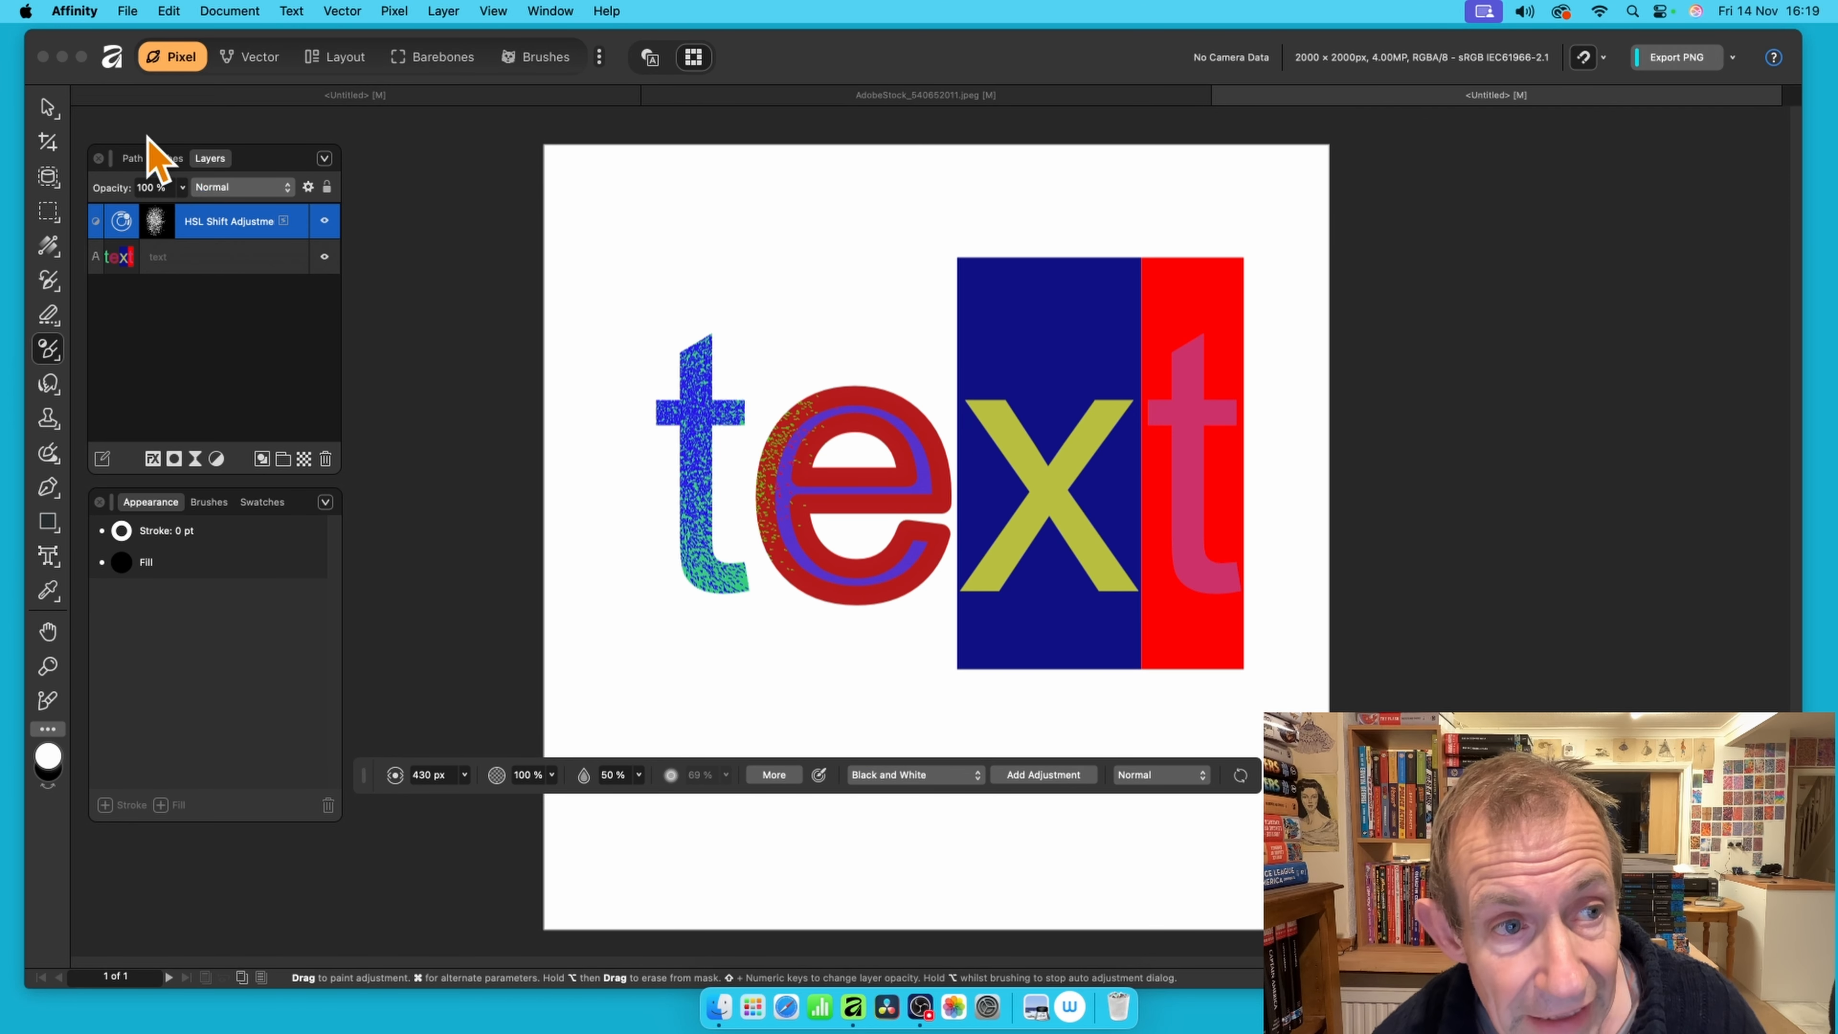
{"action": "left_click", "coordinate": [209, 502]}
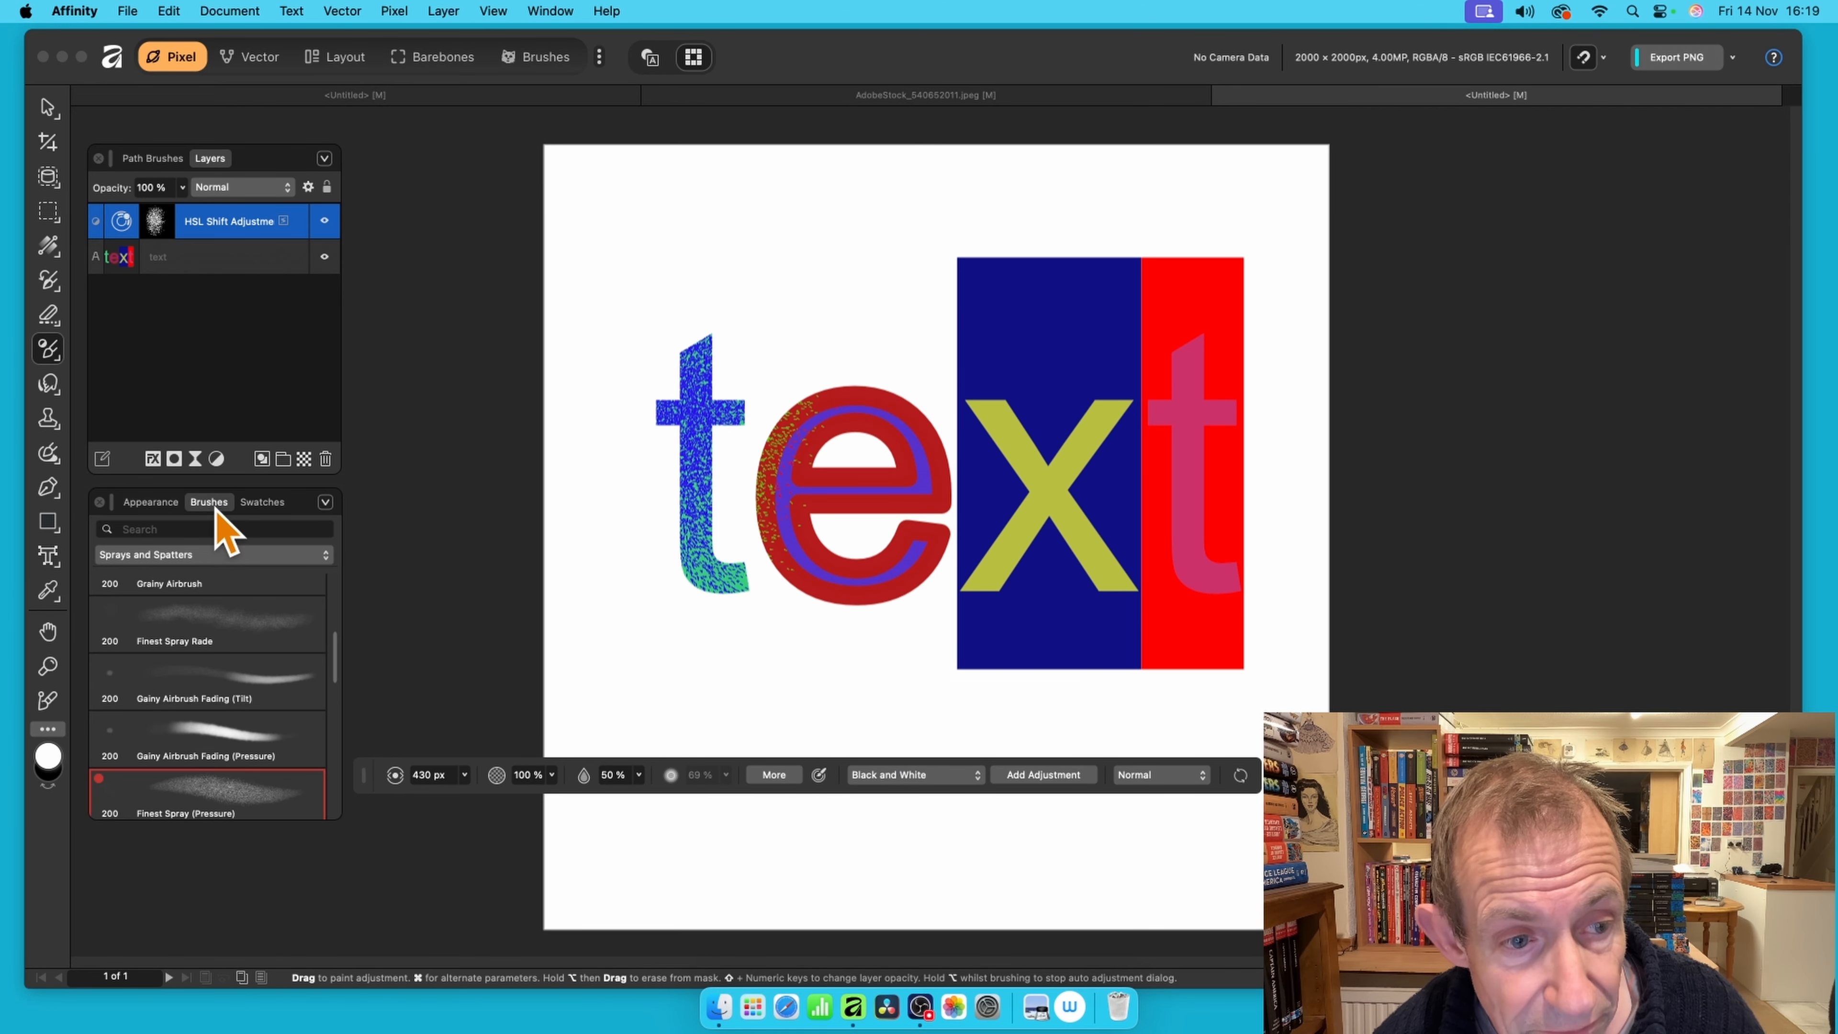
{"action": "left_click", "coordinate": [196, 559]}
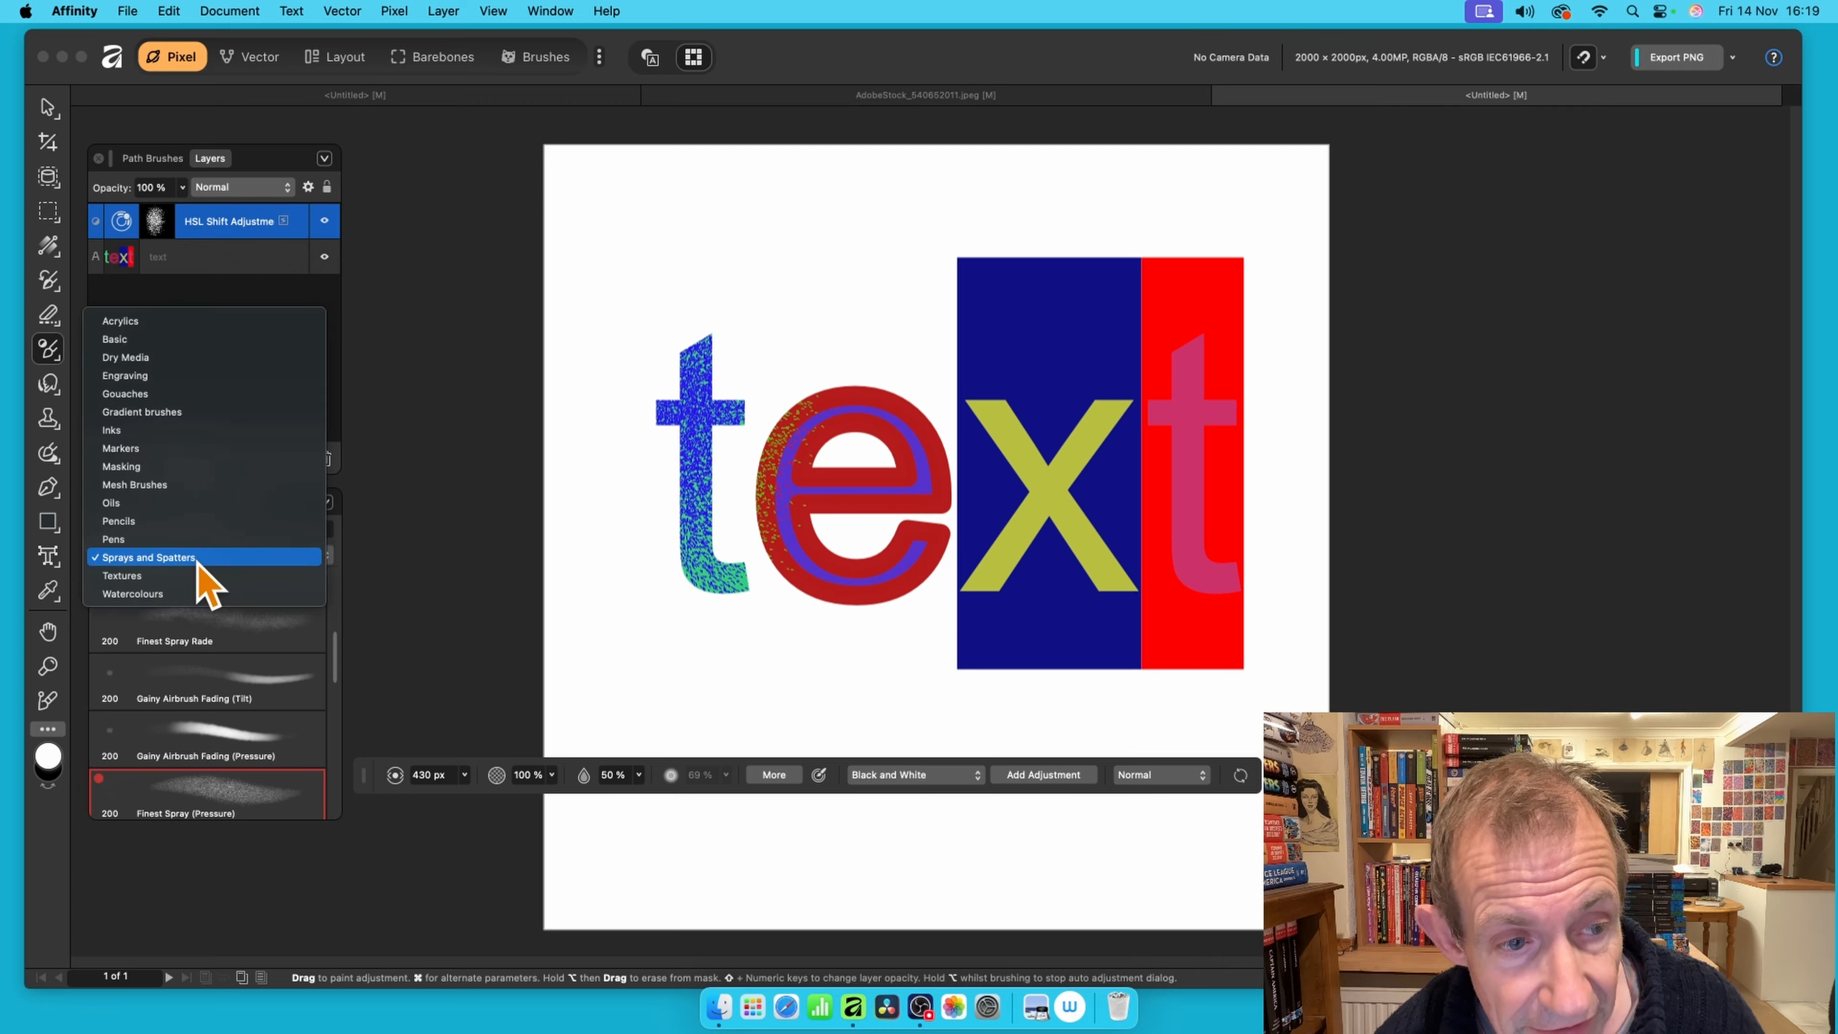
{"action": "left_click", "coordinate": [196, 503]}
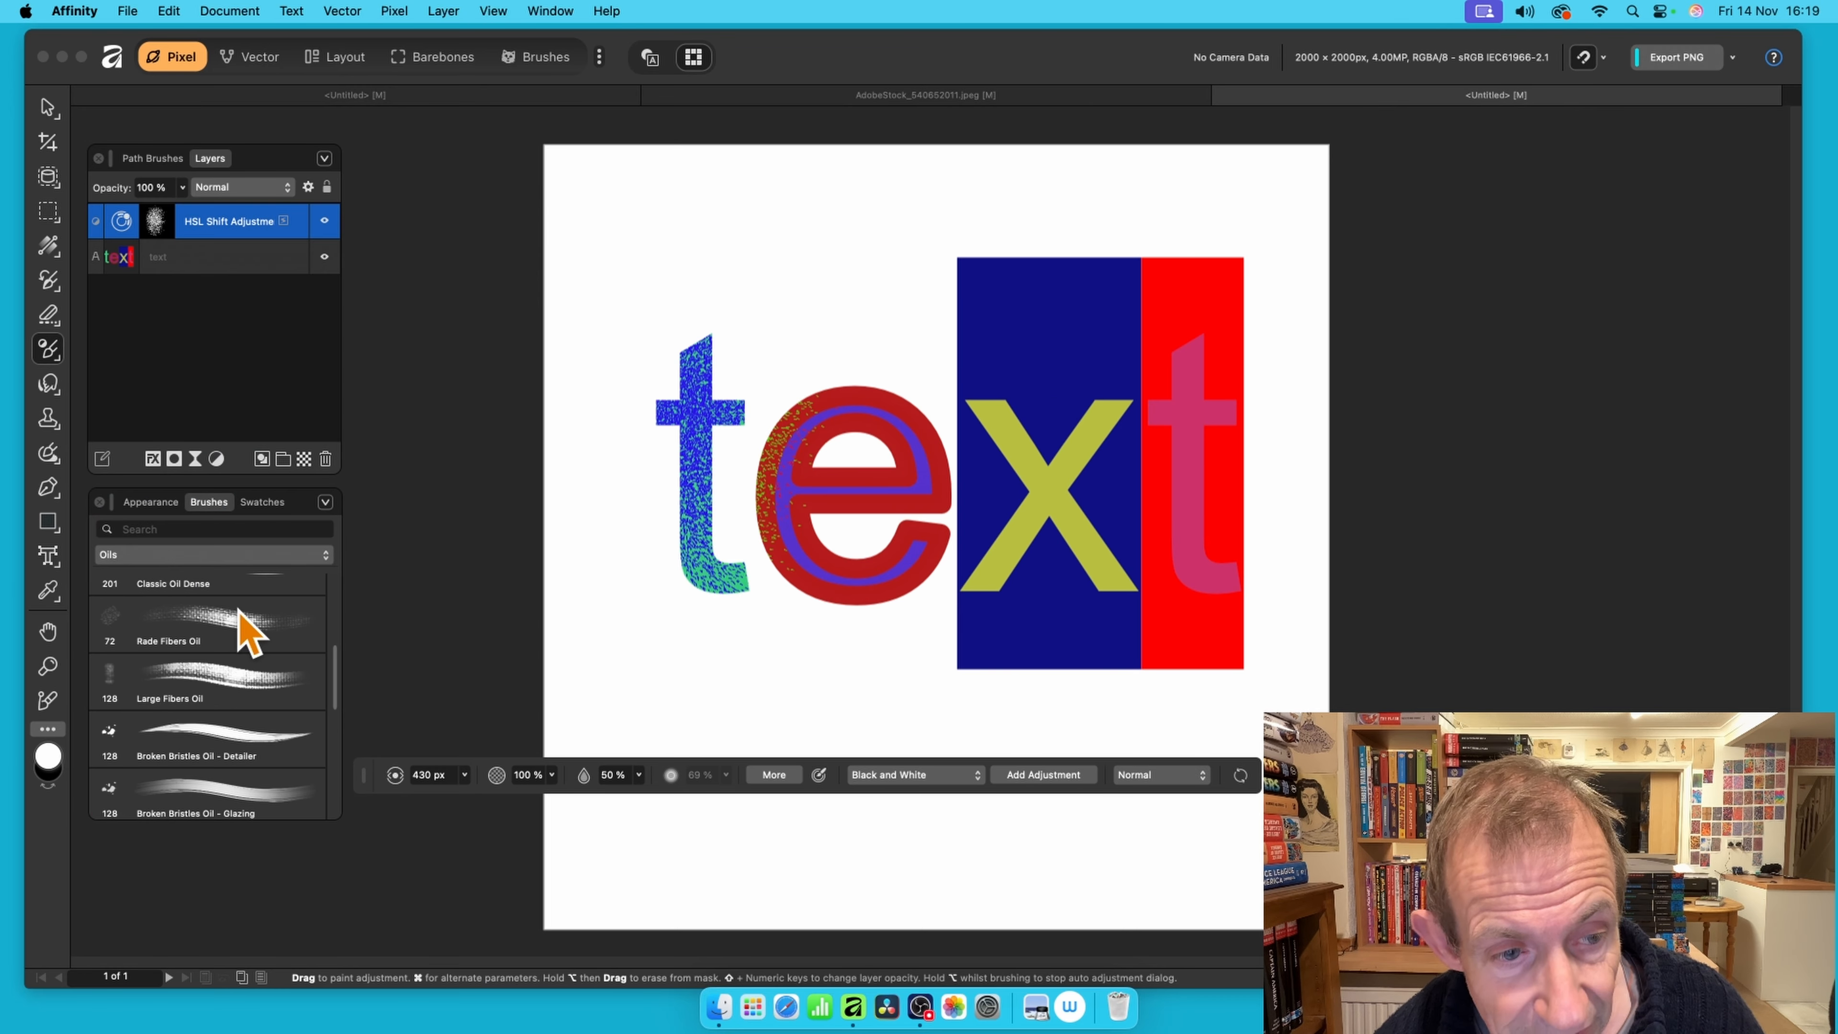
{"action": "left_click", "coordinate": [255, 643]}
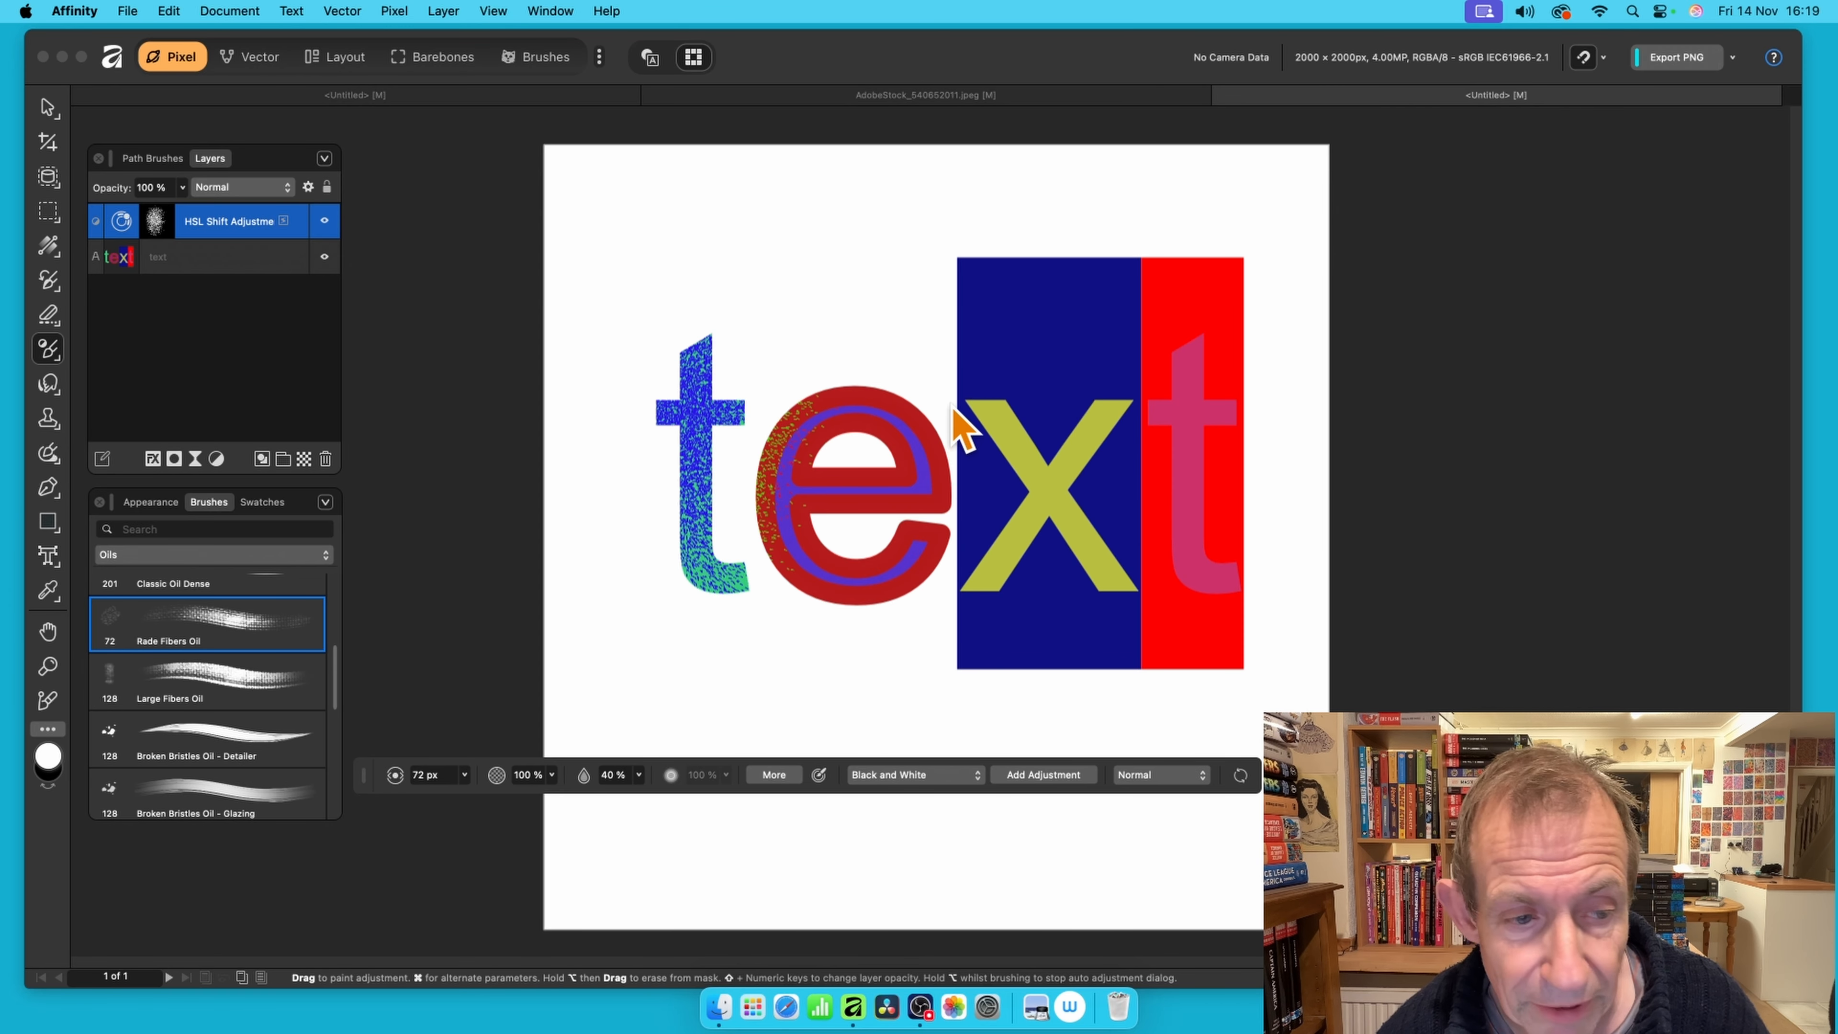
{"action": "mouse_move", "coordinate": [858, 387]}
{"action": "left_mouse_down"}
{"action": "mouse_move", "coordinate": [825, 448]}
{"action": "mouse_move", "coordinate": [850, 363]}
{"action": "mouse_move", "coordinate": [801, 510]}
{"action": "mouse_move", "coordinate": [824, 409]}
{"action": "mouse_move", "coordinate": [813, 366]}
{"action": "mouse_move", "coordinate": [764, 482]}
{"action": "mouse_move", "coordinate": [761, 612]}
{"action": "mouse_move", "coordinate": [770, 528]}
{"action": "mouse_move", "coordinate": [875, 583]}
{"action": "mouse_move", "coordinate": [950, 557]}
{"action": "mouse_move", "coordinate": [950, 541]}
{"action": "mouse_move", "coordinate": [921, 583]}
{"action": "mouse_move", "coordinate": [857, 599]}
{"action": "mouse_move", "coordinate": [806, 592]}
{"action": "left_mouse_up"}
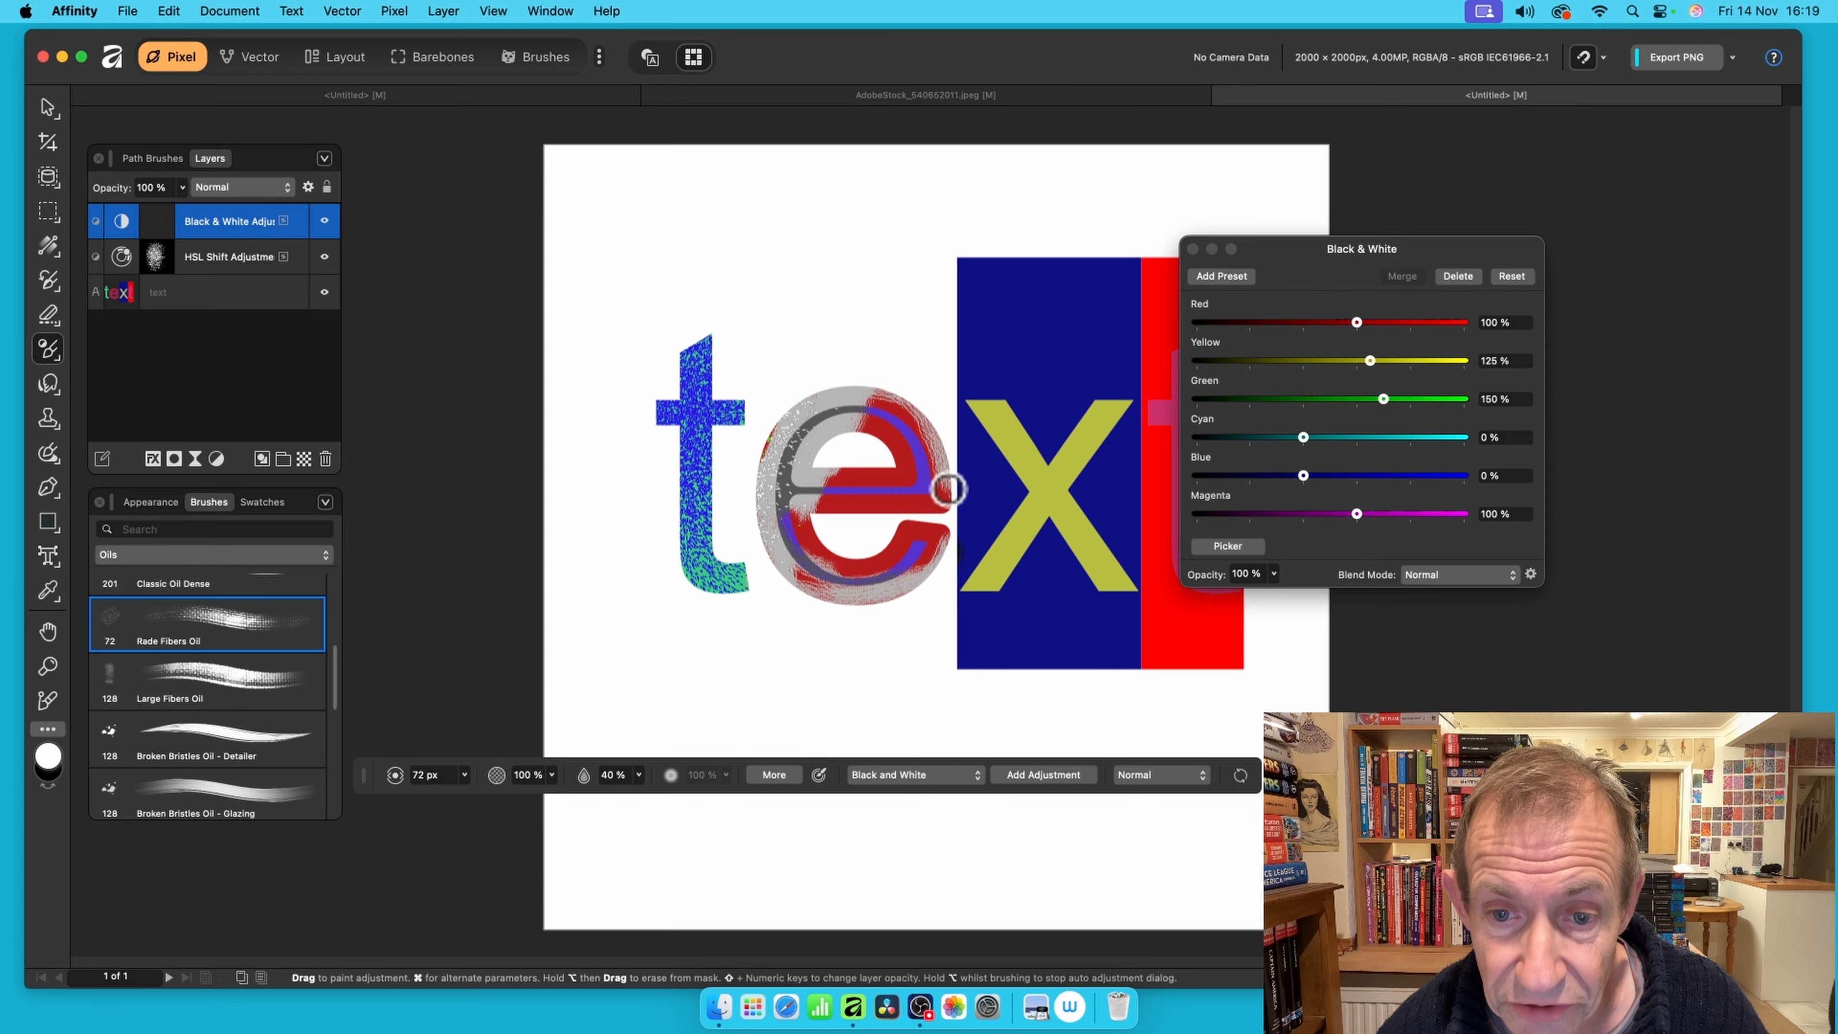
{"action": "mouse_move", "coordinate": [944, 513]}
{"action": "left_mouse_down"}
{"action": "mouse_move", "coordinate": [792, 512]}
{"action": "mouse_move", "coordinate": [936, 500]}
{"action": "mouse_move", "coordinate": [933, 437]}
{"action": "left_mouse_up"}
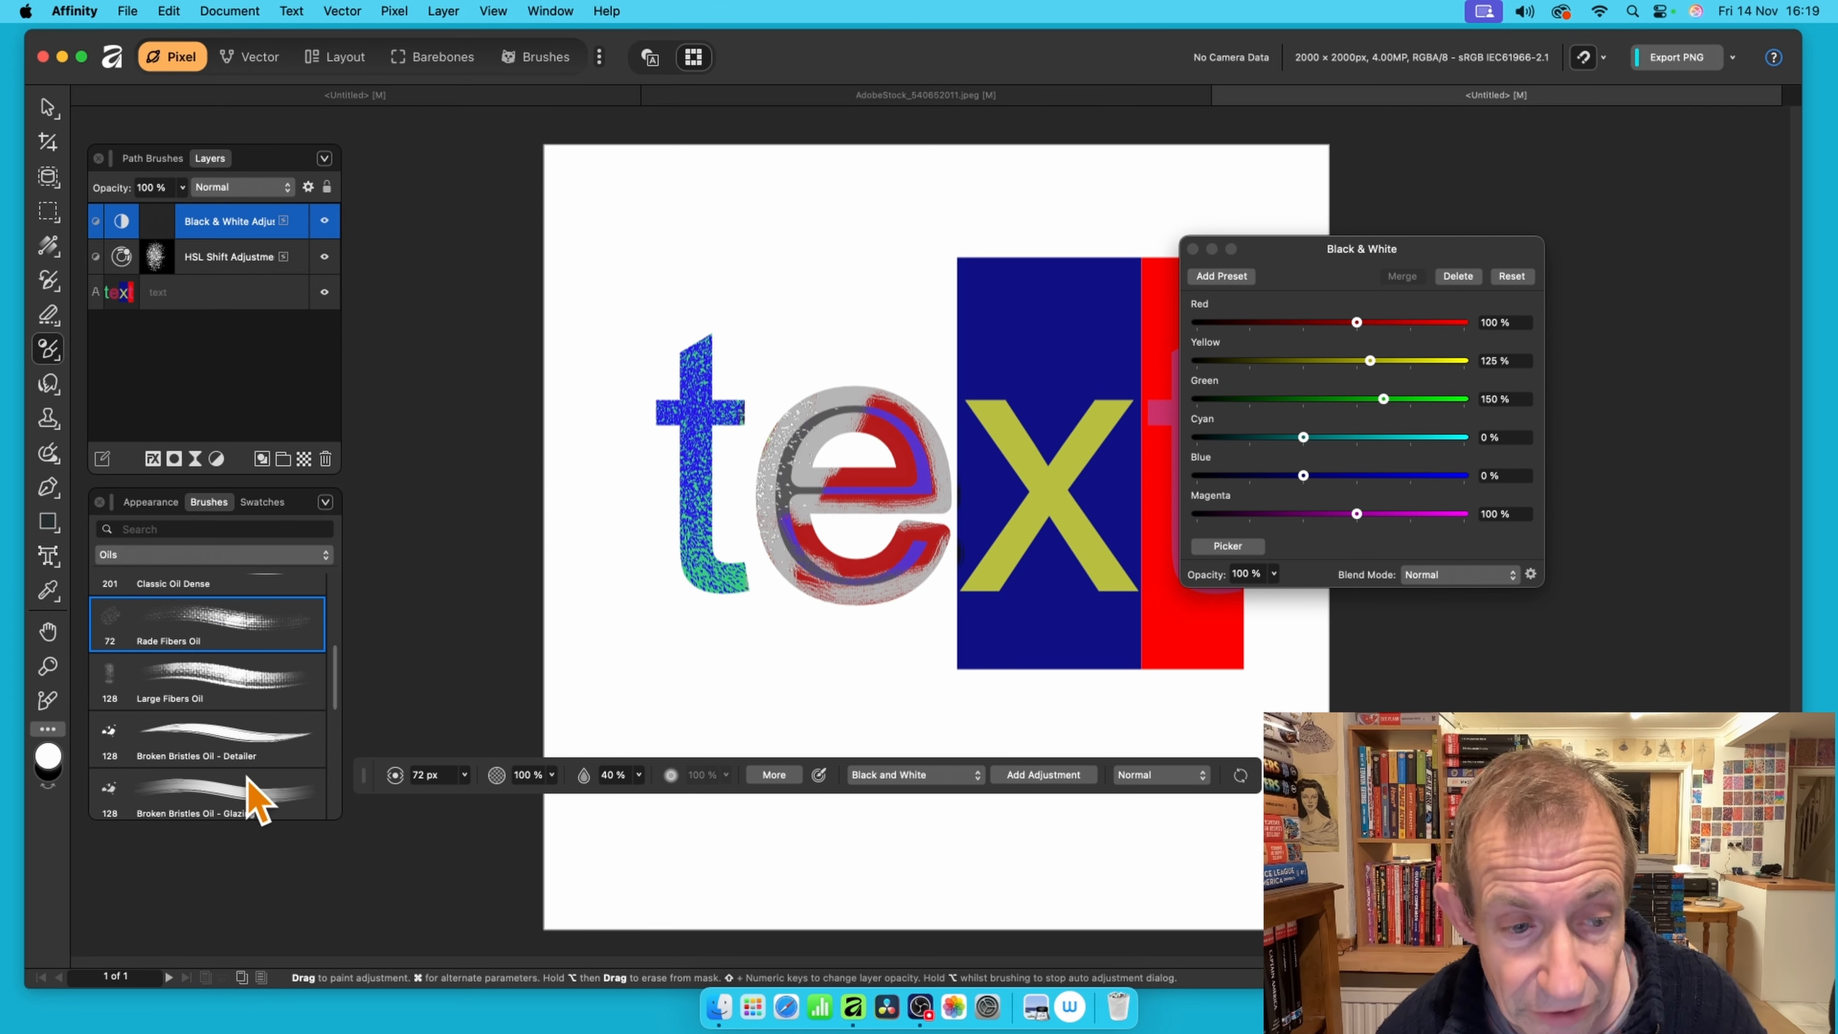
{"action": "key", "text": "super+z"}
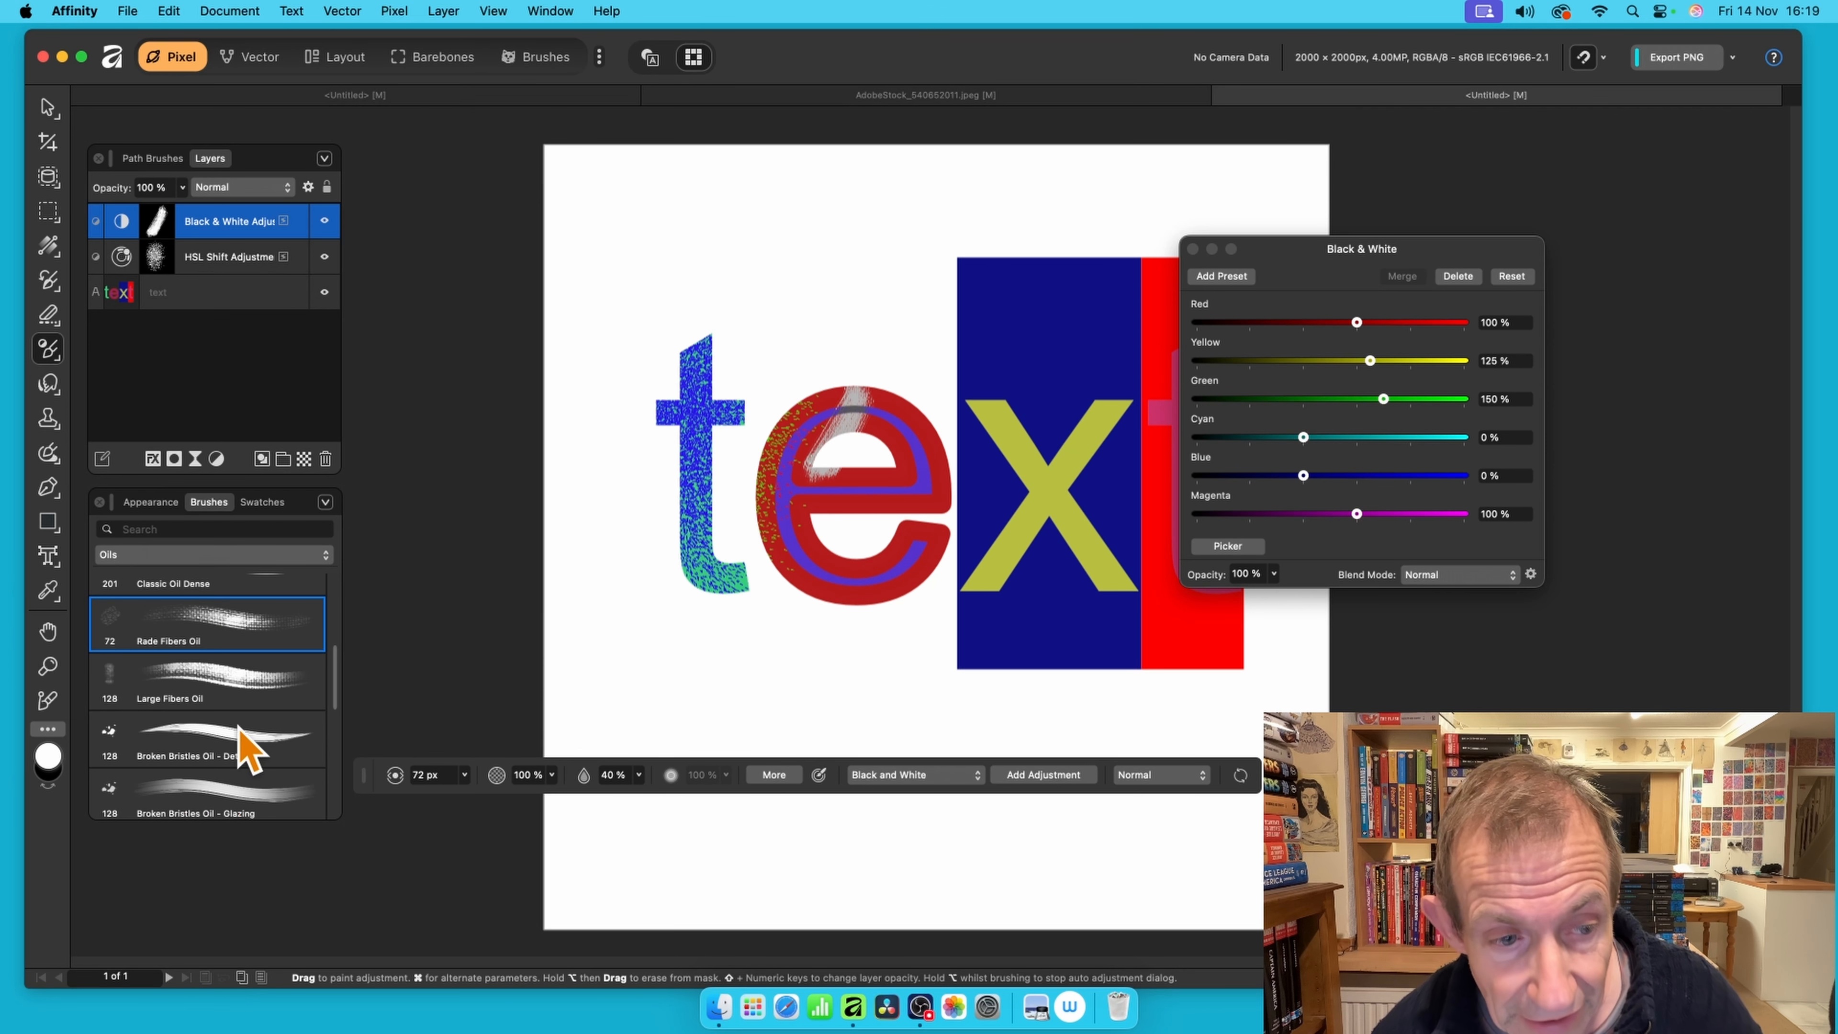
Paint the Black and White adjustment around the outline of the e with the Broken Bristles Oil - Detailer brush
{"action": "left_click", "coordinate": [234, 757]}
{"action": "scroll", "coordinate": [246, 733], "scroll_direction": "down", "scroll_amount": 2}
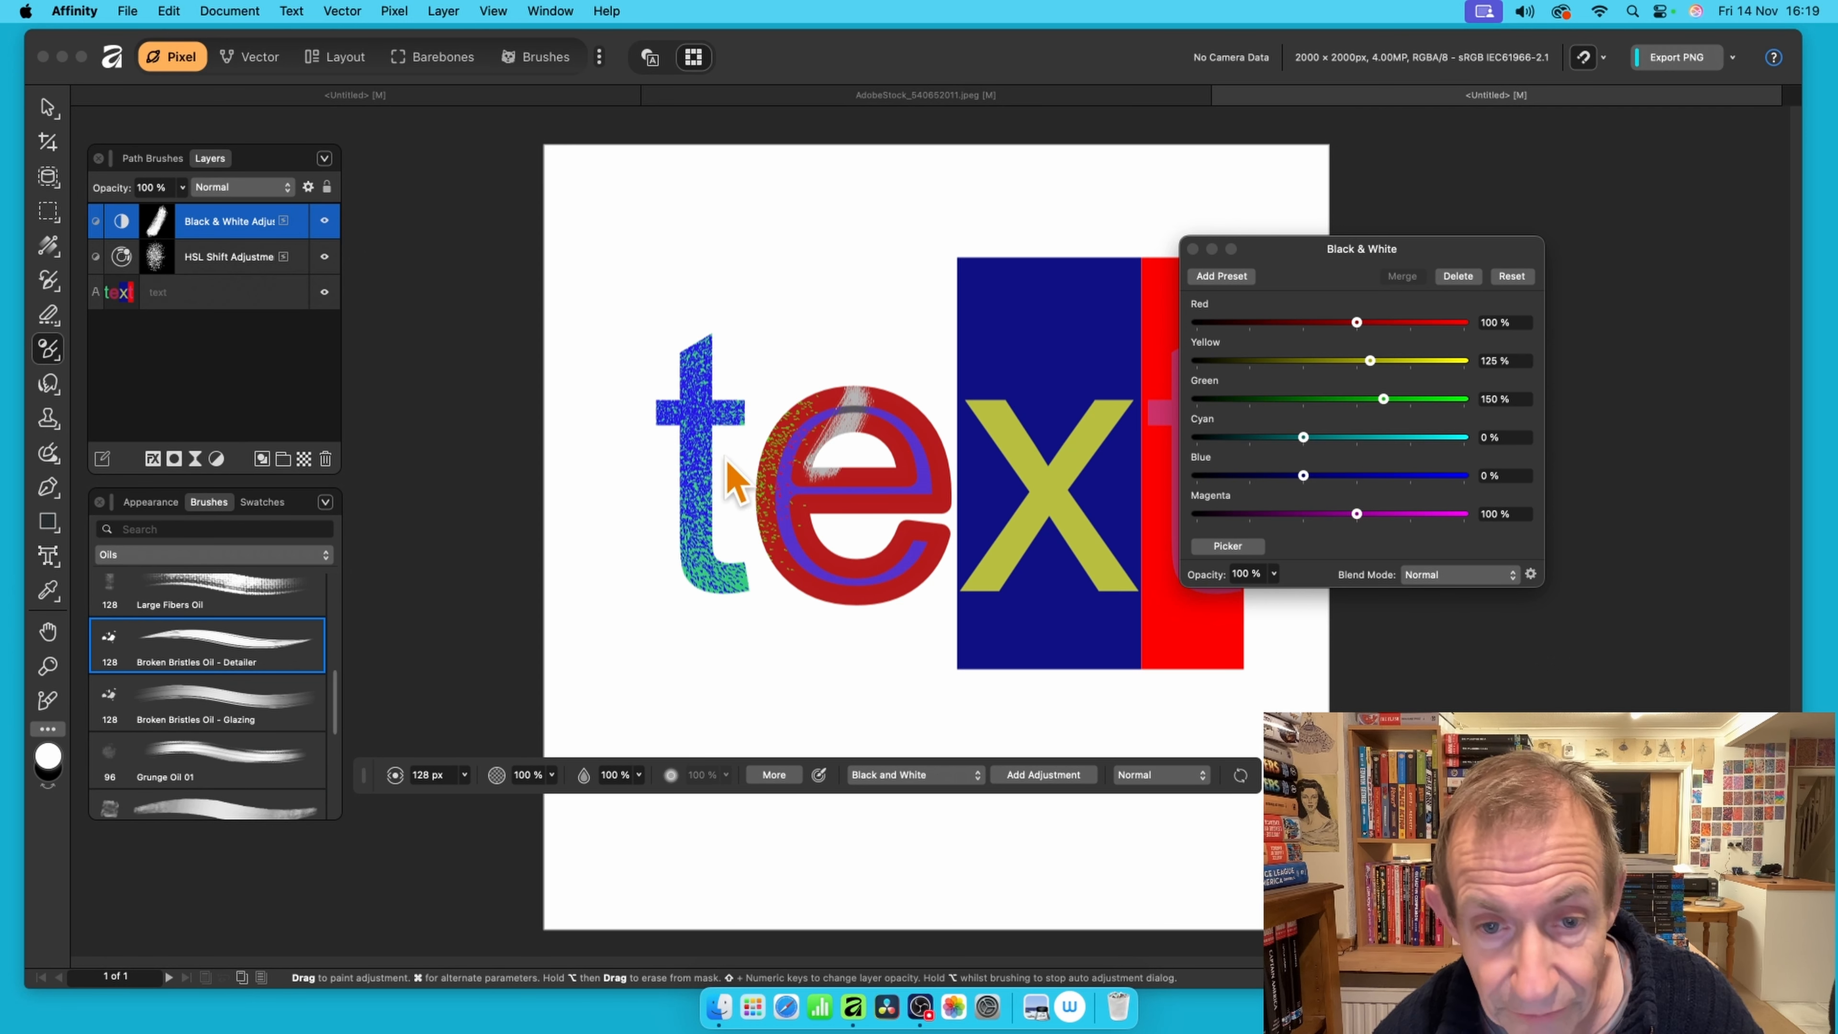
{"action": "left_click_drag", "start_coordinate": [805, 394], "coordinate": [790, 417]}
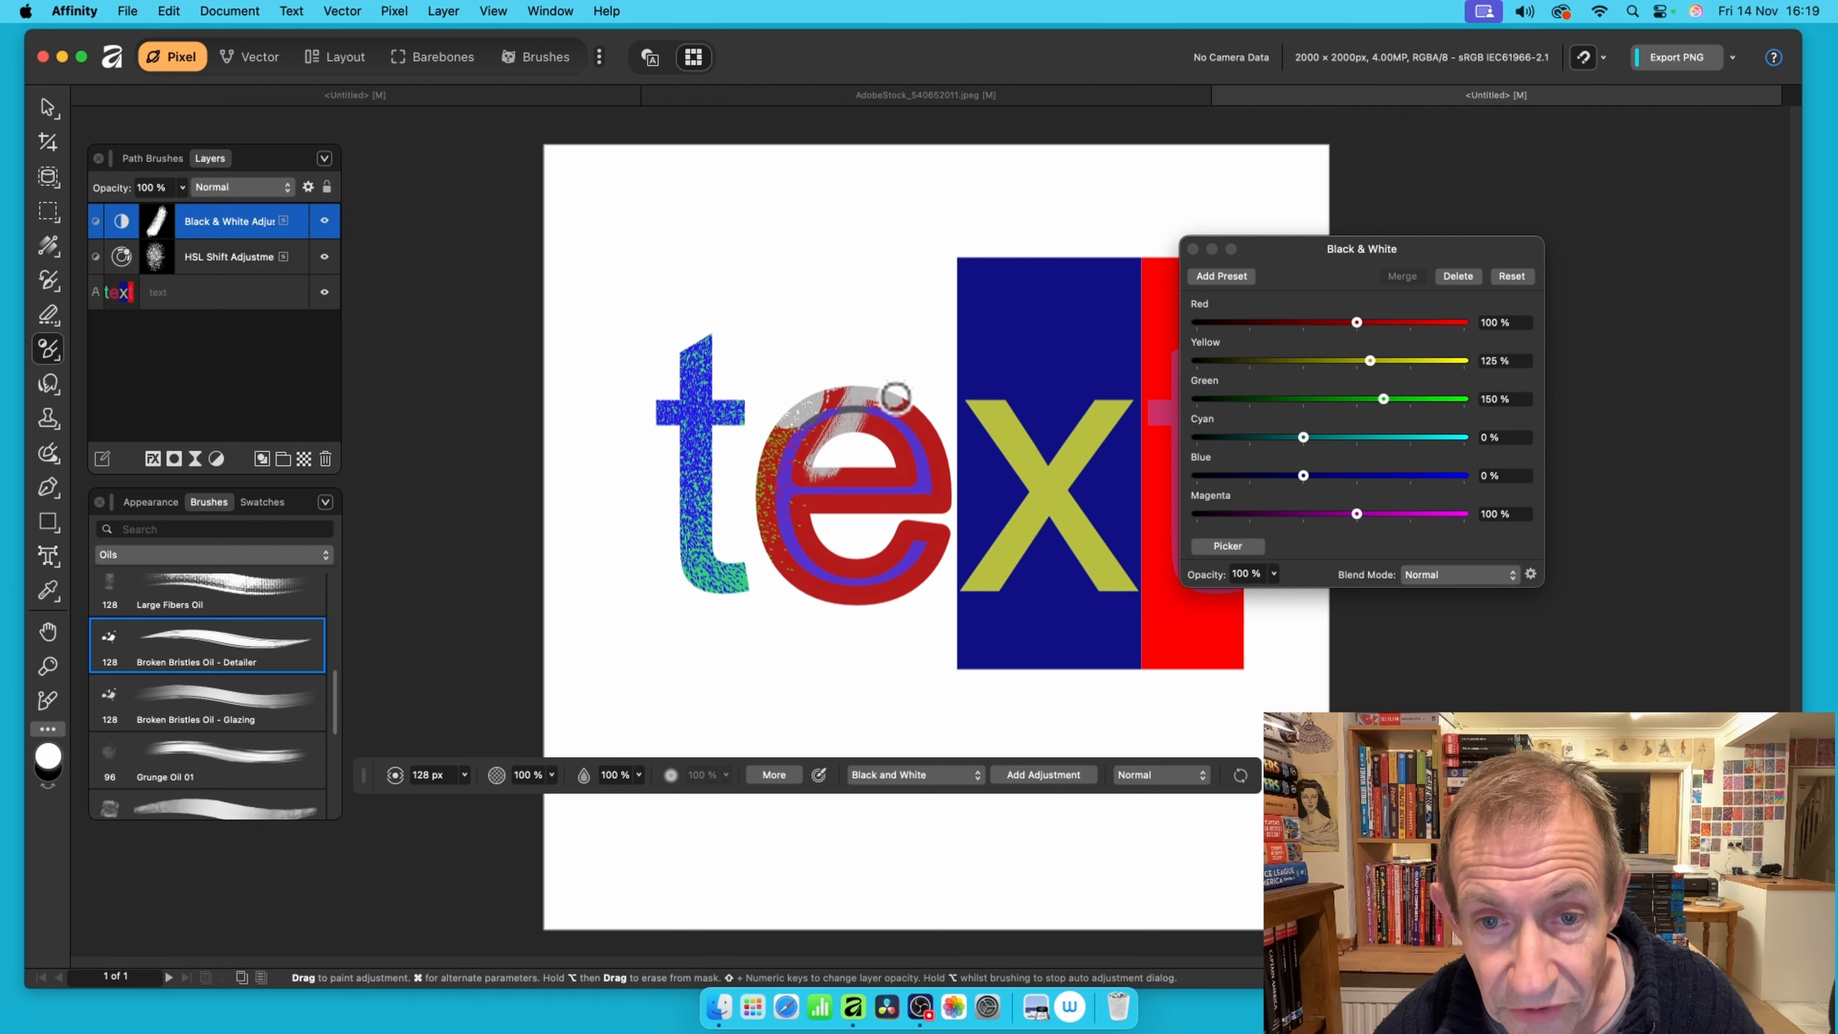
{"action": "mouse_move", "coordinate": [957, 481]}
{"action": "left_mouse_down"}
{"action": "mouse_move", "coordinate": [924, 580]}
{"action": "mouse_move", "coordinate": [834, 602]}
{"action": "mouse_move", "coordinate": [783, 591]}
{"action": "mouse_move", "coordinate": [758, 464]}
{"action": "left_mouse_up"}
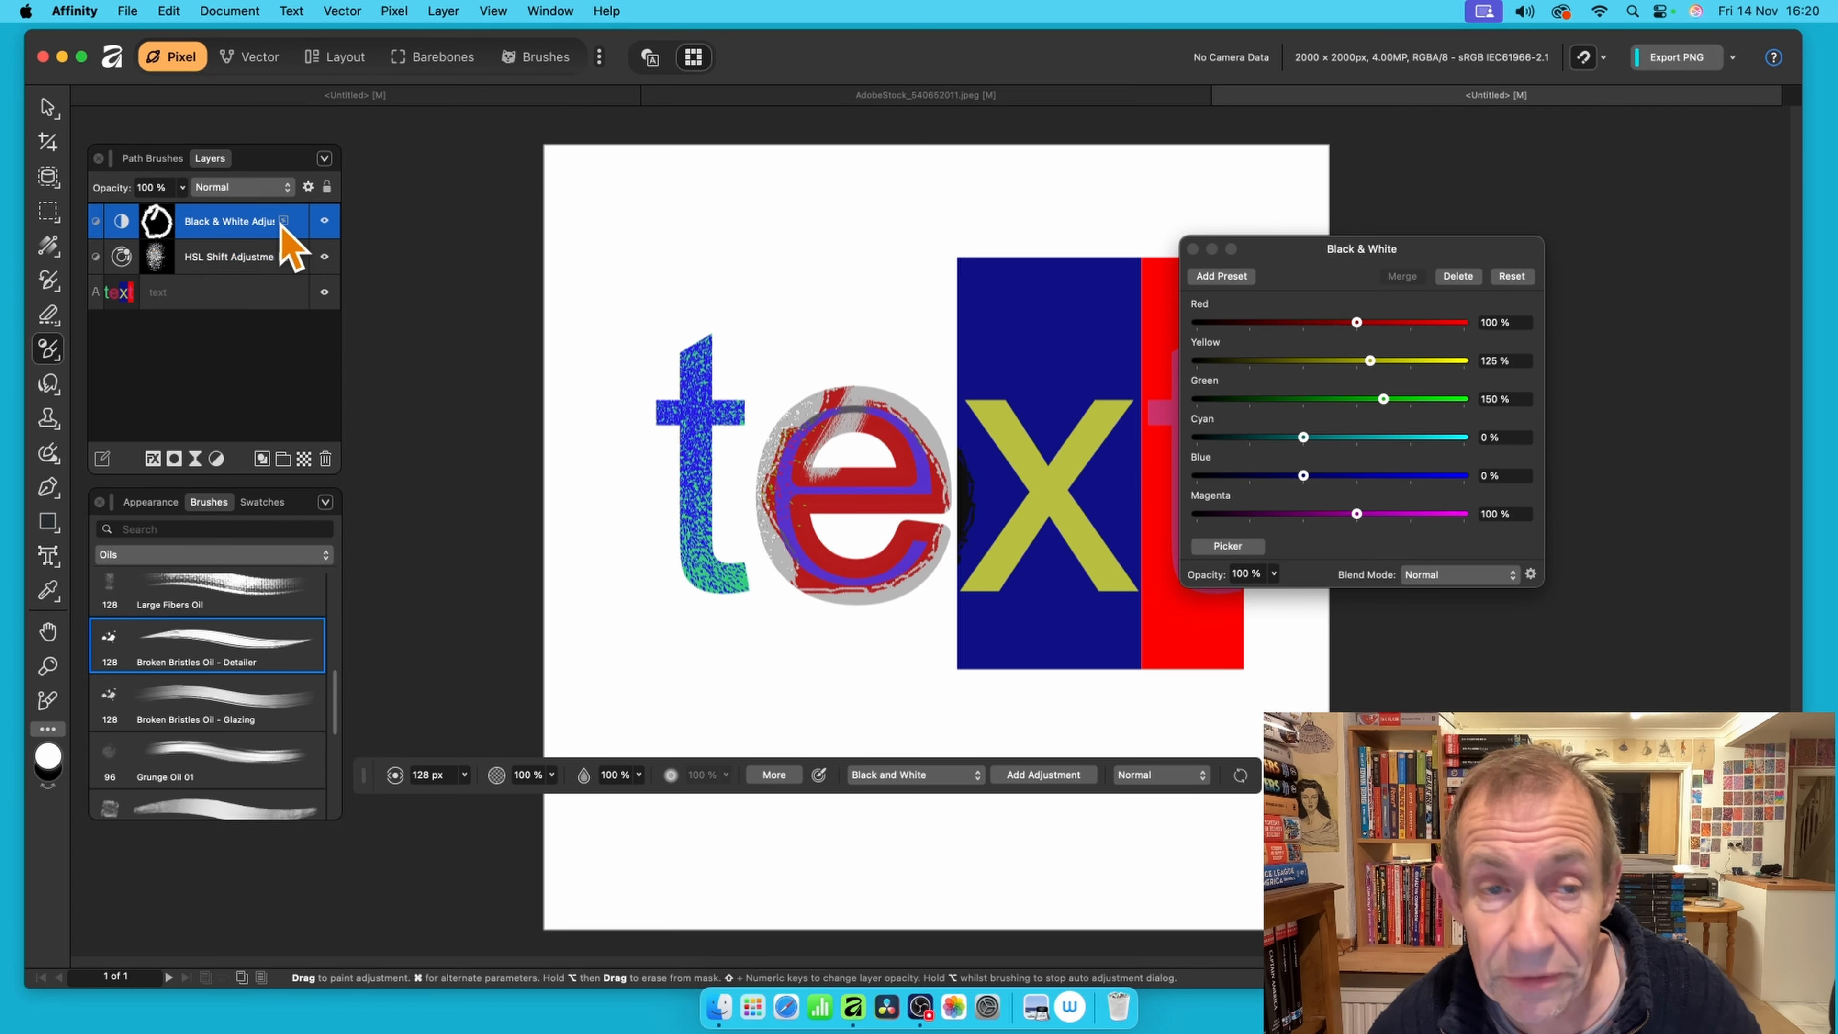
{"action": "left_click", "coordinate": [1192, 249]}
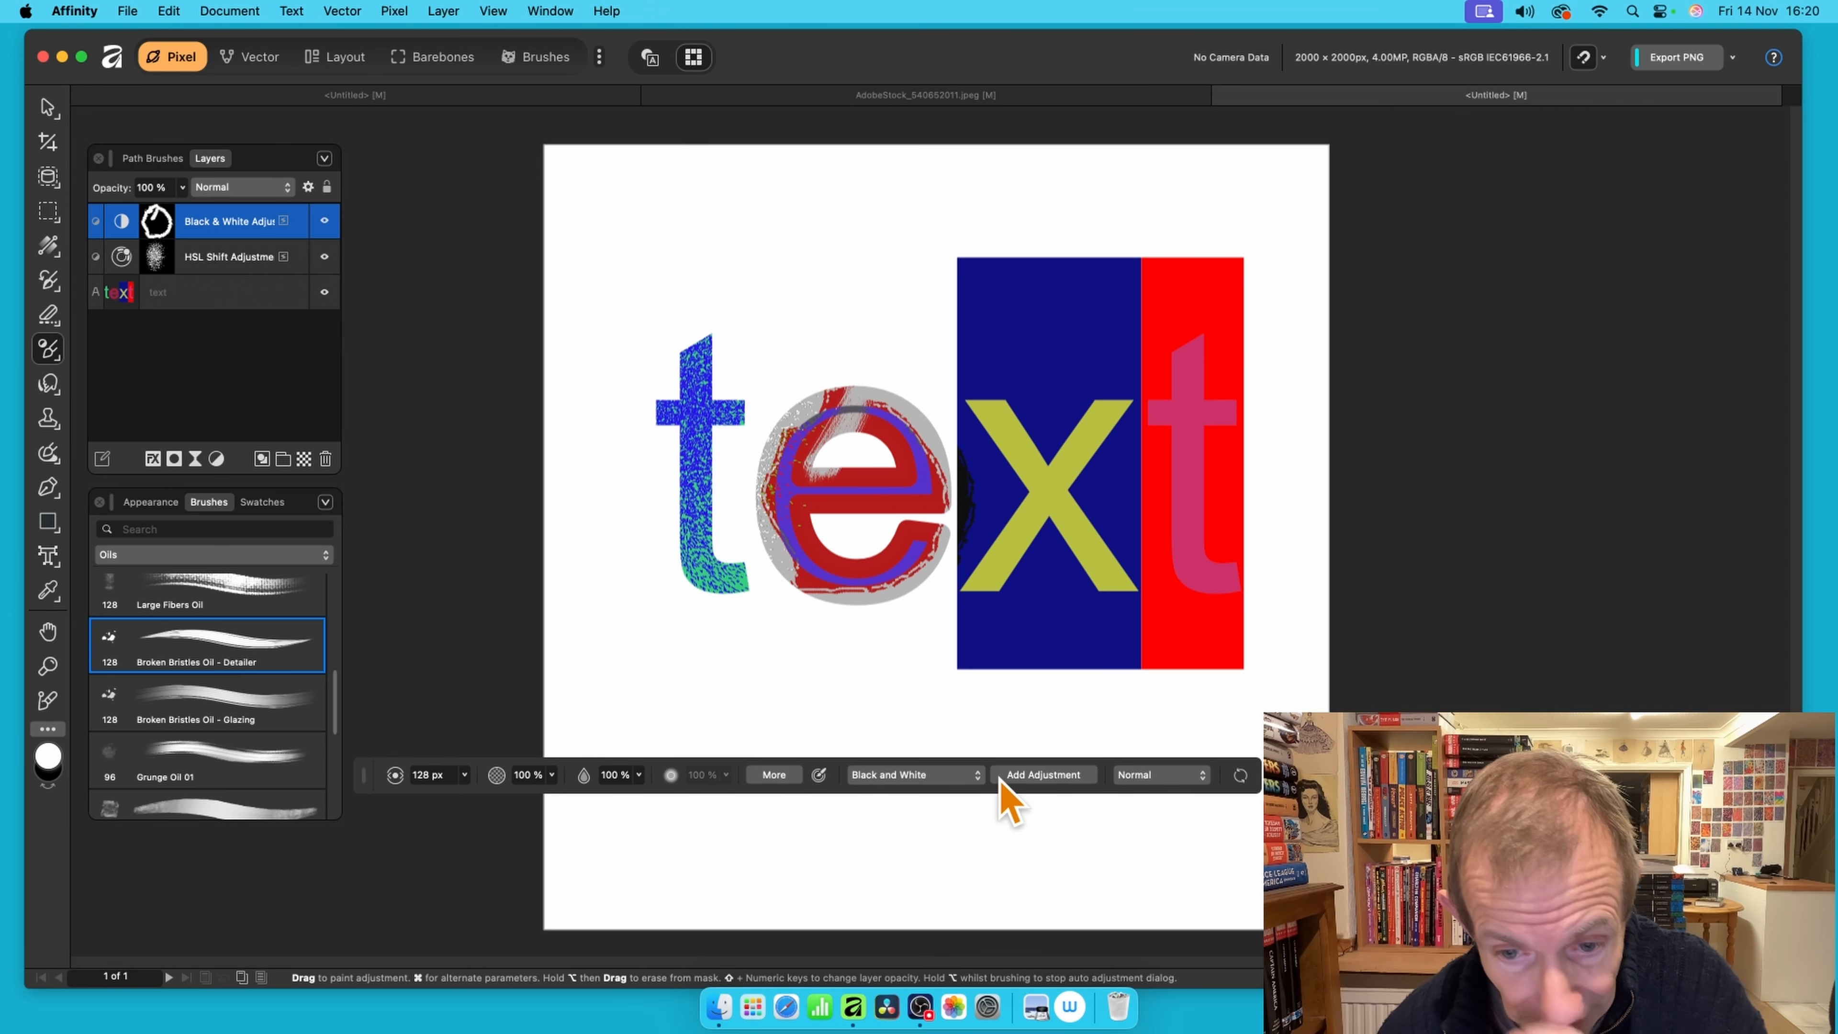
Paint a Brightness/Contrast adjustment on the blue background around the outline of the x
{"action": "left_click", "coordinate": [933, 778]}
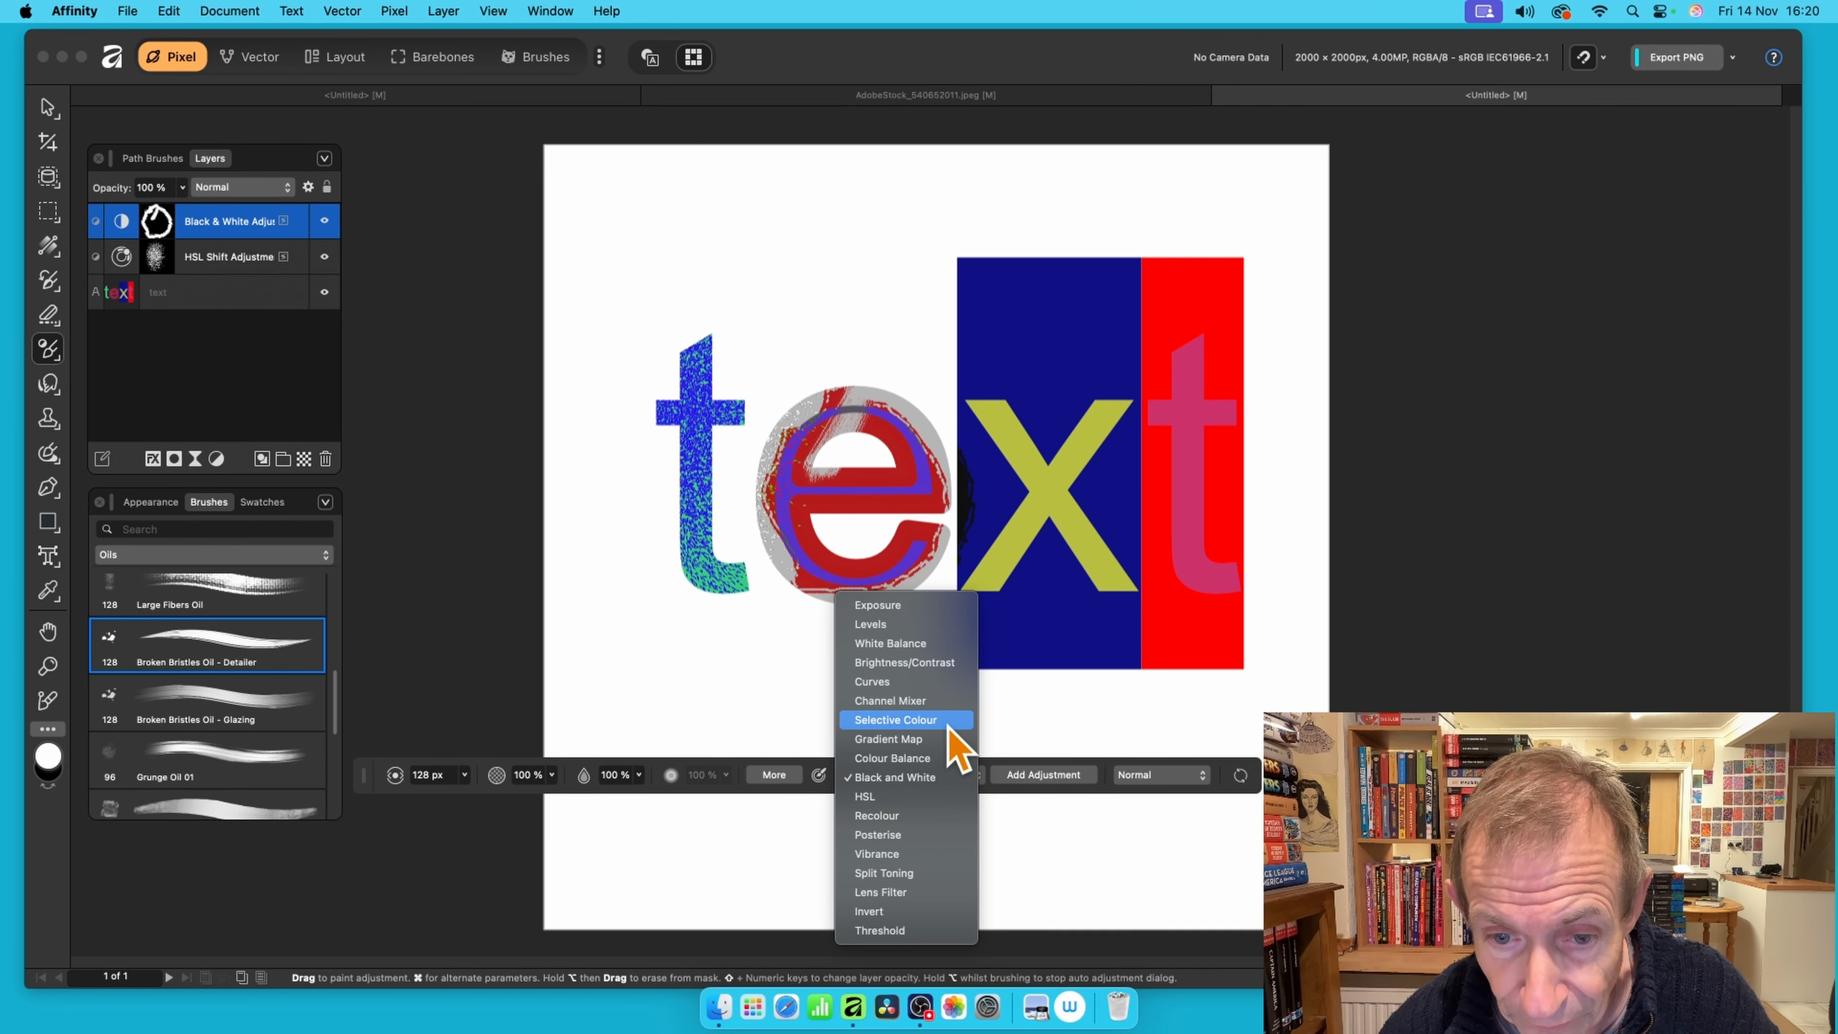
{"action": "left_click", "coordinate": [933, 664]}
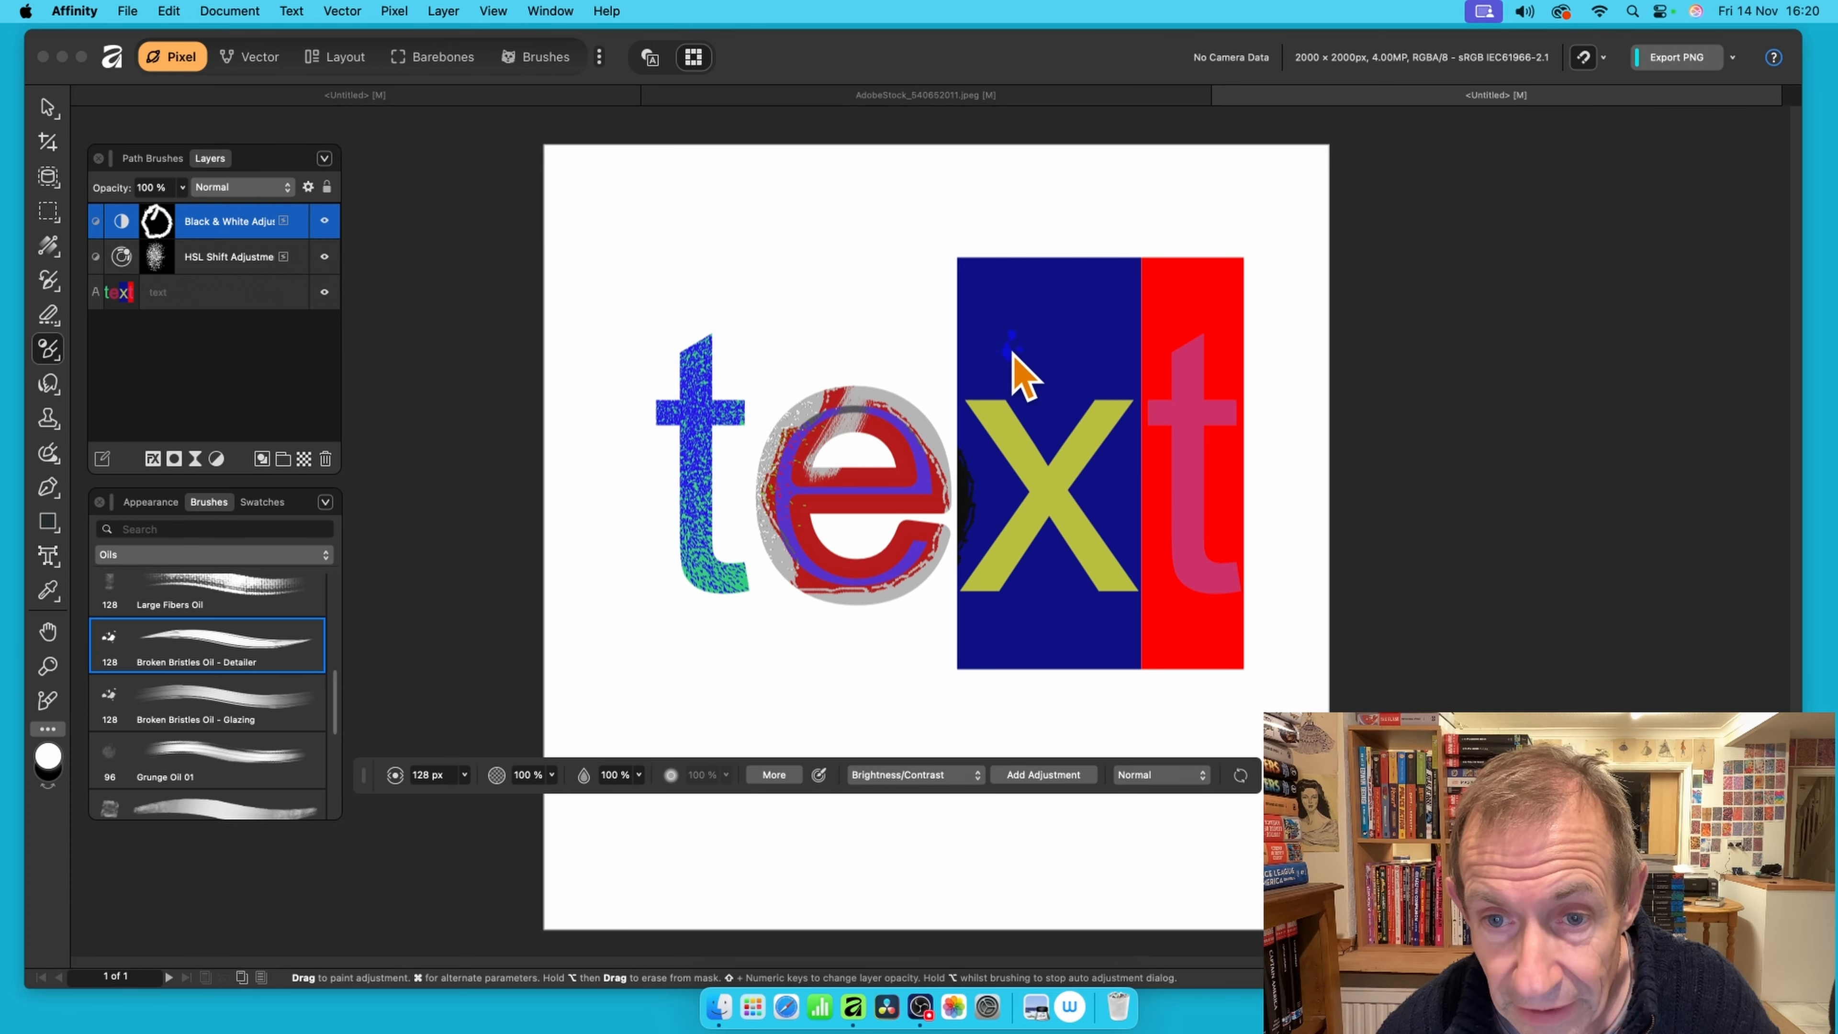
{"action": "mouse_move", "coordinate": [988, 403]}
{"action": "left_mouse_down"}
{"action": "mouse_move", "coordinate": [1005, 369]}
{"action": "mouse_move", "coordinate": [1037, 417]}
{"action": "mouse_move", "coordinate": [1087, 374]}
{"action": "mouse_move", "coordinate": [1145, 378]}
{"action": "mouse_move", "coordinate": [1113, 496]}
{"action": "mouse_move", "coordinate": [1169, 598]}
{"action": "mouse_move", "coordinate": [1080, 640]}
{"action": "mouse_move", "coordinate": [1053, 563]}
{"action": "mouse_move", "coordinate": [1034, 624]}
{"action": "mouse_move", "coordinate": [928, 636]}
{"action": "mouse_move", "coordinate": [927, 603]}
{"action": "mouse_move", "coordinate": [988, 514]}
{"action": "mouse_move", "coordinate": [946, 421]}
{"action": "mouse_move", "coordinate": [952, 382]}
{"action": "left_mouse_up"}
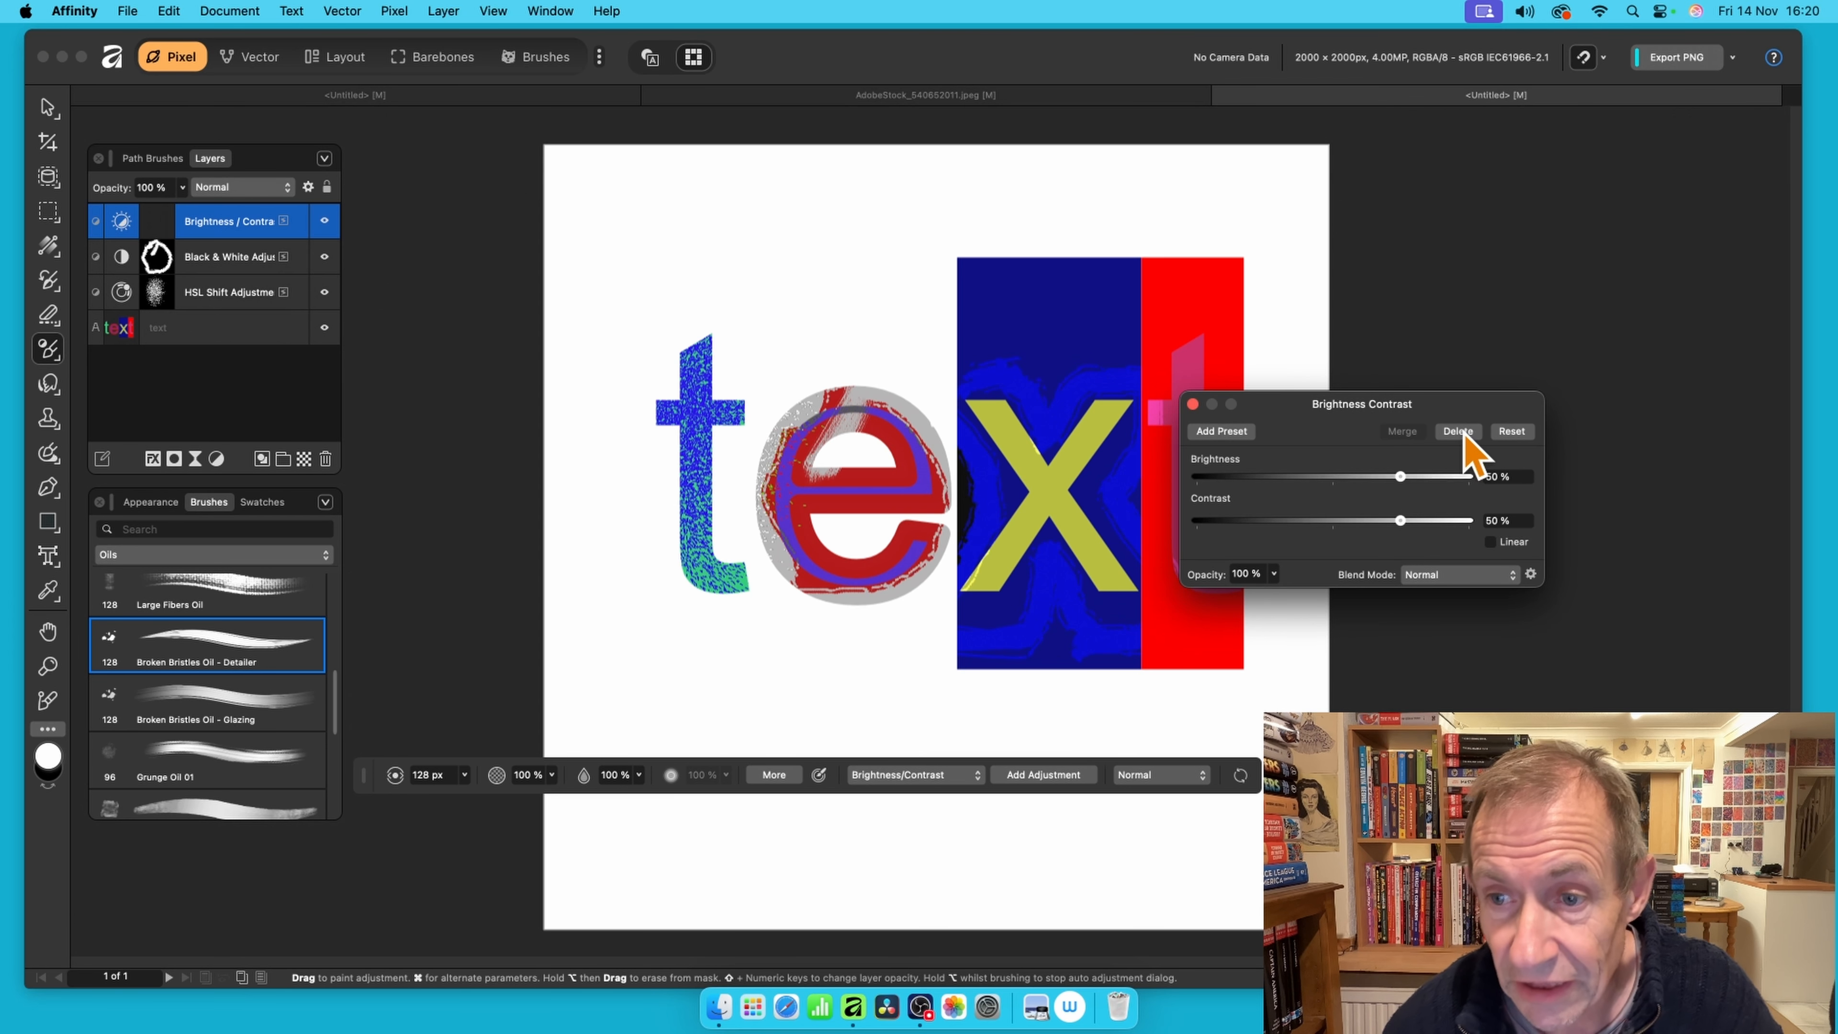
Set the adjustment around the x to 100% brightness and -36% contrast, keeping the Normal blend mode
{"action": "left_click_drag", "start_coordinate": [1417, 477], "coordinate": [1503, 480]}
{"action": "left_click_drag", "start_coordinate": [1400, 521], "coordinate": [1307, 521]}
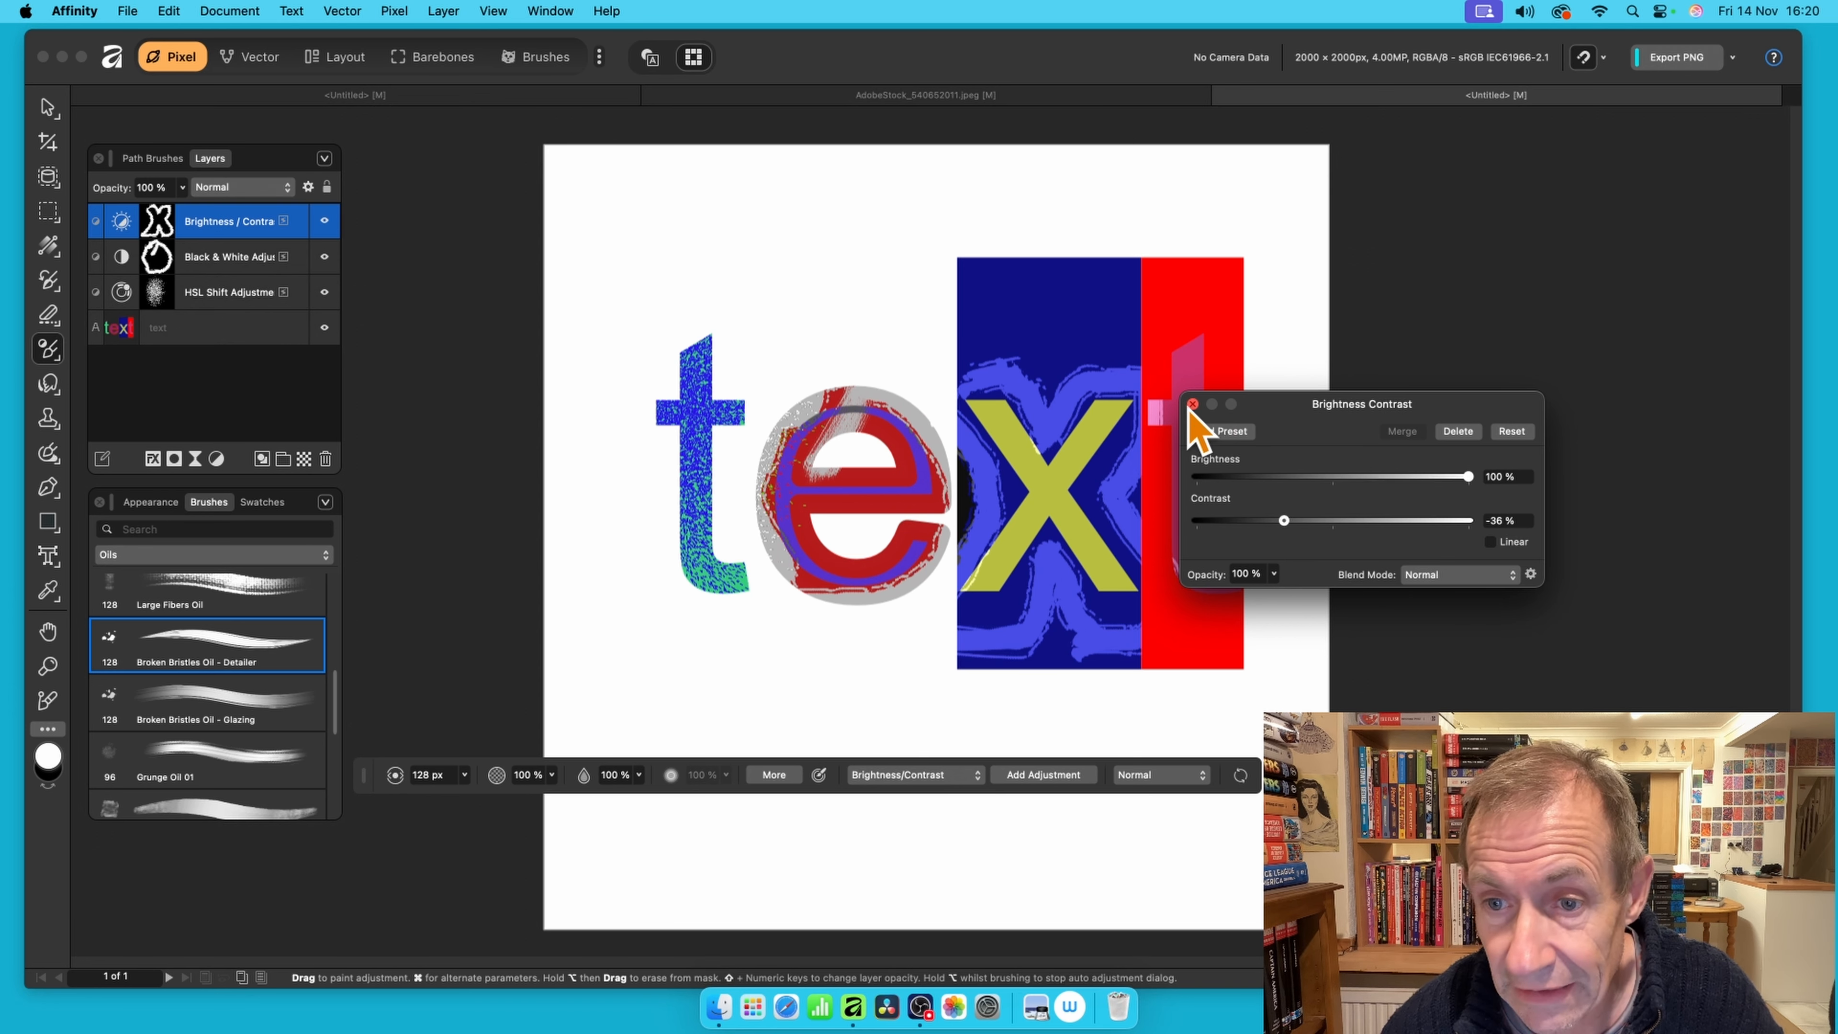
{"action": "left_click", "coordinate": [1451, 576]}
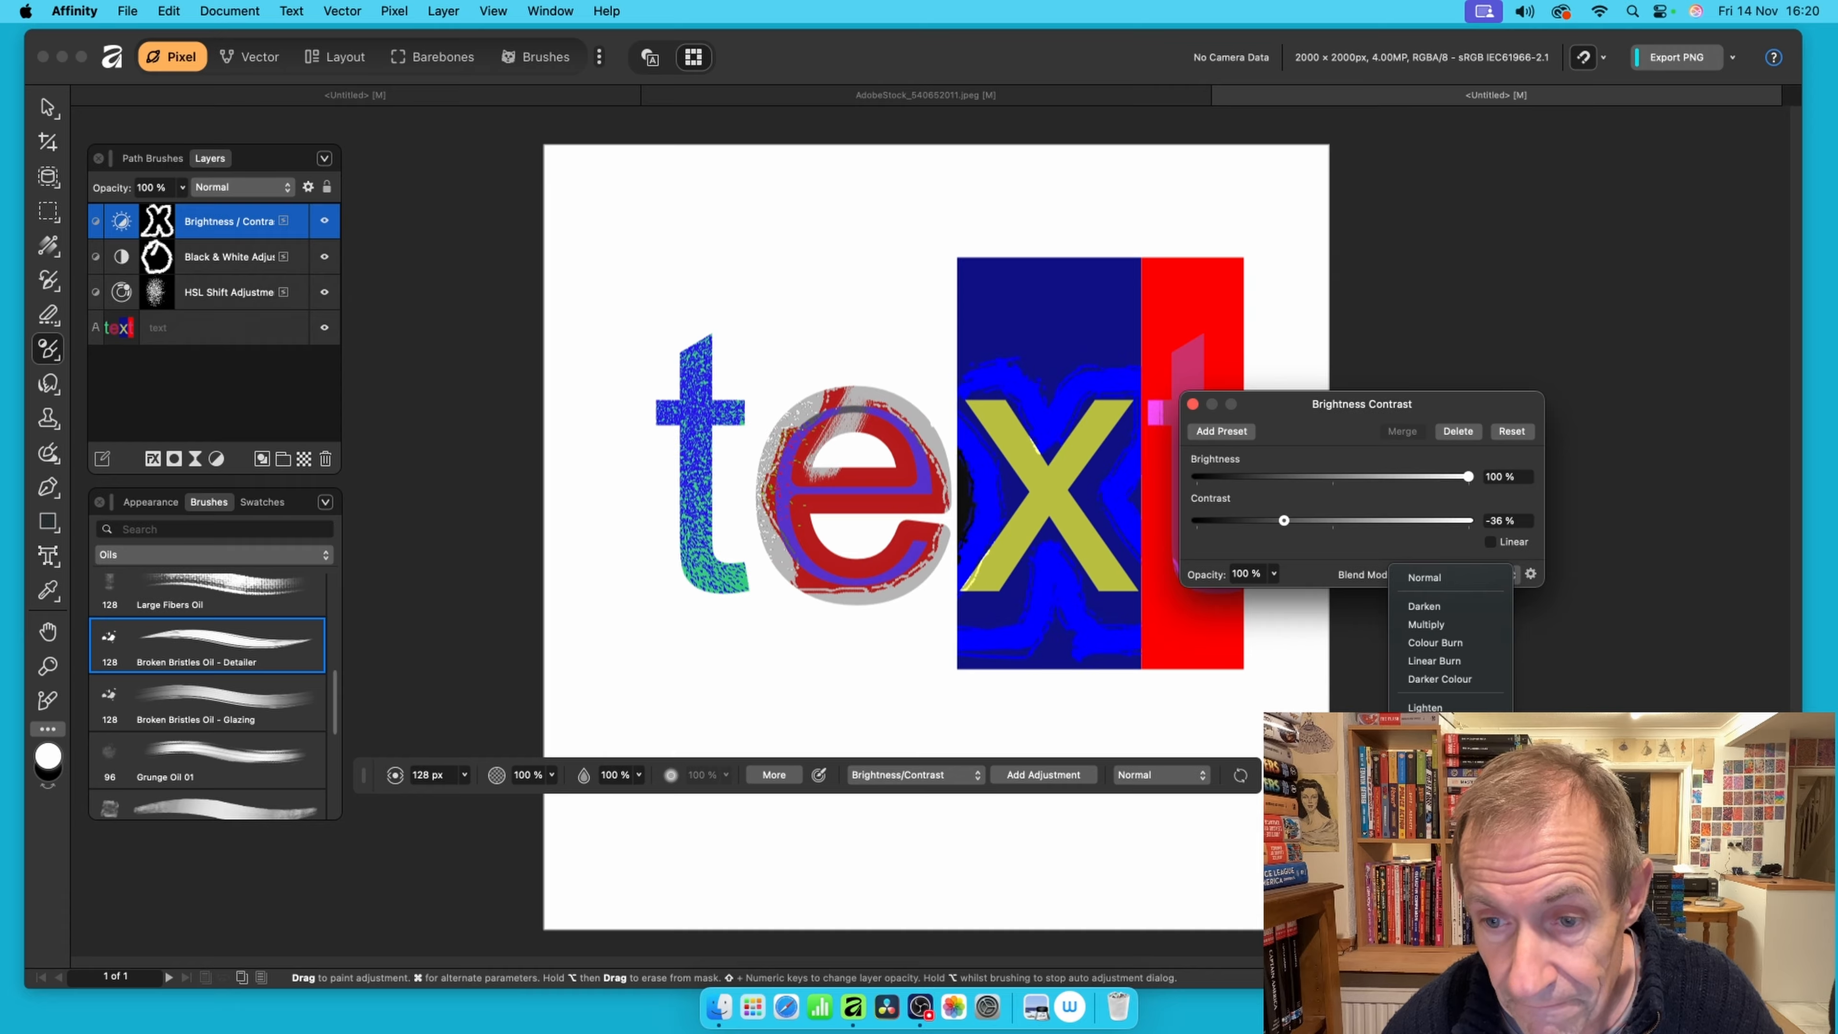
{"action": "left_click", "coordinate": [1426, 582]}
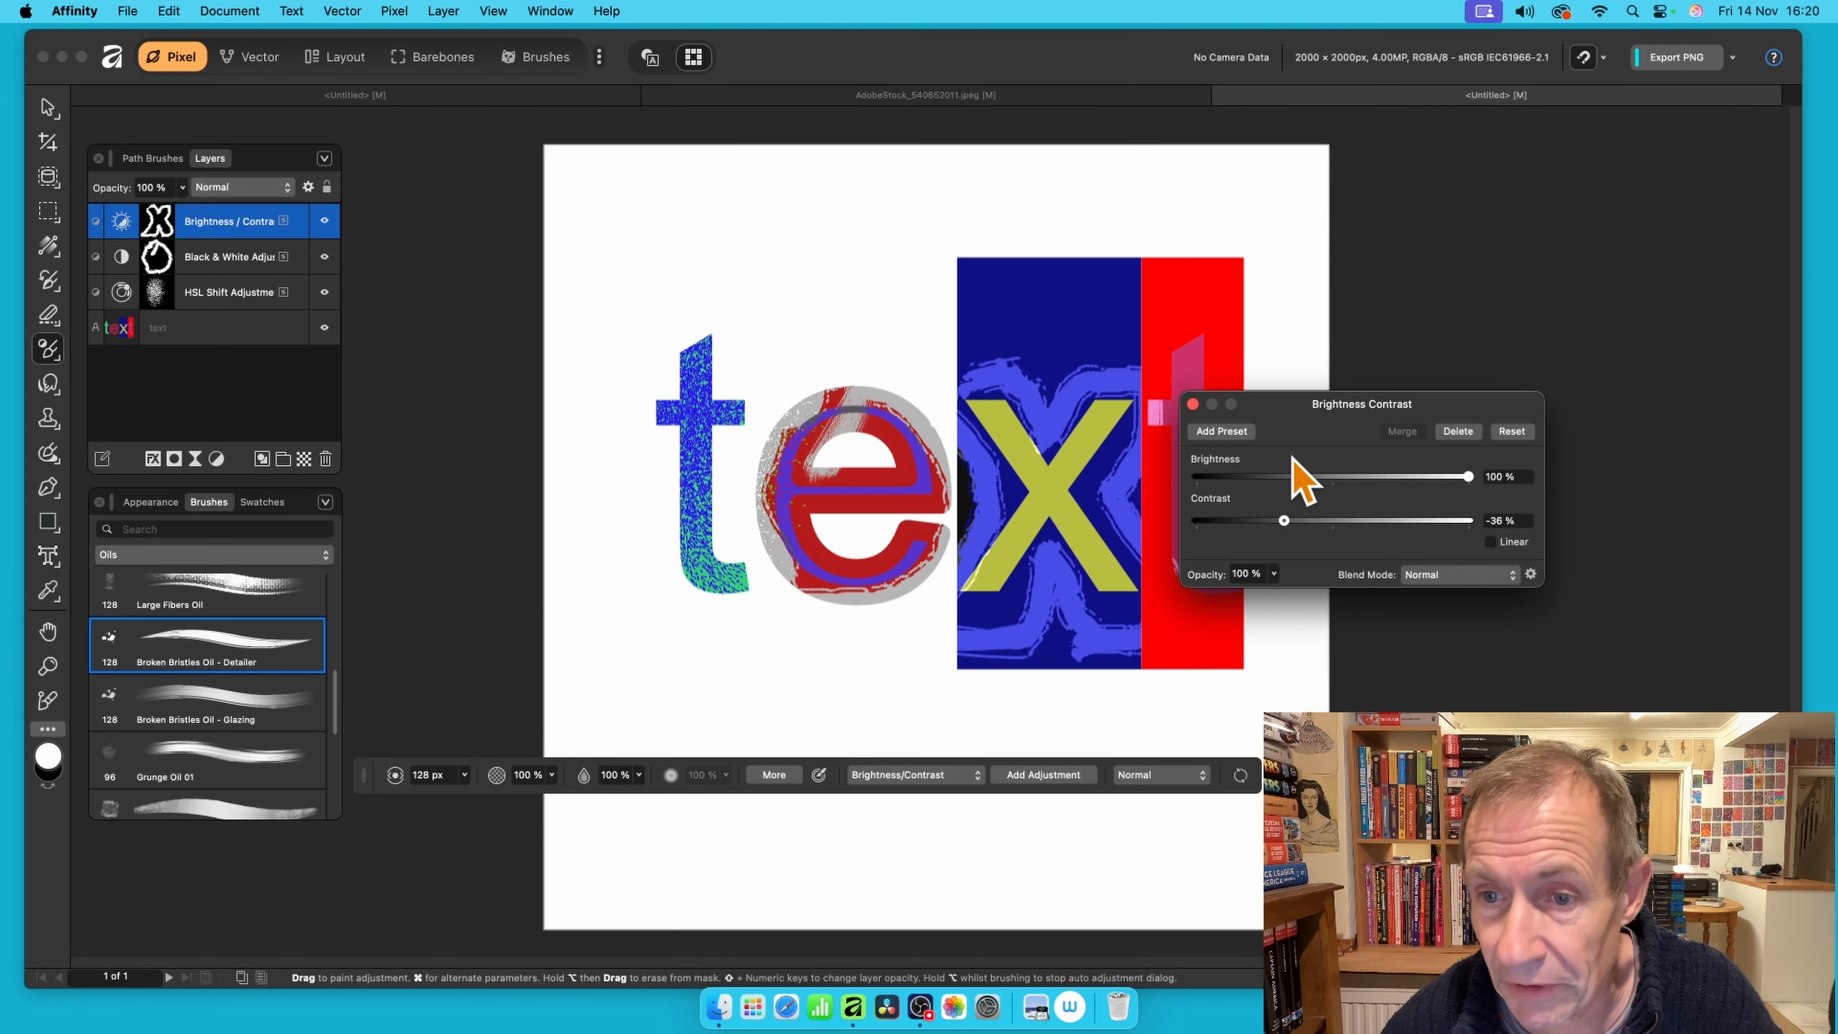
{"action": "left_click", "coordinate": [1192, 404]}
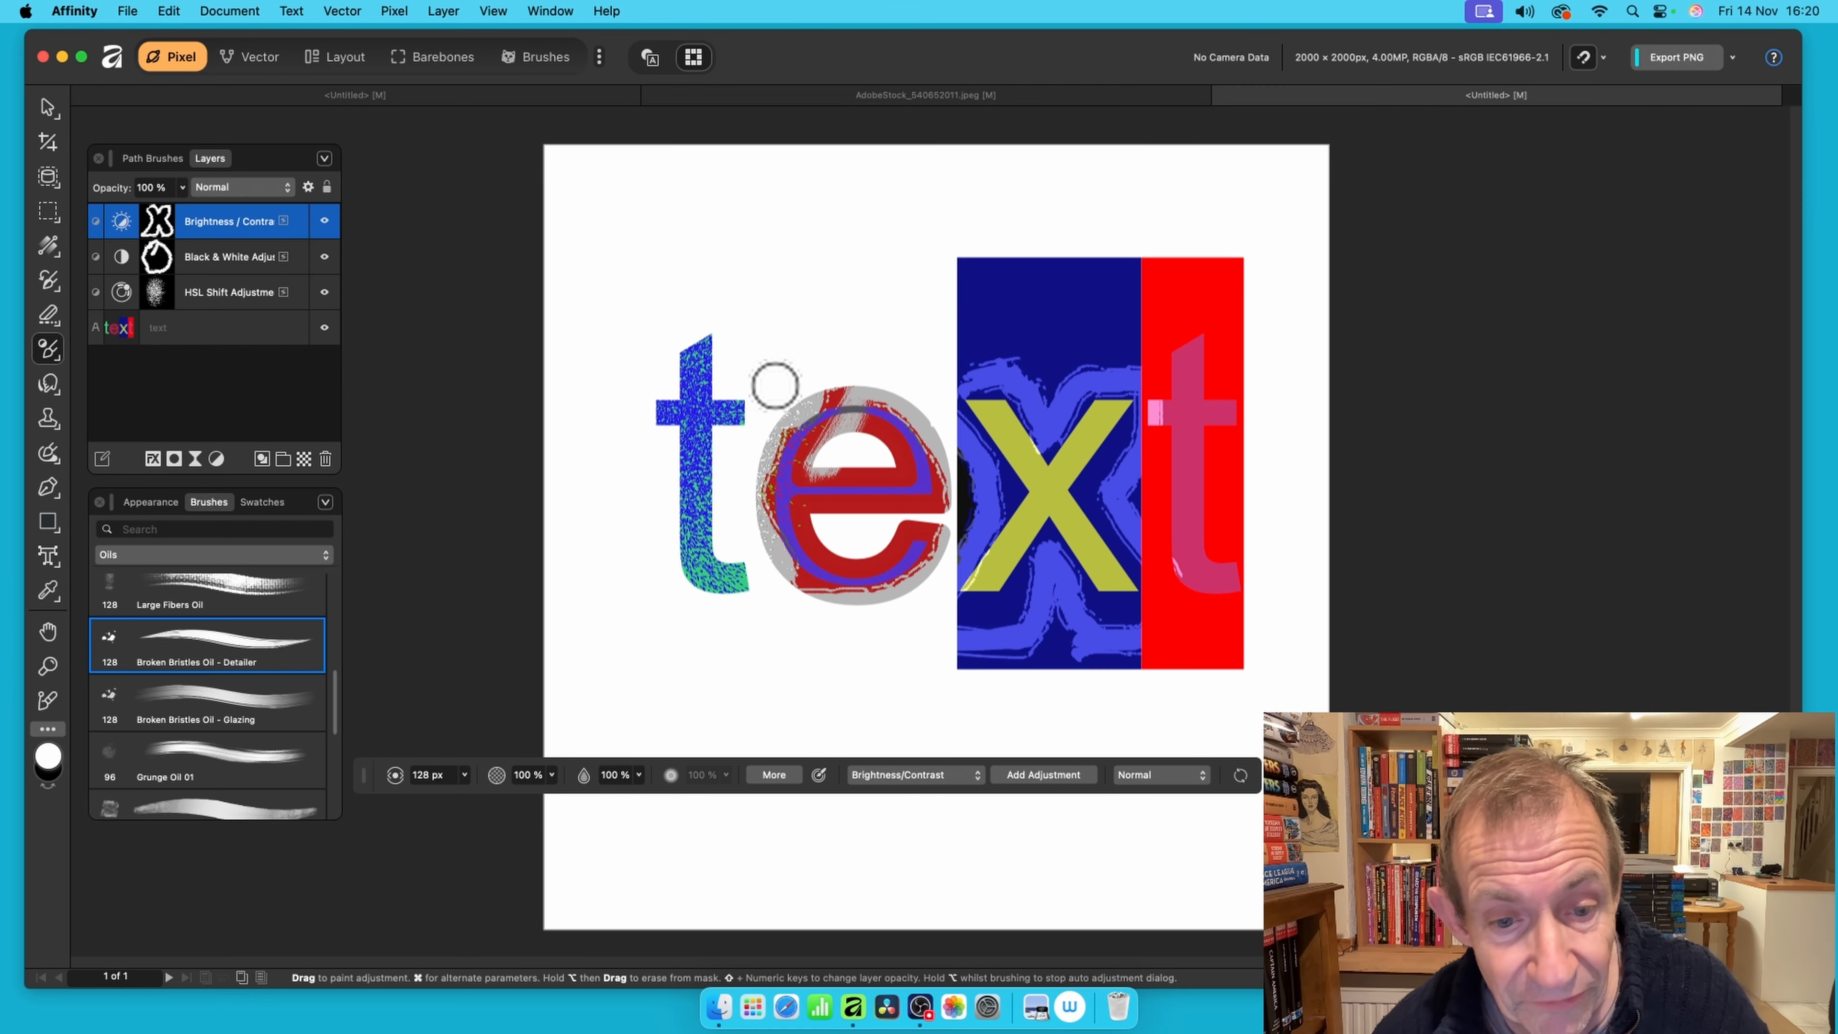
Paint a Threshold adjustment over the last letter t and its red background
{"action": "left_click", "coordinate": [953, 774]}
{"action": "mouse_move", "coordinate": [947, 966]}
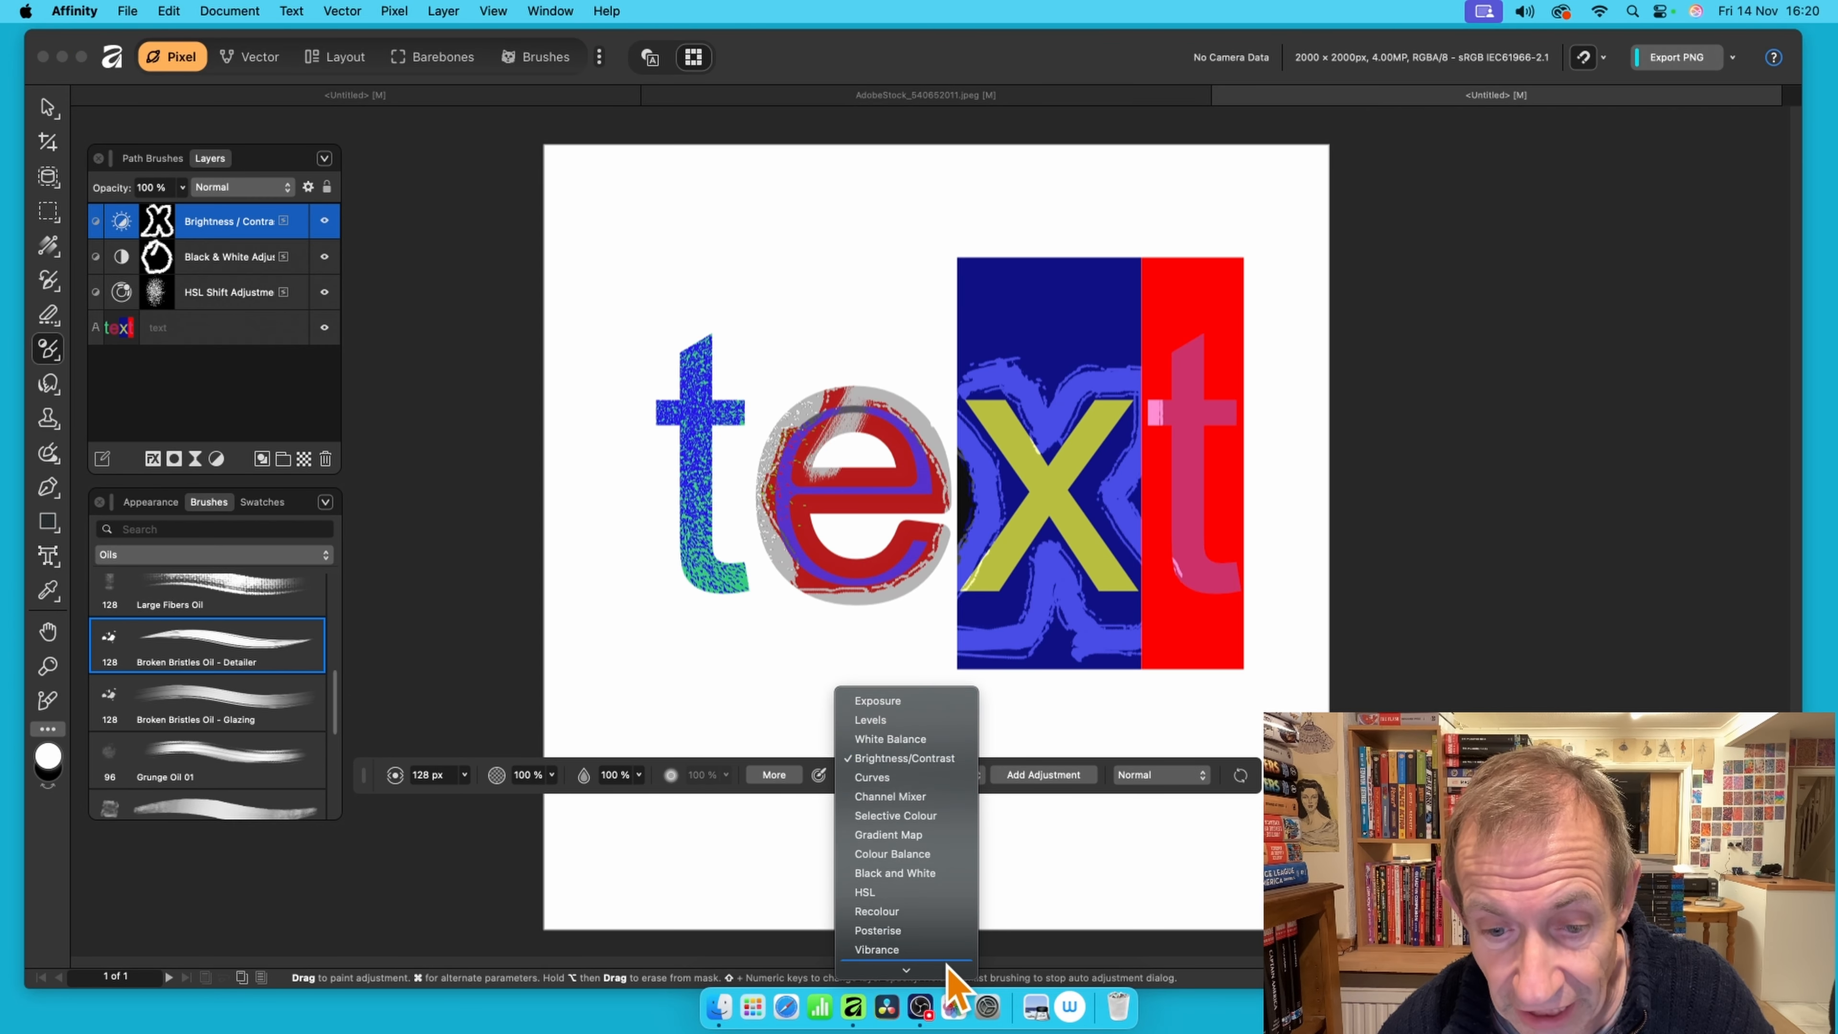
{"action": "left_click", "coordinate": [915, 966]}
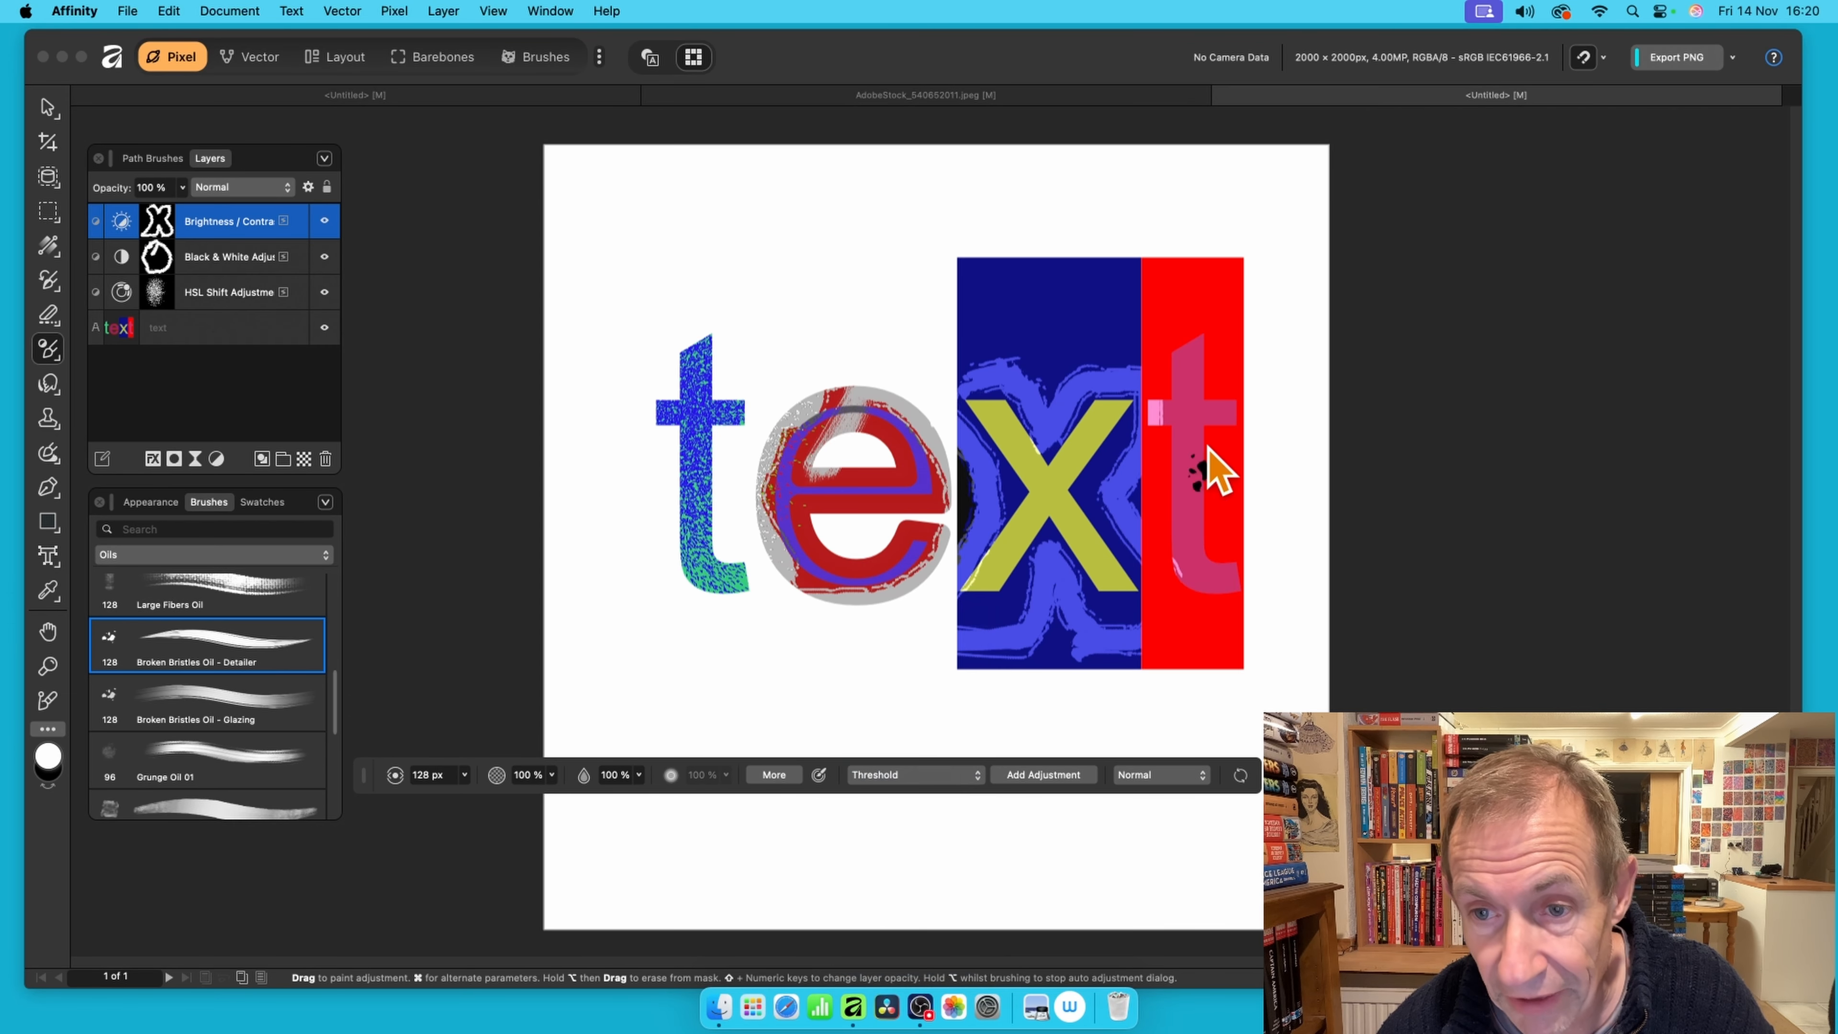
{"action": "mouse_move", "coordinate": [1199, 381]}
{"action": "left_mouse_down"}
{"action": "mouse_move", "coordinate": [1196, 436]}
{"action": "mouse_move", "coordinate": [1203, 362]}
{"action": "mouse_move", "coordinate": [1175, 459]}
{"action": "mouse_move", "coordinate": [1166, 370]}
{"action": "mouse_move", "coordinate": [1182, 454]}
{"action": "mouse_move", "coordinate": [1165, 428]}
{"action": "mouse_move", "coordinate": [1170, 391]}
{"action": "mouse_move", "coordinate": [1221, 396]}
{"action": "mouse_move", "coordinate": [1192, 577]}
{"action": "mouse_move", "coordinate": [1193, 600]}
{"action": "mouse_move", "coordinate": [1194, 519]}
{"action": "mouse_move", "coordinate": [1220, 587]}
{"action": "mouse_move", "coordinate": [1213, 697]}
{"action": "mouse_move", "coordinate": [1198, 156]}
{"action": "left_mouse_up"}
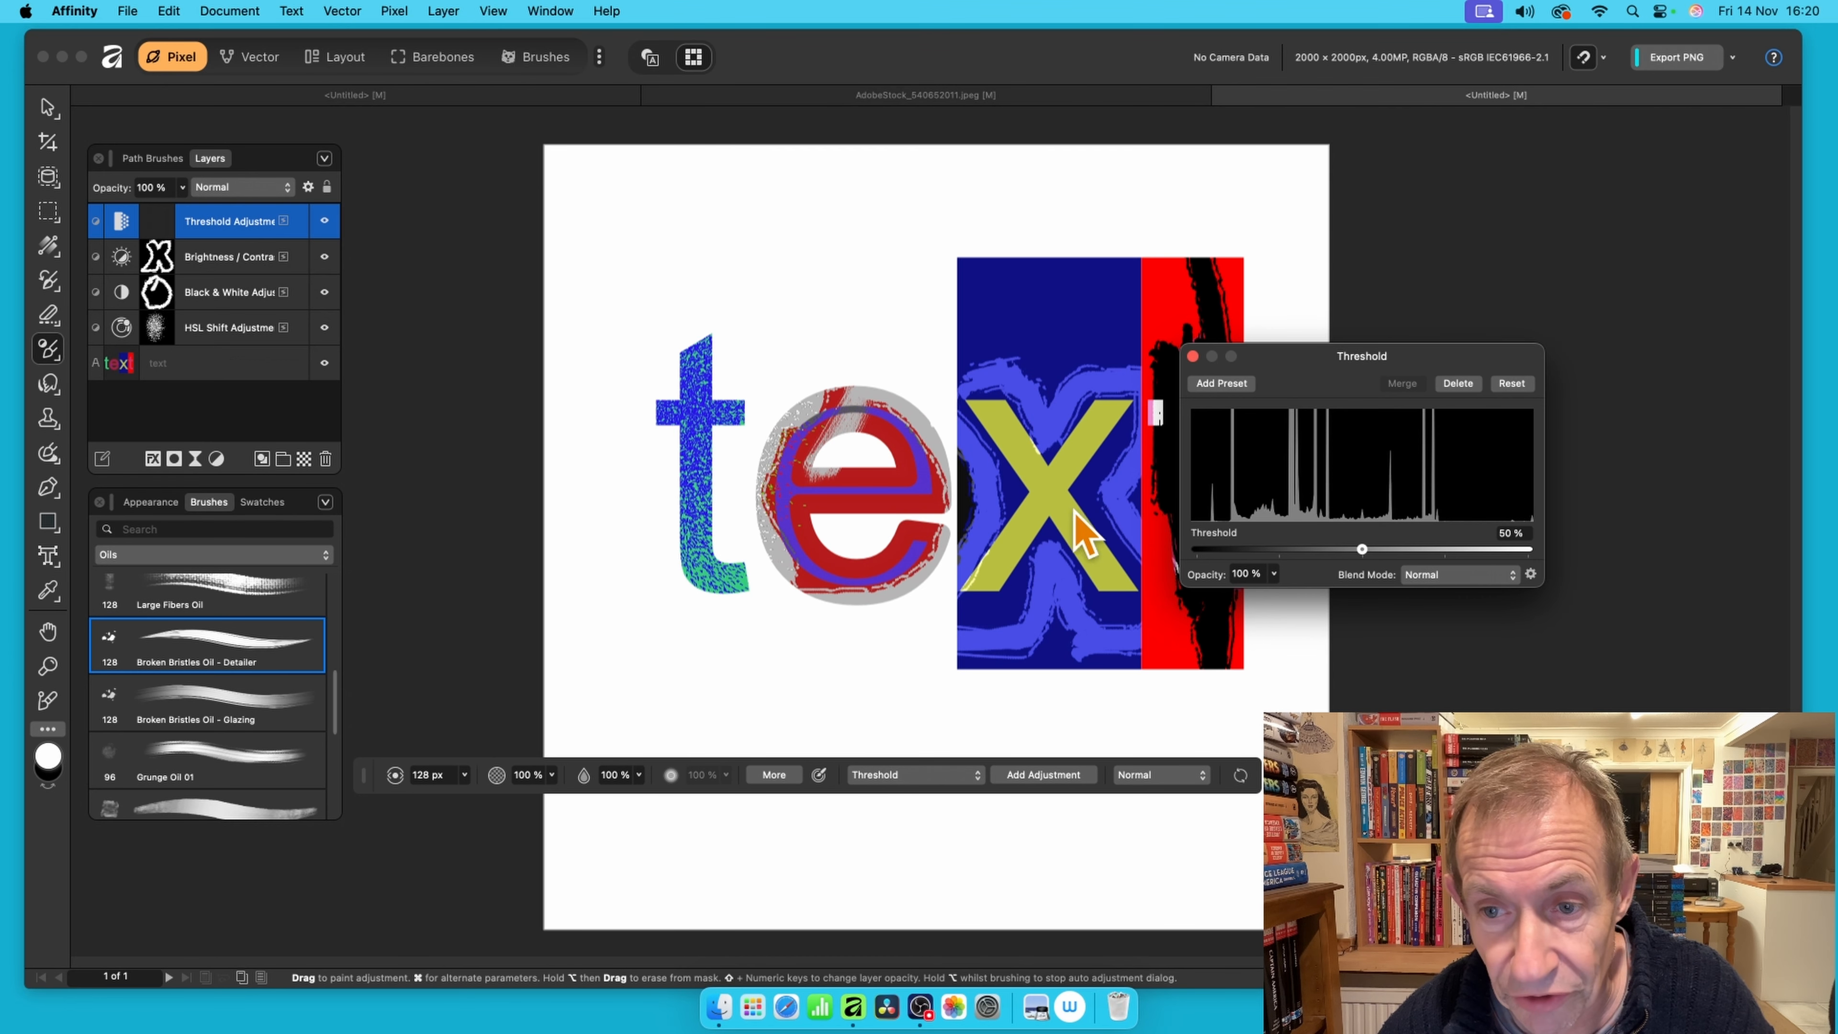
Set the Threshold adjustment on the last letter to 32% and close its settings
{"action": "mouse_move", "coordinate": [1314, 552]}
{"action": "left_mouse_down"}
{"action": "mouse_move", "coordinate": [1278, 552]}
{"action": "mouse_move", "coordinate": [1299, 552]}
{"action": "left_mouse_up"}
{"action": "left_click_drag", "start_coordinate": [1255, 357], "coordinate": [1456, 360]}
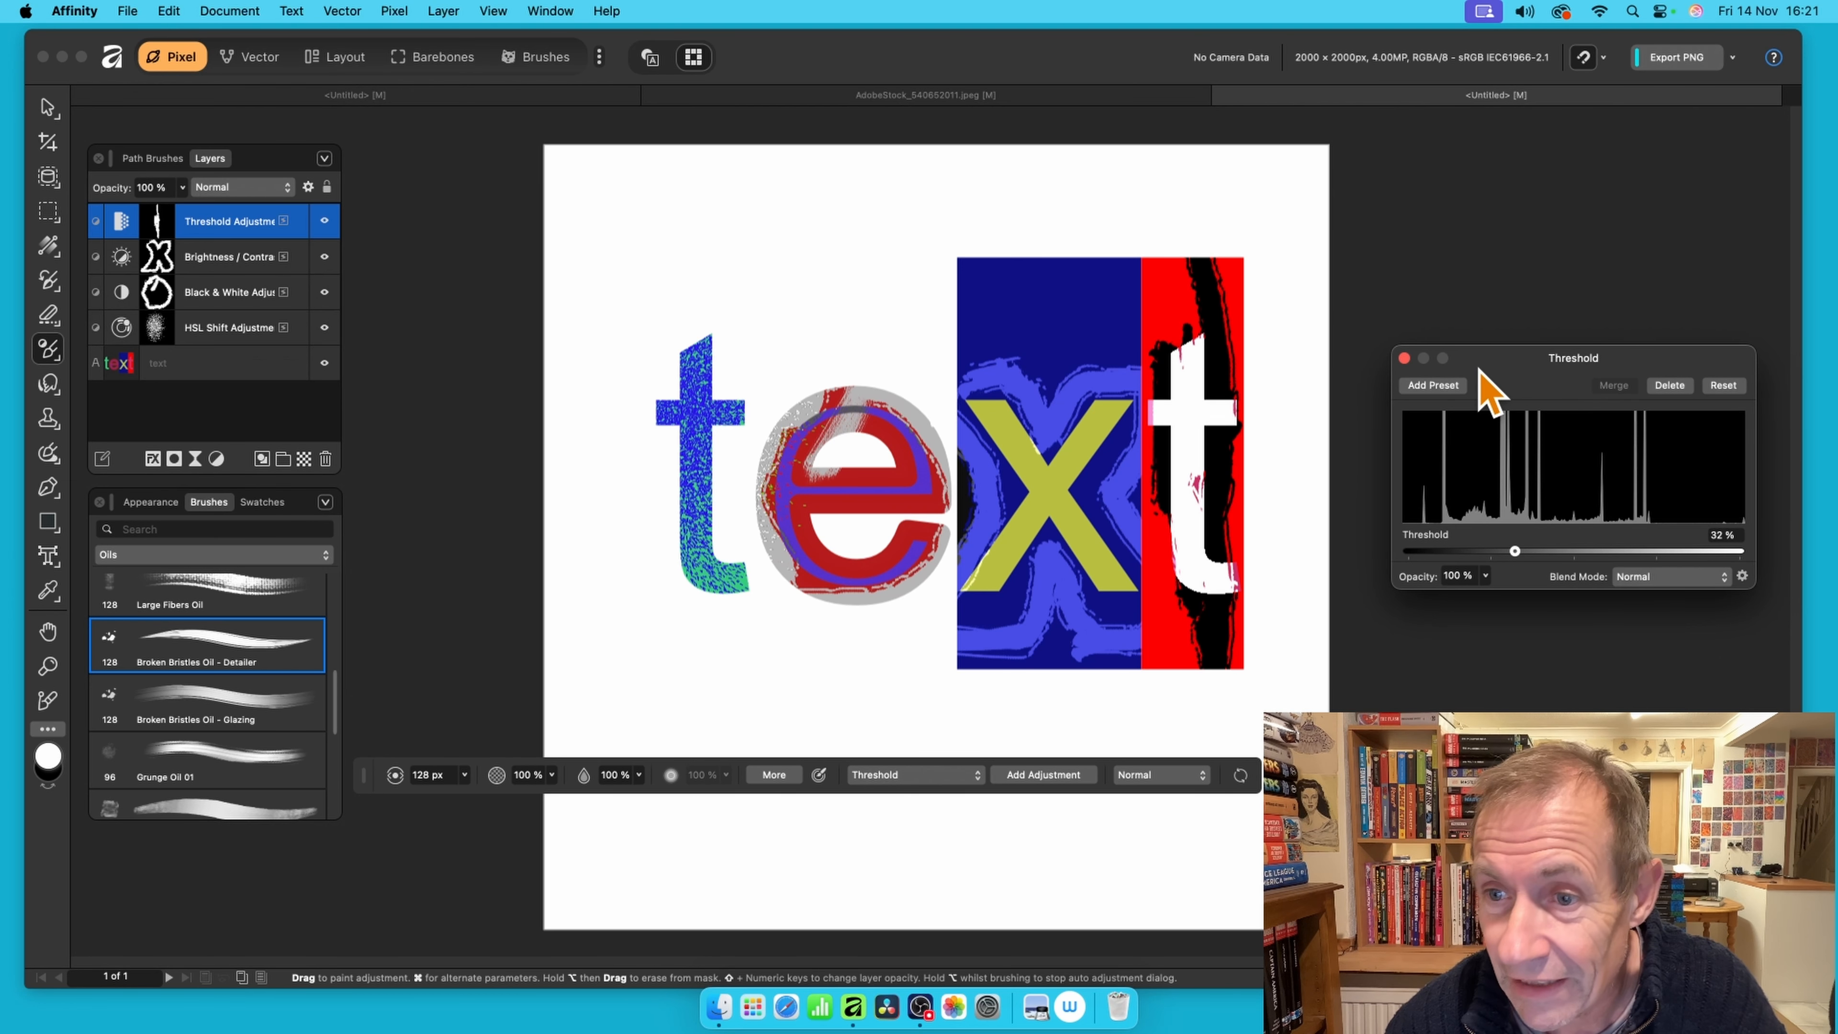
{"action": "left_click", "coordinate": [1404, 359]}
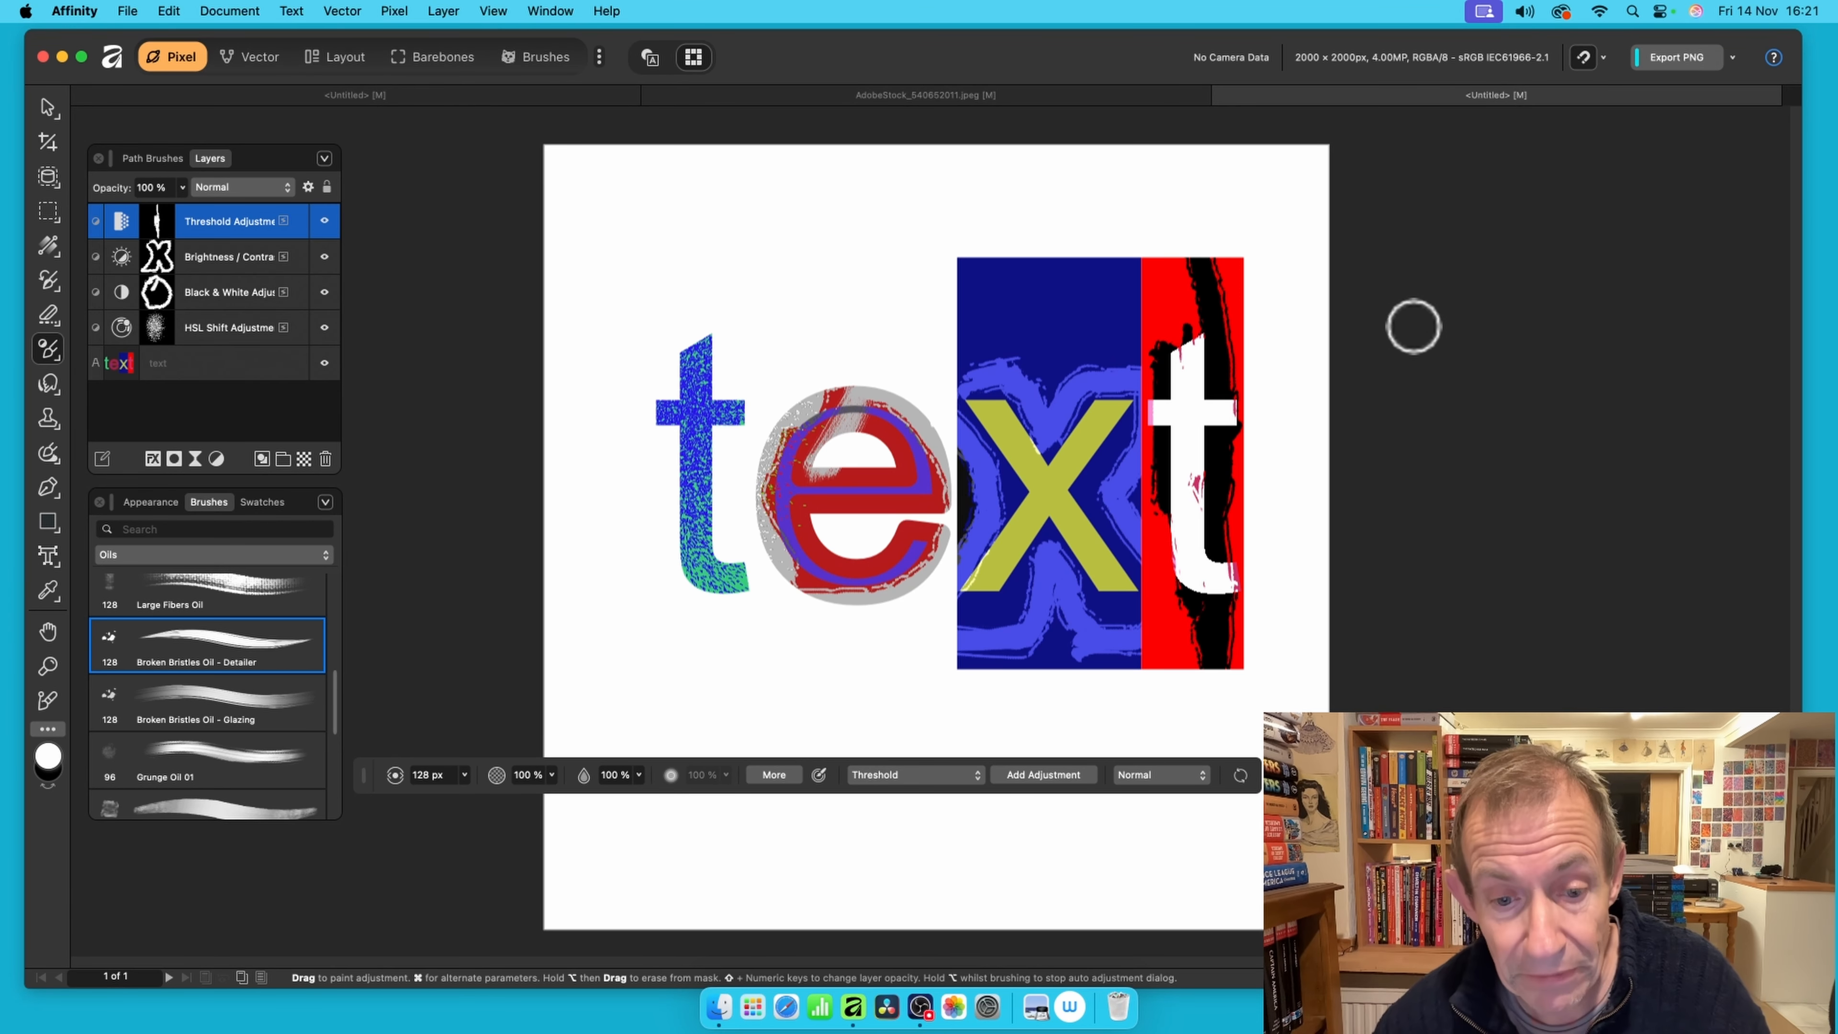
Add a live Gaussian Blur filter with a 14.2 px radius to the text layer
{"action": "left_click", "coordinate": [157, 364]}
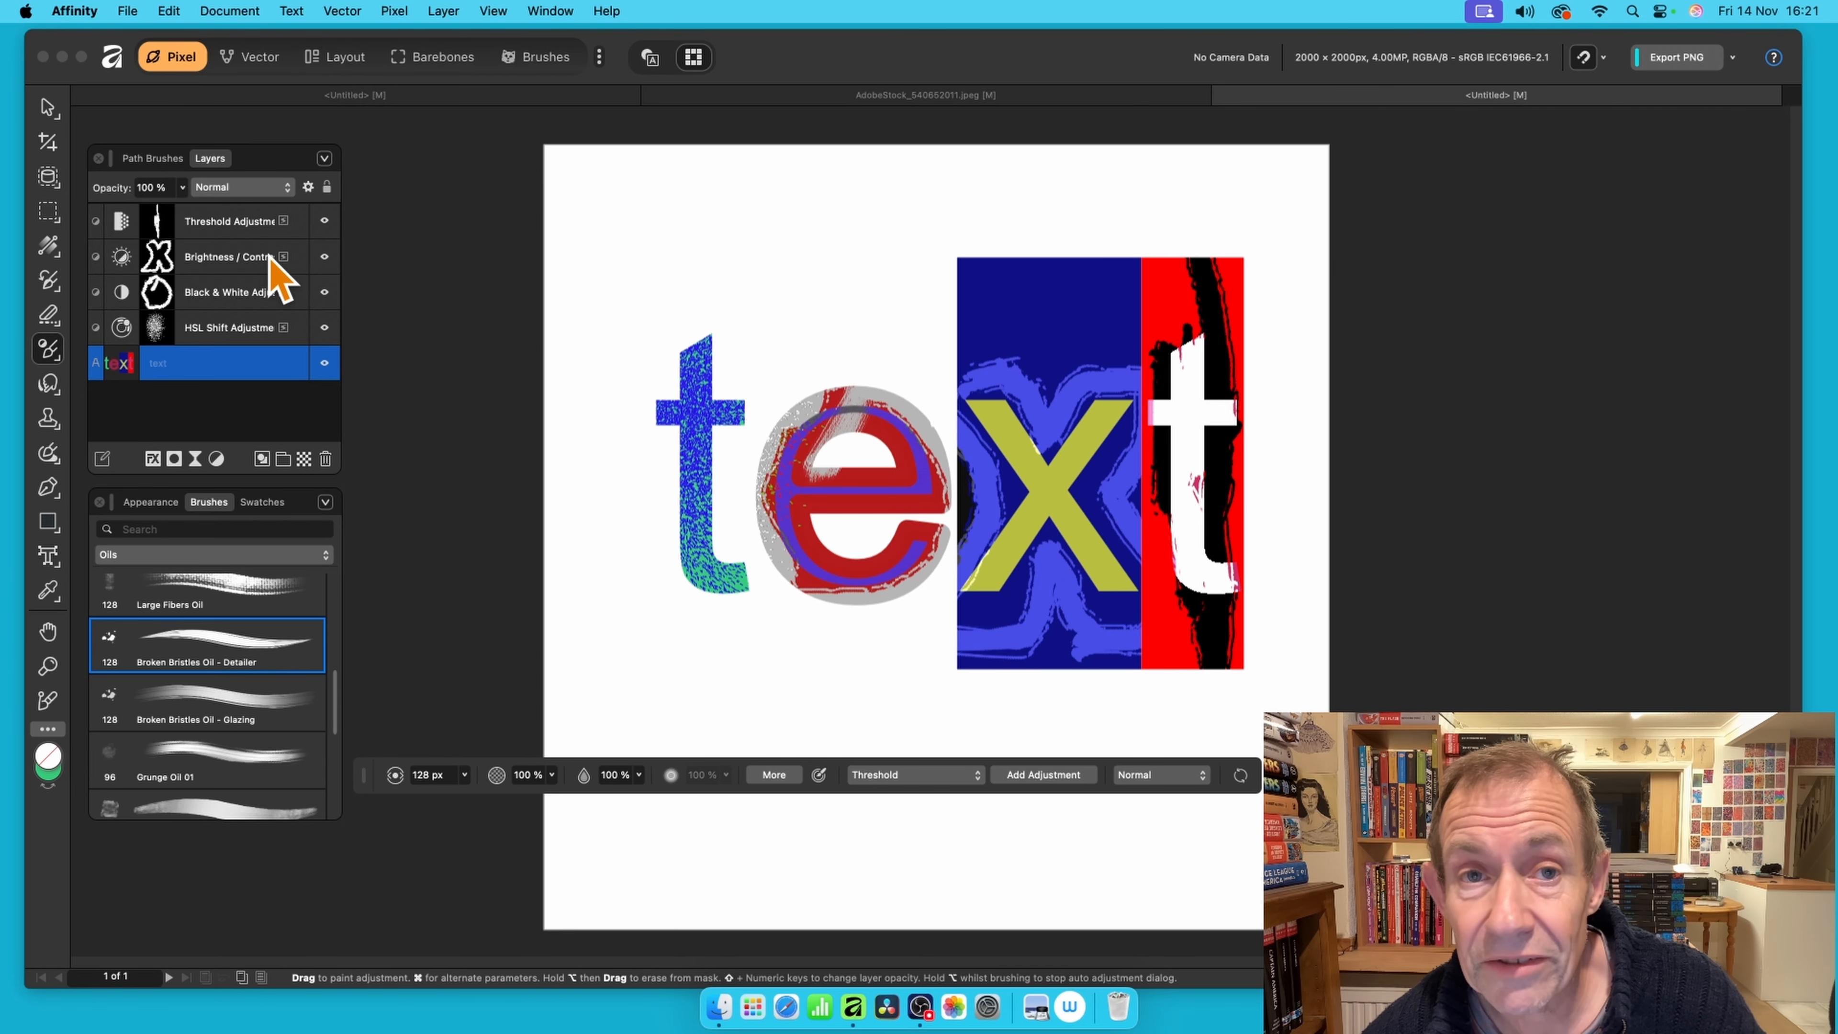
{"action": "left_click", "coordinate": [396, 12]}
{"action": "mouse_move", "coordinate": [449, 169]}
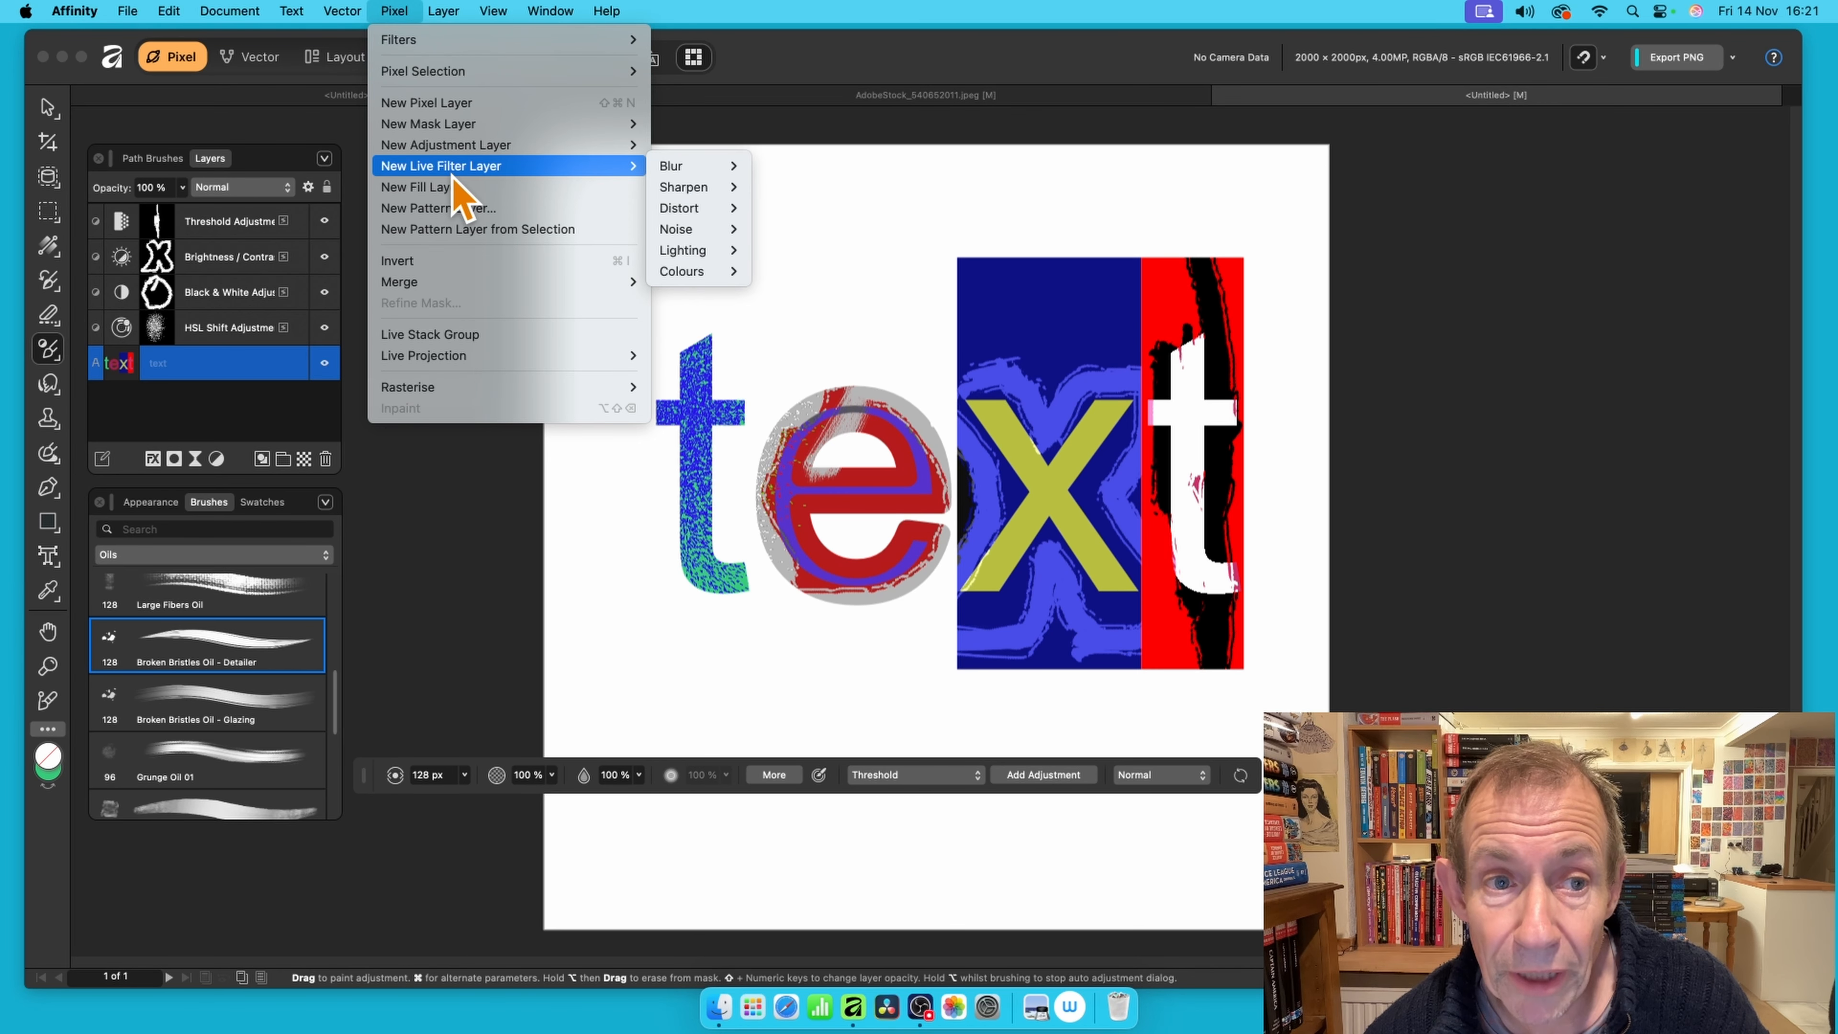
{"action": "mouse_move", "coordinate": [713, 170]}
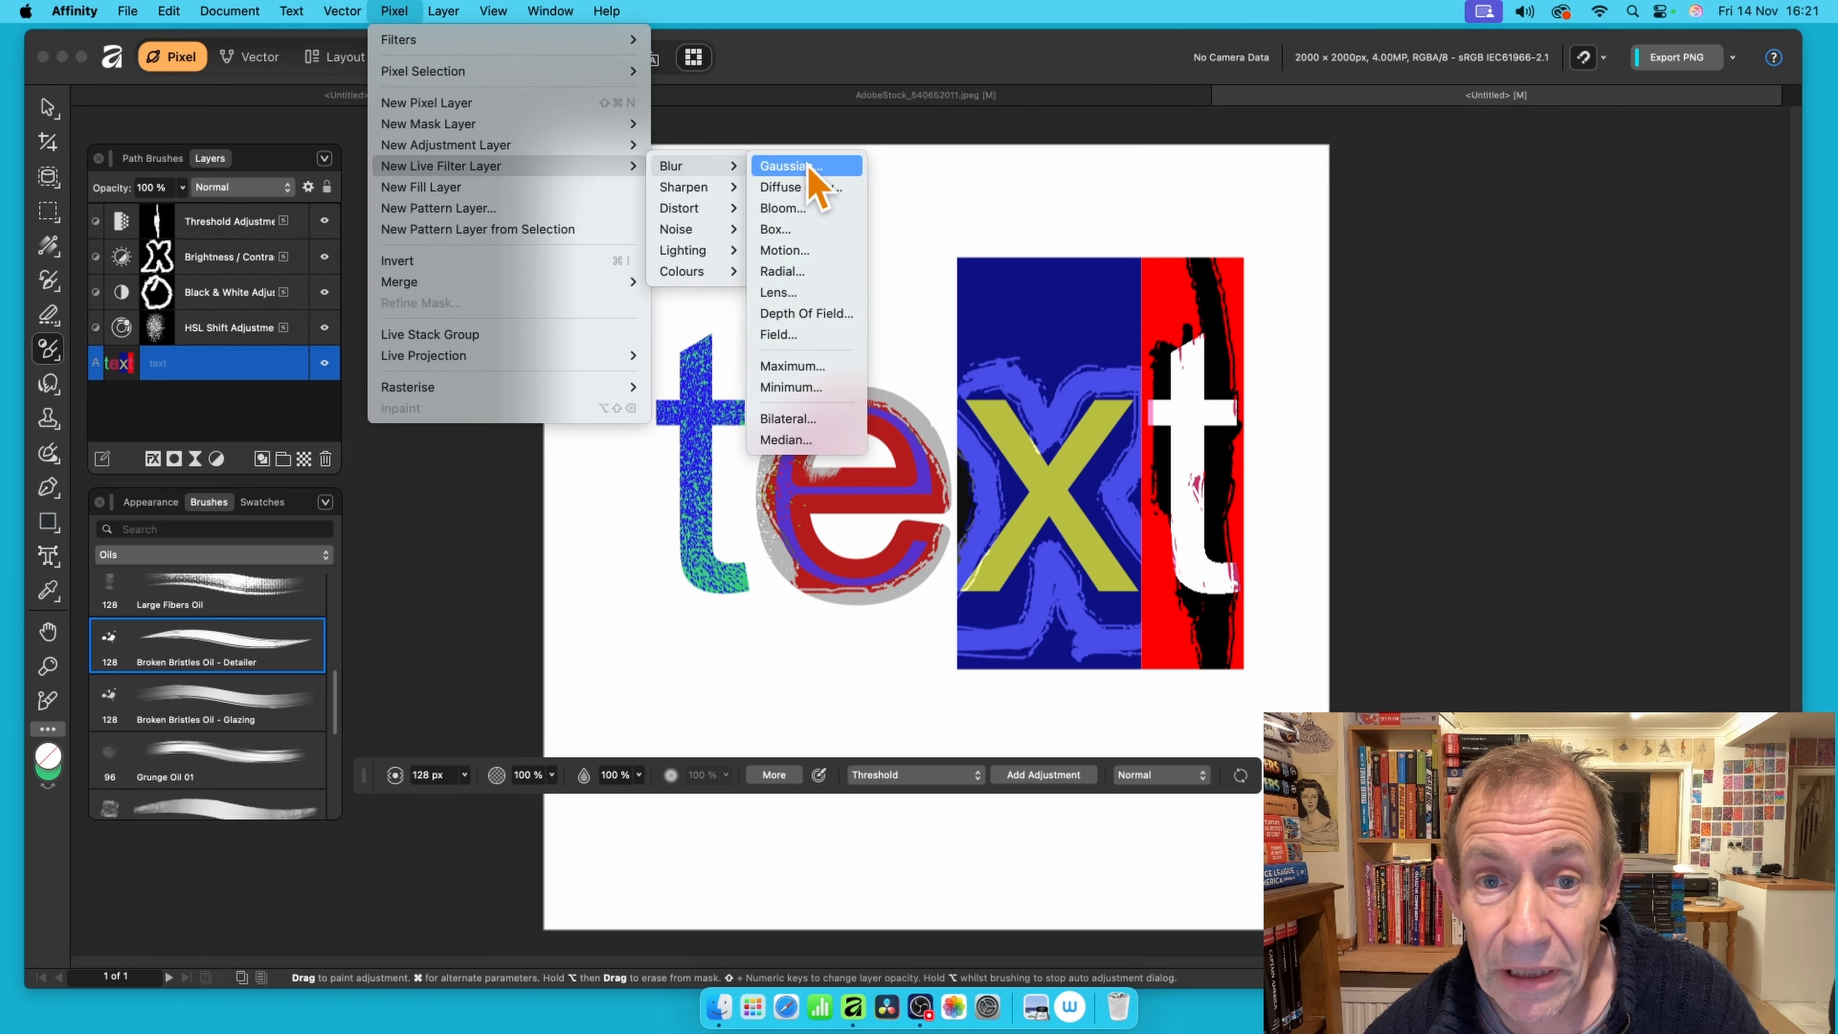
{"action": "left_click", "coordinate": [801, 186]}
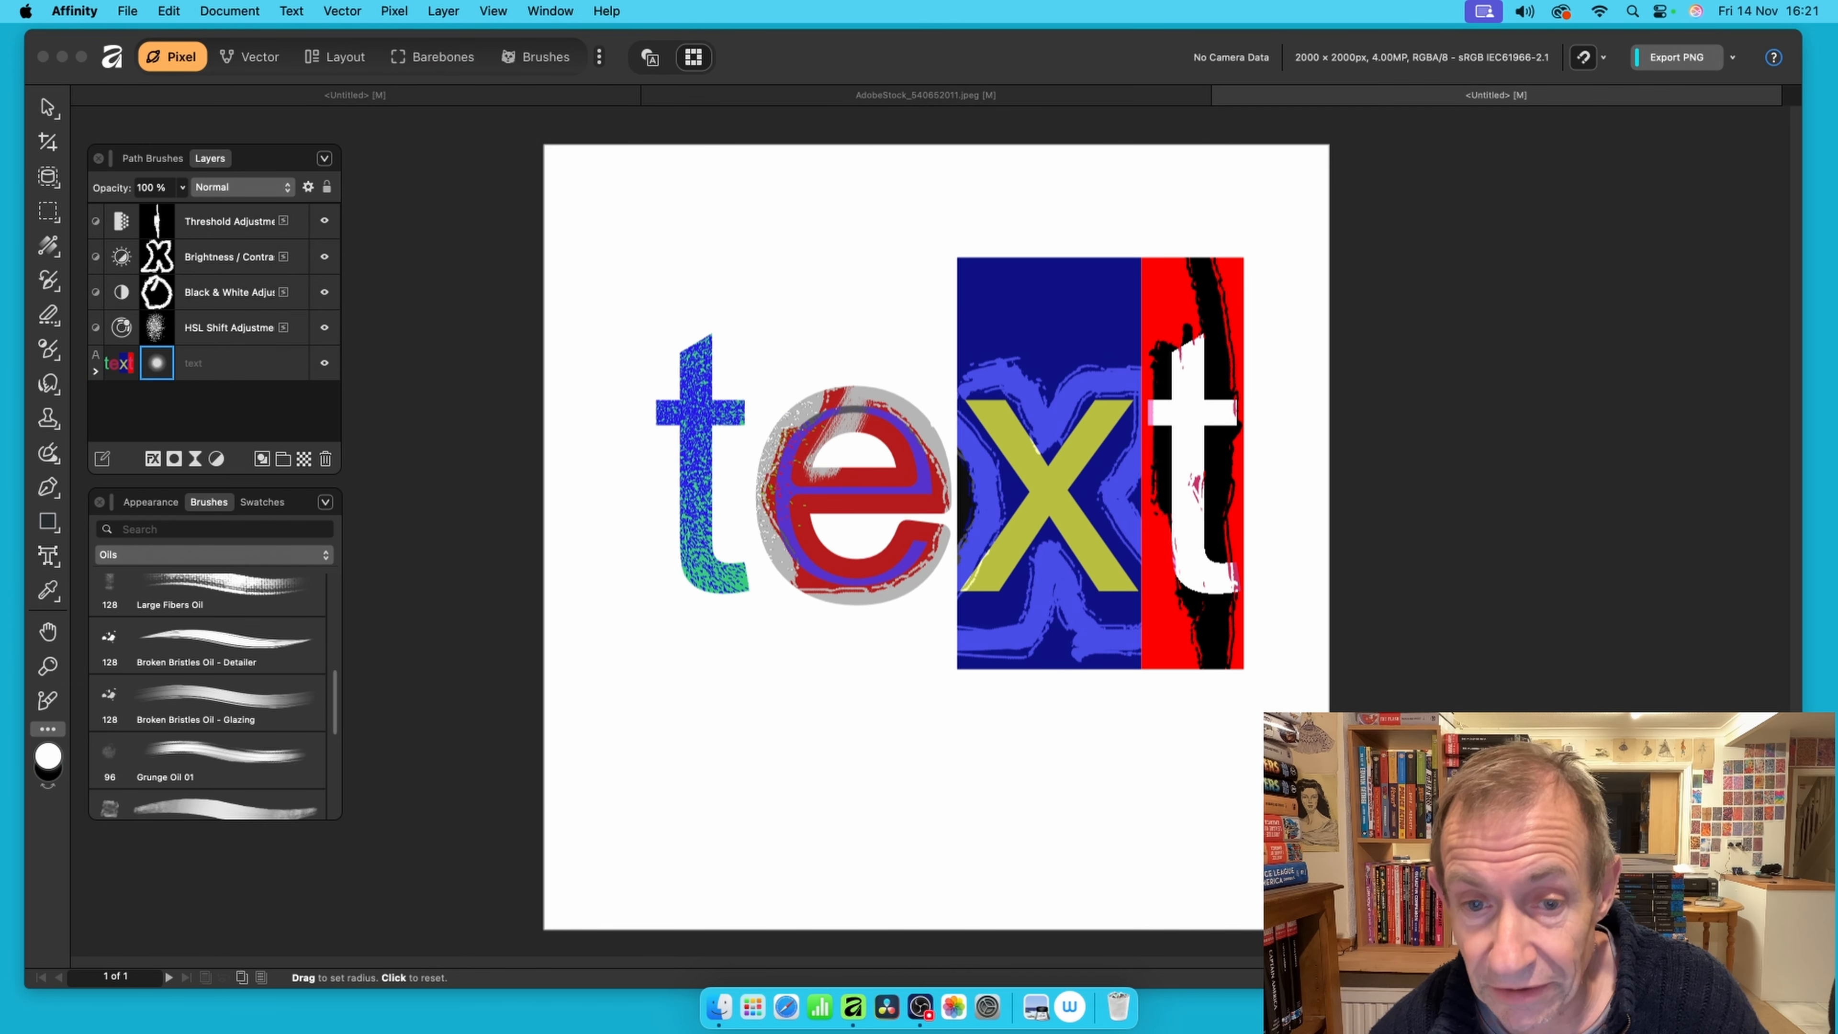
{"action": "left_click_drag", "start_coordinate": [995, 659], "coordinate": [845, 604]}
{"action": "left_click_drag", "start_coordinate": [733, 673], "coordinate": [823, 693]}
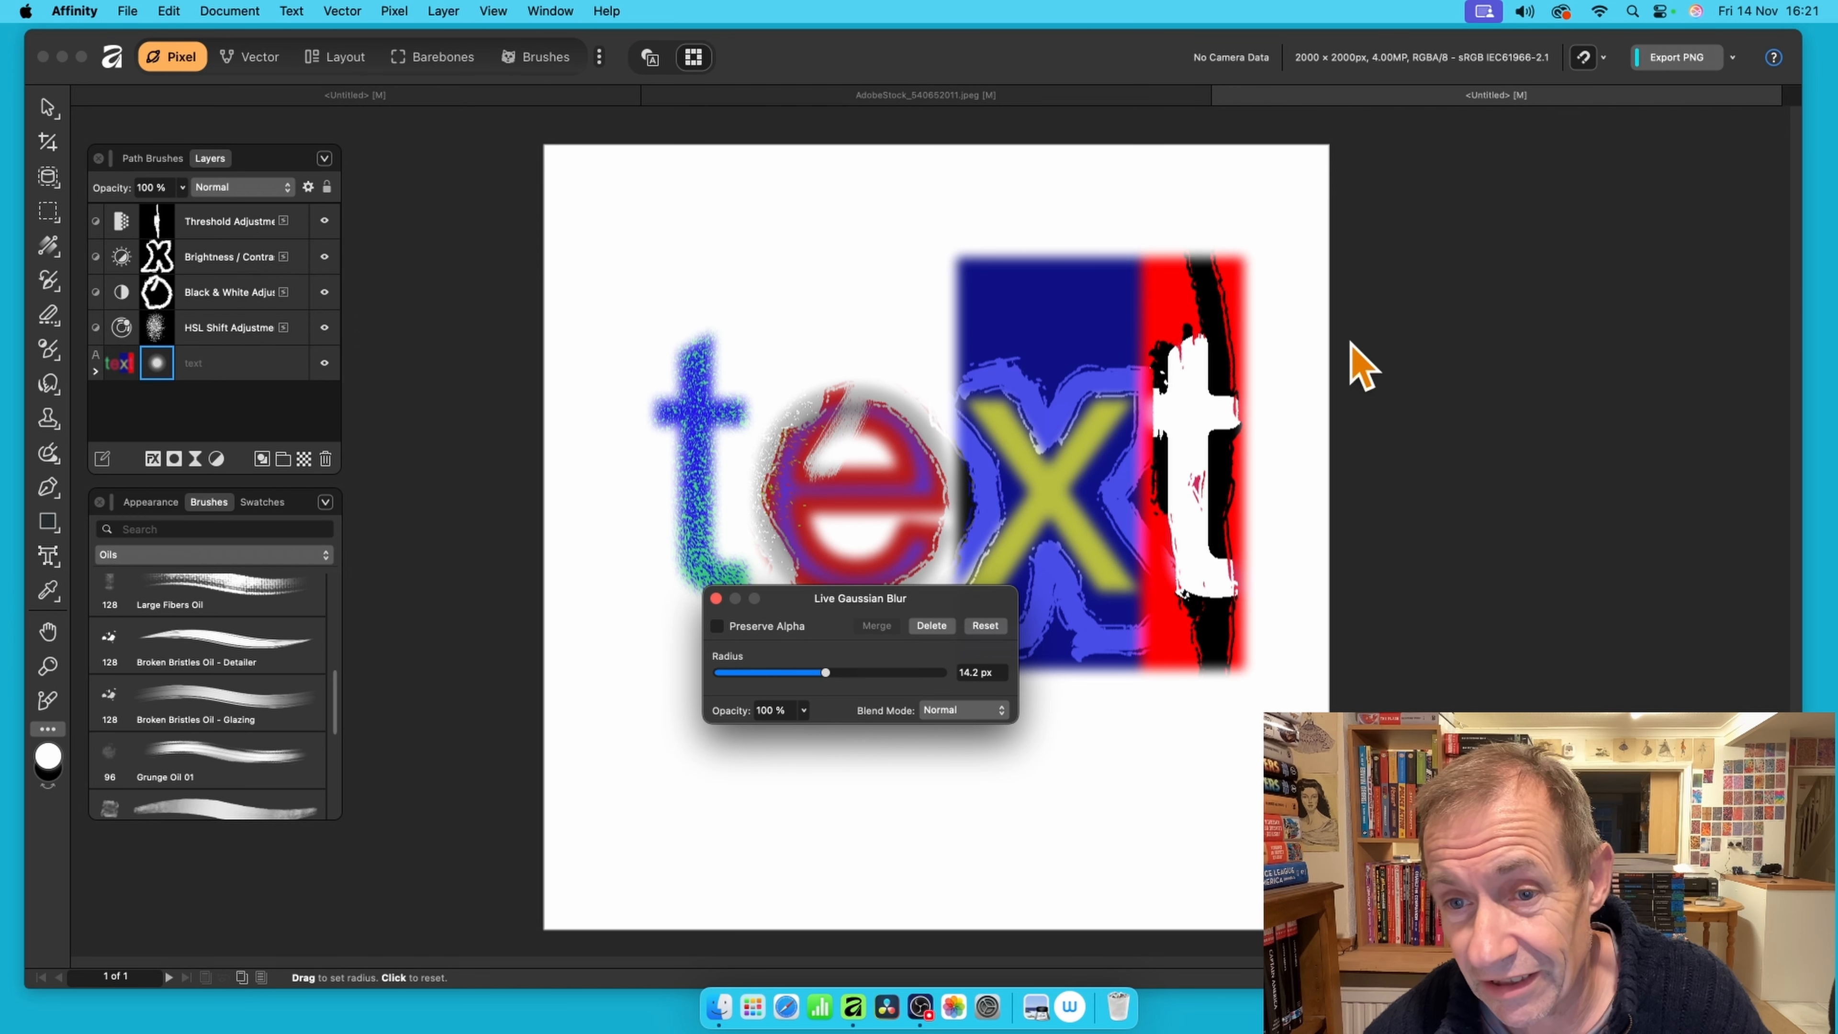
{"action": "left_click", "coordinate": [716, 598]}
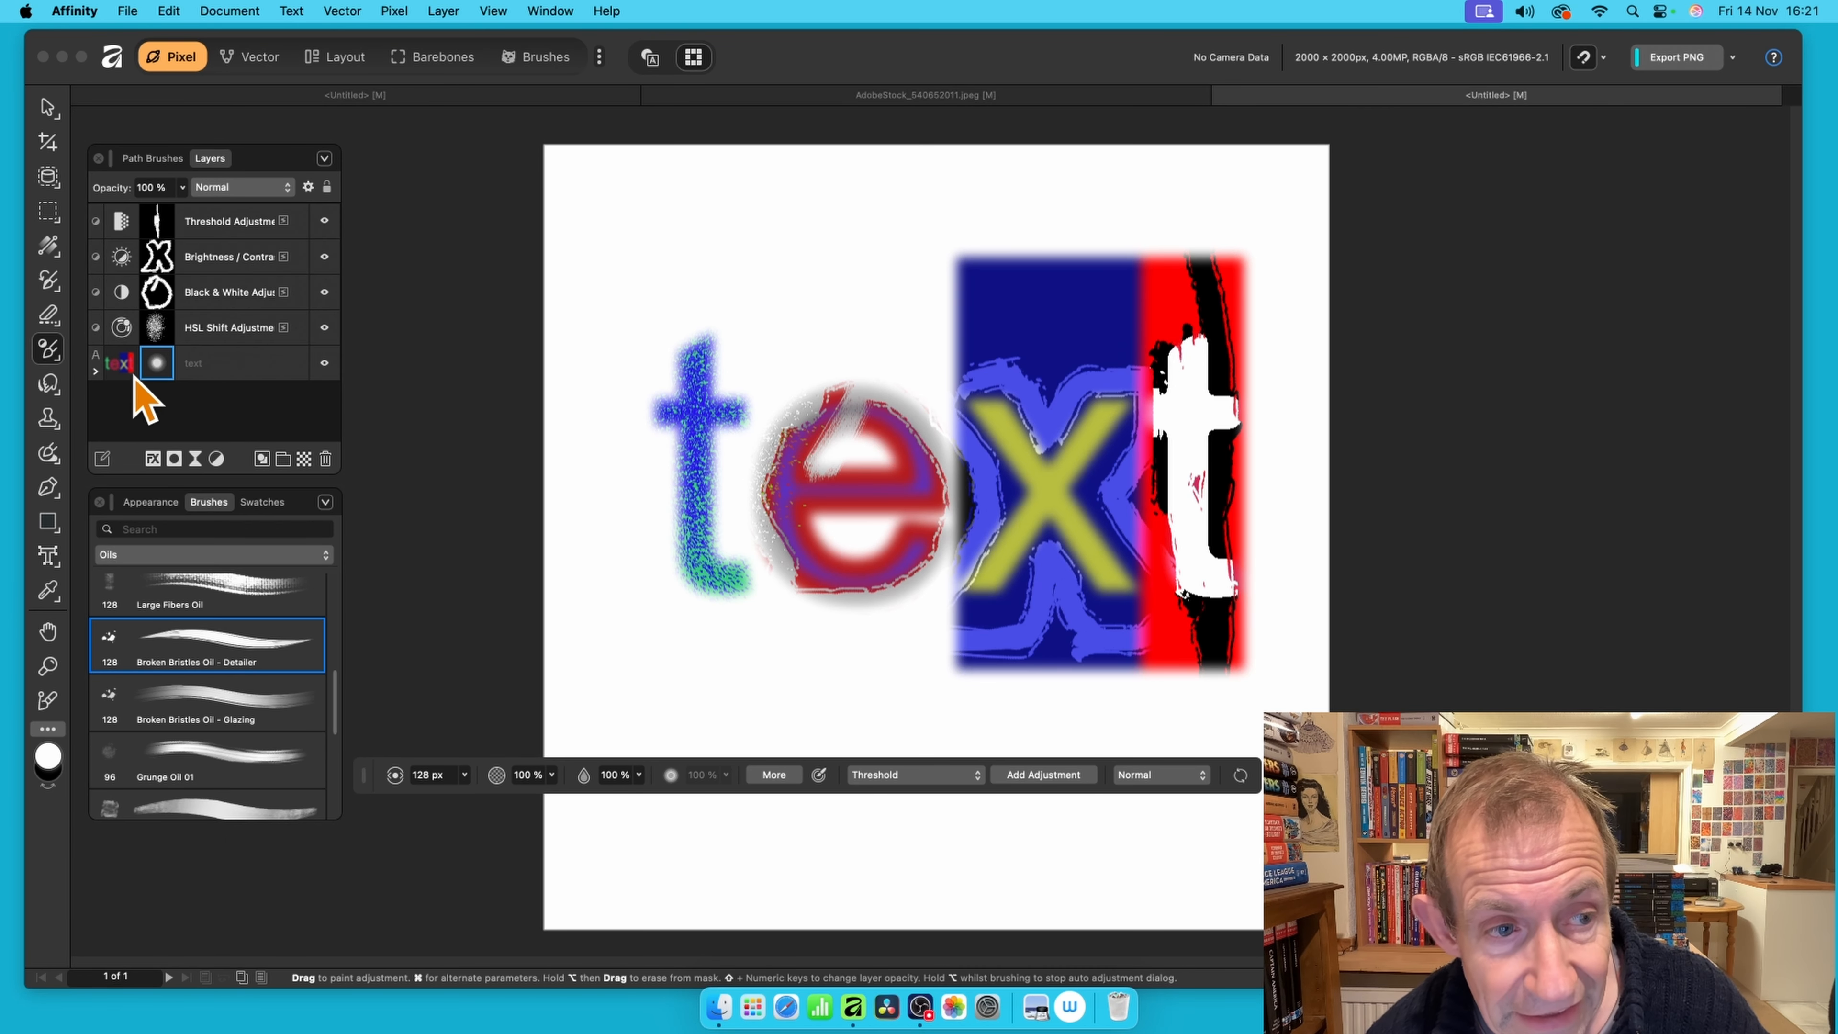
Expand the text layer to reveal its Gaussian Blur filter and hide the Brightness/Contrast adjustment layer
{"action": "left_click", "coordinate": [98, 371]}
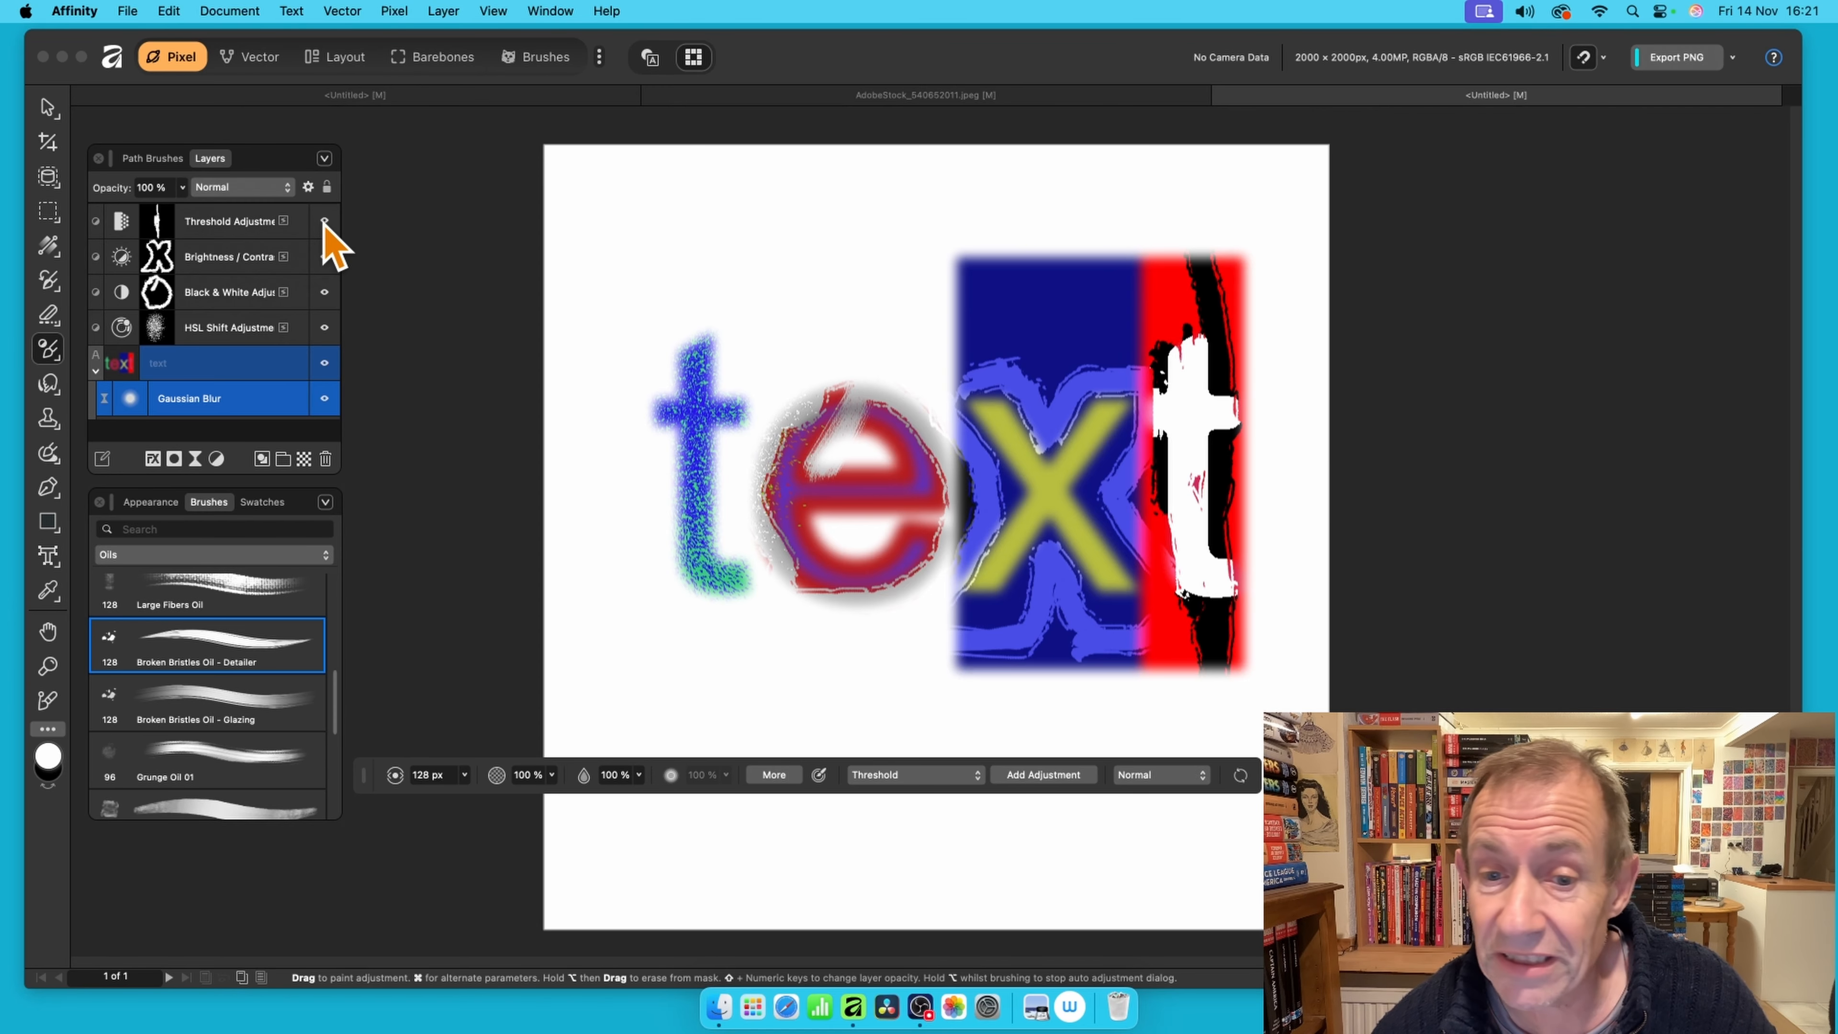
{"action": "left_click", "coordinate": [325, 258]}
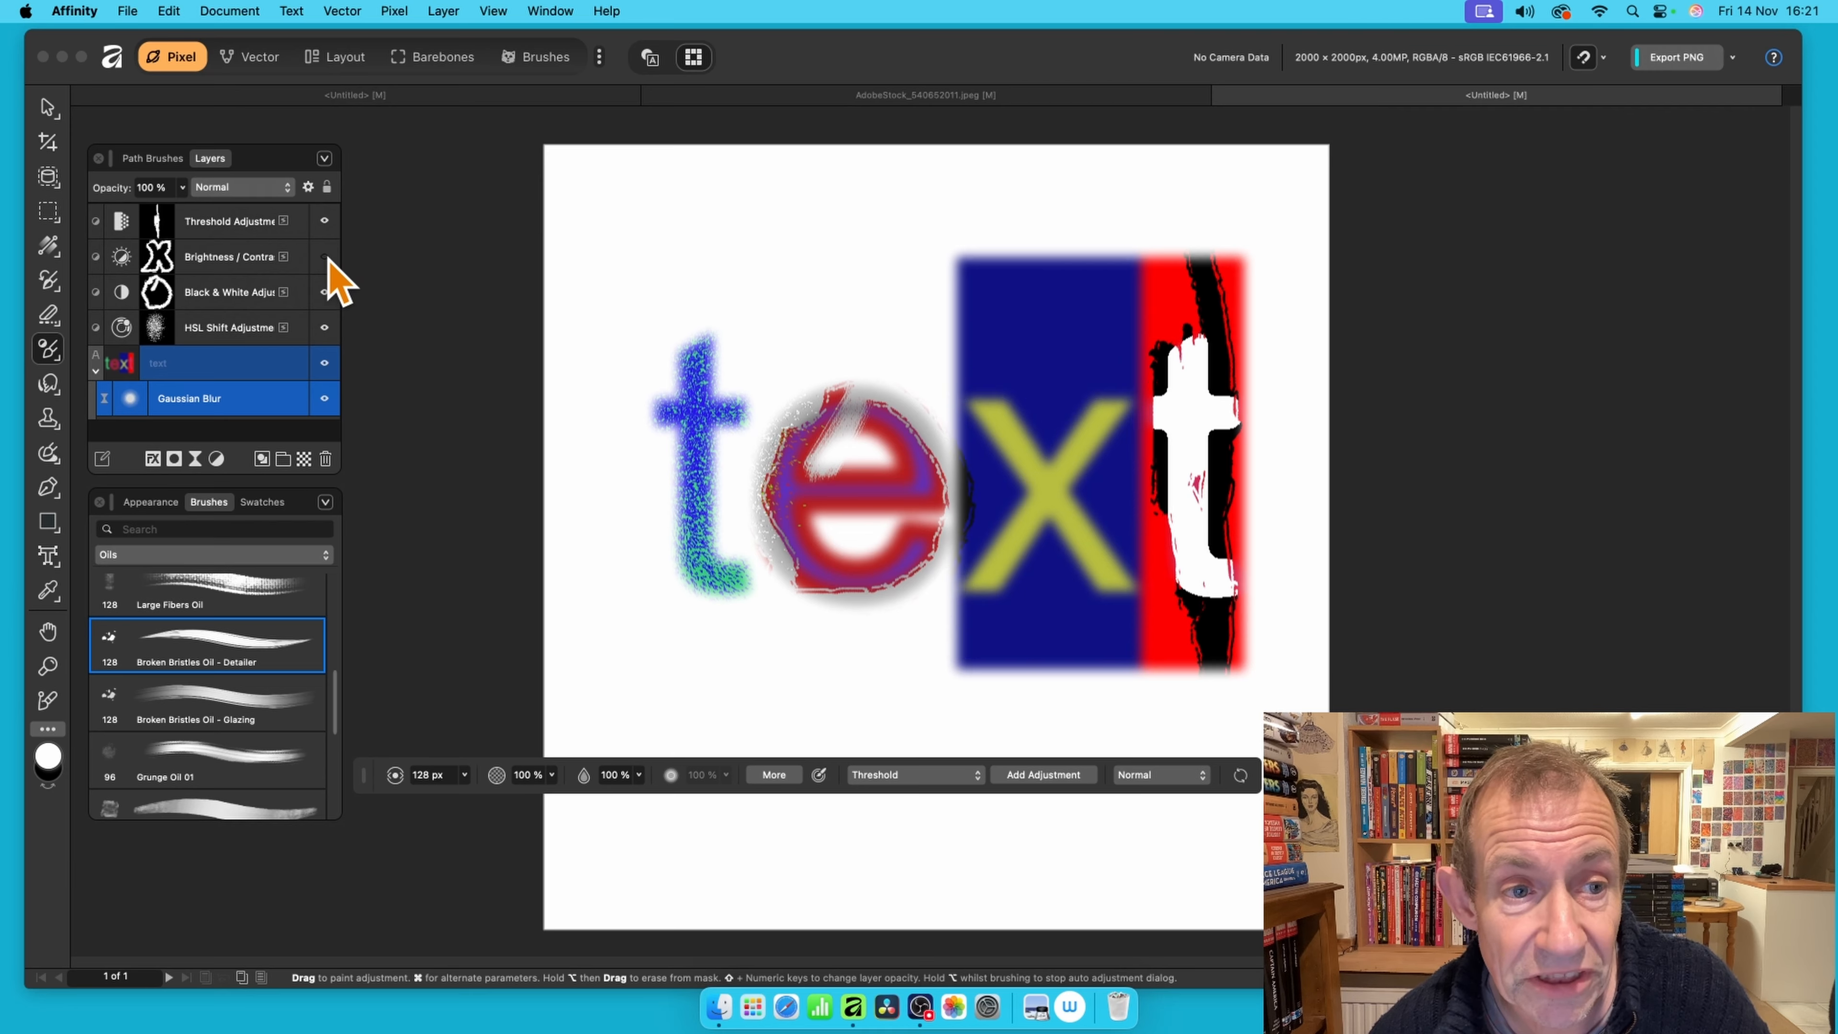
Show the Brightness/Contrast adjustment layer on the text again and delete it
{"action": "left_click", "coordinate": [325, 258]}
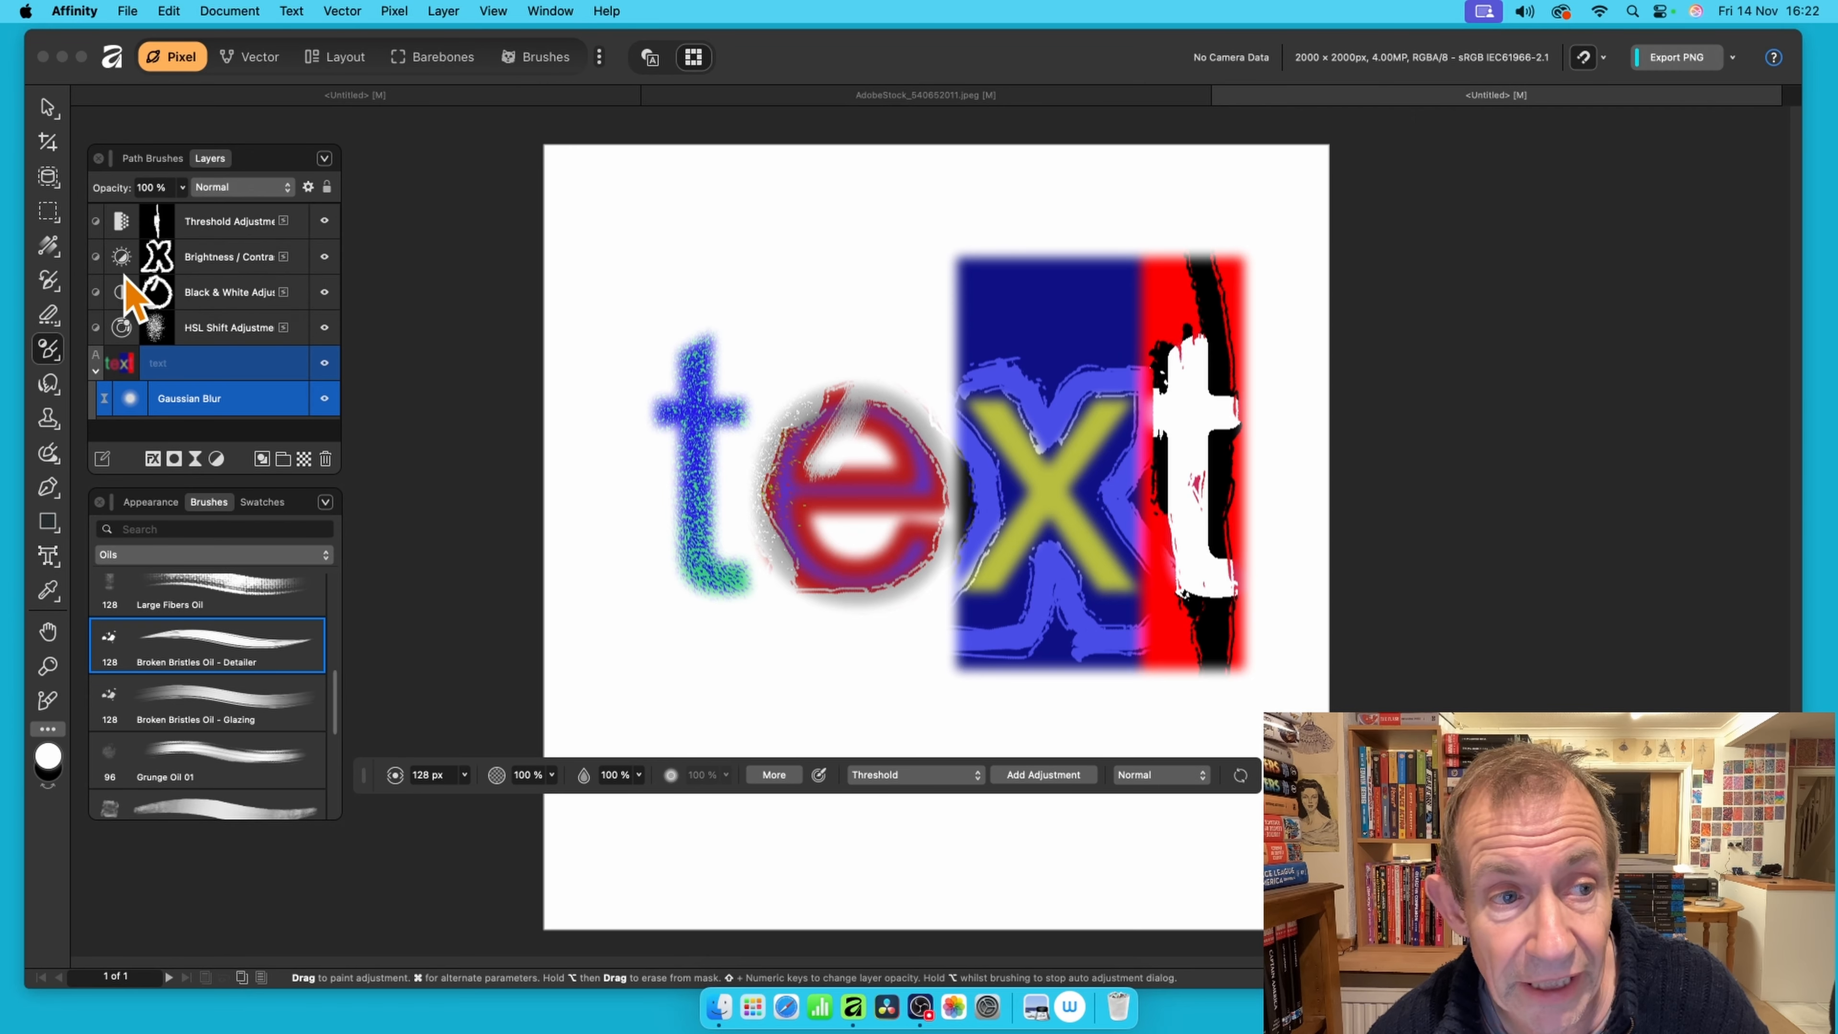
{"action": "left_click", "coordinate": [257, 261]}
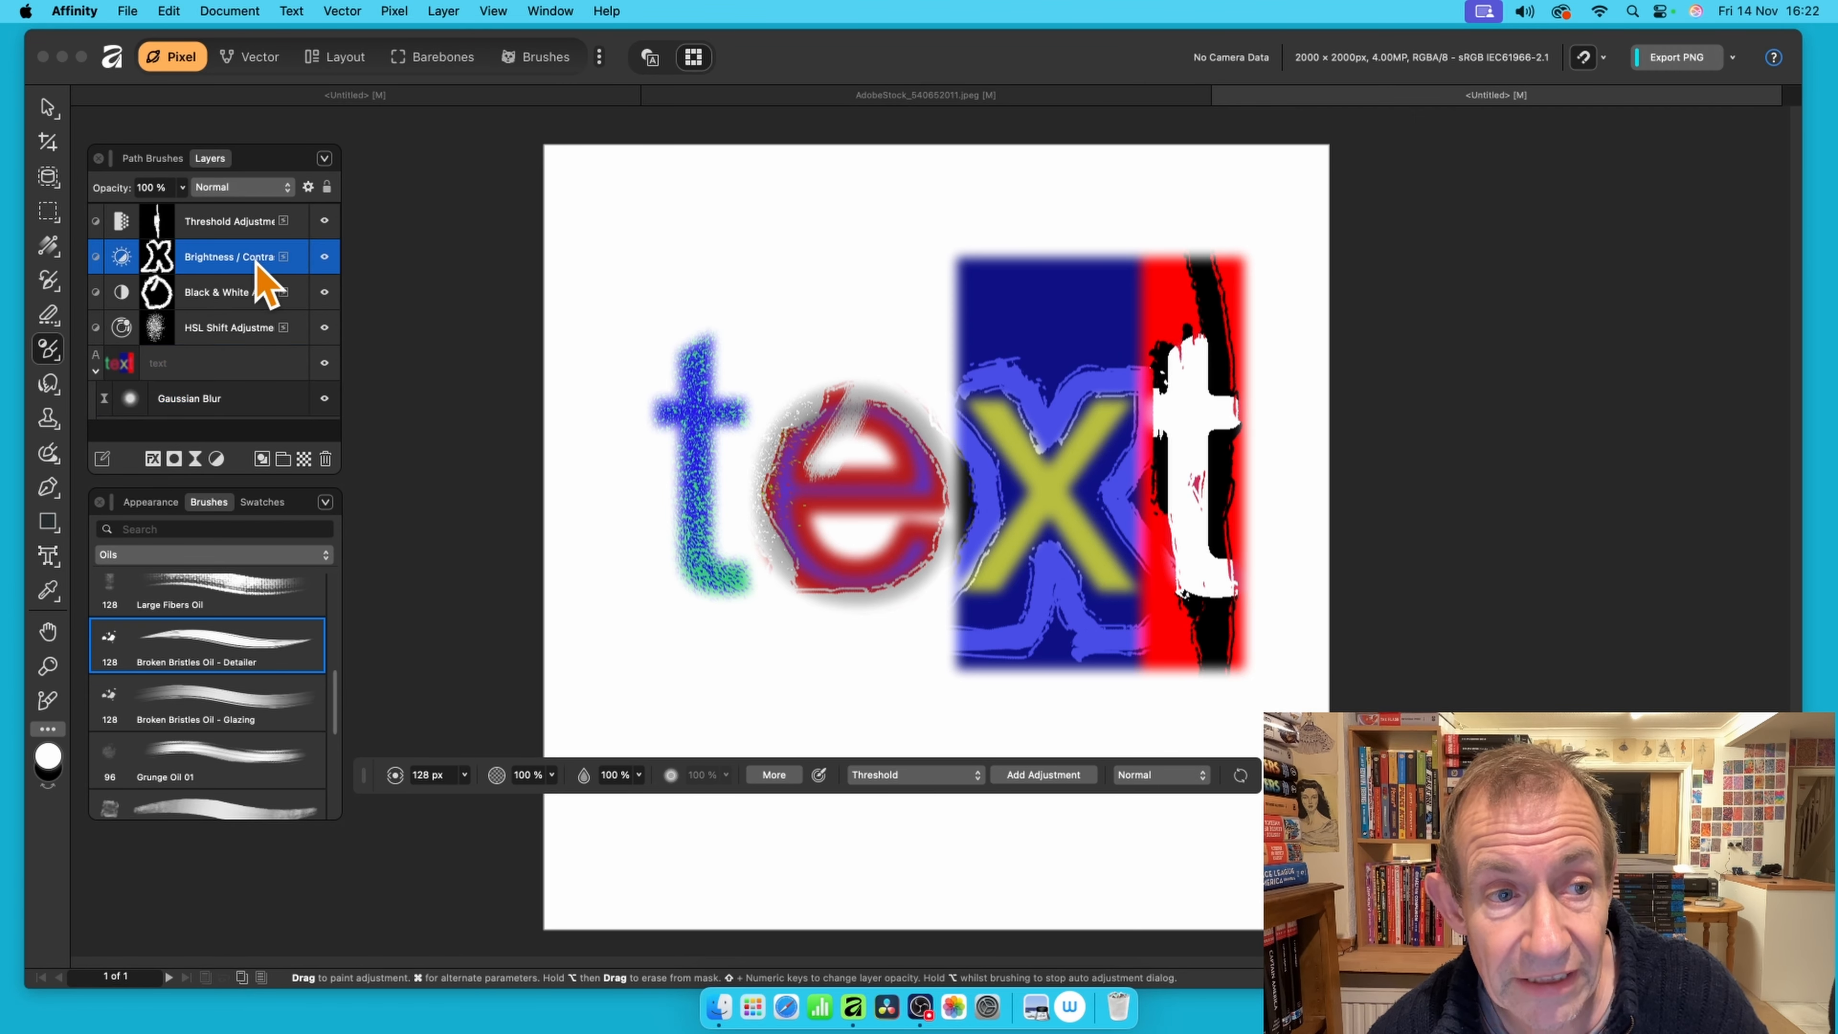
{"action": "left_click", "coordinate": [326, 461]}
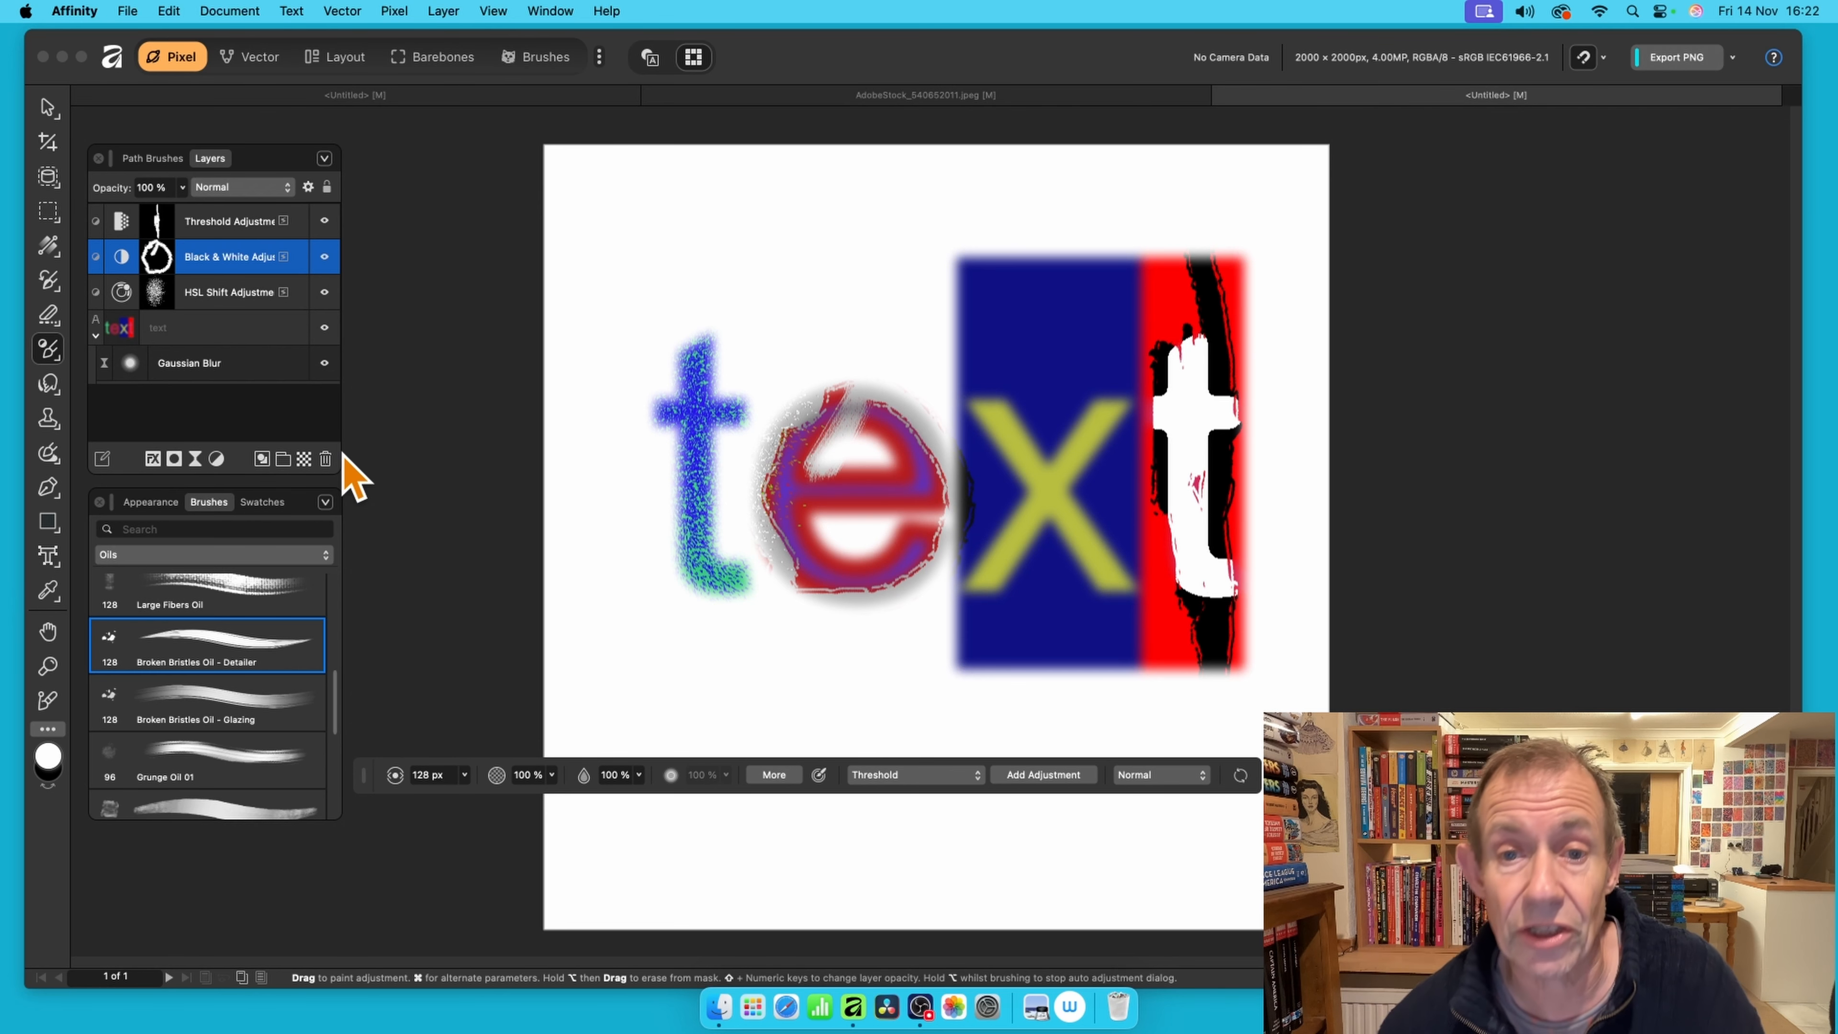
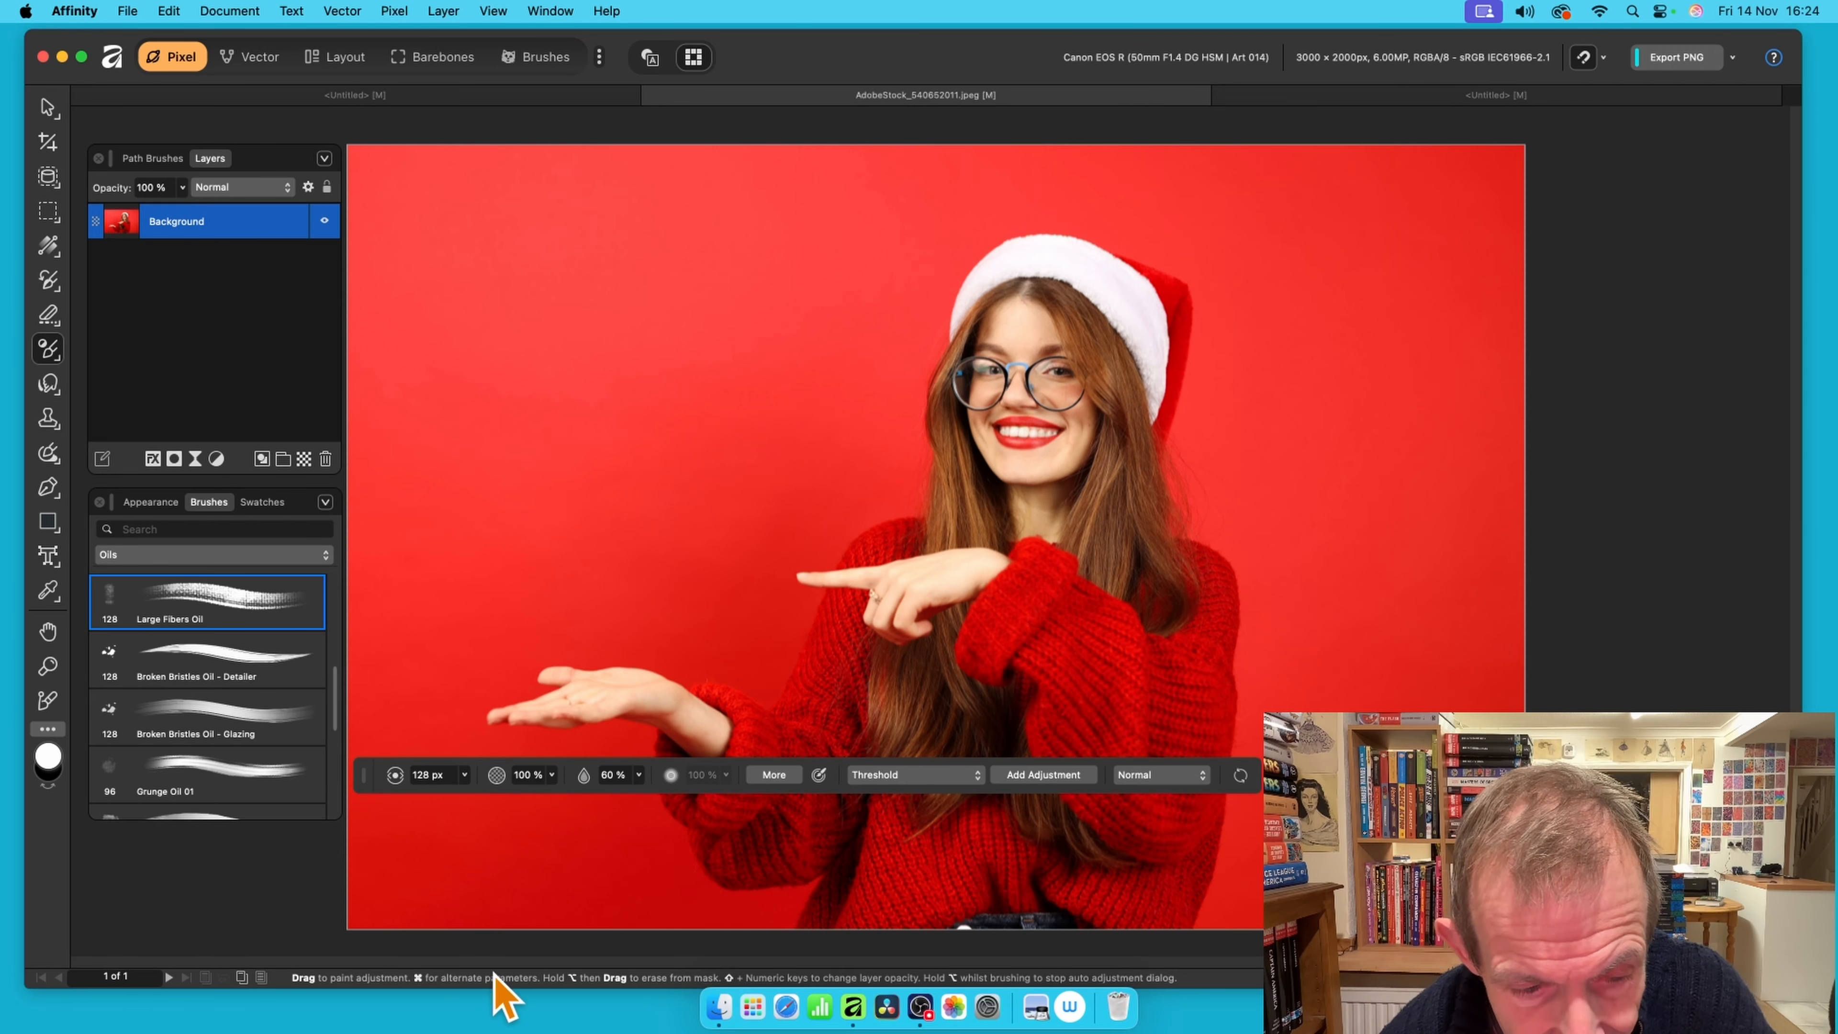
Paint a Threshold adjustment over the woman's face, hair, hands and sweater edges, and erase parts of it around the hat and face
{"action": "mouse_move", "coordinate": [1028, 290]}
{"action": "left_mouse_down"}
{"action": "mouse_move", "coordinate": [987, 311]}
{"action": "mouse_move", "coordinate": [950, 439]}
{"action": "left_mouse_up"}
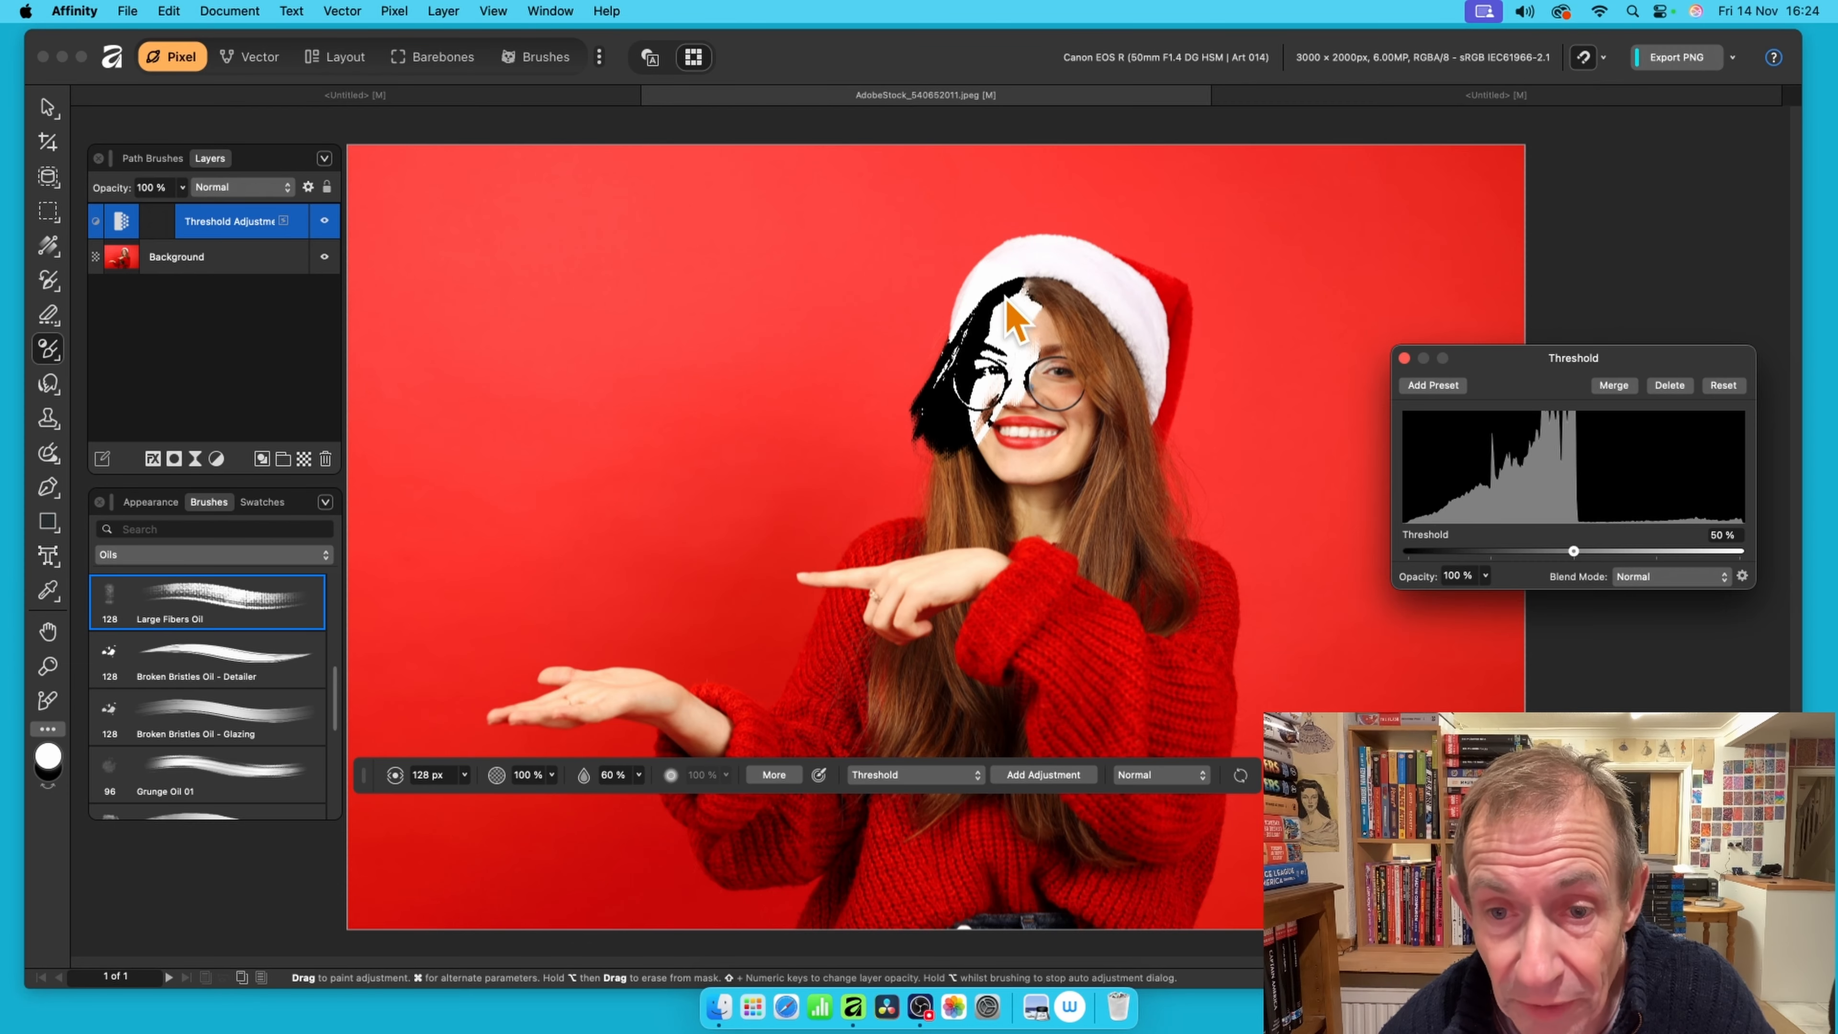
{"action": "mouse_move", "coordinate": [1013, 319]}
{"action": "left_mouse_down"}
{"action": "mouse_move", "coordinate": [1009, 387]}
{"action": "mouse_move", "coordinate": [976, 469]}
{"action": "mouse_move", "coordinate": [1023, 286]}
{"action": "mouse_move", "coordinate": [888, 529]}
{"action": "mouse_move", "coordinate": [914, 512]}
{"action": "mouse_move", "coordinate": [732, 609]}
{"action": "mouse_move", "coordinate": [768, 633]}
{"action": "mouse_move", "coordinate": [684, 677]}
{"action": "mouse_move", "coordinate": [566, 681]}
{"action": "mouse_move", "coordinate": [714, 751]}
{"action": "mouse_move", "coordinate": [724, 887]}
{"action": "mouse_move", "coordinate": [790, 851]}
{"action": "mouse_move", "coordinate": [823, 881]}
{"action": "mouse_move", "coordinate": [814, 903]}
{"action": "mouse_move", "coordinate": [1109, 913]}
{"action": "mouse_move", "coordinate": [919, 932]}
{"action": "mouse_move", "coordinate": [1211, 918]}
{"action": "mouse_move", "coordinate": [1251, 842]}
{"action": "mouse_move", "coordinate": [1196, 888]}
{"action": "mouse_move", "coordinate": [1227, 530]}
{"action": "mouse_move", "coordinate": [1167, 527]}
{"action": "mouse_move", "coordinate": [1147, 456]}
{"action": "mouse_move", "coordinate": [1178, 392]}
{"action": "mouse_move", "coordinate": [1157, 333]}
{"action": "mouse_move", "coordinate": [1112, 269]}
{"action": "mouse_move", "coordinate": [1045, 236]}
{"action": "mouse_move", "coordinate": [969, 255]}
{"action": "mouse_move", "coordinate": [935, 313]}
{"action": "mouse_move", "coordinate": [1077, 307]}
{"action": "mouse_move", "coordinate": [1036, 428]}
{"action": "mouse_move", "coordinate": [1017, 433]}
{"action": "mouse_move", "coordinate": [1116, 349]}
{"action": "mouse_move", "coordinate": [1011, 466]}
{"action": "mouse_move", "coordinate": [985, 449]}
{"action": "mouse_move", "coordinate": [997, 416]}
{"action": "mouse_move", "coordinate": [948, 491]}
{"action": "mouse_move", "coordinate": [949, 523]}
{"action": "mouse_move", "coordinate": [970, 492]}
{"action": "mouse_move", "coordinate": [957, 480]}
{"action": "mouse_move", "coordinate": [980, 514]}
{"action": "mouse_move", "coordinate": [1038, 480]}
{"action": "mouse_move", "coordinate": [1042, 540]}
{"action": "left_mouse_up"}
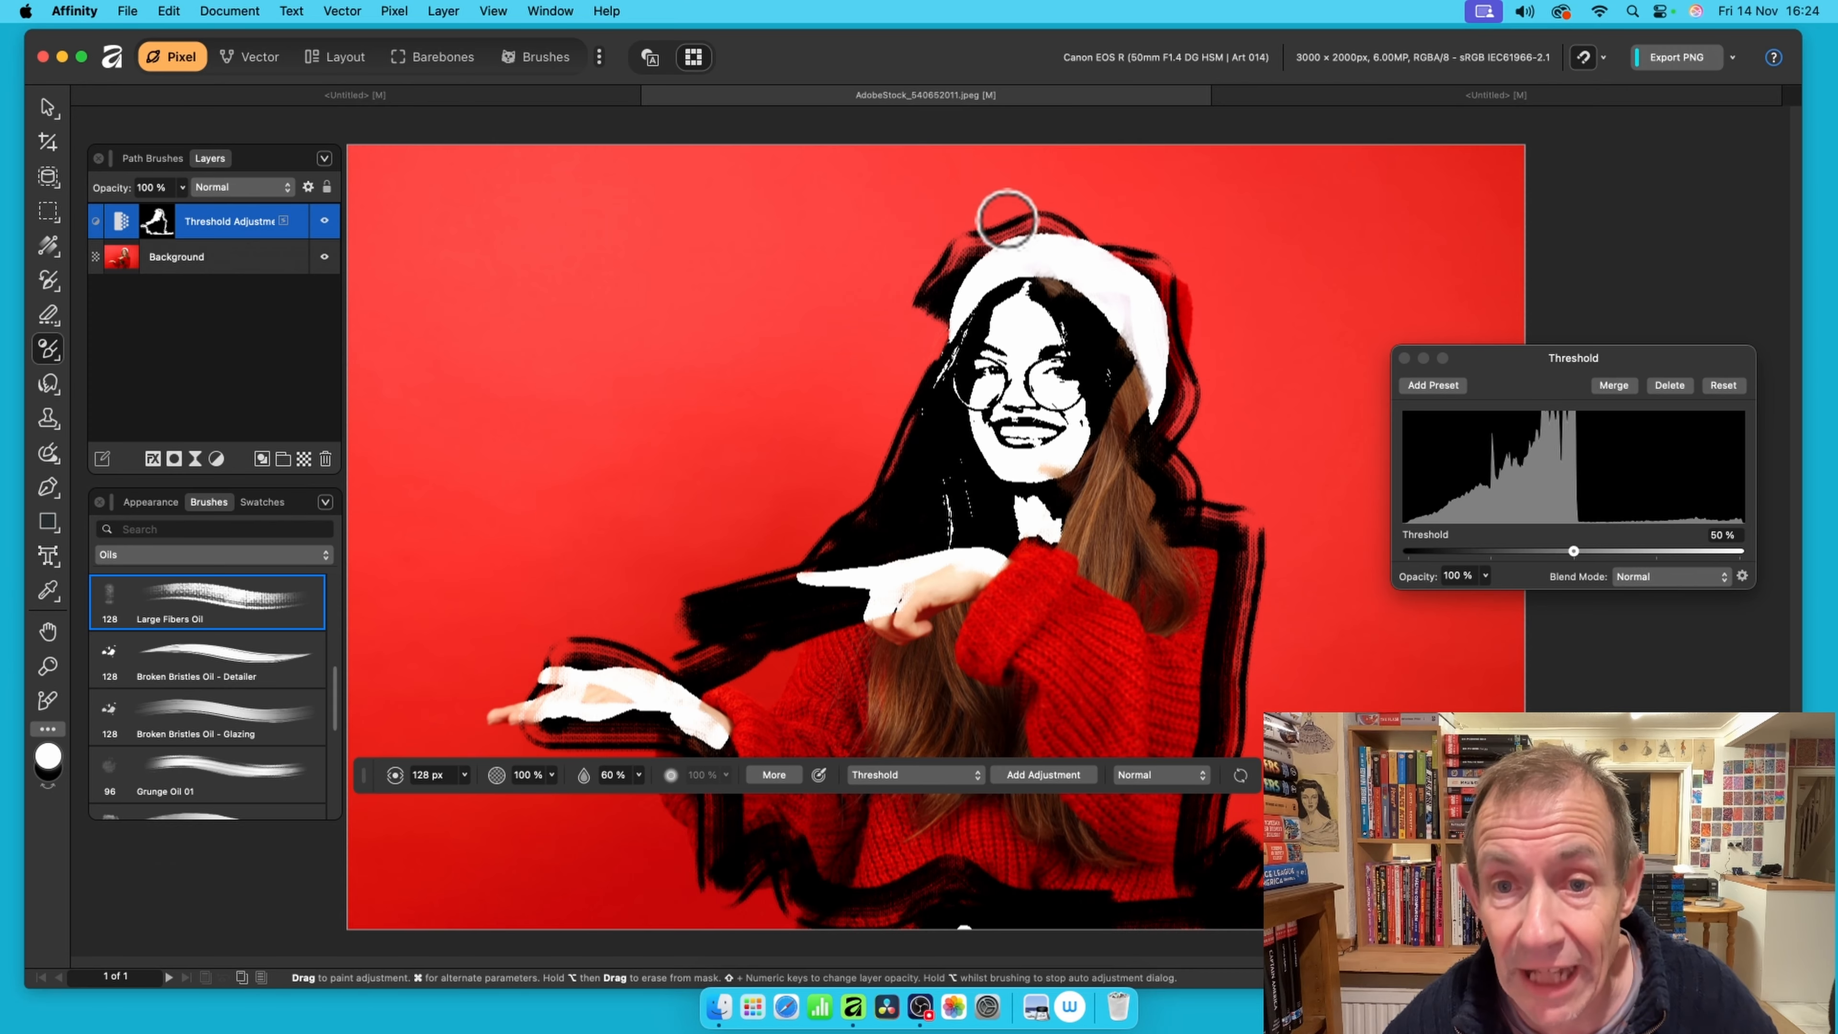
{"action": "mouse_move", "coordinate": [1037, 233]}
{"action": "left_mouse_down"}
{"action": "mouse_move", "coordinate": [996, 258]}
{"action": "mouse_move", "coordinate": [995, 226]}
{"action": "mouse_move", "coordinate": [942, 295]}
{"action": "mouse_move", "coordinate": [921, 293]}
{"action": "mouse_move", "coordinate": [964, 244]}
{"action": "mouse_move", "coordinate": [1001, 240]}
{"action": "mouse_move", "coordinate": [968, 349]}
{"action": "mouse_move", "coordinate": [1025, 221]}
{"action": "mouse_move", "coordinate": [1028, 245]}
{"action": "mouse_move", "coordinate": [1079, 248]}
{"action": "mouse_move", "coordinate": [1049, 227]}
{"action": "mouse_move", "coordinate": [1121, 254]}
{"action": "mouse_move", "coordinate": [1075, 226]}
{"action": "mouse_move", "coordinate": [1140, 243]}
{"action": "mouse_move", "coordinate": [1135, 302]}
{"action": "mouse_move", "coordinate": [1177, 298]}
{"action": "mouse_move", "coordinate": [1188, 388]}
{"action": "mouse_move", "coordinate": [1172, 446]}
{"action": "mouse_move", "coordinate": [1131, 450]}
{"action": "mouse_move", "coordinate": [1162, 471]}
{"action": "mouse_move", "coordinate": [1123, 474]}
{"action": "mouse_move", "coordinate": [1183, 470]}
{"action": "mouse_move", "coordinate": [1119, 517]}
{"action": "mouse_move", "coordinate": [1187, 486]}
{"action": "mouse_move", "coordinate": [1172, 552]}
{"action": "mouse_move", "coordinate": [1221, 533]}
{"action": "mouse_move", "coordinate": [1203, 526]}
{"action": "mouse_move", "coordinate": [1237, 577]}
{"action": "left_mouse_up"}
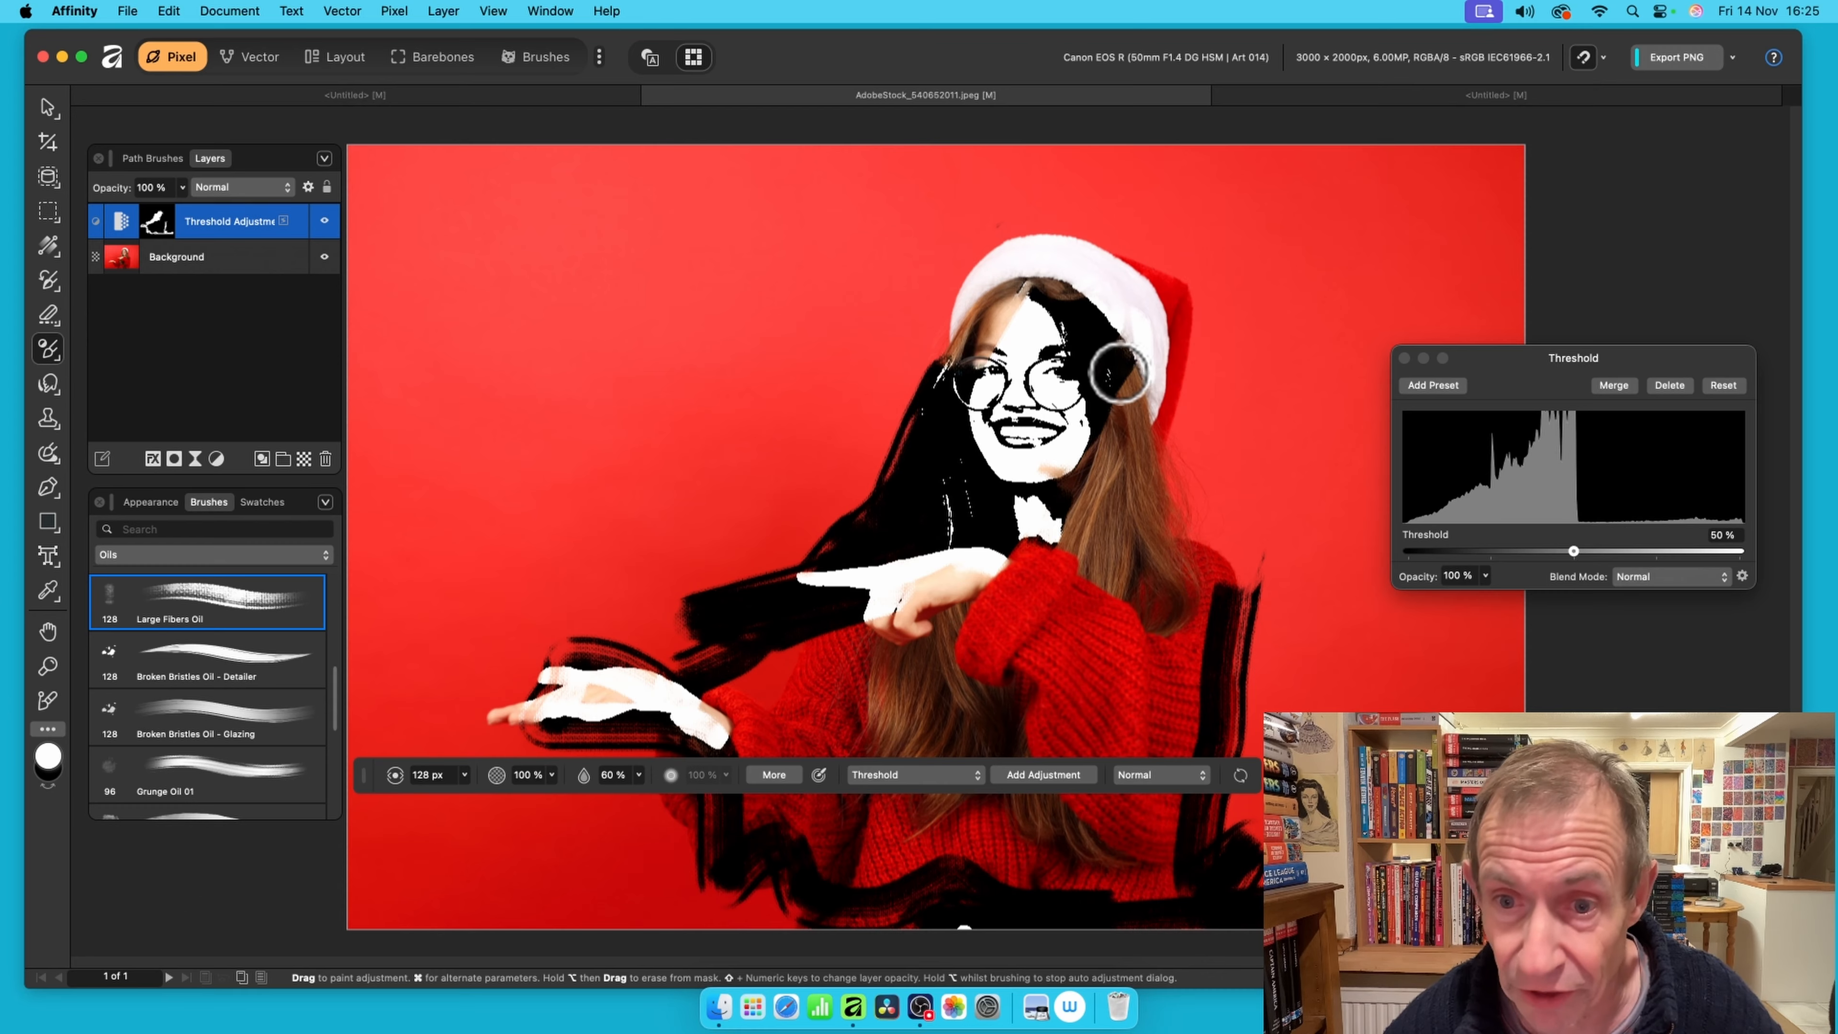
{"action": "mouse_move", "coordinate": [1106, 389]}
{"action": "left_mouse_down"}
{"action": "mouse_move", "coordinate": [1060, 473]}
{"action": "mouse_move", "coordinate": [1095, 377]}
{"action": "mouse_move", "coordinate": [1068, 439]}
{"action": "mouse_move", "coordinate": [1012, 471]}
{"action": "mouse_move", "coordinate": [1069, 472]}
{"action": "mouse_move", "coordinate": [986, 453]}
{"action": "mouse_move", "coordinate": [1038, 483]}
{"action": "mouse_move", "coordinate": [1025, 476]}
{"action": "mouse_move", "coordinate": [1065, 443]}
{"action": "mouse_move", "coordinate": [1060, 321]}
{"action": "mouse_move", "coordinate": [1019, 283]}
{"action": "mouse_move", "coordinate": [1054, 279]}
{"action": "mouse_move", "coordinate": [1109, 311]}
{"action": "left_mouse_up"}
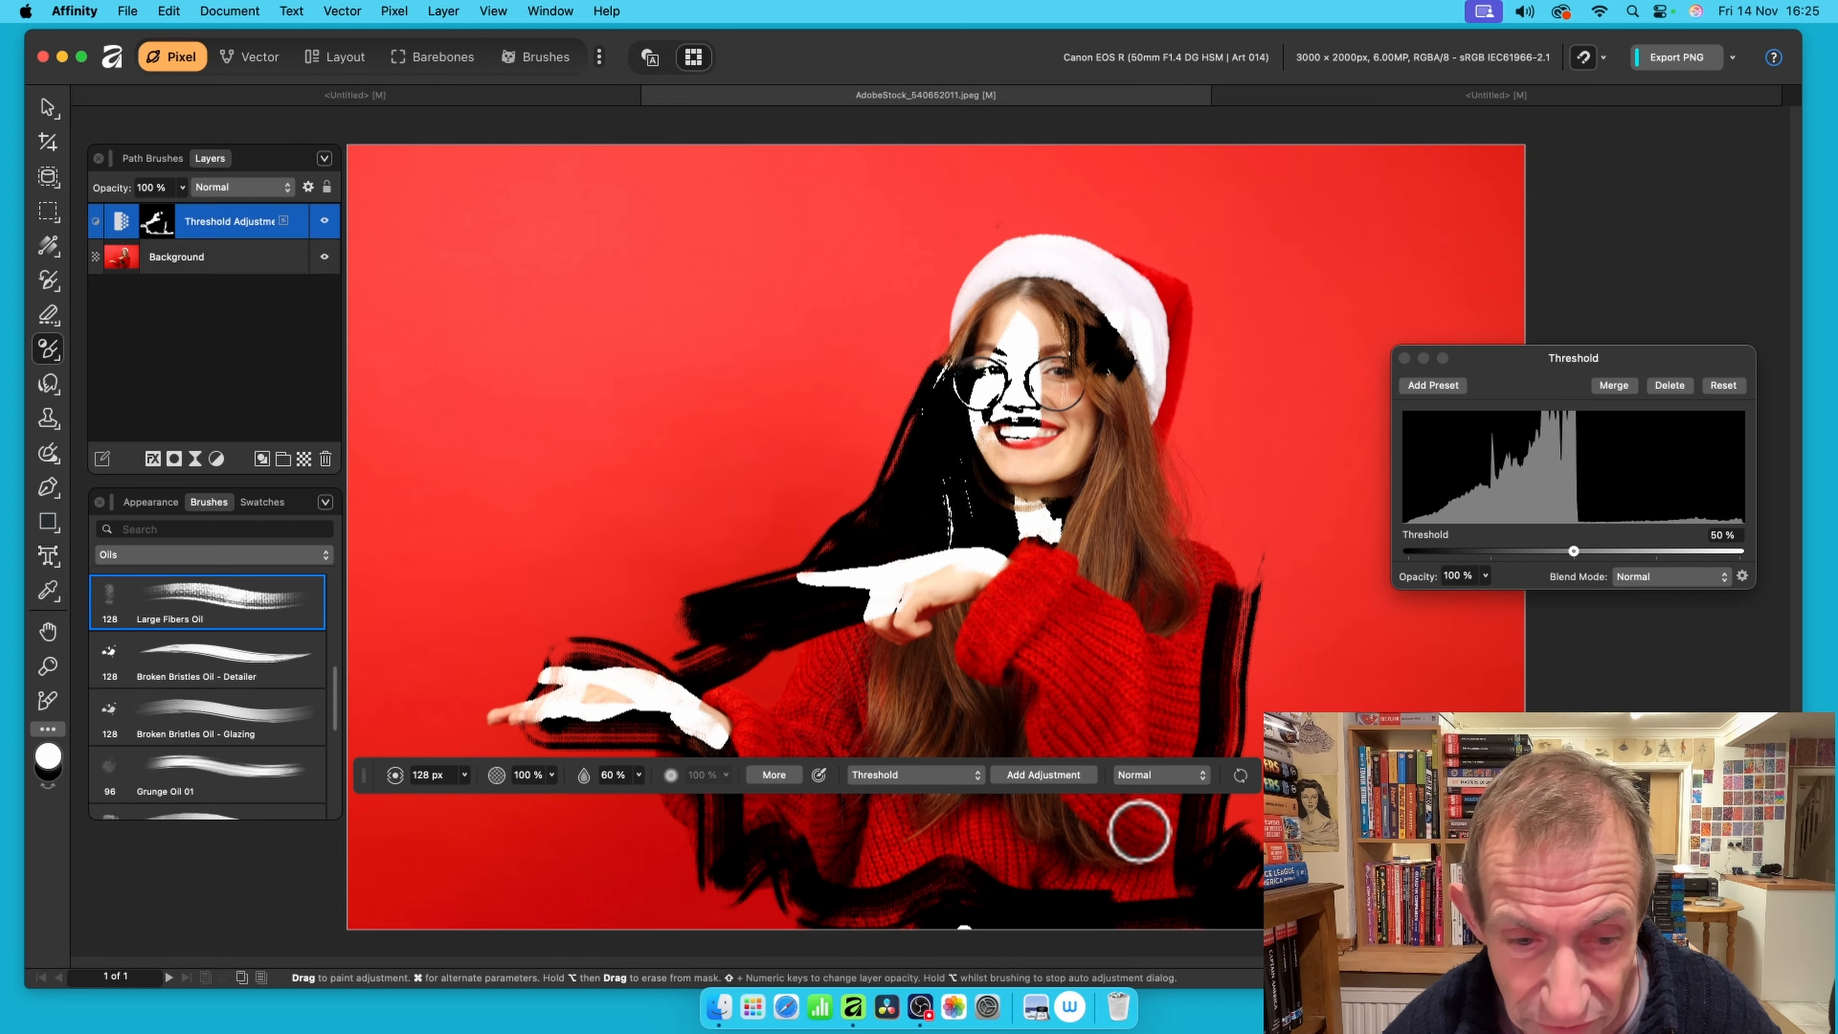
Repaint the Threshold adjustment over the face at 72% brush opacity, and lower the opacity to 12% for faint strokes beside the shoulder
{"action": "left_click", "coordinate": [553, 774]}
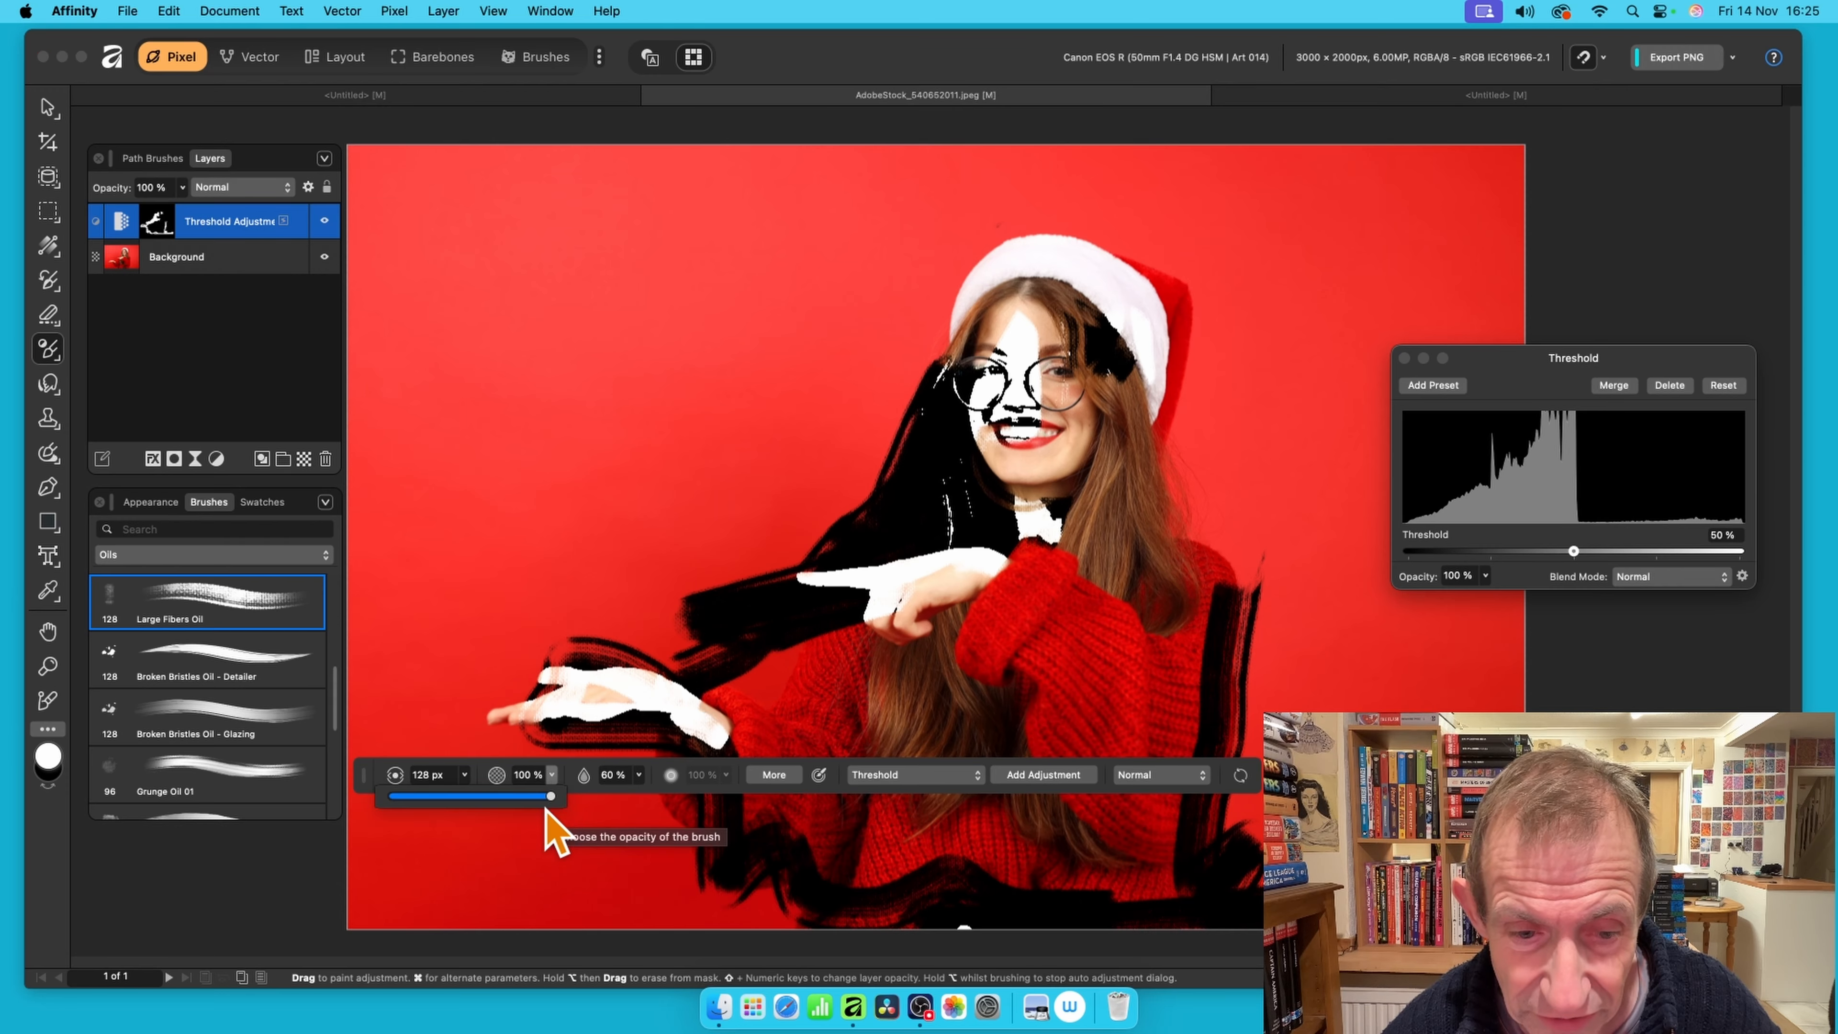
{"action": "left_click_drag", "start_coordinate": [554, 796], "coordinate": [505, 797]}
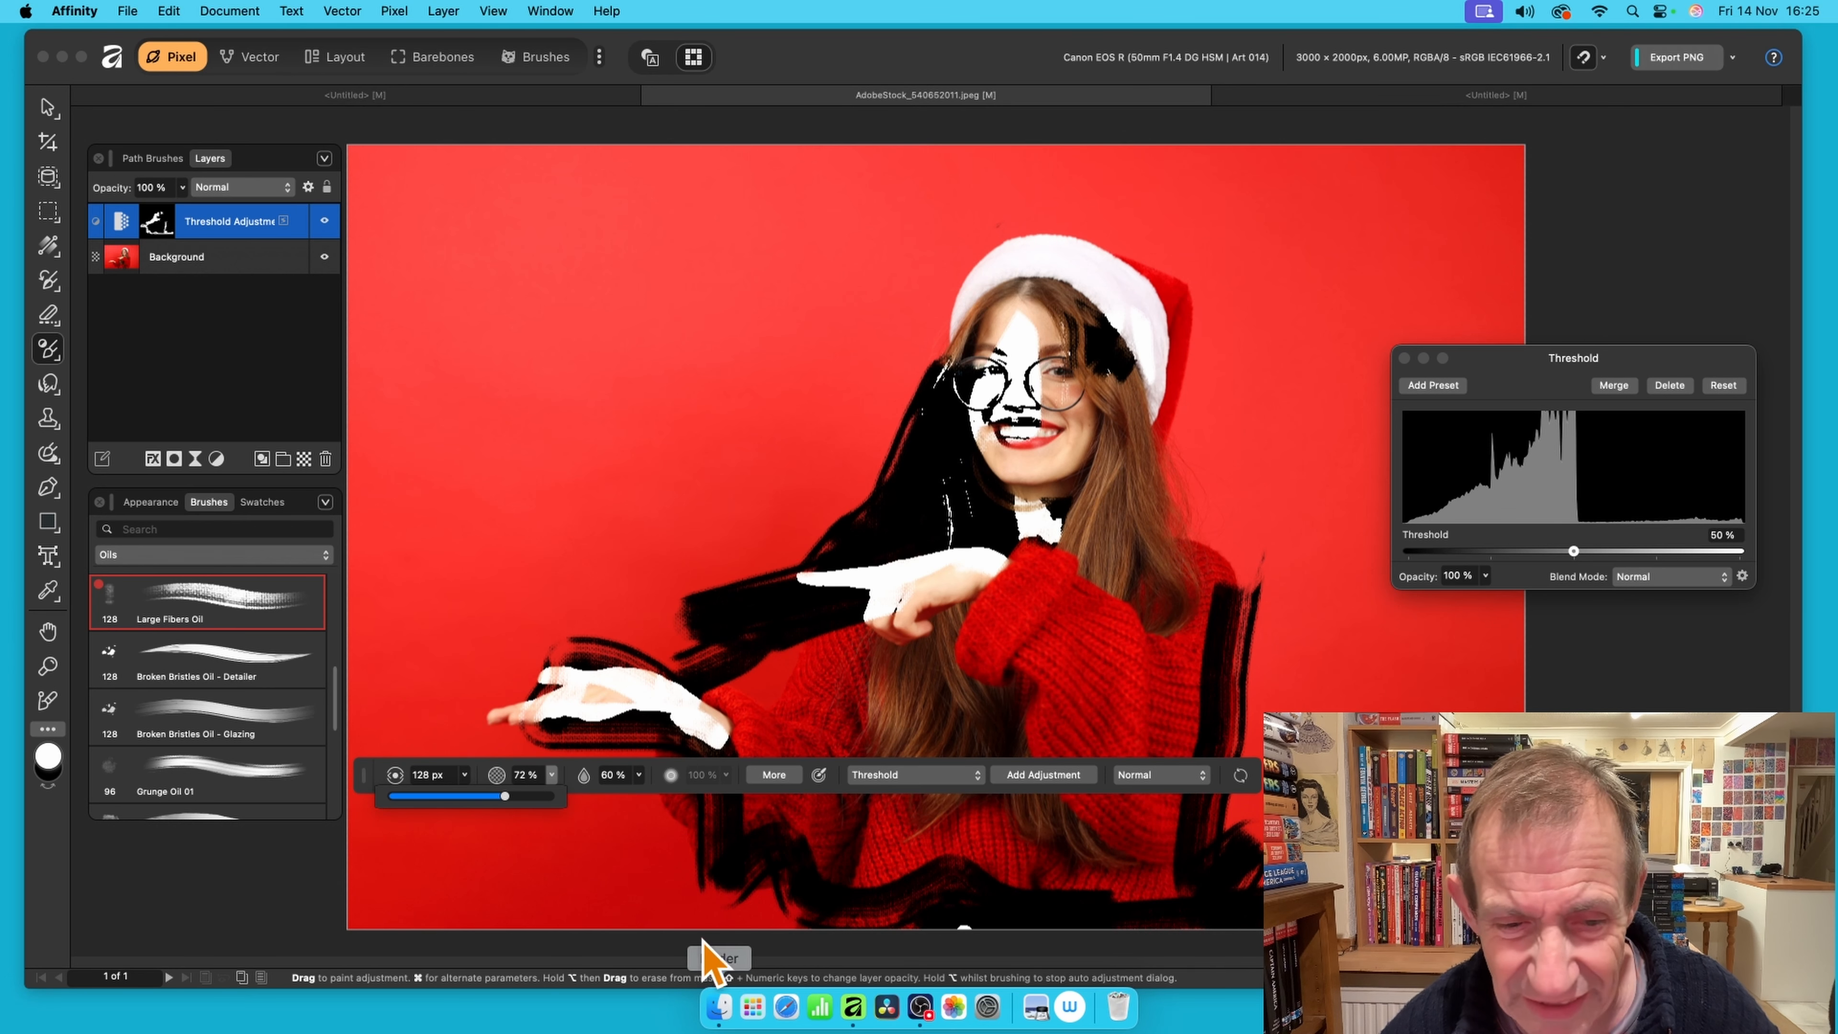
{"action": "mouse_move", "coordinate": [1058, 300]}
{"action": "left_mouse_down"}
{"action": "mouse_move", "coordinate": [1044, 351]}
{"action": "mouse_move", "coordinate": [1023, 304]}
{"action": "mouse_move", "coordinate": [1008, 404]}
{"action": "mouse_move", "coordinate": [1031, 348]}
{"action": "mouse_move", "coordinate": [1044, 443]}
{"action": "mouse_move", "coordinate": [1054, 377]}
{"action": "mouse_move", "coordinate": [1050, 435]}
{"action": "mouse_move", "coordinate": [1074, 369]}
{"action": "mouse_move", "coordinate": [1059, 464]}
{"action": "left_mouse_up"}
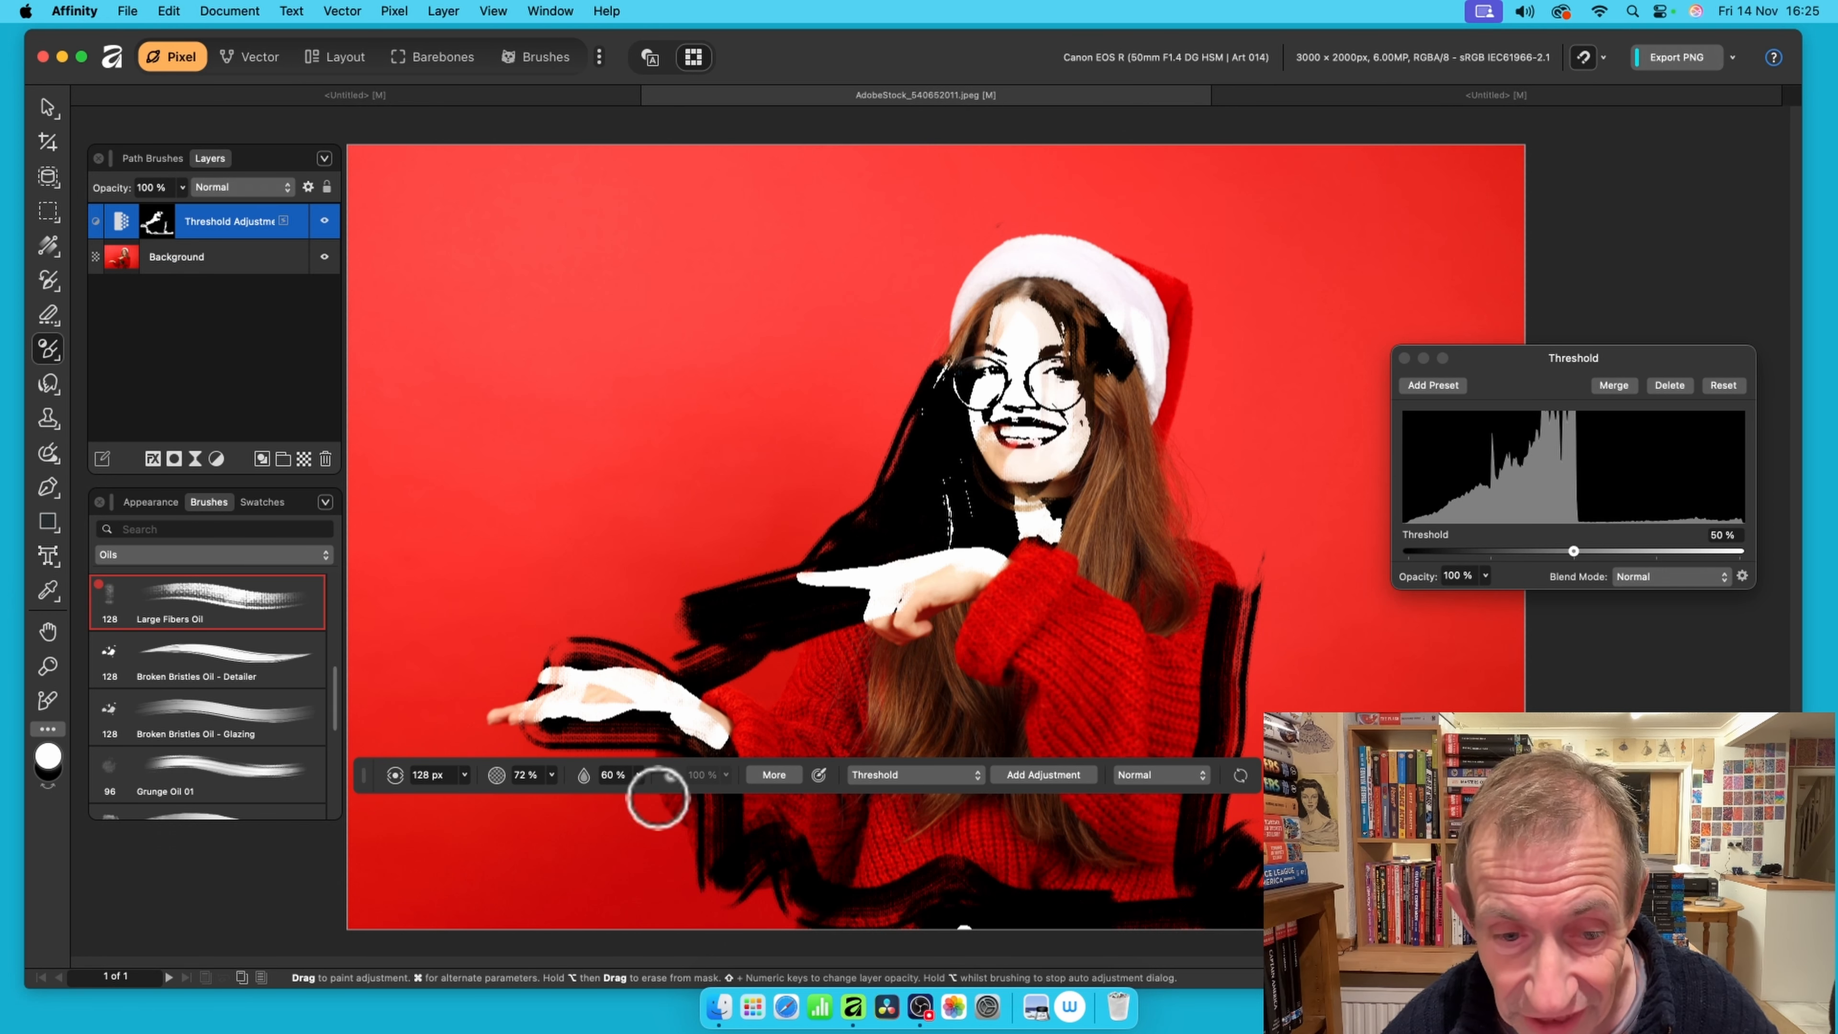
{"action": "left_click", "coordinate": [552, 775]}
{"action": "left_click_drag", "start_coordinate": [542, 795], "coordinate": [460, 797]}
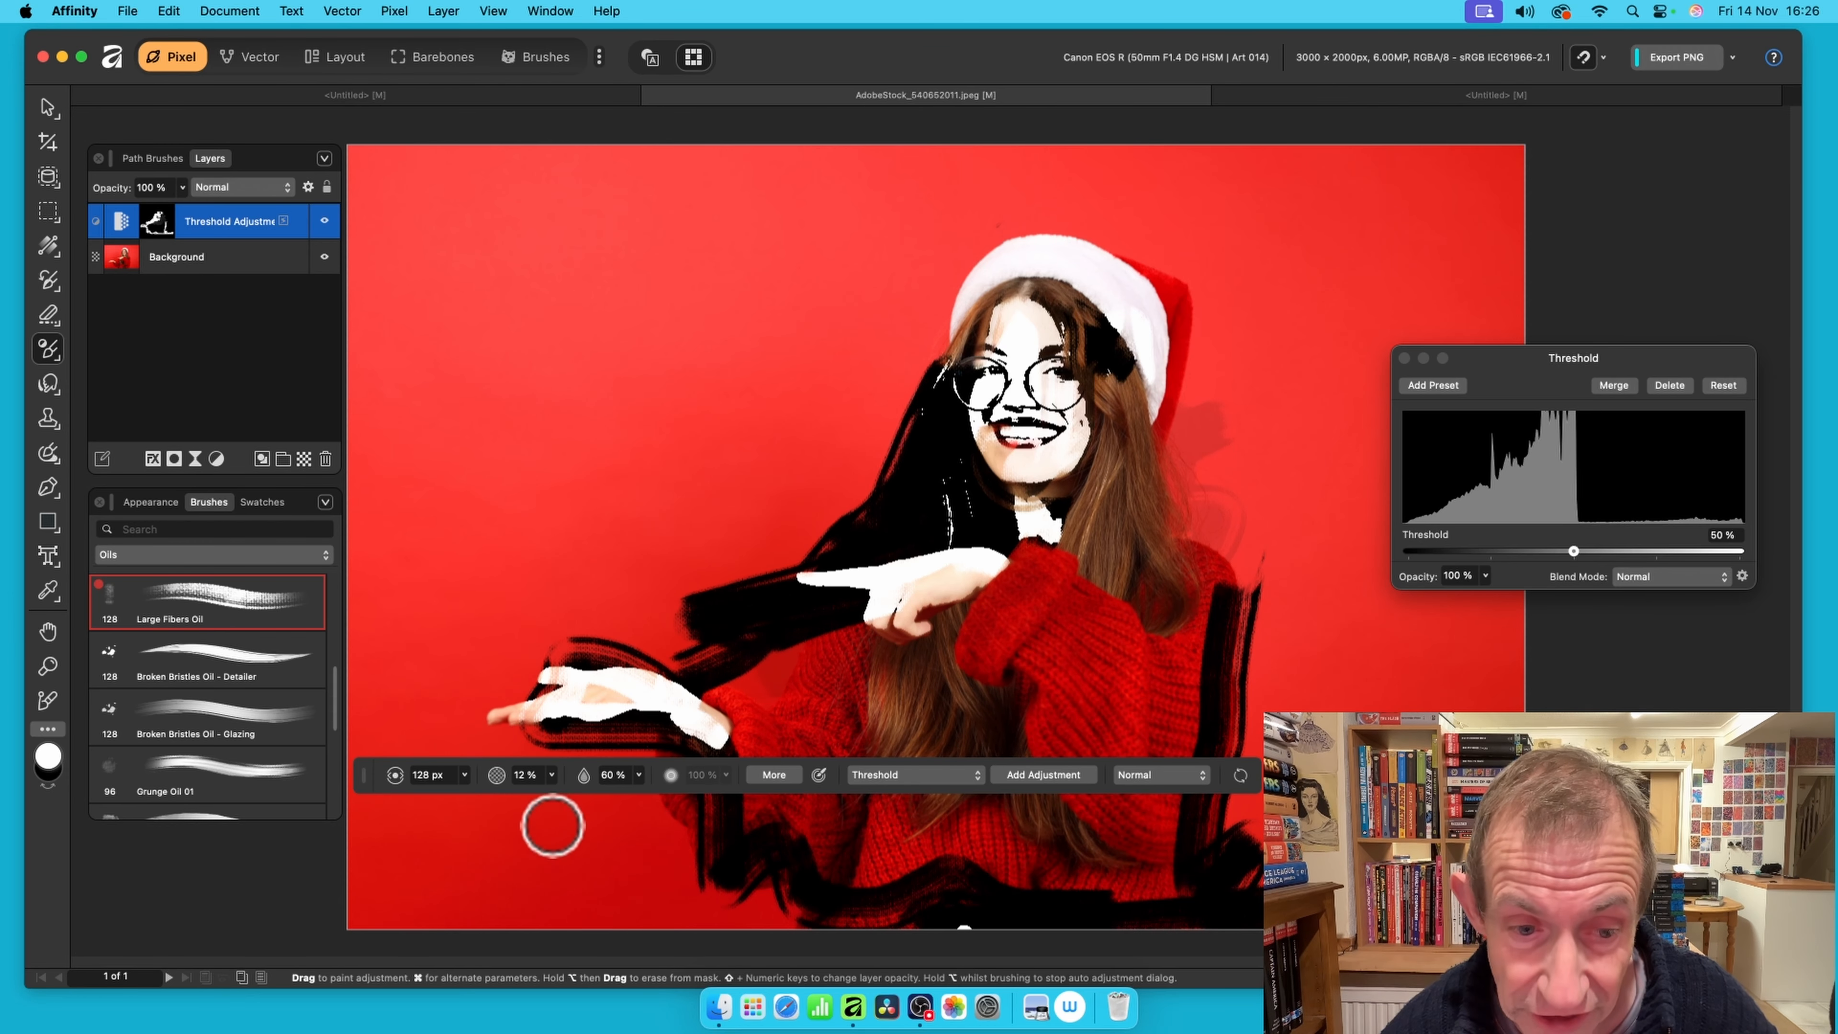
Set the brush flow and opacity to 100% and paint the Threshold adjustment over the hair and the raised sweater arm
{"action": "left_click", "coordinate": [552, 777]}
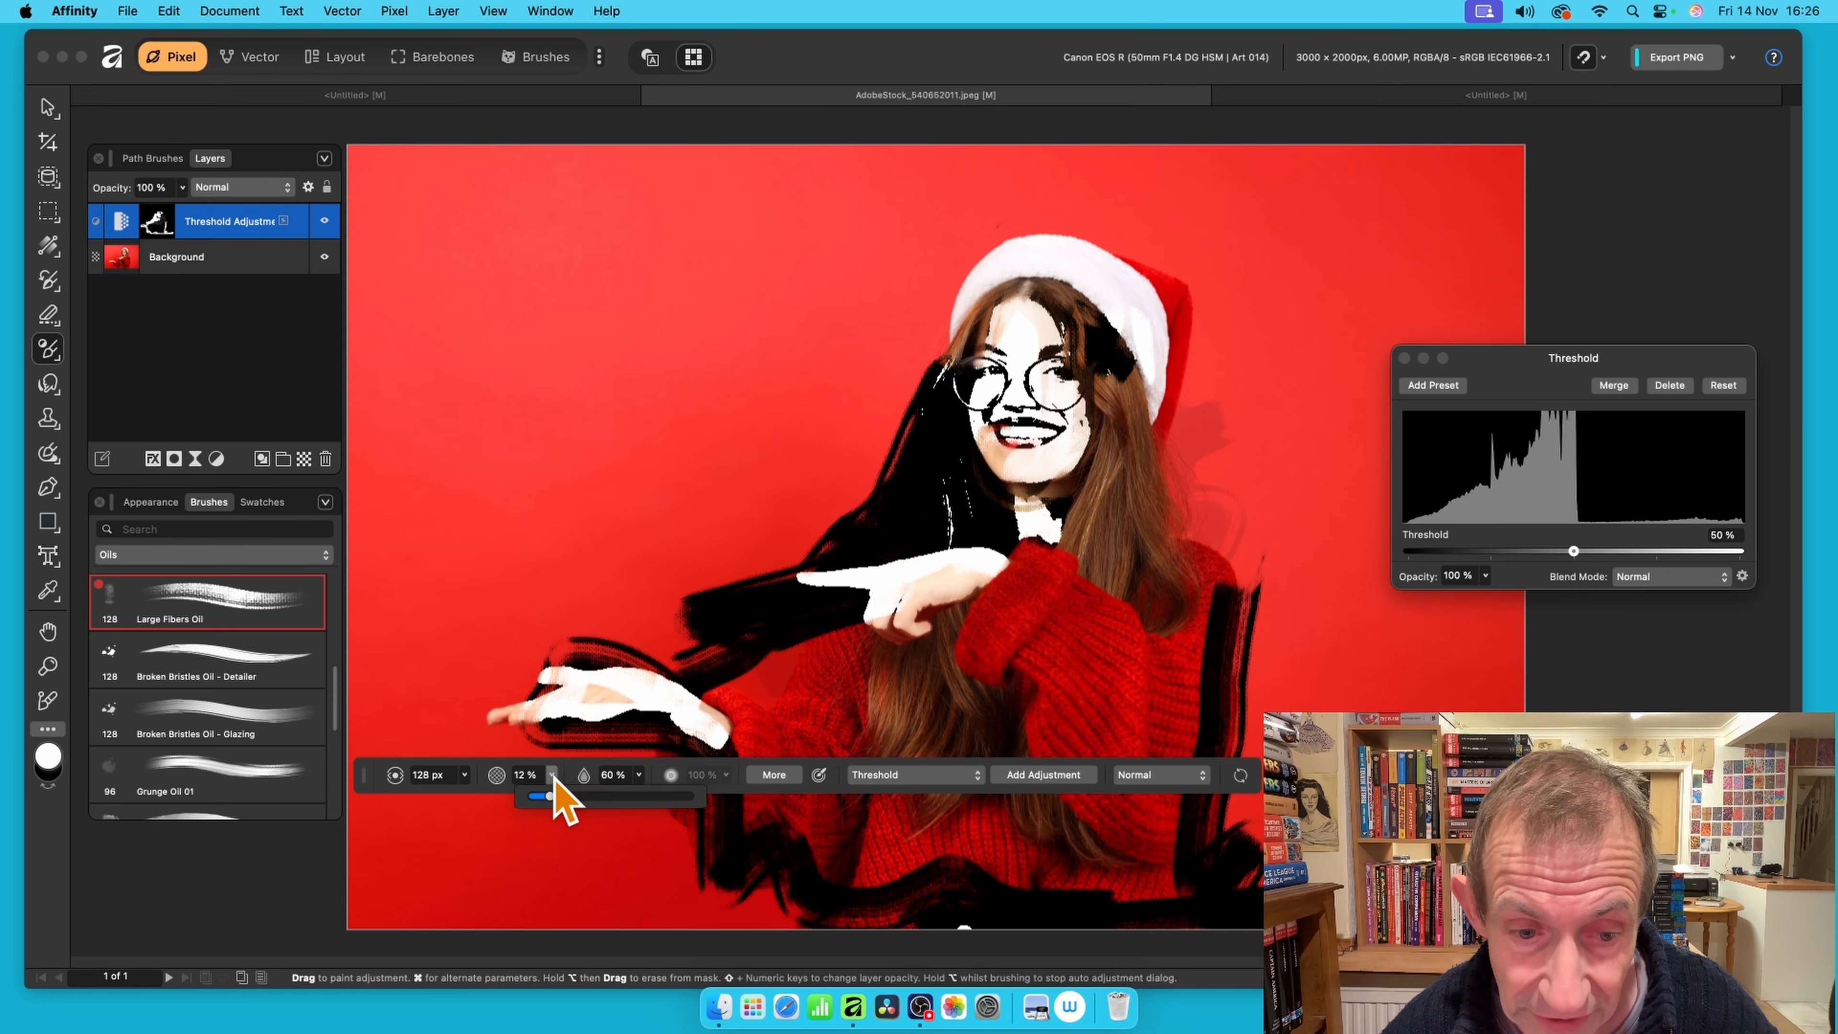
{"action": "left_click", "coordinate": [640, 776]}
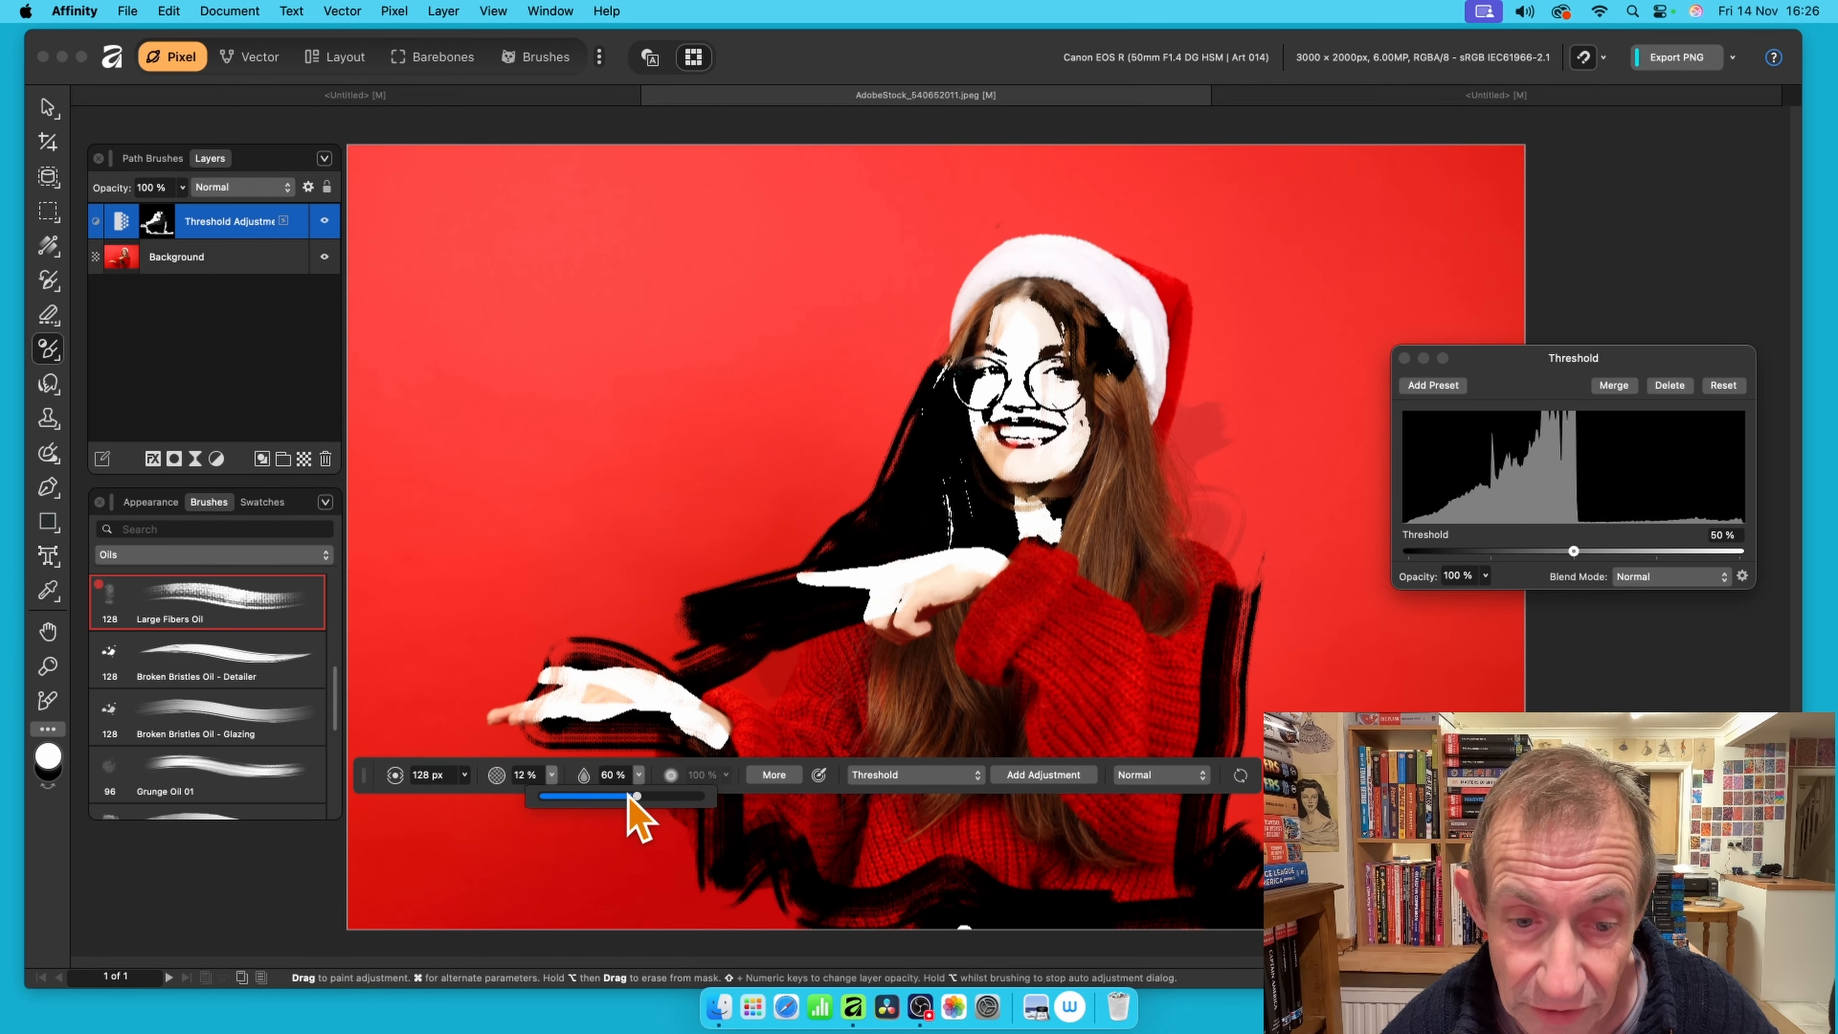
{"action": "left_click_drag", "start_coordinate": [627, 803], "coordinate": [699, 802]}
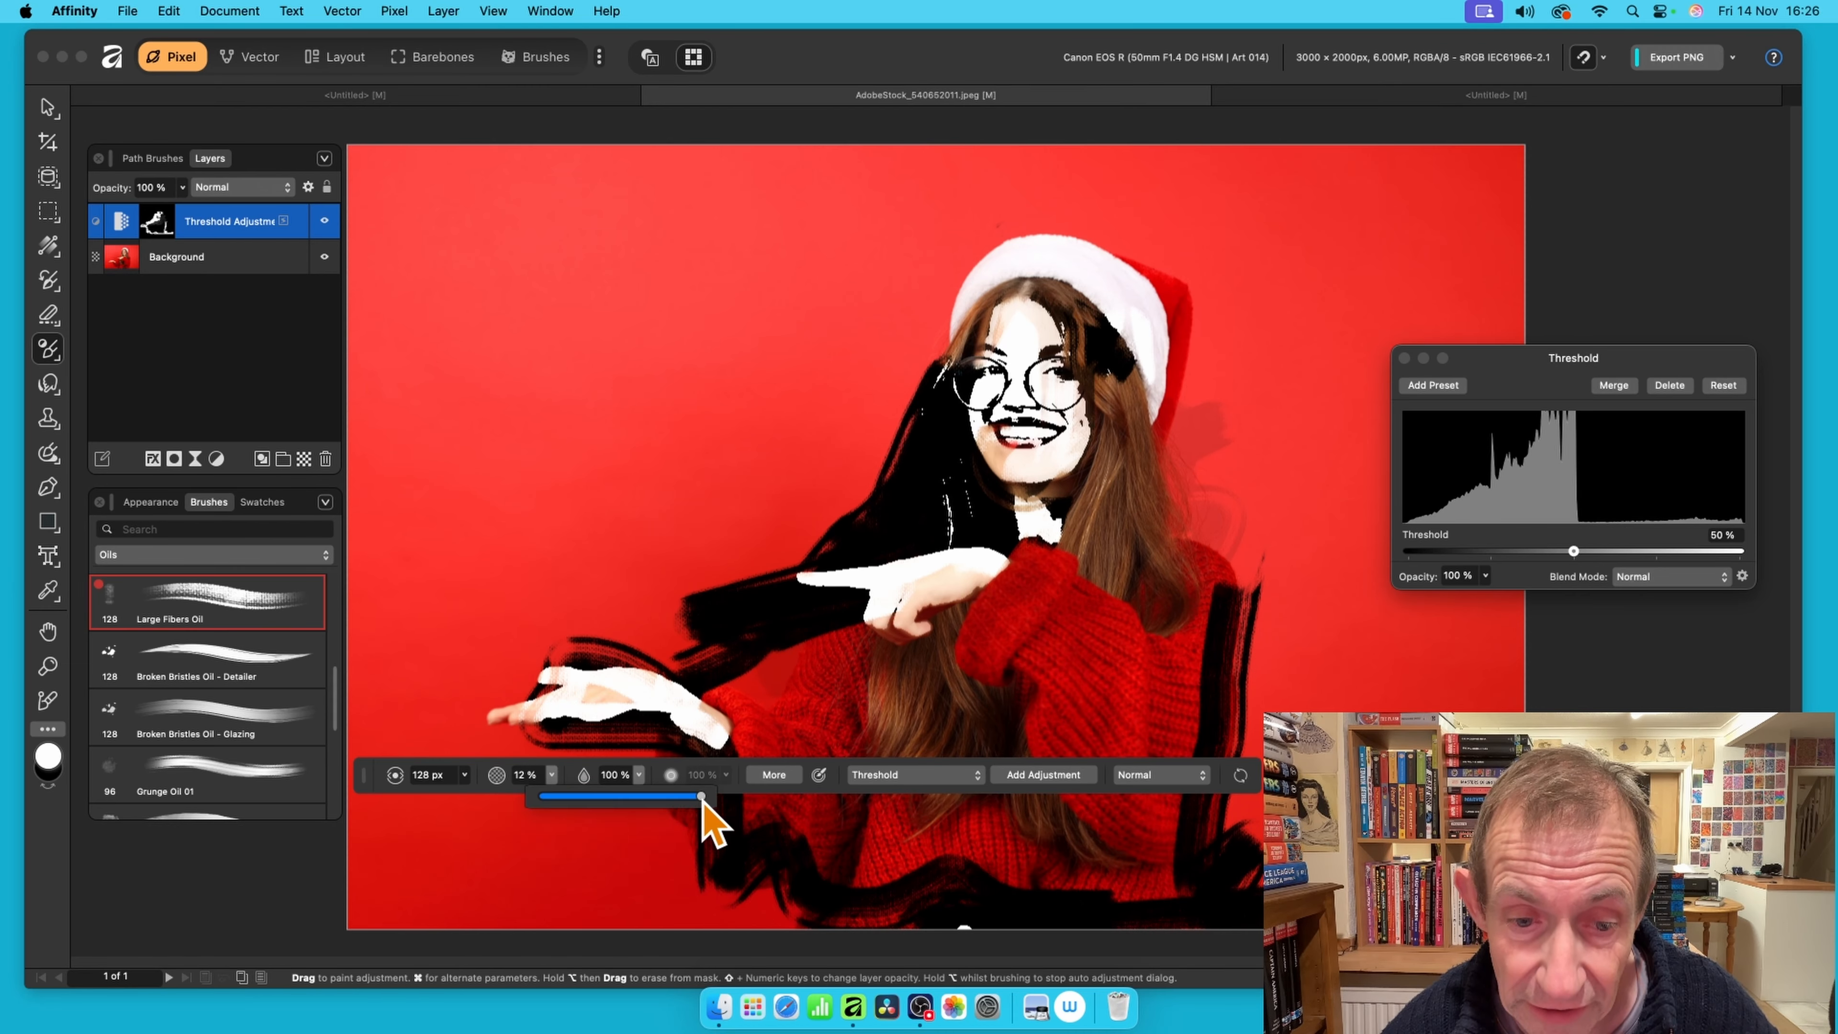
{"action": "left_click", "coordinate": [551, 776]}
{"action": "left_click_drag", "start_coordinate": [575, 804], "coordinate": [720, 811]}
{"action": "mouse_move", "coordinate": [1042, 586]}
{"action": "left_mouse_down"}
{"action": "mouse_move", "coordinate": [1079, 583]}
{"action": "mouse_move", "coordinate": [1058, 645]}
{"action": "mouse_move", "coordinate": [1087, 715]}
{"action": "mouse_move", "coordinate": [1013, 463]}
{"action": "mouse_move", "coordinate": [1100, 443]}
{"action": "mouse_move", "coordinate": [1120, 480]}
{"action": "mouse_move", "coordinate": [1171, 322]}
{"action": "left_mouse_up"}
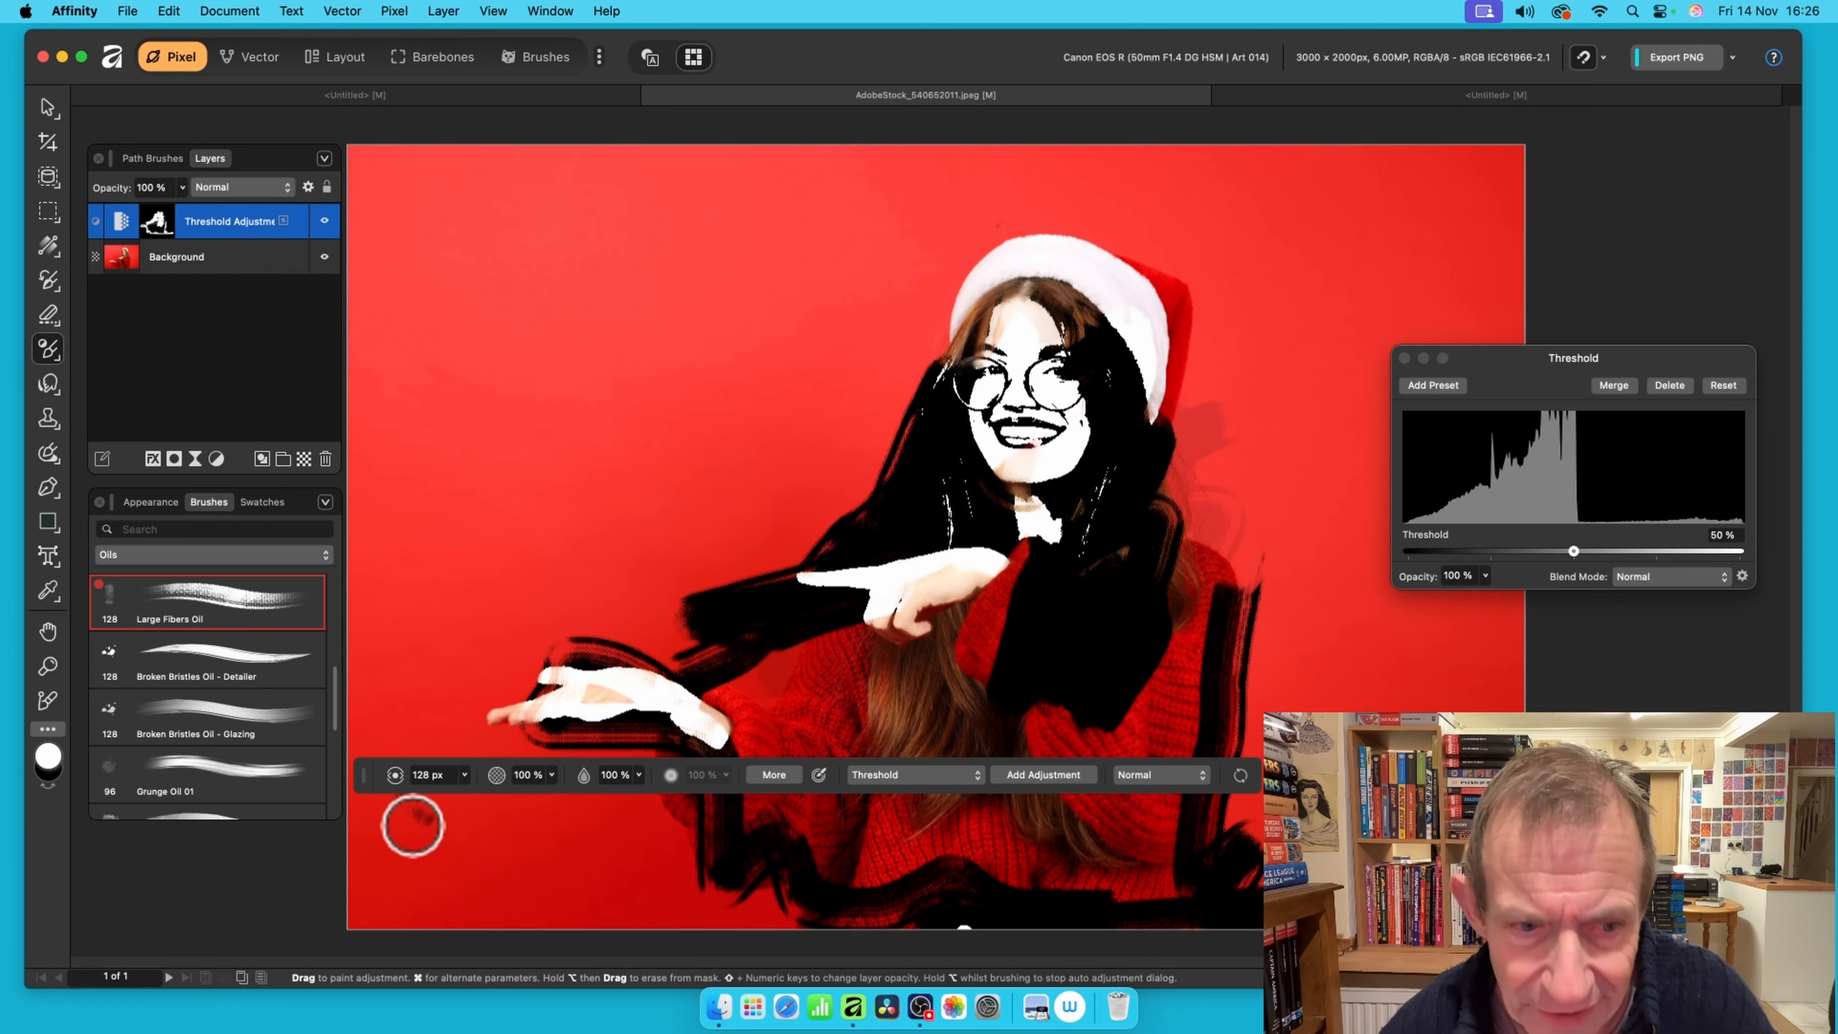
Set the brush width to 310 px and erase the Threshold adjustment from the face and surrounding hair, closing its settings
{"action": "left_click", "coordinate": [465, 776]}
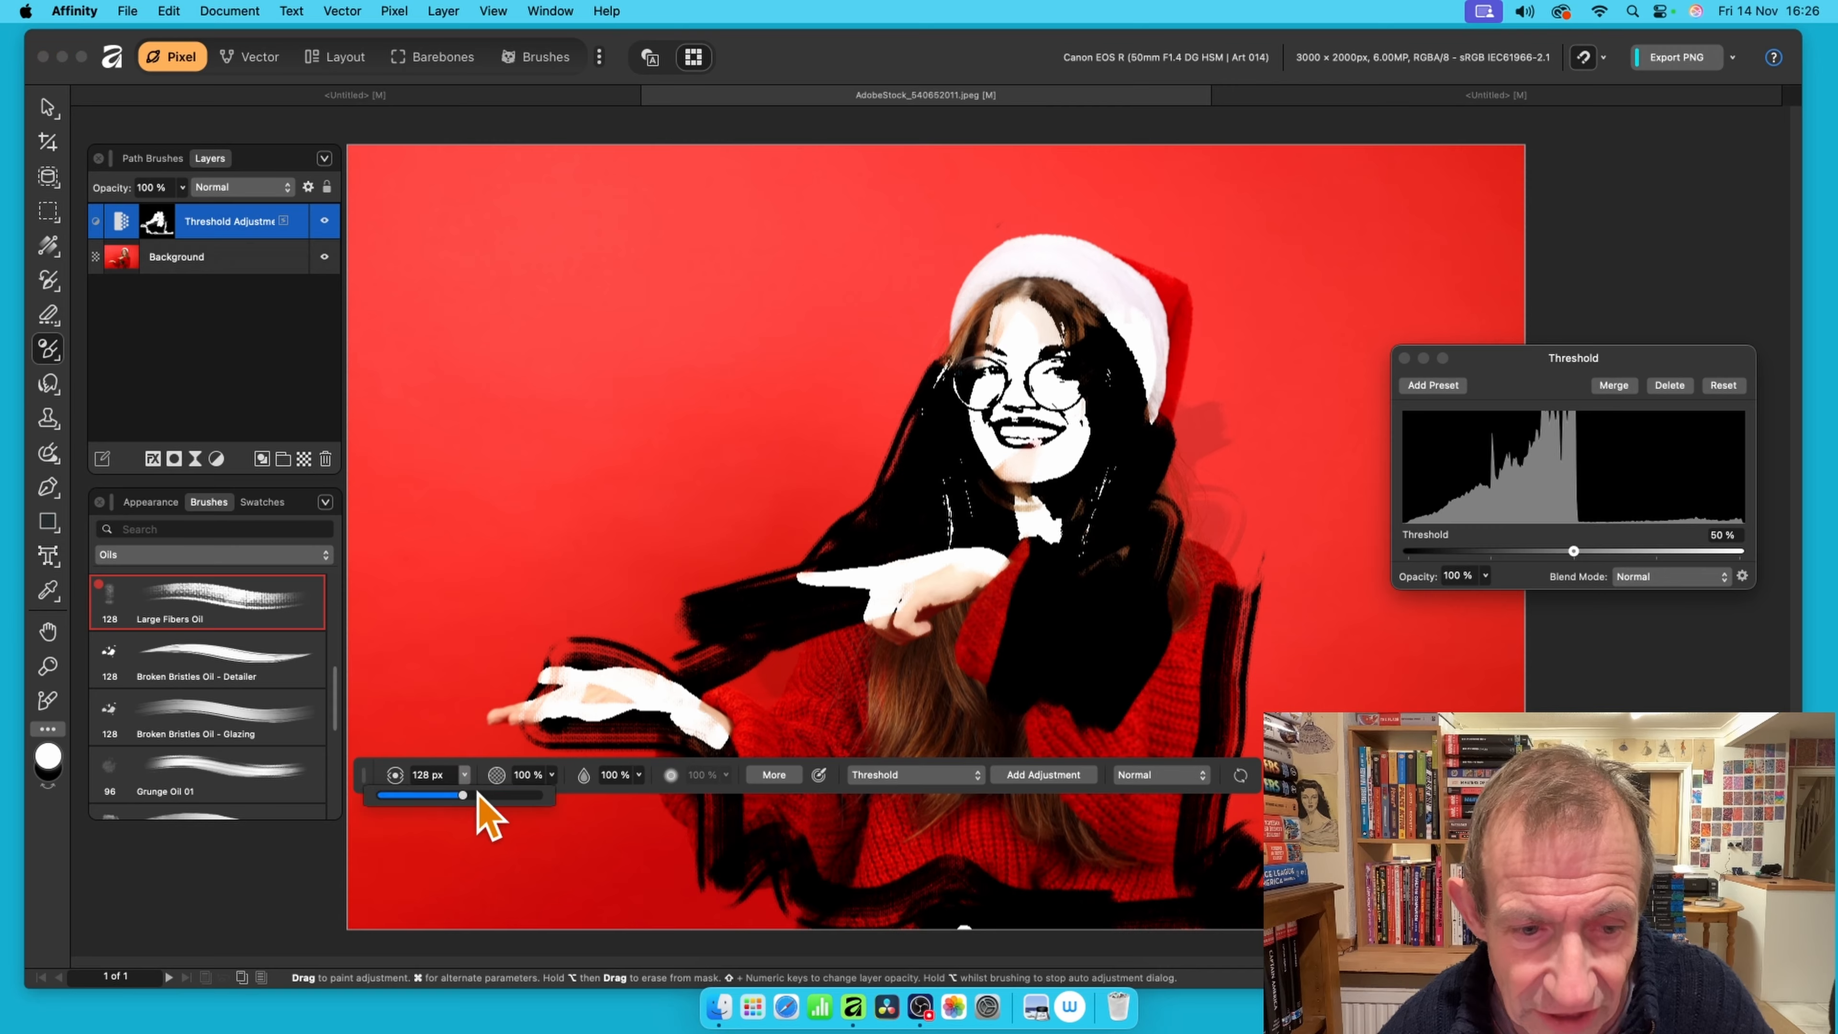
{"action": "left_click_drag", "start_coordinate": [469, 799], "coordinate": [484, 797]}
{"action": "mouse_move", "coordinate": [966, 319]}
{"action": "left_mouse_down"}
{"action": "mouse_move", "coordinate": [956, 431]}
{"action": "mouse_move", "coordinate": [1082, 299]}
{"action": "mouse_move", "coordinate": [904, 311]}
{"action": "mouse_move", "coordinate": [970, 210]}
{"action": "mouse_move", "coordinate": [907, 336]}
{"action": "mouse_move", "coordinate": [899, 320]}
{"action": "mouse_move", "coordinate": [939, 323]}
{"action": "mouse_move", "coordinate": [972, 290]}
{"action": "mouse_move", "coordinate": [902, 312]}
{"action": "mouse_move", "coordinate": [956, 280]}
{"action": "mouse_move", "coordinate": [923, 390]}
{"action": "mouse_move", "coordinate": [836, 501]}
{"action": "left_mouse_up"}
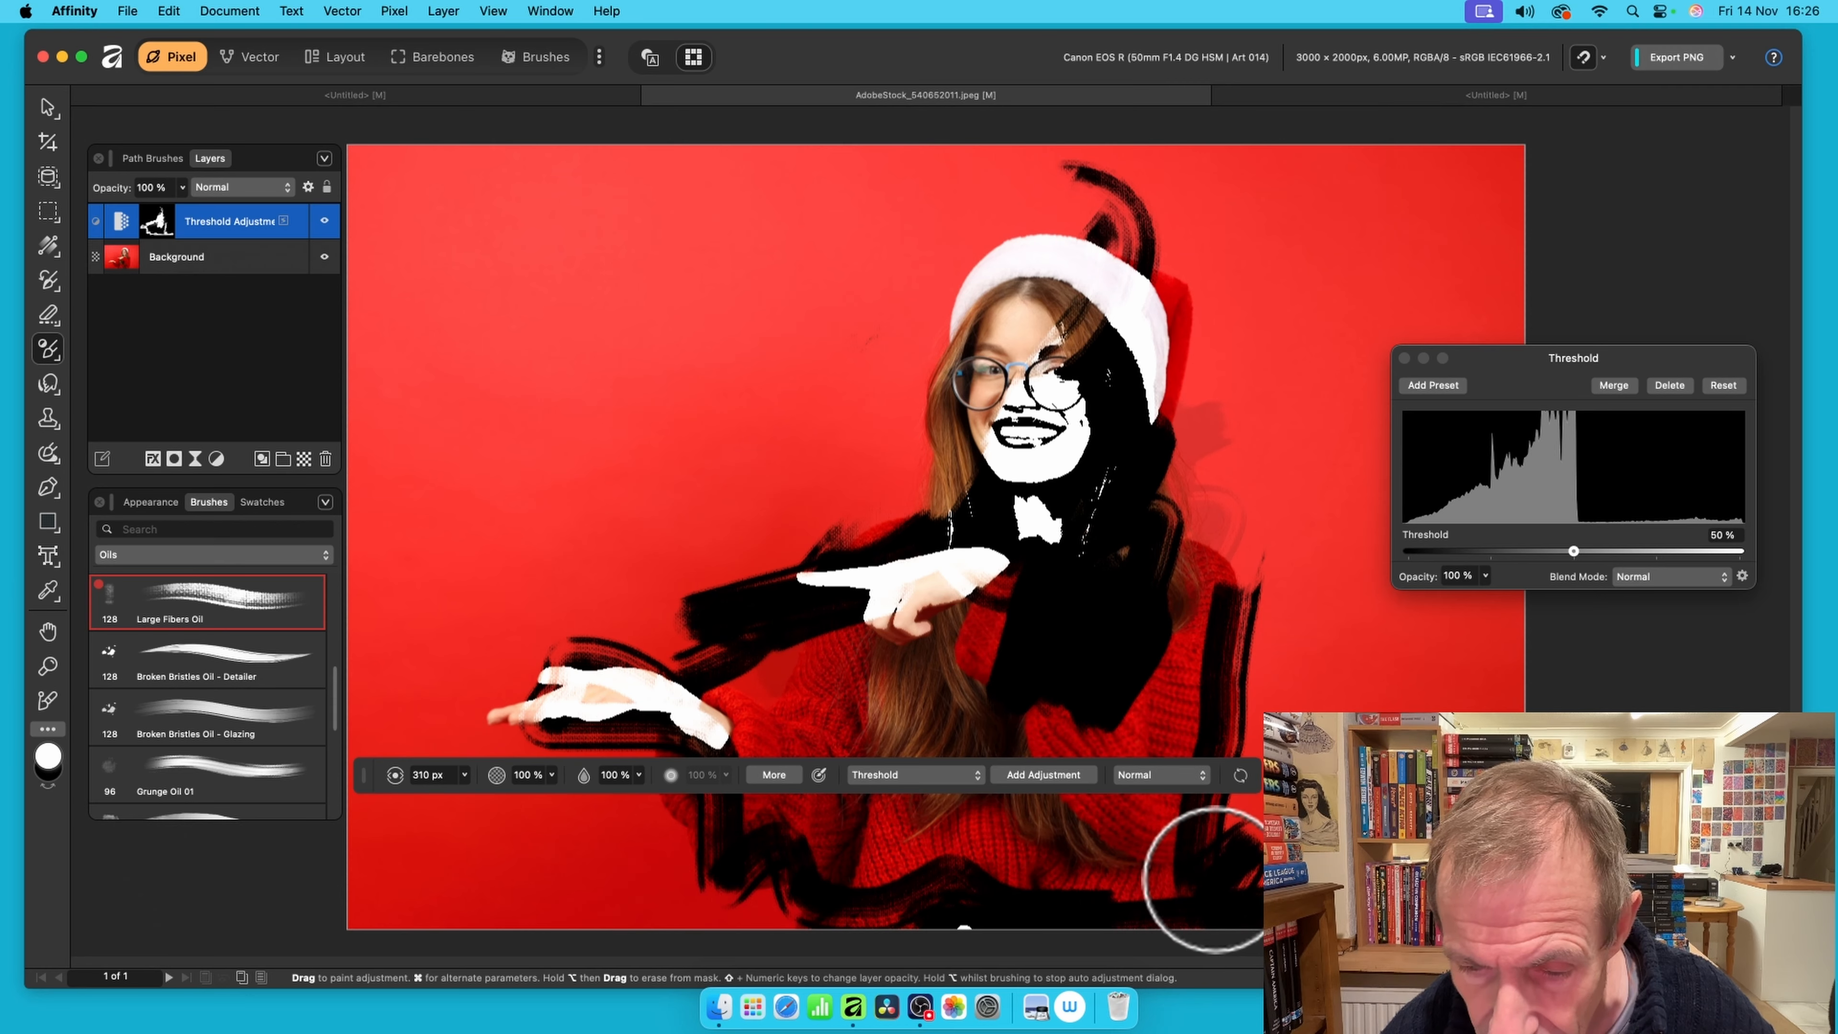
{"action": "left_click", "coordinate": [1405, 358]}
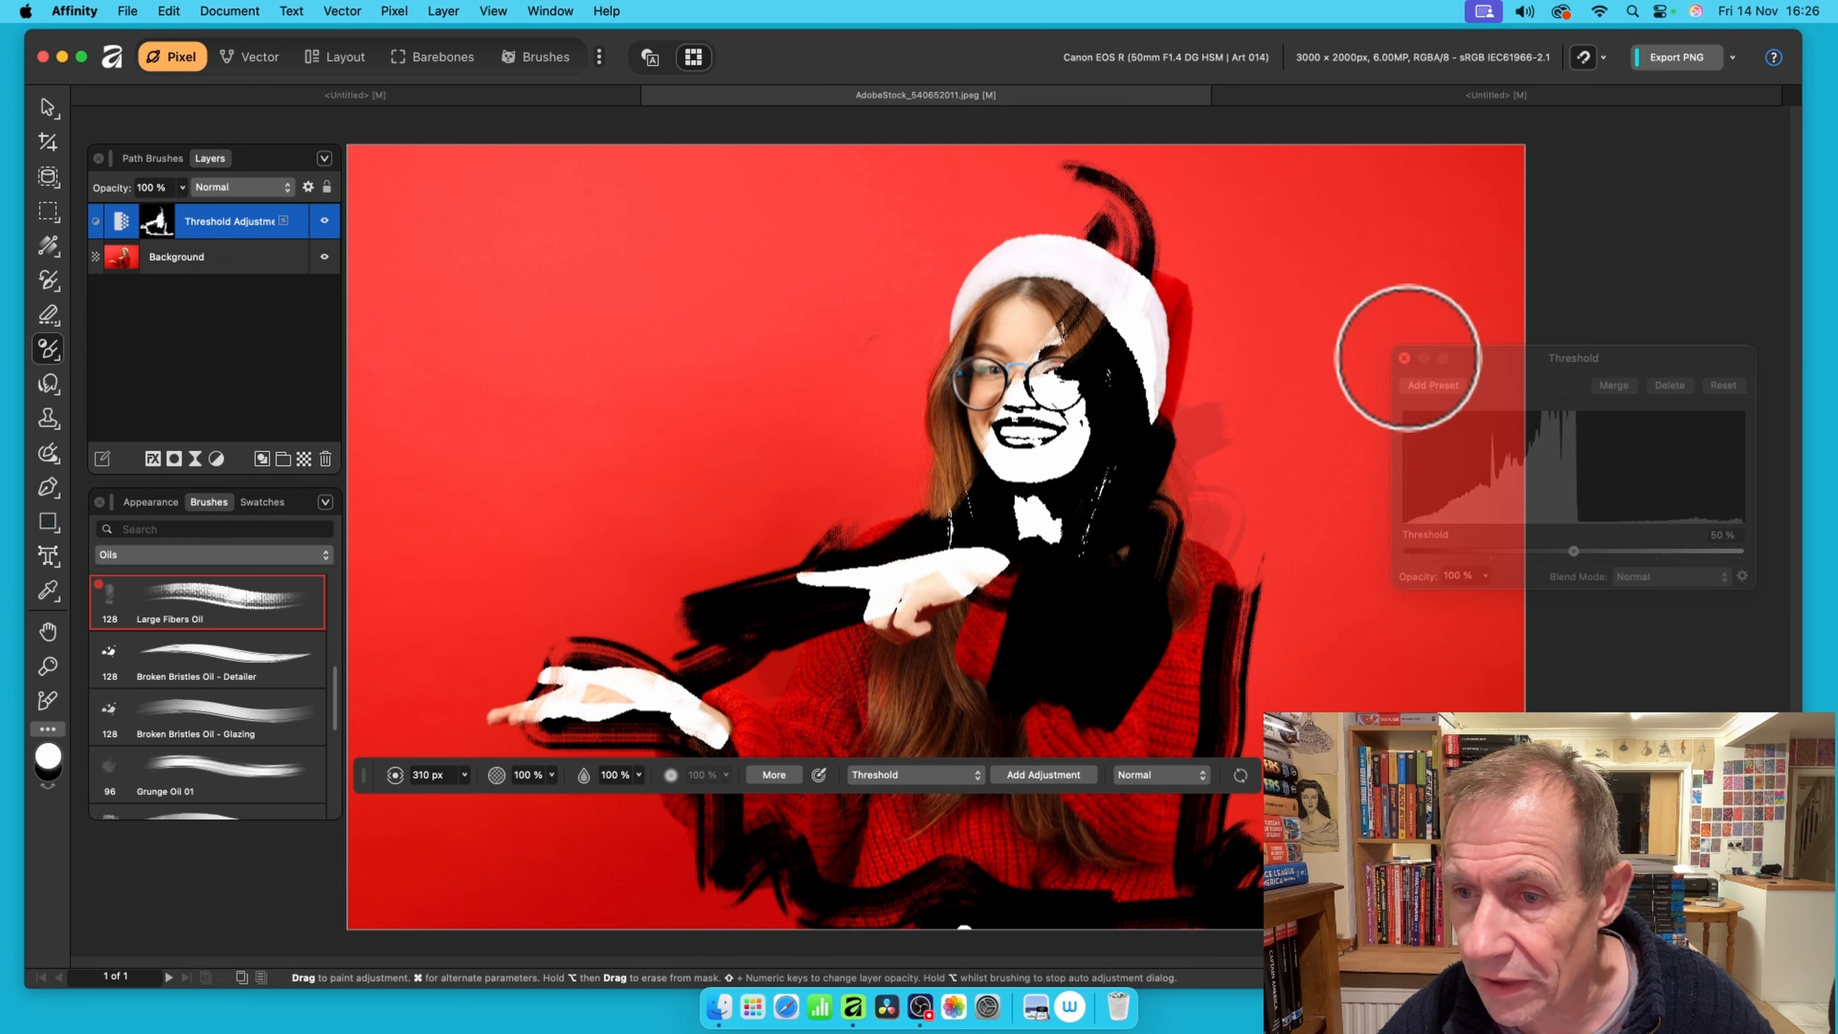
{"action": "mouse_move", "coordinate": [988, 398]}
{"action": "left_mouse_down"}
{"action": "mouse_move", "coordinate": [1071, 394]}
{"action": "mouse_move", "coordinate": [1022, 336]}
{"action": "mouse_move", "coordinate": [989, 436]}
{"action": "mouse_move", "coordinate": [1043, 514]}
{"action": "mouse_move", "coordinate": [1079, 487]}
{"action": "left_mouse_up"}
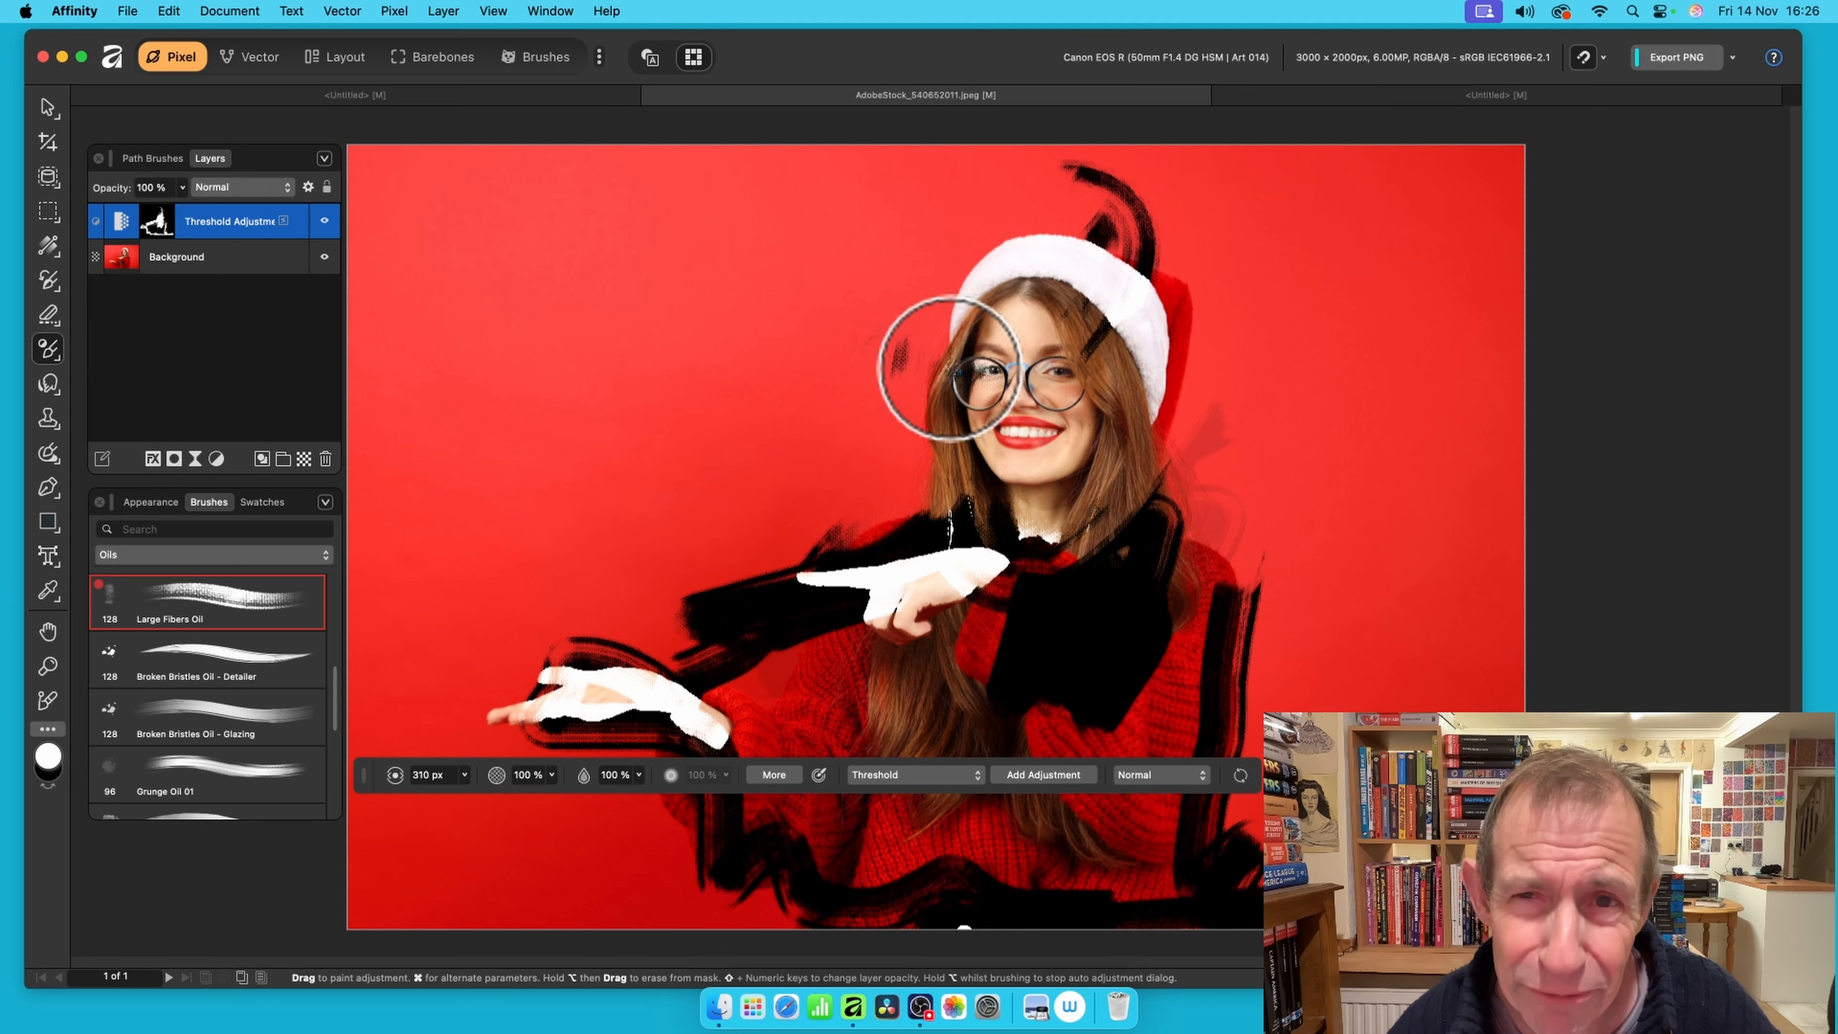
Paint the Threshold adjustment over one side of the face and the red background beside the hair, and close its settings
{"action": "left_click", "coordinate": [949, 367]}
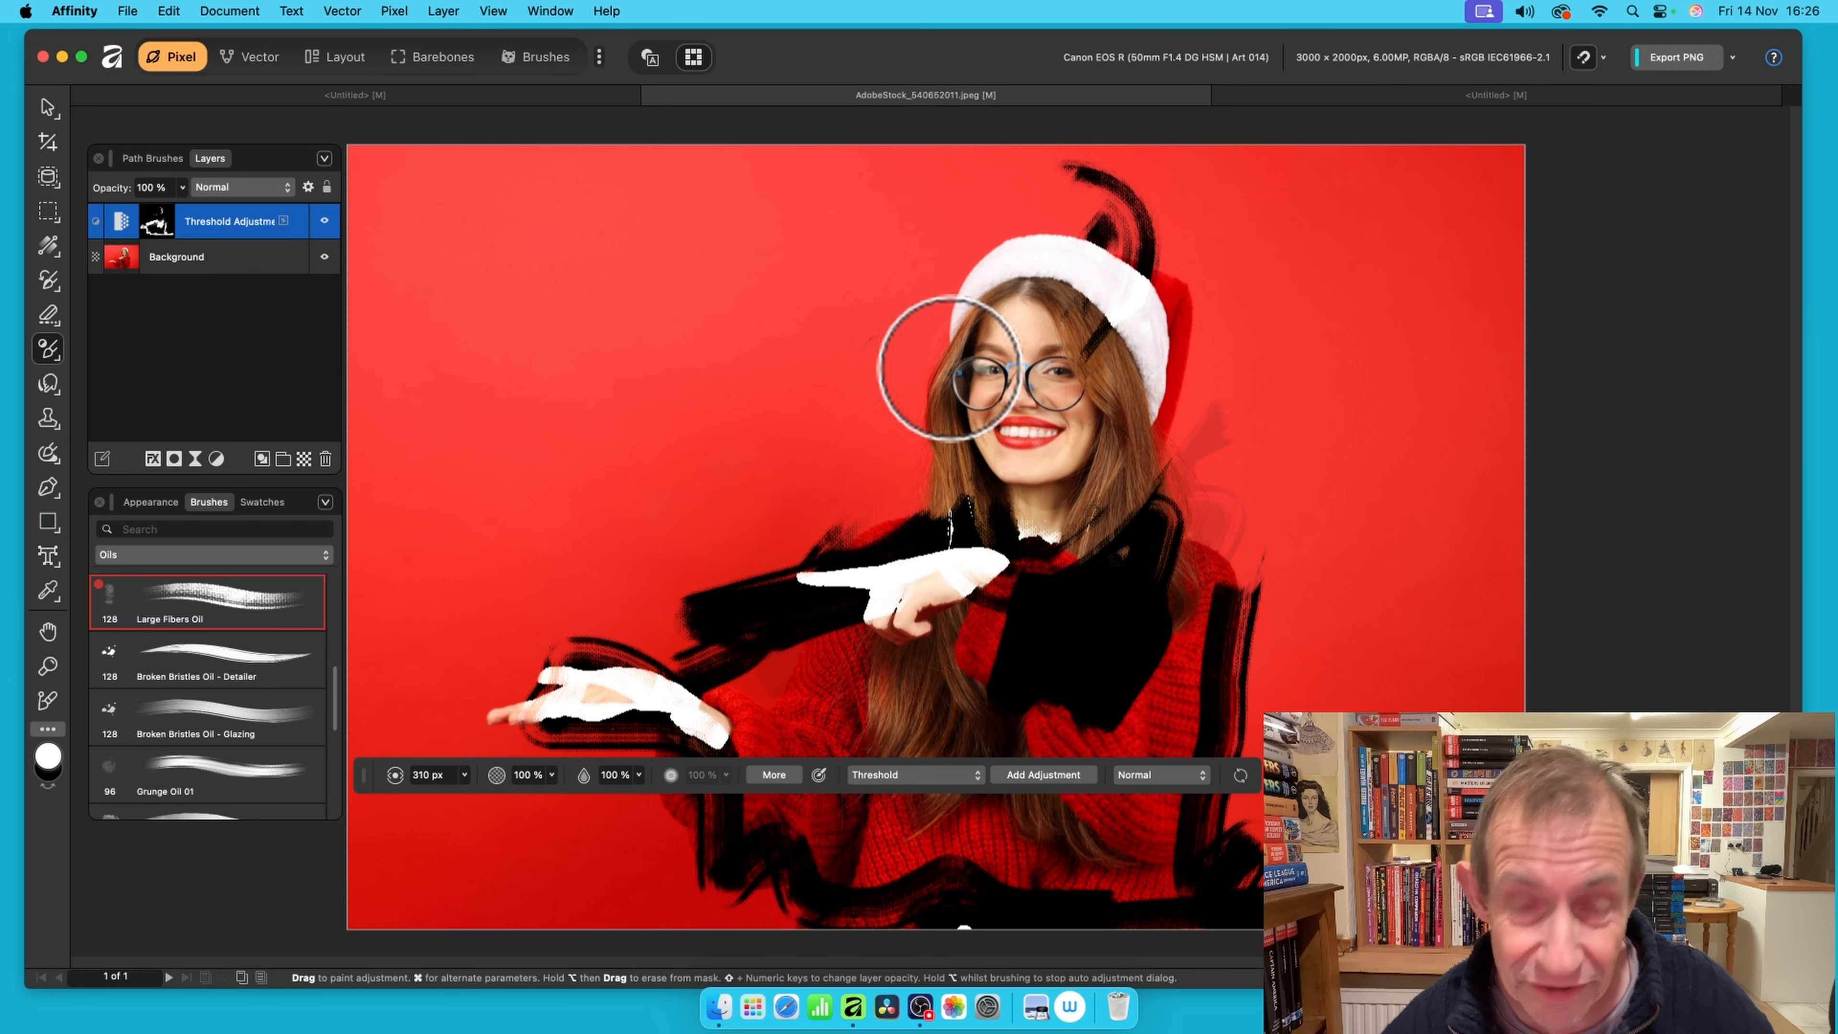
{"action": "mouse_move", "coordinate": [949, 368]}
{"action": "left_mouse_down"}
{"action": "mouse_move", "coordinate": [936, 485]}
{"action": "mouse_move", "coordinate": [1018, 361]}
{"action": "mouse_move", "coordinate": [1038, 378]}
{"action": "mouse_move", "coordinate": [848, 603]}
{"action": "mouse_move", "coordinate": [927, 427]}
{"action": "mouse_move", "coordinate": [998, 356]}
{"action": "mouse_move", "coordinate": [1003, 372]}
{"action": "left_mouse_up"}
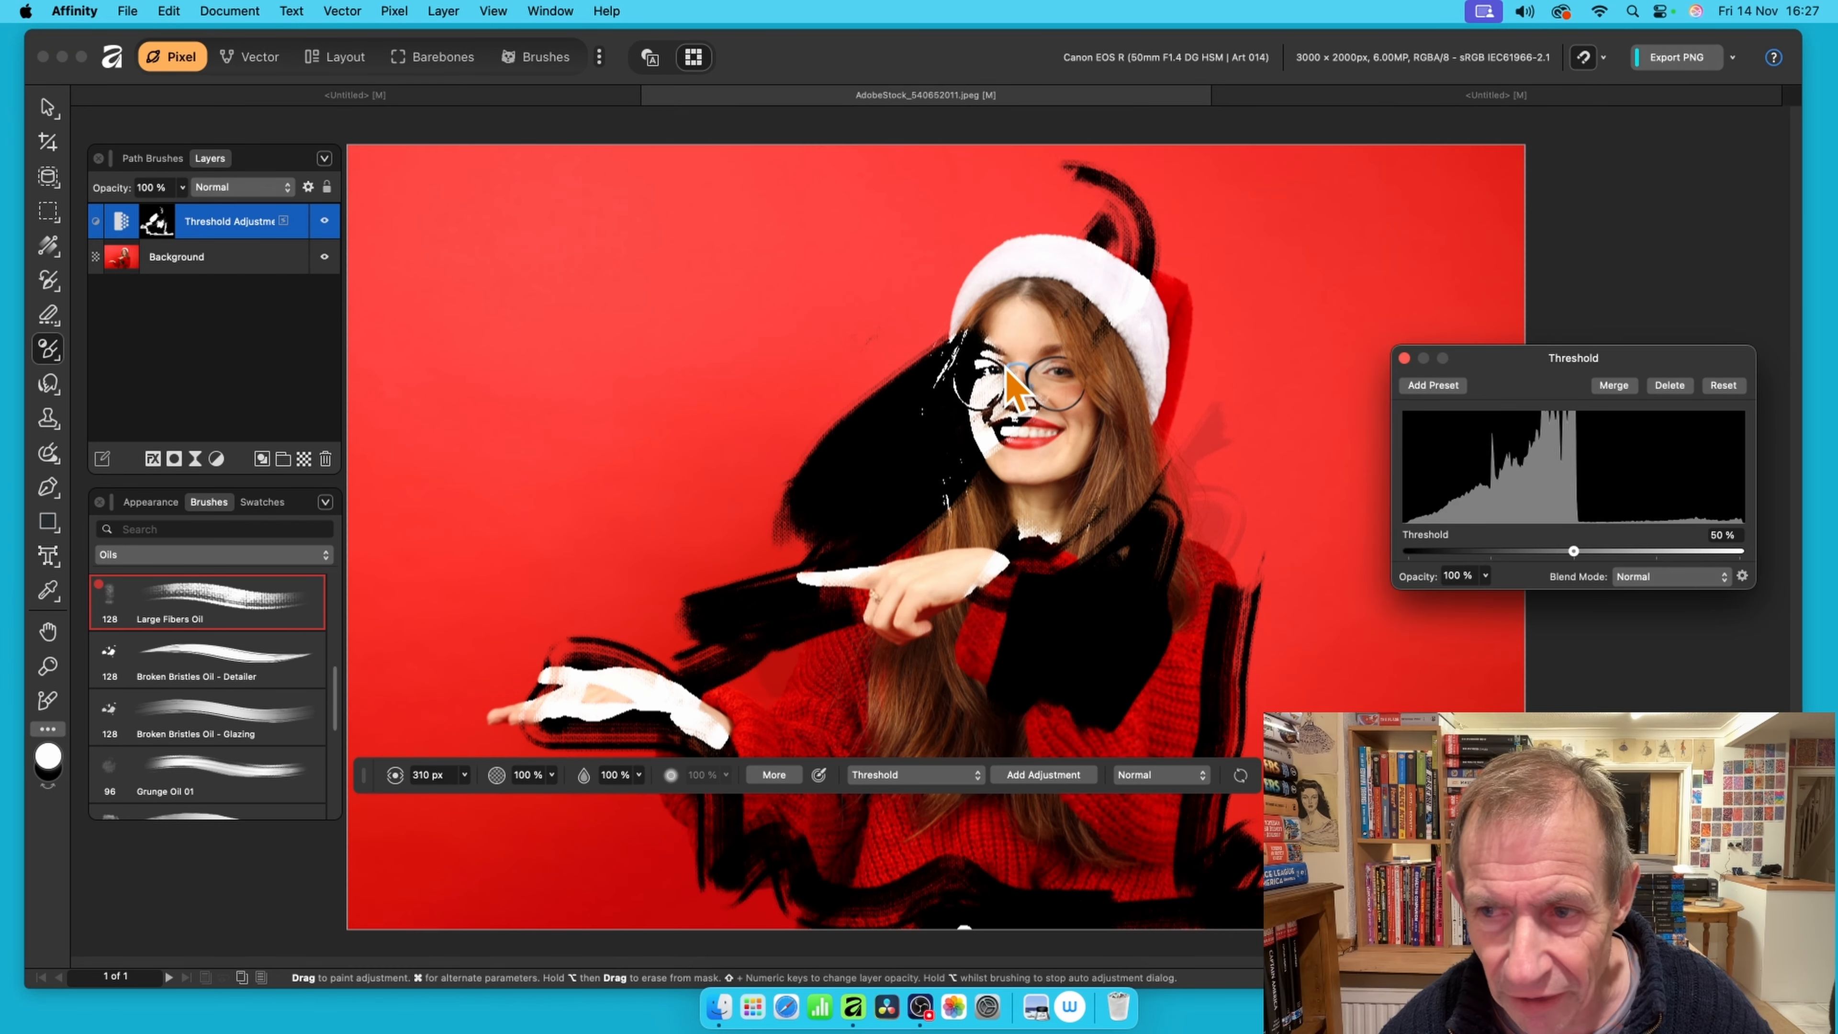
{"action": "left_click", "coordinate": [1404, 357]}
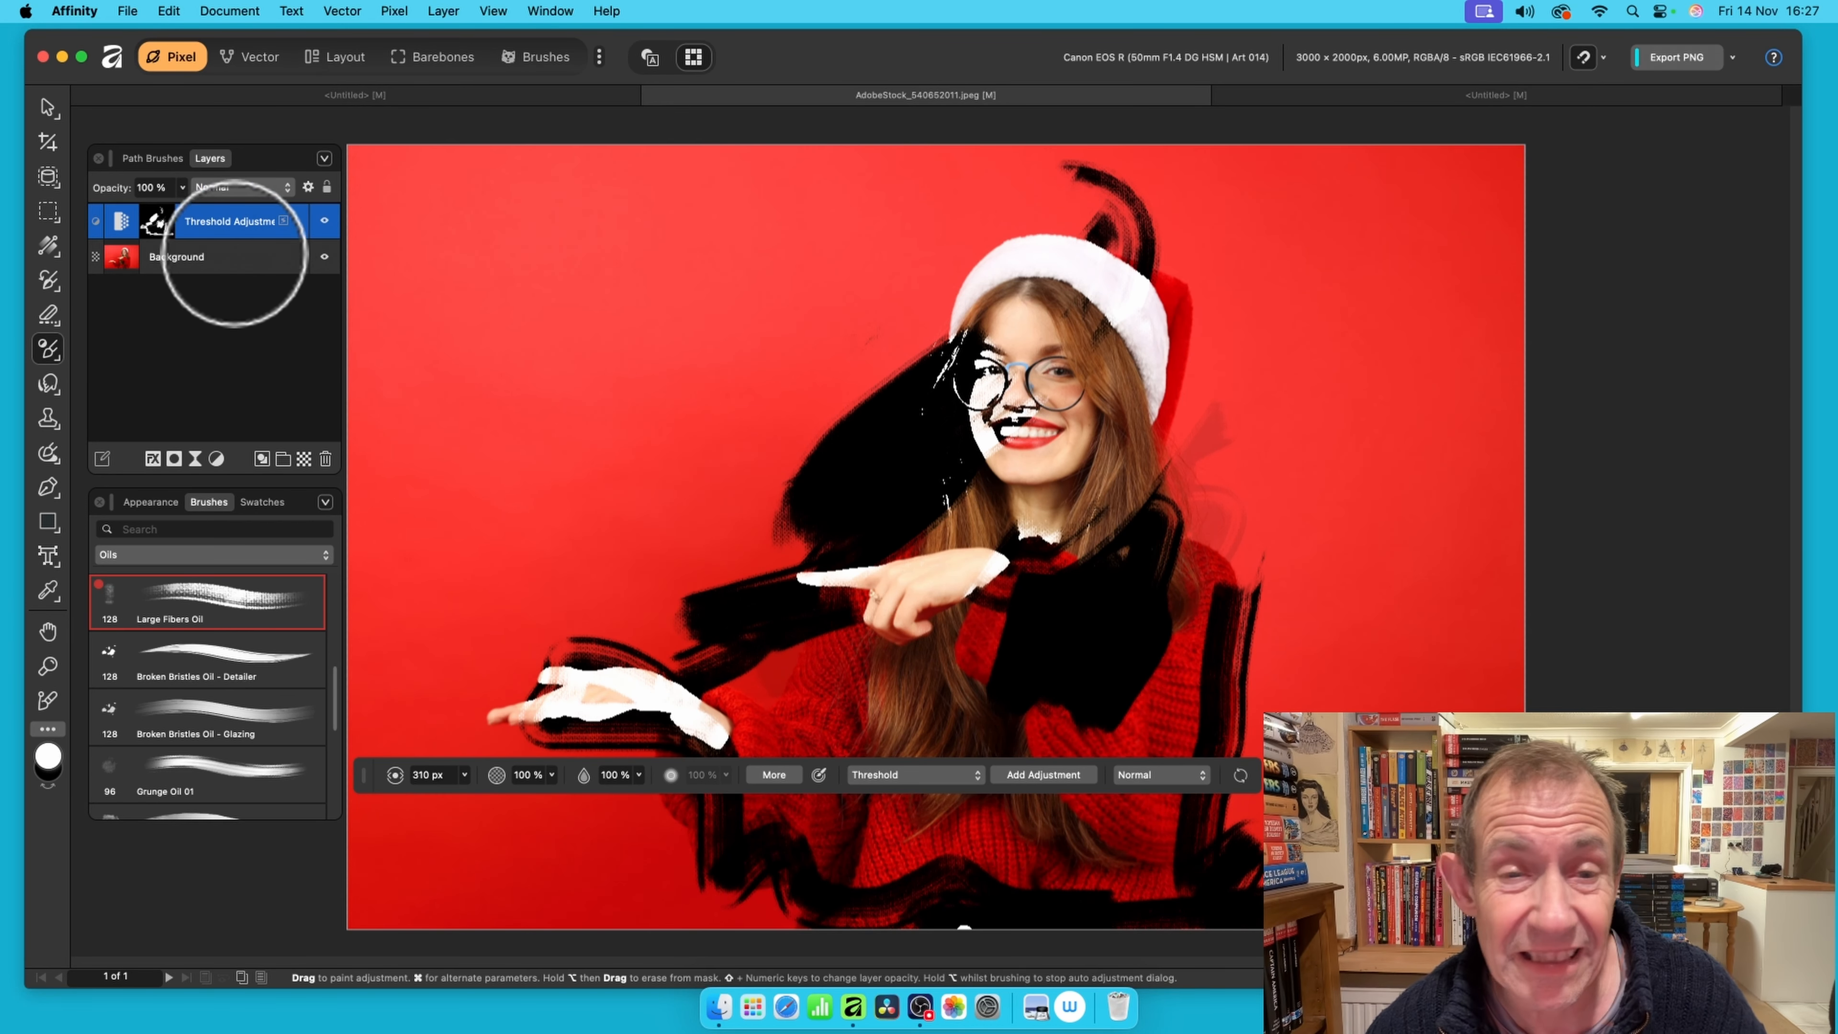
{"action": "left_click_drag", "start_coordinate": [348, 284], "coordinate": [371, 295]}
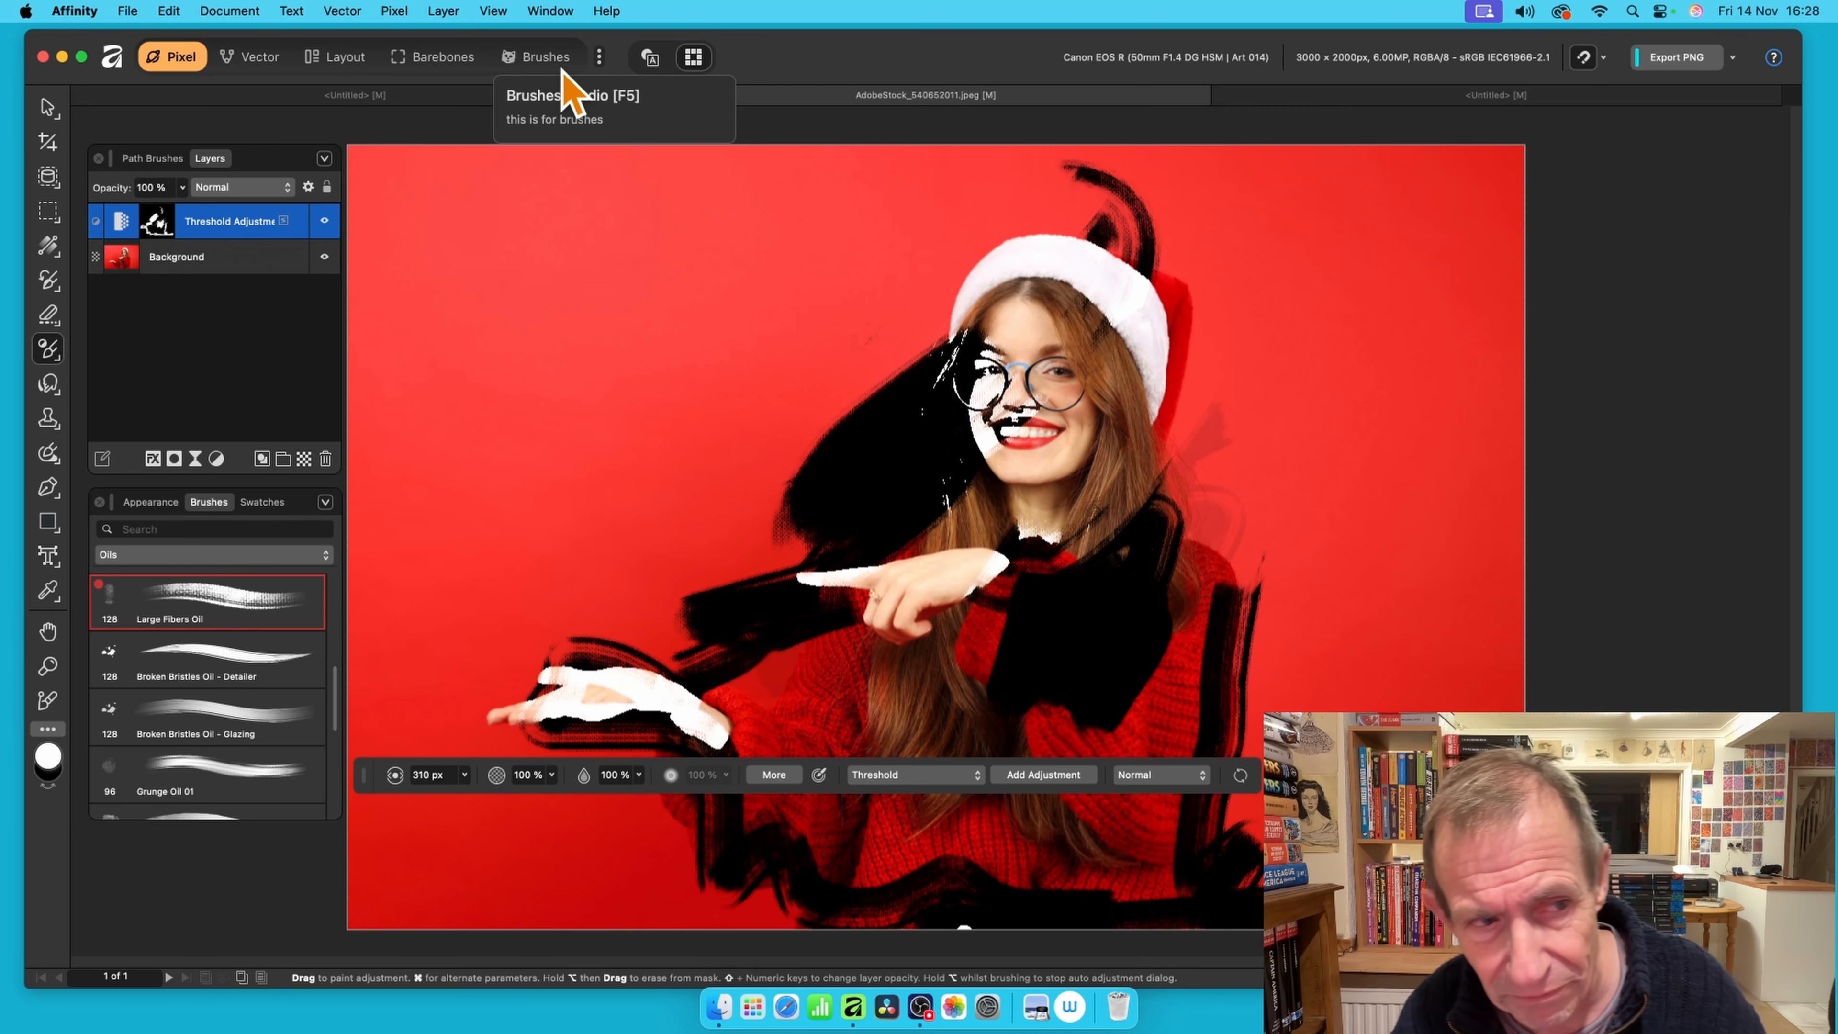
{"action": "left_click", "coordinate": [57, 355]}
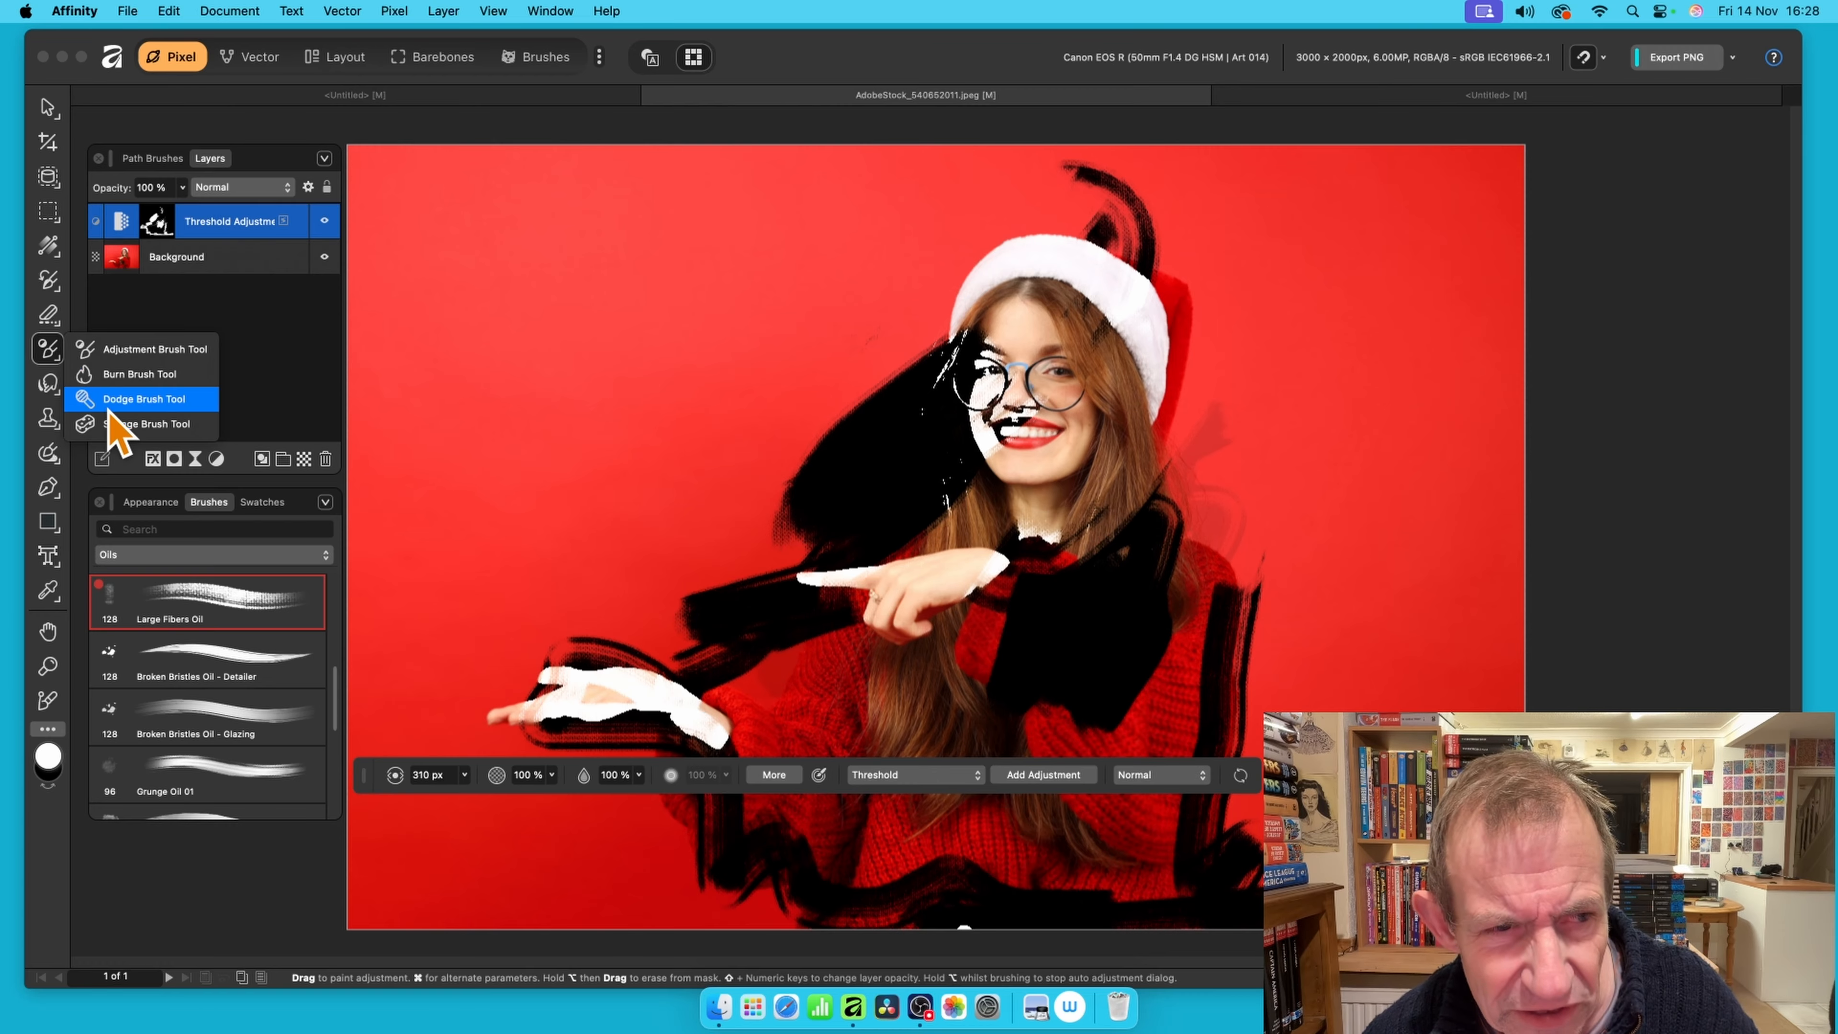
{"action": "left_click", "coordinate": [759, 377]}
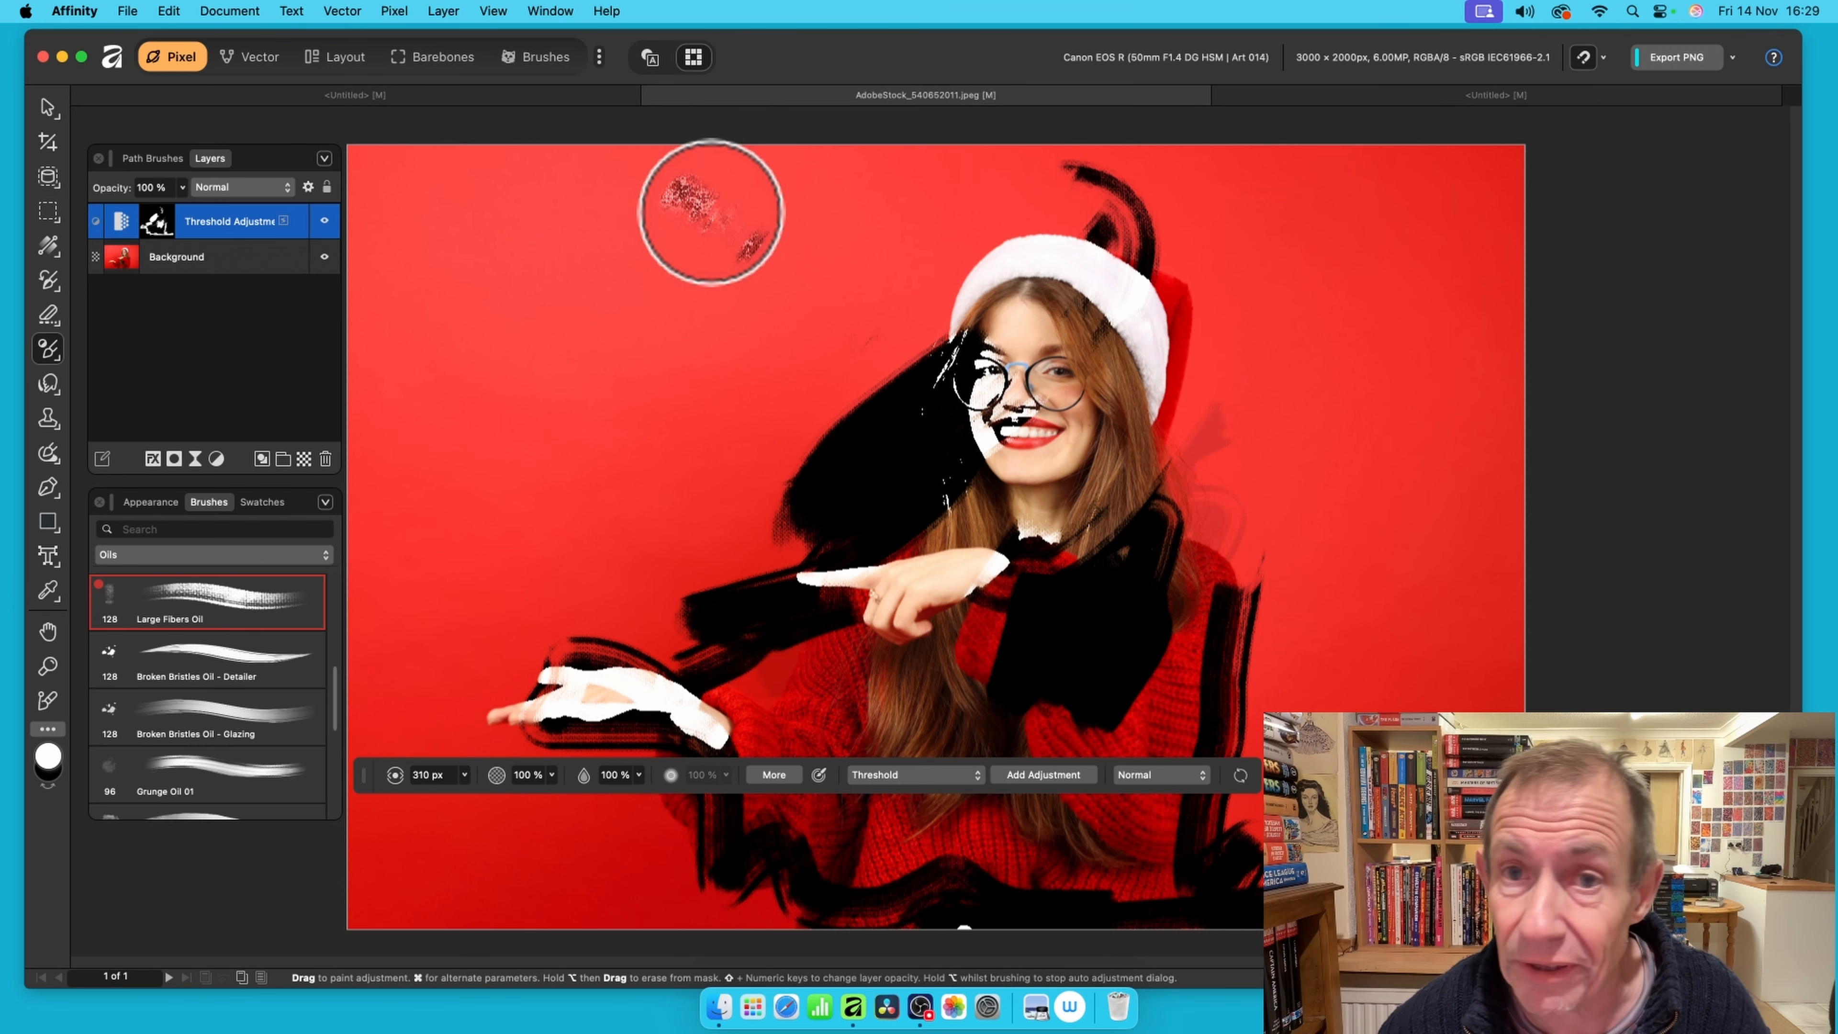